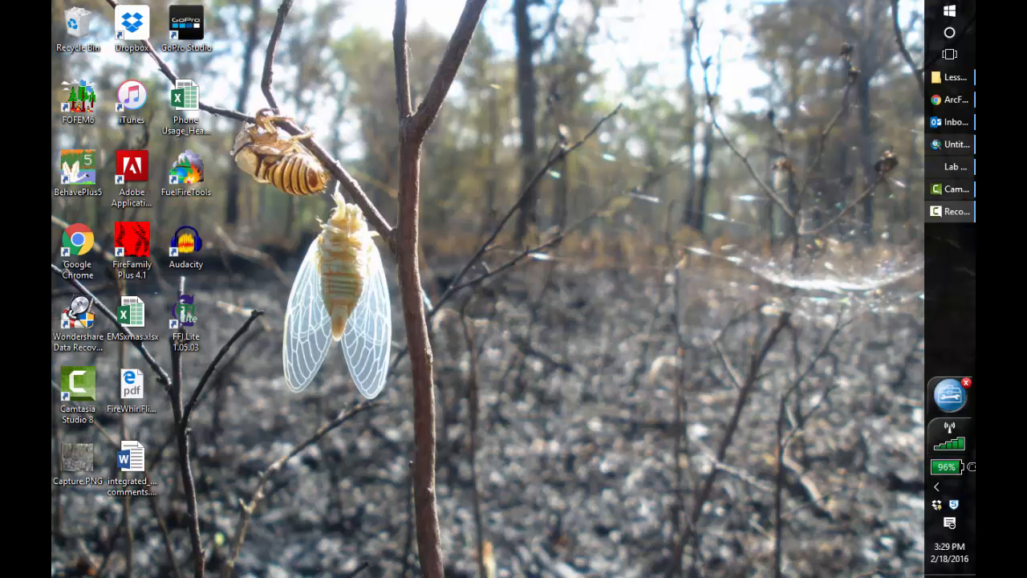
Switch to Chrome and open the no-treatment alternative topic under Fuel Treatment Planning Scenarios in the ArcFuels online tutorial.
{"action": "left_click", "coordinate": [955, 100]}
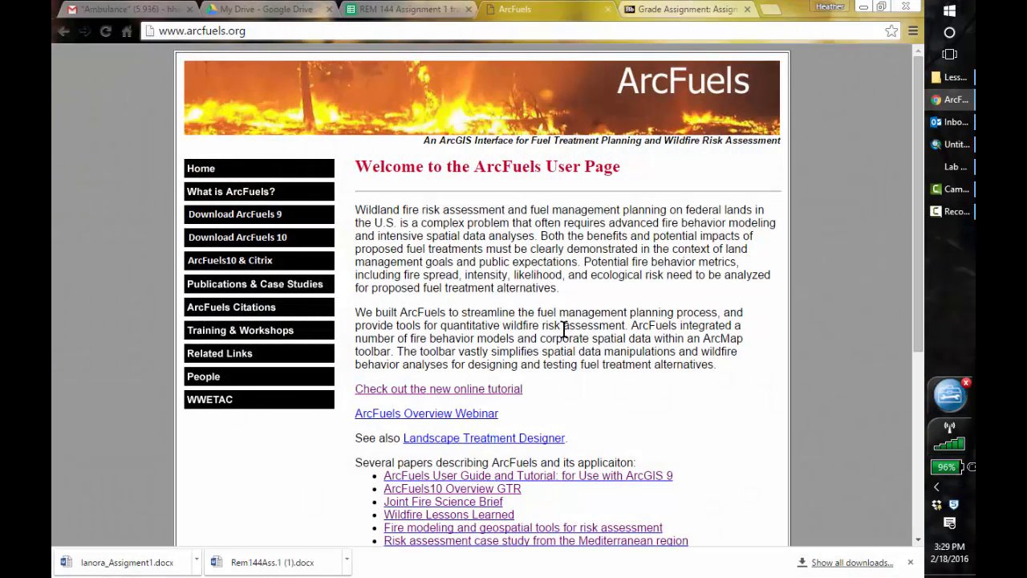
{"action": "left_click", "coordinate": [416, 393]}
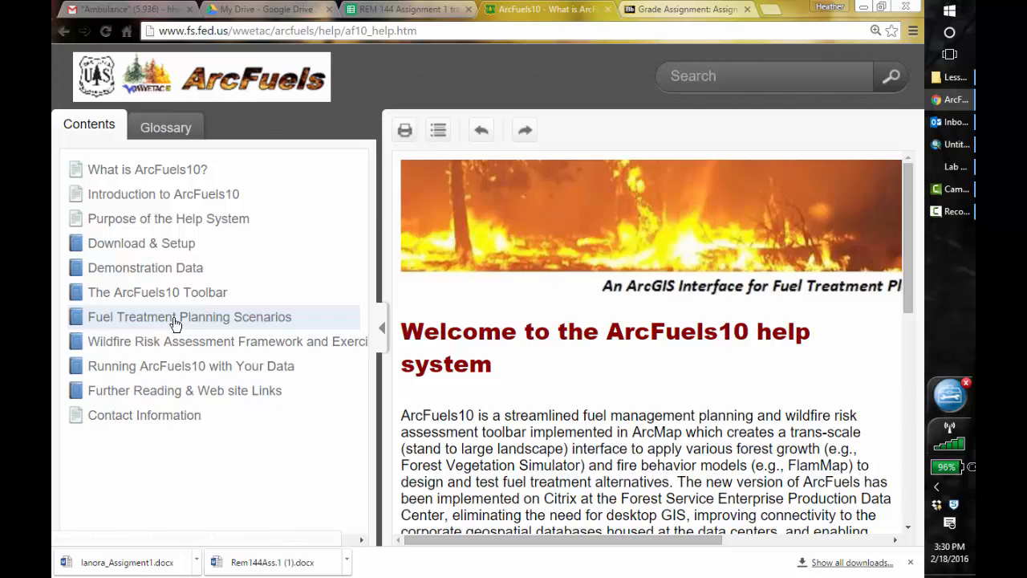
{"action": "left_click", "coordinate": [175, 321]}
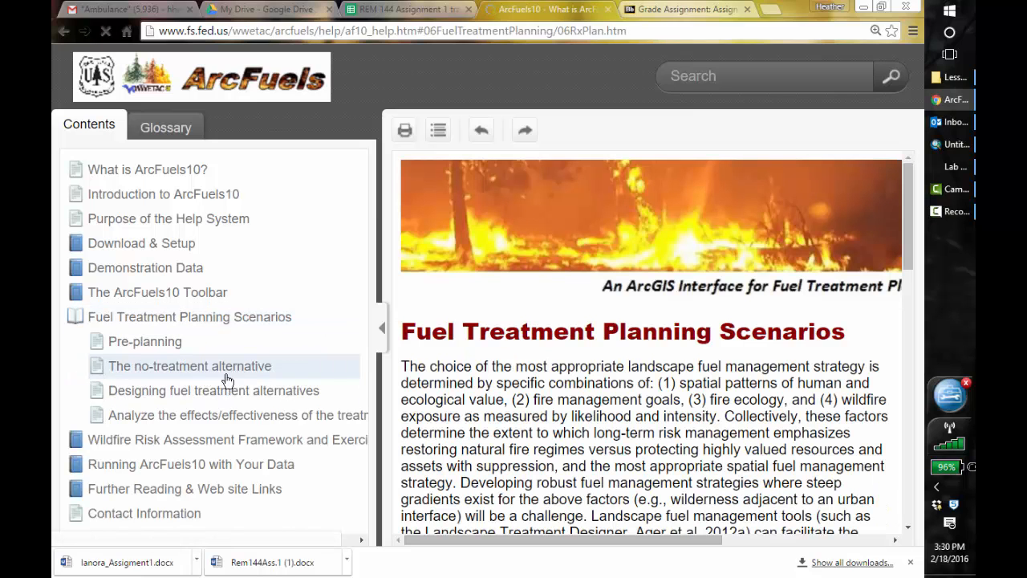
{"action": "left_click", "coordinate": [218, 368]}
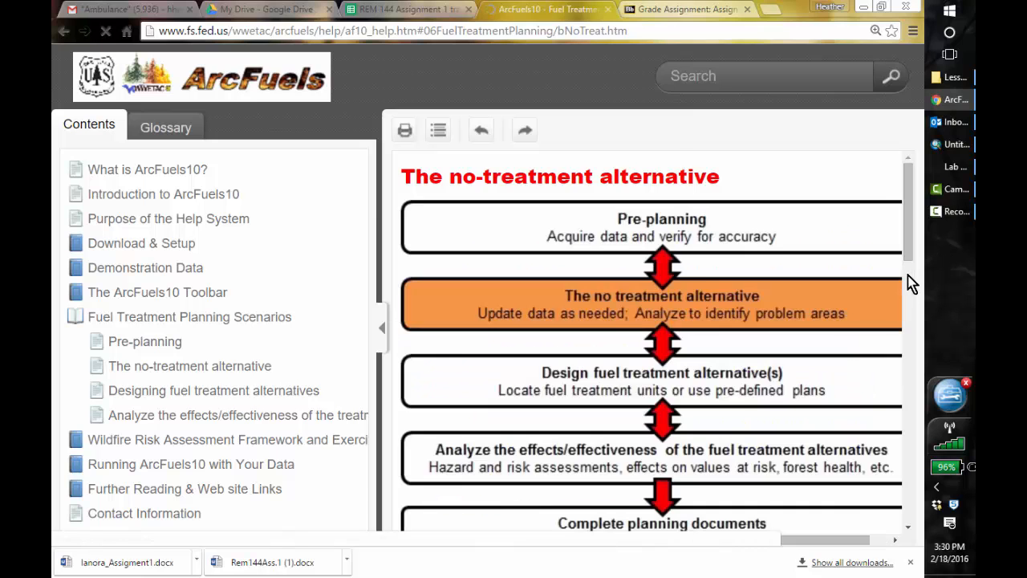
Expand the exercise for building the no-treatment LCP with raster-only data and examine Step 2 on running FlamMap.
{"action": "left_click", "coordinate": [910, 285]}
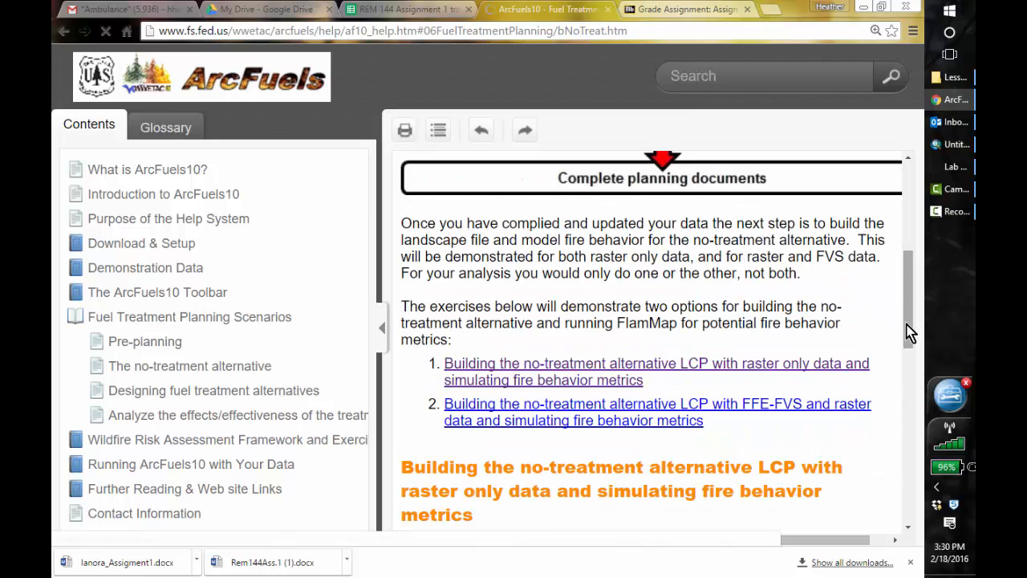
{"action": "scroll", "coordinate": [906, 337], "scroll_direction": "down", "scroll_amount": 1}
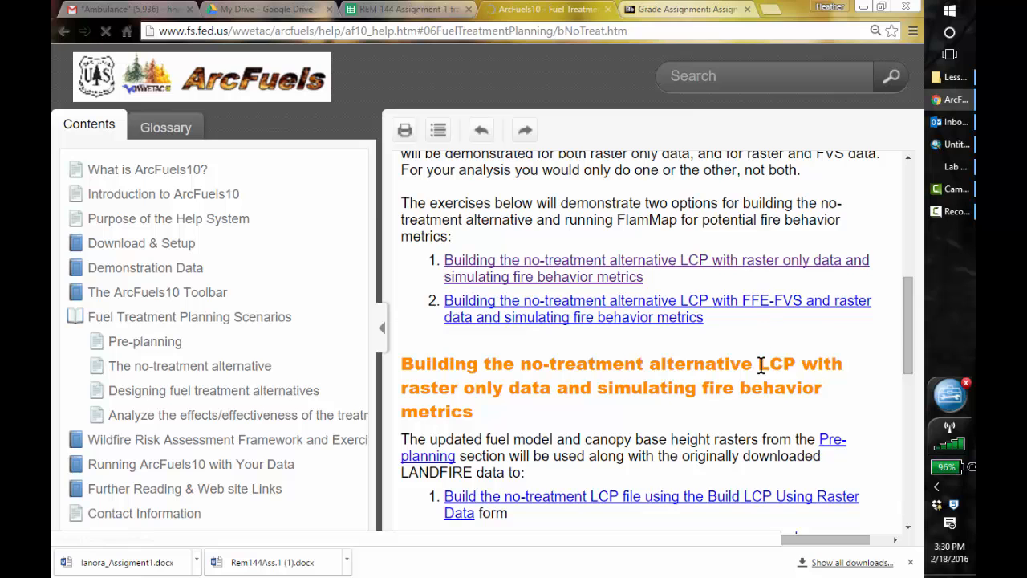
{"action": "left_click_drag", "start_coordinate": [908, 336], "coordinate": [913, 410]}
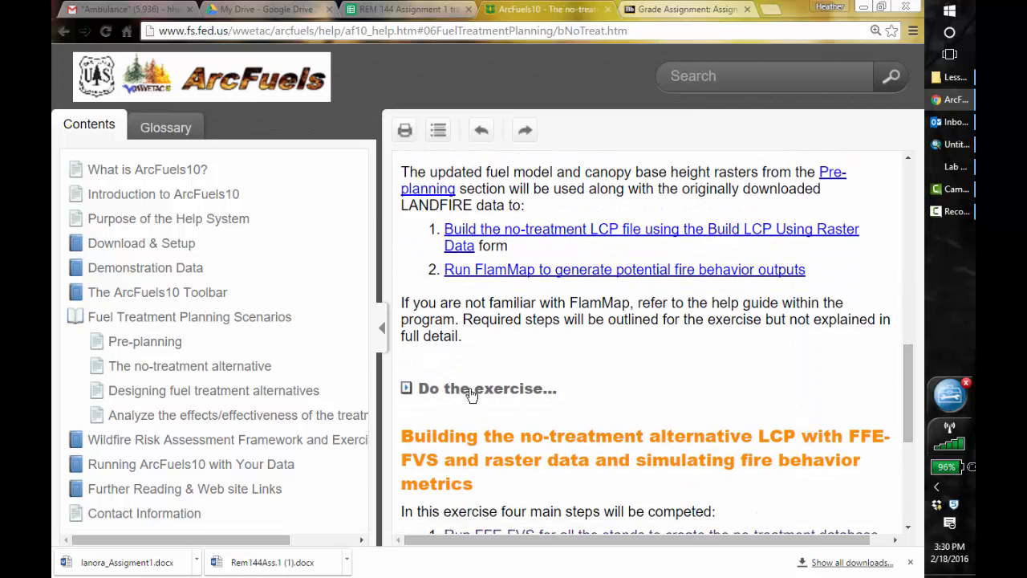
{"action": "left_click", "coordinate": [472, 395]}
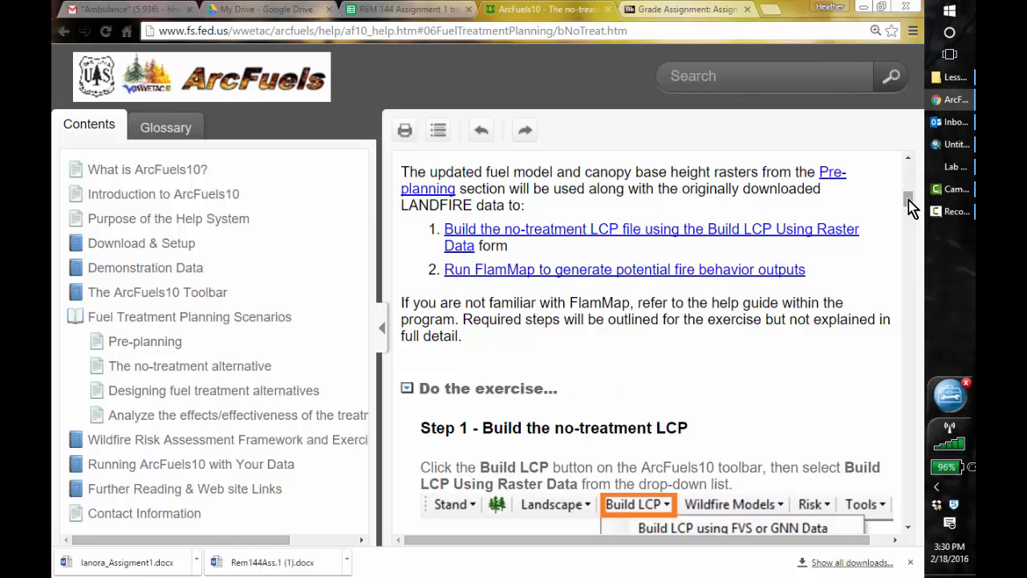
{"action": "left_click_drag", "start_coordinate": [908, 198], "coordinate": [917, 280]}
{"action": "scroll", "coordinate": [920, 289], "scroll_direction": "up", "scroll_amount": 1}
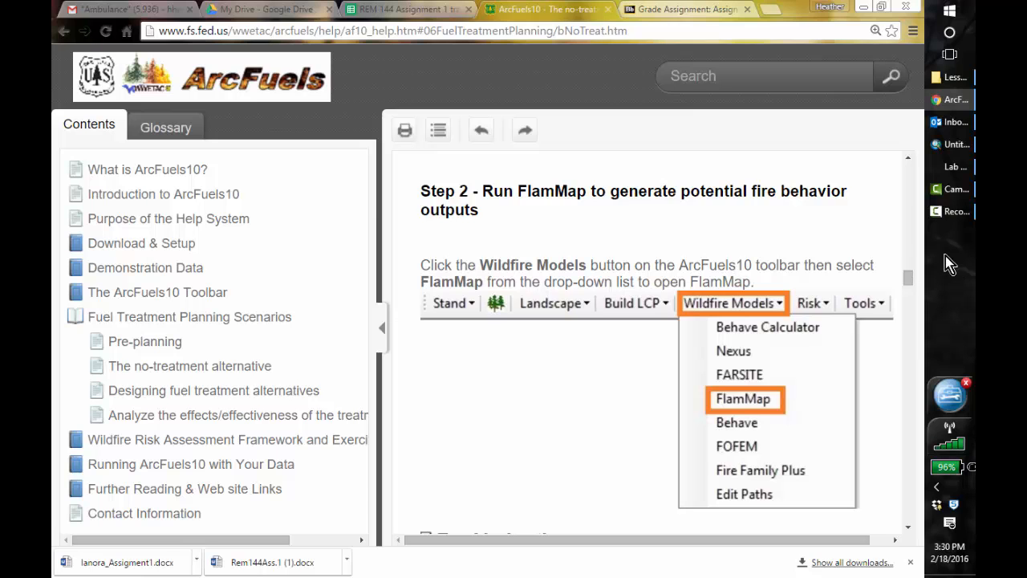
Switch to ArcMap and set the ArcFuels project's FlamMap program path to FlamMap5.exe in arcfuels\programs\FlamMap5.
{"action": "left_click", "coordinate": [949, 145]}
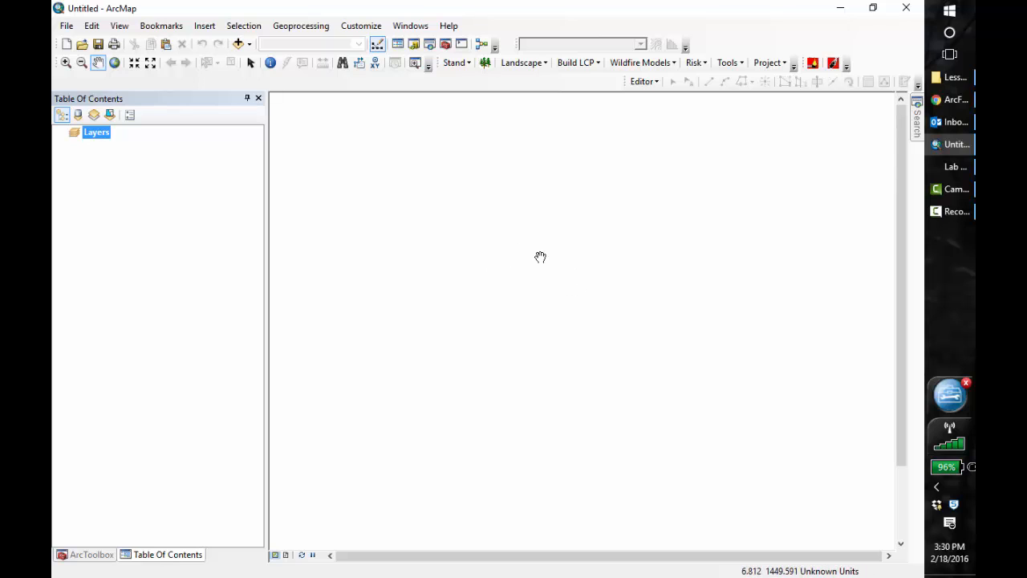
{"action": "left_click", "coordinate": [665, 63]}
{"action": "left_click", "coordinate": [634, 128]}
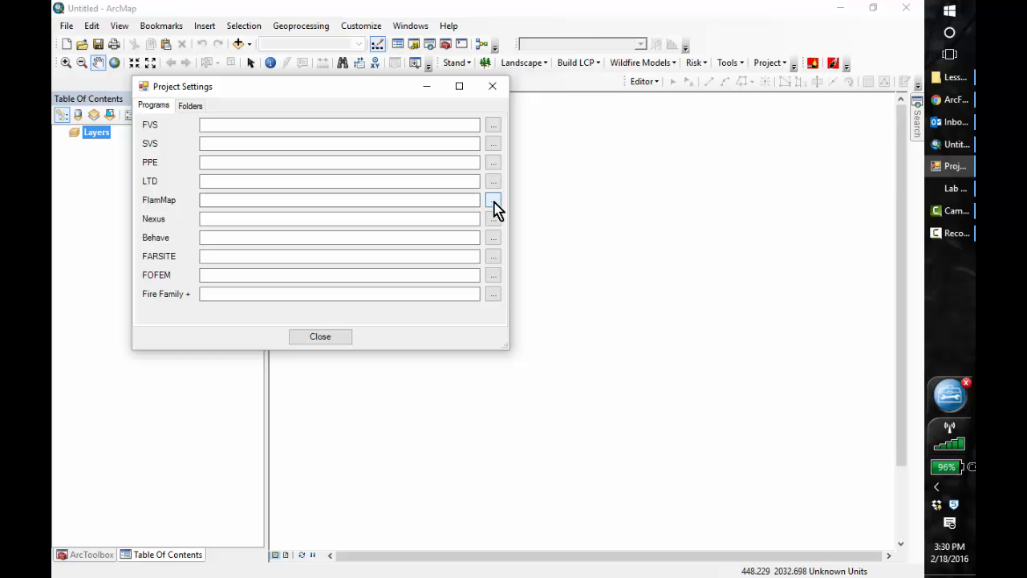
{"action": "left_click", "coordinate": [494, 200]}
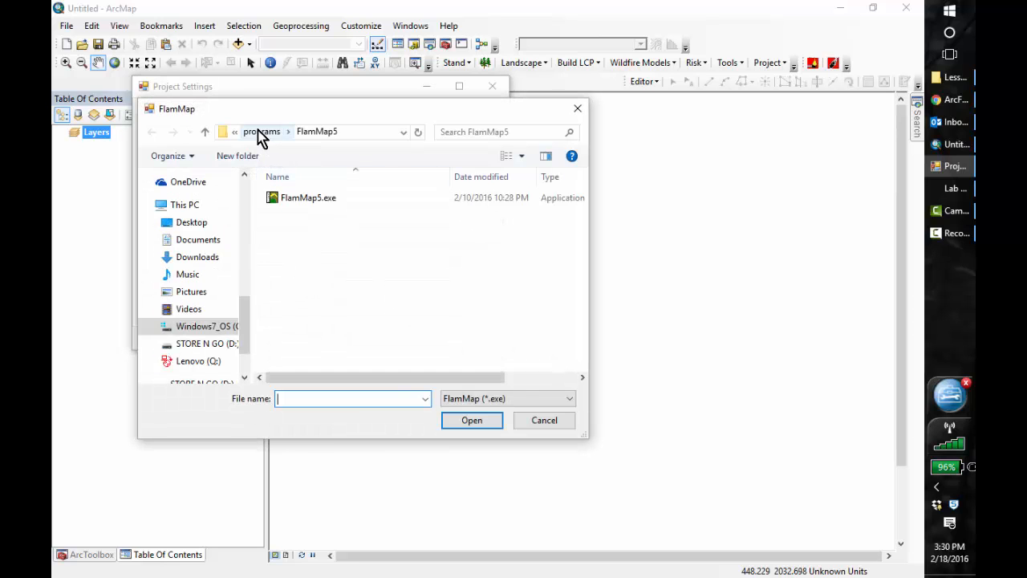
{"action": "left_click", "coordinate": [253, 135]}
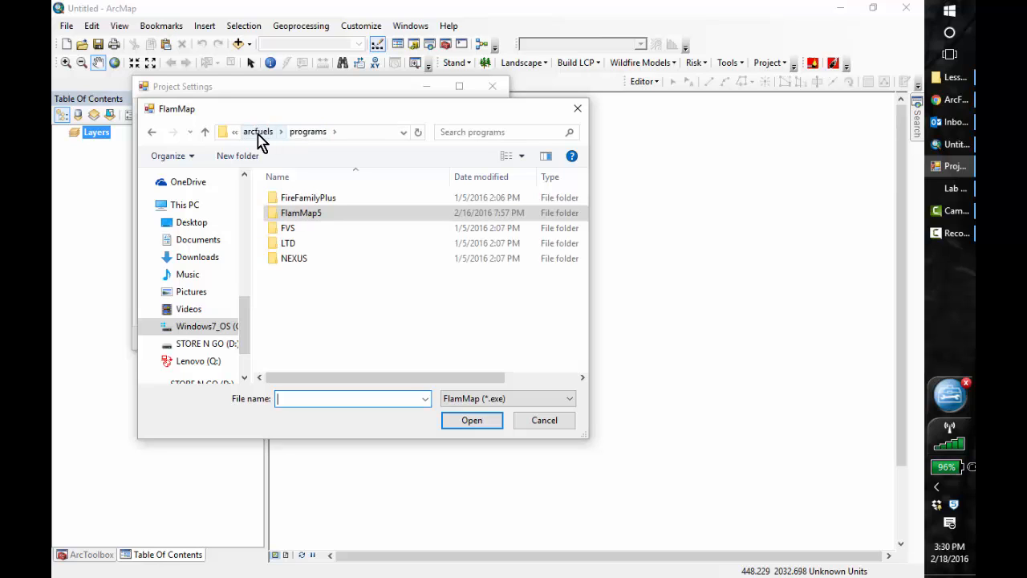
{"action": "left_click", "coordinate": [259, 134]}
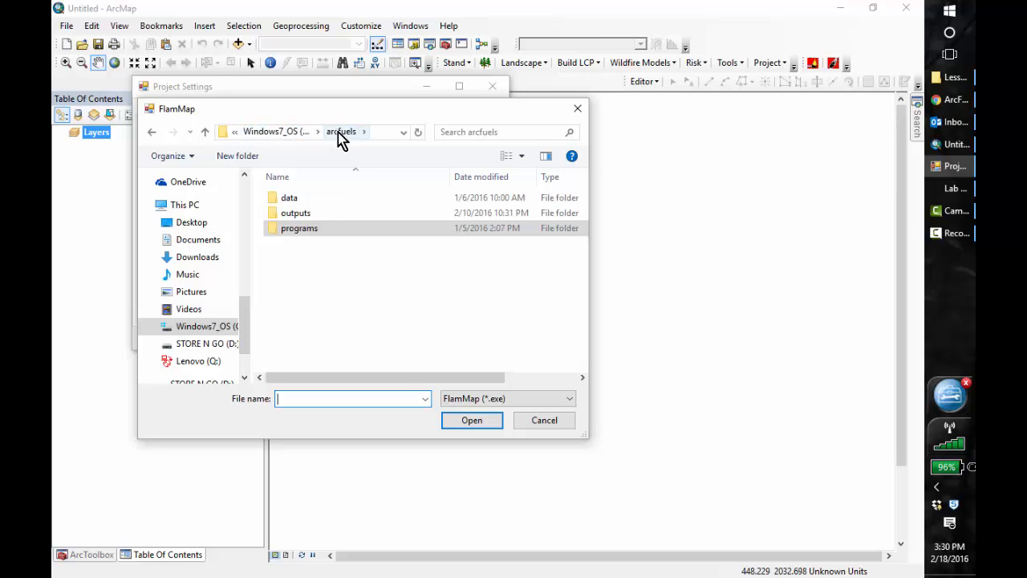
{"action": "left_click", "coordinate": [298, 240]}
{"action": "double_click", "coordinate": [298, 230]}
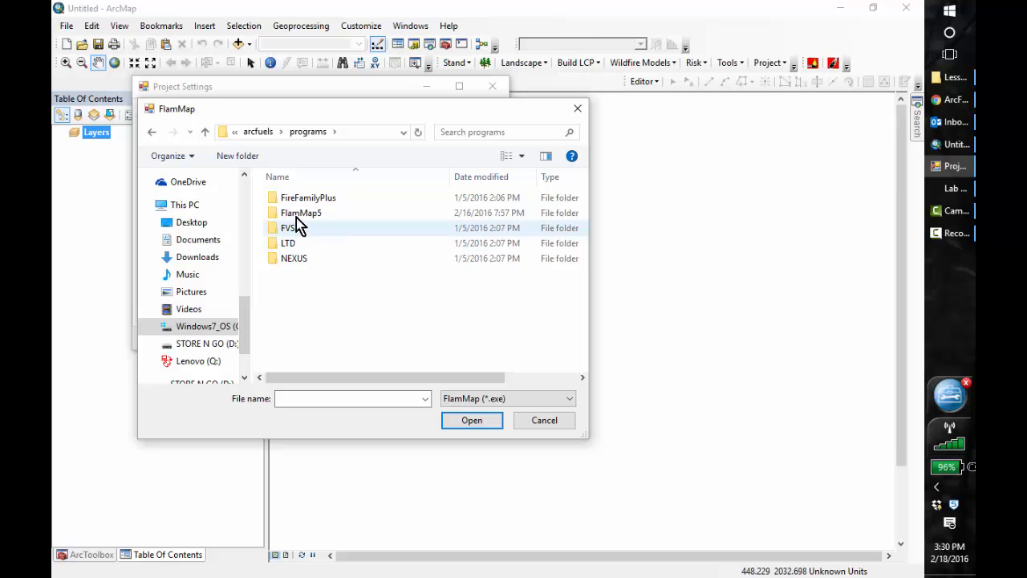
{"action": "double_click", "coordinate": [297, 214]}
{"action": "left_click", "coordinate": [305, 203]}
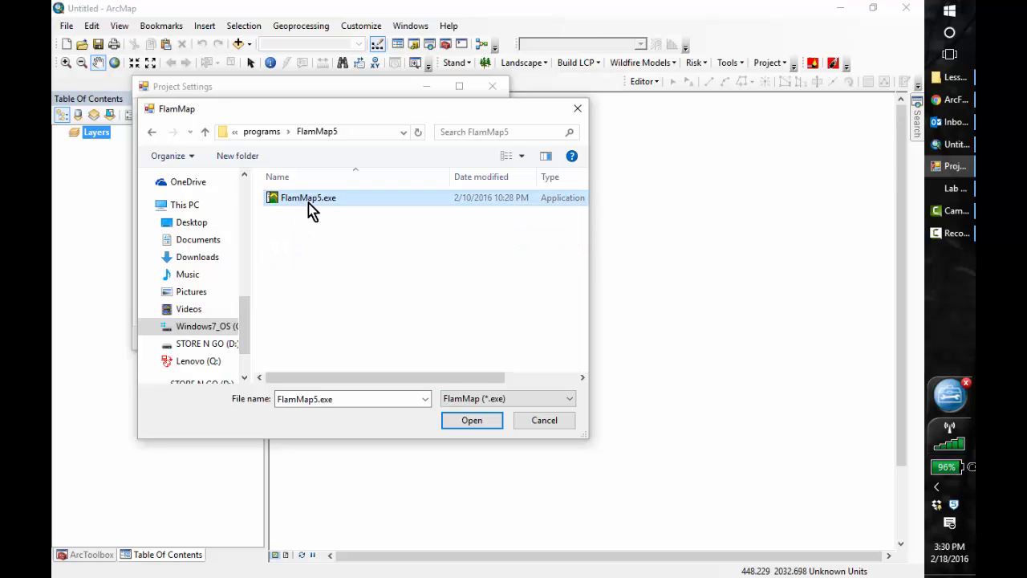
{"action": "left_click", "coordinate": [471, 421]}
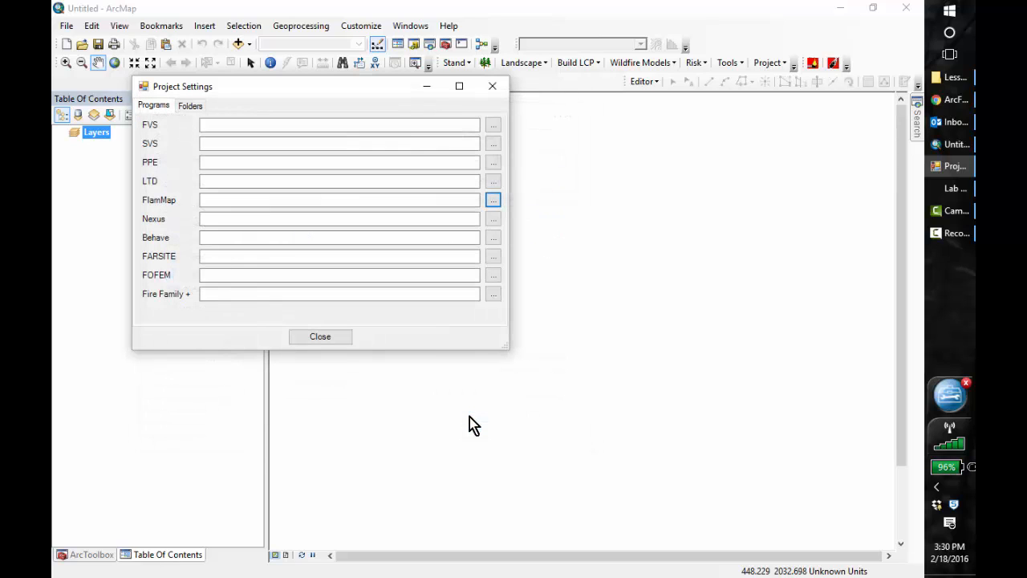
{"action": "left_click", "coordinate": [332, 339]}
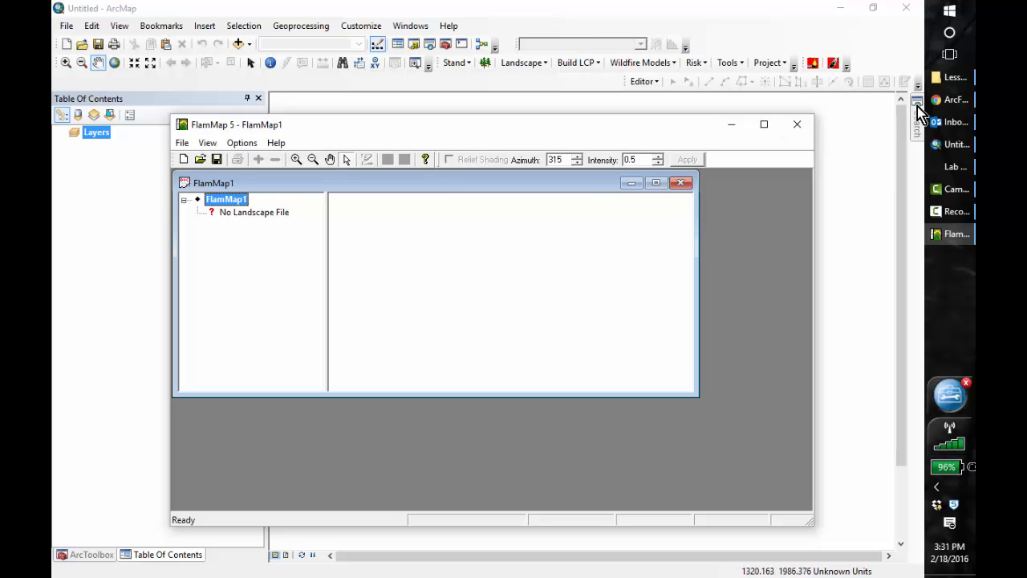
Switch to File Explorer and open the Inputs folder in 407\Lesson_5 on the C: drive.
{"action": "mouse_move", "coordinate": [945, 81]}
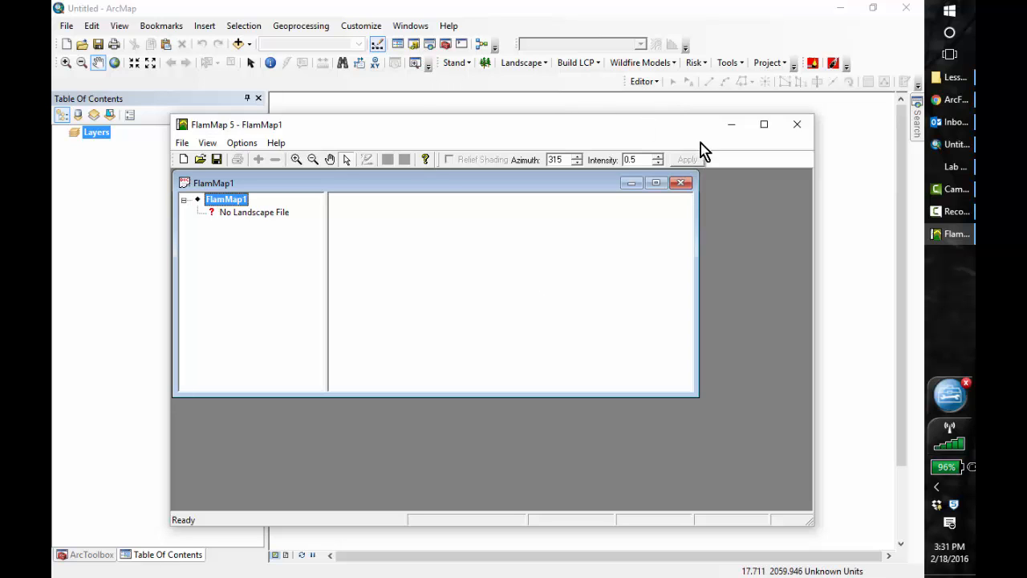
{"action": "left_click", "coordinate": [949, 81]}
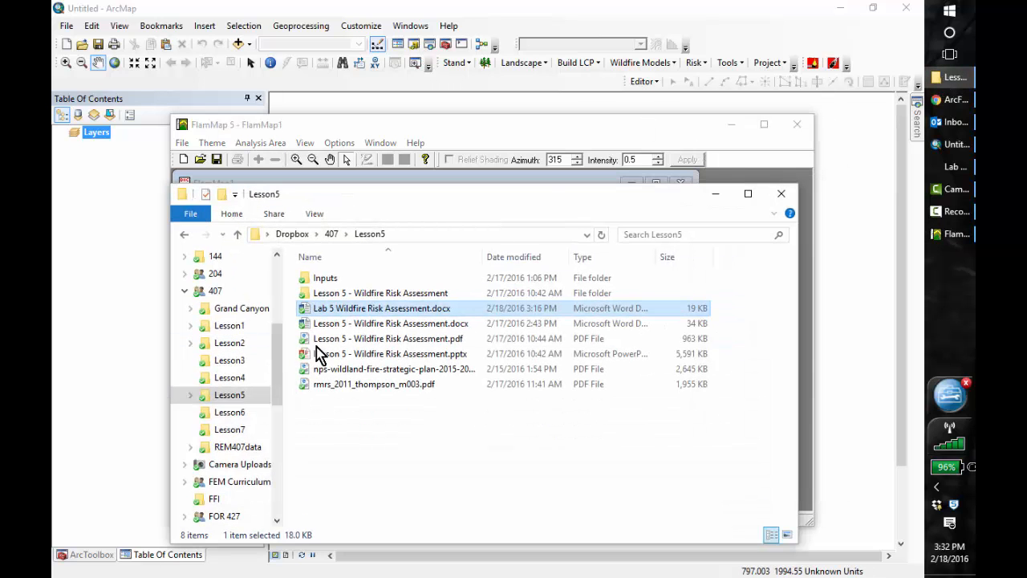
{"action": "left_click_drag", "start_coordinate": [275, 397], "coordinate": [275, 500]}
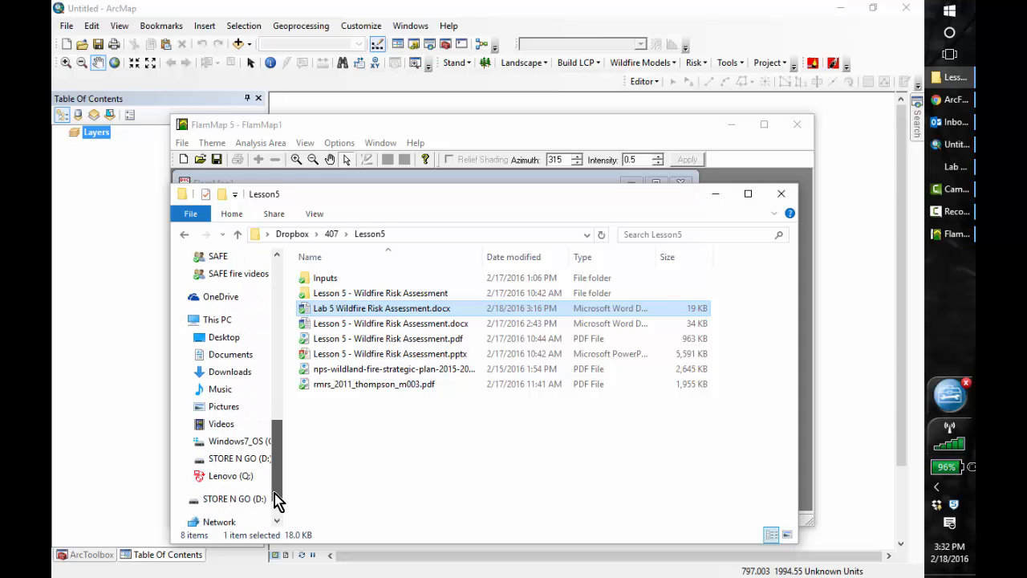
{"action": "left_click", "coordinate": [245, 440]}
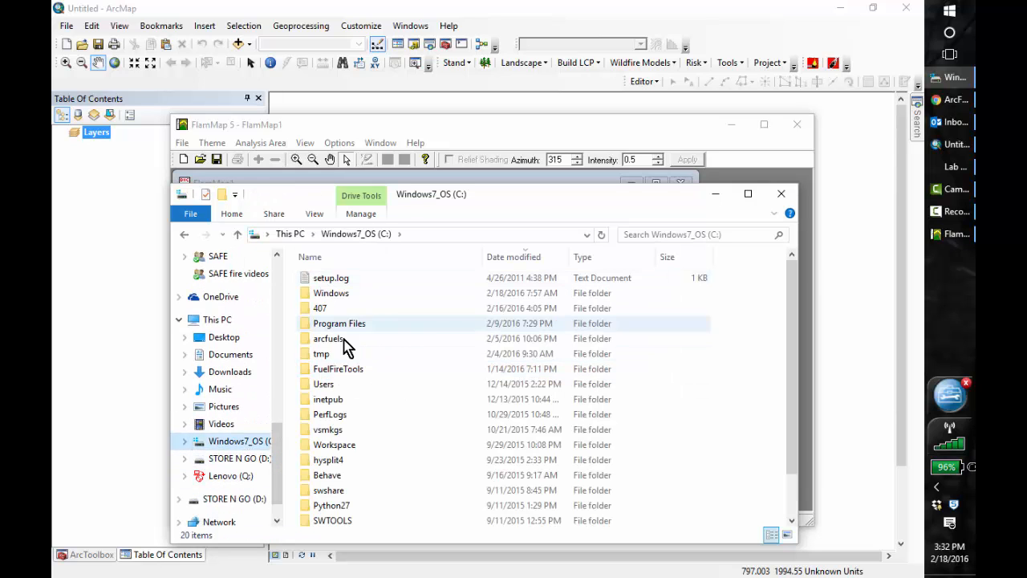
{"action": "double_click", "coordinate": [304, 308]}
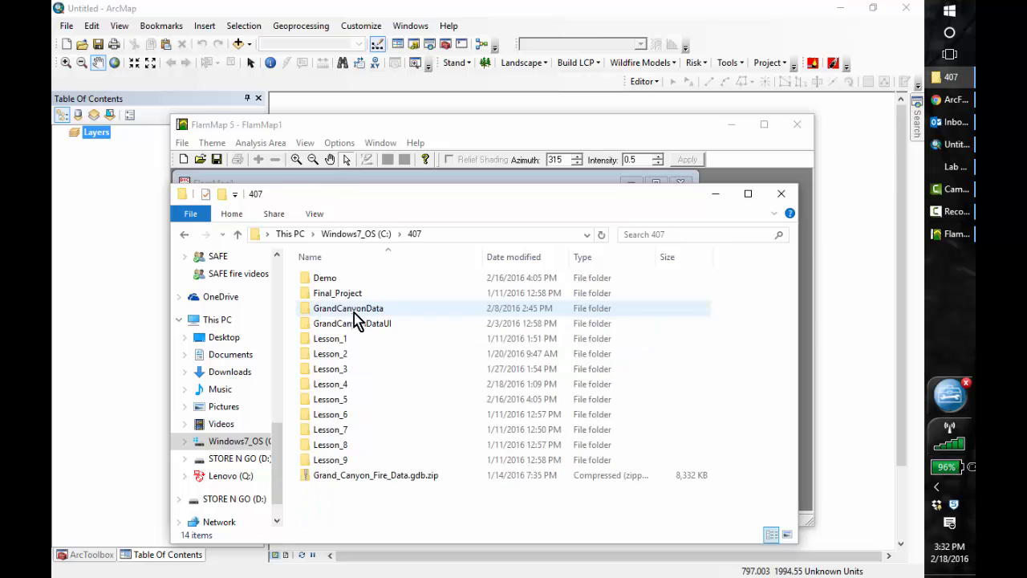
{"action": "double_click", "coordinate": [332, 399]}
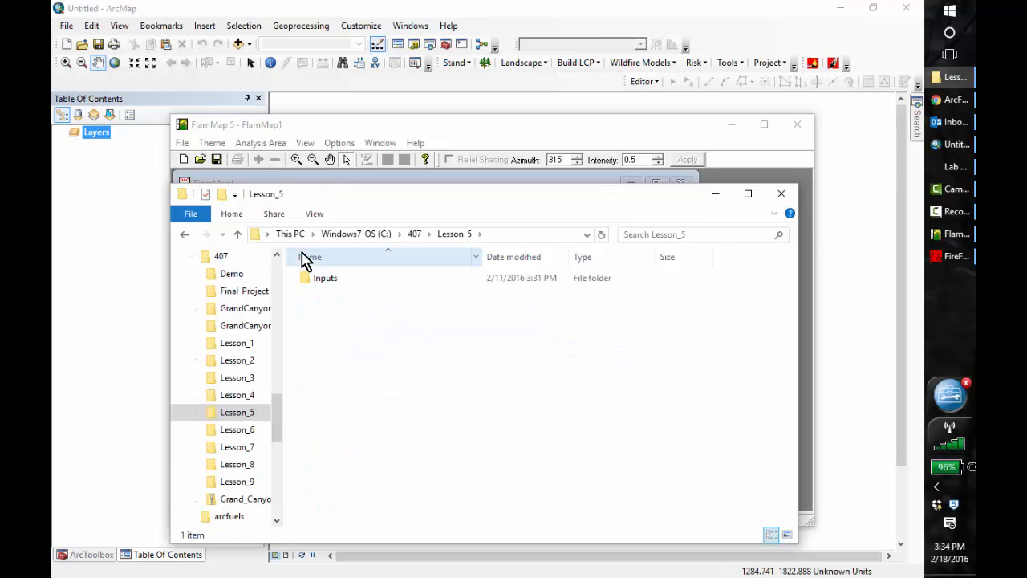
{"action": "double_click", "coordinate": [310, 278]}
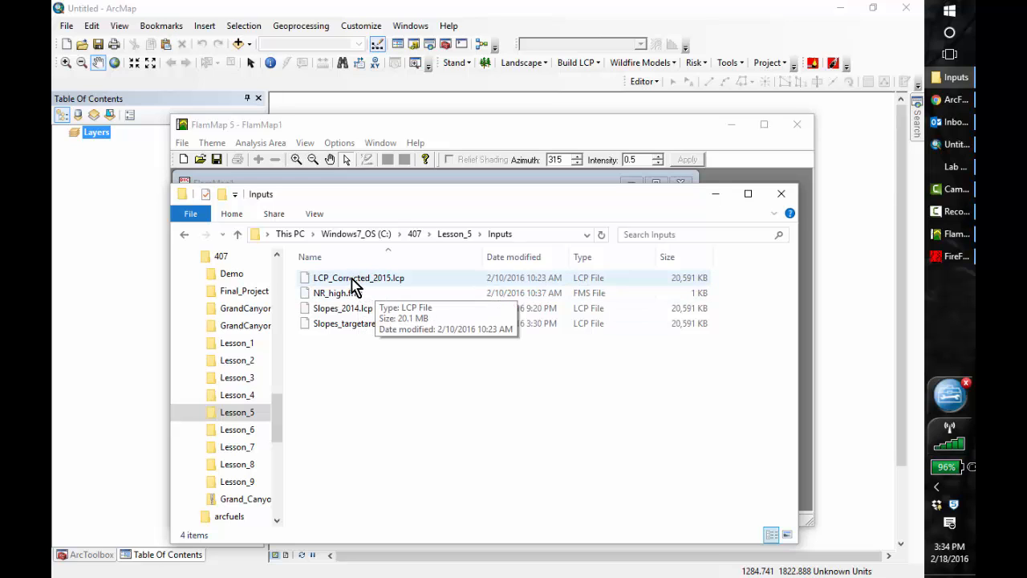
Rename the file LCP_Corrected_2015.lcp as no_treatment_corrected.lcp.
{"action": "left_click", "coordinate": [353, 281]}
{"action": "left_click", "coordinate": [360, 281]}
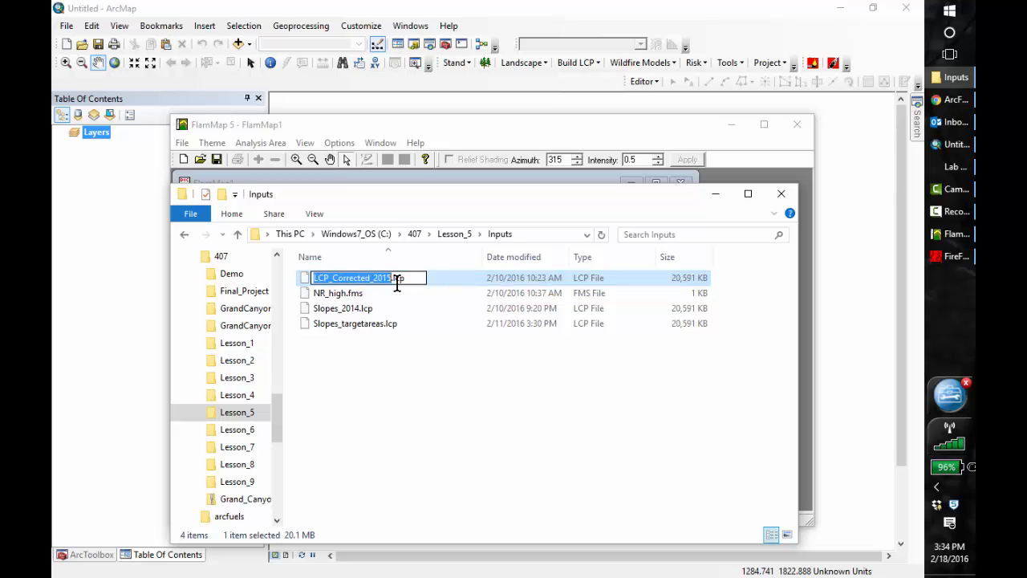
{"action": "type", "text": "no_tre"}
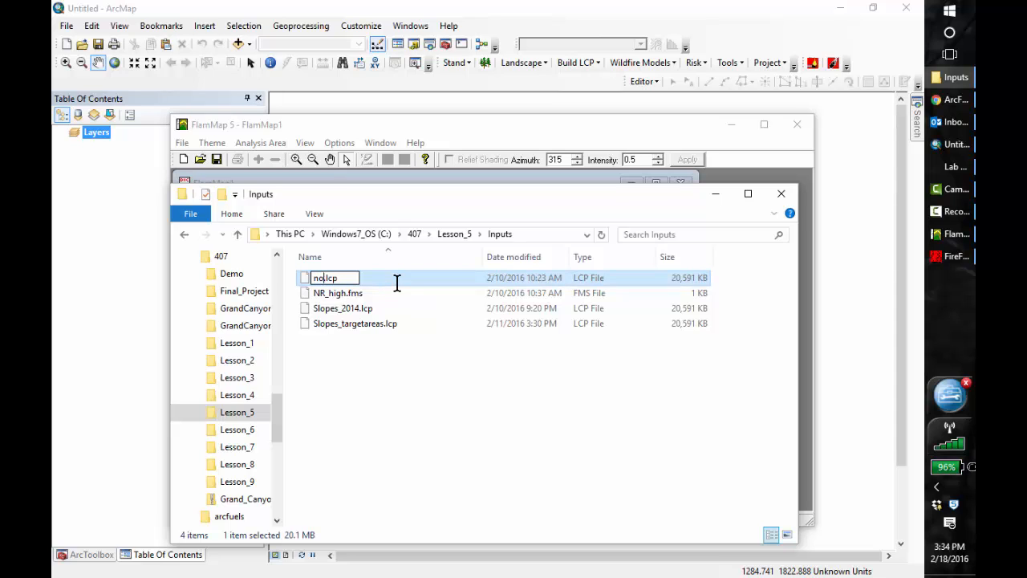
{"action": "type", "text": "atment"}
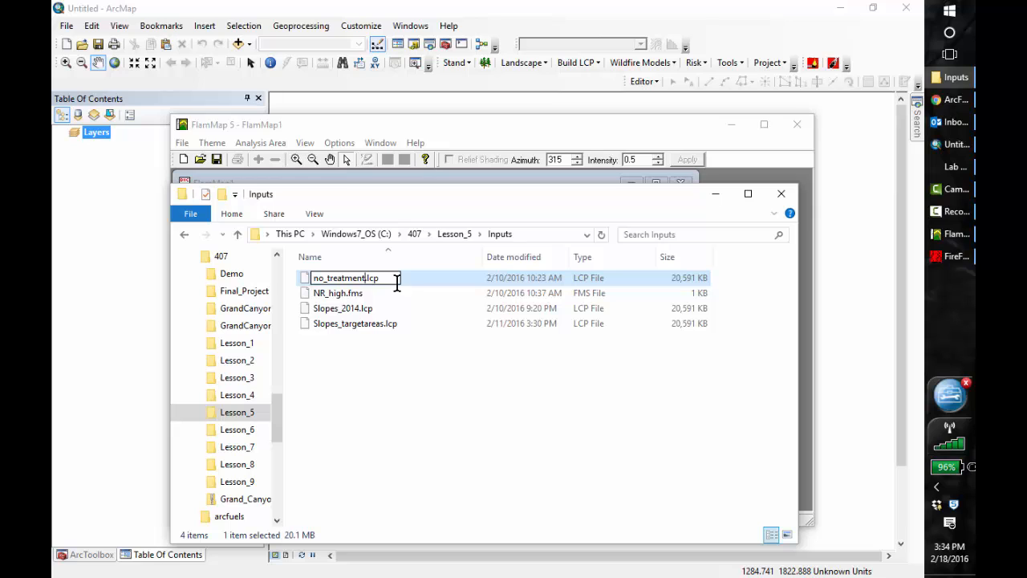
{"action": "type", "text": "_"}
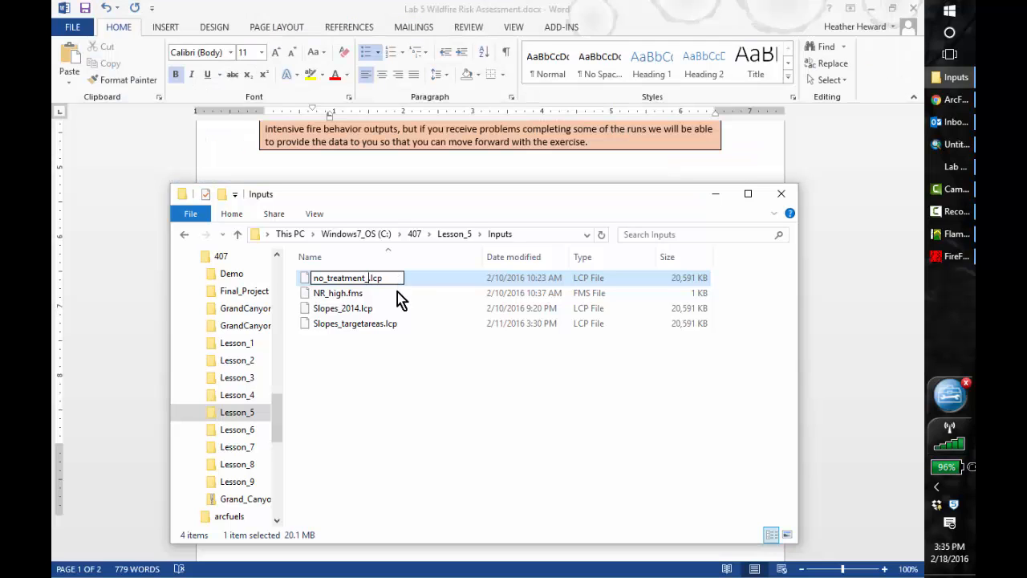
{"action": "type", "text": "corrected"}
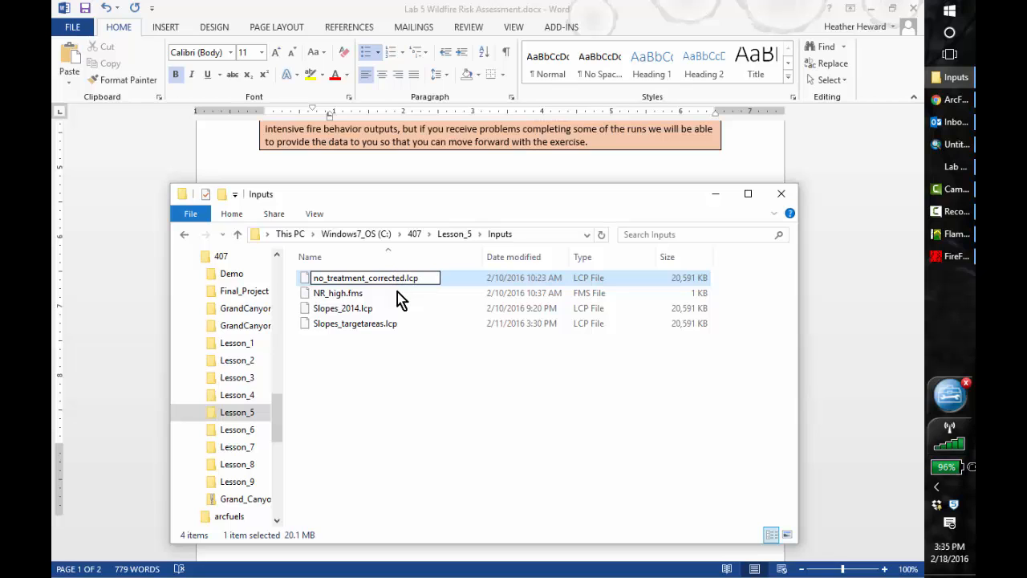
{"action": "left_click", "coordinate": [415, 324]}
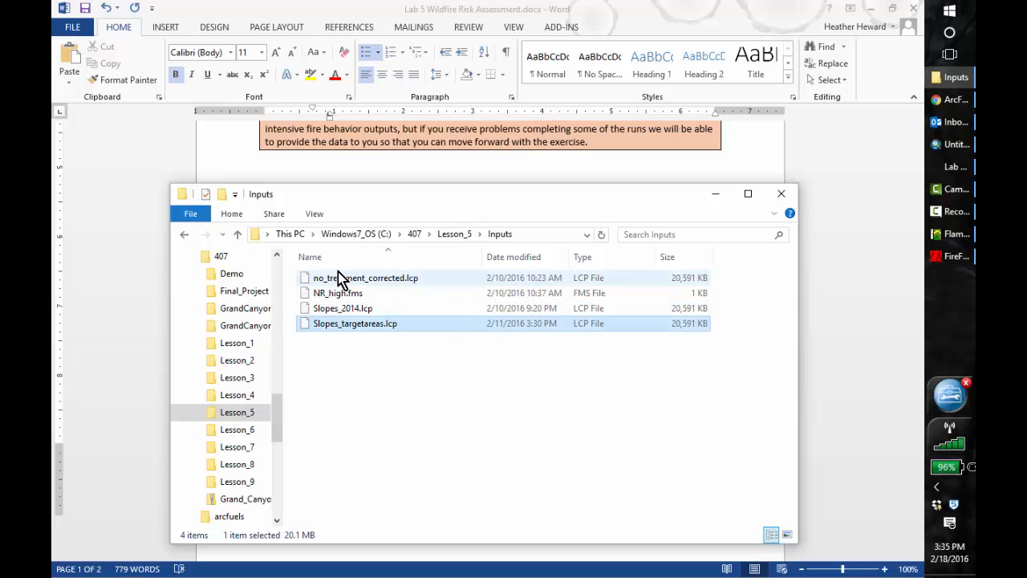
Rename the file Slopes_2014.lcp as Slopes_completed_2014.lcp.
{"action": "left_click", "coordinate": [344, 310]}
{"action": "left_click", "coordinate": [344, 310]}
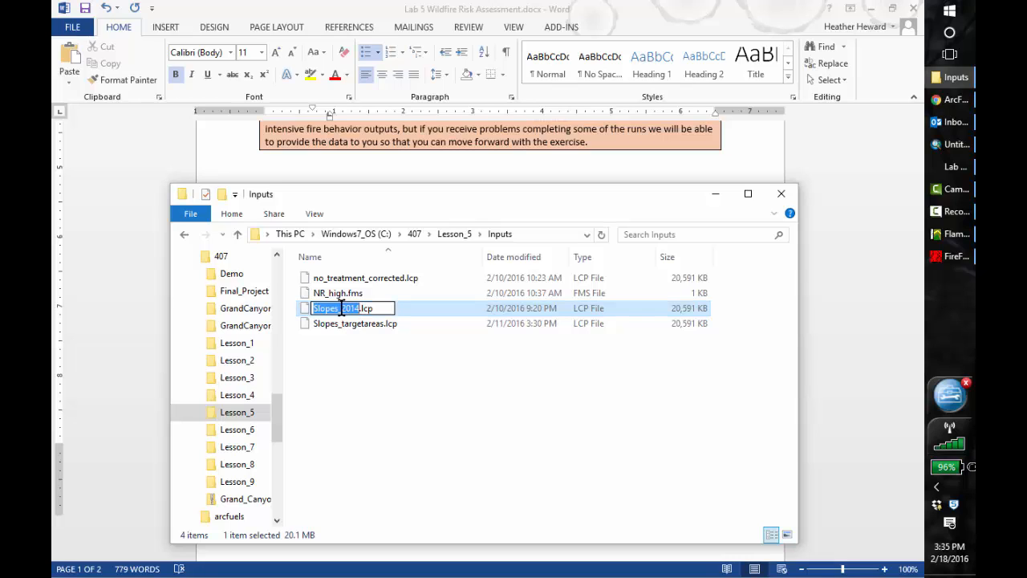
{"action": "left_click", "coordinate": [341, 310]}
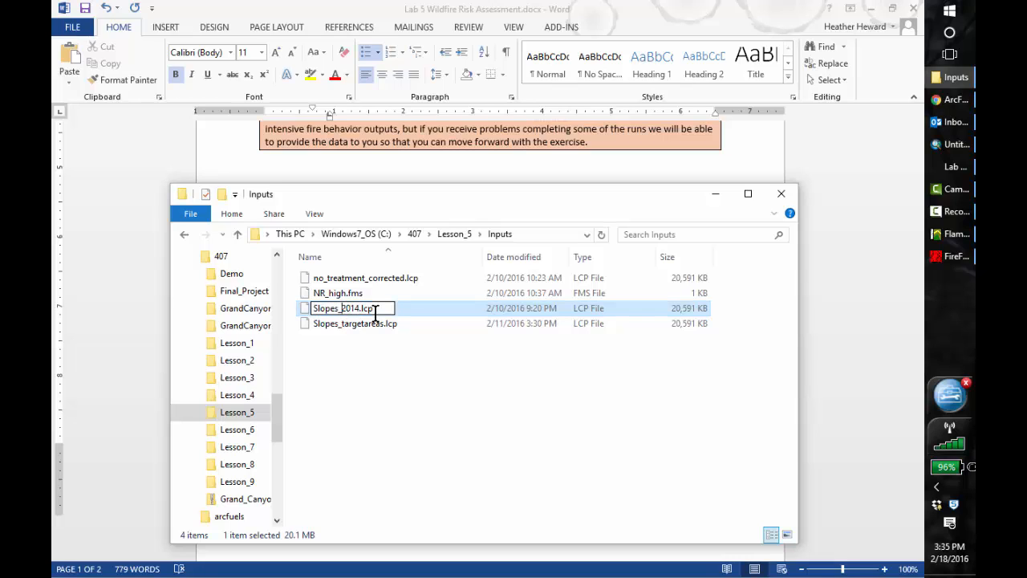
{"action": "type", "text": "completed_"}
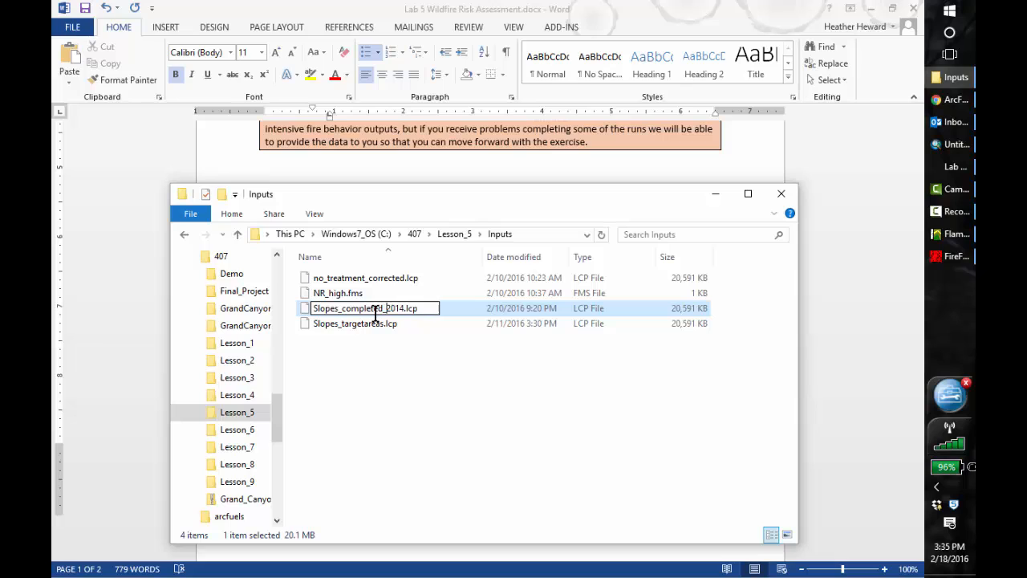
{"action": "key", "text": "Return"}
{"action": "left_click", "coordinate": [410, 354]}
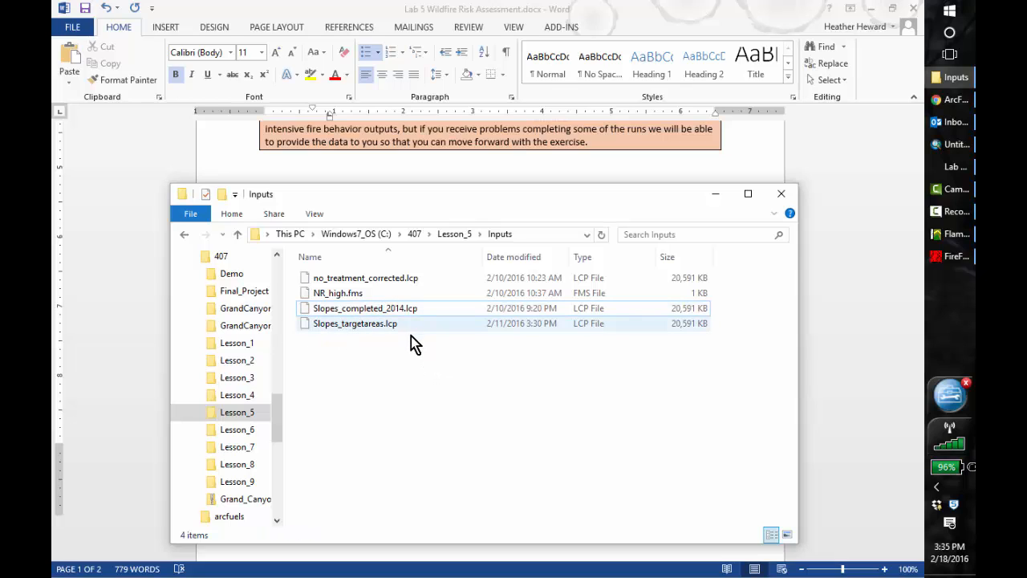
Switch to FlamMap, load no_treatment_corrected.lcp from Lesson_5\Inputs as the landscape file, and maximize the landscape view.
{"action": "left_click", "coordinate": [718, 195]}
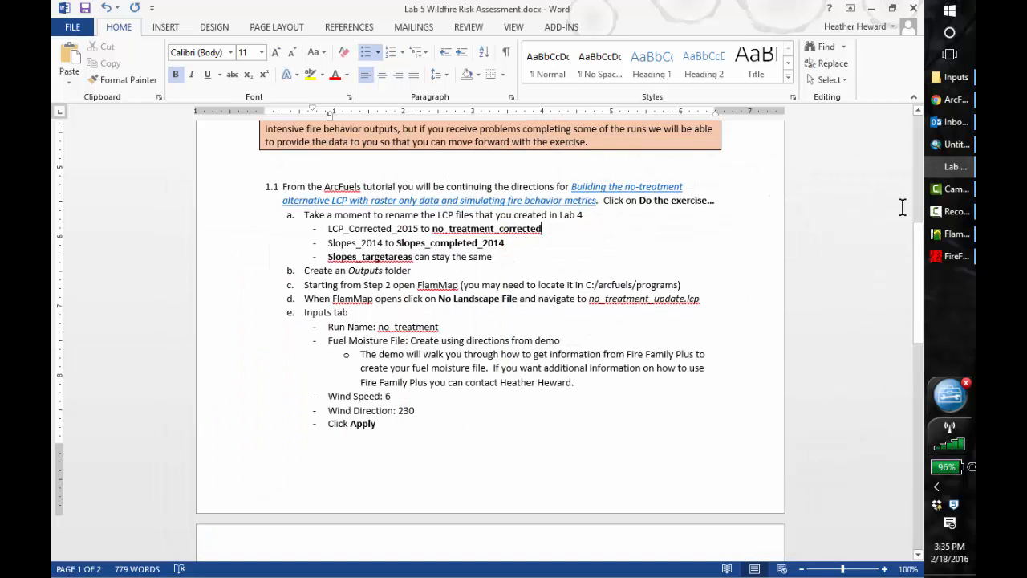
{"action": "left_click", "coordinate": [953, 239]}
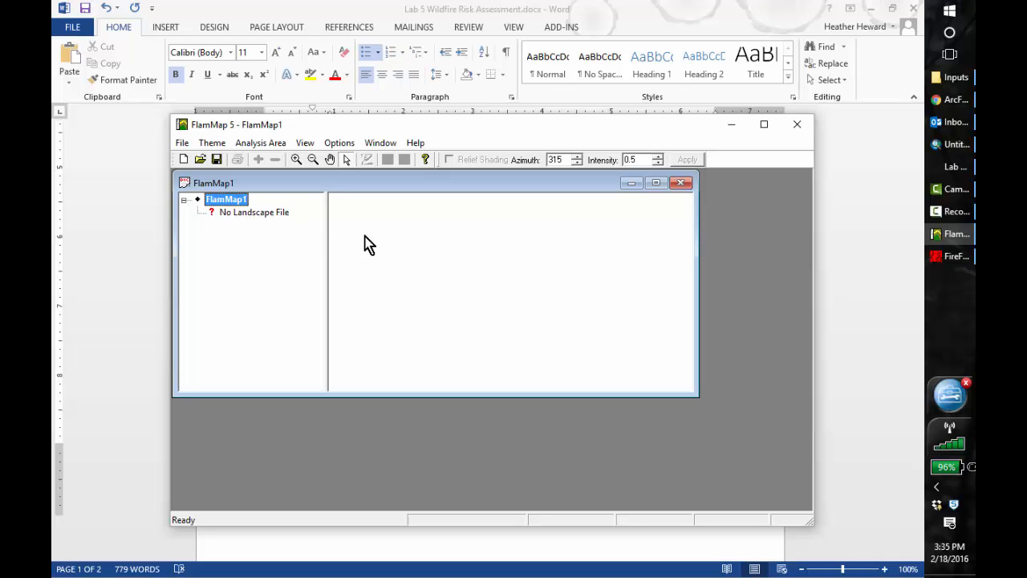
{"action": "double_click", "coordinate": [270, 213]}
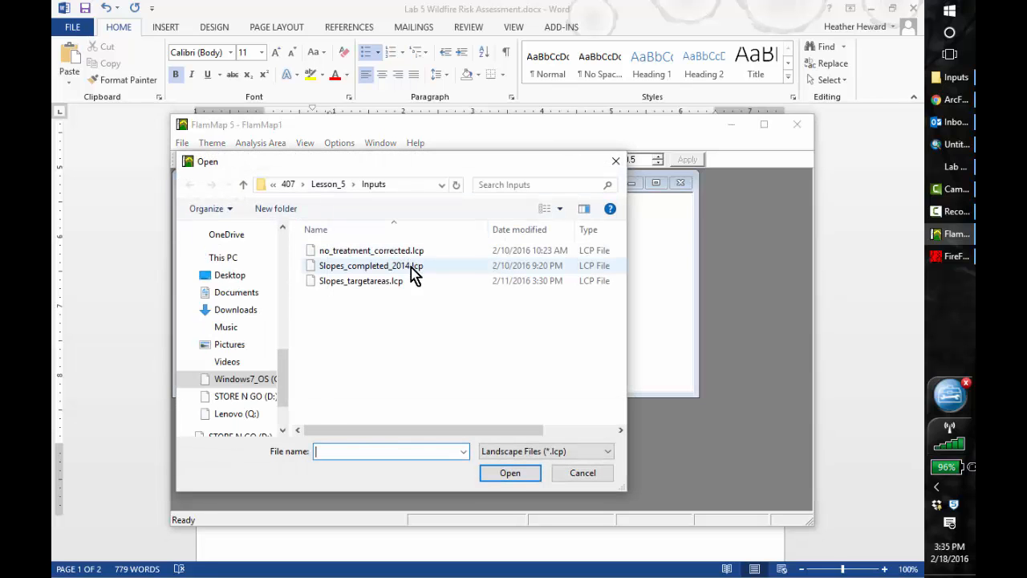
{"action": "left_click", "coordinate": [371, 250]}
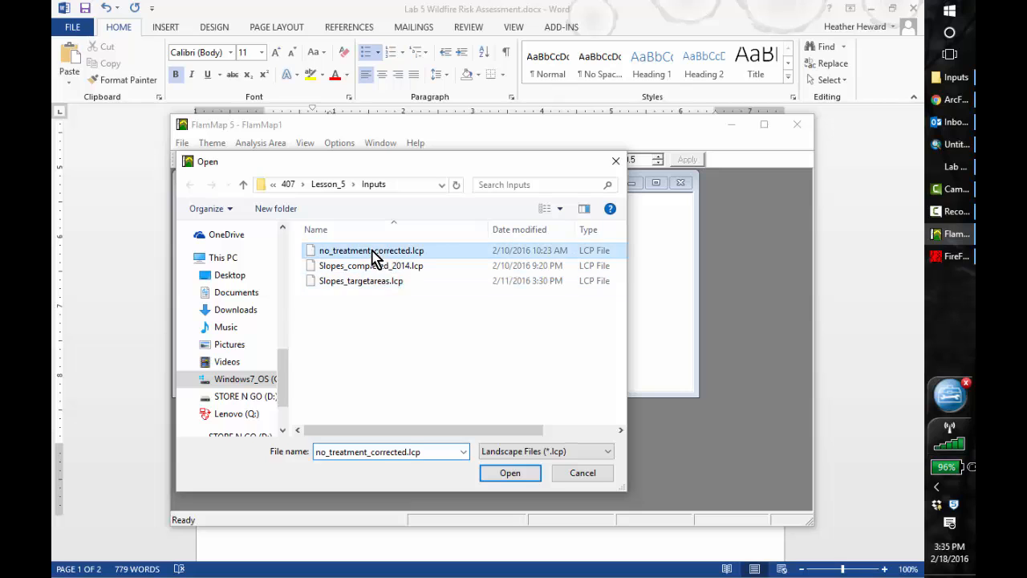
{"action": "left_click", "coordinate": [510, 473]}
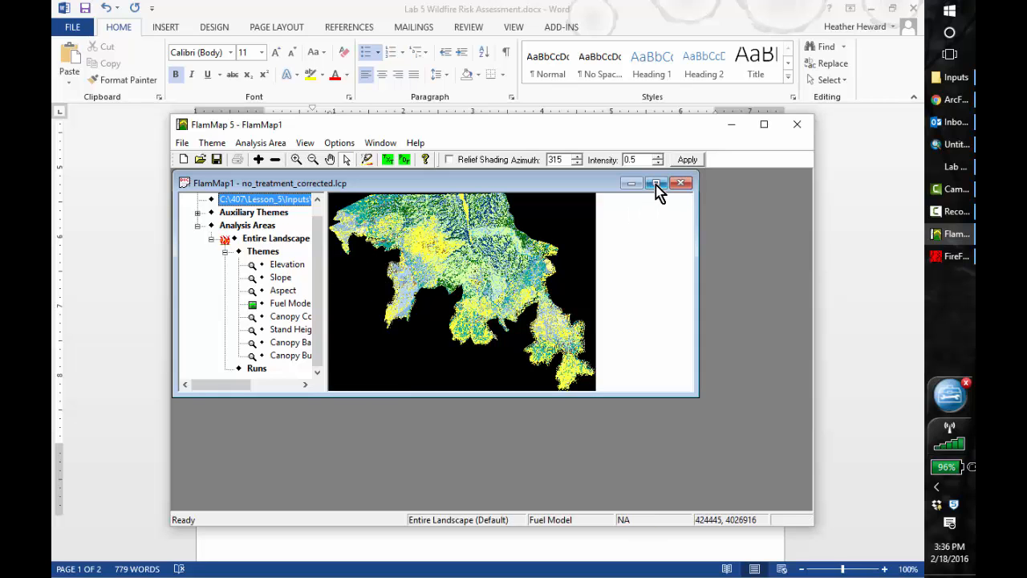
{"action": "left_click", "coordinate": [656, 184]}
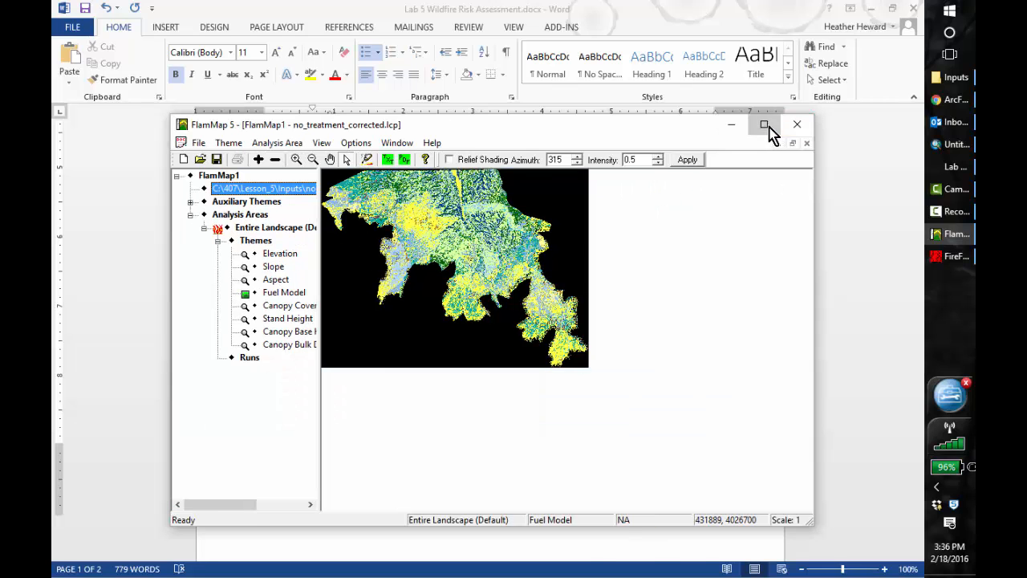
{"action": "left_click", "coordinate": [765, 125]}
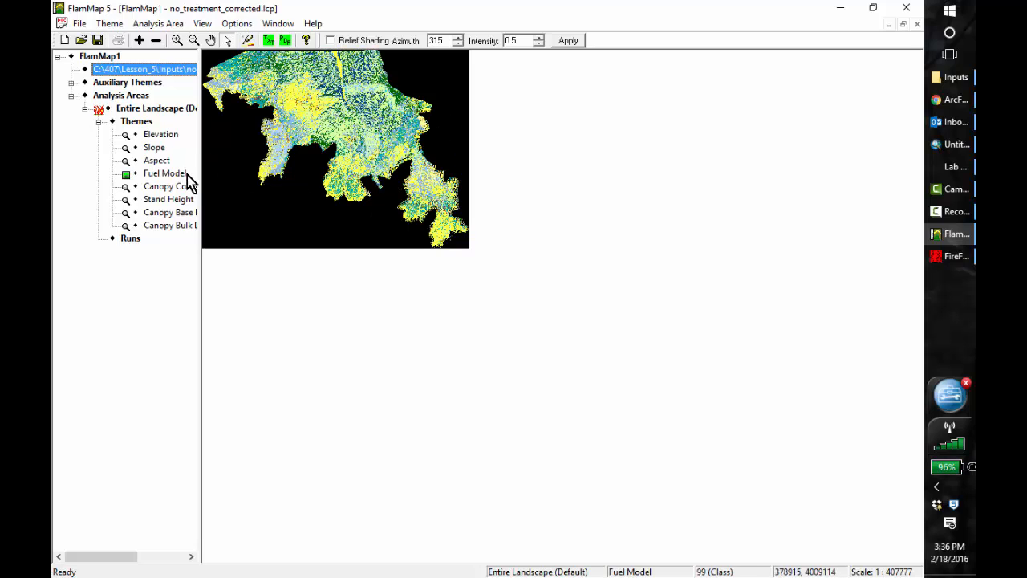
Examine the landscape's aspect, slope, elevation, canopy cover, stand height and canopy base height themes on the map.
{"action": "left_click", "coordinate": [154, 161]}
{"action": "left_click", "coordinate": [152, 148]}
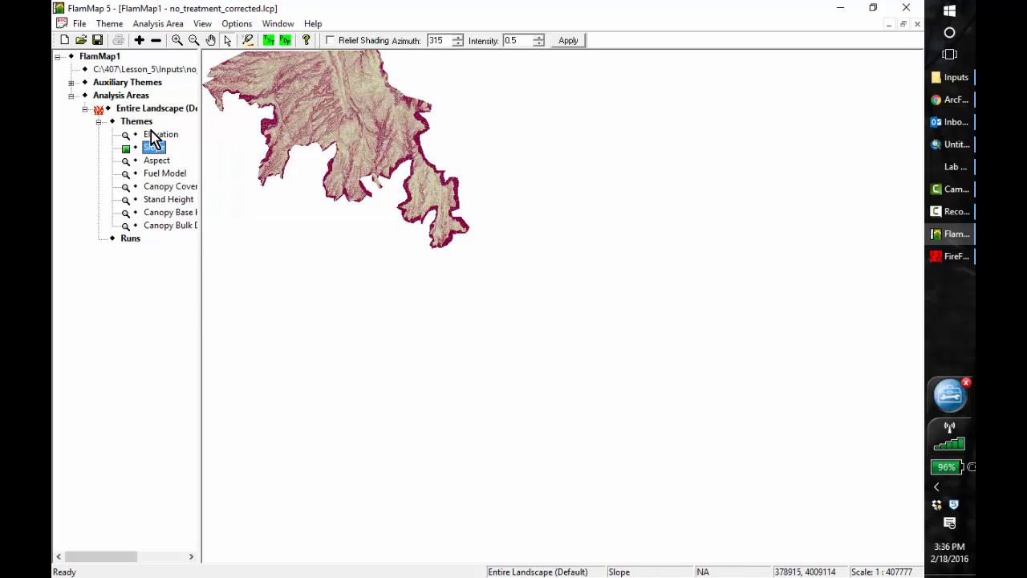
{"action": "left_click", "coordinate": [153, 136]}
{"action": "left_click", "coordinate": [158, 187]}
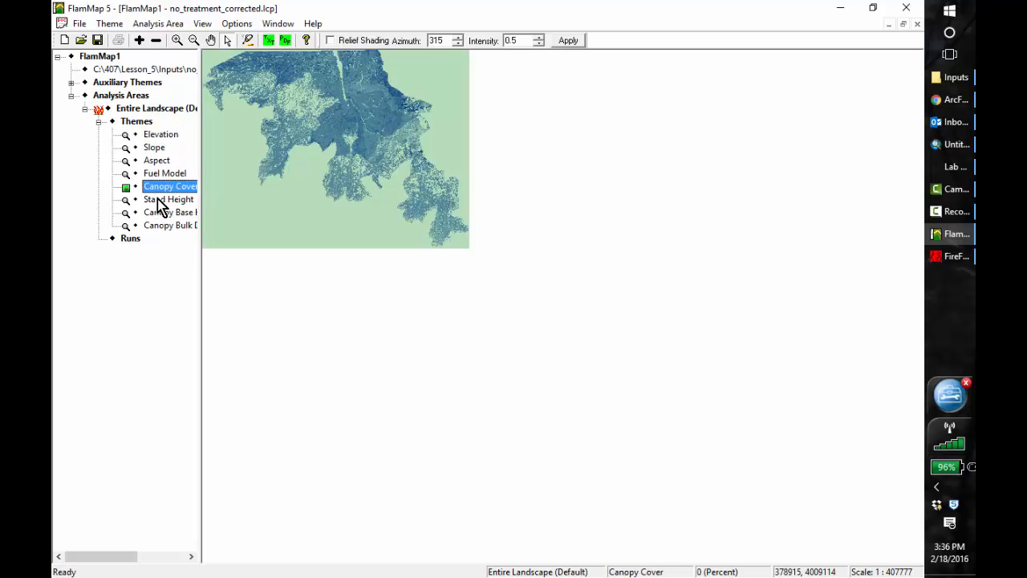
{"action": "left_click", "coordinate": [159, 199]}
{"action": "left_click", "coordinate": [161, 213]}
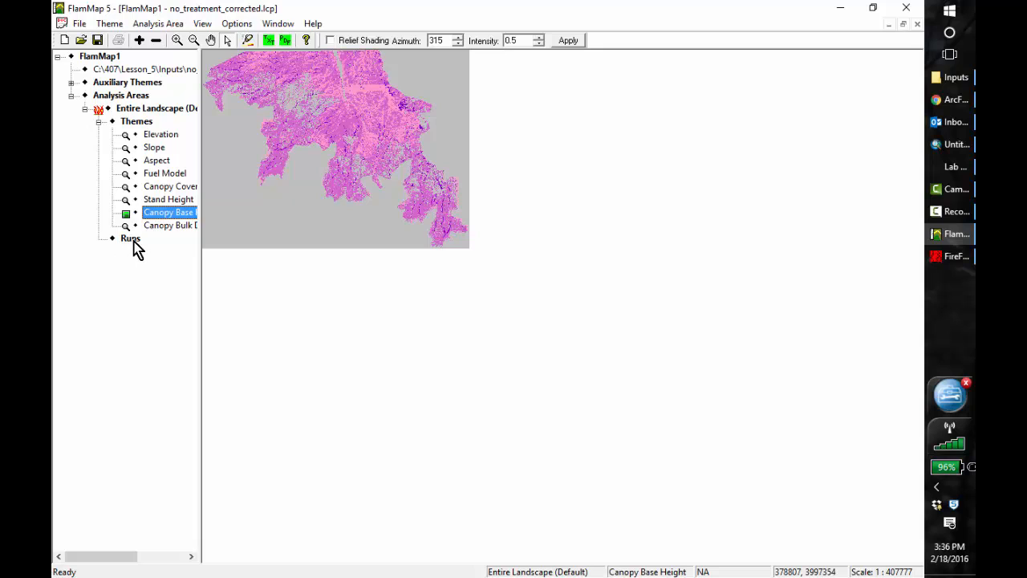
Create a new run for the landscape and name it no_treatment.
{"action": "double_click", "coordinate": [131, 239]}
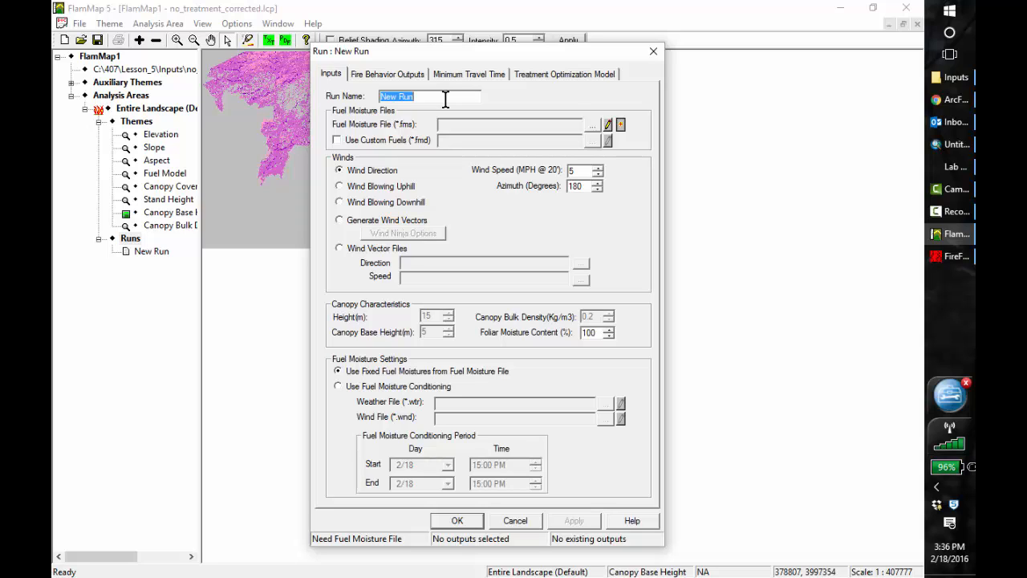
{"action": "type", "text": "no_treatment"}
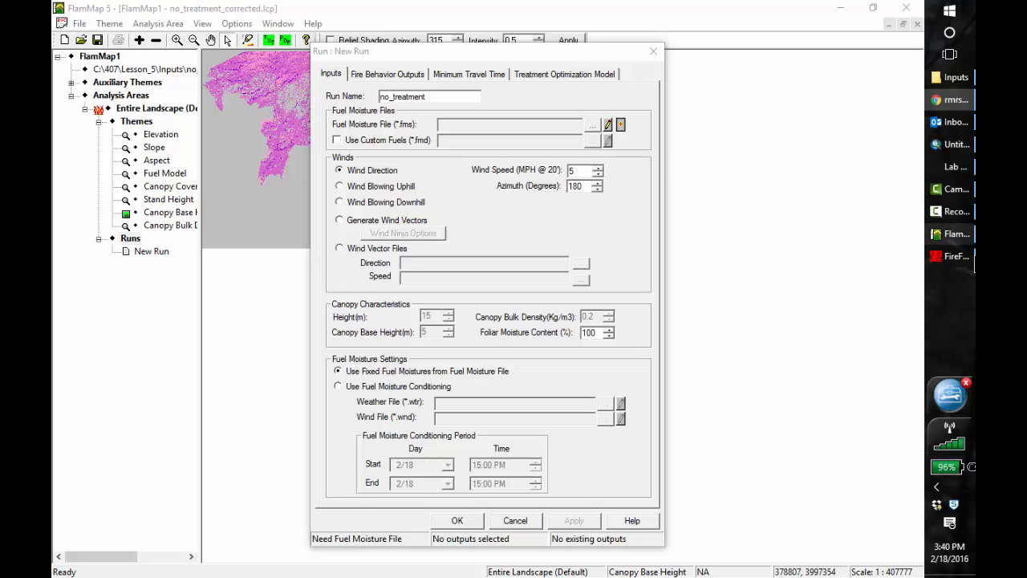
Switch to FireFamily Plus, import the 20211.fw13 weather file from GrandCanyonData, and set the working set's station to 020211 - BRIGHT ANGEL.
{"action": "left_click", "coordinate": [962, 259]}
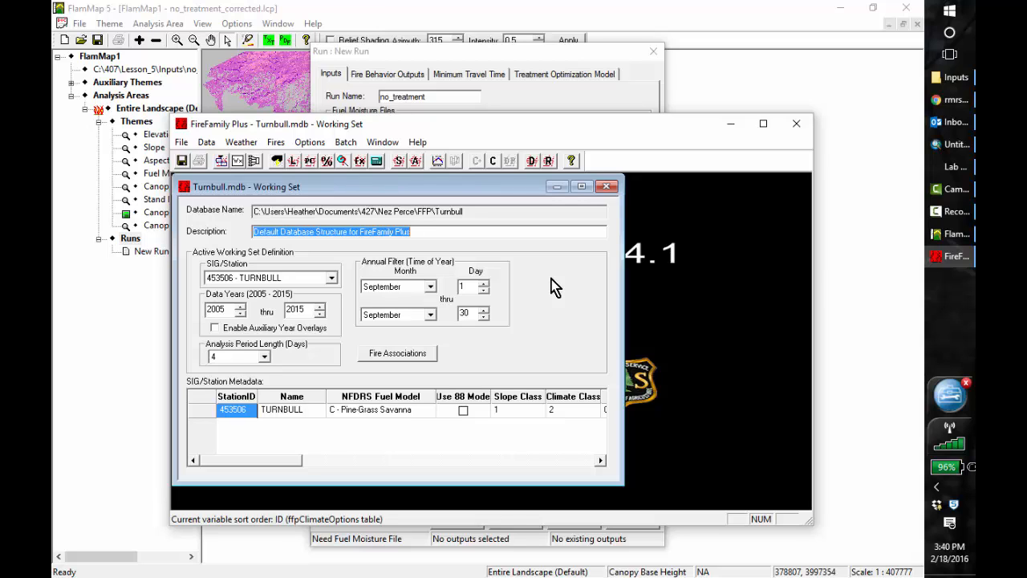
{"action": "left_click", "coordinate": [202, 142]}
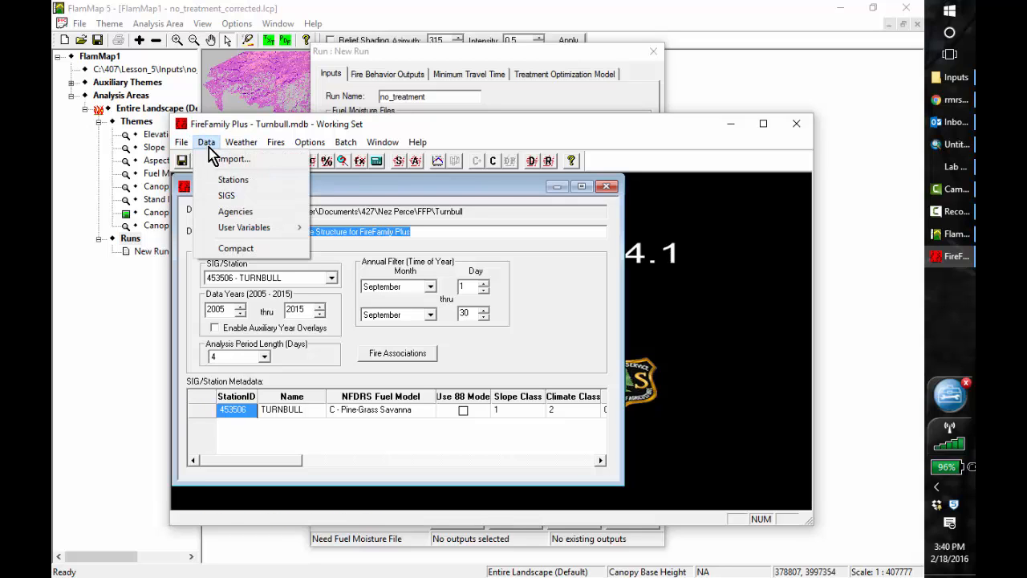
{"action": "left_click", "coordinate": [224, 160]}
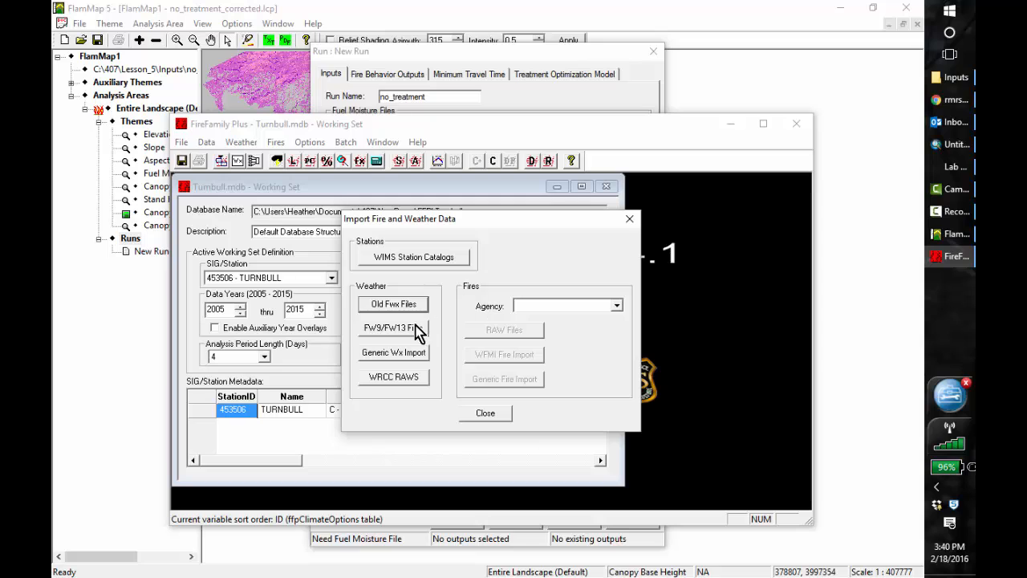
{"action": "left_click", "coordinate": [414, 331]}
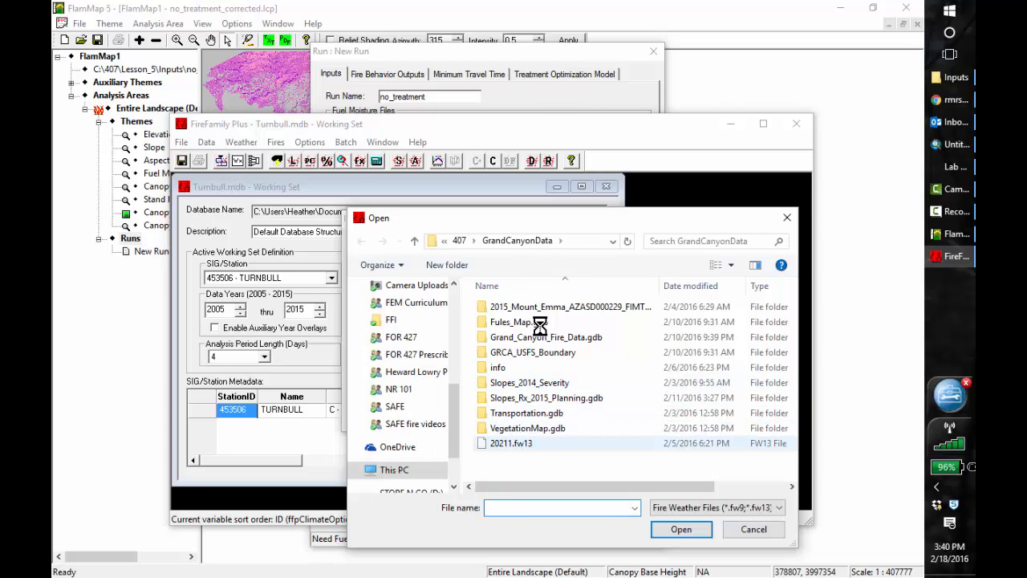
{"action": "key", "text": "Escape"}
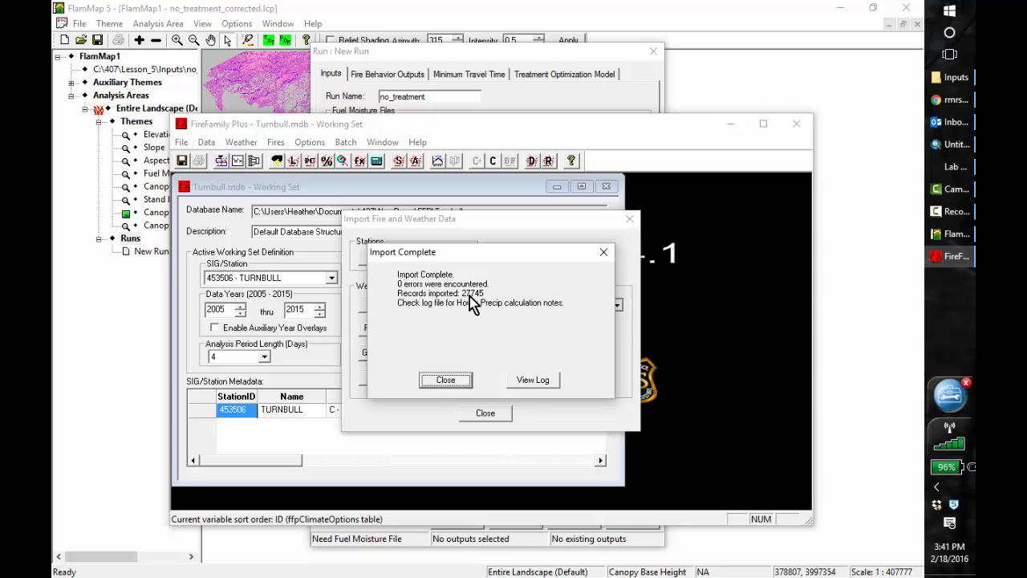
{"action": "left_click", "coordinate": [457, 383]}
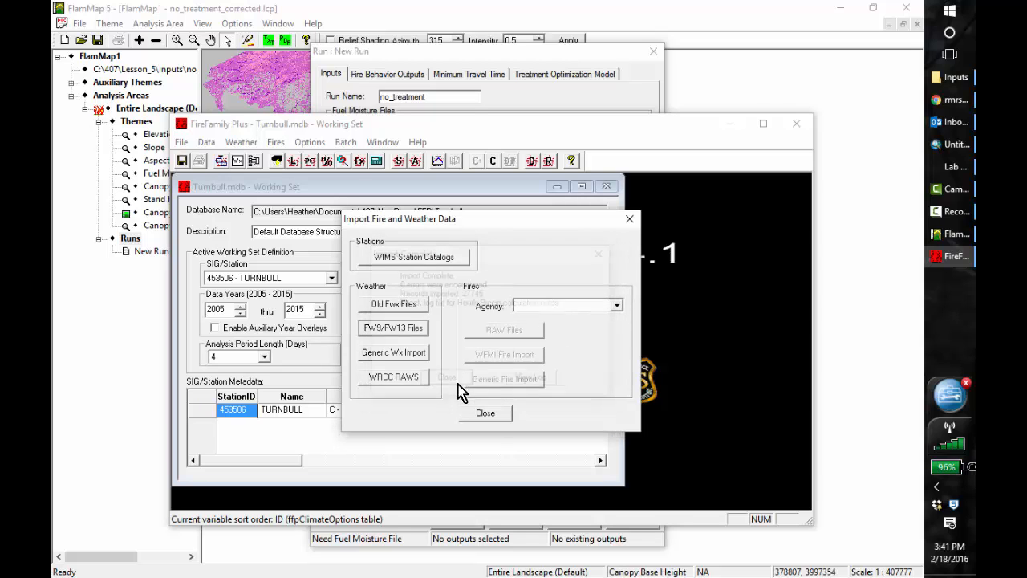
{"action": "left_click", "coordinate": [497, 413]}
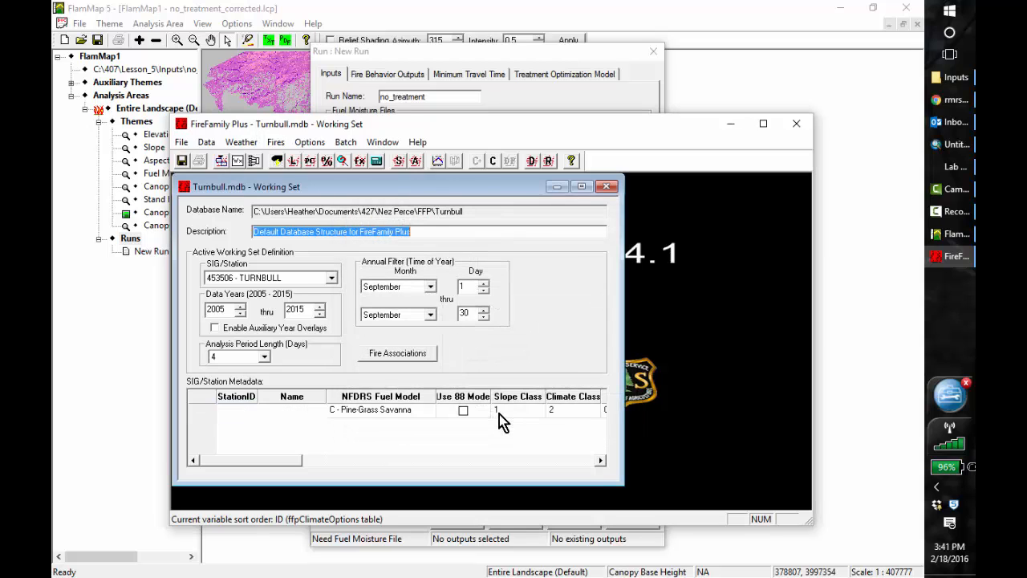
{"action": "left_click", "coordinate": [332, 279]}
{"action": "left_click", "coordinate": [289, 294]}
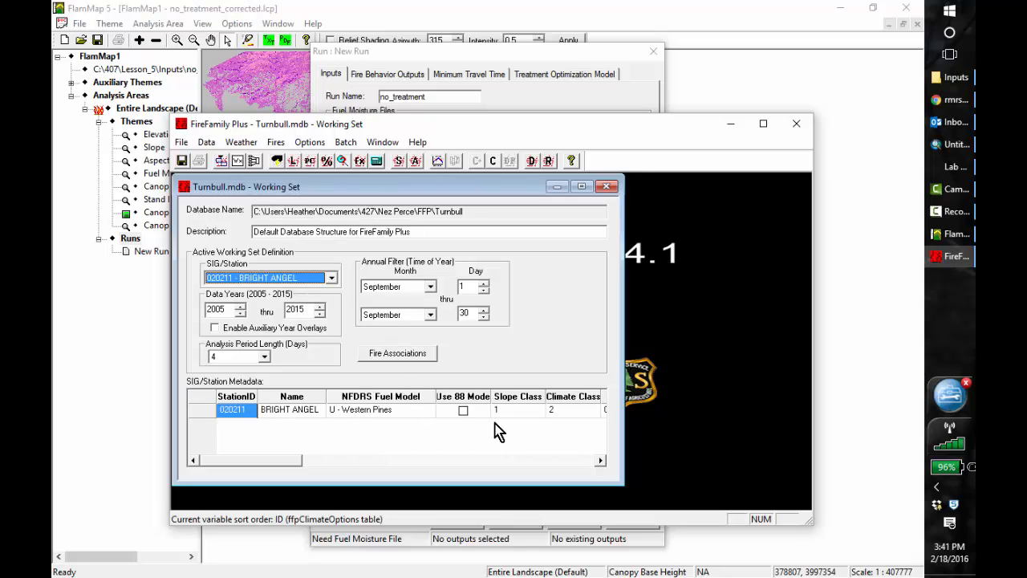
{"action": "left_click", "coordinate": [277, 160]}
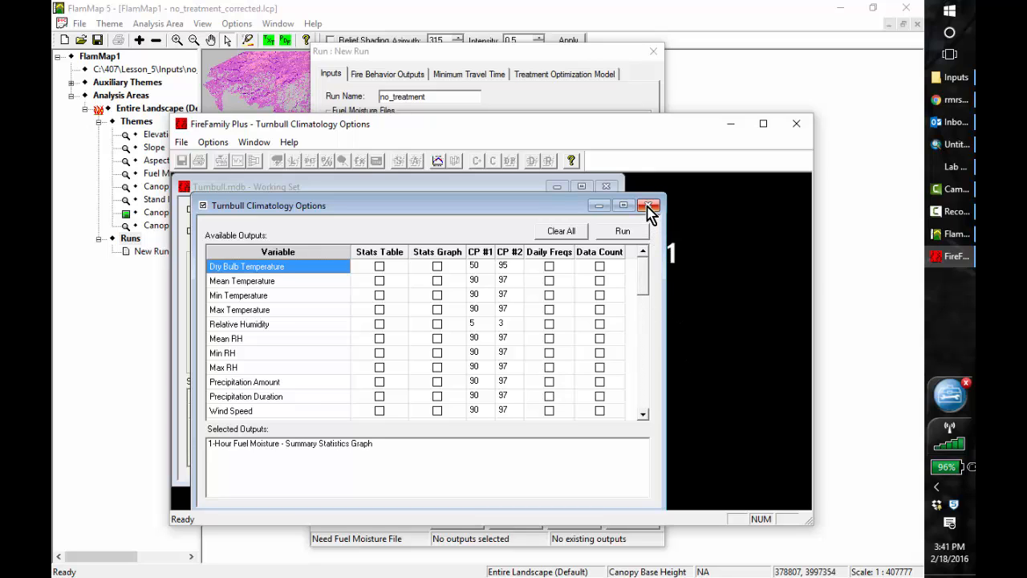
{"action": "left_click_drag", "start_coordinate": [645, 280], "coordinate": [646, 307]}
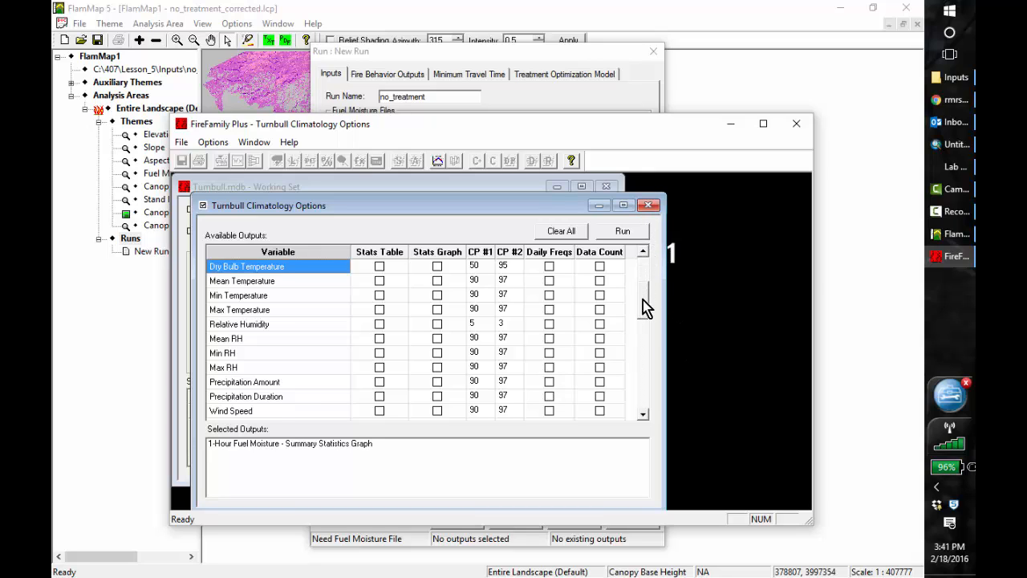
{"action": "left_click", "coordinate": [648, 206]}
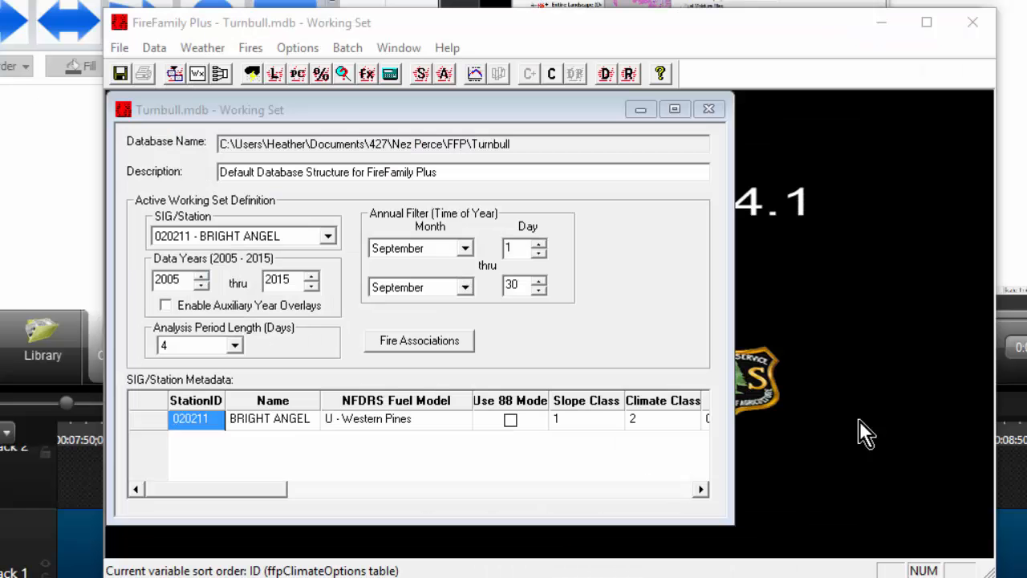
Start a Percentile Weather season report for the station with Burning Index as the analysis variable.
{"action": "left_click", "coordinate": [202, 48]}
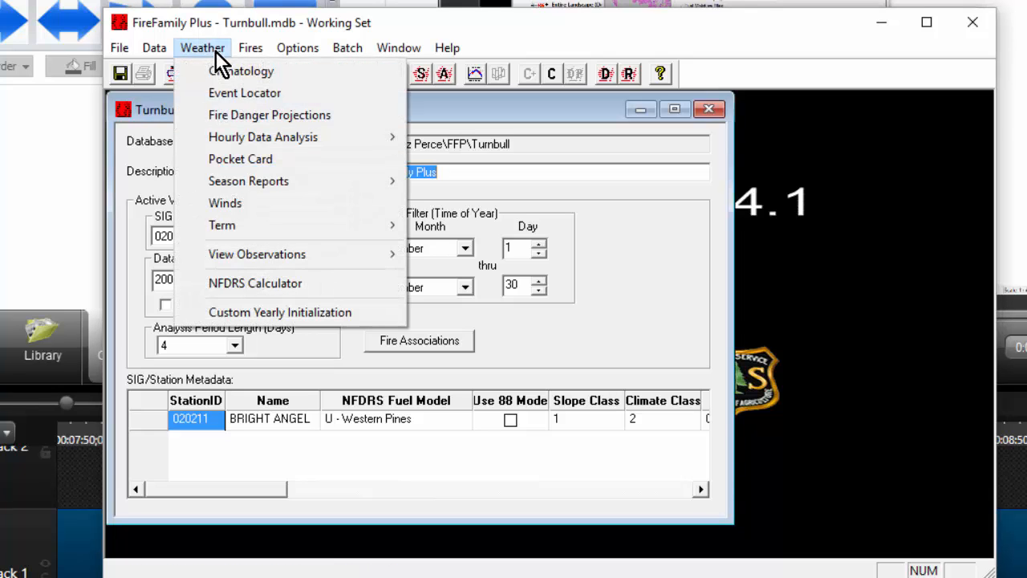
{"action": "mouse_move", "coordinate": [267, 186]}
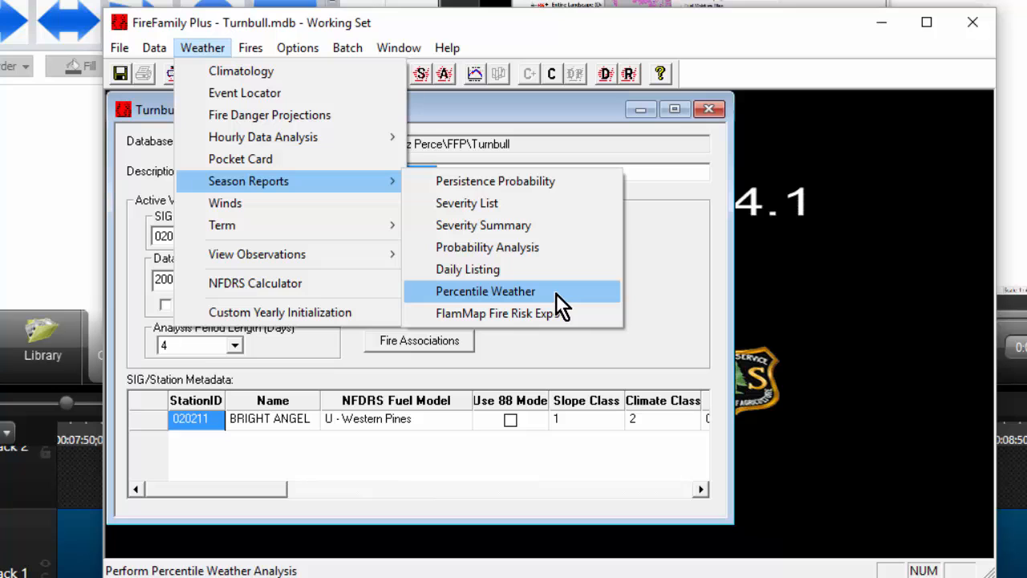
{"action": "left_click", "coordinate": [522, 291]}
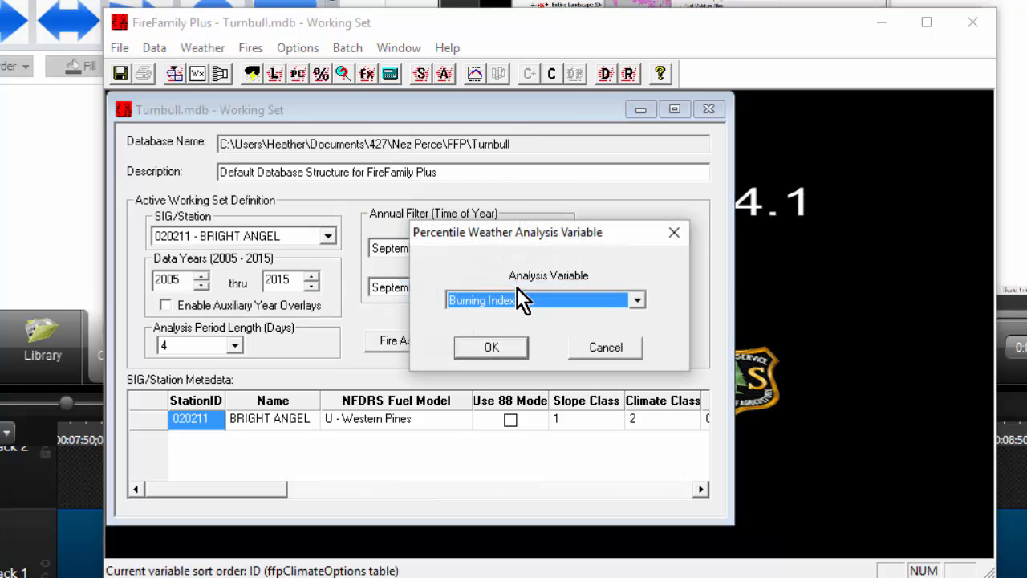
{"action": "left_click", "coordinate": [636, 301]}
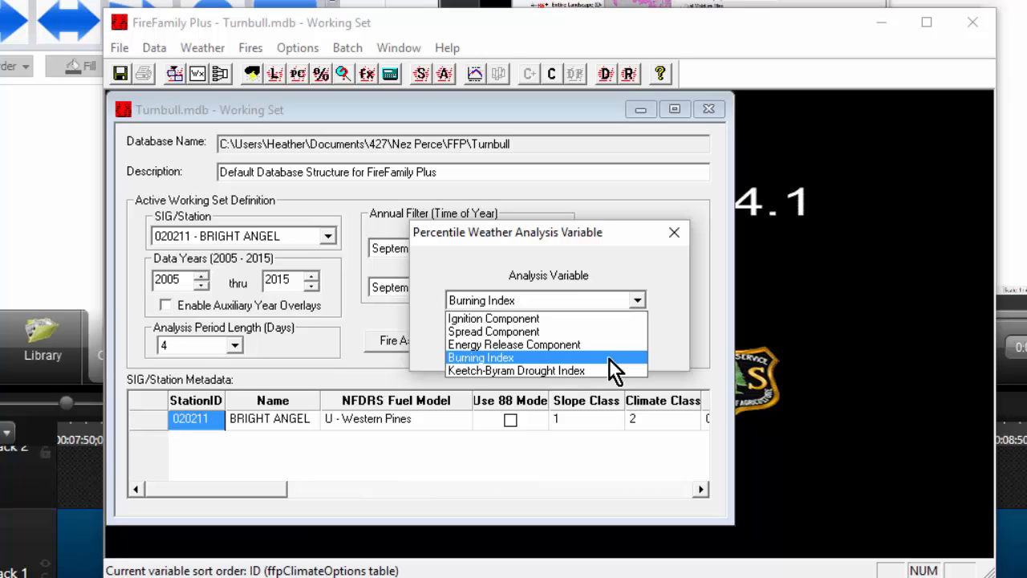
{"action": "left_click", "coordinate": [499, 357]}
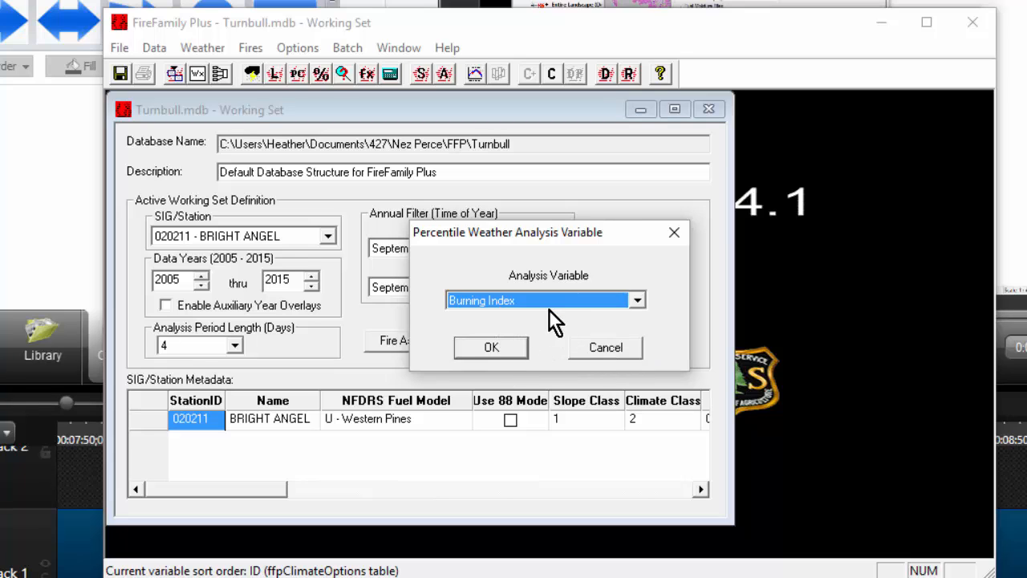
{"action": "left_click", "coordinate": [512, 346]}
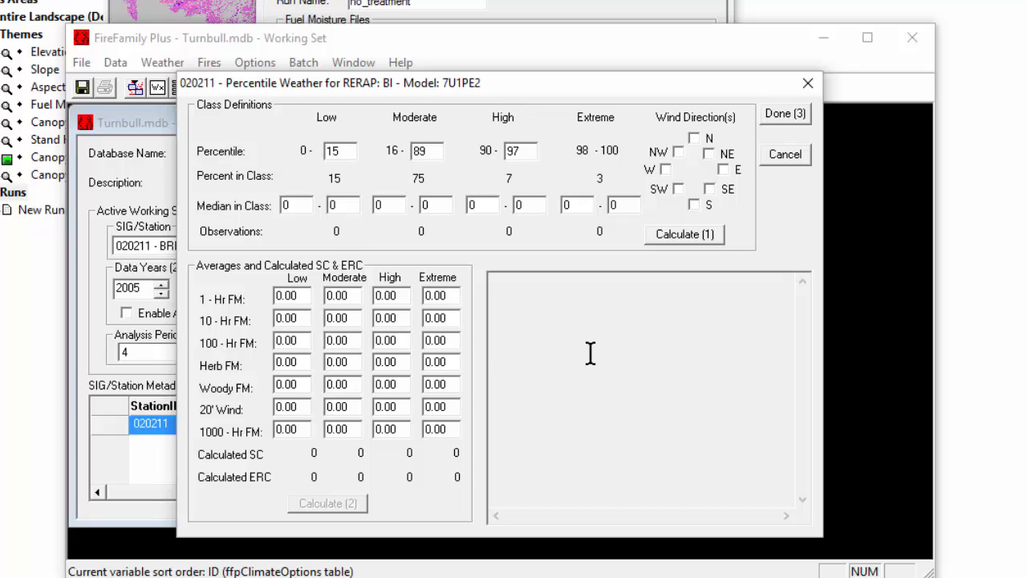
Limit the percentile weather to west (W) winds, run both calculations, and generate and review the percentile weather report.
{"action": "left_click_drag", "start_coordinate": [472, 93], "coordinate": [509, 120]}
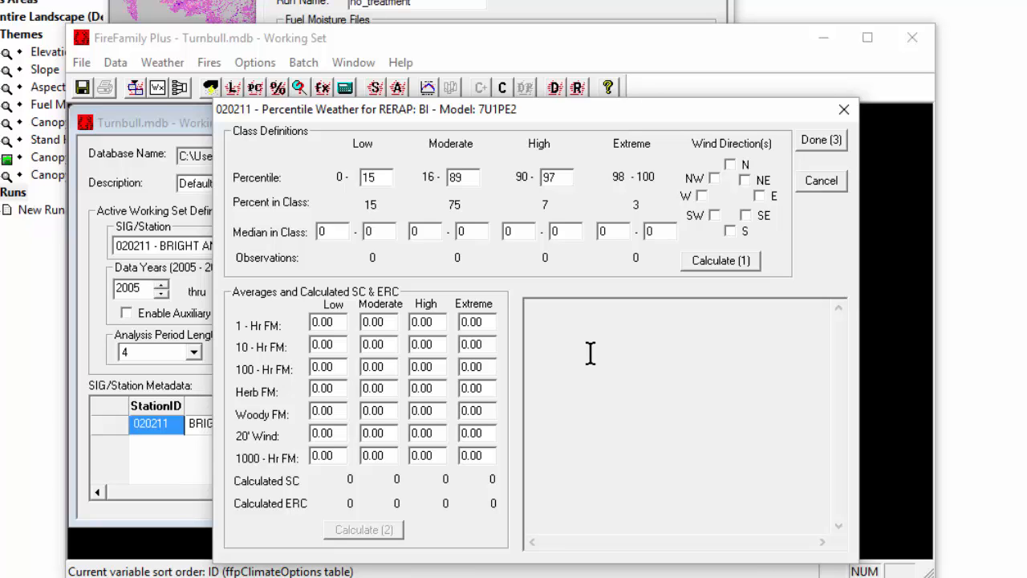
{"action": "key", "text": "space"}
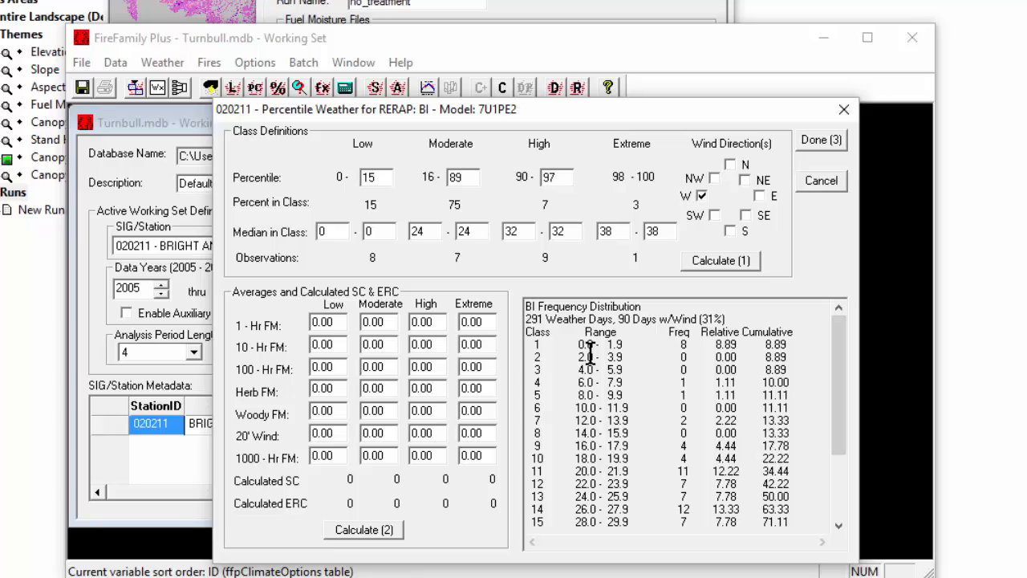
{"action": "key", "text": "Tab"}
{"action": "key", "text": "space"}
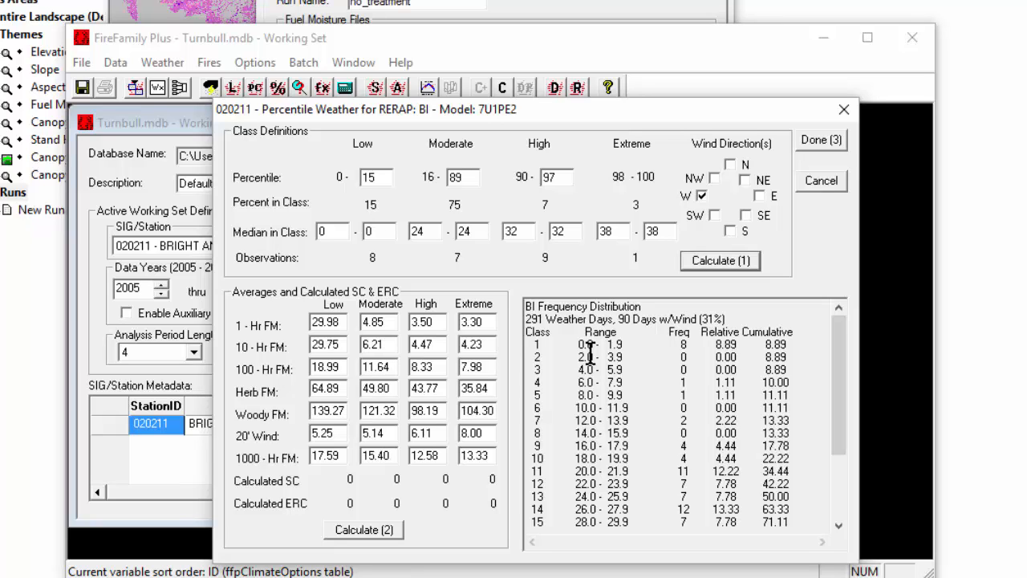
{"action": "key", "text": "Tab"}
{"action": "key", "text": "space"}
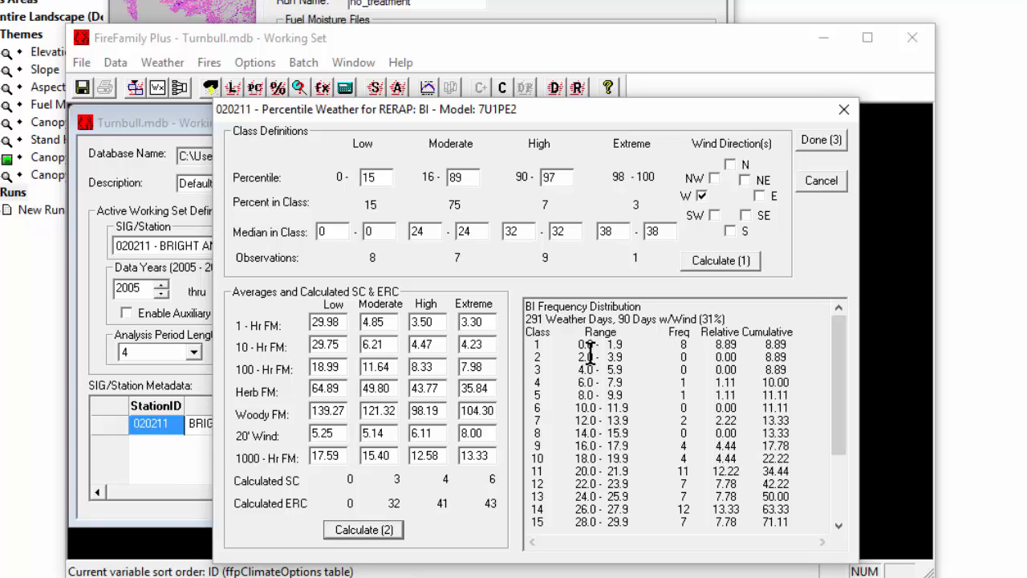
{"action": "key", "text": "Tab"}
{"action": "key", "text": "space"}
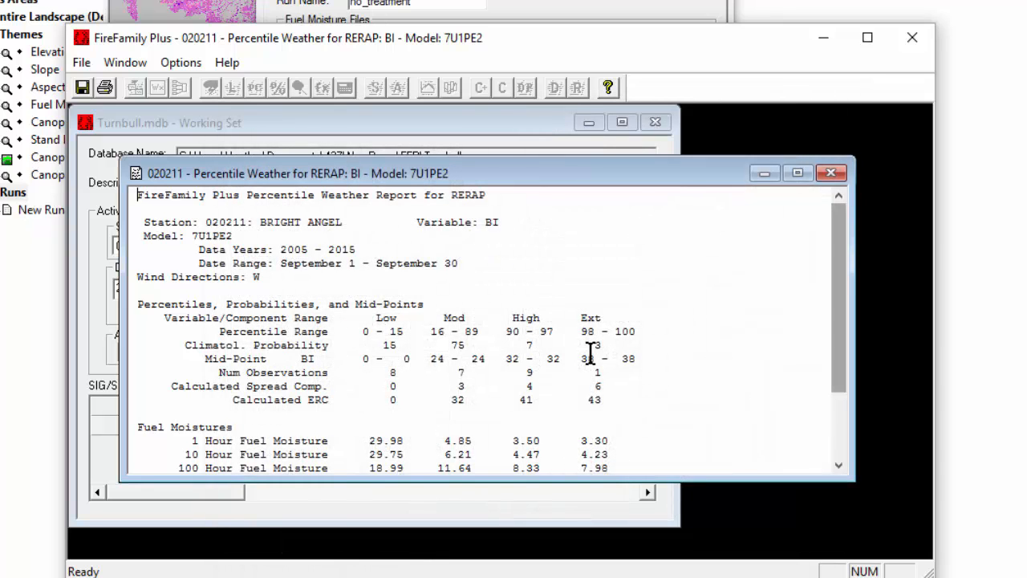
{"action": "scroll", "coordinate": [590, 353], "scroll_direction": "down", "scroll_amount": 1}
{"action": "scroll", "coordinate": [591, 353], "scroll_direction": "down", "scroll_amount": 1}
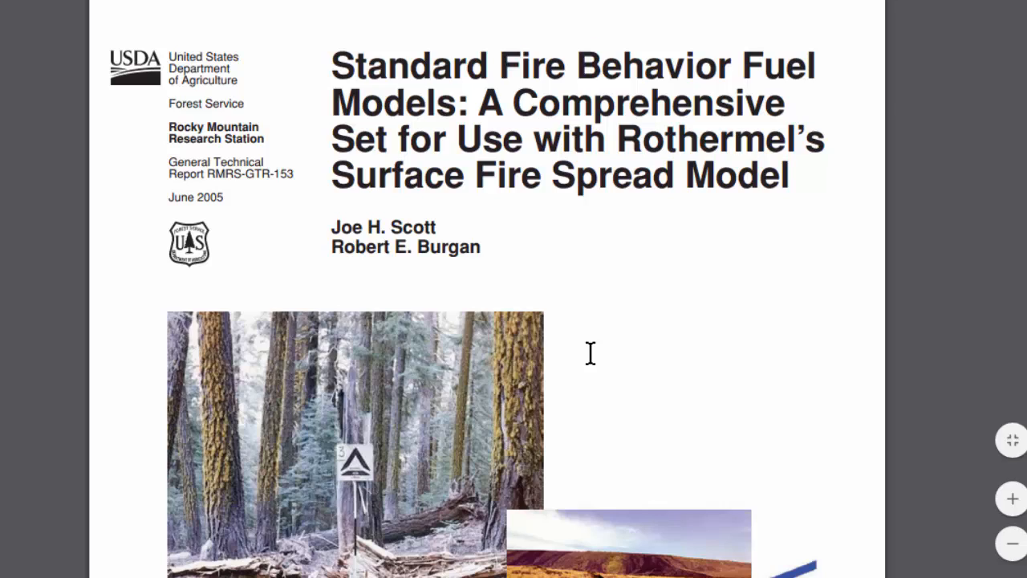
Look up the standard dead and live fuel moisture scenarios in Tables 3 and 4 of the fuel models report.
{"action": "scroll", "coordinate": [591, 354], "scroll_direction": "down", "scroll_amount": 20}
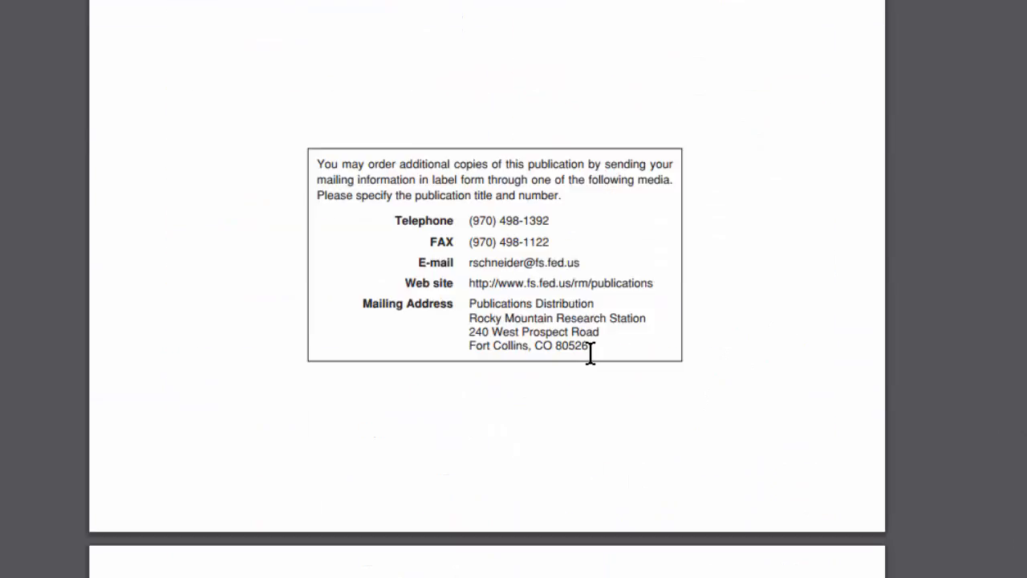
{"action": "scroll", "coordinate": [590, 353], "scroll_direction": "down", "scroll_amount": 20}
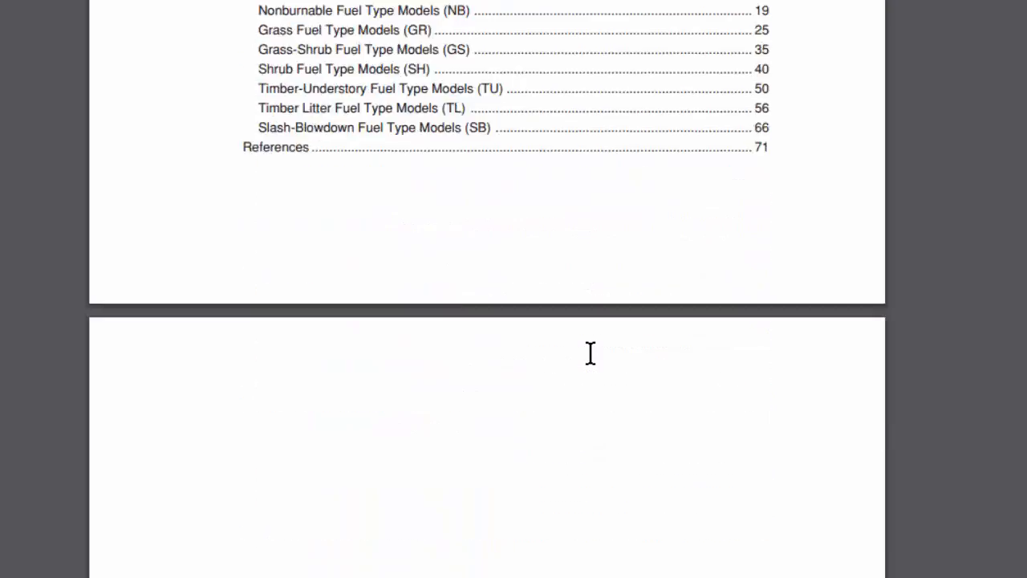
{"action": "scroll", "coordinate": [591, 353], "scroll_direction": "down", "scroll_amount": 20}
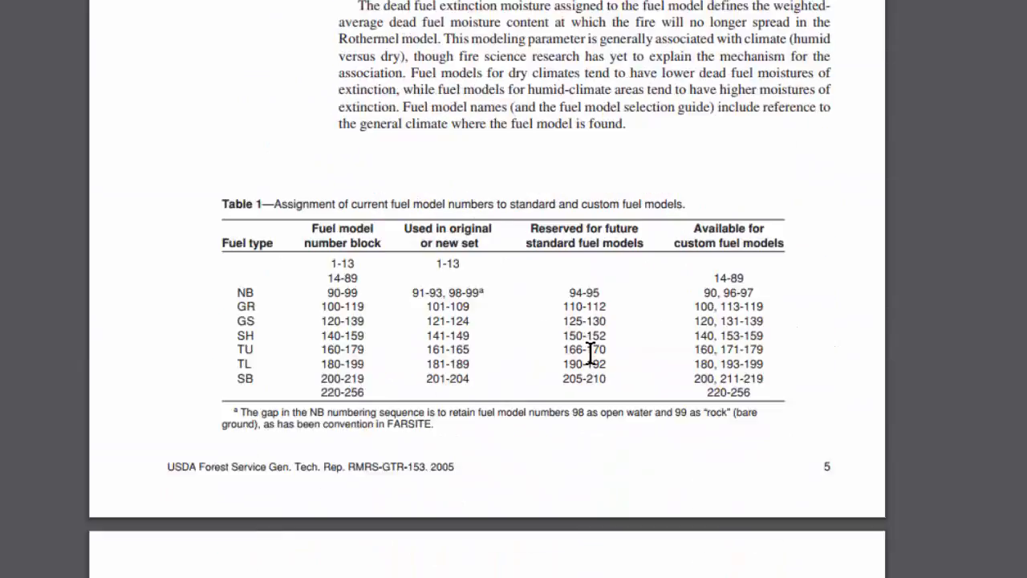
{"action": "scroll", "coordinate": [590, 353], "scroll_direction": "down", "scroll_amount": 5}
{"action": "scroll", "coordinate": [591, 353], "scroll_direction": "down", "scroll_amount": 10}
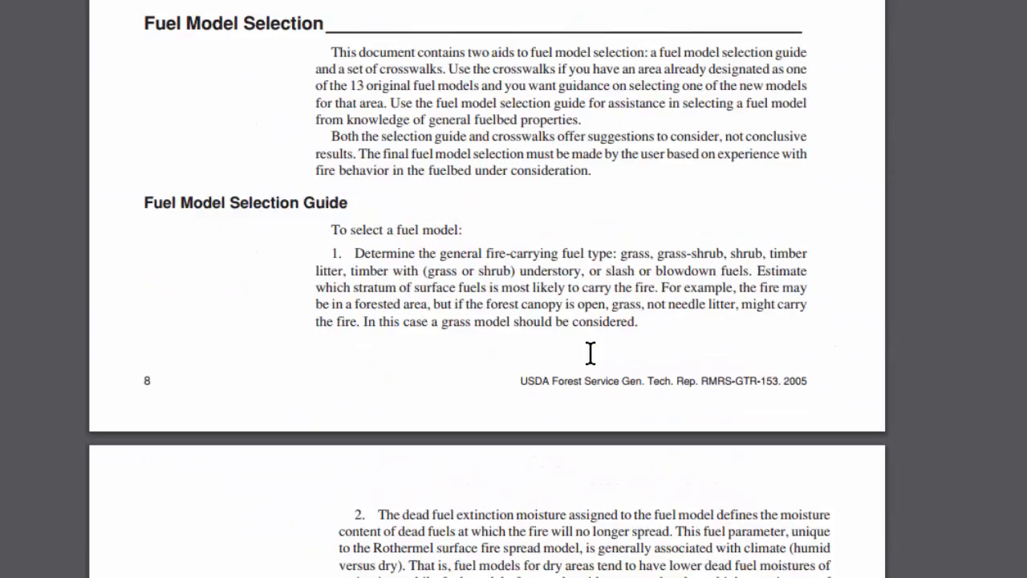
{"action": "scroll", "coordinate": [591, 353], "scroll_direction": "up", "scroll_amount": 3}
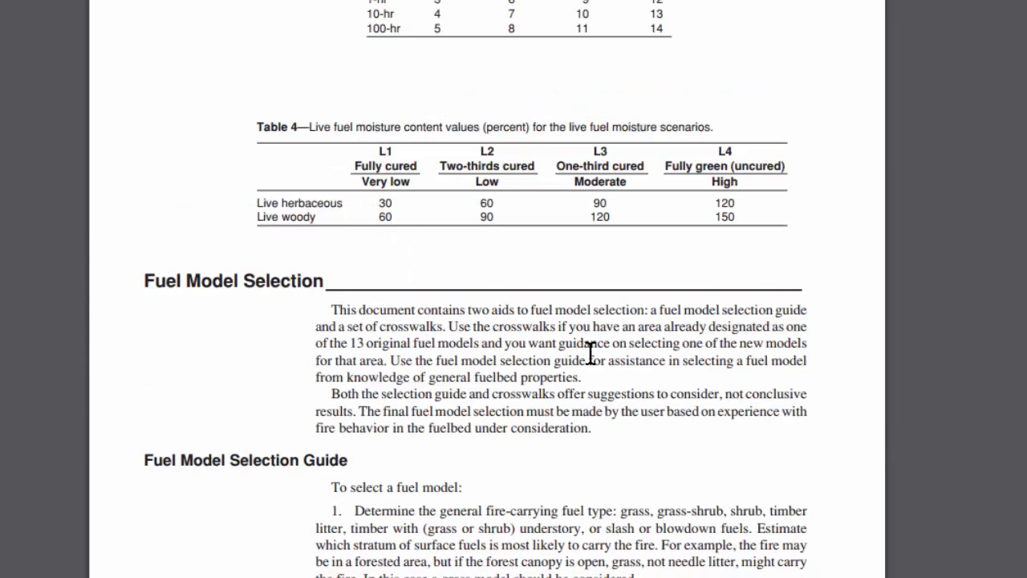
{"action": "scroll", "coordinate": [590, 353], "scroll_direction": "up", "scroll_amount": 3}
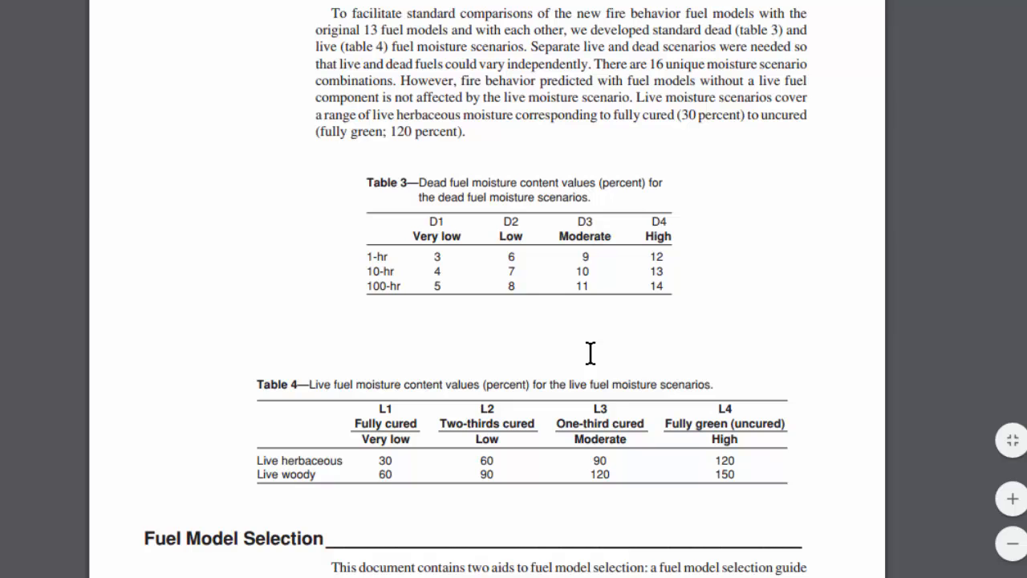
Switch back to FlamMap, start a new fuel moisture file, and set 1 Hour FM to 4 from the percentile report's High column.
{"action": "key", "text": "alt+Tab"}
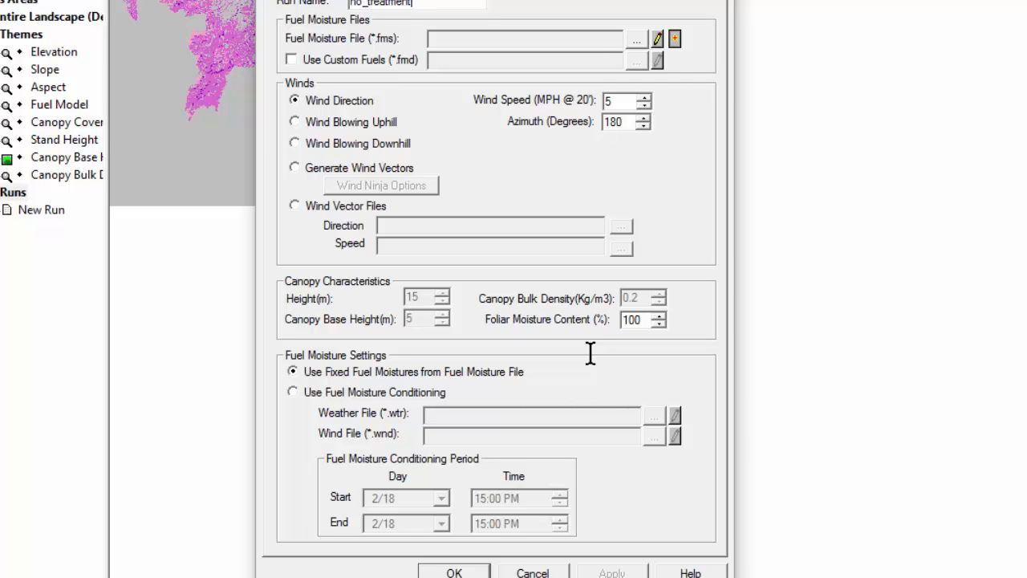
{"action": "left_click", "coordinate": [675, 39]}
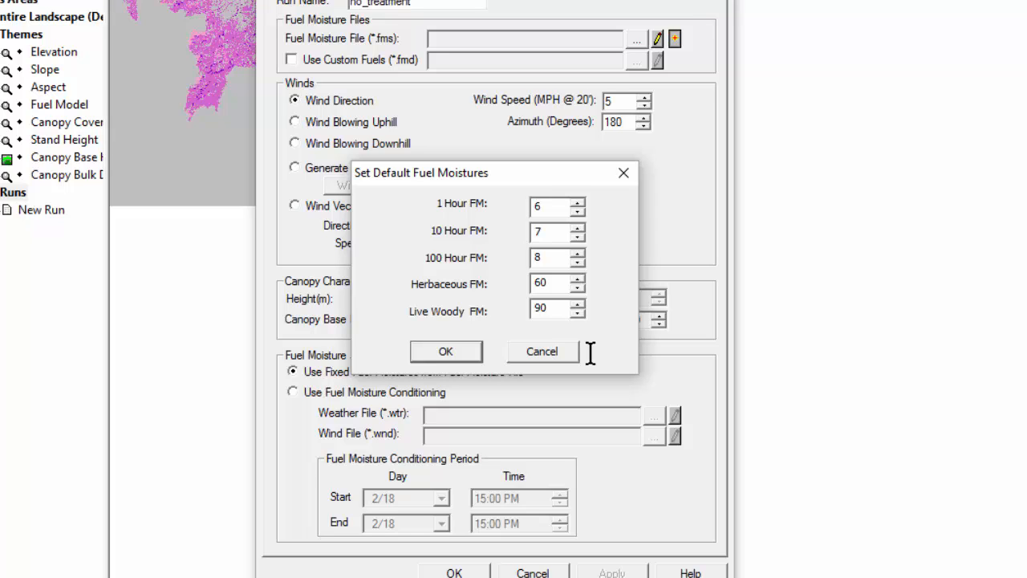
{"action": "mouse_move", "coordinate": [1026, 187]}
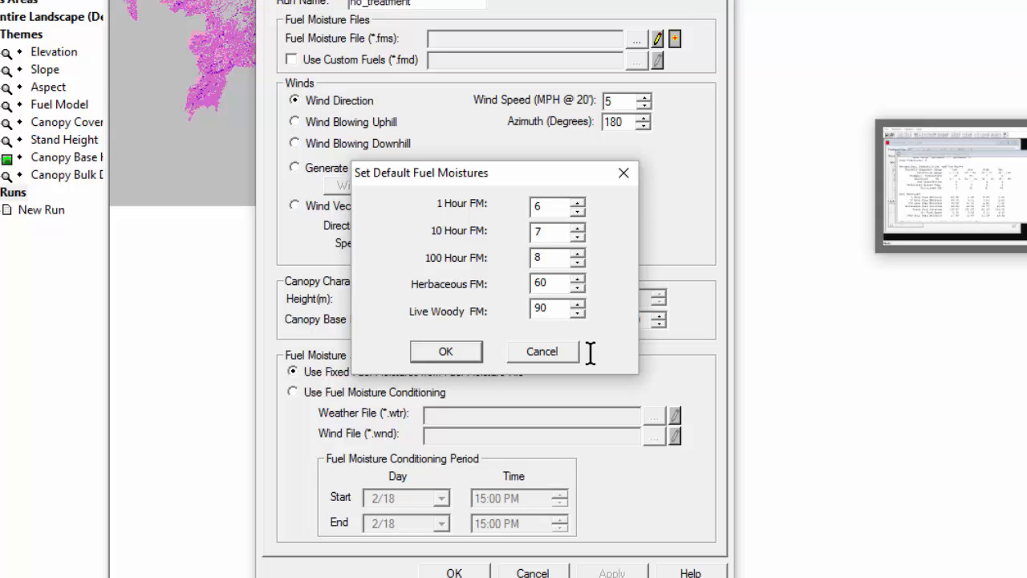
{"action": "left_click", "coordinate": [1026, 186]}
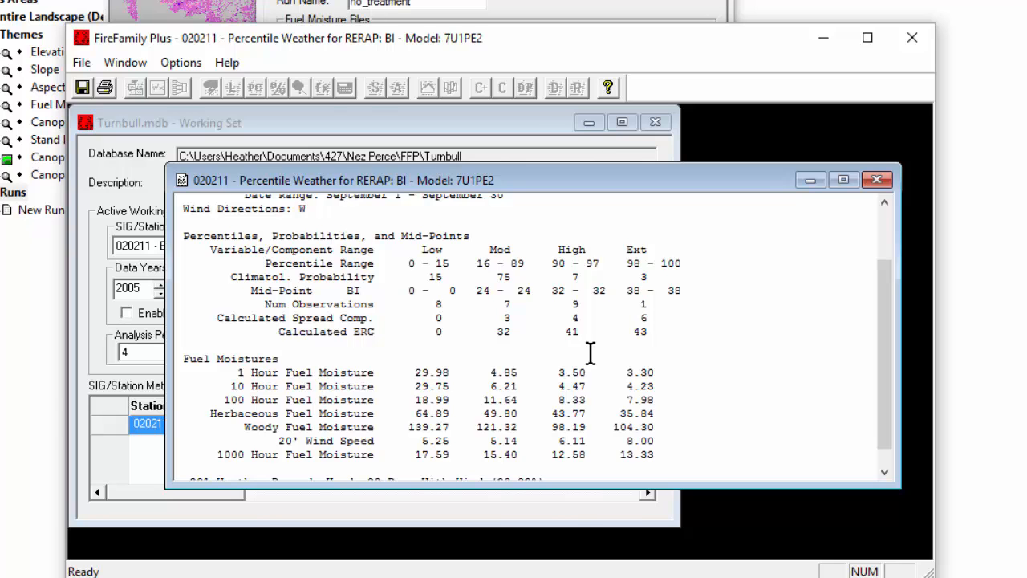
{"action": "key", "text": "alt+Tab"}
{"action": "key", "text": "Down"}
{"action": "key", "text": "Down"}
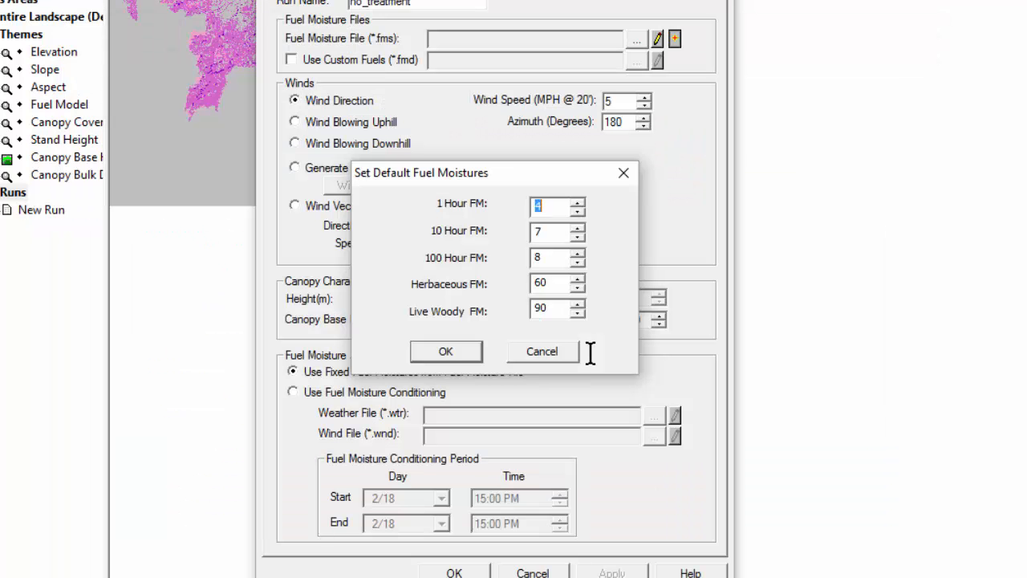
{"action": "key", "text": "alt+Tab"}
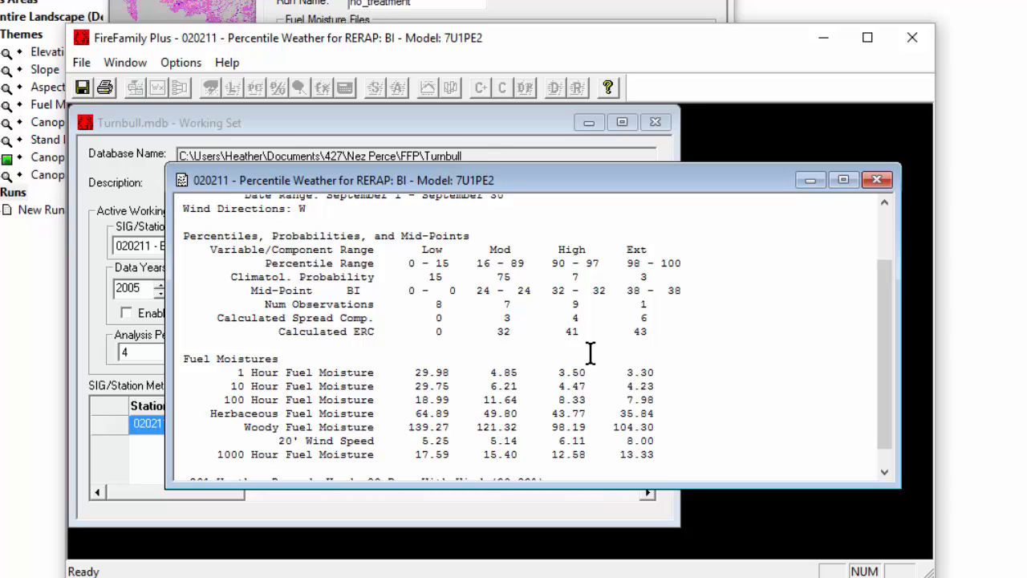
{"action": "key", "text": "alt+Tab"}
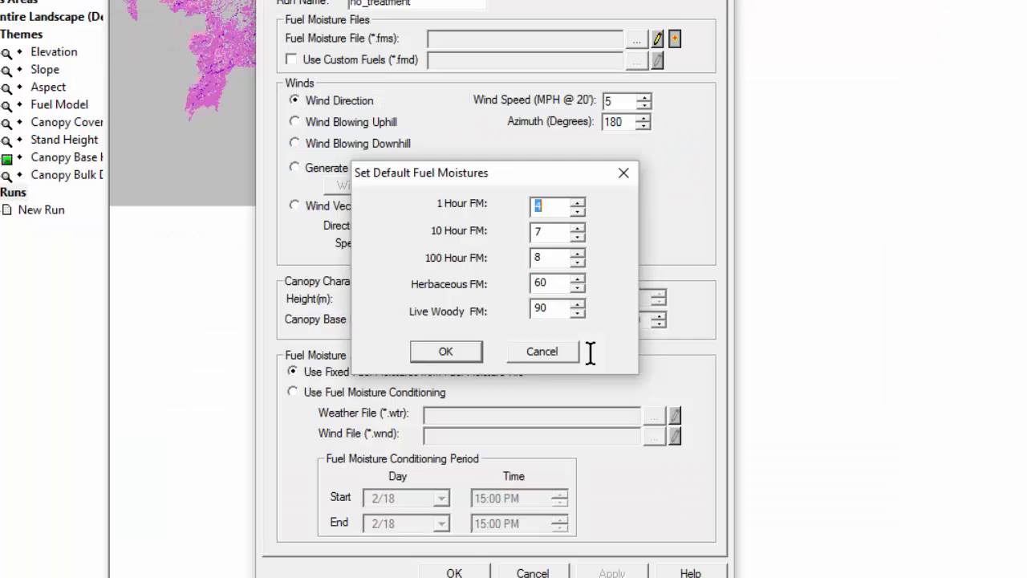
Set 10 Hour FM to 5, checking it against the High column of the percentile weather report.
{"action": "key", "text": "Tab"}
{"action": "key", "text": "Down"}
{"action": "key", "text": "Down"}
{"action": "key", "text": "alt+Tab"}
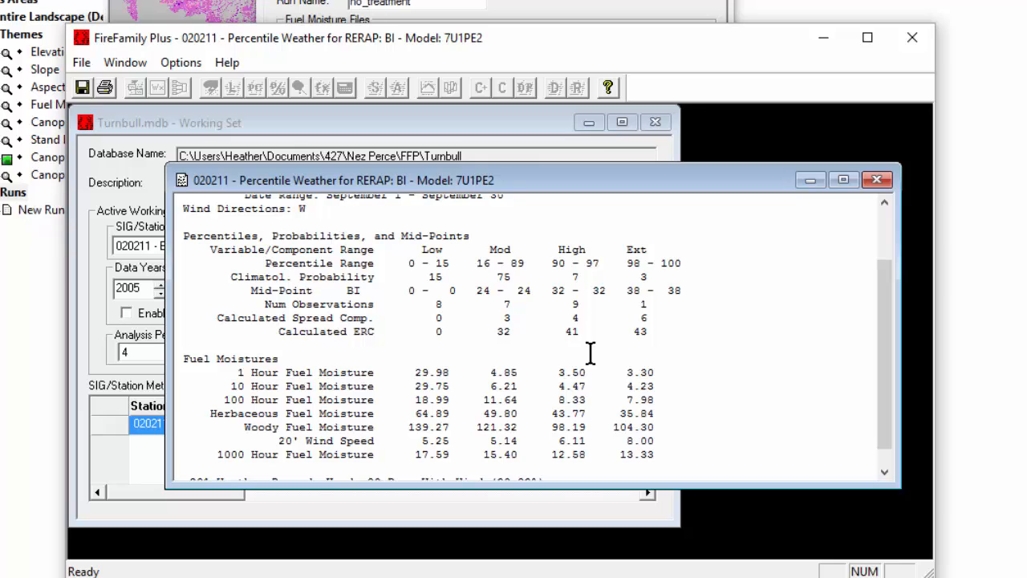
{"action": "key", "text": "alt+Tab"}
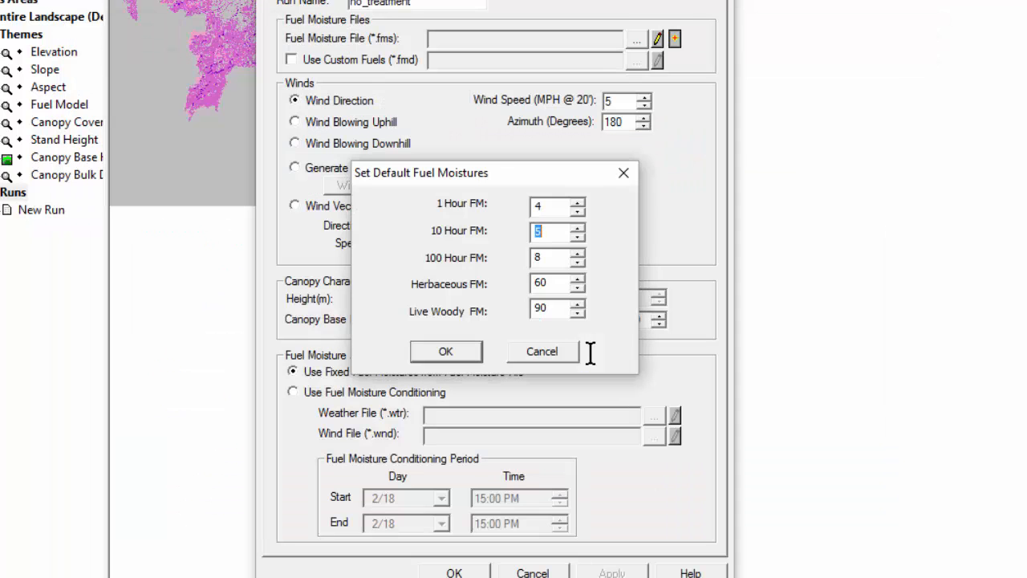
Set Herbaceous FM to 44 and Live Woody FM to 98 using the percentile report, and generate the fuel moisture file.
{"action": "key", "text": "alt+Tab"}
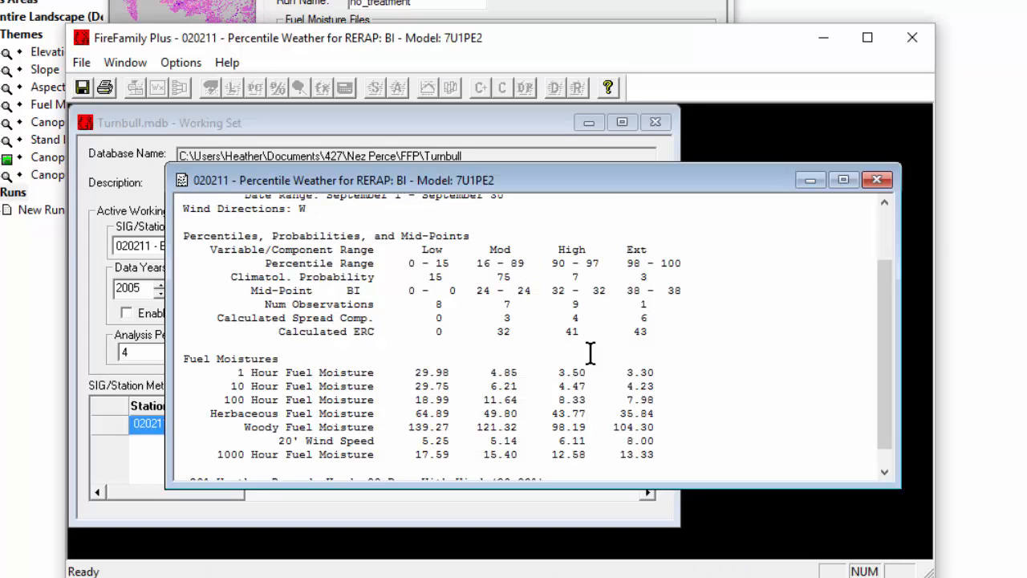
{"action": "key", "text": "alt+Tab"}
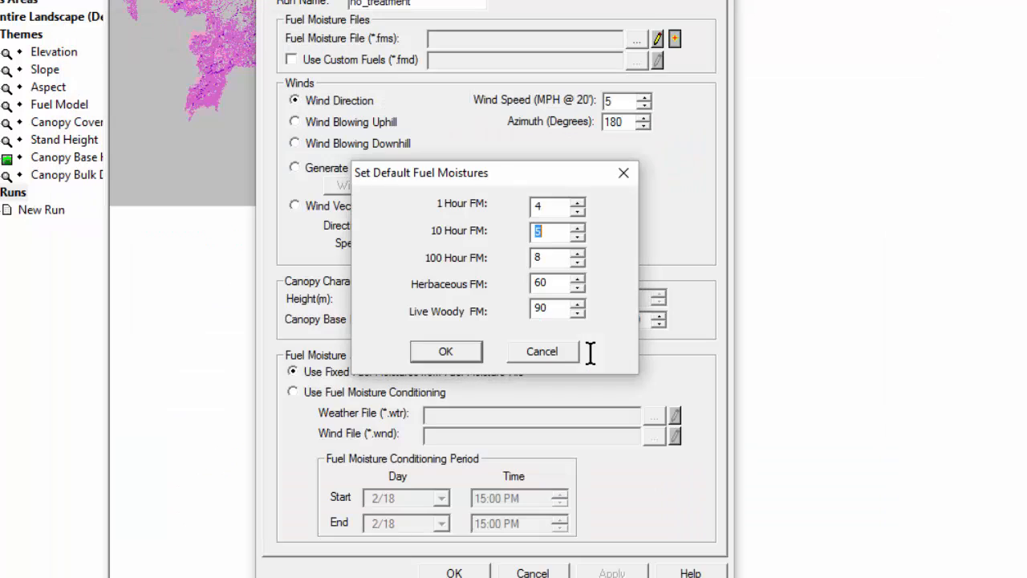
{"action": "key", "text": "Tab"}
{"action": "key", "text": "Tab"}
{"action": "type", "text": "44"}
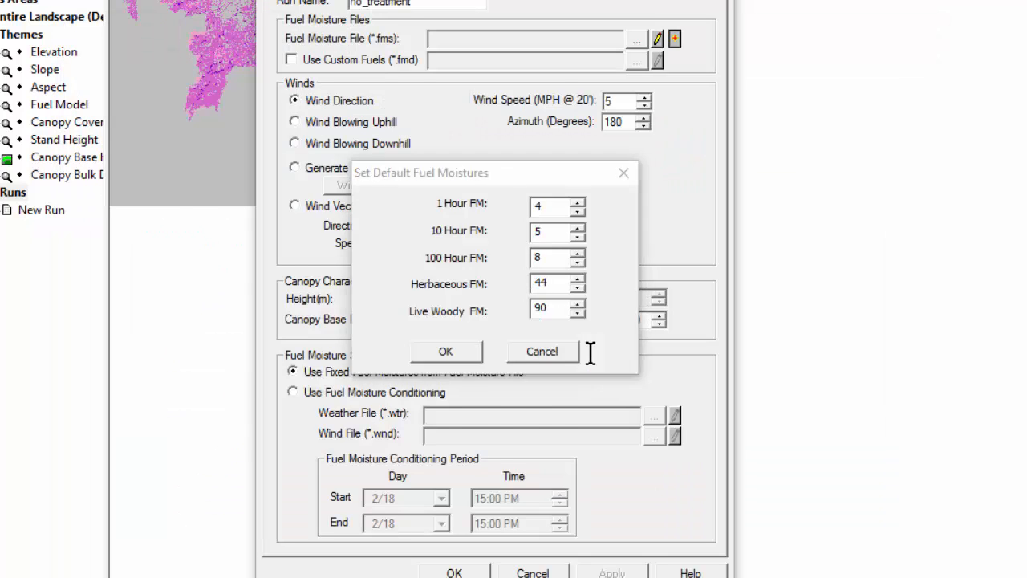
{"action": "key", "text": "alt+Tab"}
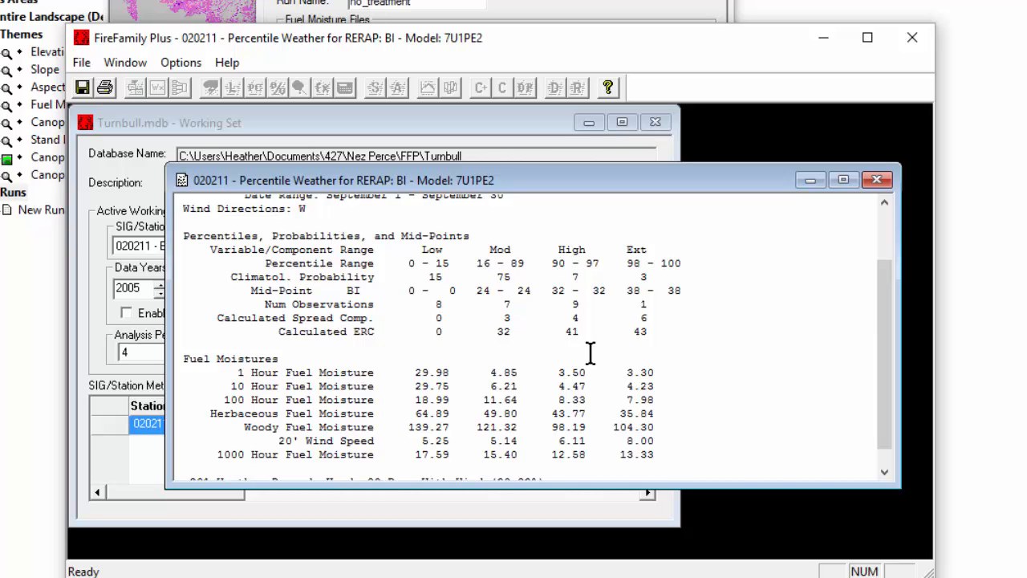
{"action": "key", "text": "alt+Tab"}
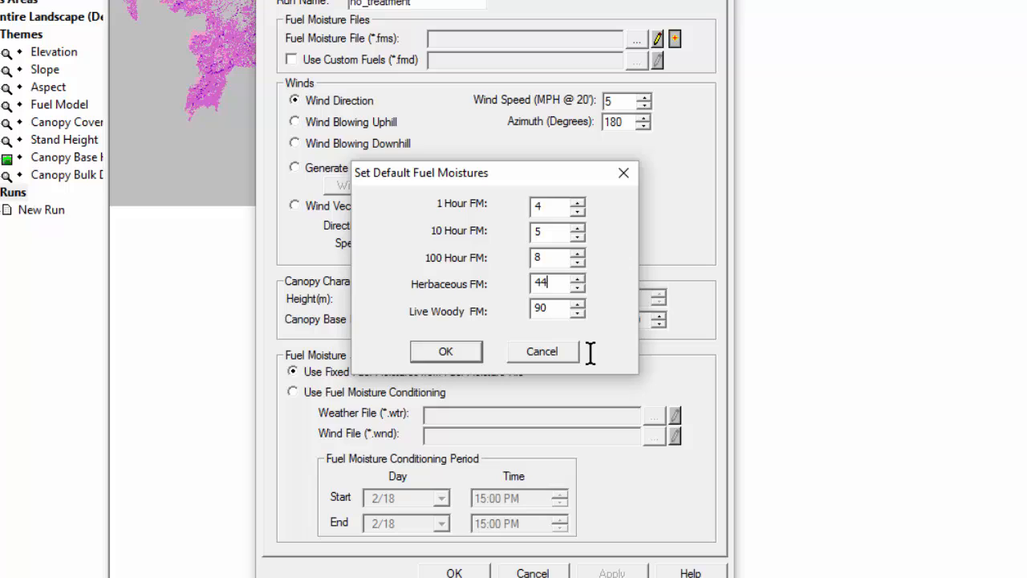
{"action": "key", "text": "Tab"}
{"action": "type", "text": "98"}
{"action": "key", "text": "Return"}
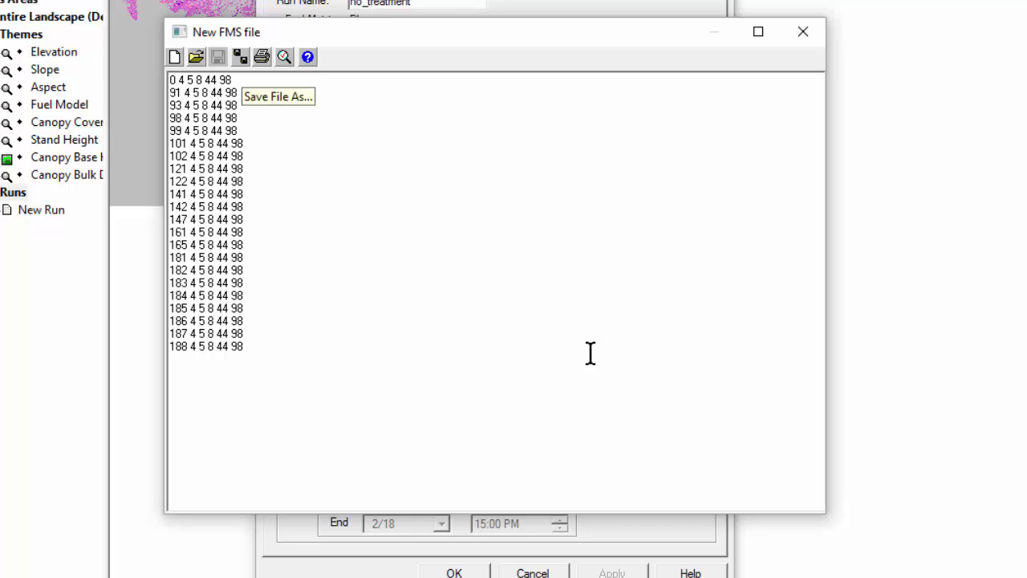
Check the save location for the new fuel moisture file, cancel saving, and close the file without keeping it.
{"action": "left_click", "coordinate": [240, 56]}
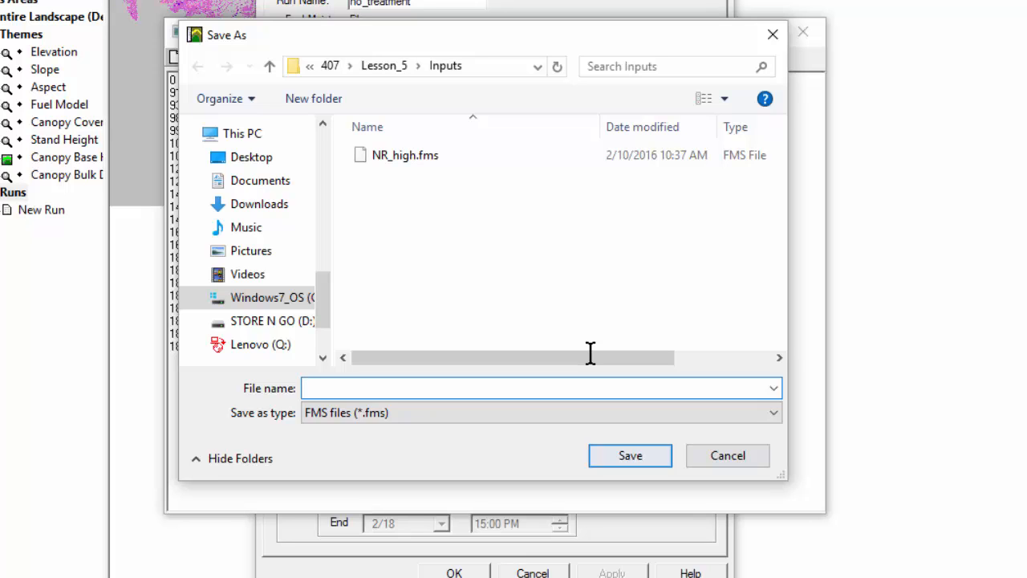
{"action": "key", "text": "Escape"}
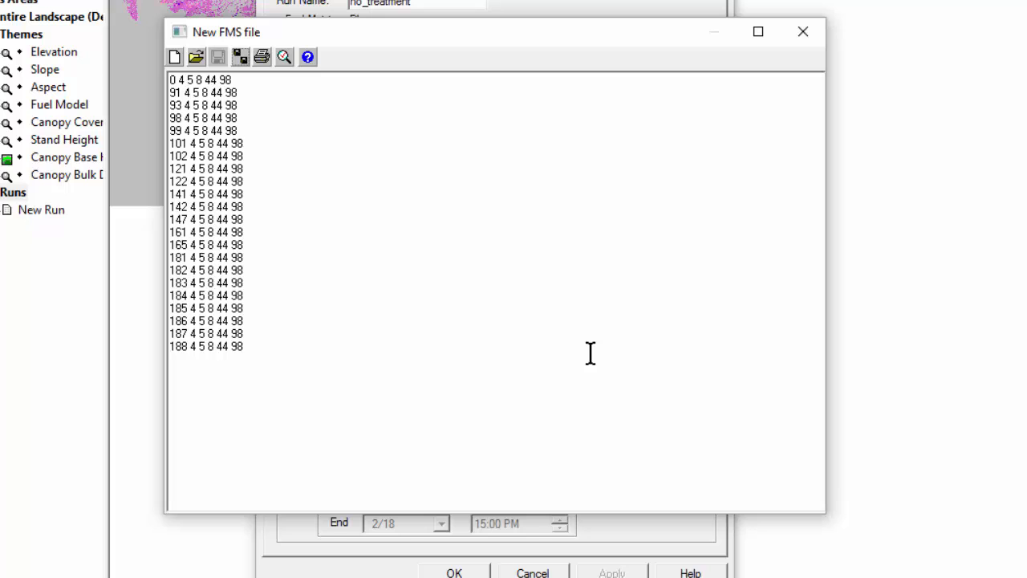
{"action": "left_click", "coordinate": [803, 31]}
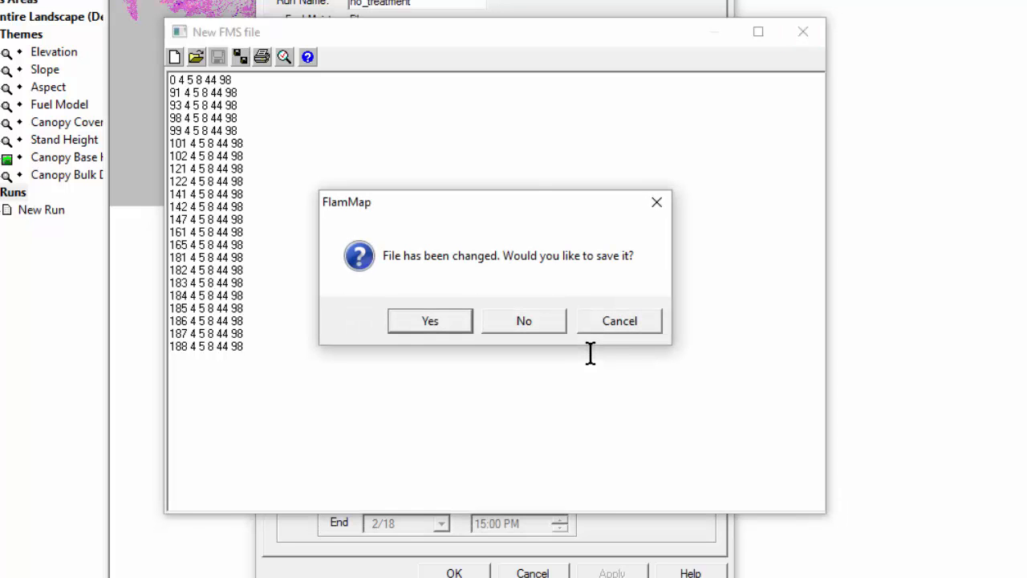
{"action": "key", "text": "n"}
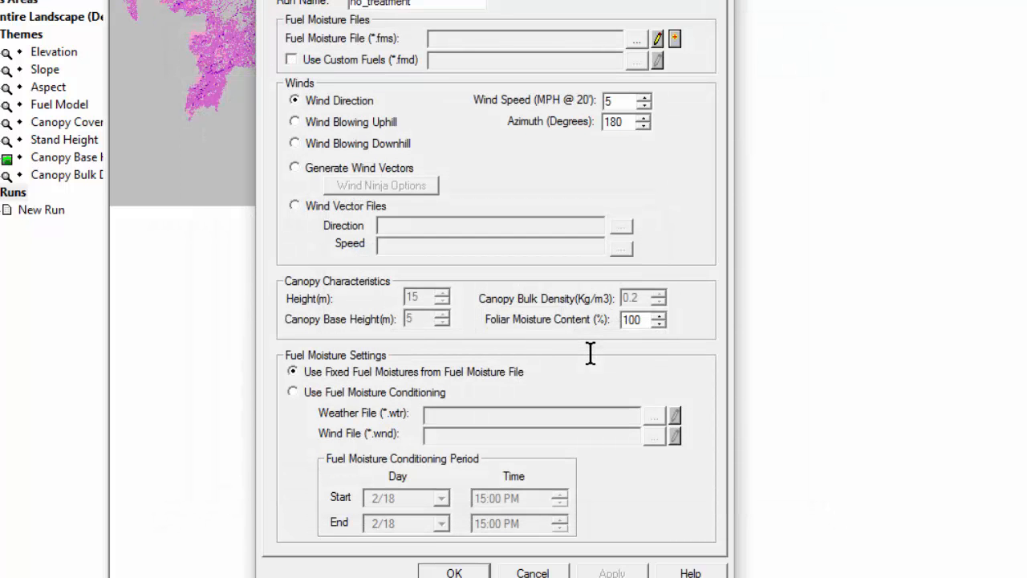
Load NR_high.fms from the Lesson_5 Inputs folder as the run's fuel moisture file.
{"action": "key", "text": "space"}
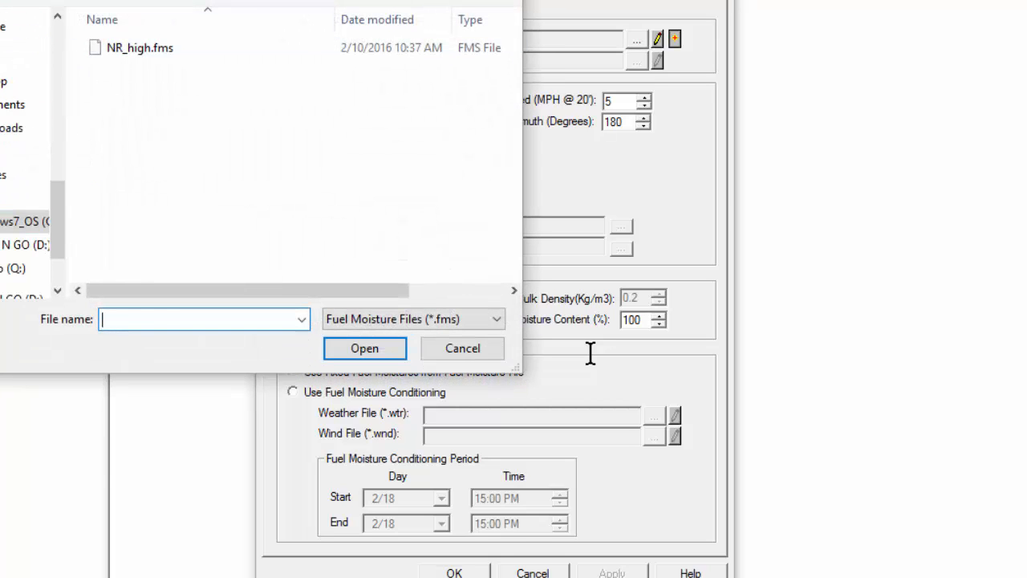
{"action": "key", "text": "shift+Tab"}
{"action": "key", "text": "Down"}
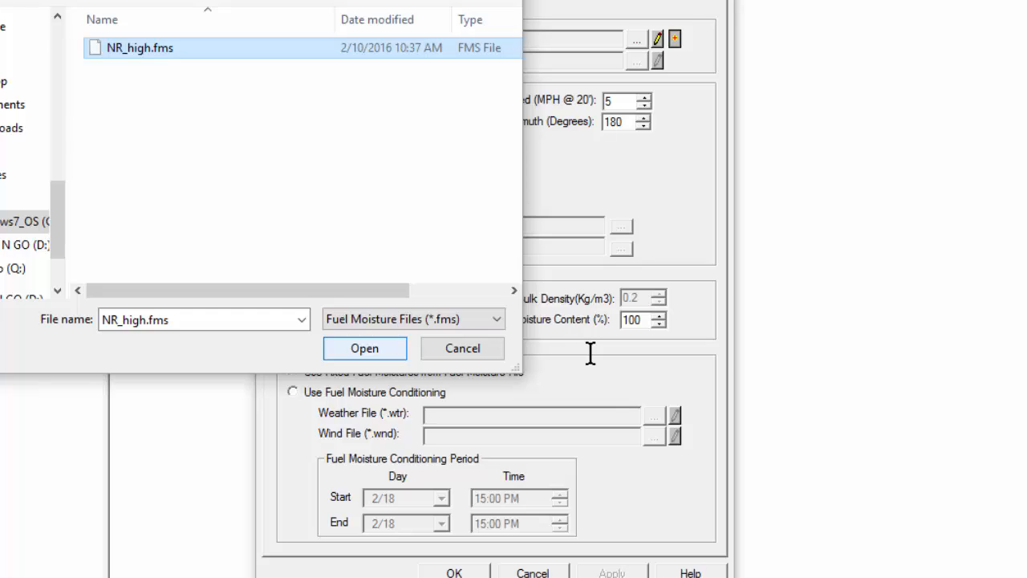
{"action": "key", "text": "Return"}
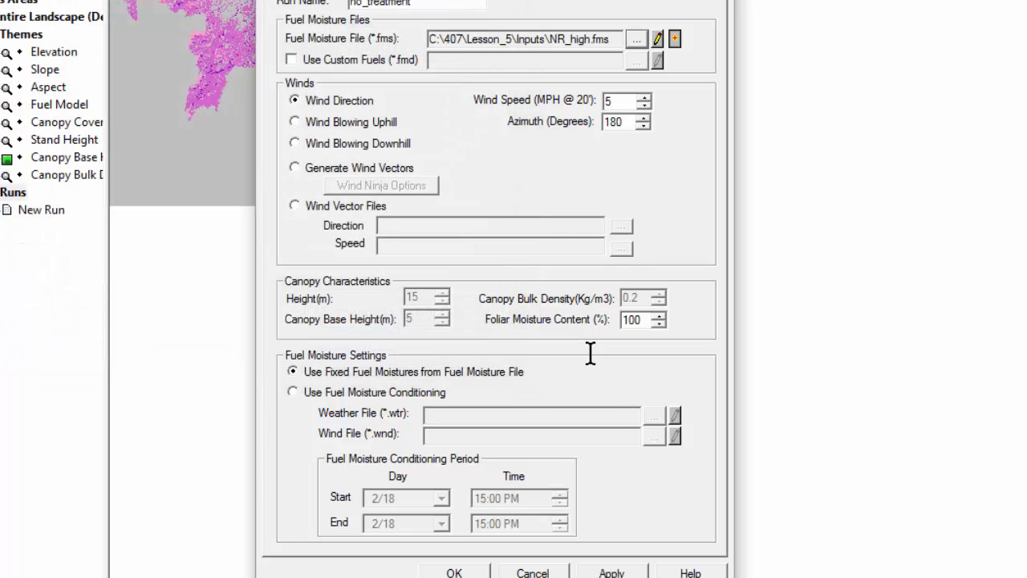
Check the winds in the percentile weather report, then set wind speed to 6 MPH and azimuth to 230 degrees and apply the settings.
{"action": "key", "text": "alt+Tab"}
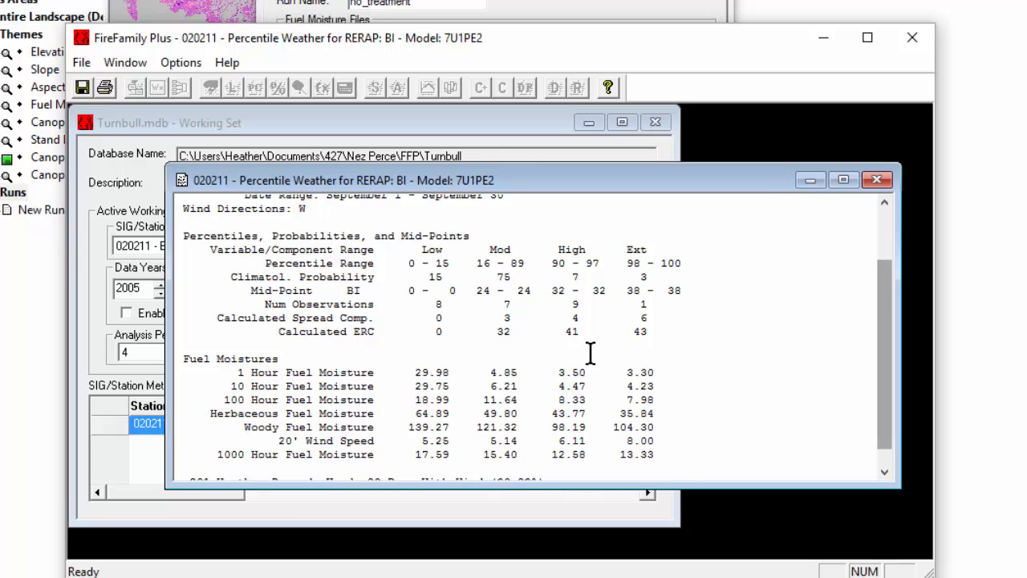
{"action": "scroll", "coordinate": [590, 353], "scroll_direction": "down", "scroll_amount": 1}
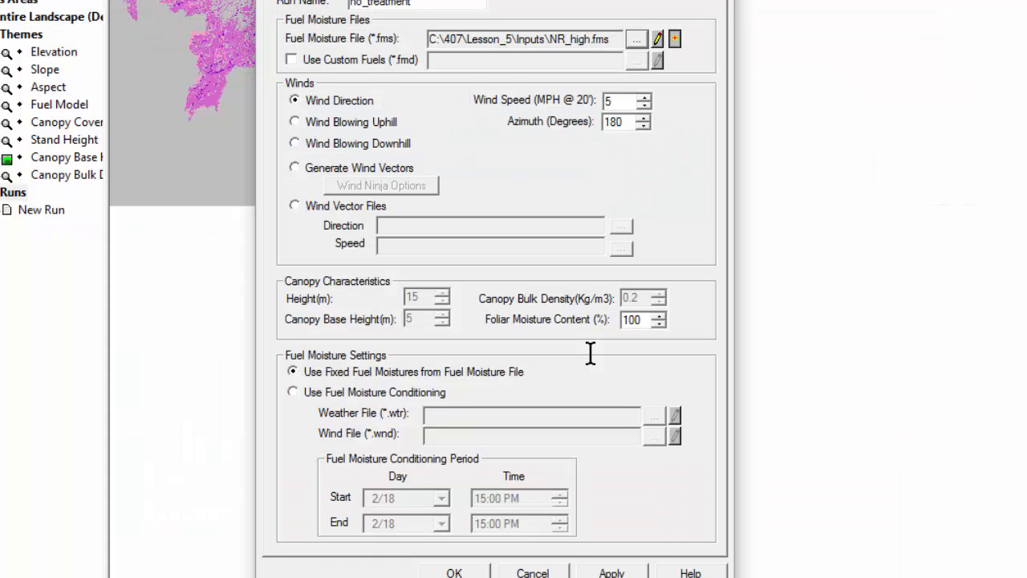
{"action": "key", "text": "Tab"}
{"action": "type", "text": "230"}
{"action": "key", "text": "shift+Tab"}
{"action": "key", "text": "Up"}
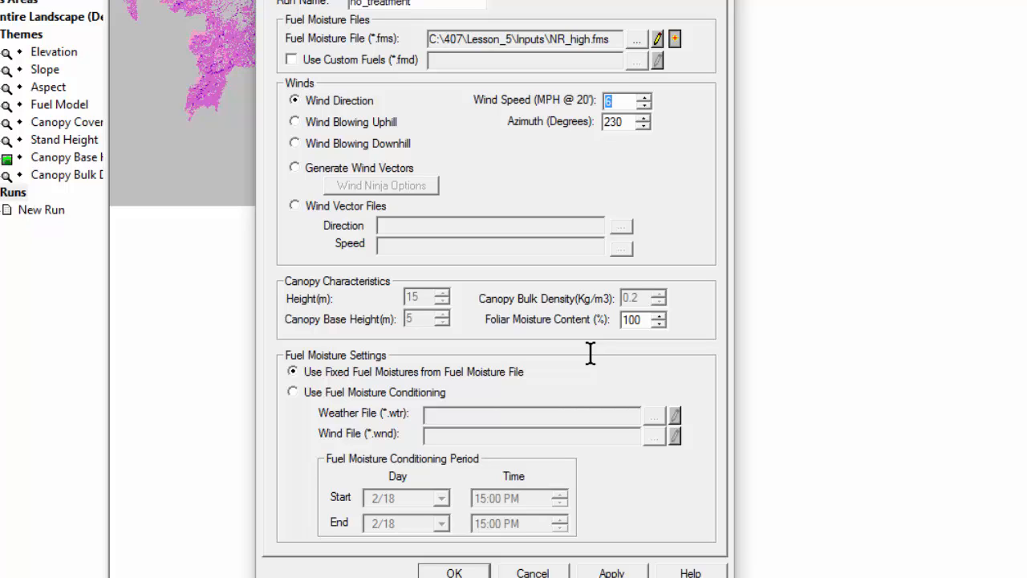
{"action": "key", "text": "alt+a"}
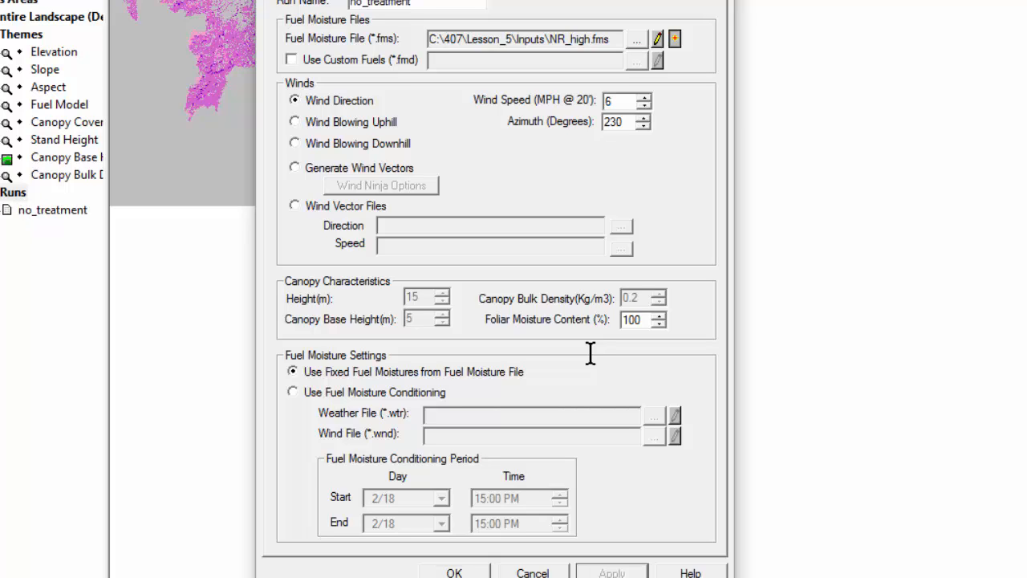
Enable Fireline Intensity, Rate of Spread, Flame Length and Crown Fire Activity outputs with the Scott/Reinhardt (2001) crown fire method, and apply them.
{"action": "key", "text": "ctrl+Tab"}
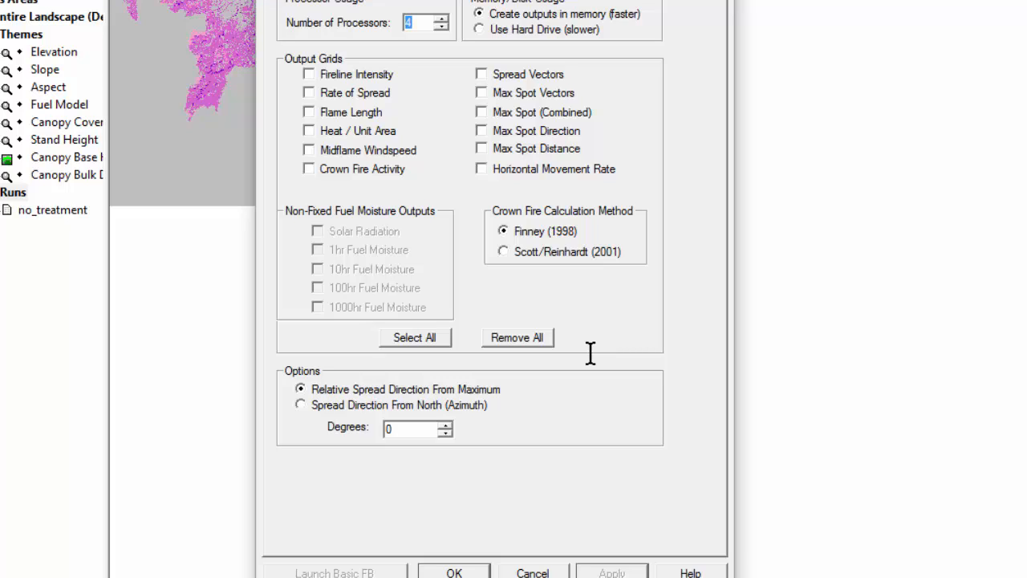
{"action": "left_click", "coordinate": [310, 75]}
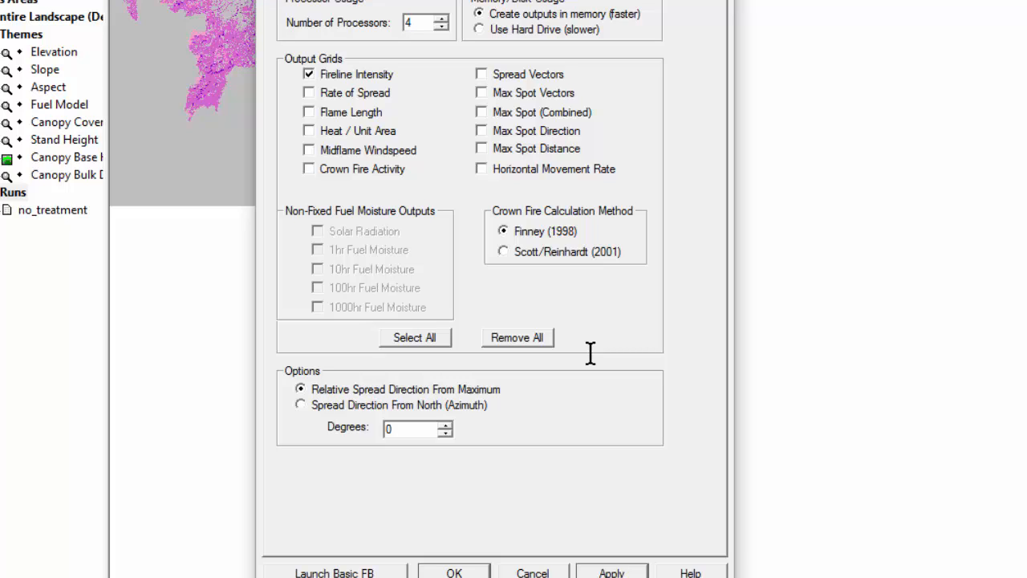
{"action": "left_click", "coordinate": [309, 93]}
{"action": "left_click", "coordinate": [309, 111]}
{"action": "left_click", "coordinate": [309, 168]}
{"action": "left_click", "coordinate": [611, 572]}
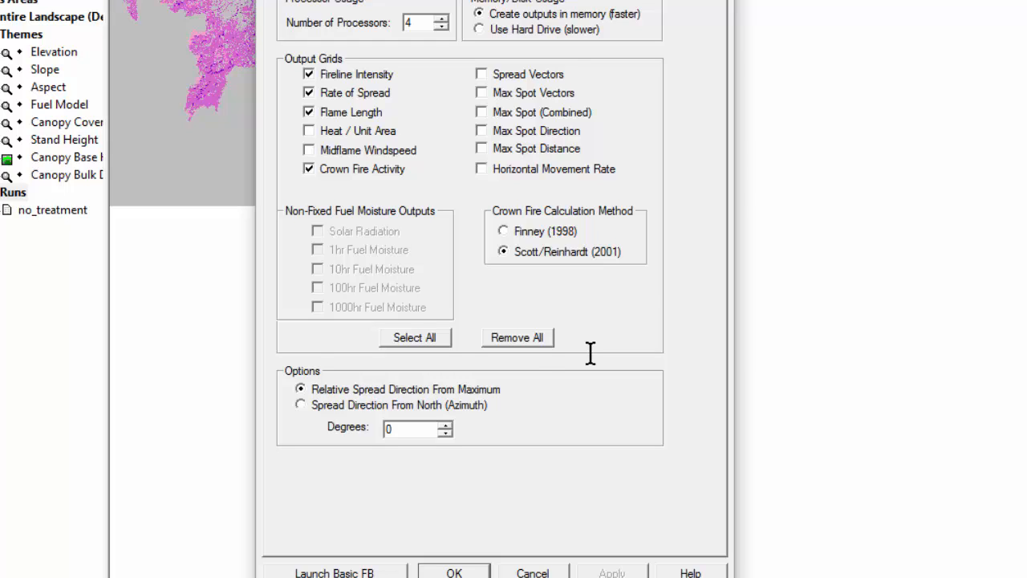
Set up Minimum Travel Time with 2000 random ignitions, a calculation resolution of 90 and a maximum simulation time of 360 minutes.
{"action": "key", "text": "ctrl+Tab"}
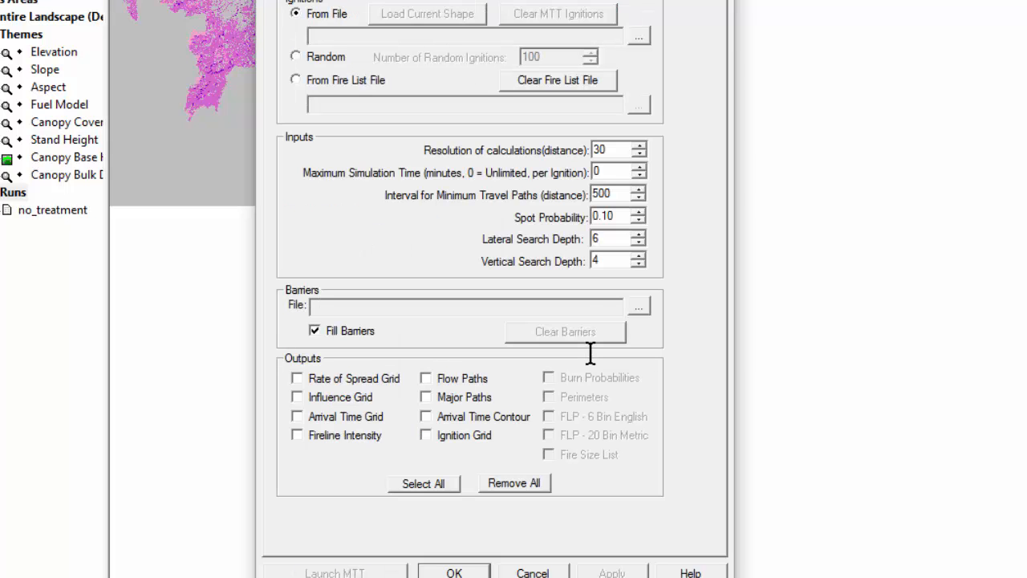
{"action": "key", "text": "Down"}
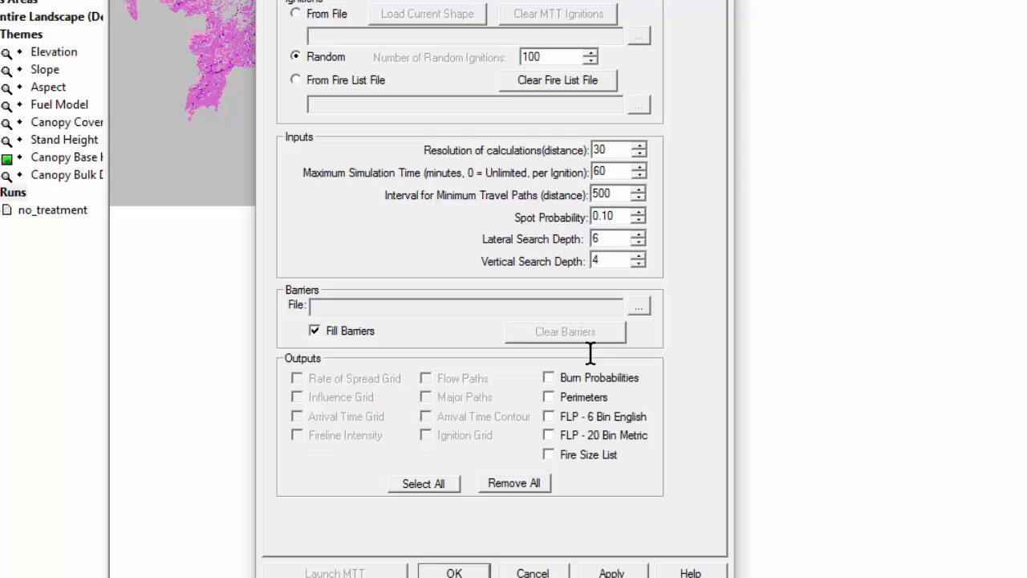
{"action": "key", "text": "Tab"}
{"action": "type", "text": "2000"}
{"action": "key", "text": "Tab"}
{"action": "type", "text": "90"}
{"action": "key", "text": "Tab"}
{"action": "type", "text": "360"}
Enable the Burn Probabilities and Fire Size List outputs for Minimum Travel Time, and close the run settings without saving.
{"action": "key", "text": "alt+b"}
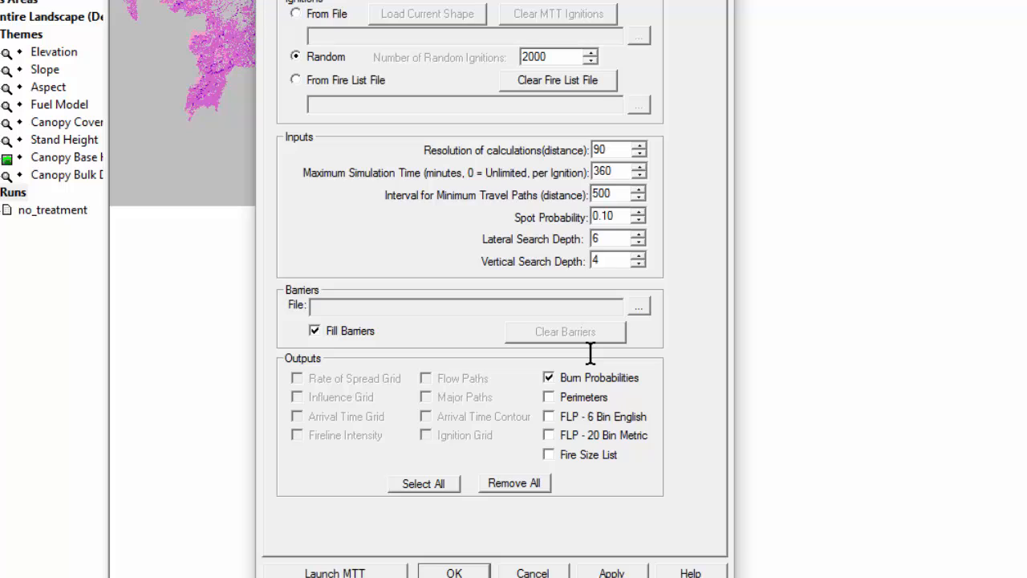
{"action": "key", "text": "alt+z"}
{"action": "key", "text": "ctrl+shift+Tab"}
{"action": "key", "text": "ctrl+Tab"}
{"action": "key", "text": "Escape"}
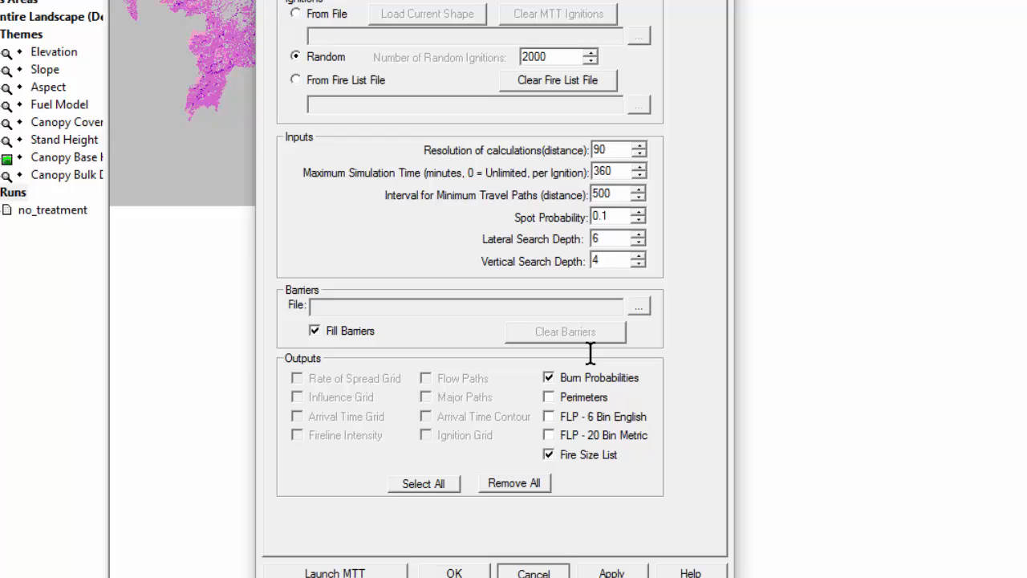
Reopen the no_treatment run, launch the basic fire behavior calculation with the selected outputs, and dismiss the progress window when it completes.
{"action": "double_click", "coordinate": [61, 210]}
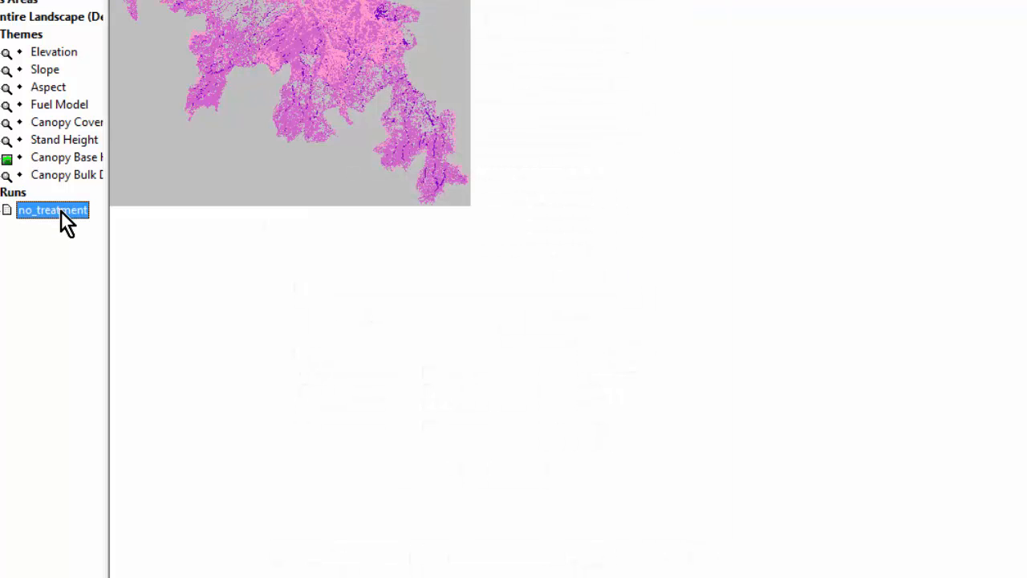
{"action": "key", "text": "ctrl+Tab"}
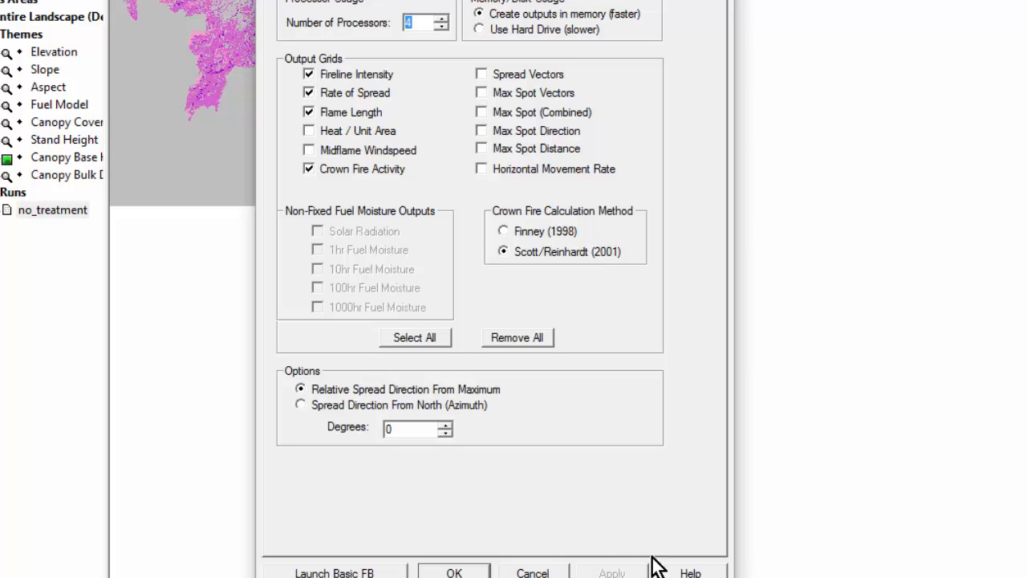
{"action": "key", "text": "ctrl+Tab"}
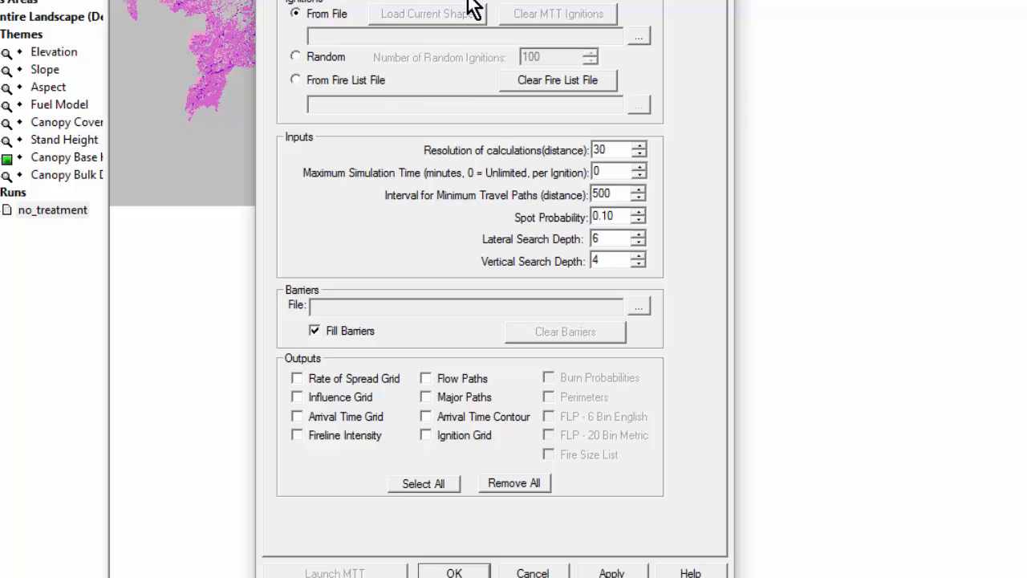
{"action": "key", "text": "ctrl+shift+Tab"}
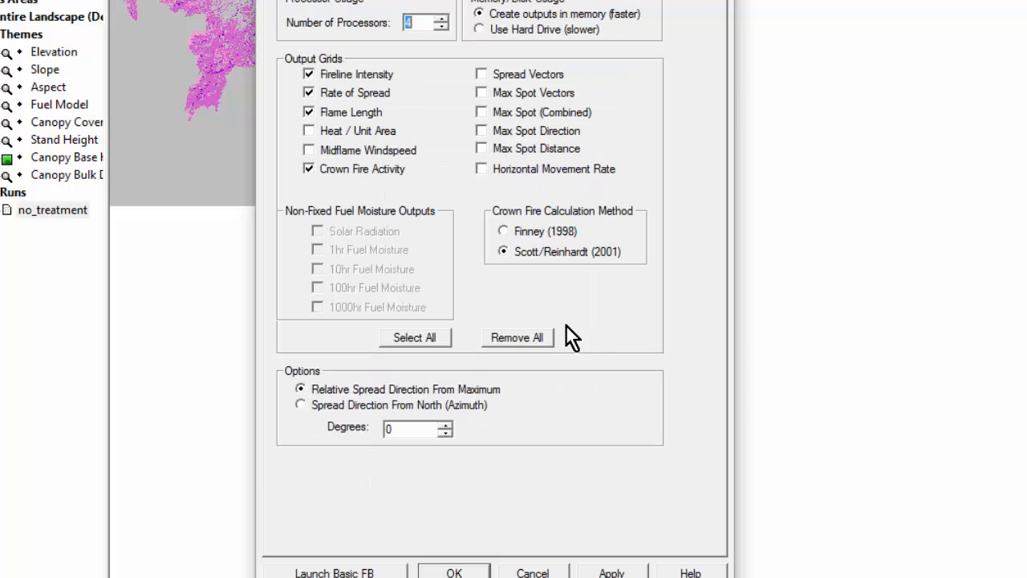
{"action": "left_click", "coordinate": [374, 573]}
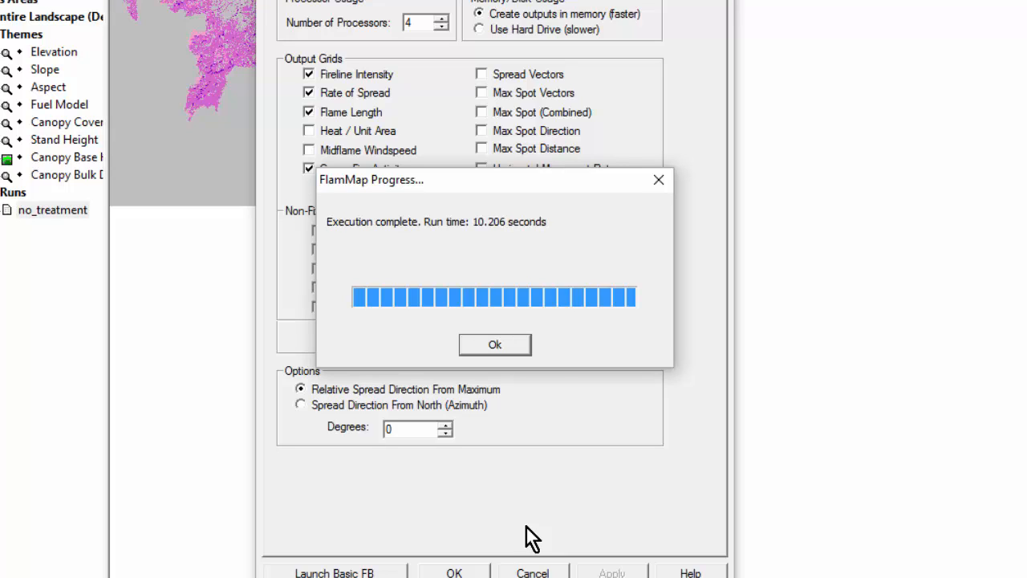
{"action": "left_click", "coordinate": [505, 351]}
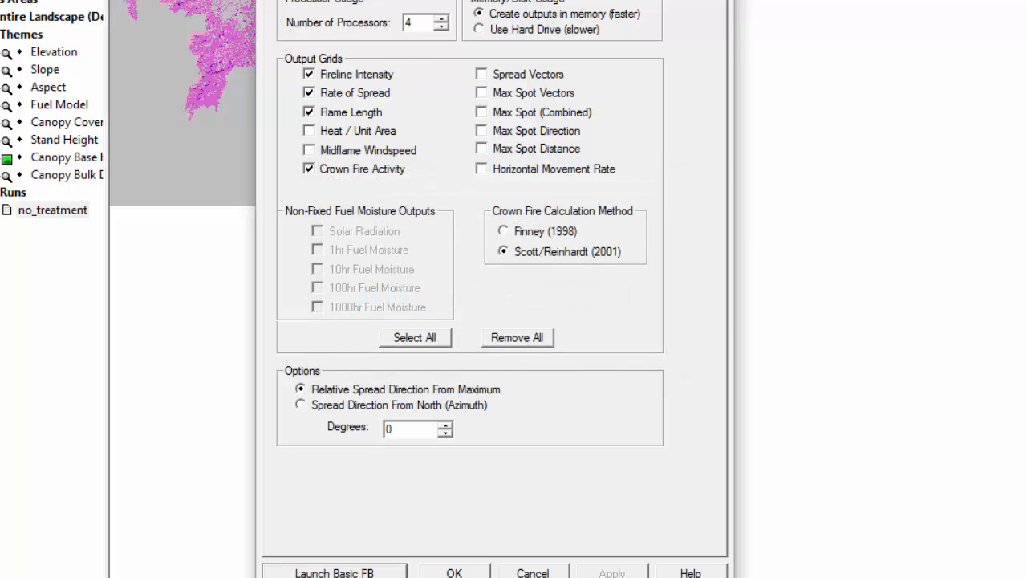
Close the no_treatment run settings, expand the run's output themes and widen the tree to fit their names.
{"action": "left_click", "coordinate": [486, 1]}
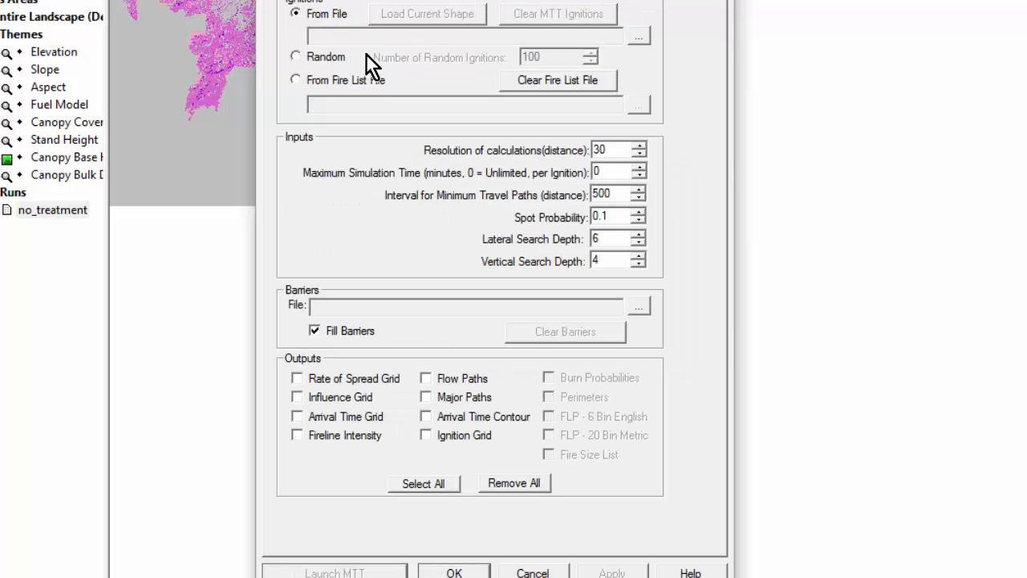
{"action": "left_click", "coordinate": [358, 1]}
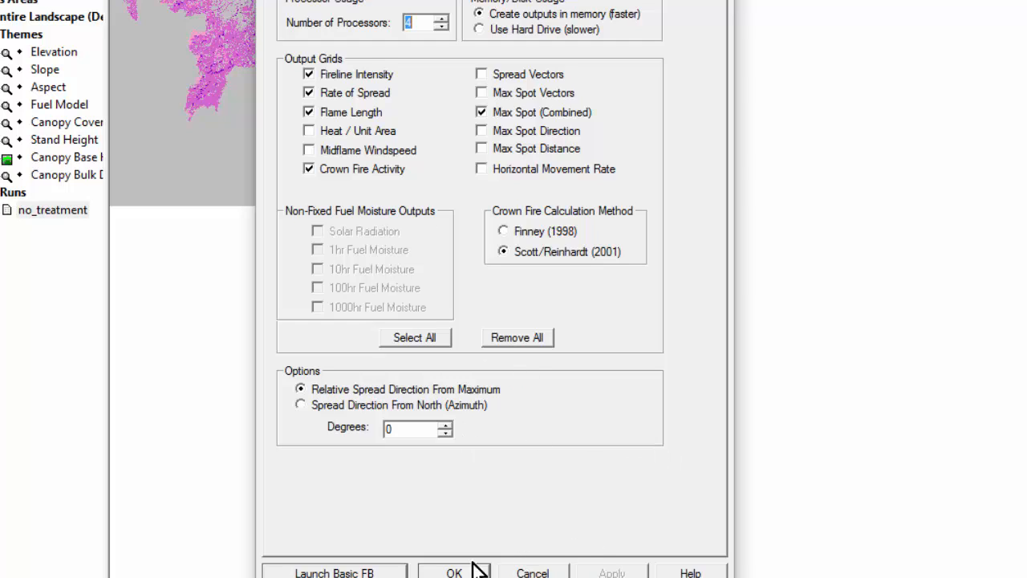
{"action": "left_click", "coordinate": [529, 573]}
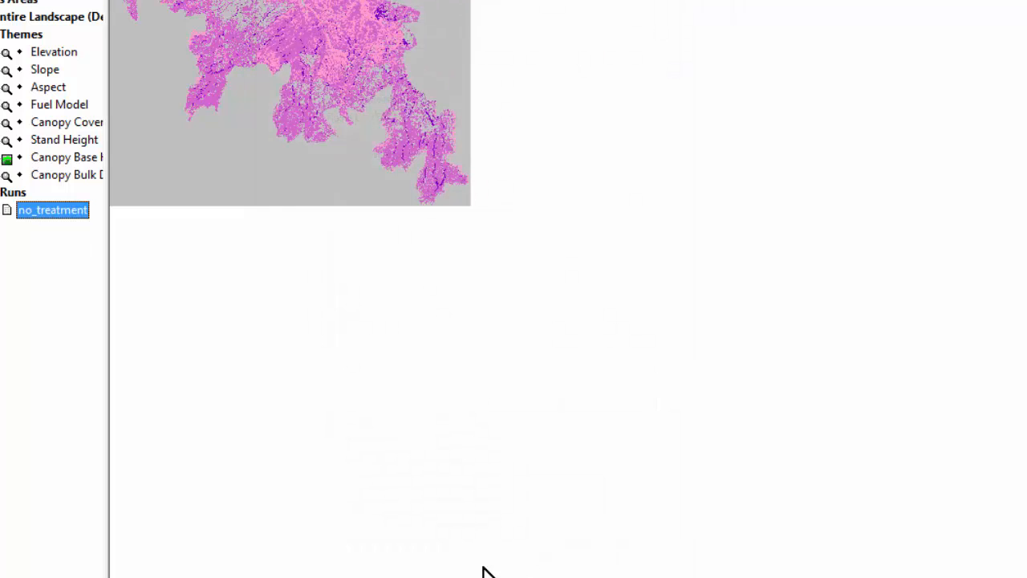
{"action": "left_click", "coordinate": [6, 210]}
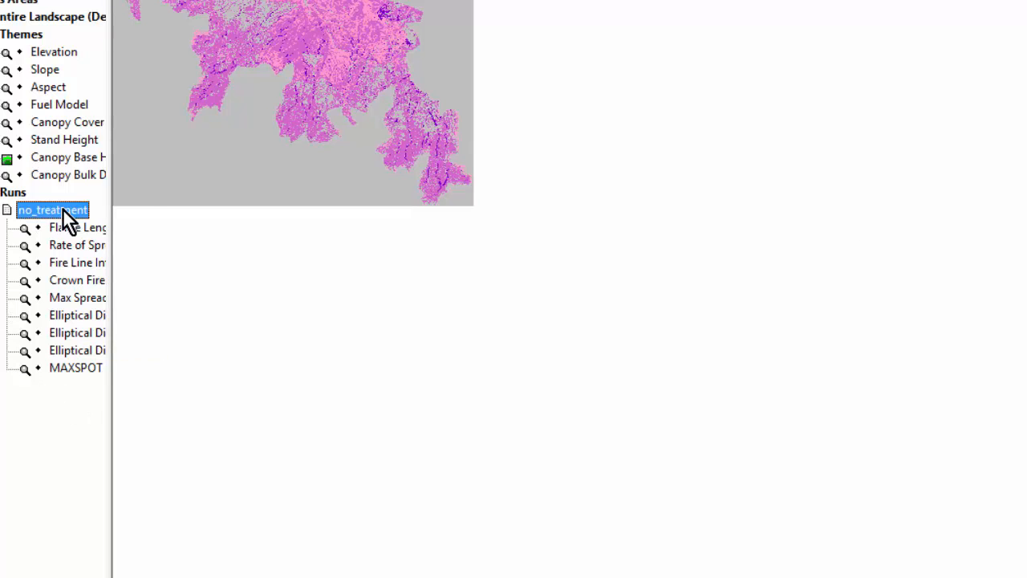
{"action": "left_click_drag", "start_coordinate": [110, 281], "coordinate": [180, 279]}
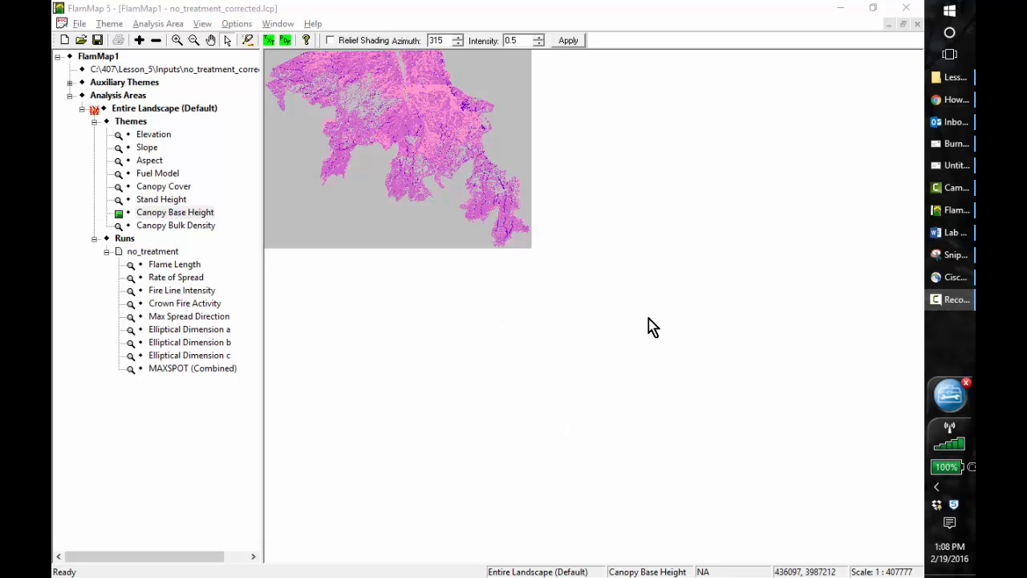
Reopen the no_treatment run inputs with the NR_high.fms fuel moisture file, and arrange both windows beside the map and output list.
{"action": "left_click", "coordinate": [490, 283]}
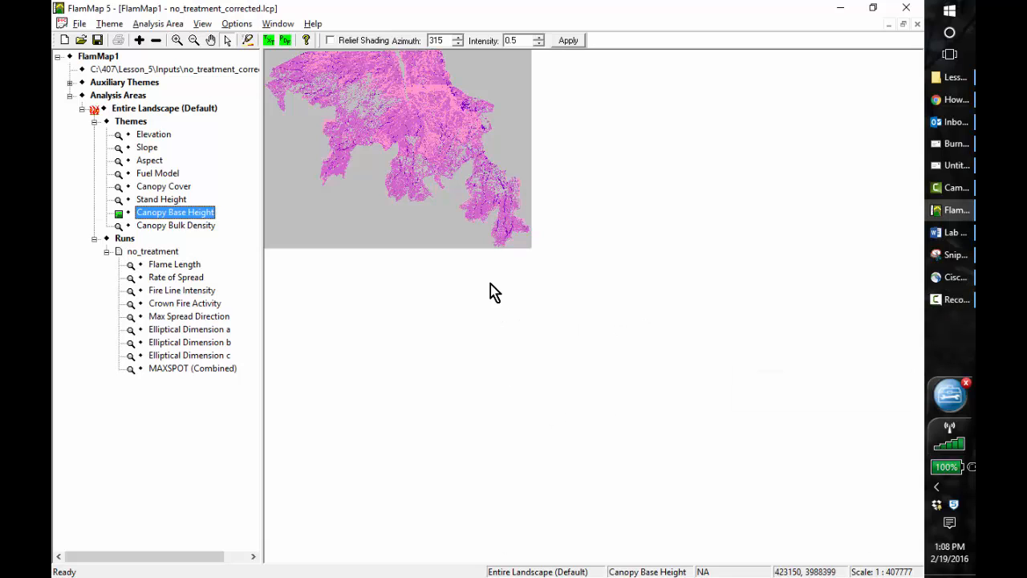
{"action": "double_click", "coordinate": [156, 253]}
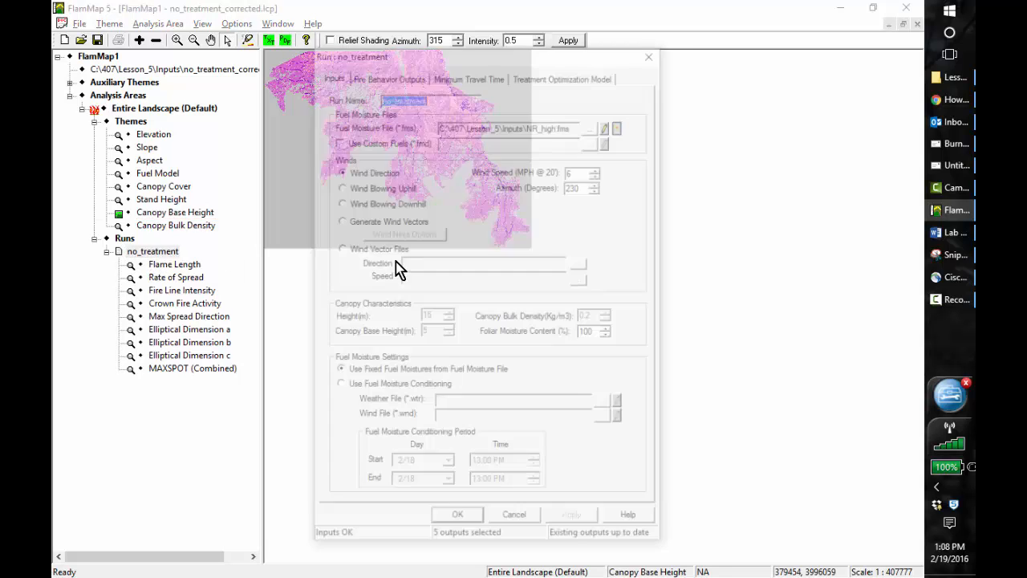
{"action": "left_click_drag", "start_coordinate": [473, 54], "coordinate": [720, 65]}
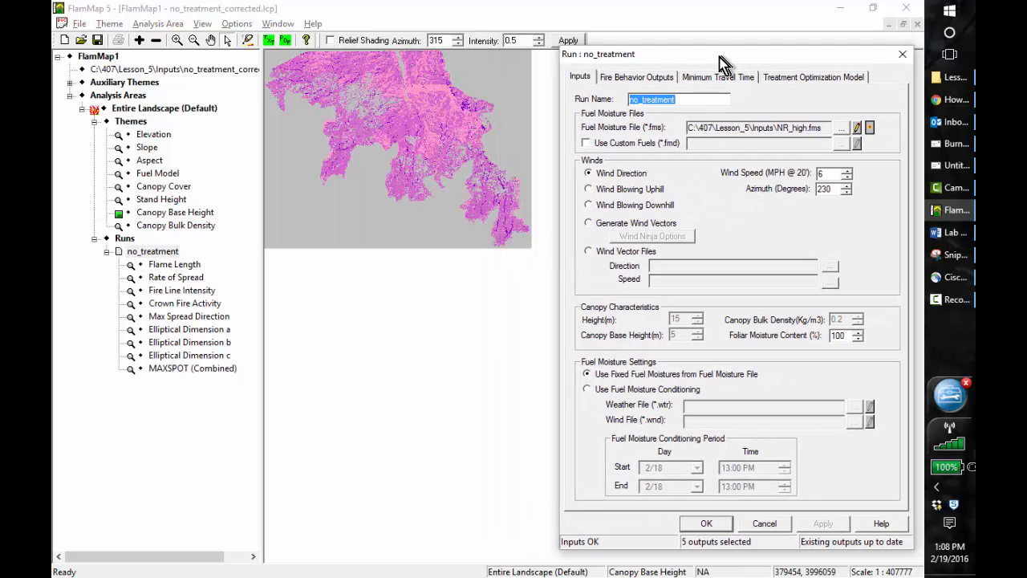
{"action": "left_click", "coordinate": [854, 128]}
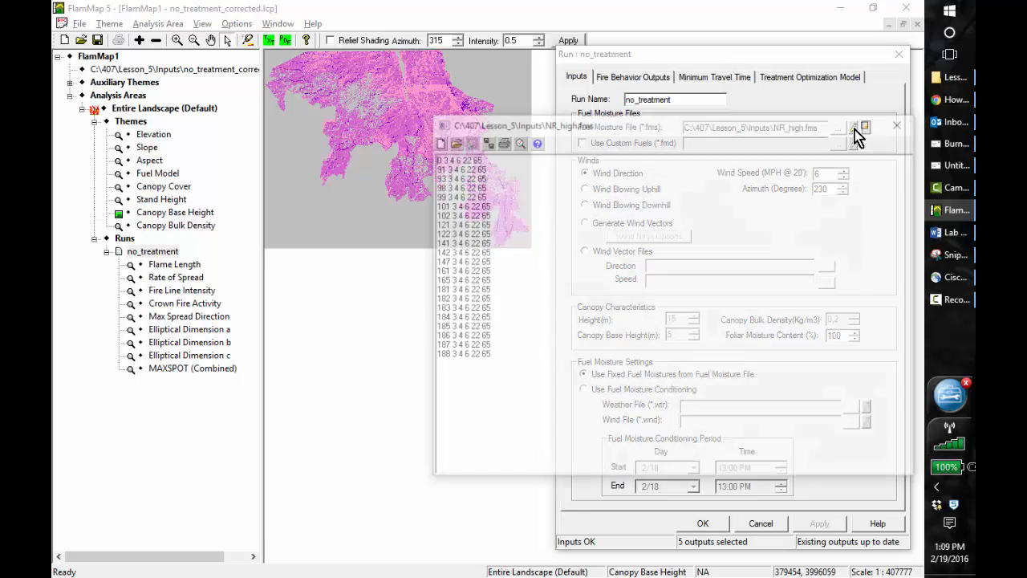
{"action": "left_click_drag", "start_coordinate": [431, 254], "coordinate": [836, 279]}
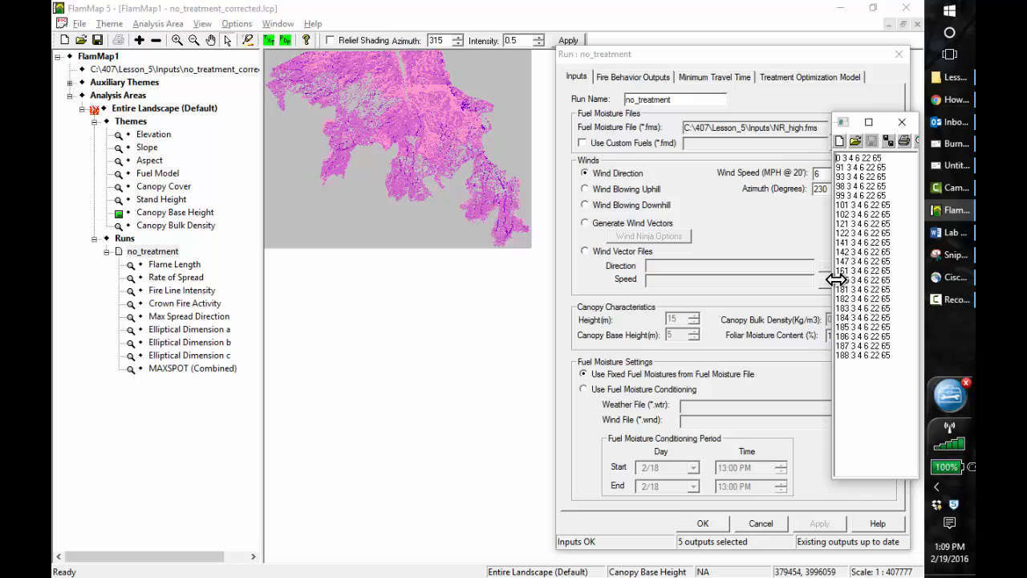
Switch to the Snipping Tool, capture a new snip of the whole FlamMap window, and minimize the capture.
{"action": "mouse_move", "coordinate": [955, 265]}
{"action": "left_click", "coordinate": [939, 254]}
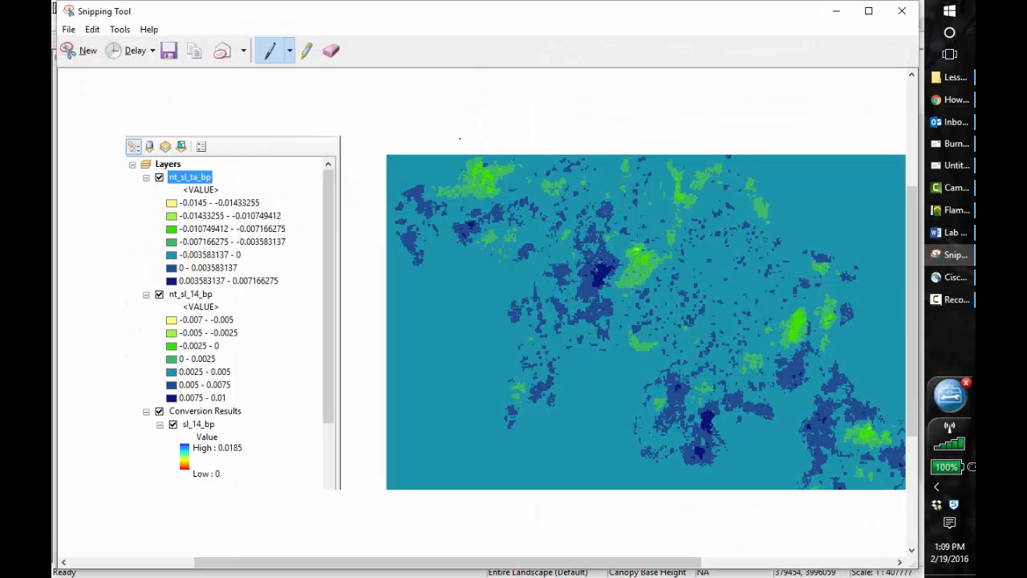
{"action": "left_click", "coordinate": [86, 53]}
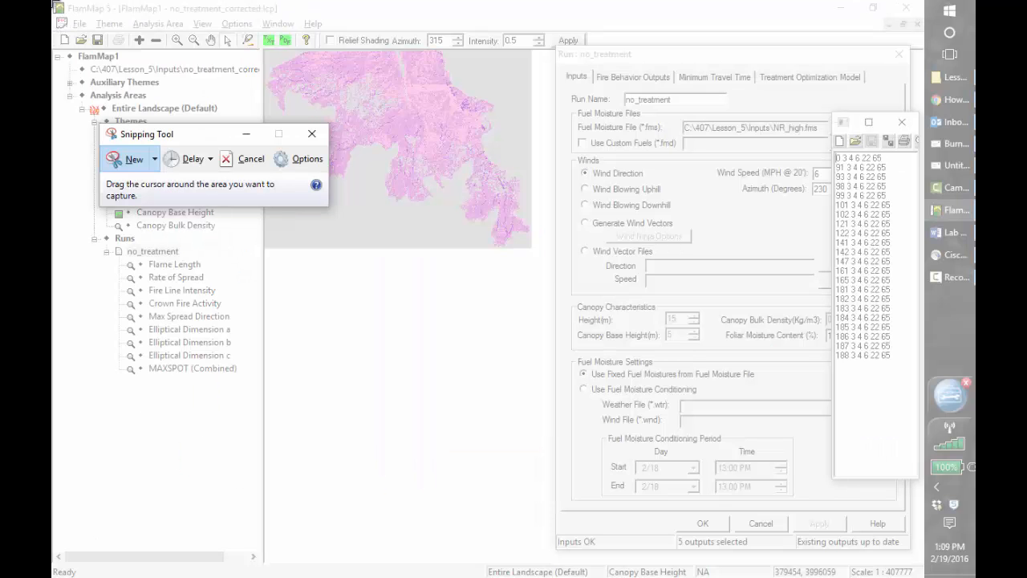
{"action": "left_click_drag", "start_coordinate": [52, 4], "coordinate": [923, 555]}
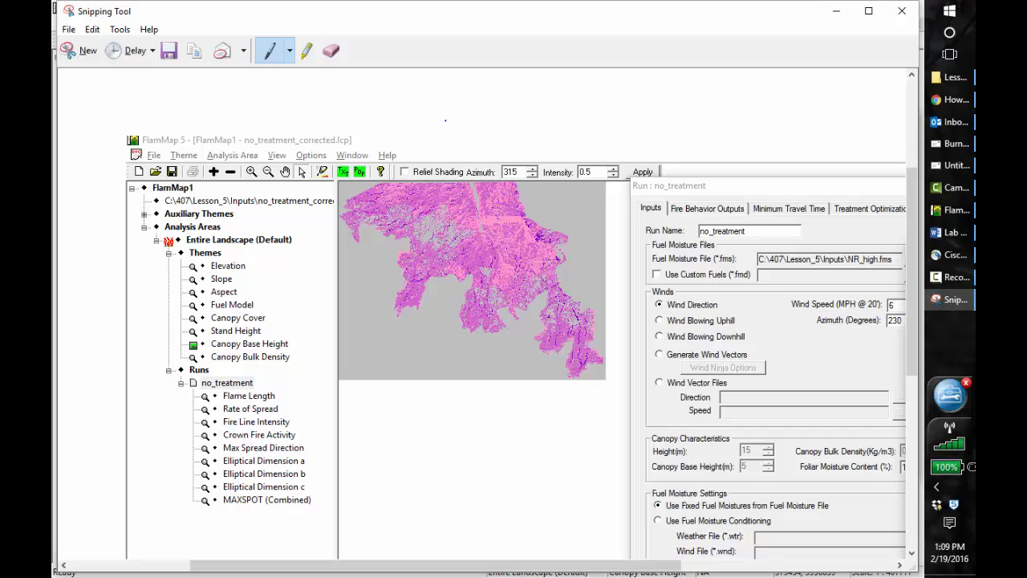
{"action": "left_click", "coordinate": [839, 18]}
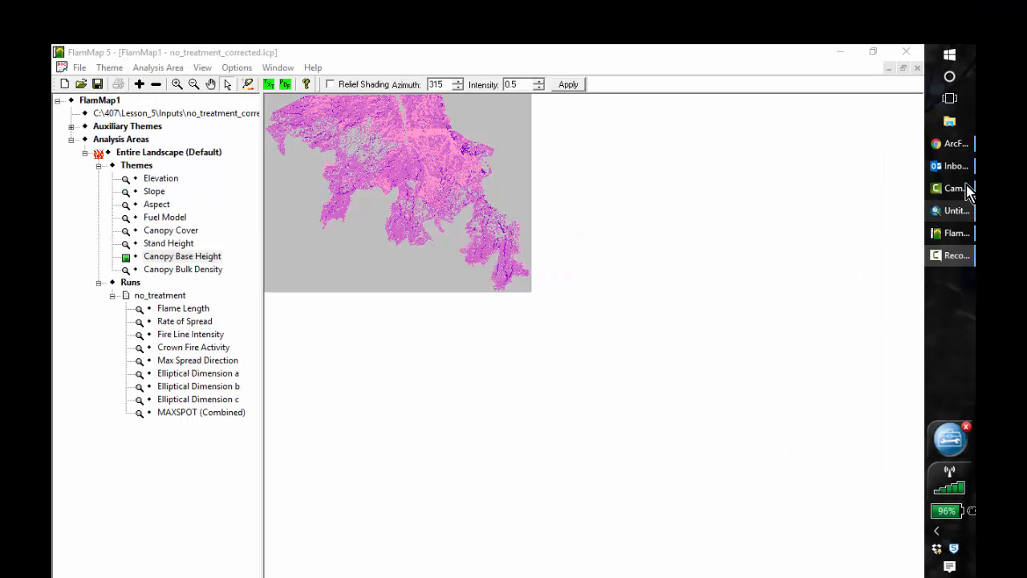
Check the ArcFuels help page in Chrome for the output saving instructions, and return to FlamMap to start saving the Flame Length theme.
{"action": "left_click", "coordinate": [951, 148]}
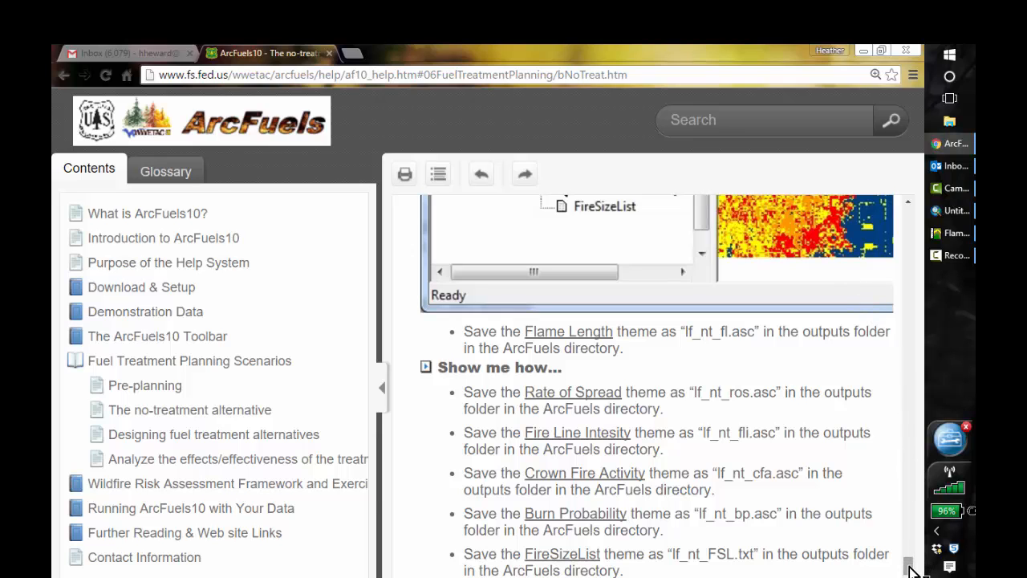
{"action": "mouse_move", "coordinate": [910, 568]}
{"action": "left_mouse_down"}
{"action": "mouse_move", "coordinate": [910, 550]}
{"action": "mouse_move", "coordinate": [912, 561]}
{"action": "left_mouse_up"}
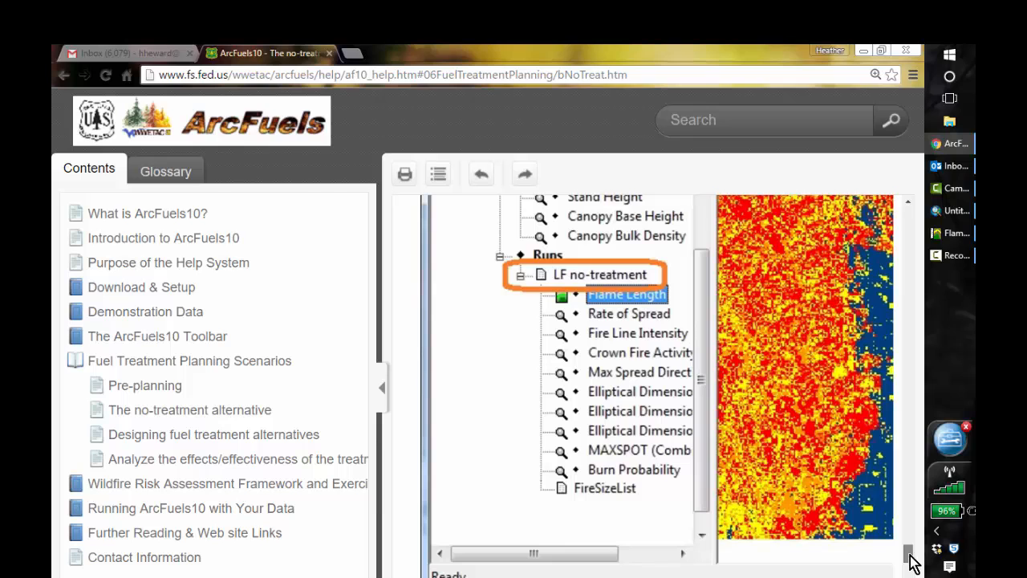
{"action": "left_click_drag", "start_coordinate": [913, 561], "coordinate": [913, 567]}
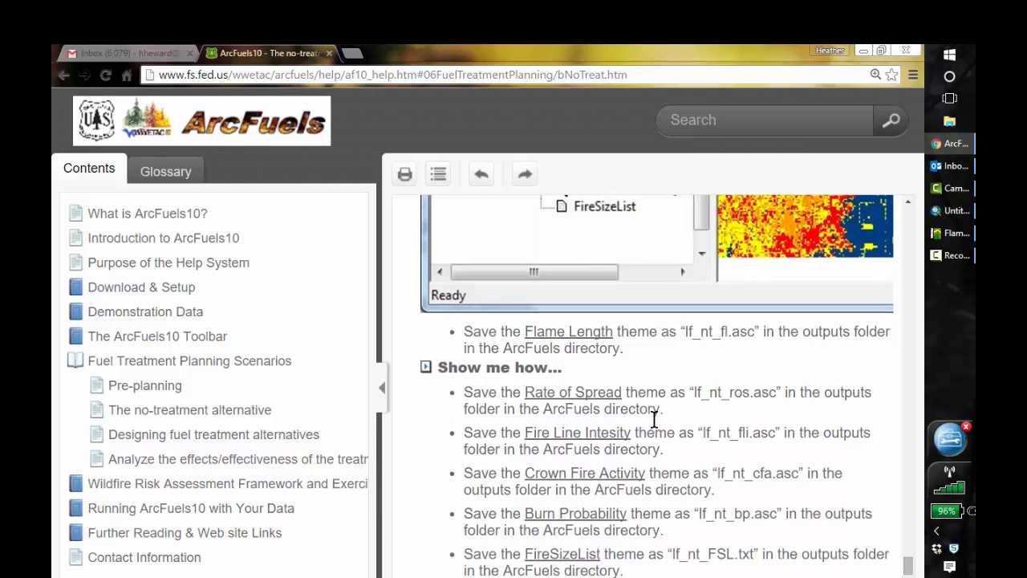
{"action": "left_click", "coordinate": [954, 235]}
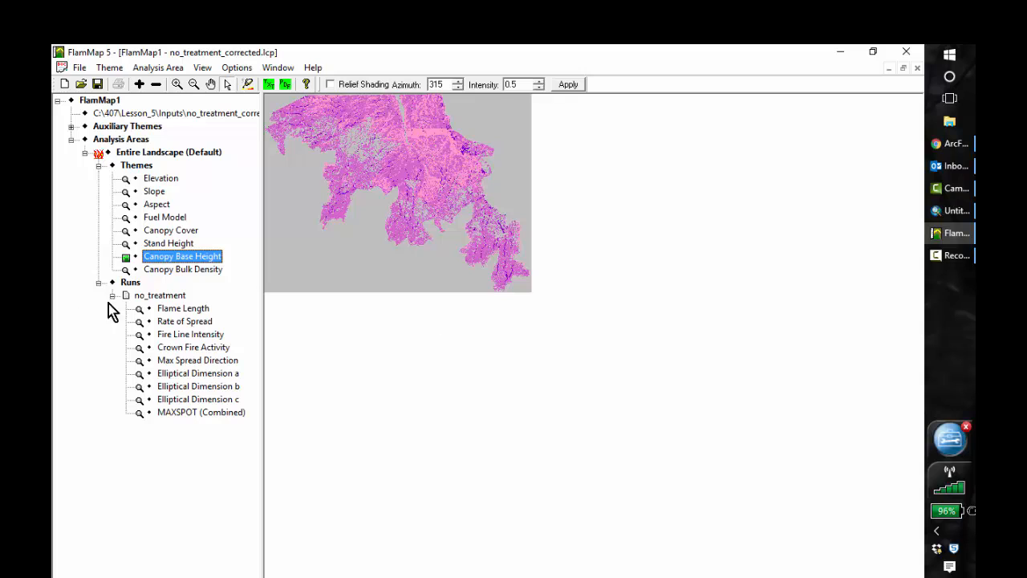
{"action": "right_click", "coordinate": [177, 310]}
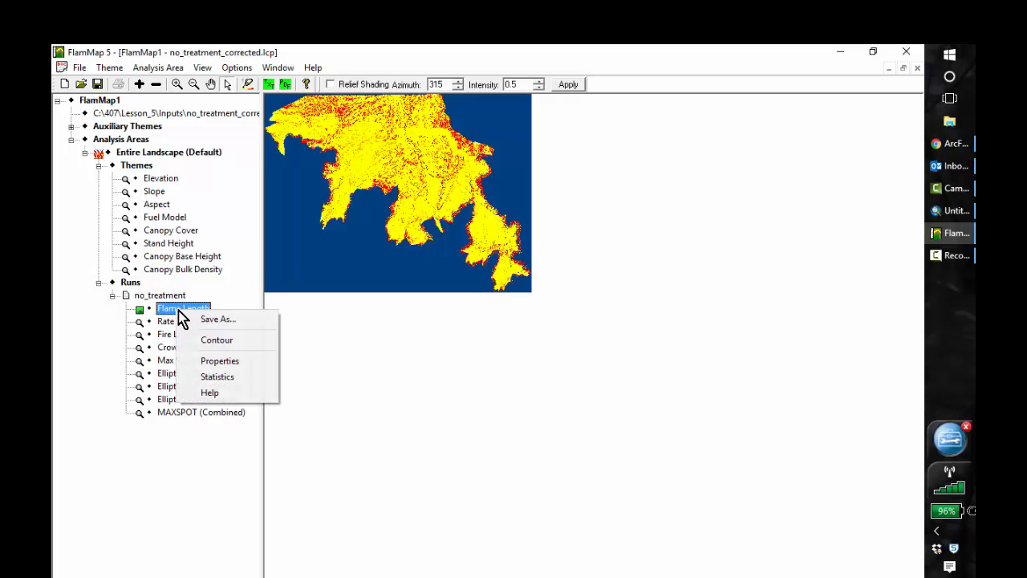
{"action": "left_click", "coordinate": [215, 321]}
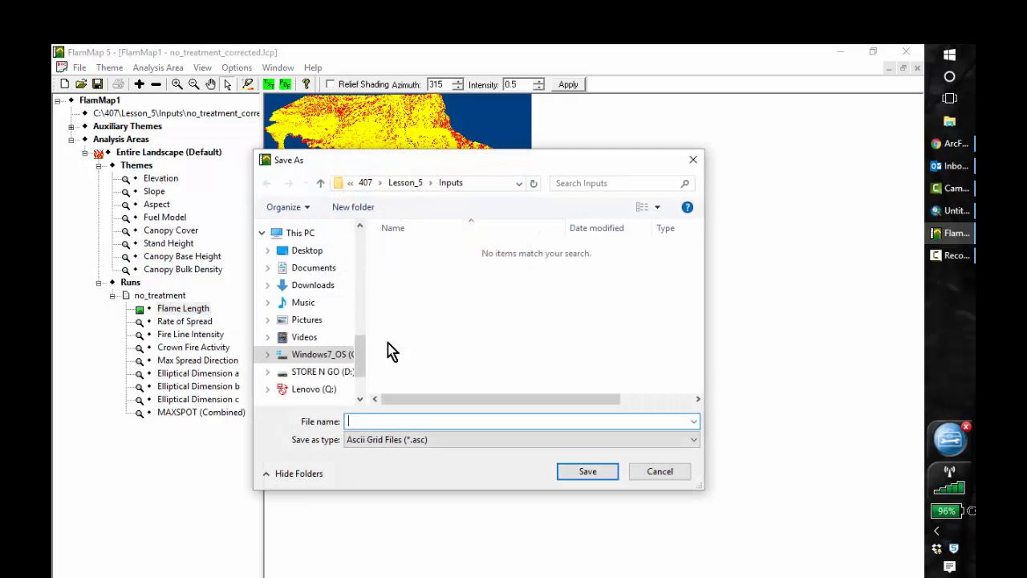
Go up to the Lesson_5 folder and create a new folder named Outputs inside it.
{"action": "left_click", "coordinate": [406, 183]}
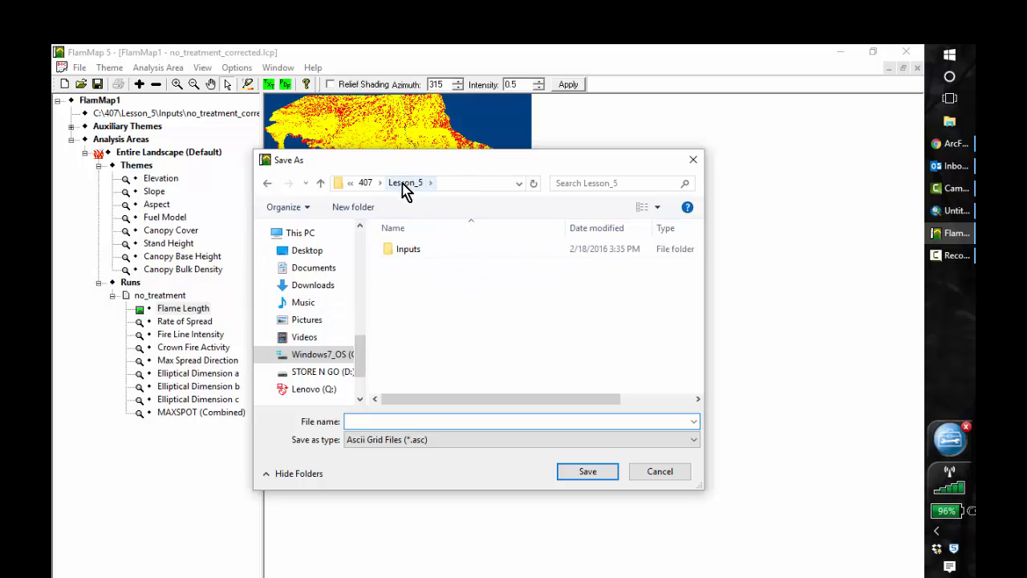
{"action": "right_click", "coordinate": [414, 276]}
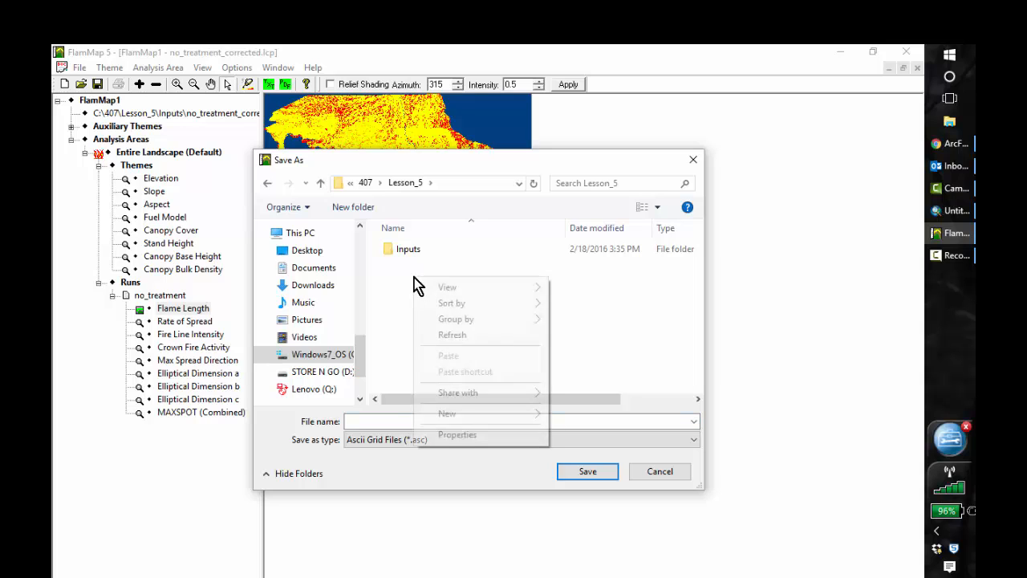
{"action": "left_click", "coordinate": [489, 419]}
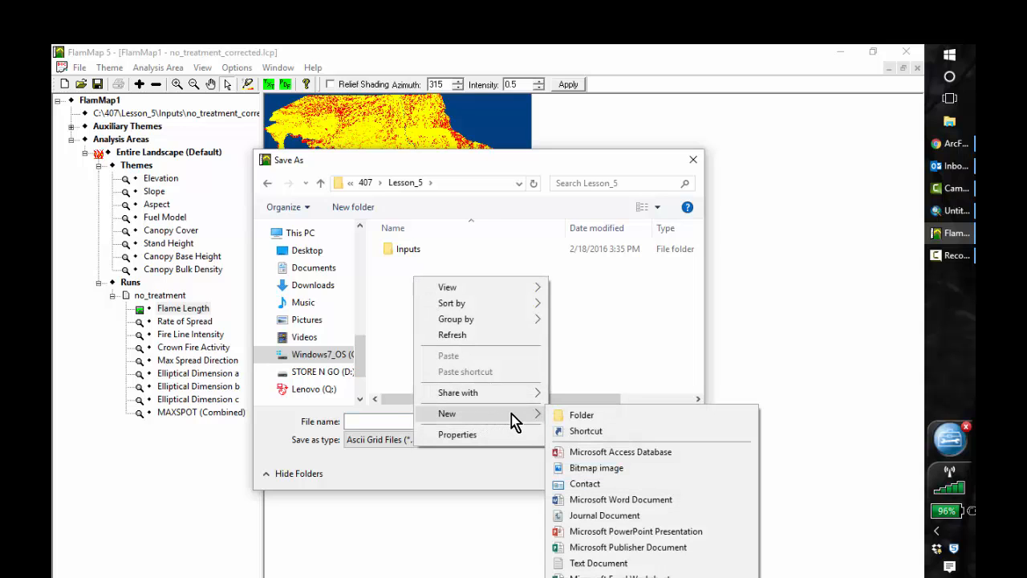
{"action": "left_click", "coordinate": [584, 417]}
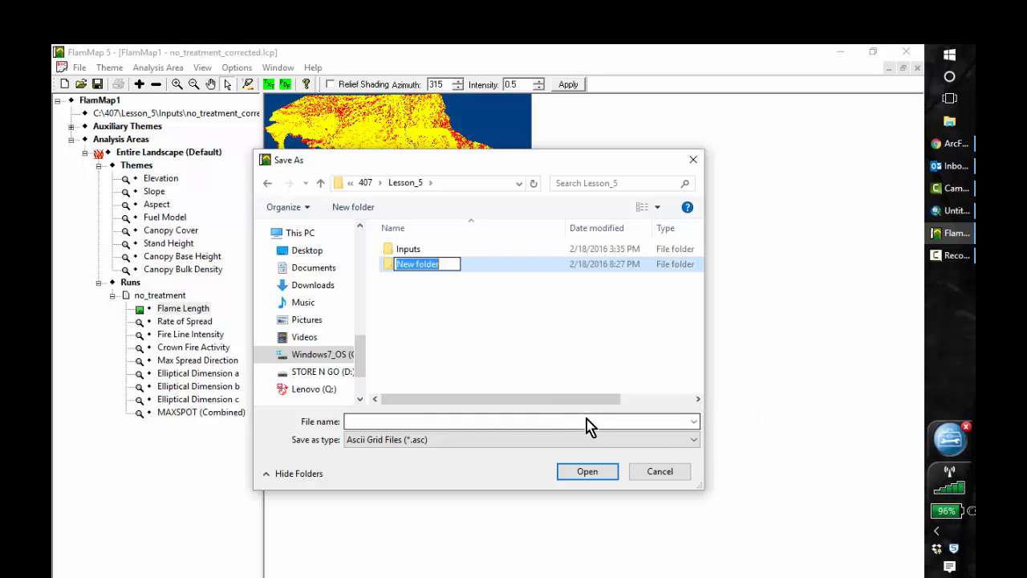
{"action": "type", "text": "Outputs"}
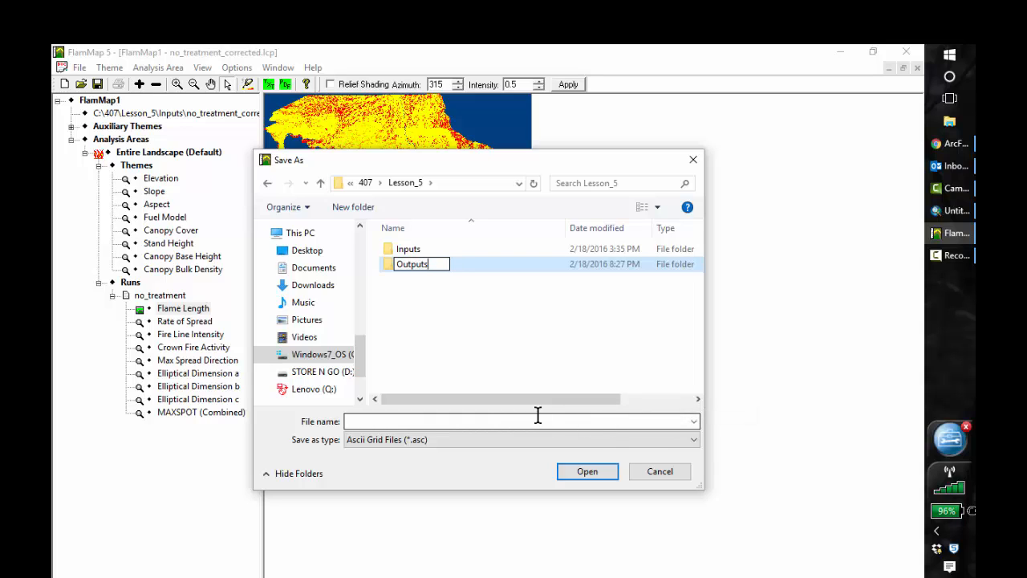
{"action": "key", "text": "Return"}
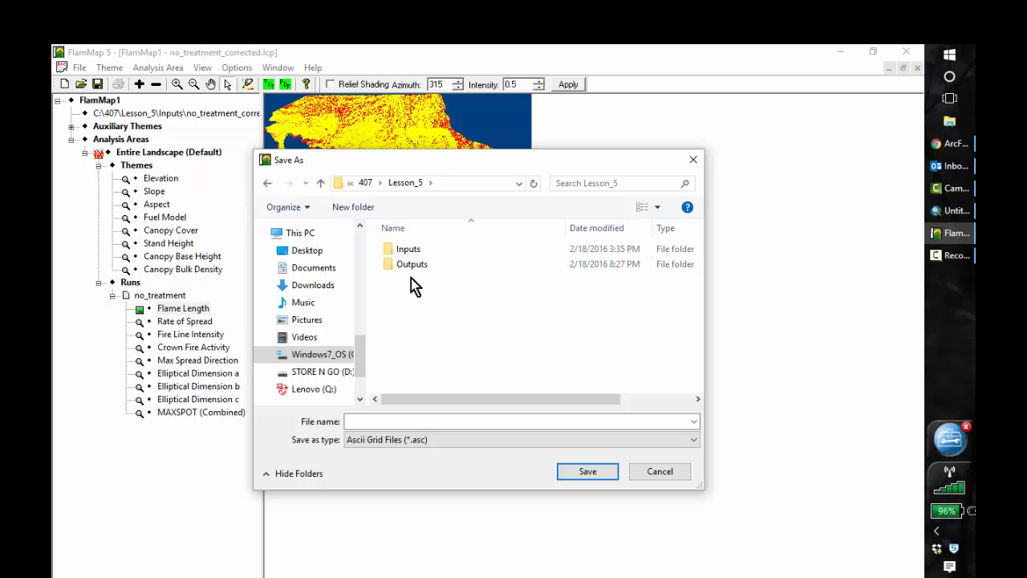
Save the Flame Length theme in the new Outputs folder as an ASCII grid named nt_fl.
{"action": "double_click", "coordinate": [393, 264]}
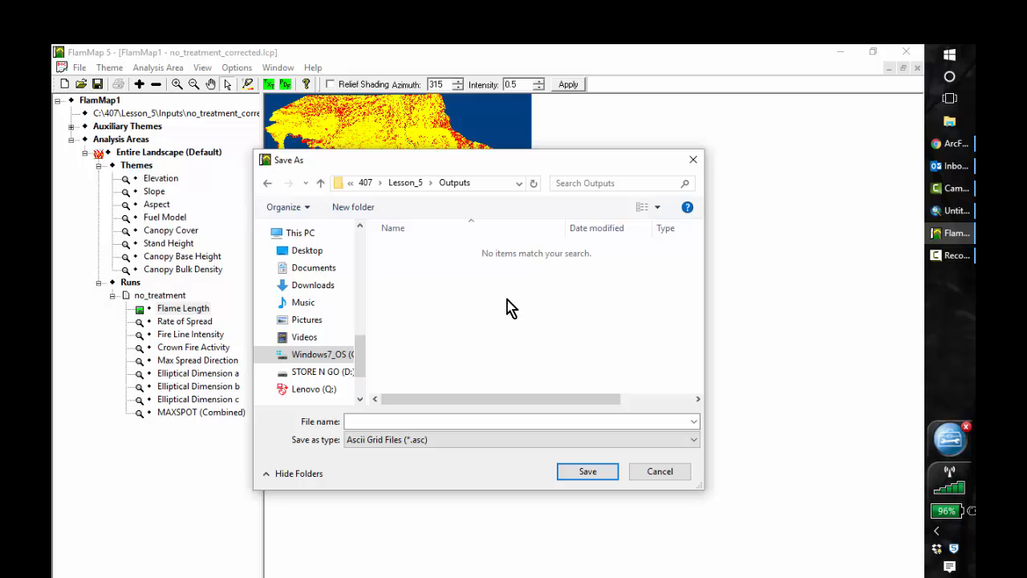
{"action": "left_click", "coordinate": [367, 421]}
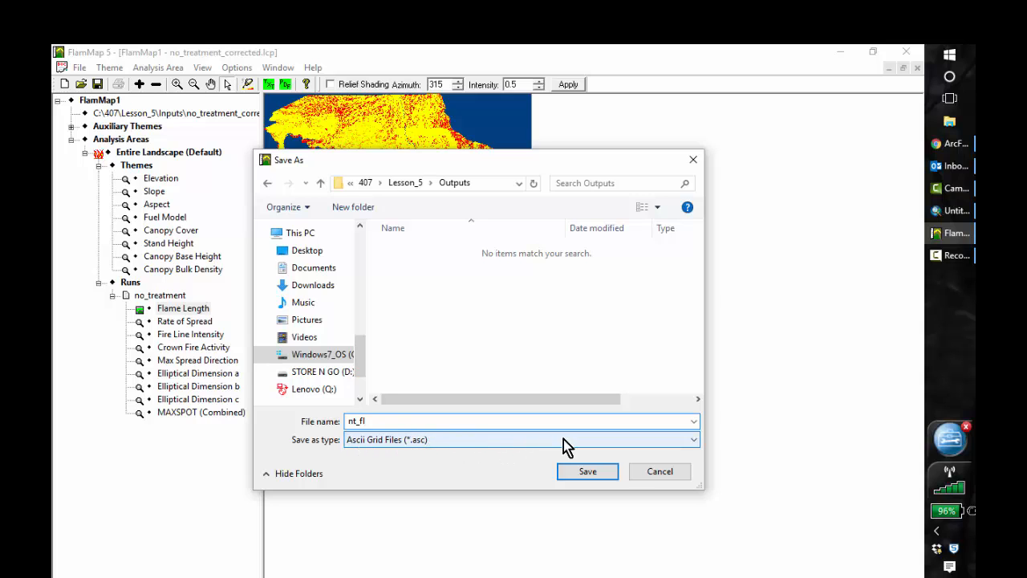
{"action": "left_click", "coordinate": [592, 477]}
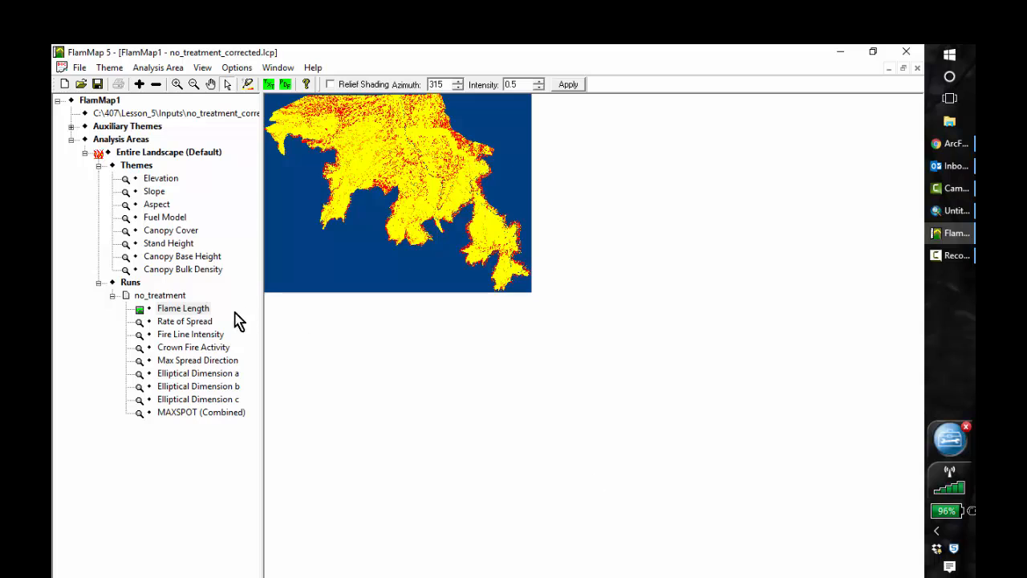
Save the no_treatment run's Rate of Spread theme in the Outputs folder as an ASCII grid named nt_ros.
{"action": "right_click", "coordinate": [181, 326]}
{"action": "left_click", "coordinate": [216, 332]}
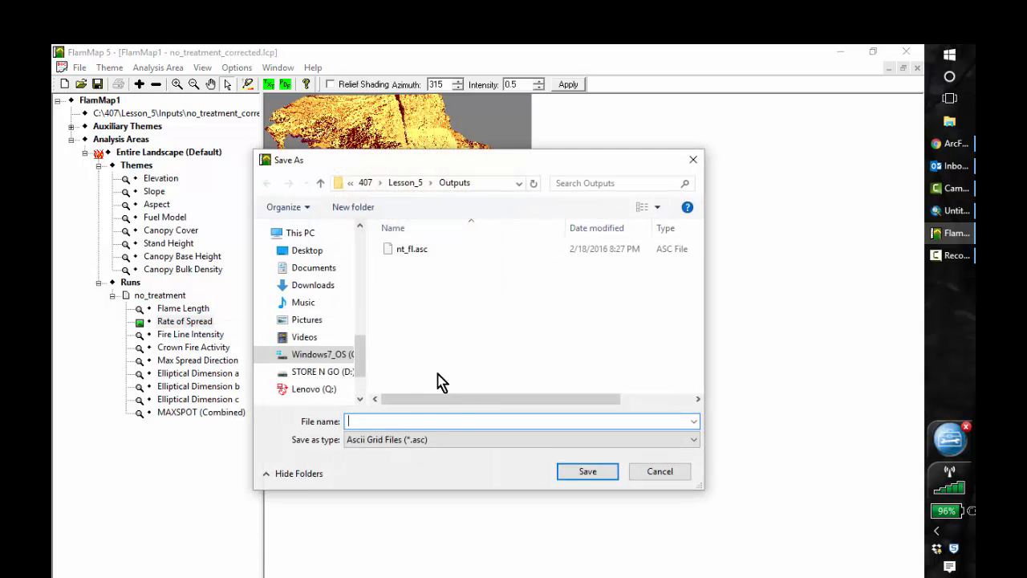
{"action": "type", "text": "nt"}
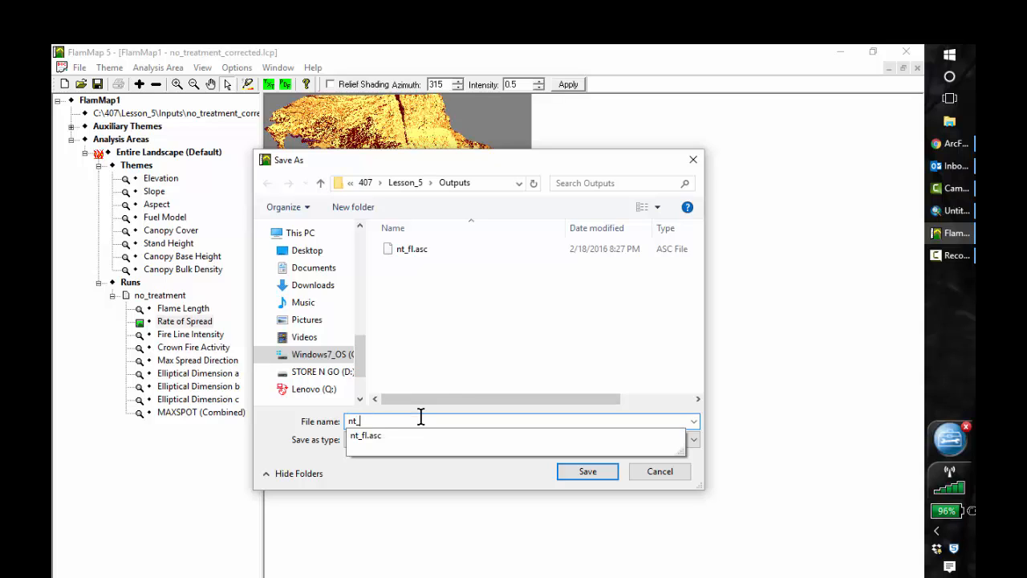
{"action": "type", "text": "_ros"}
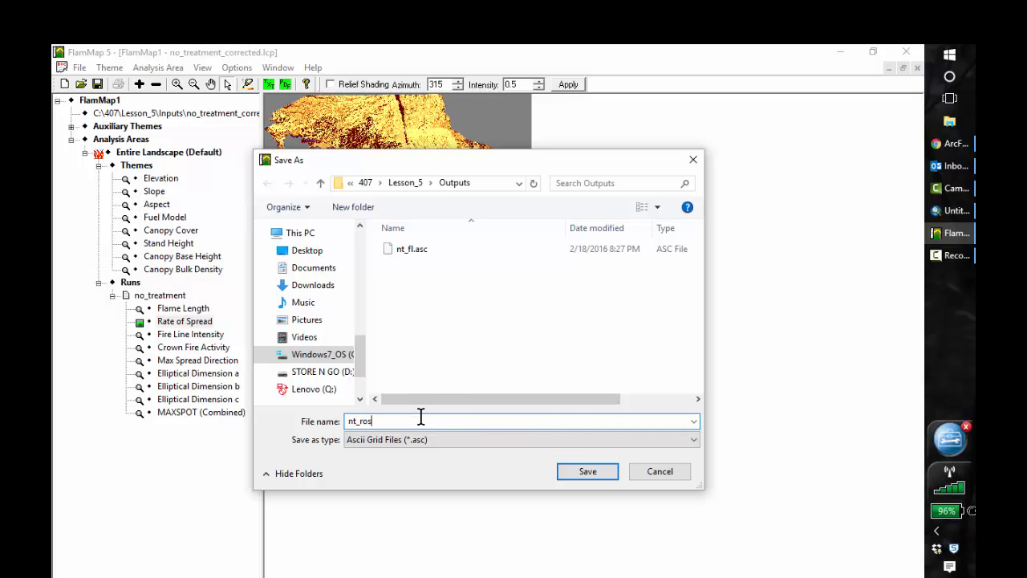
{"action": "left_click", "coordinate": [598, 474]}
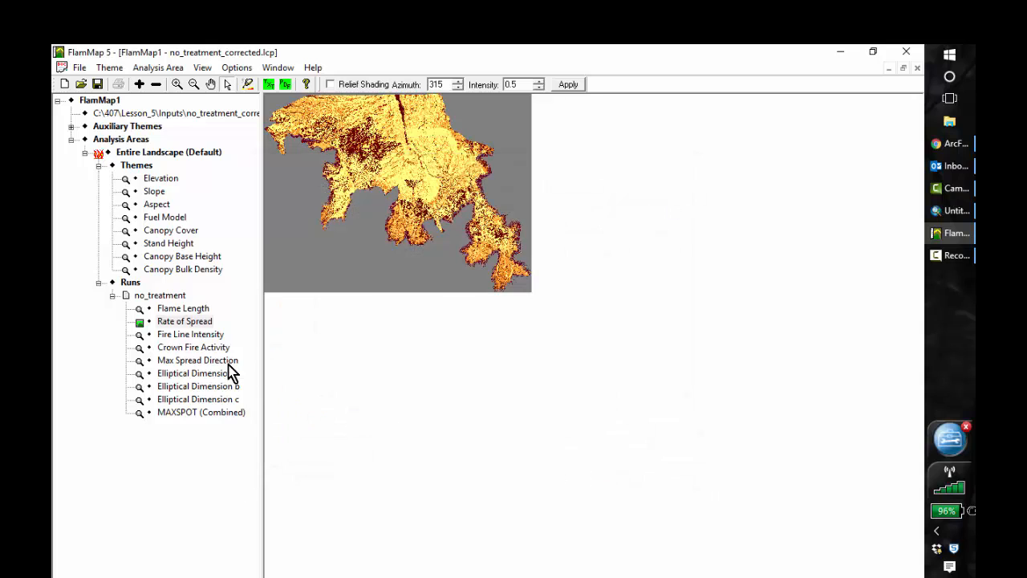
Save the no_treatment run's Fire Line Intensity theme in the Outputs folder as an ASCII grid named nt_fli.
{"action": "right_click", "coordinate": [180, 336]}
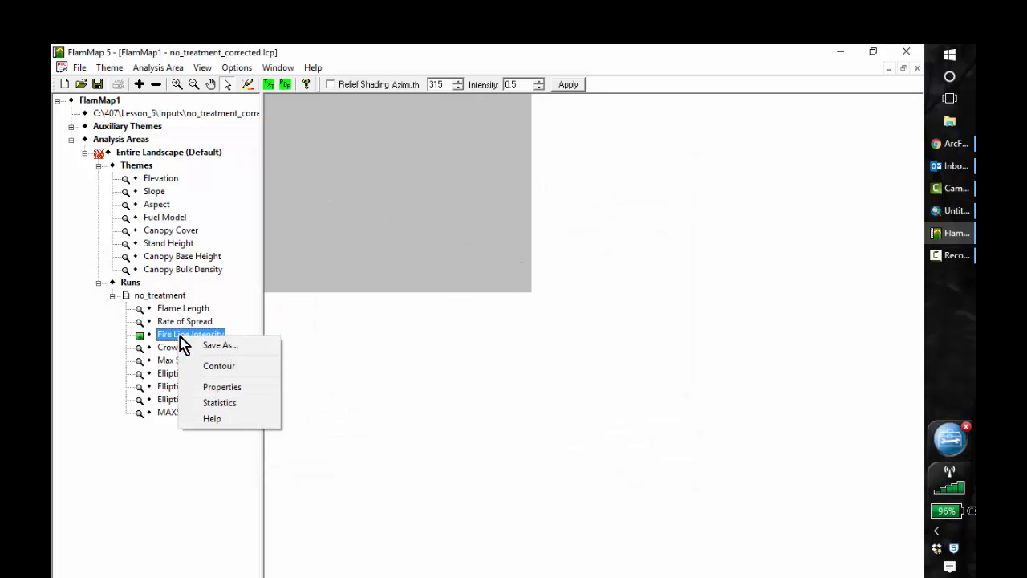
{"action": "left_click", "coordinate": [204, 346]}
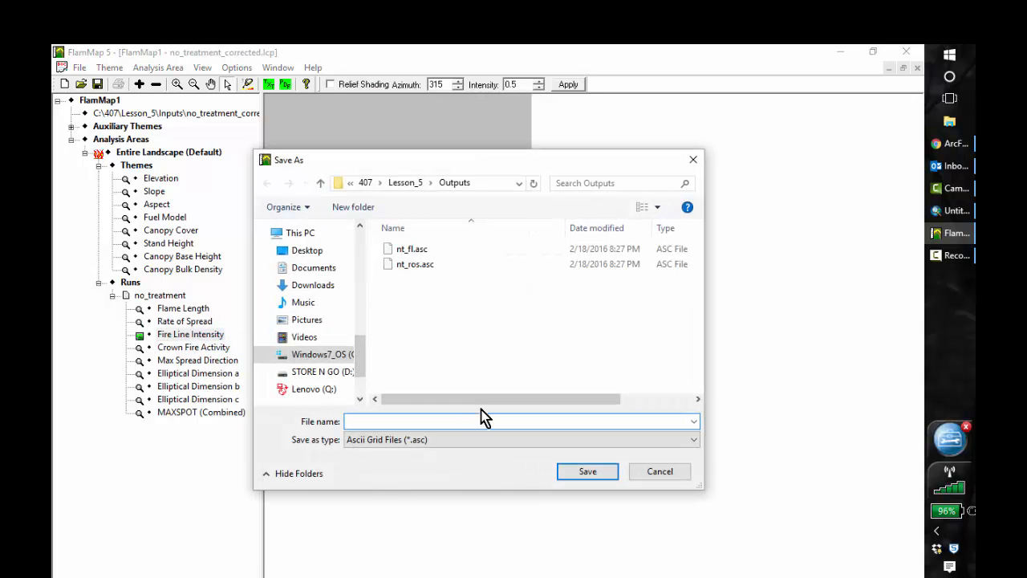
{"action": "type", "text": "nt_f"}
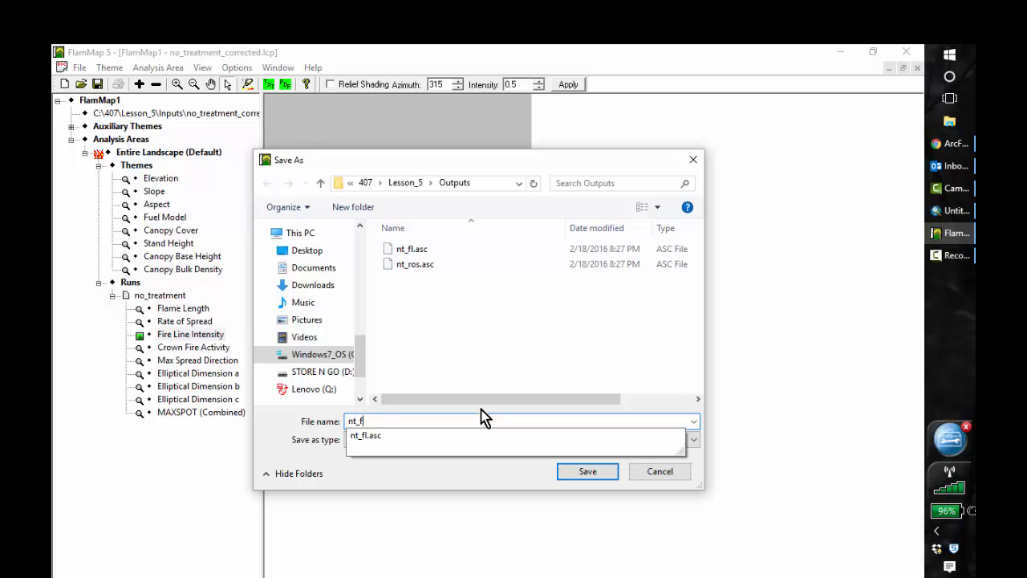
{"action": "type", "text": "li"}
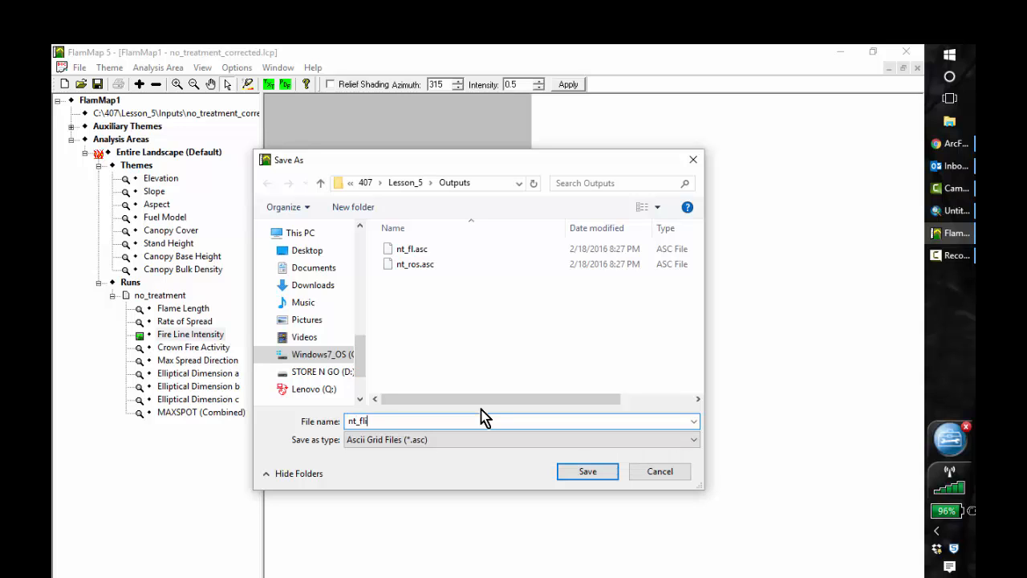
{"action": "left_click", "coordinate": [582, 473]}
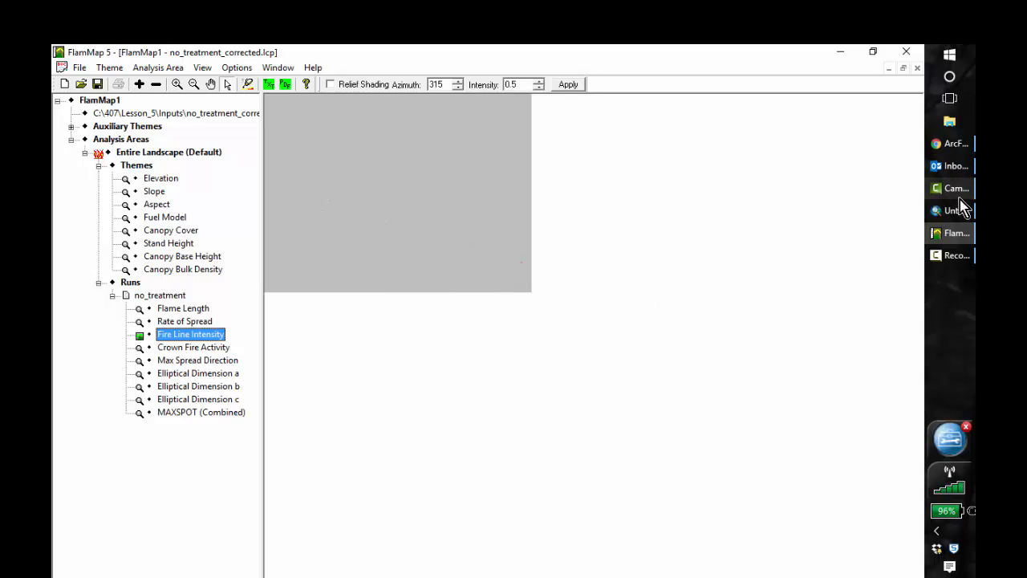
Check the ArcFuels help page in Chrome, return to FlamMap, and save the Crown Fire Activity theme as nt_cfa in the Outputs folder.
{"action": "left_click", "coordinate": [945, 145]}
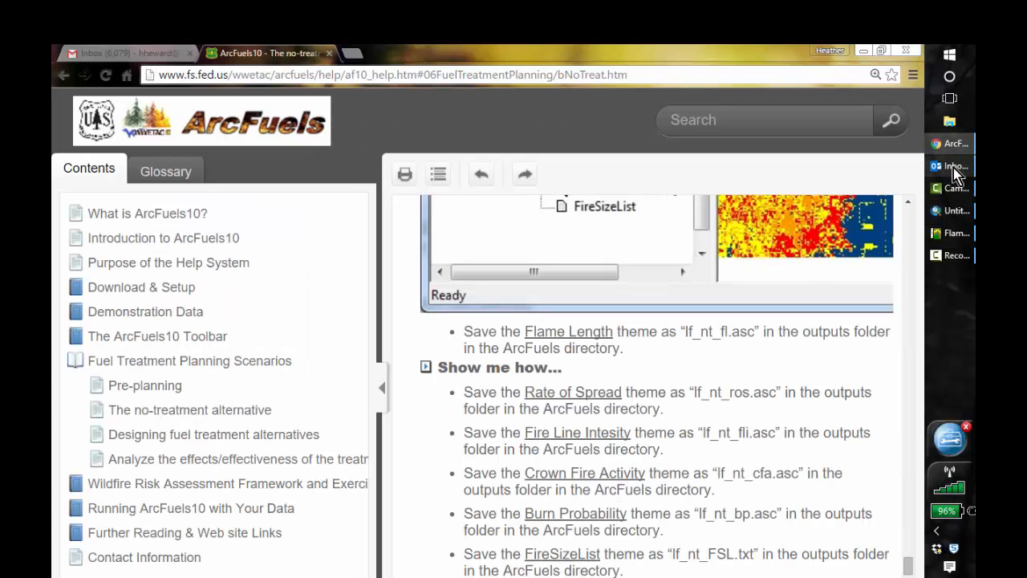
{"action": "left_click", "coordinate": [955, 234]}
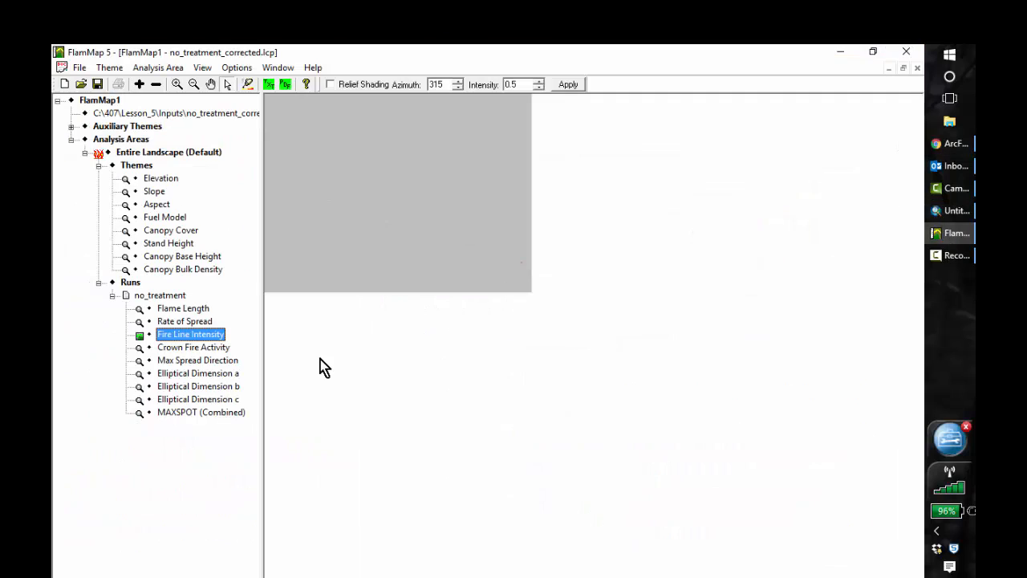
{"action": "right_click", "coordinate": [188, 350]}
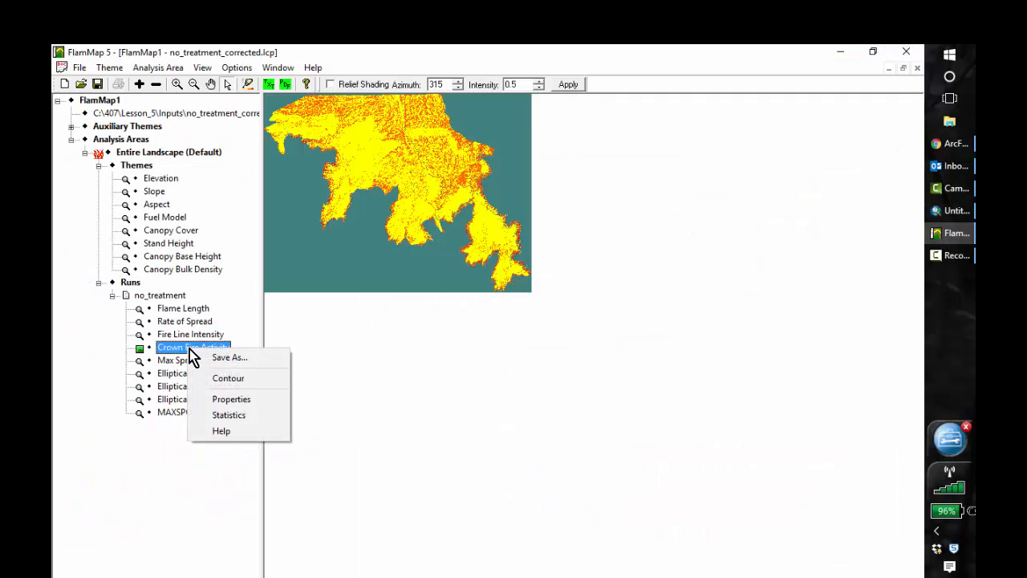
{"action": "left_click", "coordinate": [213, 359]}
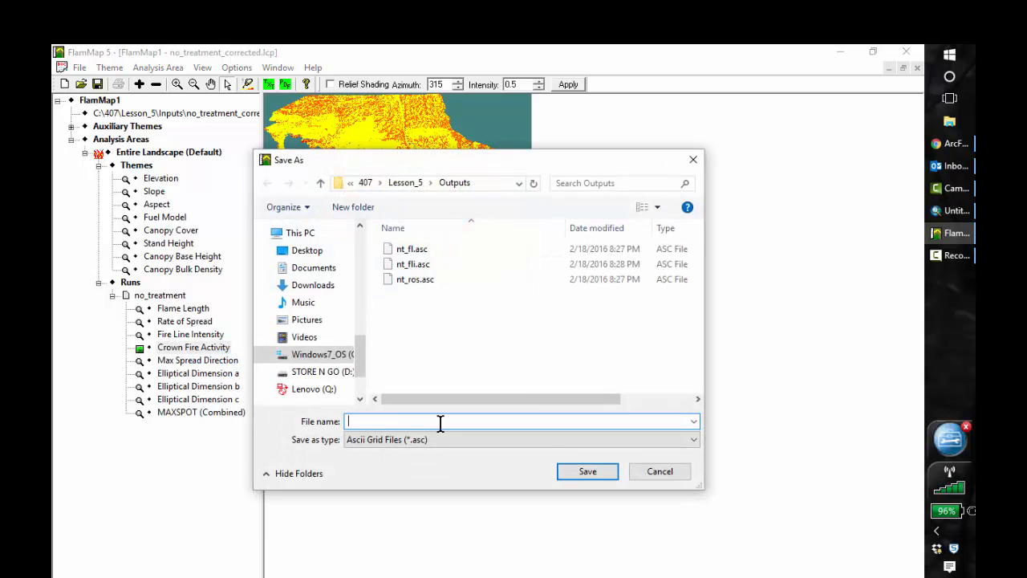
{"action": "type", "text": "nt_"}
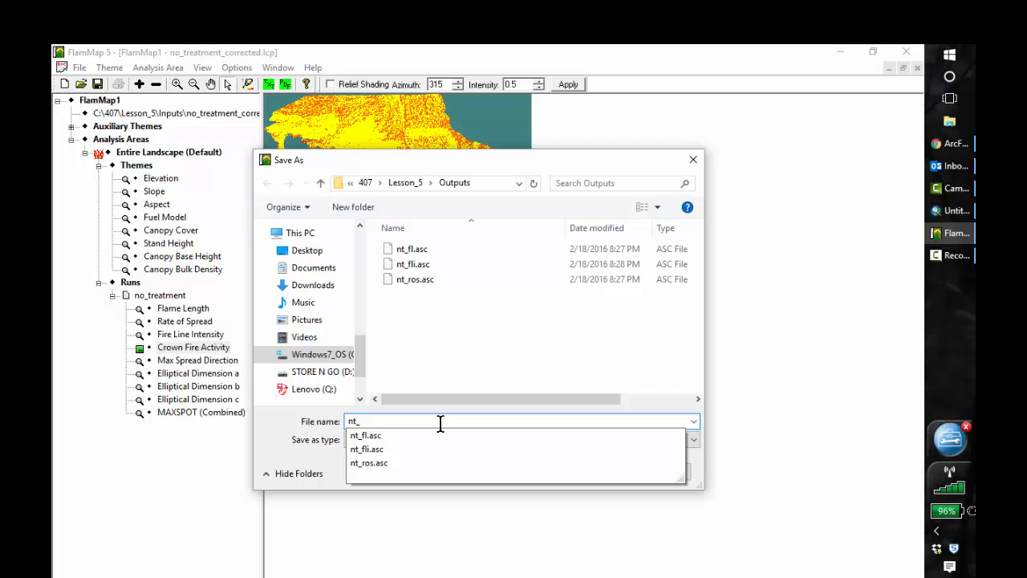
{"action": "type", "text": "cfa"}
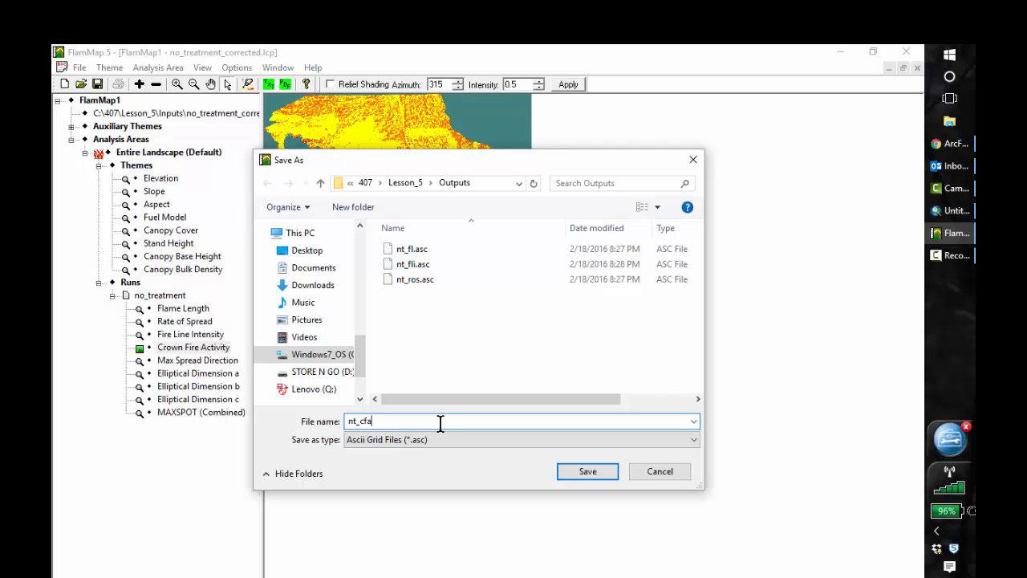
{"action": "left_click", "coordinate": [601, 474]}
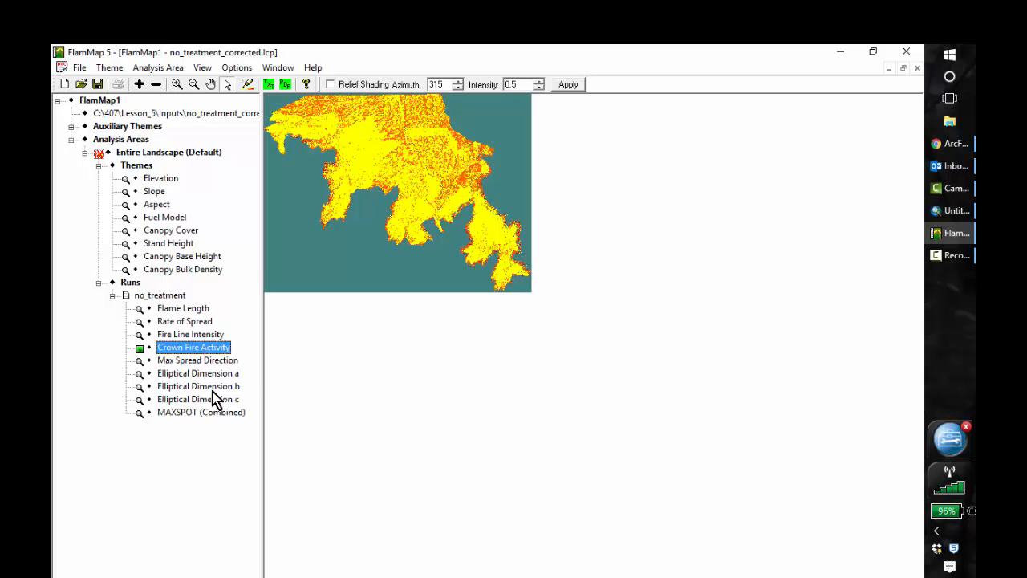
Switch to File Explorer, open the Outputs folder on the STORE N GO (D:) drive, and select nt_bp.asc and nt_fsl.txt.
{"action": "left_click", "coordinate": [946, 155]}
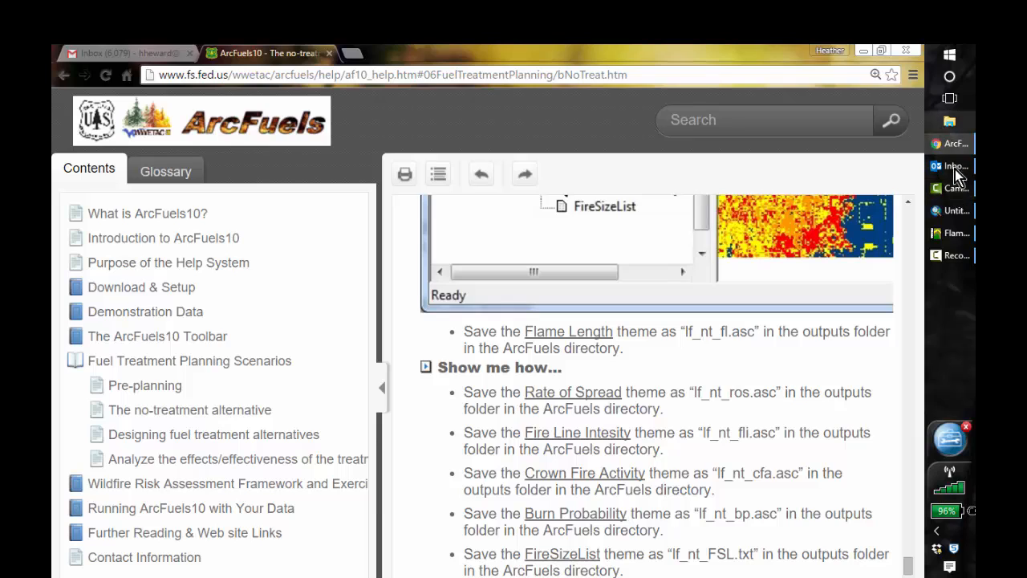
{"action": "left_click", "coordinate": [953, 126]}
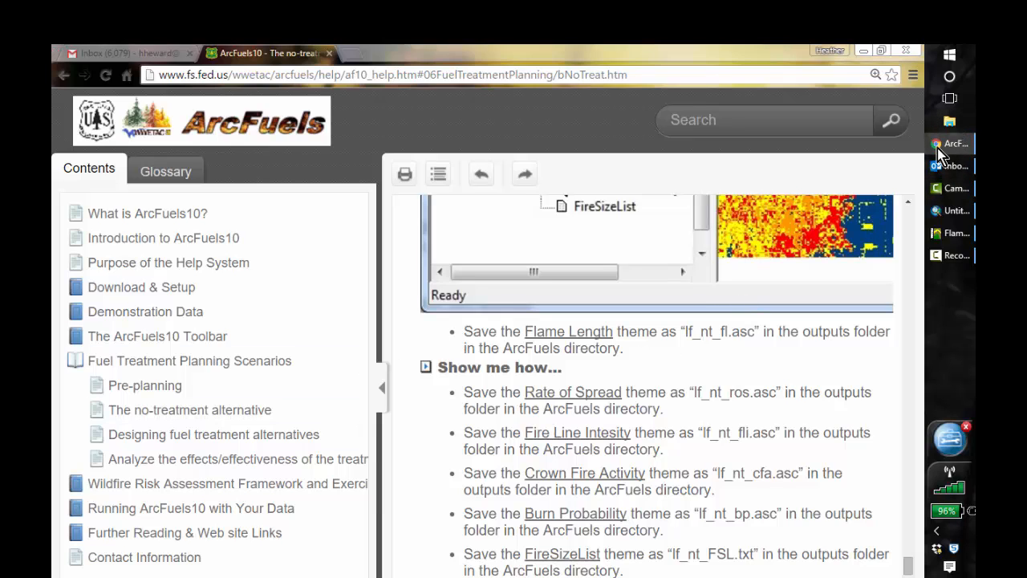
{"action": "left_click", "coordinate": [951, 125]}
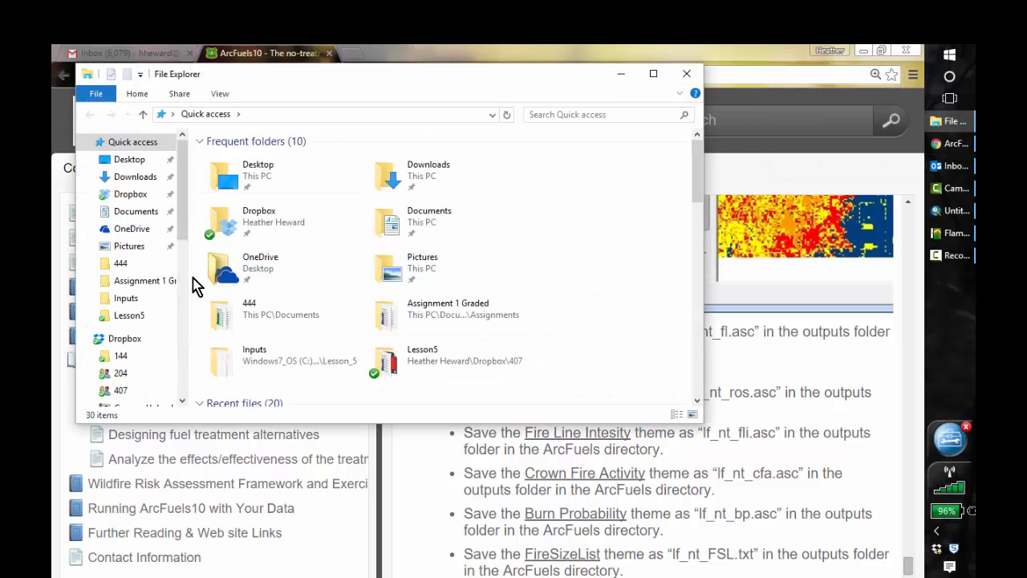
{"action": "left_click_drag", "start_coordinate": [184, 229], "coordinate": [186, 374]}
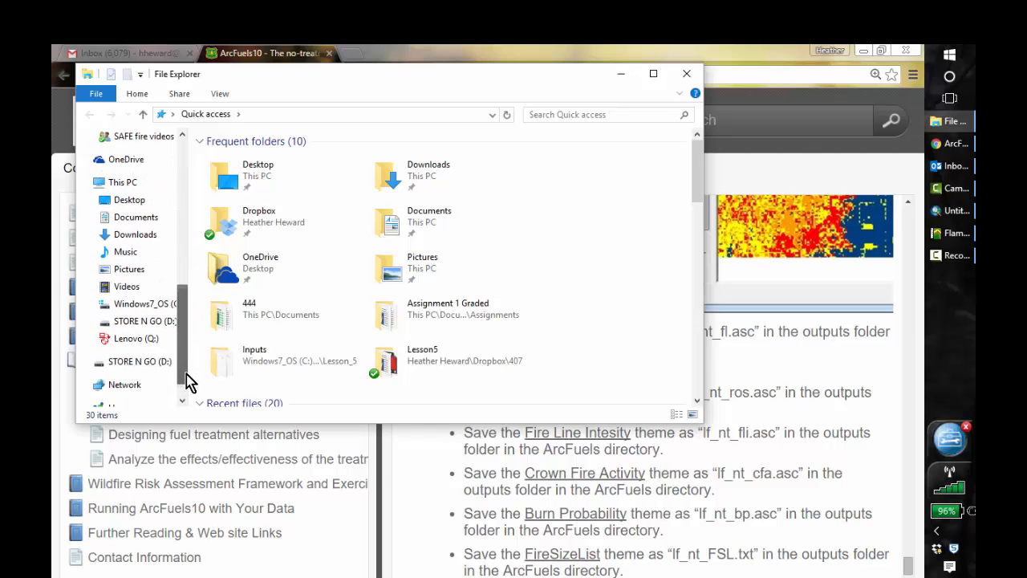
{"action": "left_click", "coordinate": [142, 321]}
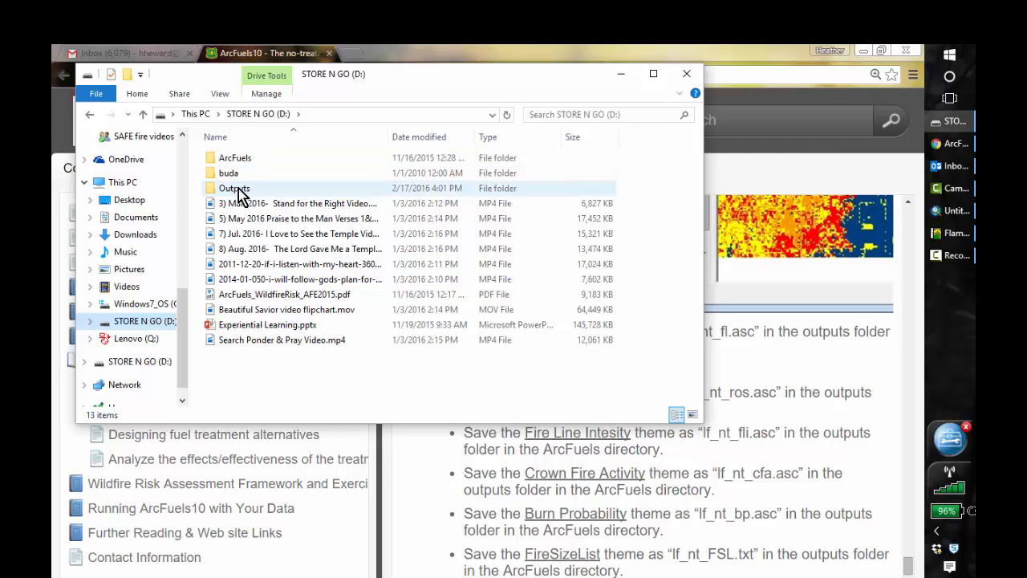
{"action": "double_click", "coordinate": [235, 191]}
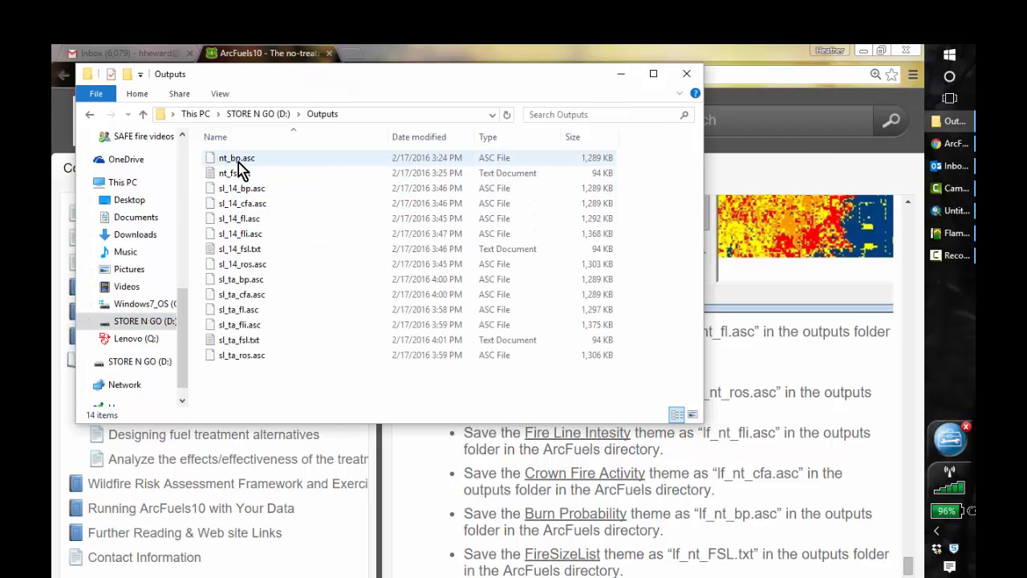
{"action": "left_click", "coordinate": [231, 158]}
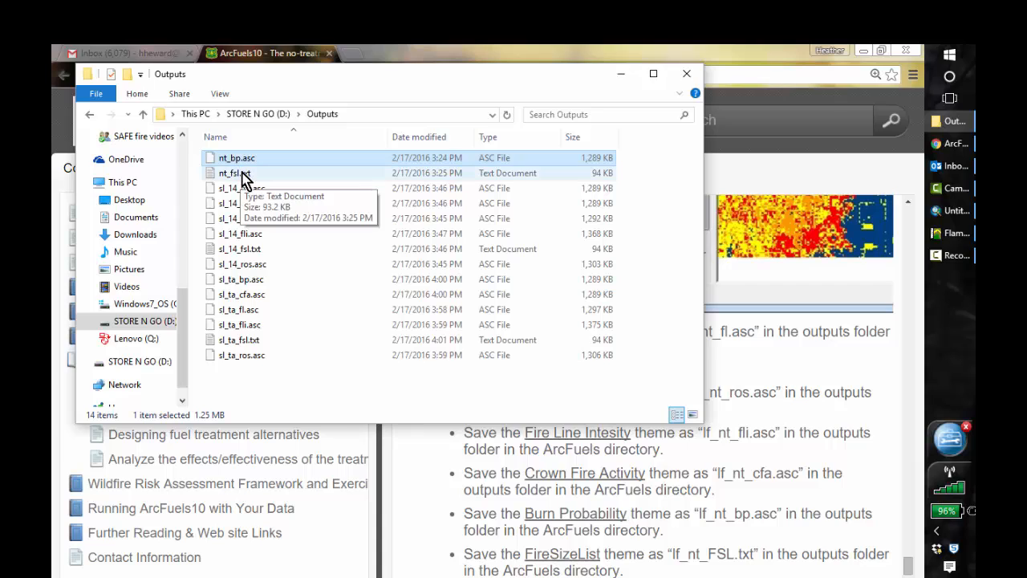
{"action": "left_click", "coordinate": [238, 173], "text": "ctrl"}
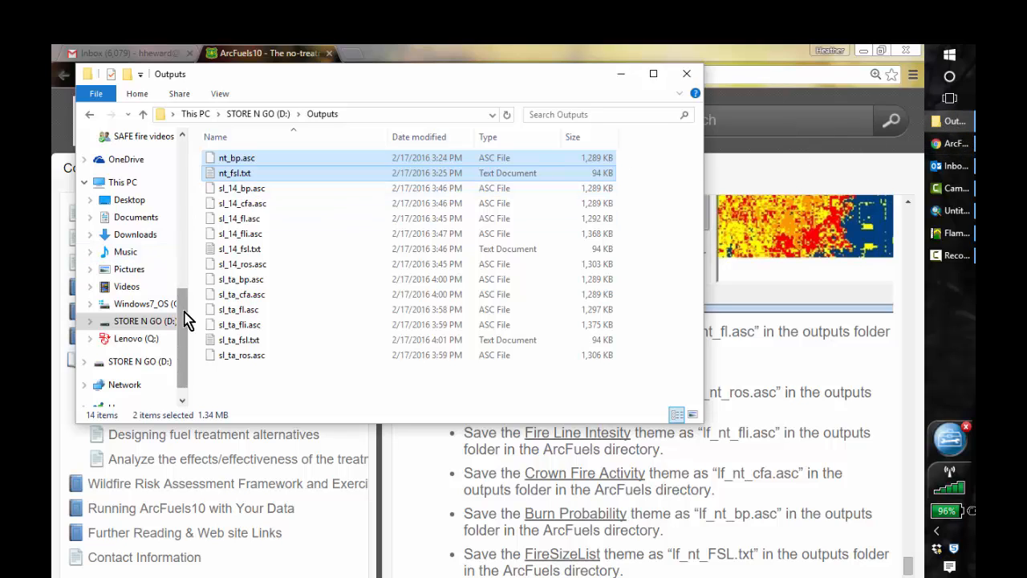
Copy the selected nt_bp.asc and nt_fsl.txt files into the 407\Lesson_5\Outputs folder on the C: drive.
{"action": "scroll", "coordinate": [182, 257], "scroll_direction": "up", "scroll_amount": 4}
{"action": "left_click_drag", "start_coordinate": [183, 250], "coordinate": [183, 313]}
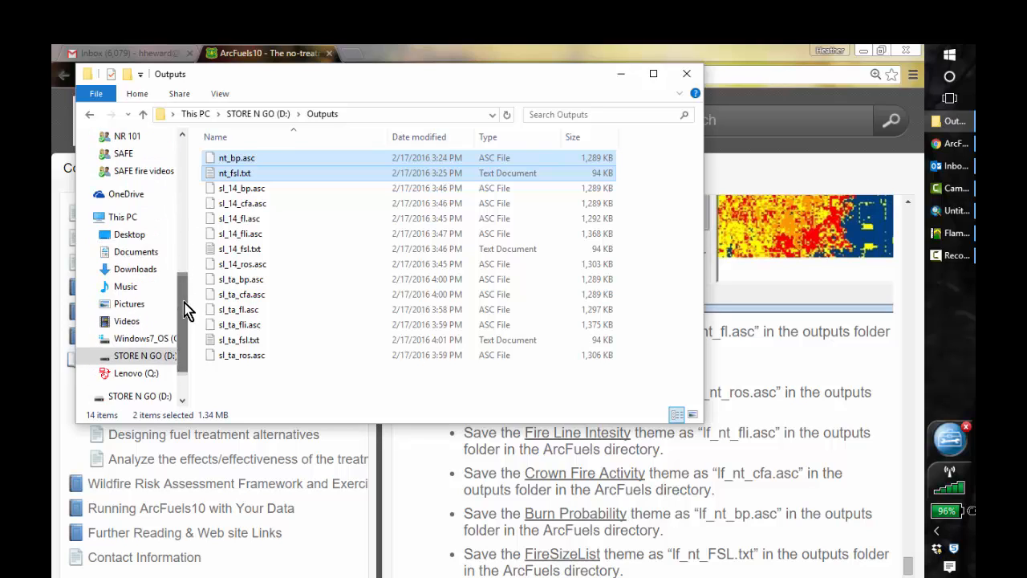
{"action": "left_click", "coordinate": [158, 337]}
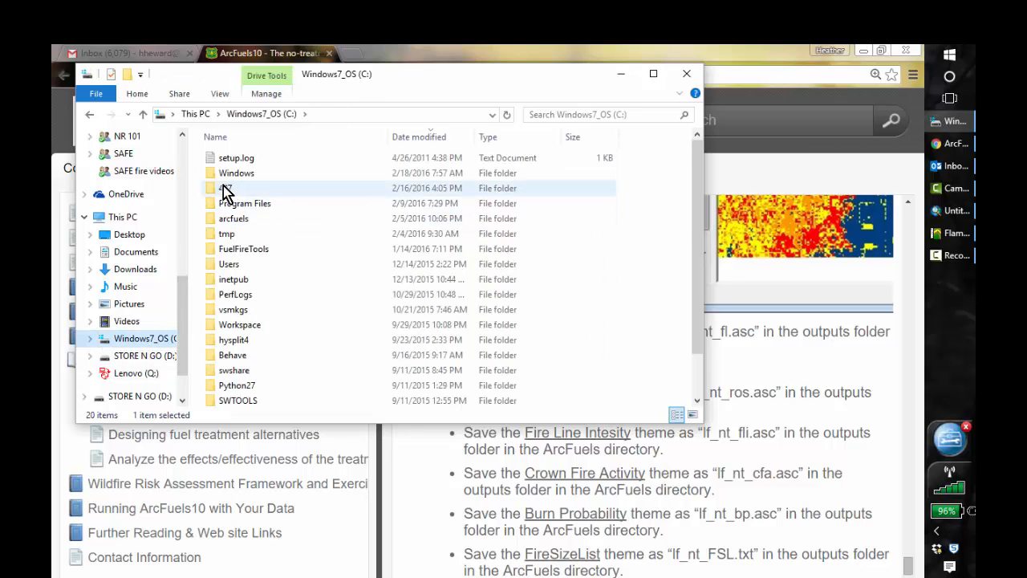
{"action": "double_click", "coordinate": [241, 188]}
{"action": "double_click", "coordinate": [241, 279]}
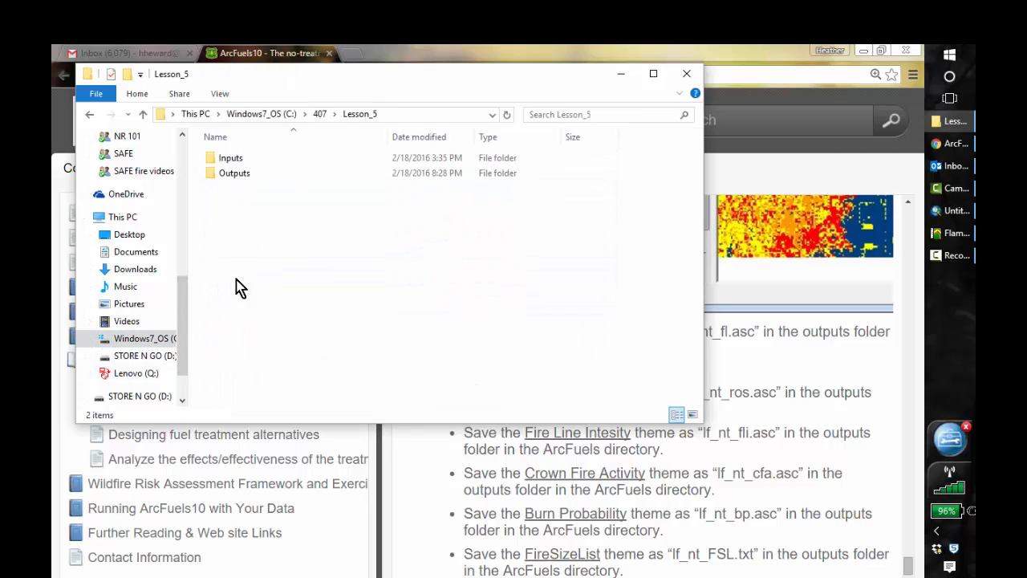
{"action": "double_click", "coordinate": [233, 173]}
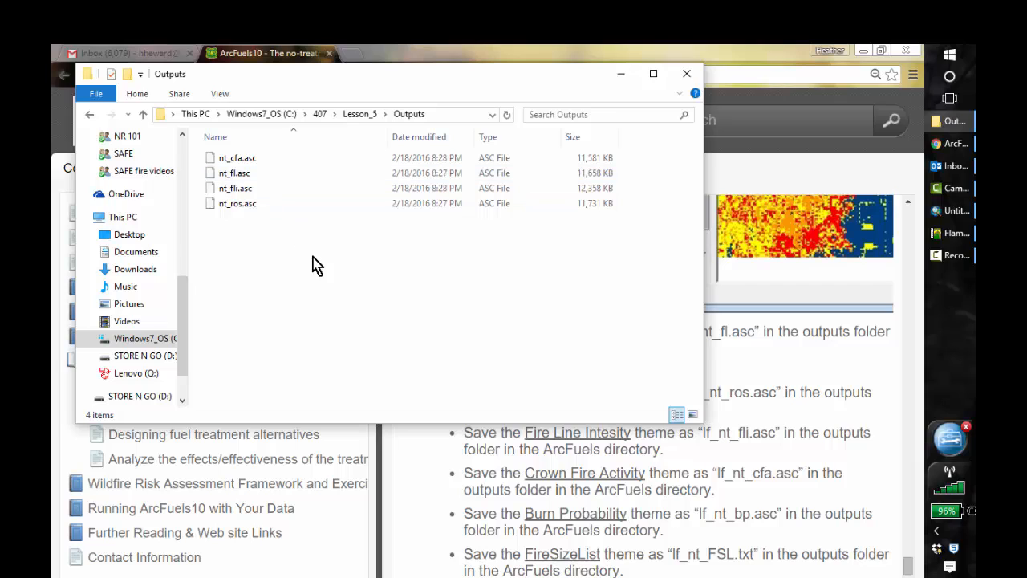
{"action": "key", "text": "ctrl+v"}
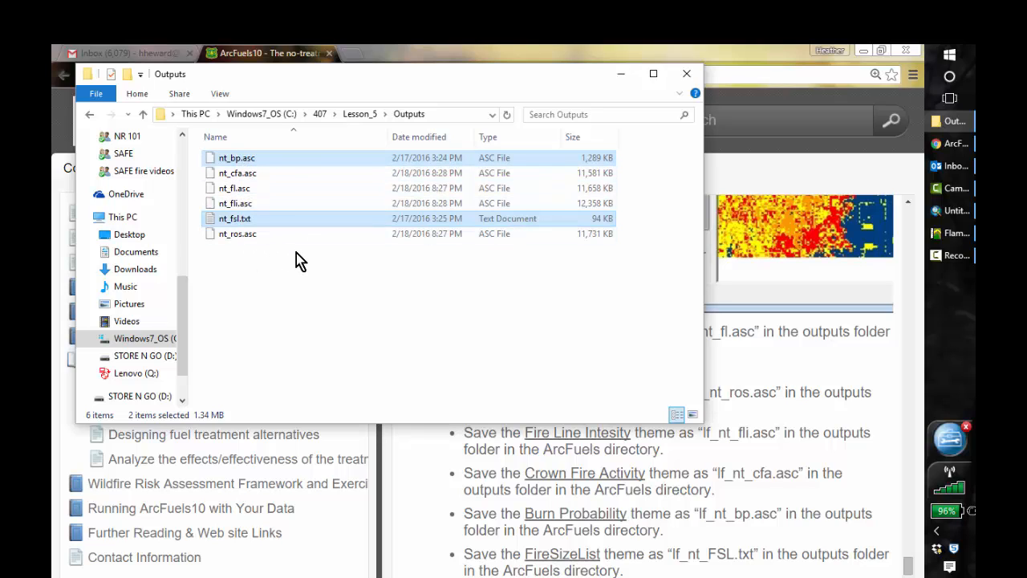
Switch to FlamMap and create a new run named Slopes_completed_2014.
{"action": "left_click", "coordinate": [943, 234]}
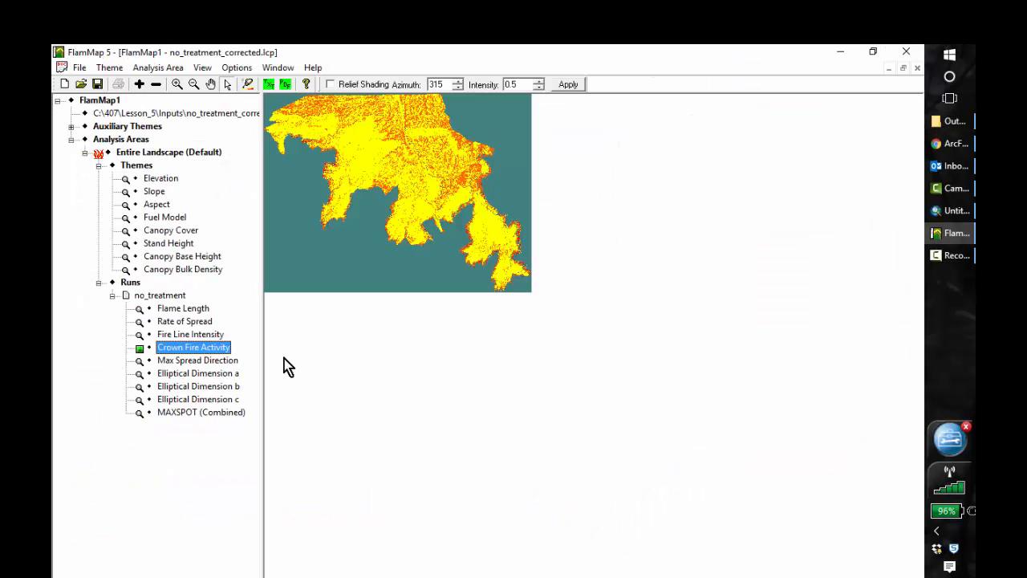
{"action": "double_click", "coordinate": [130, 282]}
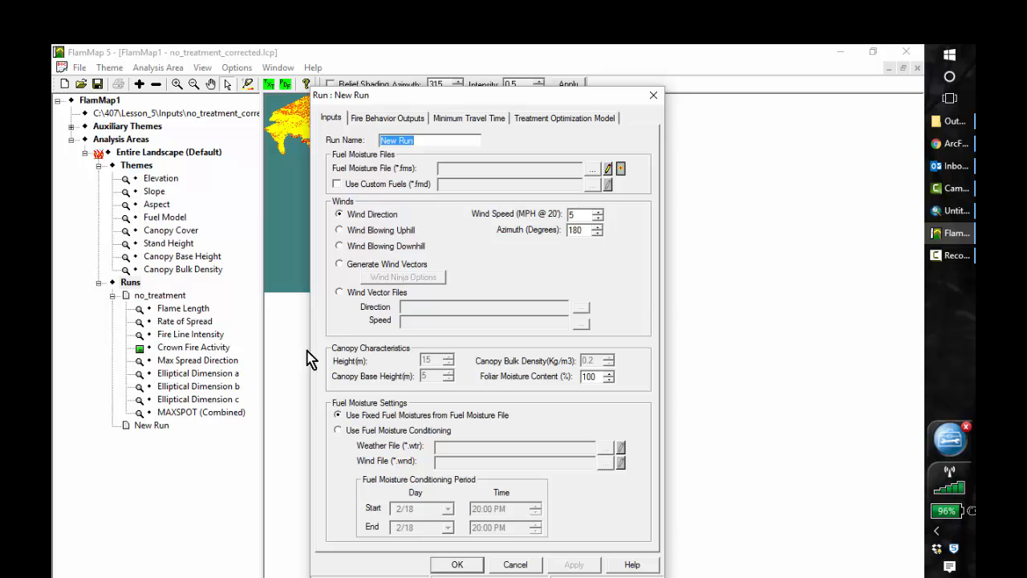
{"action": "left_click", "coordinate": [433, 142]}
{"action": "left_click_drag", "start_coordinate": [433, 143], "coordinate": [377, 147]}
{"action": "type", "text": "Slopes_completed_2014"}
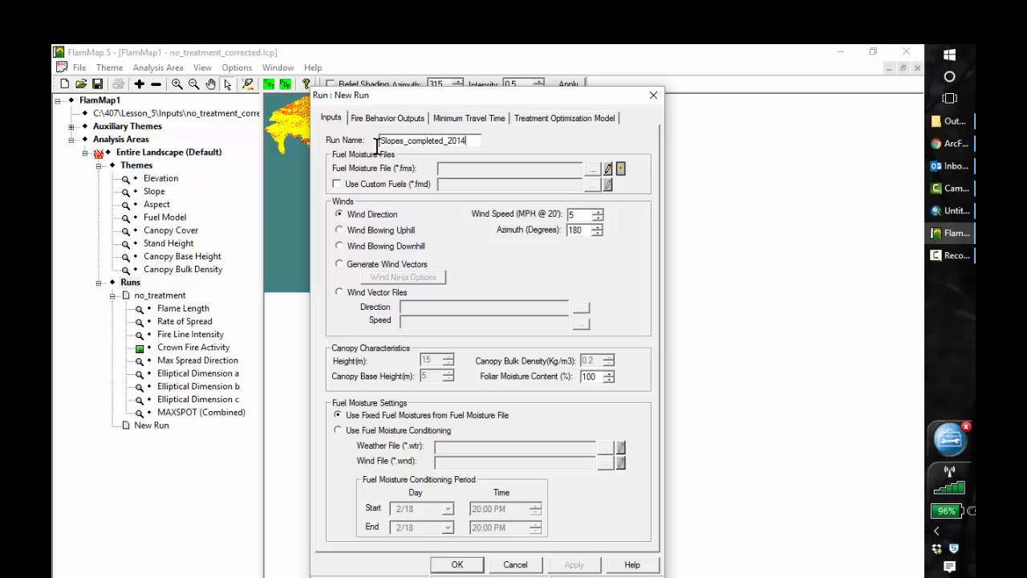
Load NR_high.fms from the Lesson_5 Inputs folder as the run's fuel moisture file.
{"action": "left_click", "coordinate": [592, 168]}
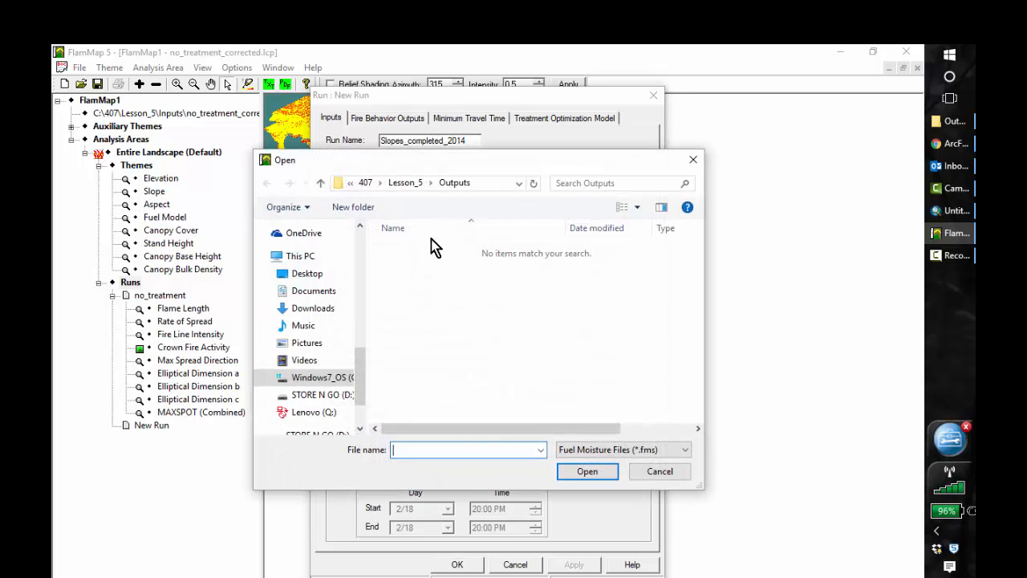
{"action": "left_click", "coordinate": [411, 184]}
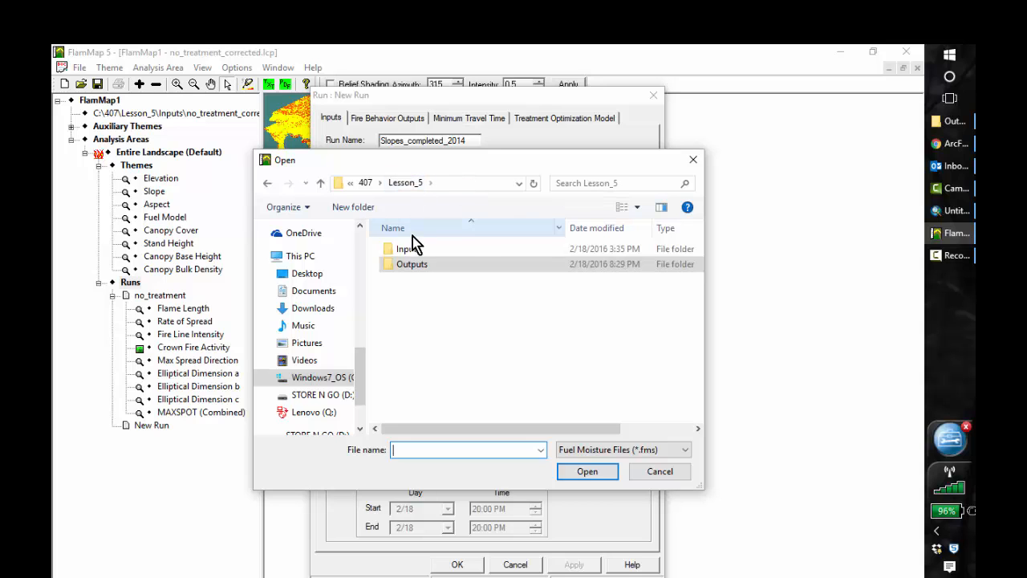
{"action": "double_click", "coordinate": [409, 252]}
{"action": "left_click", "coordinate": [419, 250]}
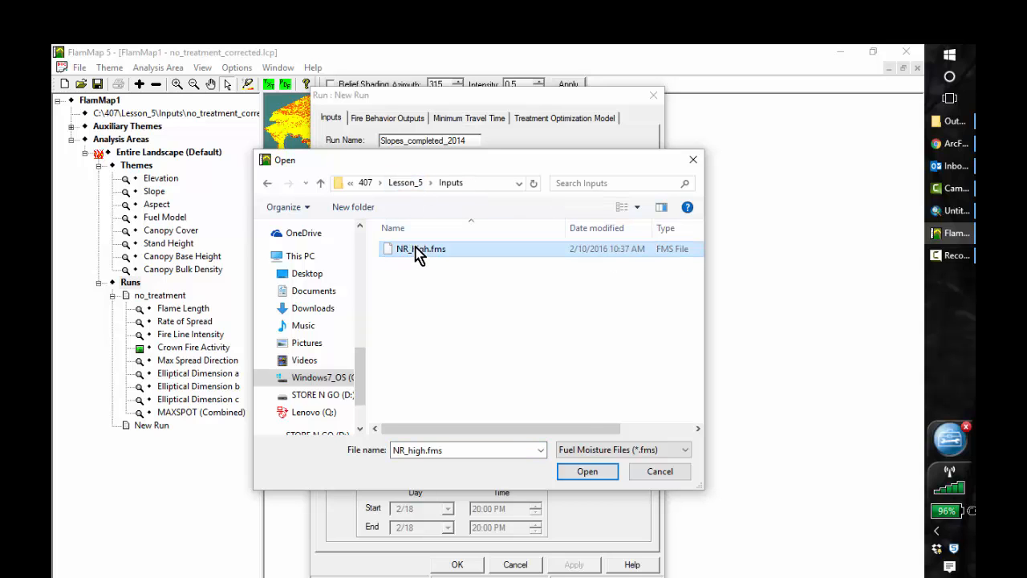
{"action": "left_click", "coordinate": [588, 474]}
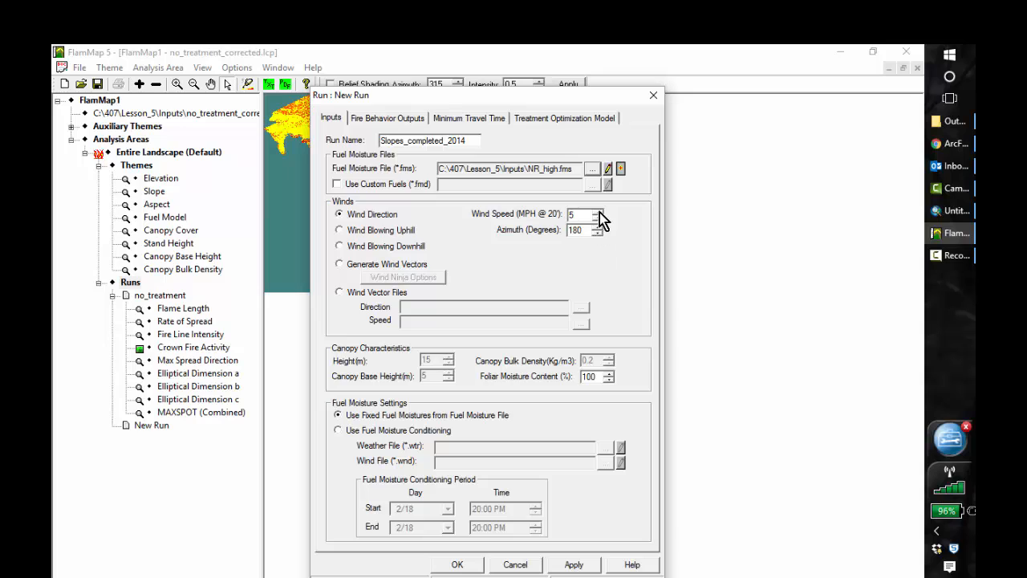
Set the run's wind speed to 6 MPH and azimuth to 230 degrees, and apply the input settings.
{"action": "left_click", "coordinate": [599, 212]}
{"action": "key", "text": "Tab"}
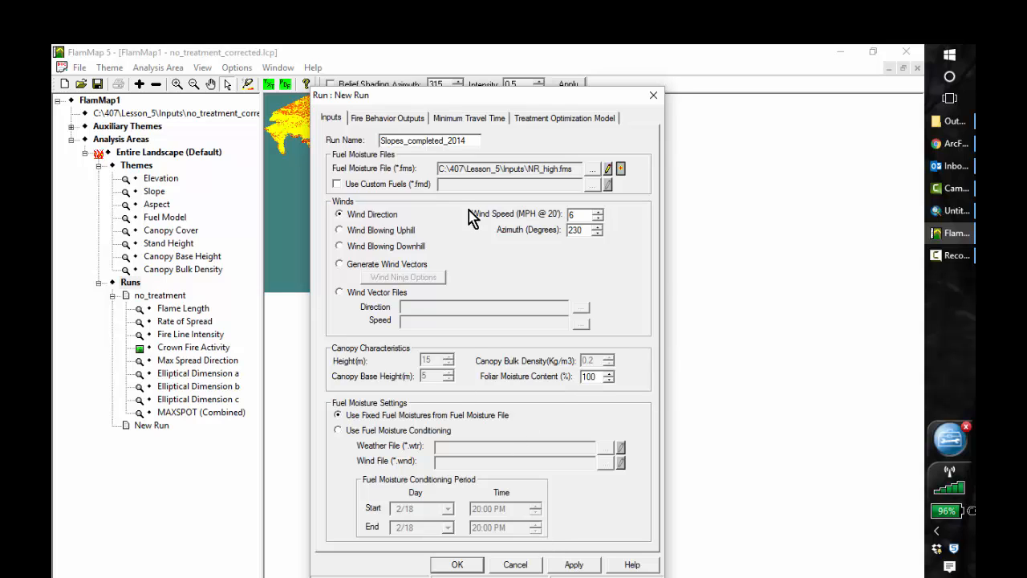
{"action": "left_click", "coordinate": [576, 564]}
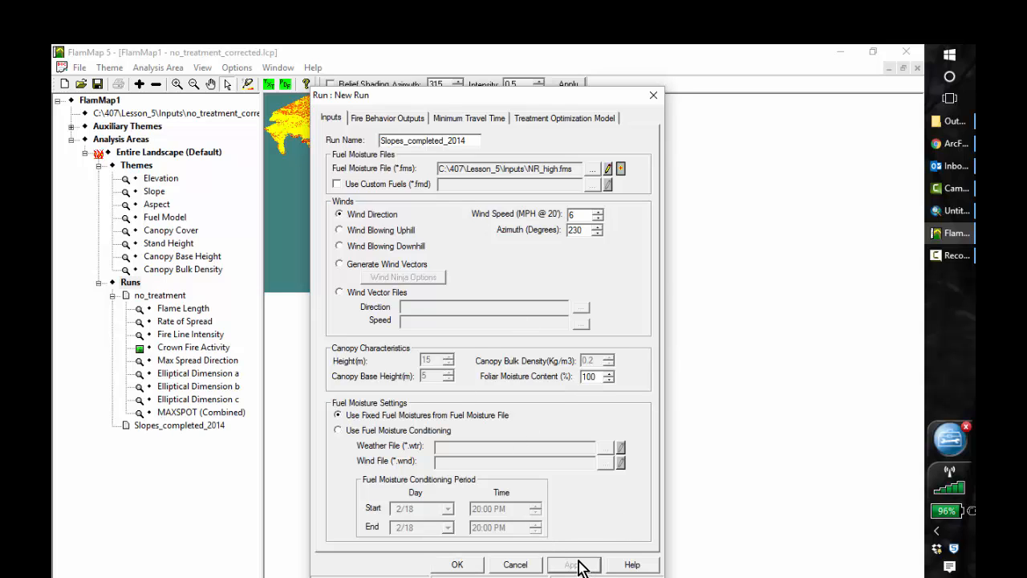
Run basic fire behavior with Fireline Intensity, Rate of Spread, Flame Length and Crown Fire Activity outputs, and expand the Slopes_completed_2014 run.
{"action": "left_click", "coordinate": [387, 120]}
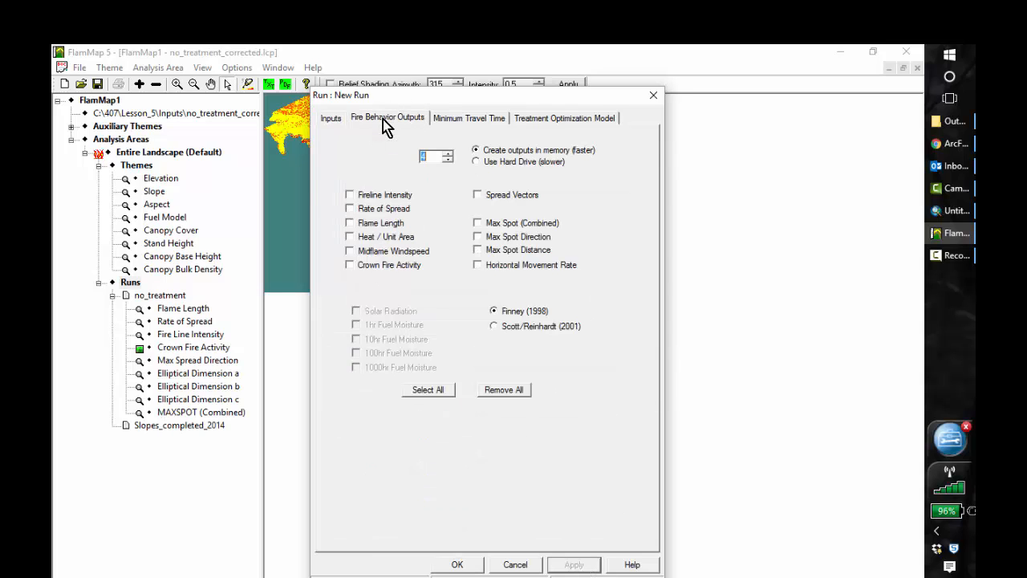
{"action": "left_click", "coordinate": [349, 195]}
{"action": "left_click", "coordinate": [350, 209]}
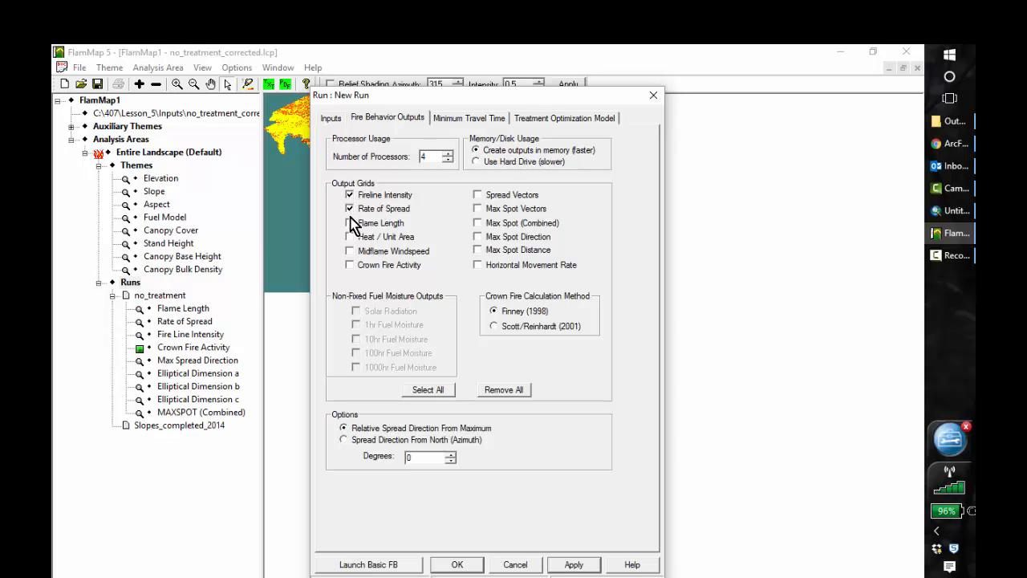
{"action": "left_click", "coordinate": [349, 222]}
{"action": "left_click", "coordinate": [576, 564]}
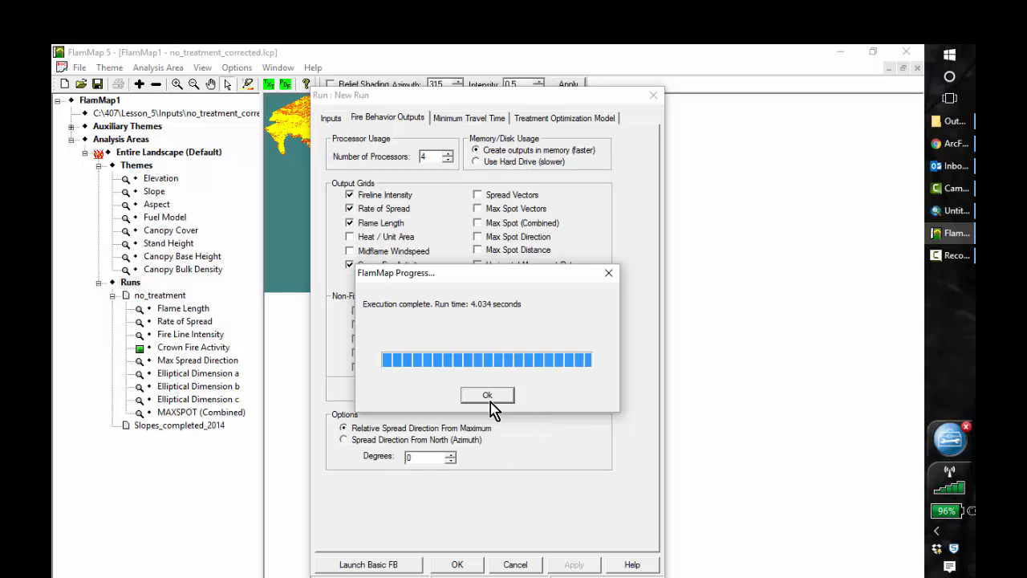
{"action": "left_click", "coordinate": [487, 396]}
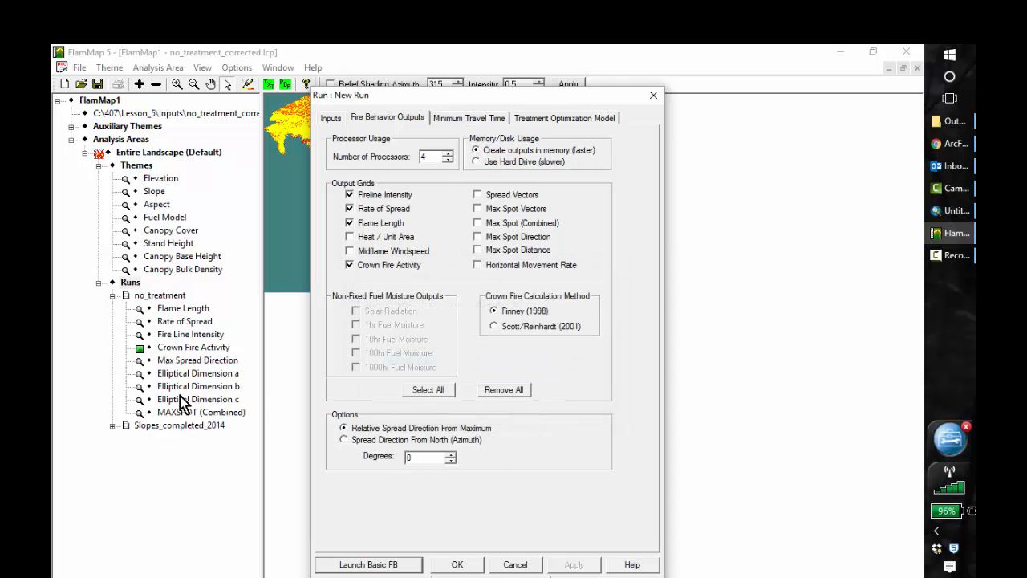
{"action": "left_click", "coordinate": [656, 96]}
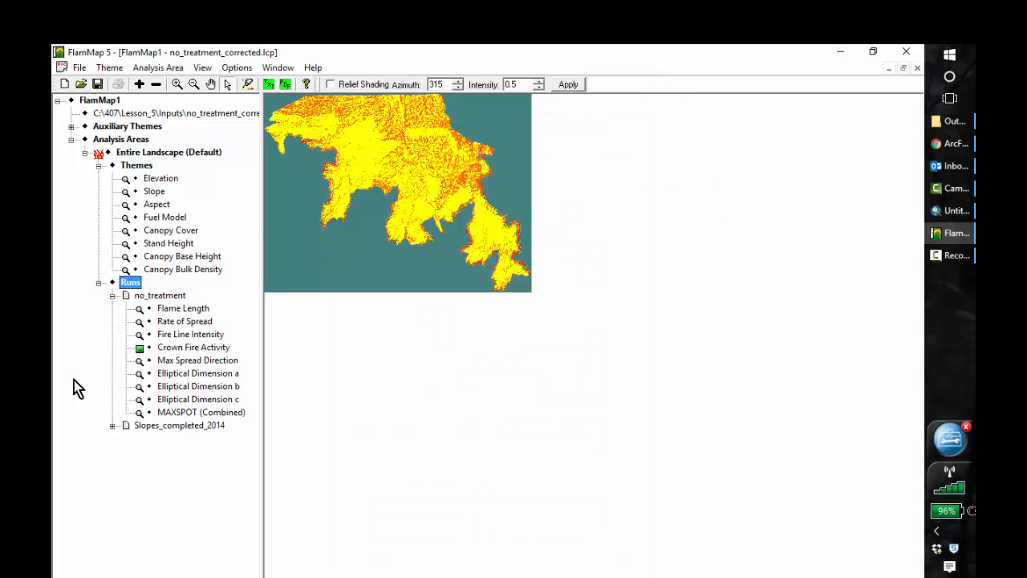
{"action": "left_click", "coordinate": [112, 425]}
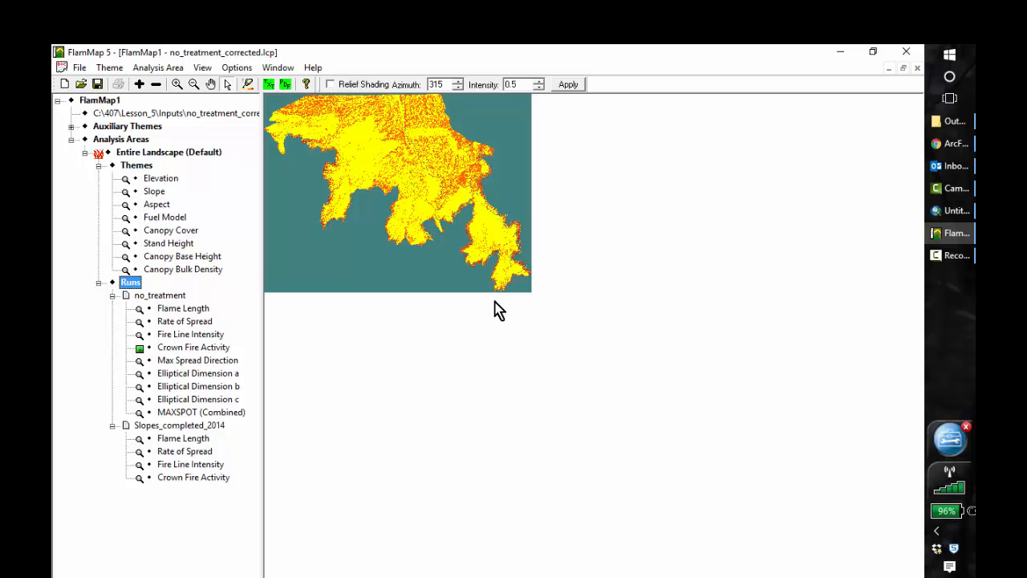
{"action": "right_click", "coordinate": [184, 439]}
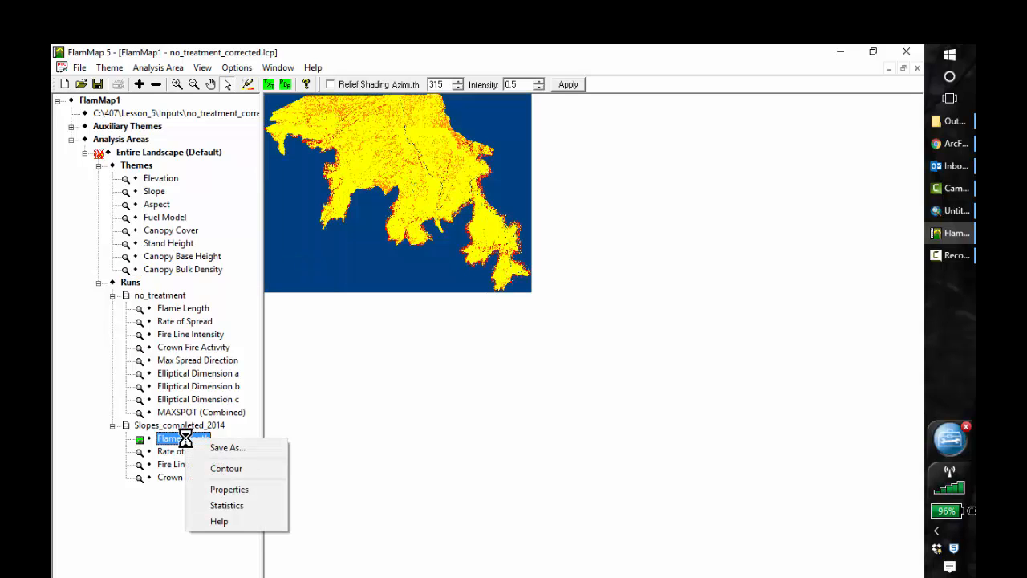
{"action": "left_click", "coordinate": [220, 447]}
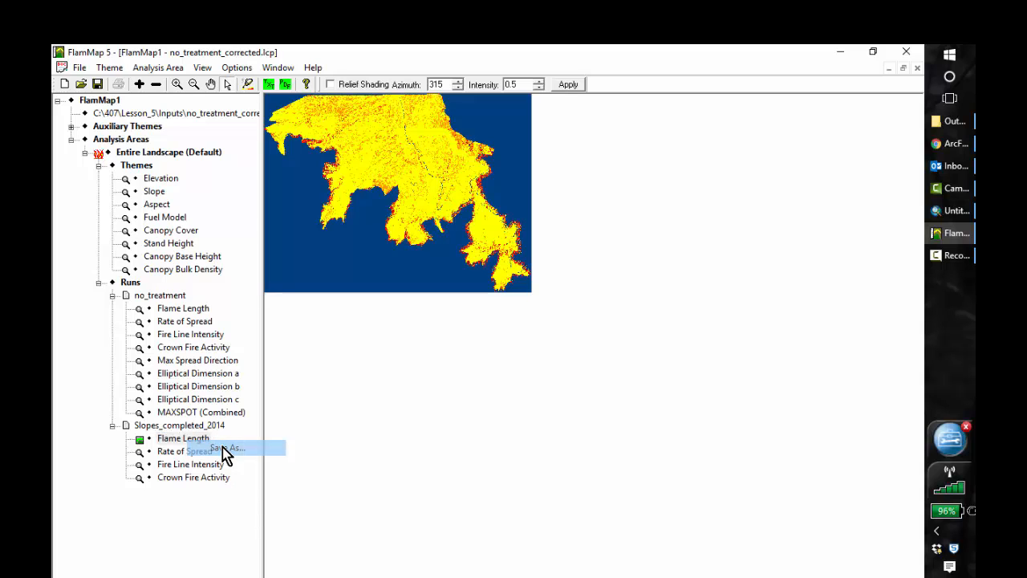
{"action": "type", "text": "sl"}
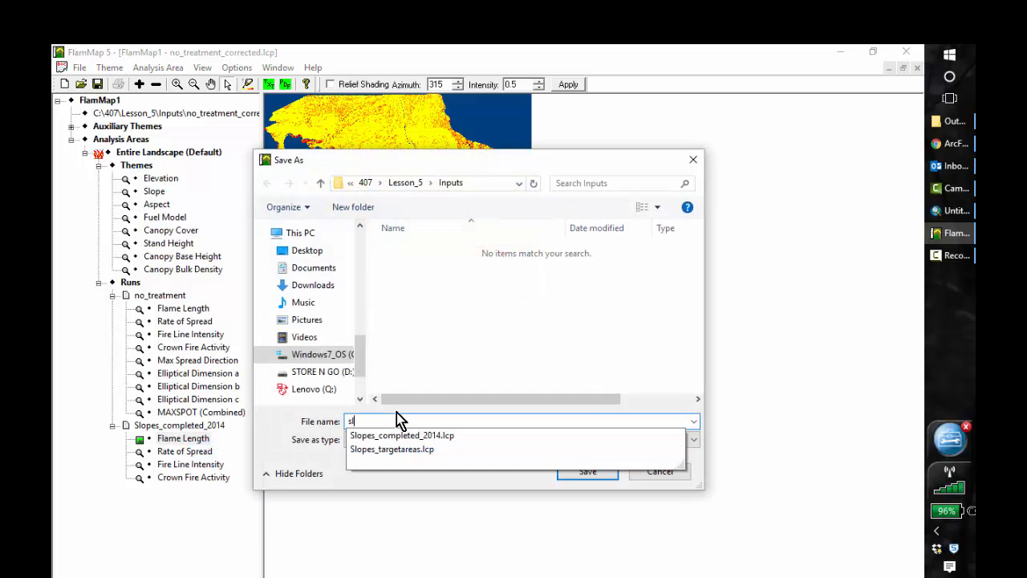
{"action": "type", "text": "_14_fl"}
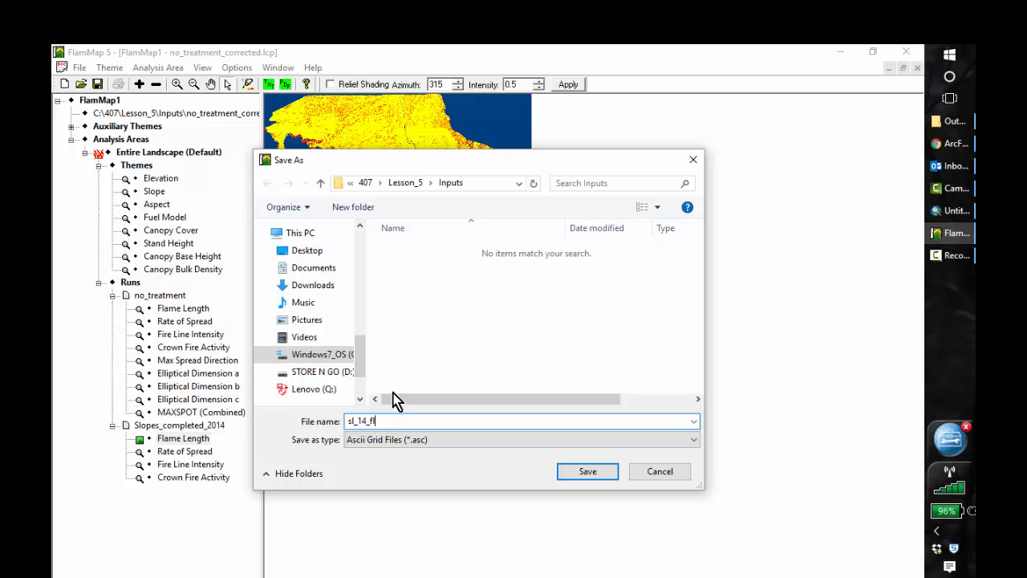
{"action": "left_click", "coordinate": [403, 184]}
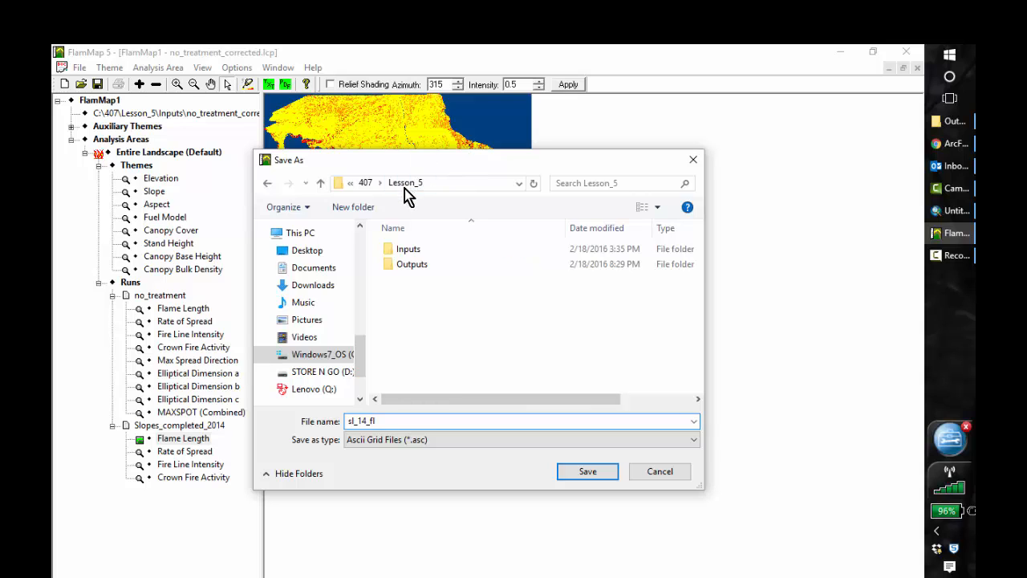
{"action": "double_click", "coordinate": [397, 265]}
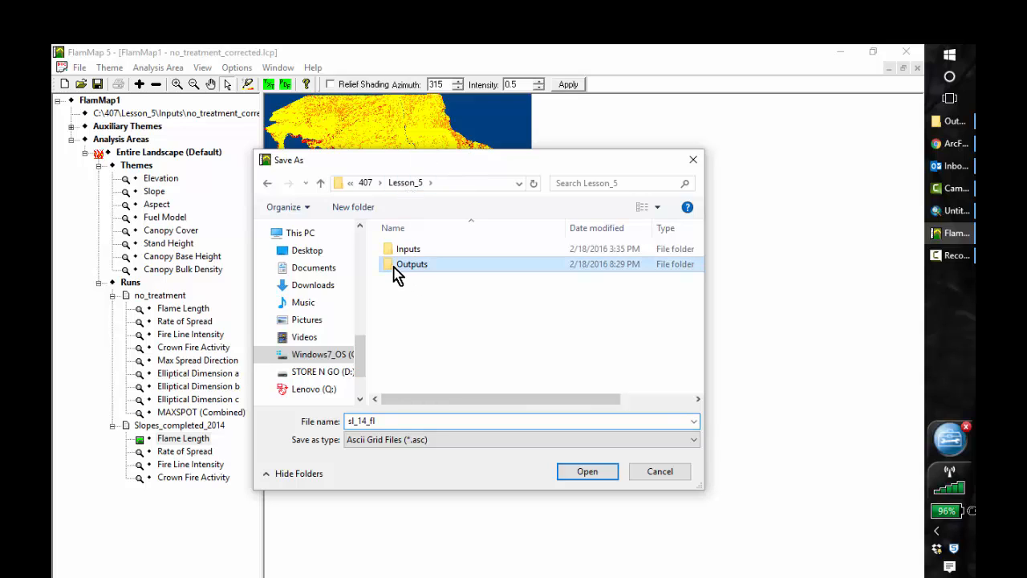
{"action": "double_click", "coordinate": [383, 421]}
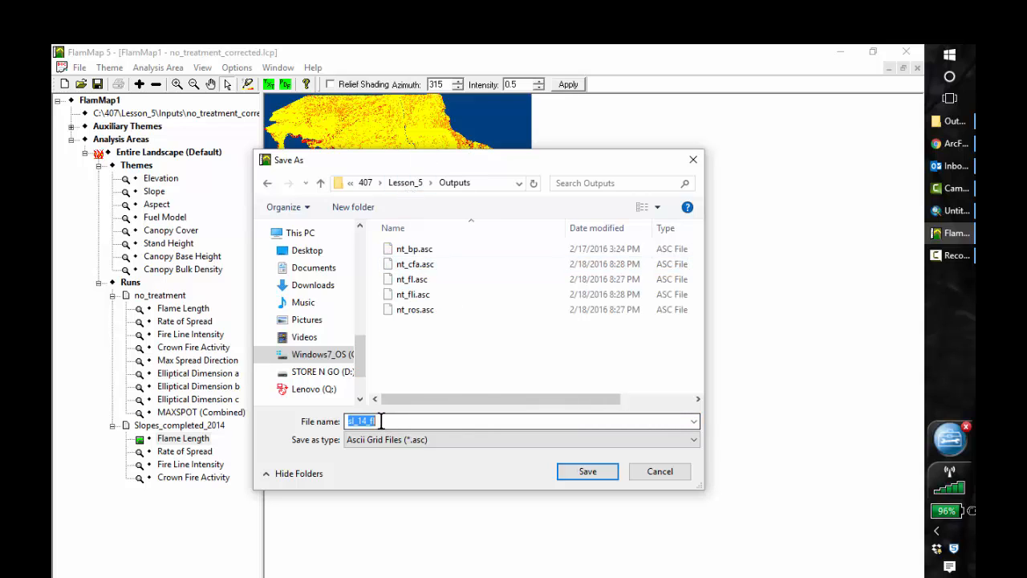
{"action": "left_click", "coordinate": [660, 472]}
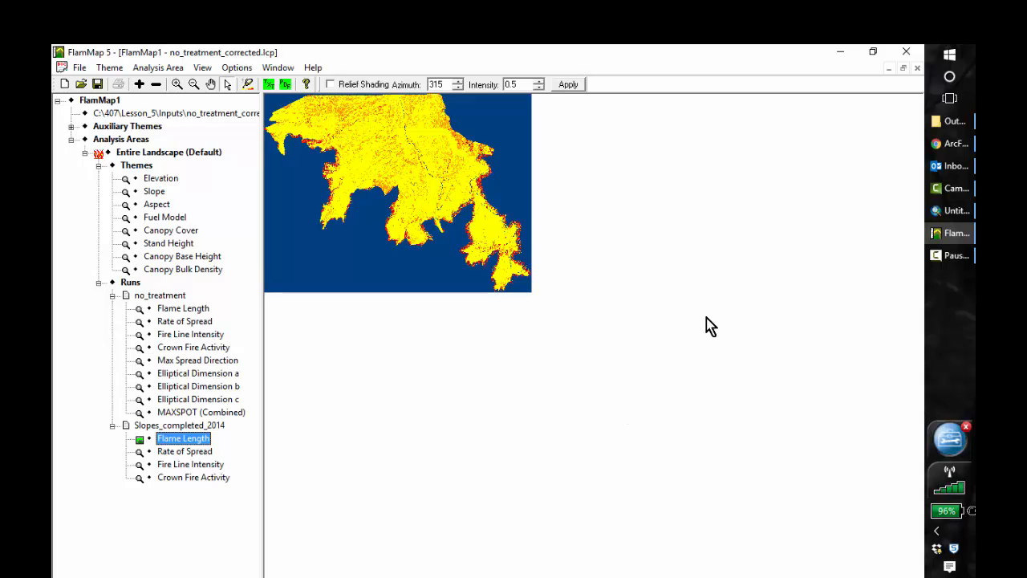
Switch to File Explorer and review the nt, sl_14 and sl_ta output files in the Lesson_5 Outputs folder.
{"action": "left_click", "coordinate": [953, 121]}
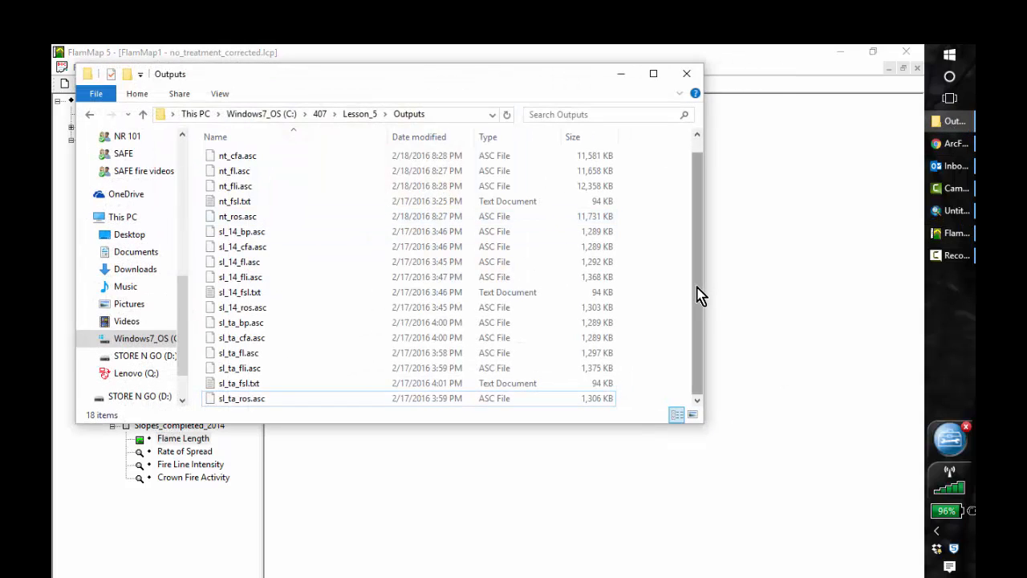
{"action": "scroll", "coordinate": [698, 291], "scroll_direction": "up", "scroll_amount": 1}
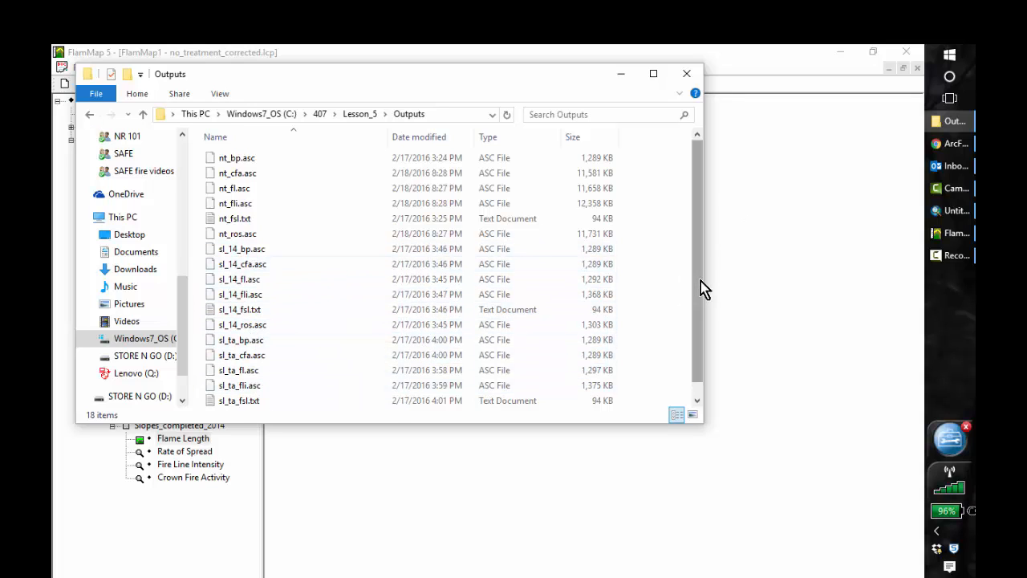
{"action": "left_click_drag", "start_coordinate": [699, 286], "coordinate": [692, 265]}
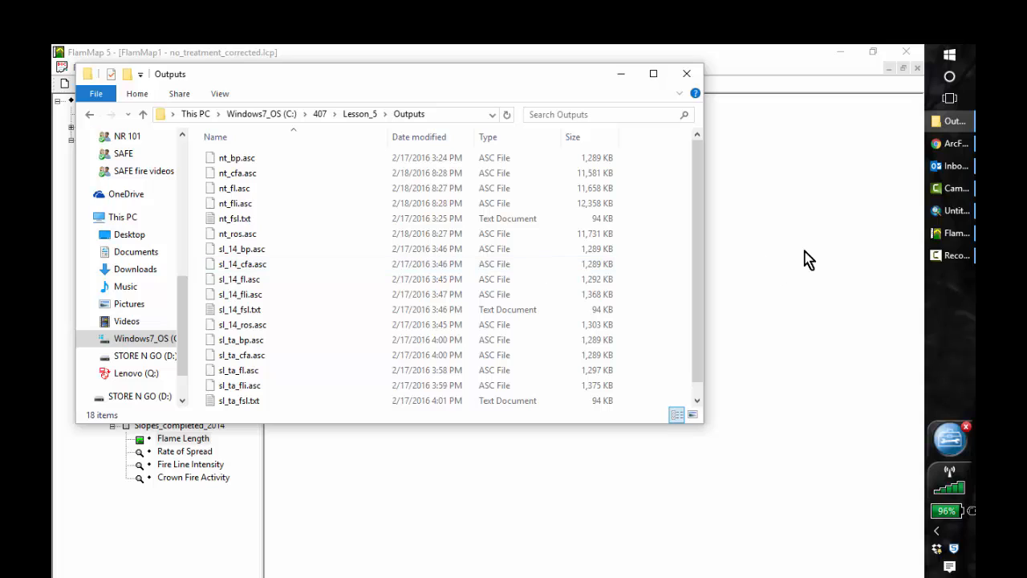
Switch to the ArcFuels help in Chrome and read the exercise list on the page about analyzing the effects/effectiveness of the treatment alternatives.
{"action": "mouse_move", "coordinate": [949, 157]}
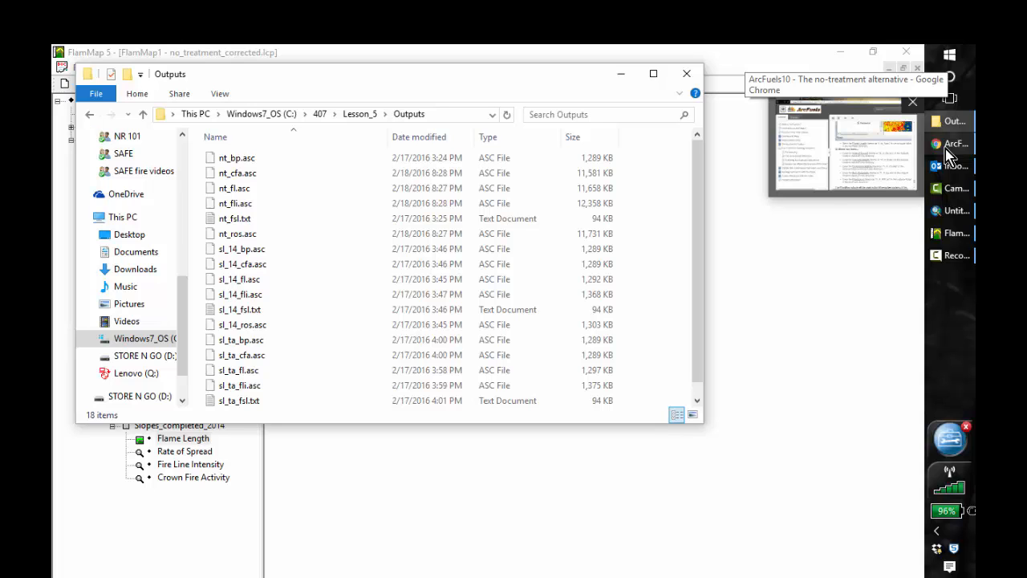
{"action": "left_click", "coordinate": [947, 151]}
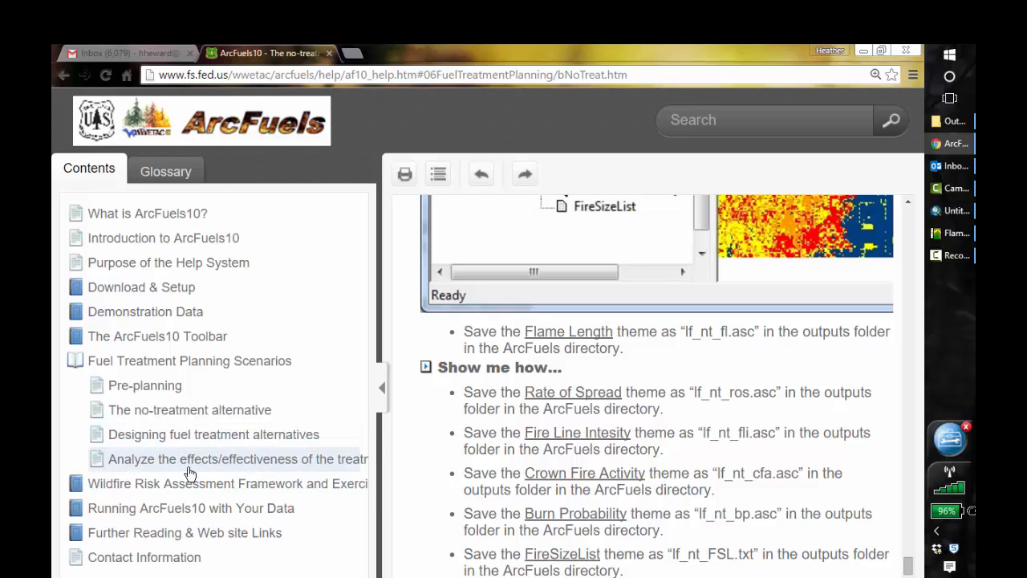
{"action": "left_click", "coordinate": [264, 465]}
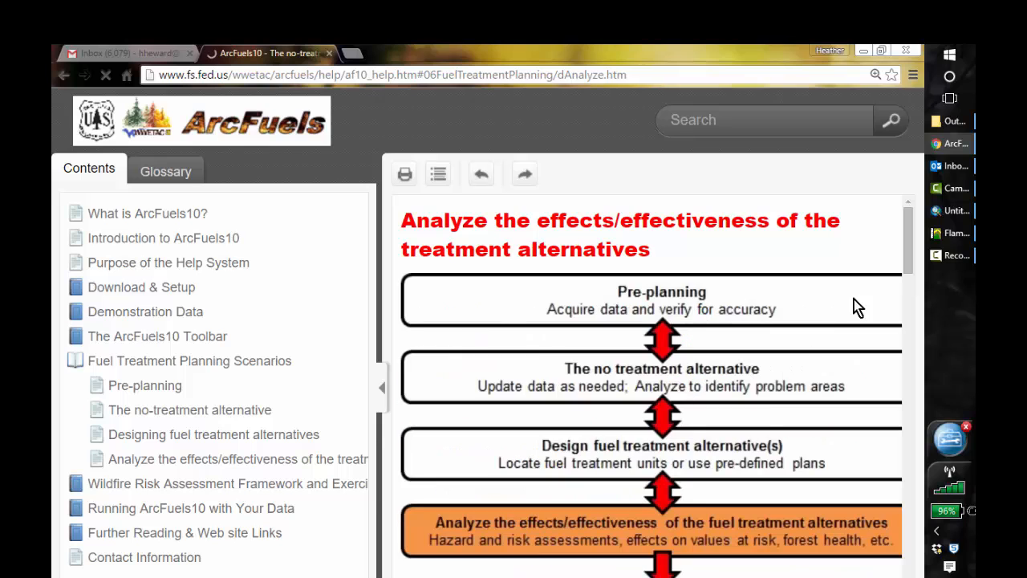
{"action": "left_click_drag", "start_coordinate": [911, 258], "coordinate": [918, 343]}
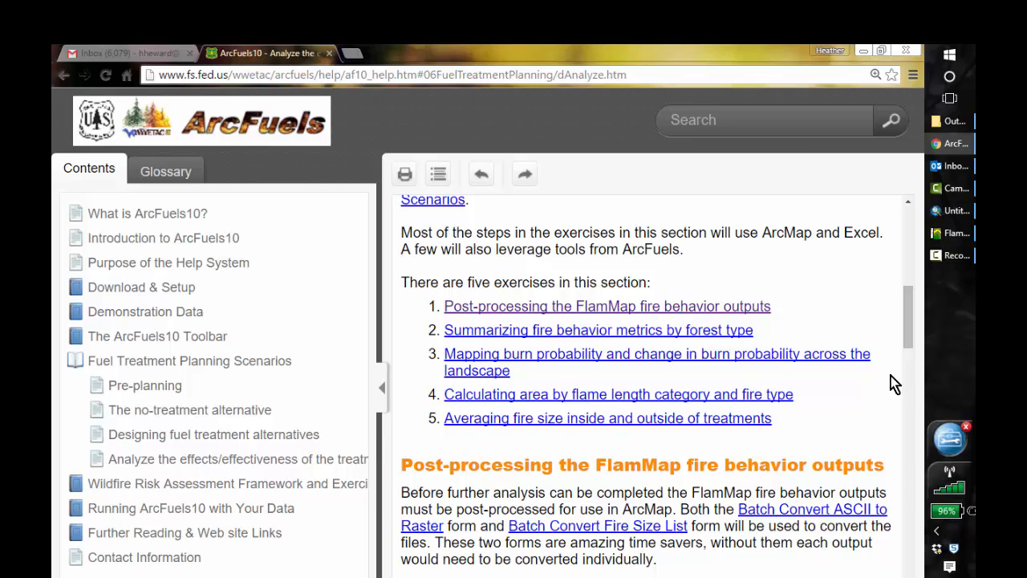
Expand the exercise on post-processing the FlamMap fire behavior outputs and read Step 1 on batch converting ASCII files to rasters.
{"action": "left_click_drag", "start_coordinate": [909, 330], "coordinate": [909, 360]}
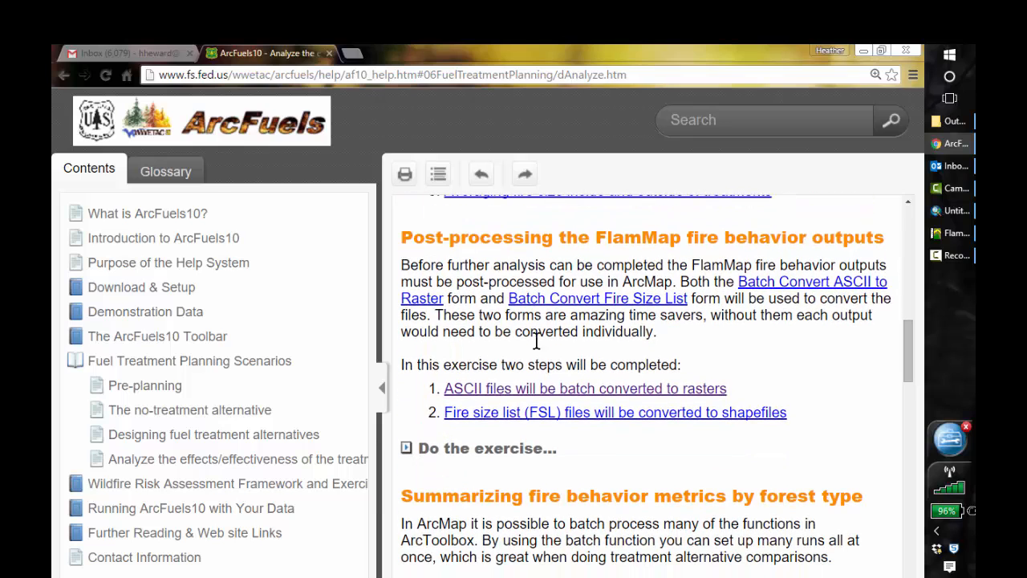
{"action": "left_click", "coordinate": [436, 457]}
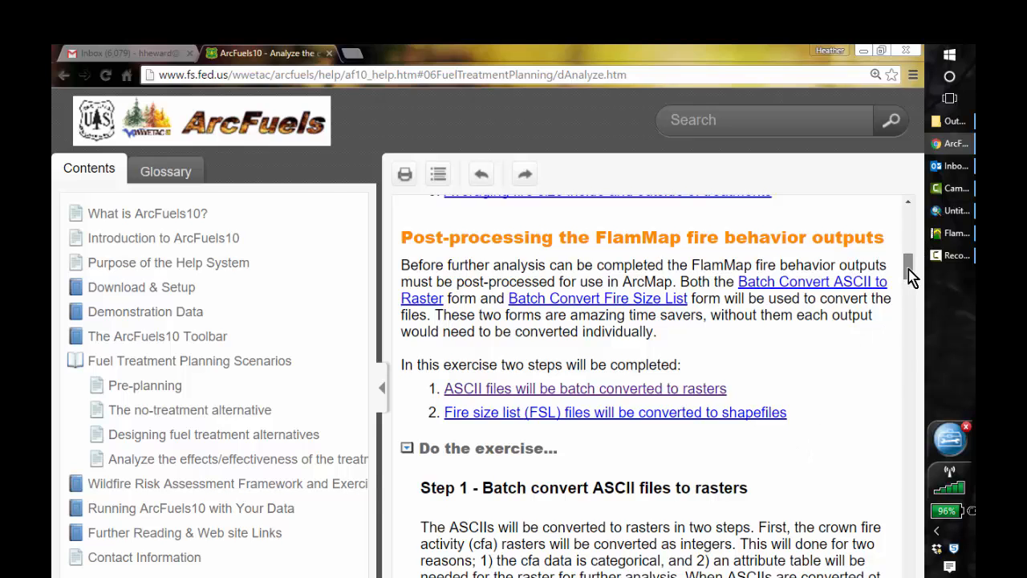
{"action": "left_click_drag", "start_coordinate": [908, 270], "coordinate": [909, 285]}
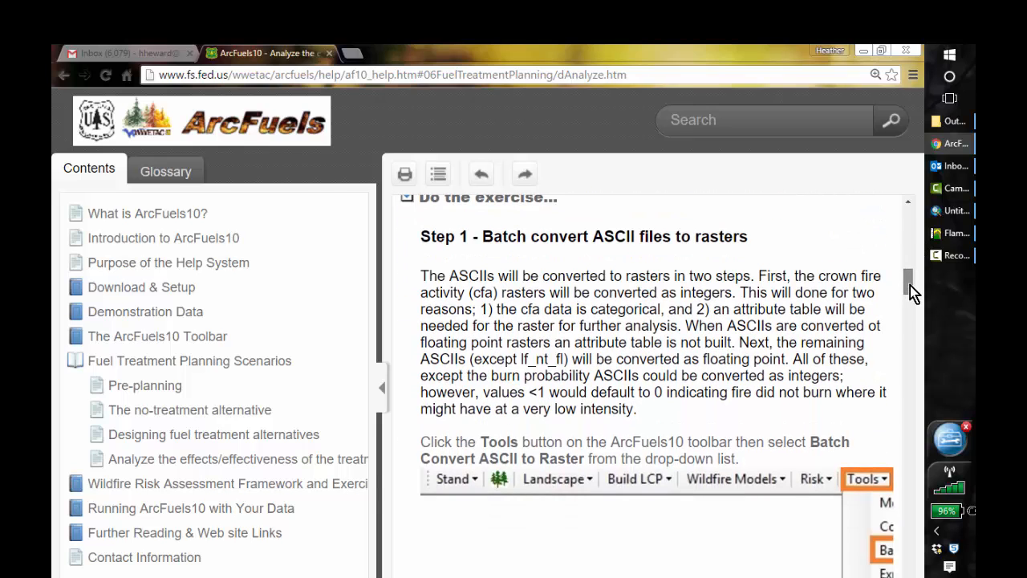
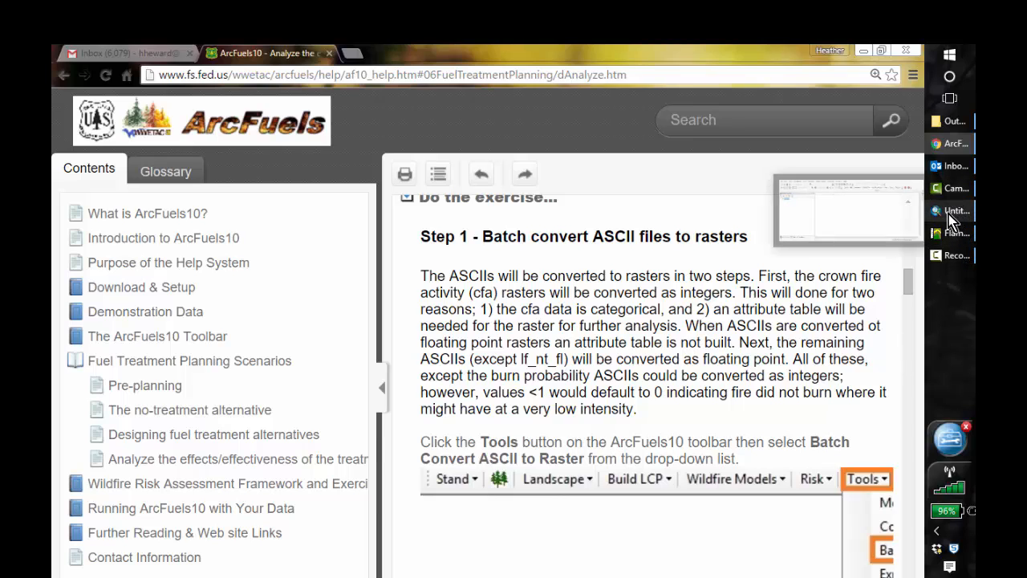
{"action": "scroll", "coordinate": [909, 296], "scroll_direction": "down", "scroll_amount": 1}
{"action": "left_click_drag", "start_coordinate": [909, 296], "coordinate": [911, 314]}
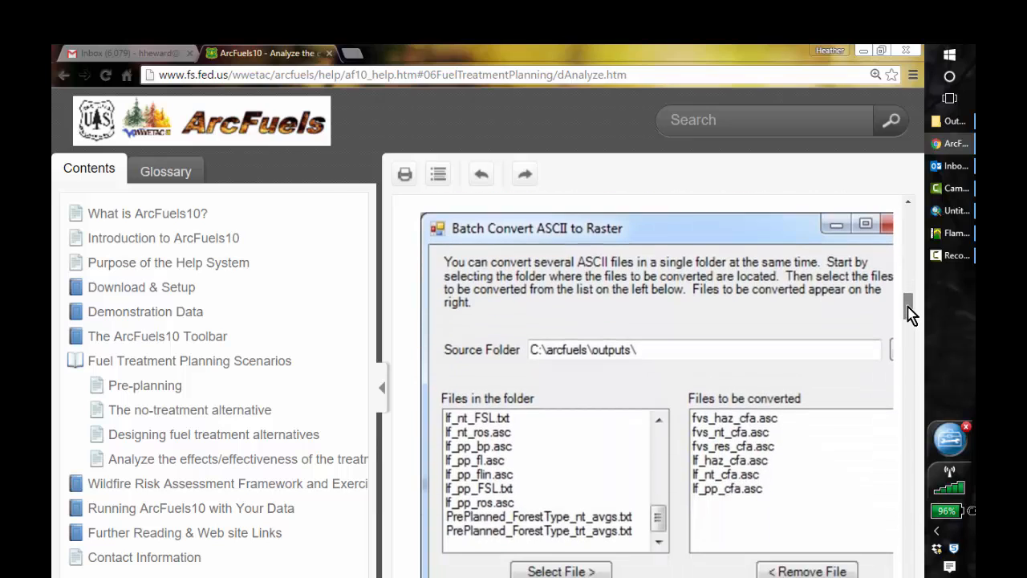
Switch to ArcMap and add the NorthRimFires_2012_2015 layer from the FireHistory dataset of Grand_Canyon_Fire_Data.gdb in the GrandCanyonData folder.
{"action": "left_click", "coordinate": [954, 210]}
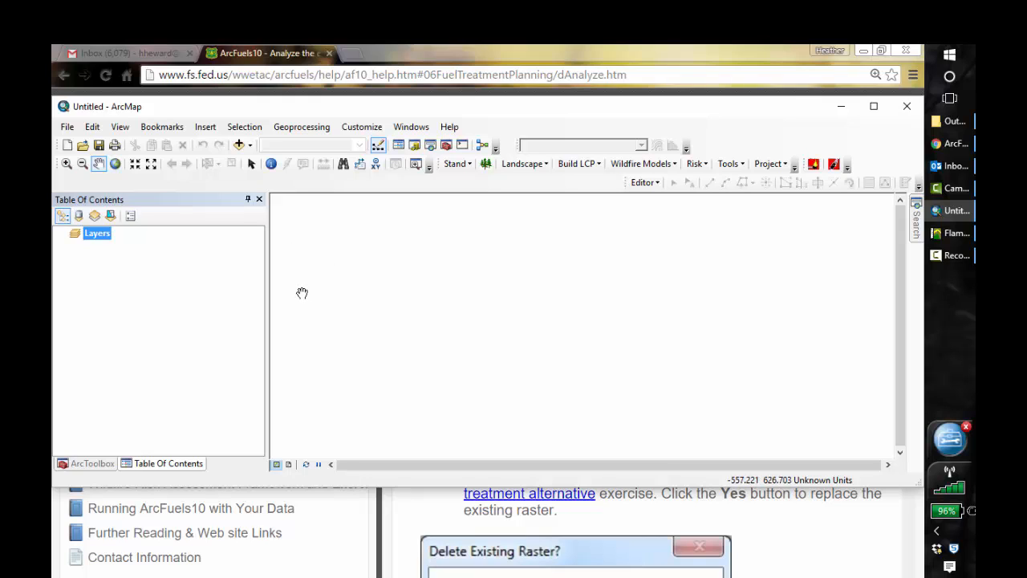
{"action": "left_click", "coordinate": [243, 148]}
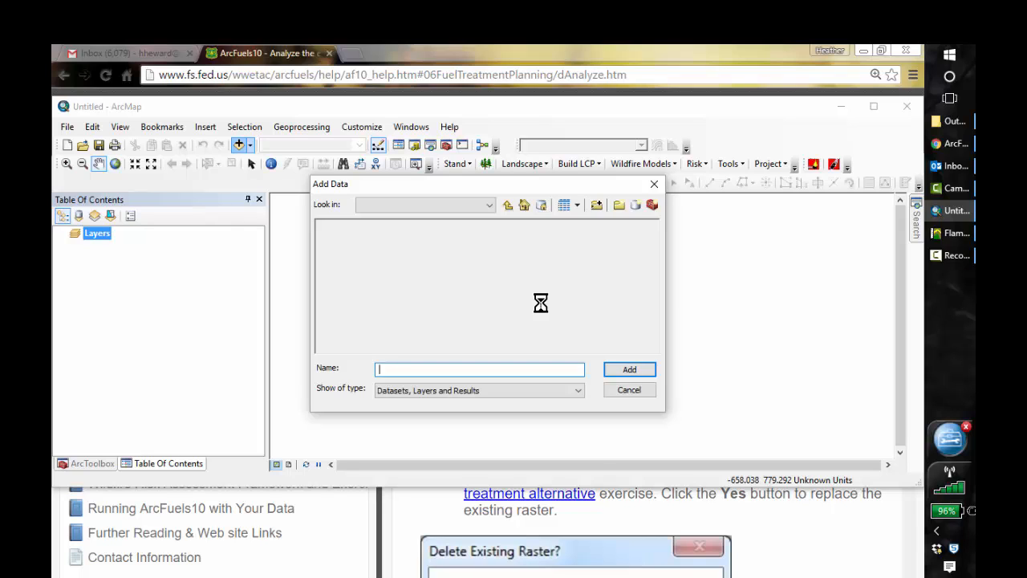
{"action": "left_click", "coordinate": [508, 205]}
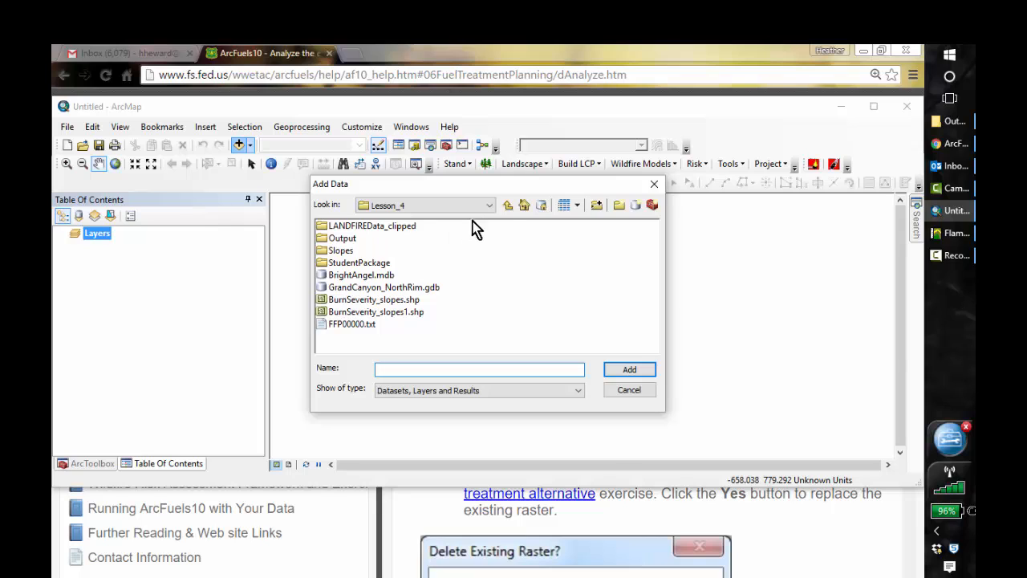
{"action": "left_click", "coordinate": [508, 205]}
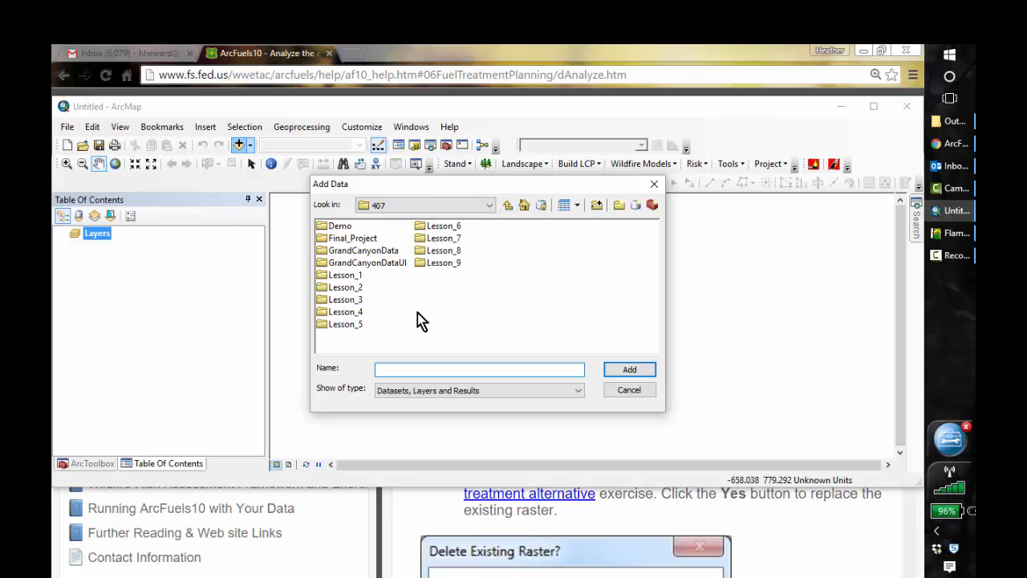
{"action": "double_click", "coordinate": [341, 251]}
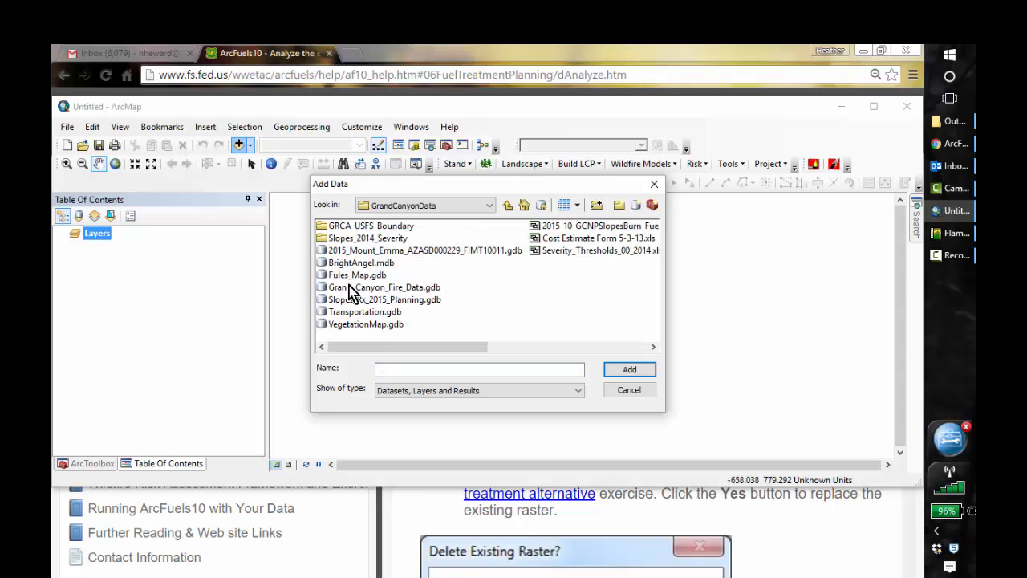
{"action": "double_click", "coordinate": [354, 288]}
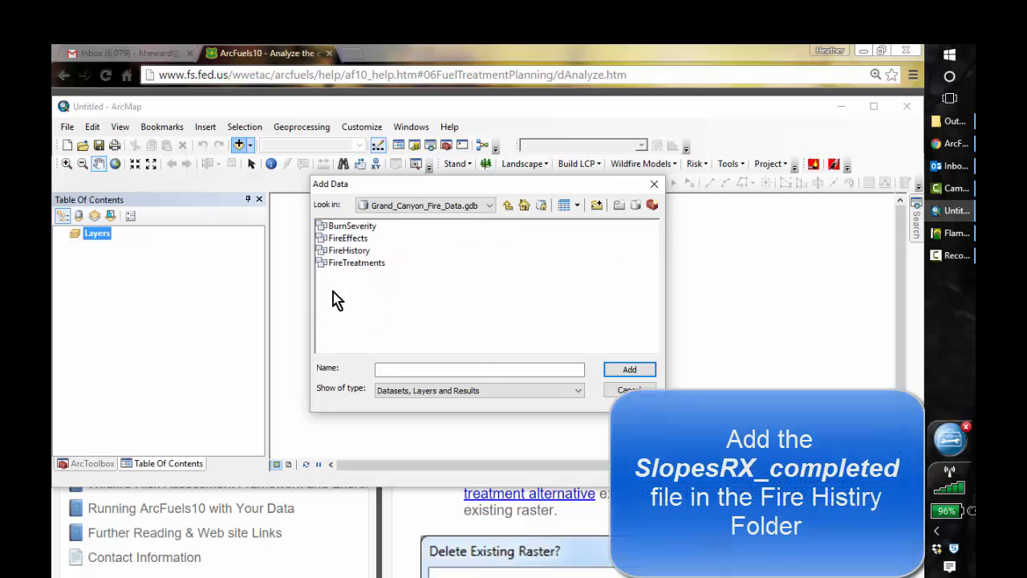
{"action": "double_click", "coordinate": [345, 251]}
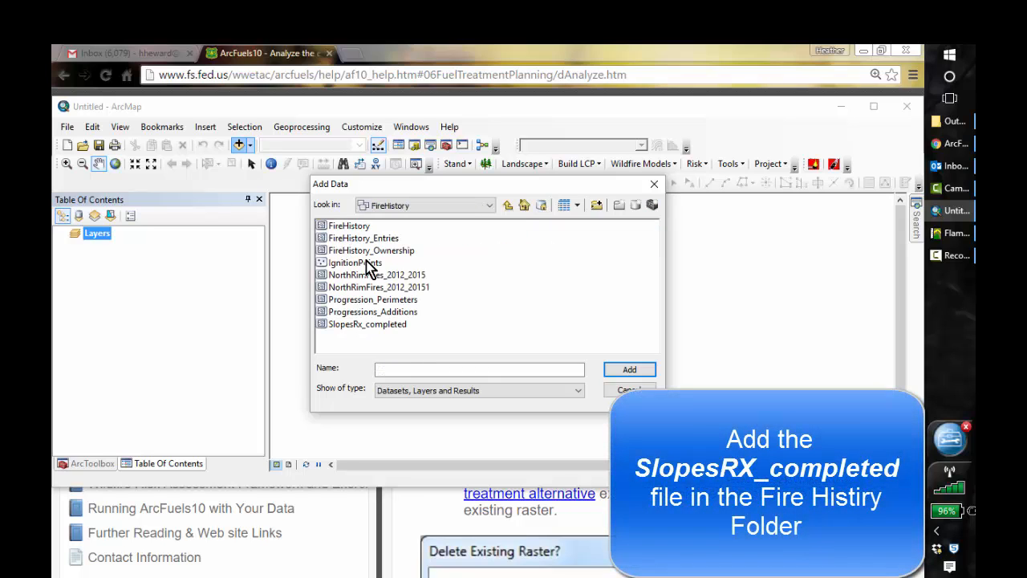
{"action": "left_click", "coordinate": [382, 276]}
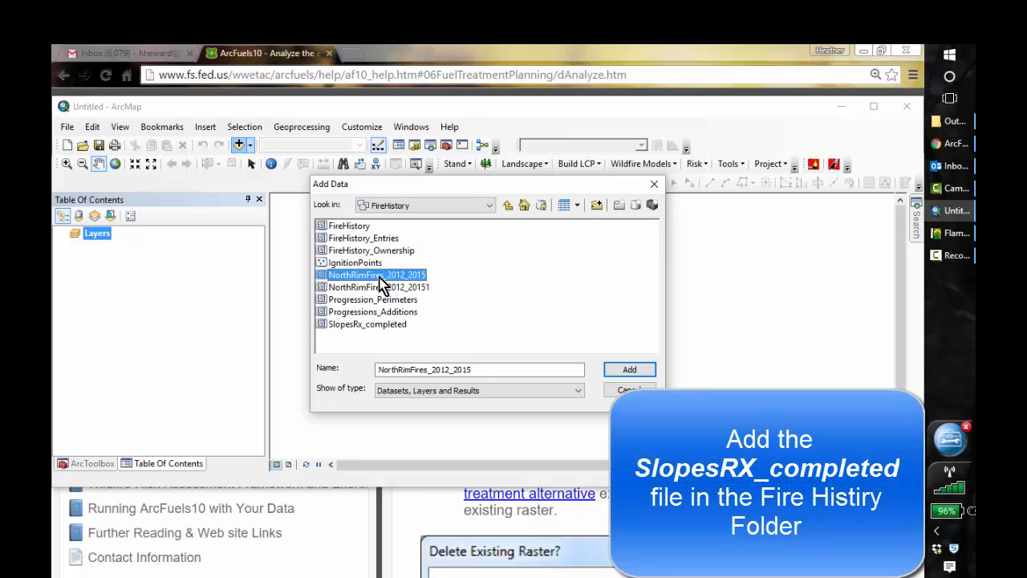
{"action": "left_click", "coordinate": [631, 370]}
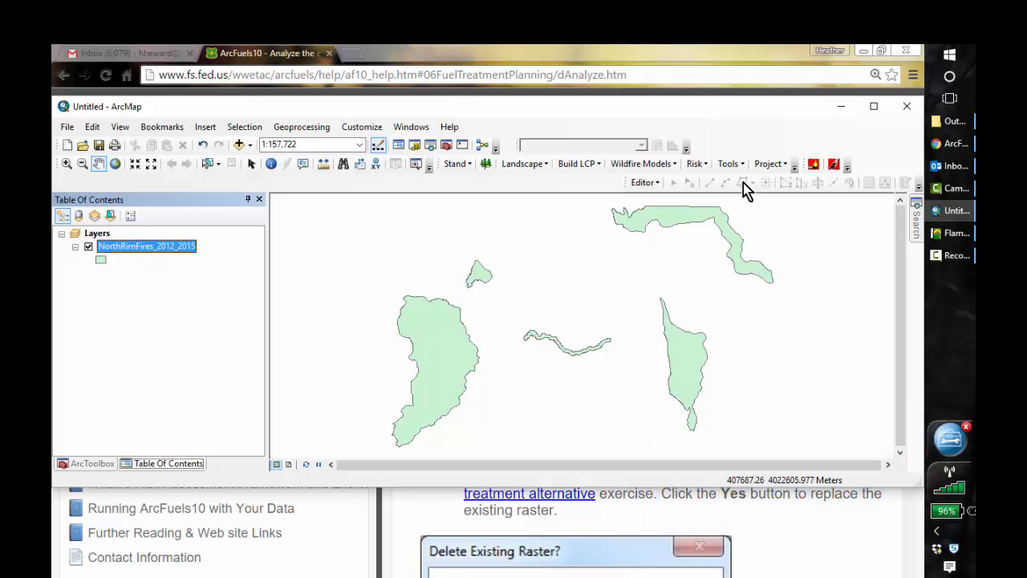
Start ArcFuels' Batch Convert ASCII to Raster and set the source folder to C:\407\Lesson_5\Outputs.
{"action": "left_click", "coordinate": [731, 164]}
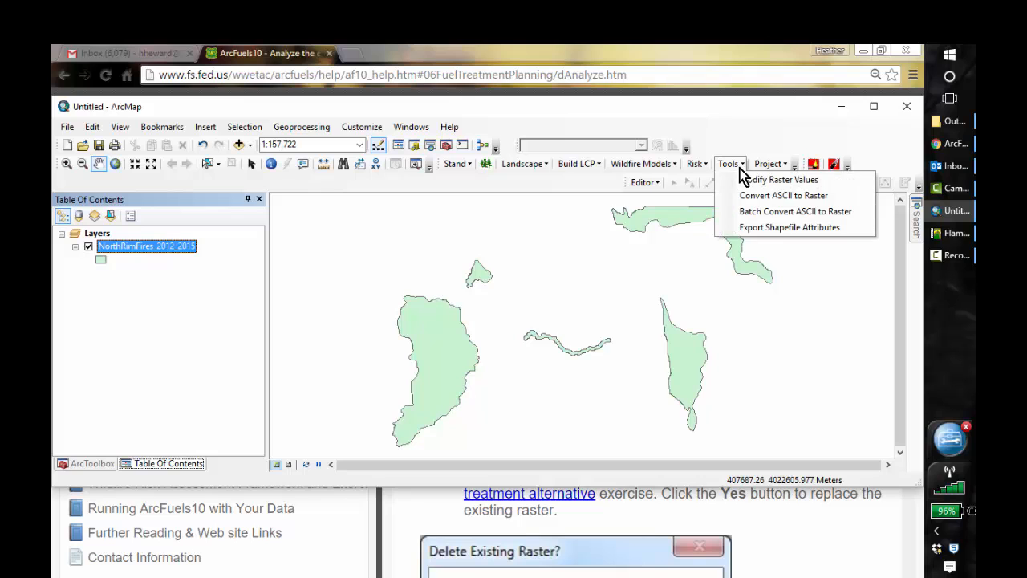
{"action": "left_click", "coordinate": [792, 215]}
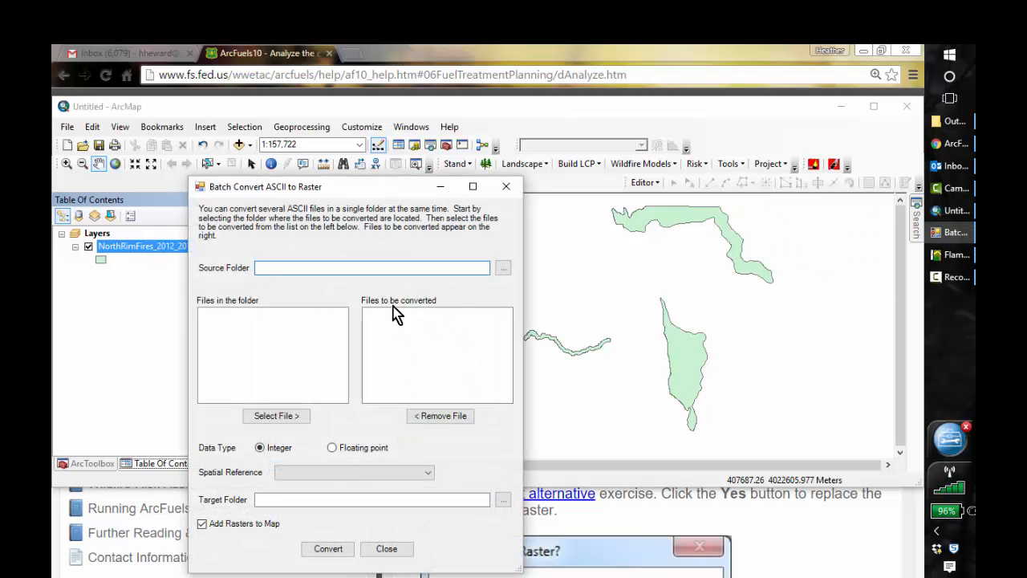
{"action": "left_click", "coordinate": [503, 267]}
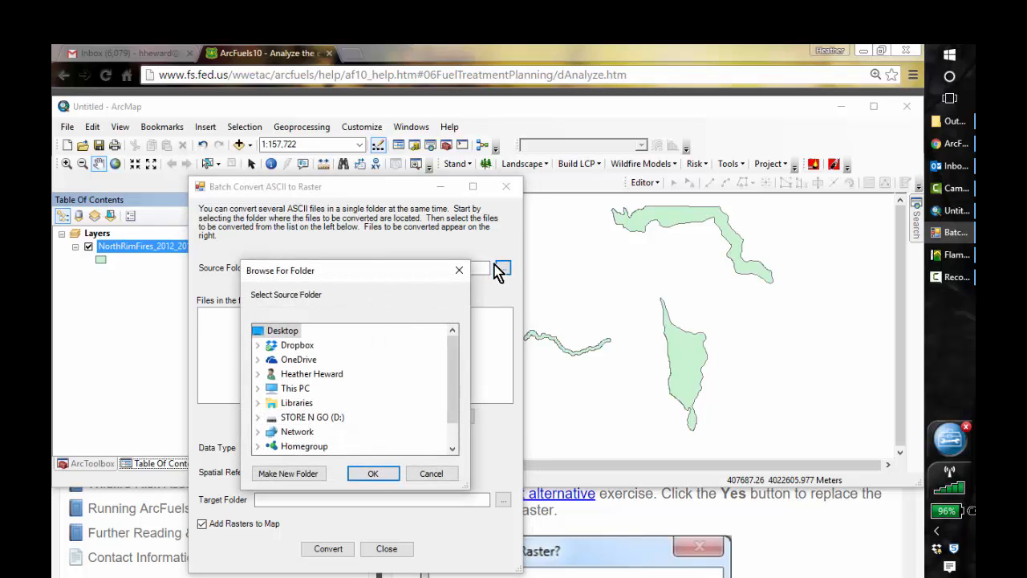
{"action": "left_click_drag", "start_coordinate": [460, 391], "coordinate": [452, 413]}
{"action": "left_click", "coordinate": [258, 374]}
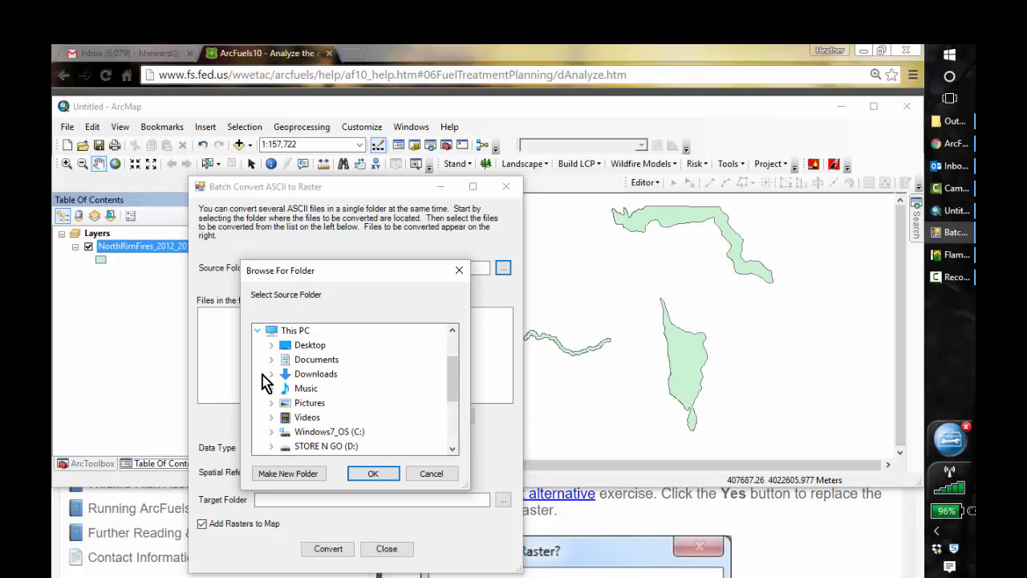
{"action": "double_click", "coordinate": [330, 432]}
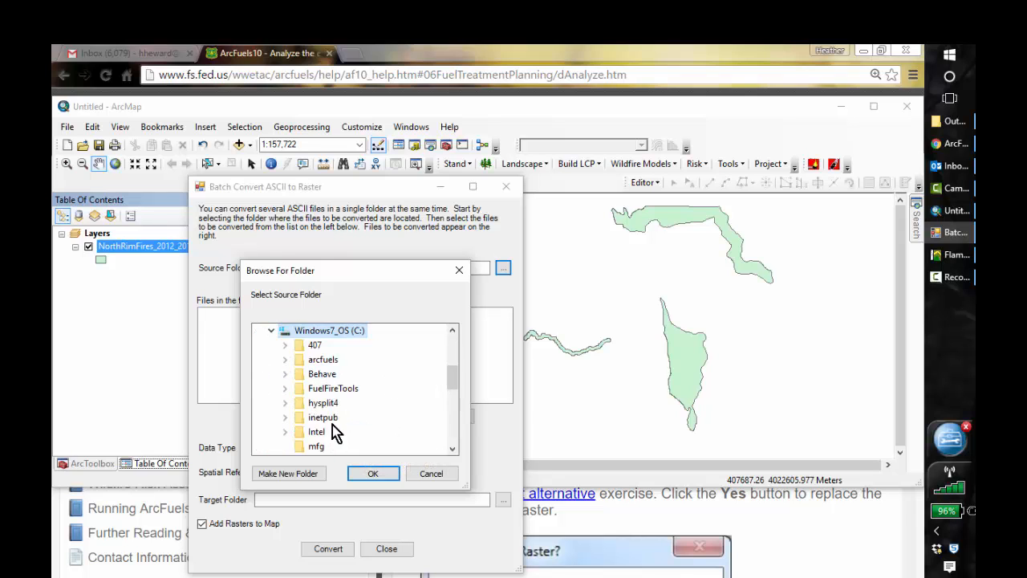
{"action": "double_click", "coordinate": [297, 346]}
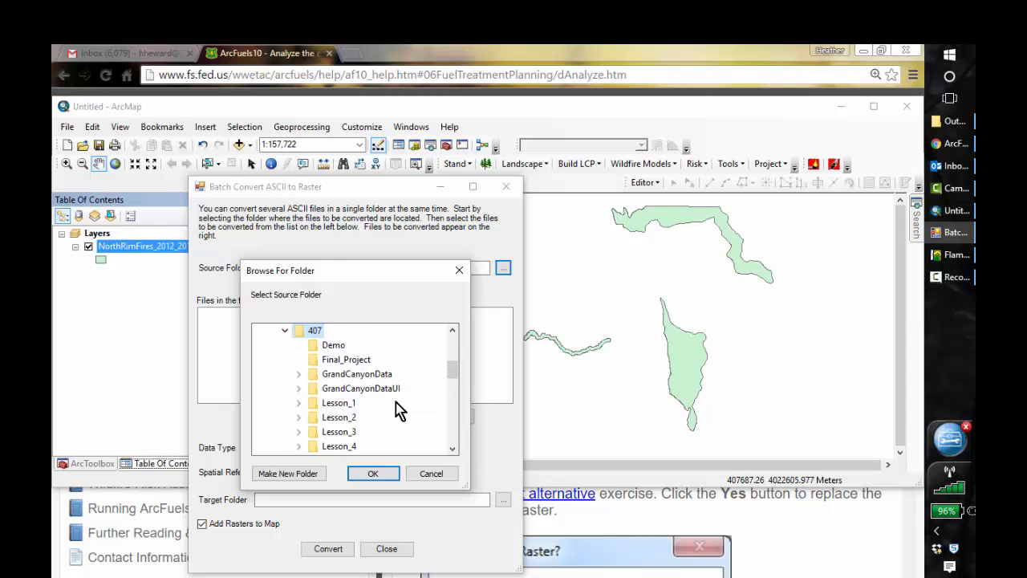
{"action": "left_click", "coordinate": [454, 449]}
{"action": "left_click", "coordinate": [453, 448]}
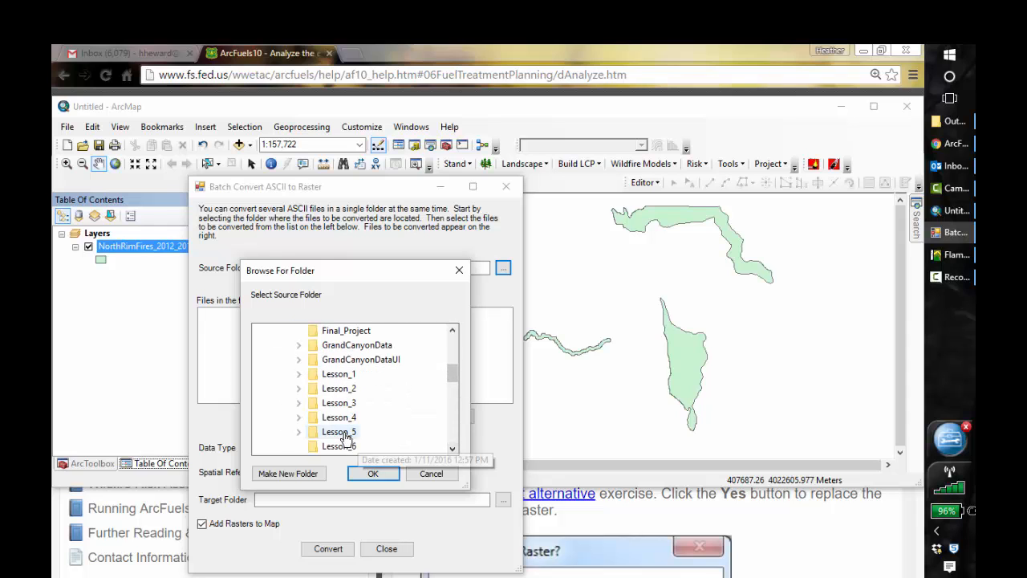
{"action": "double_click", "coordinate": [338, 431]}
{"action": "left_click", "coordinate": [347, 446]}
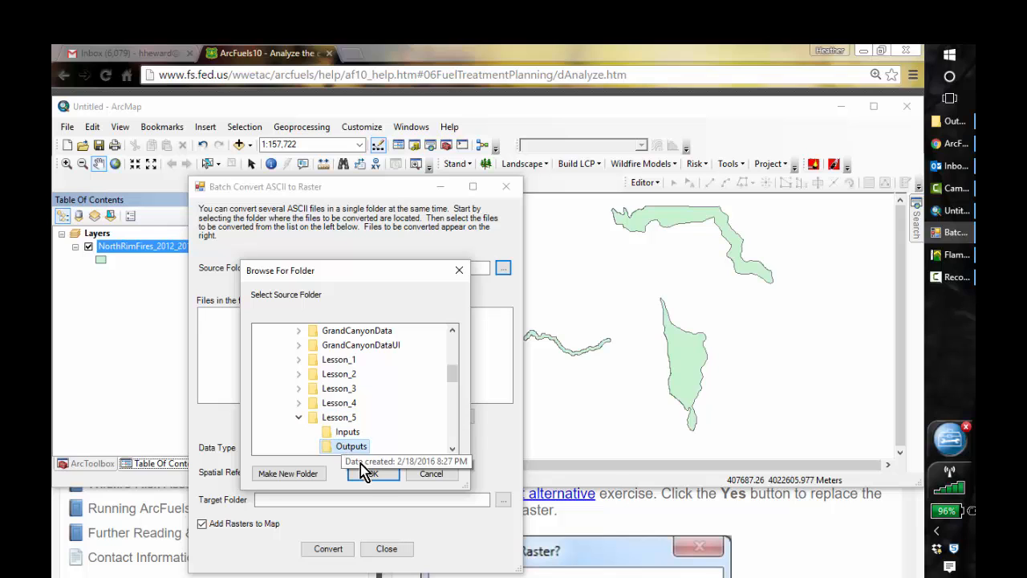
{"action": "left_click", "coordinate": [373, 473]}
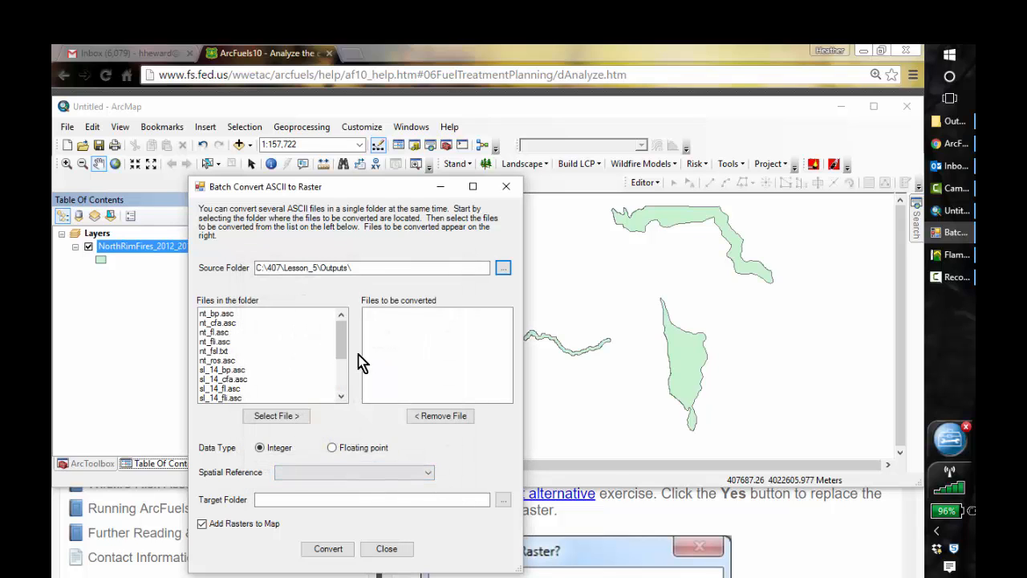
Check the file selection and conversion settings in the ArcFuels help in Chrome, and return to the batch conversion form.
{"action": "left_click", "coordinate": [953, 144]}
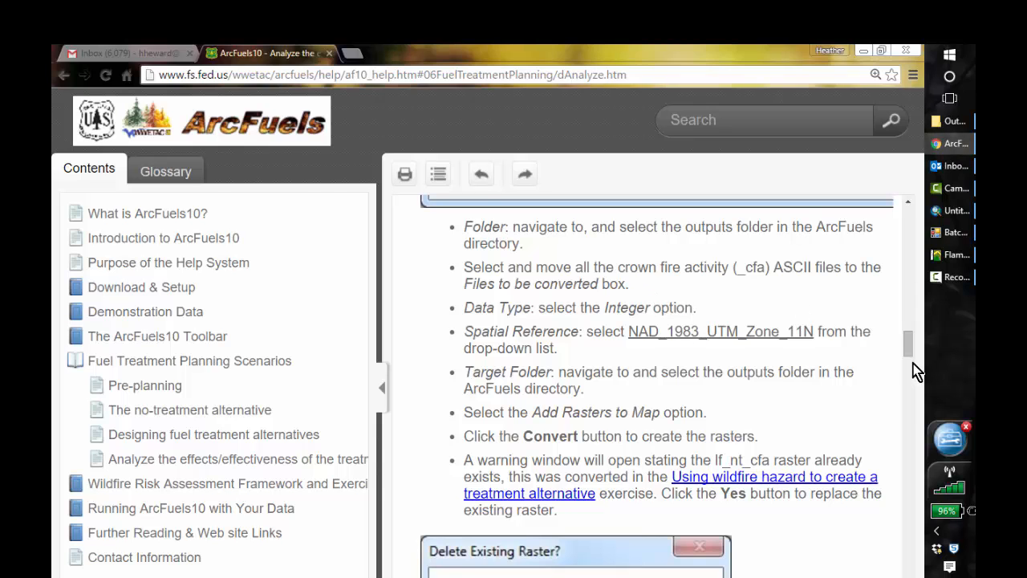
{"action": "left_click_drag", "start_coordinate": [908, 349], "coordinate": [905, 321]}
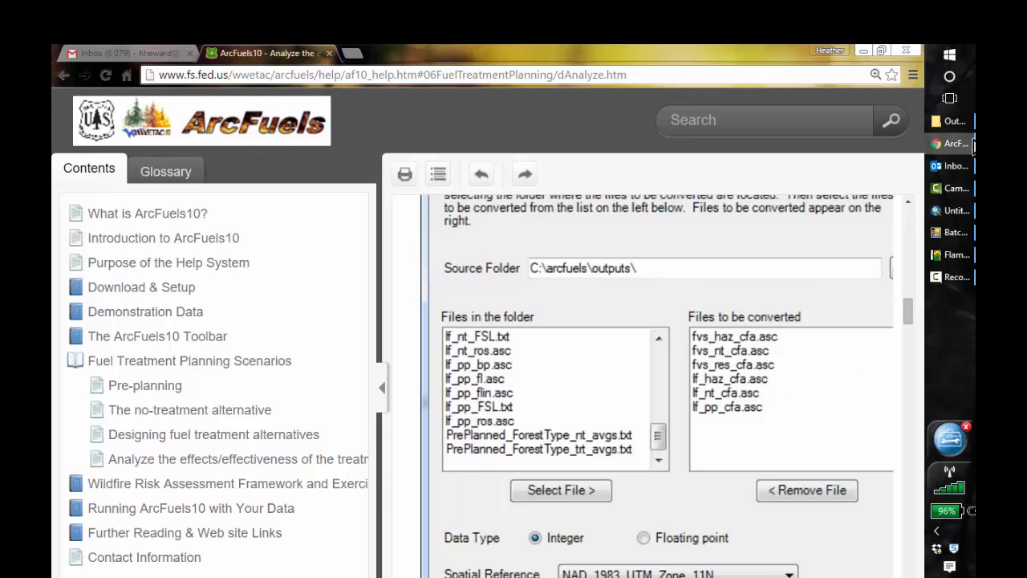
{"action": "left_click", "coordinate": [945, 237]}
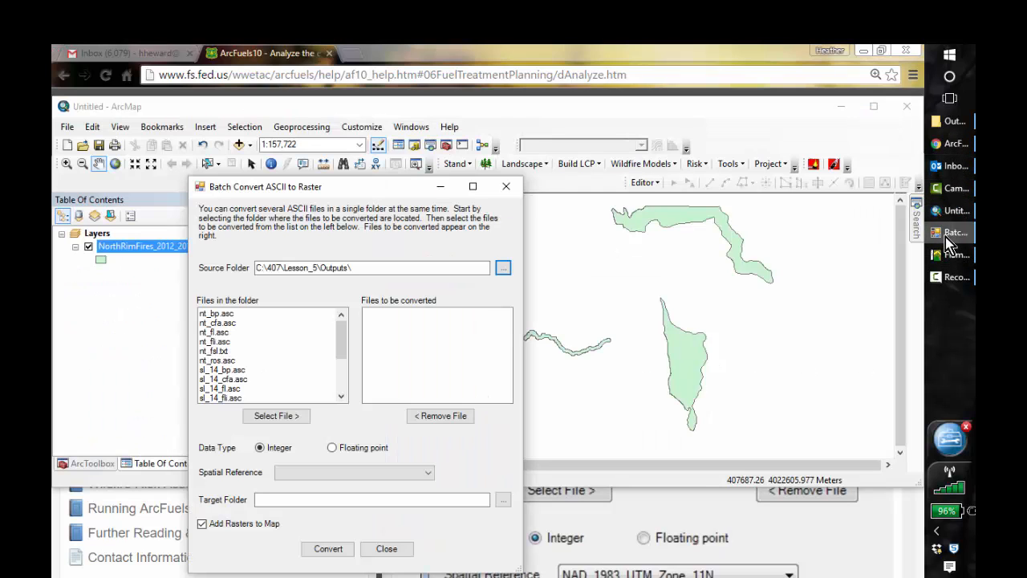
Add the crown fire activity files nt_cfa.asc, sl_14_cfa.asc and sl_ta_cfa.asc to the files to be converted.
{"action": "left_click", "coordinate": [226, 322]}
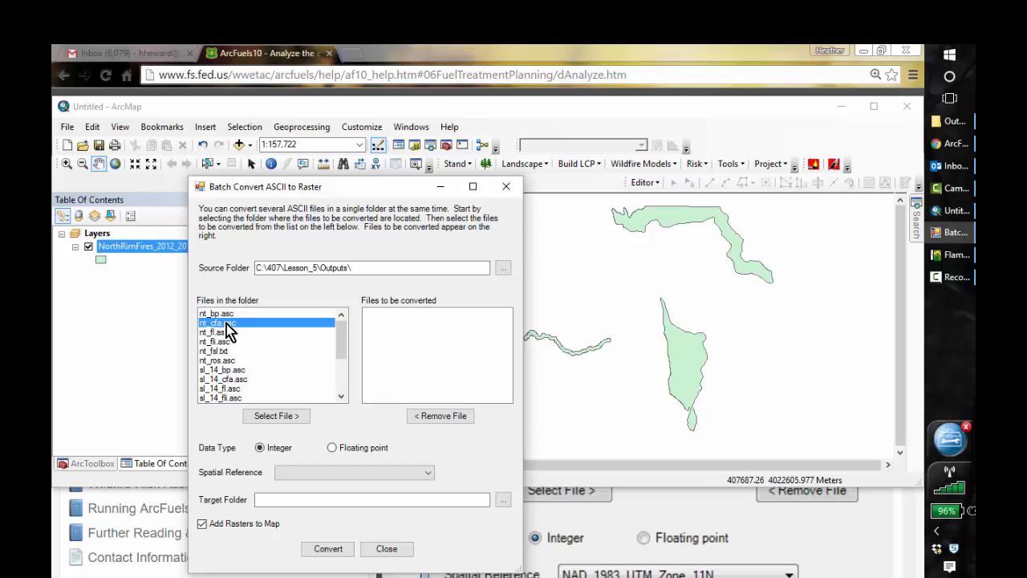
{"action": "left_click", "coordinate": [285, 417]}
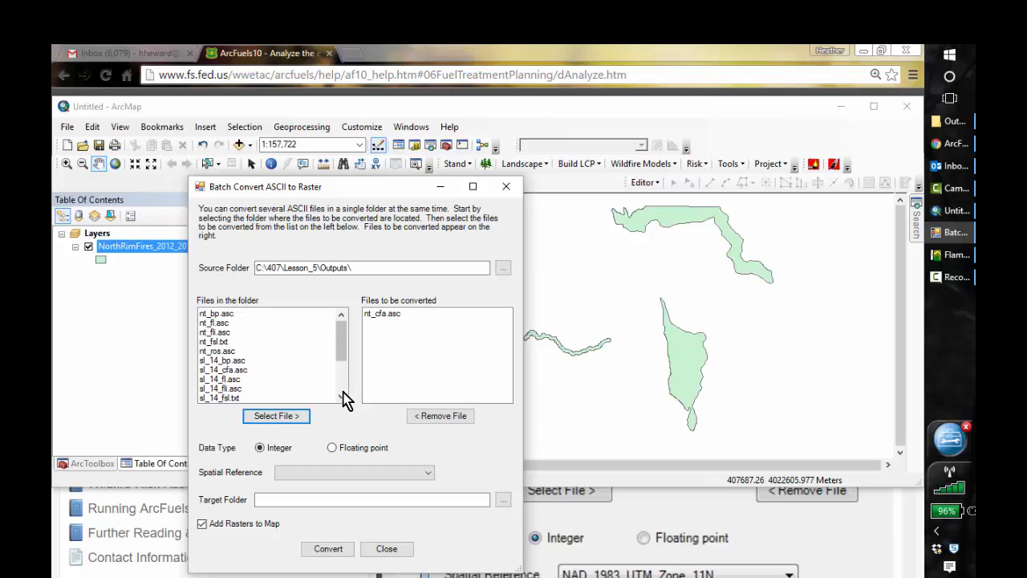
{"action": "left_click", "coordinate": [237, 369]}
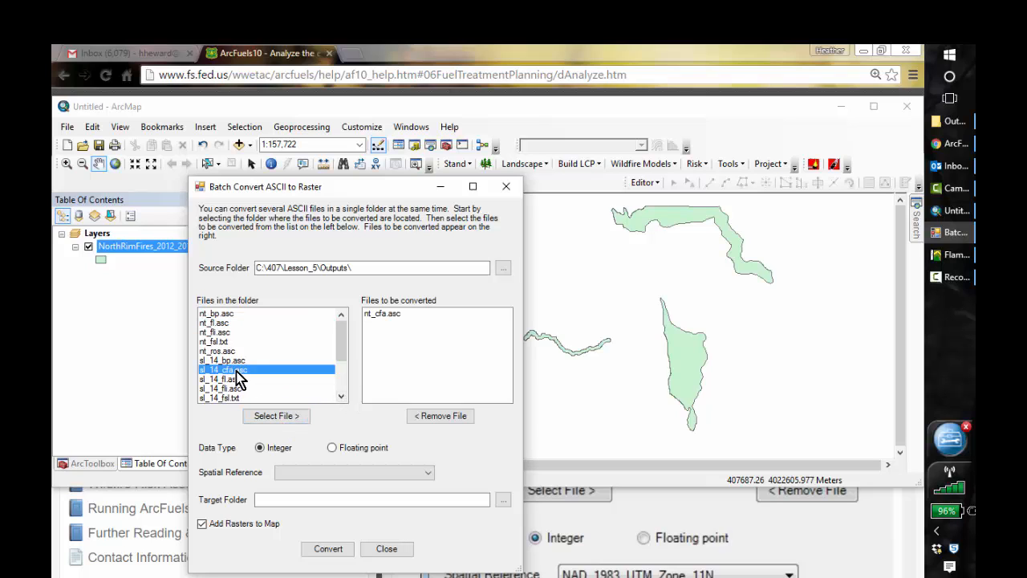
{"action": "left_click", "coordinate": [285, 418]}
{"action": "left_click", "coordinate": [341, 395]}
{"action": "left_click", "coordinate": [341, 396]}
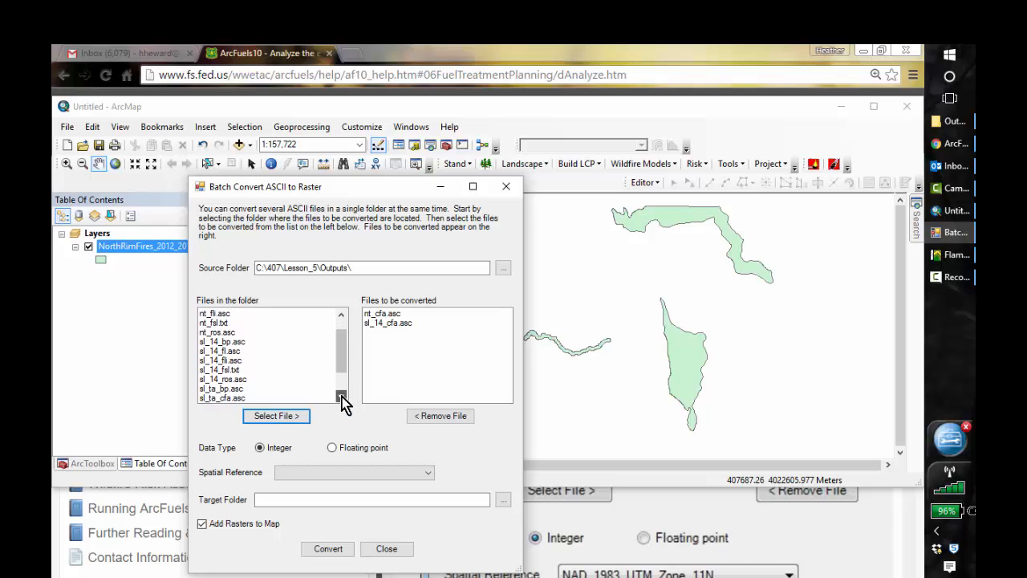
{"action": "left_click", "coordinate": [341, 396]}
{"action": "left_click", "coordinate": [239, 389]}
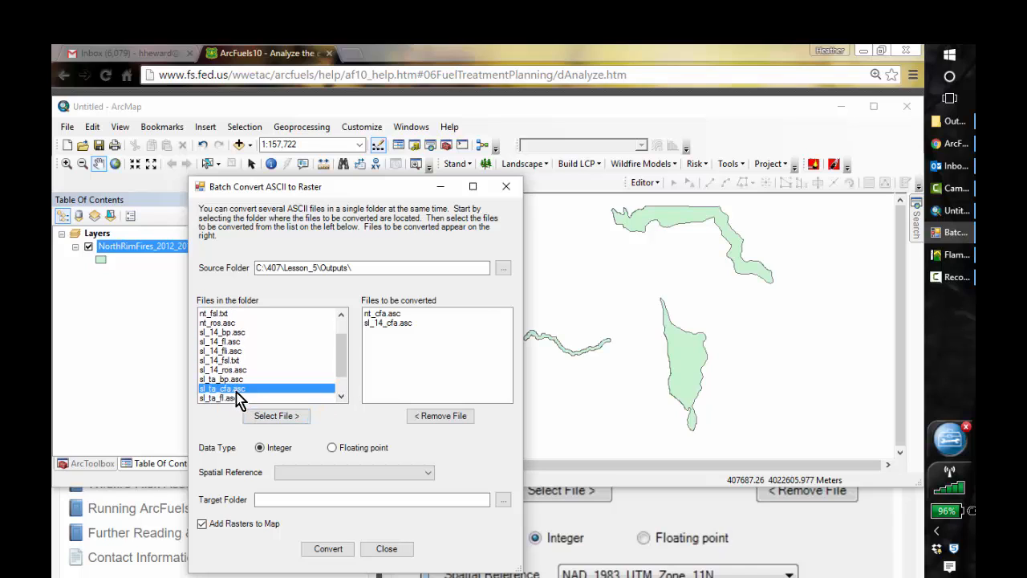
{"action": "left_click", "coordinate": [290, 416]}
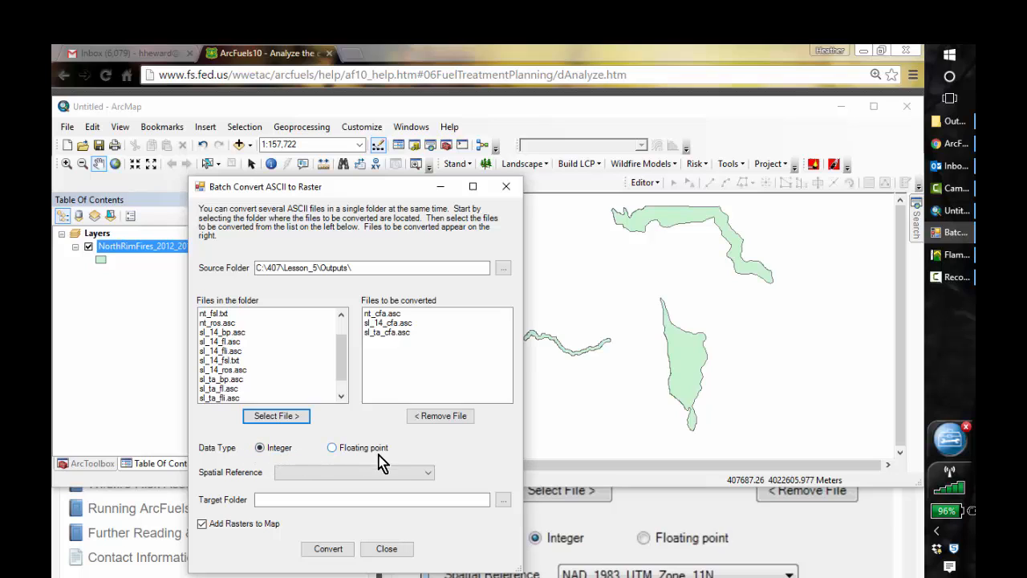
Set the conversion's spatial reference to NAD_1983_UTM_Zone_12N, and switch to the ArcFuels help in Chrome.
{"action": "left_click", "coordinate": [413, 474]}
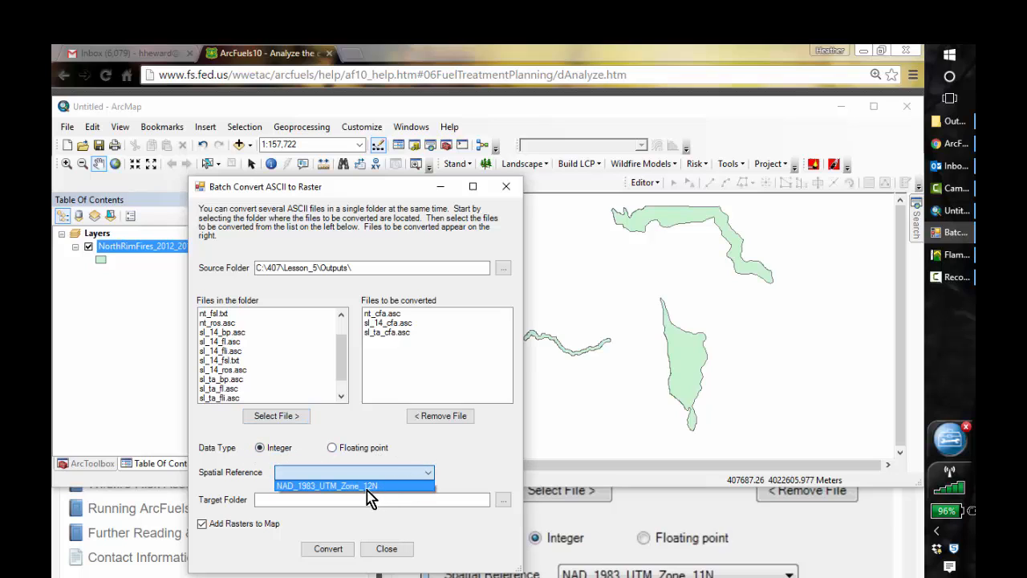
{"action": "left_click", "coordinate": [369, 487]}
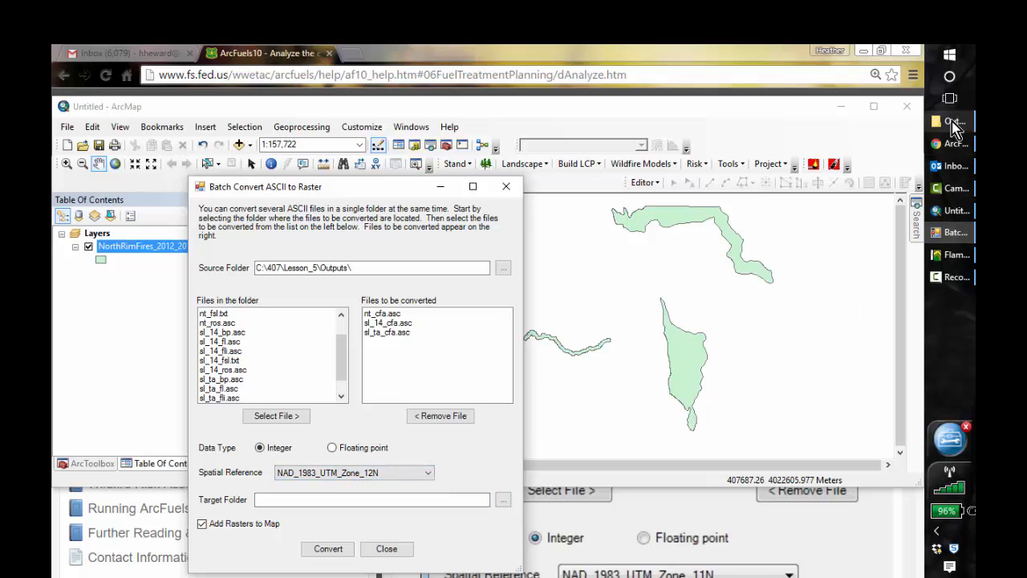
{"action": "left_click", "coordinate": [953, 142]}
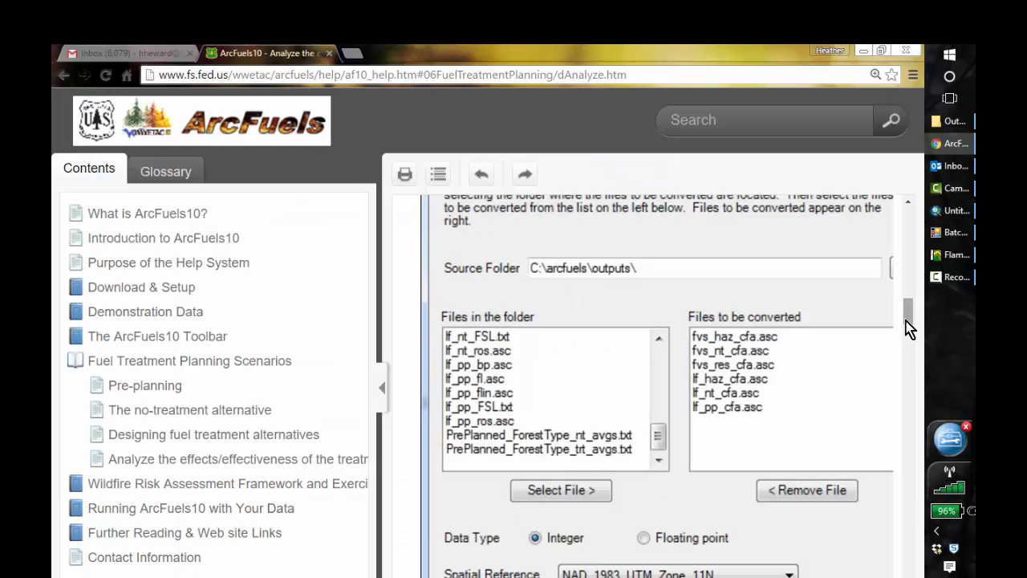
Set the target folder to the source path C:\407\Lesson_5\Outputs\ and convert the three crown fire activity files to integer rasters.
{"action": "left_click_drag", "start_coordinate": [907, 313], "coordinate": [911, 342]}
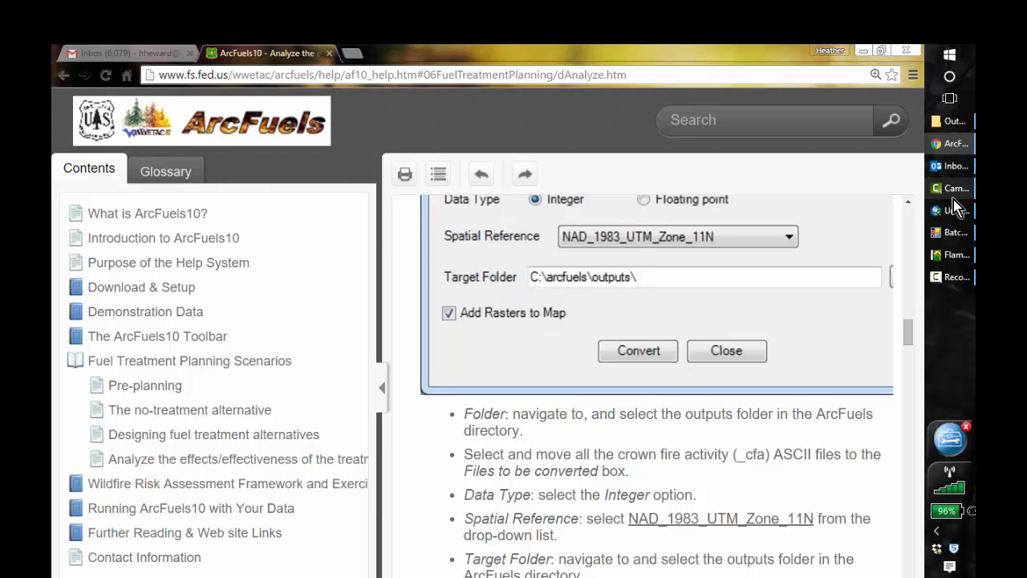
{"action": "left_click", "coordinate": [949, 231]}
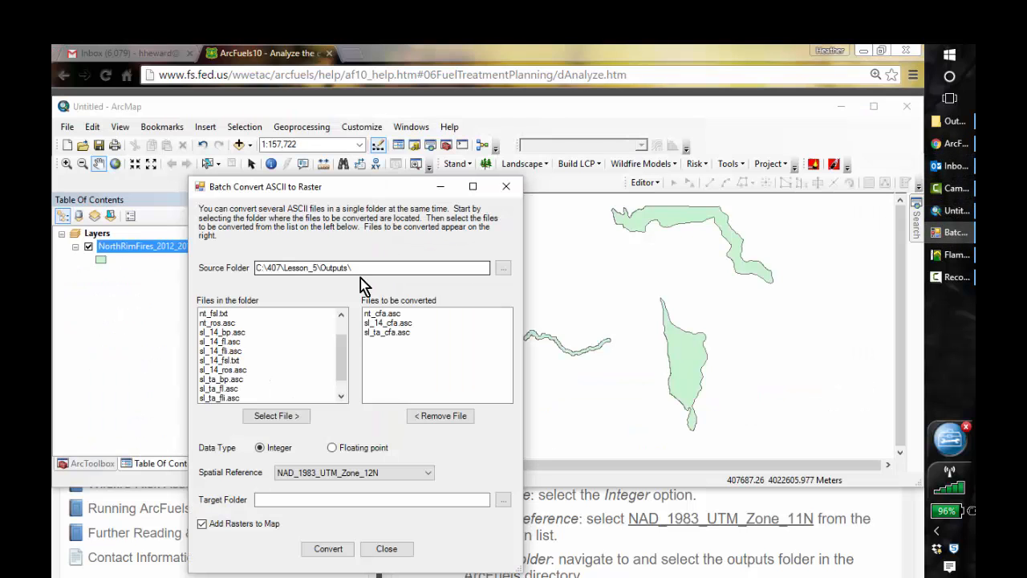
{"action": "left_click_drag", "start_coordinate": [367, 268], "coordinate": [230, 268]}
{"action": "key", "text": "ctrl+c"}
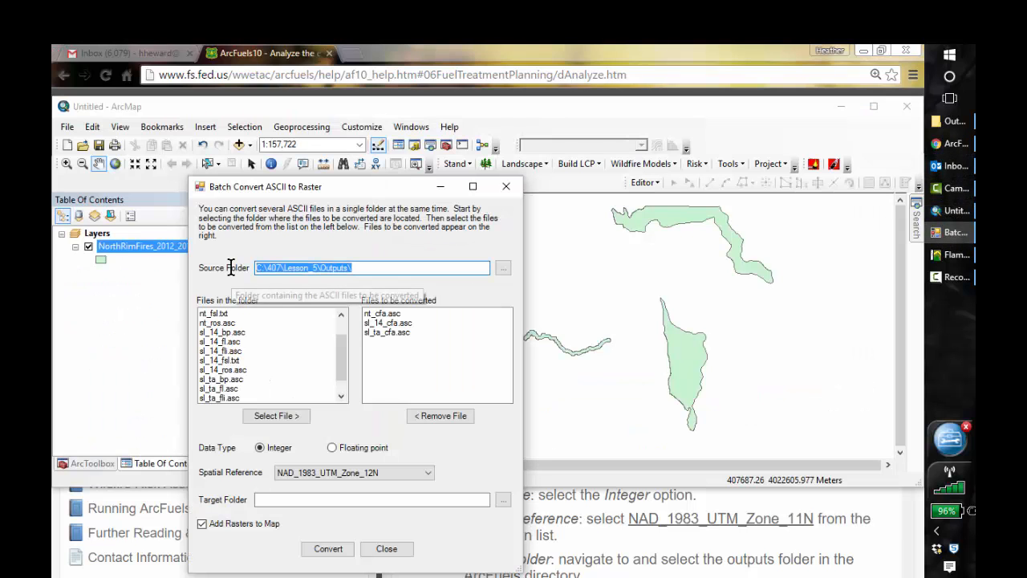
{"action": "left_click", "coordinate": [293, 500]}
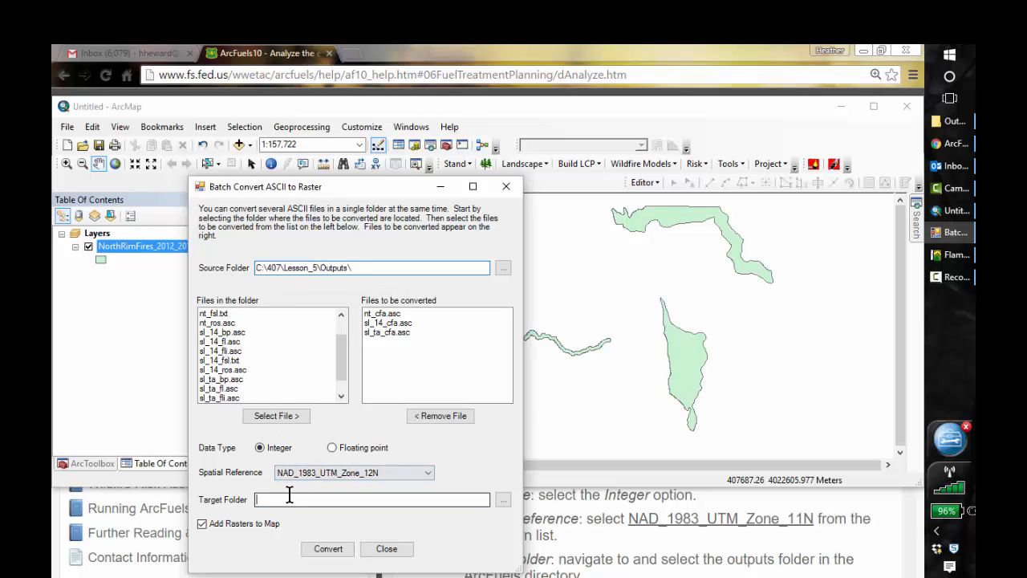
{"action": "key", "text": "ctrl+v"}
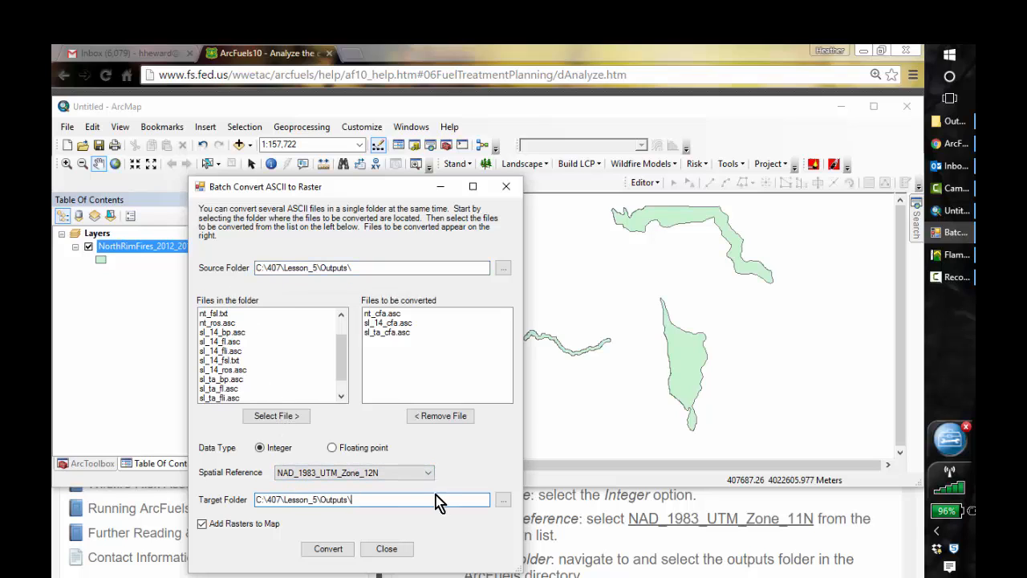
{"action": "left_click", "coordinate": [334, 554]}
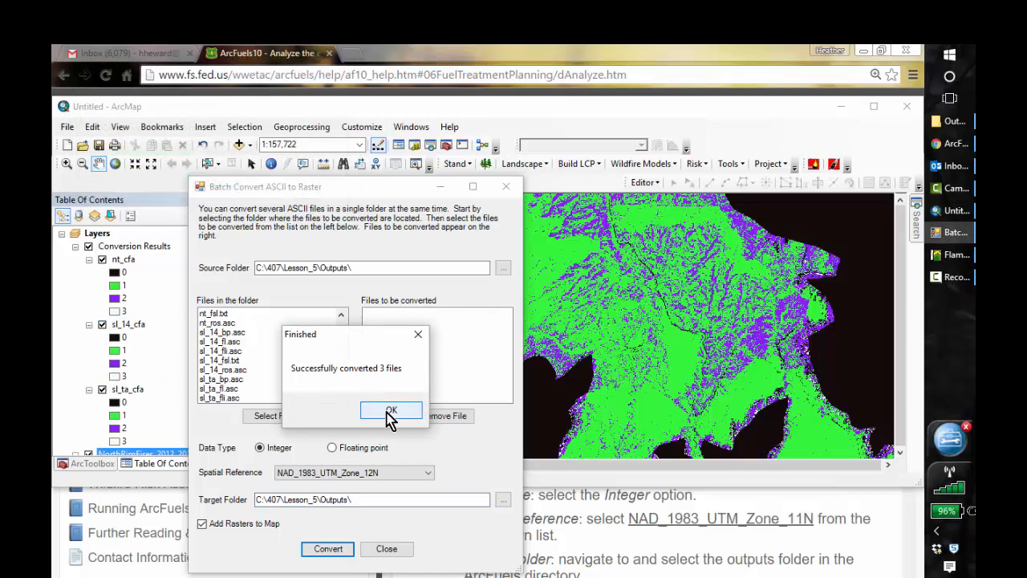
{"action": "left_click", "coordinate": [392, 410]}
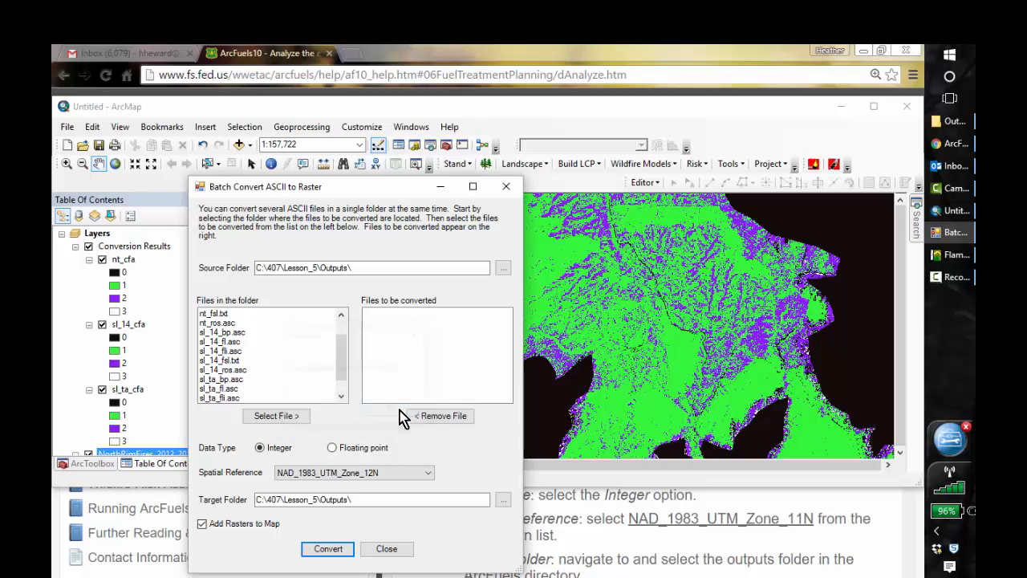
Read the ArcFuels help in Chrome on converting the remaining ASCII files, and return to the batch conversion form.
{"action": "left_click", "coordinate": [955, 145]}
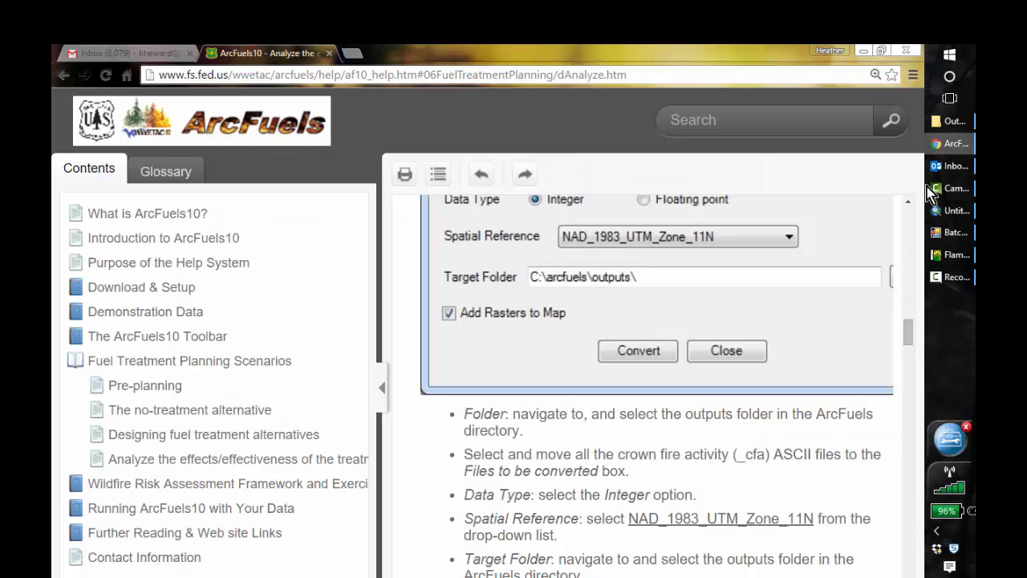
{"action": "left_click_drag", "start_coordinate": [908, 344], "coordinate": [912, 399]}
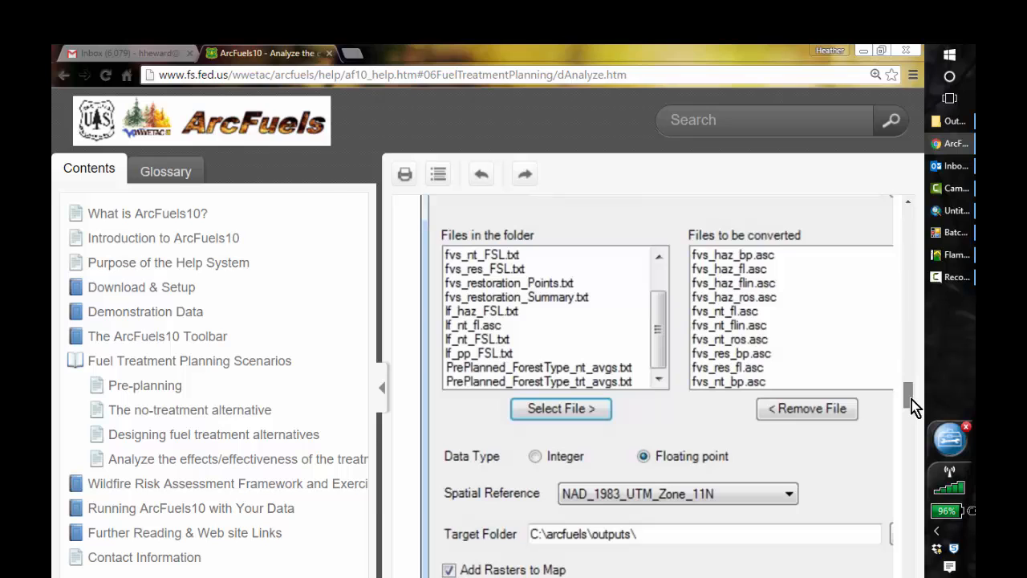
{"action": "left_click_drag", "start_coordinate": [912, 399], "coordinate": [905, 390]}
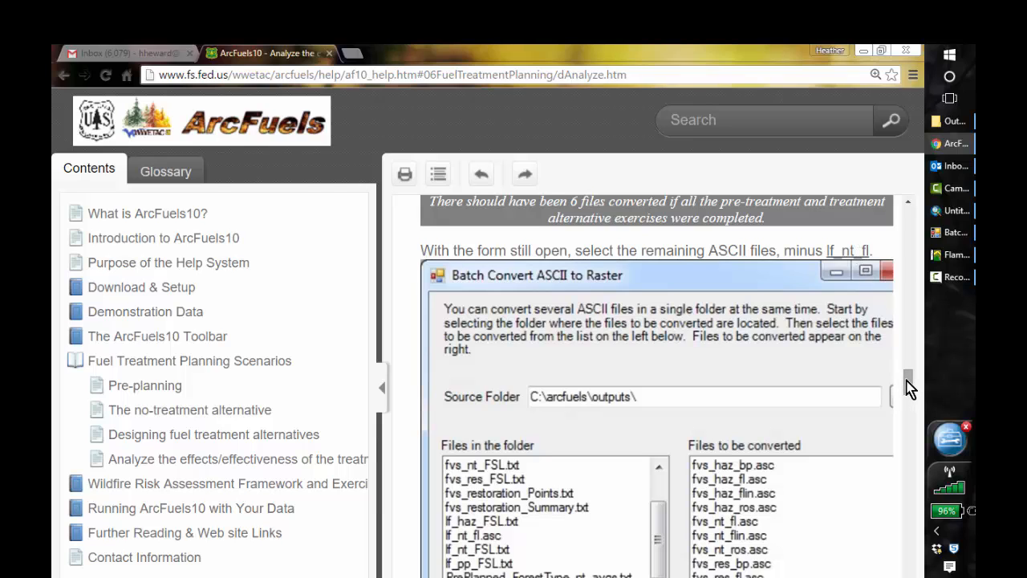
{"action": "left_click_drag", "start_coordinate": [909, 387], "coordinate": [911, 394]}
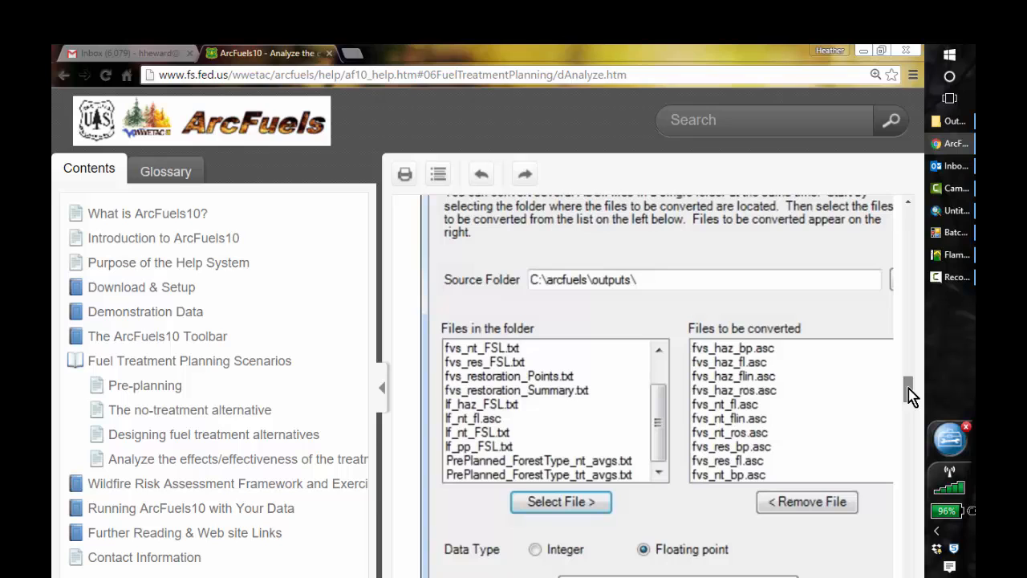
{"action": "left_click", "coordinate": [958, 236]}
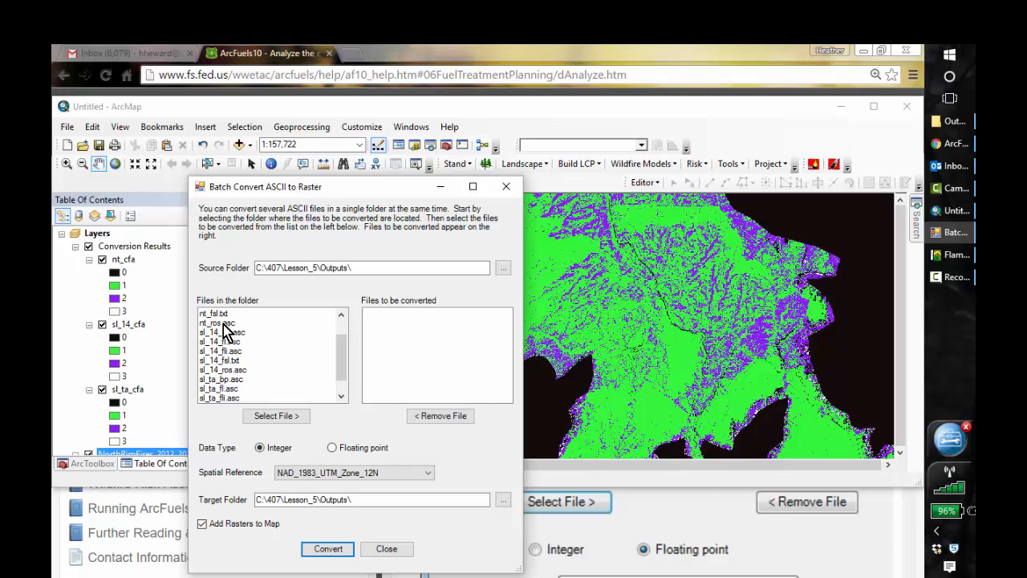
Add nt_ros.asc, sl_14_bp.asc, sl_14_fl.asc, sl_14_fli.asc and sl_14_ros.asc to the files to be converted.
{"action": "left_click", "coordinate": [223, 324]}
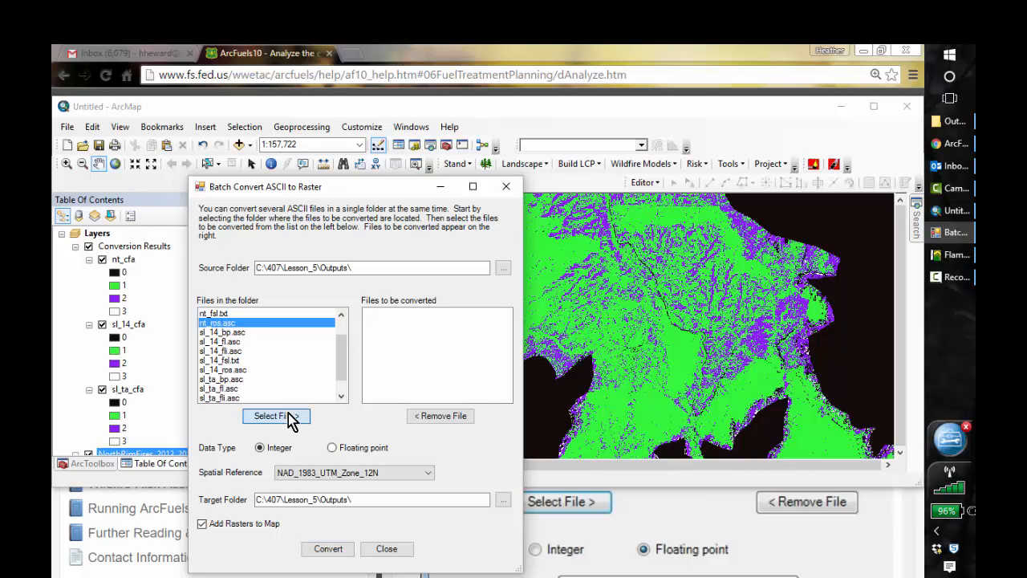
{"action": "left_click", "coordinate": [290, 421]}
{"action": "left_click", "coordinate": [234, 323]}
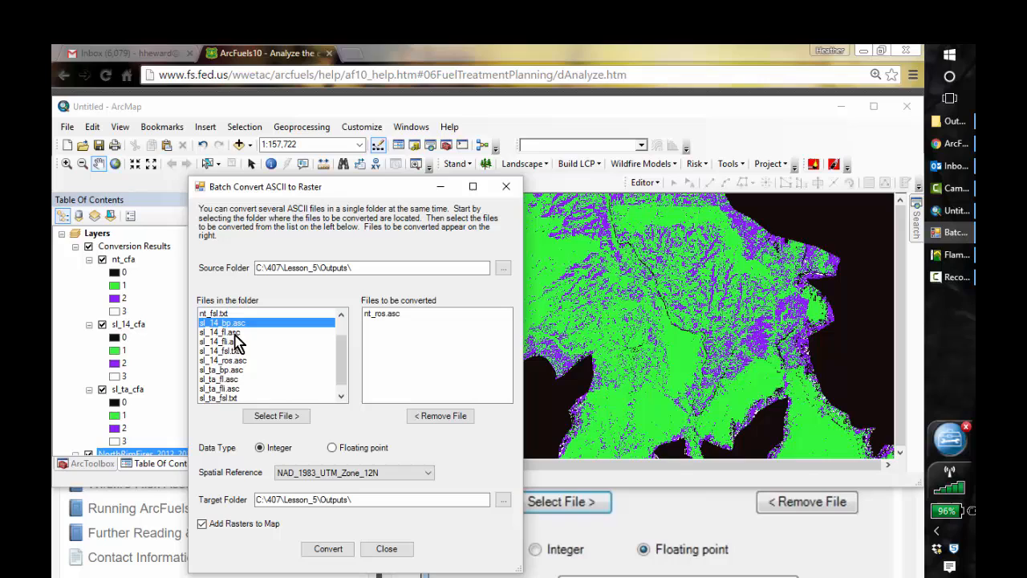
{"action": "left_click", "coordinate": [278, 418]}
{"action": "left_click", "coordinate": [227, 325]}
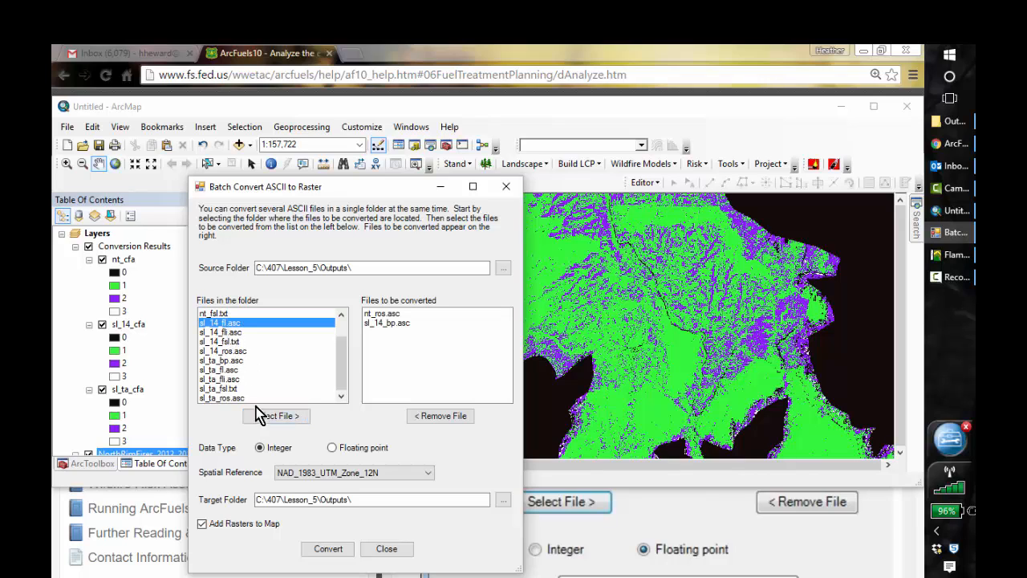
{"action": "left_click", "coordinate": [270, 419]}
{"action": "left_click", "coordinate": [231, 325]}
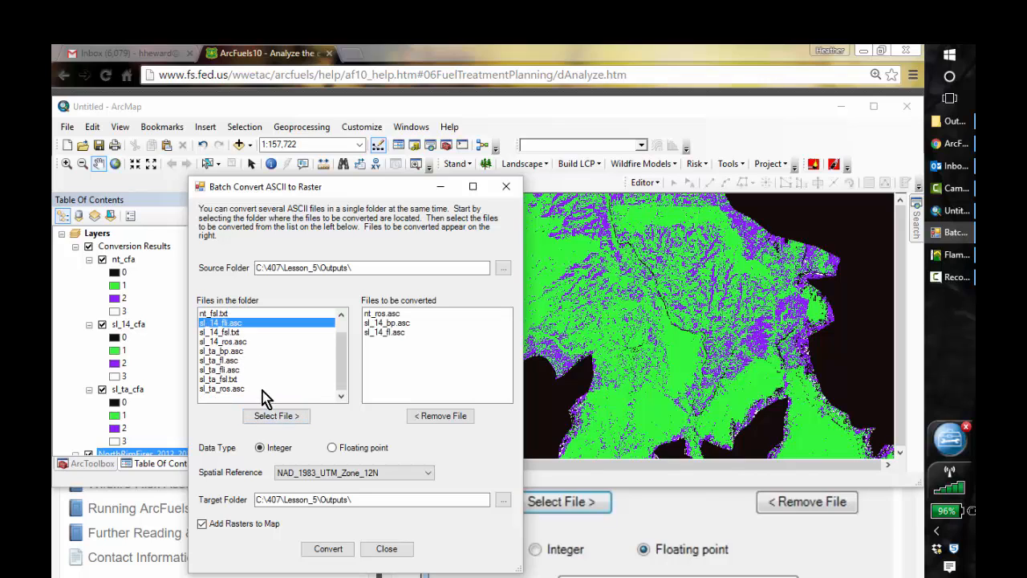
{"action": "left_click", "coordinate": [277, 418]}
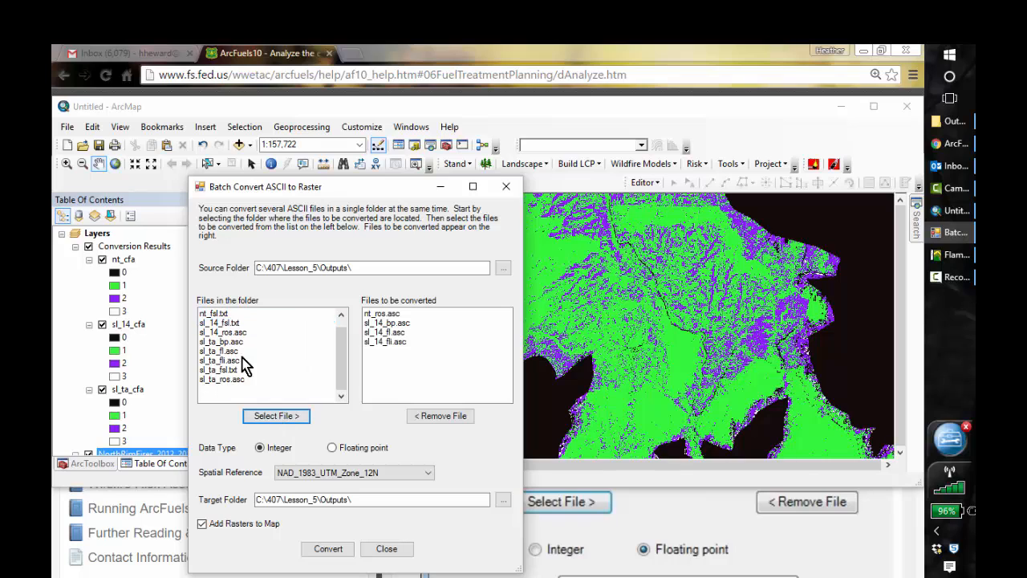
{"action": "left_click", "coordinate": [232, 331]}
{"action": "left_click", "coordinate": [238, 342]}
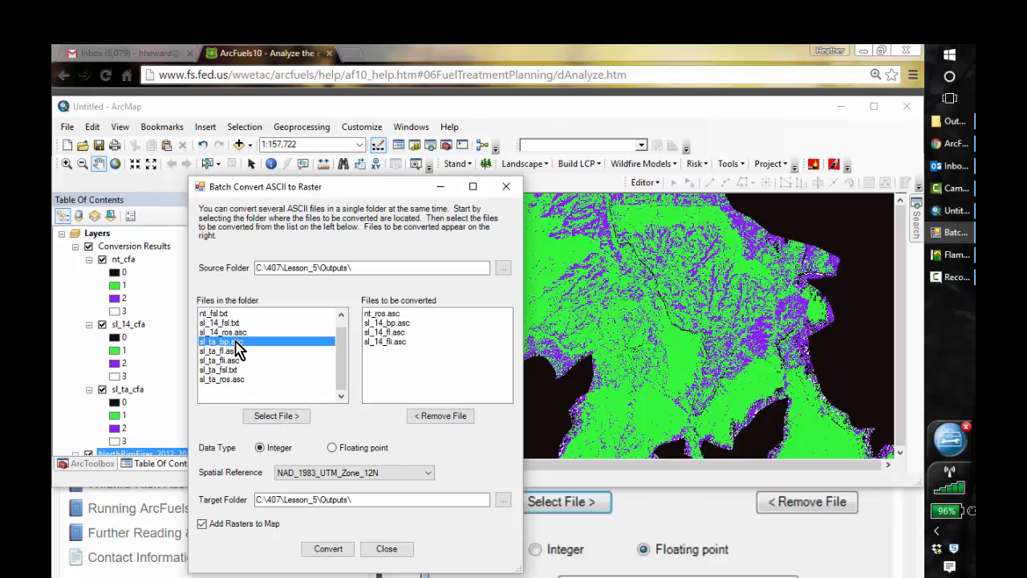
{"action": "left_click", "coordinate": [276, 416]}
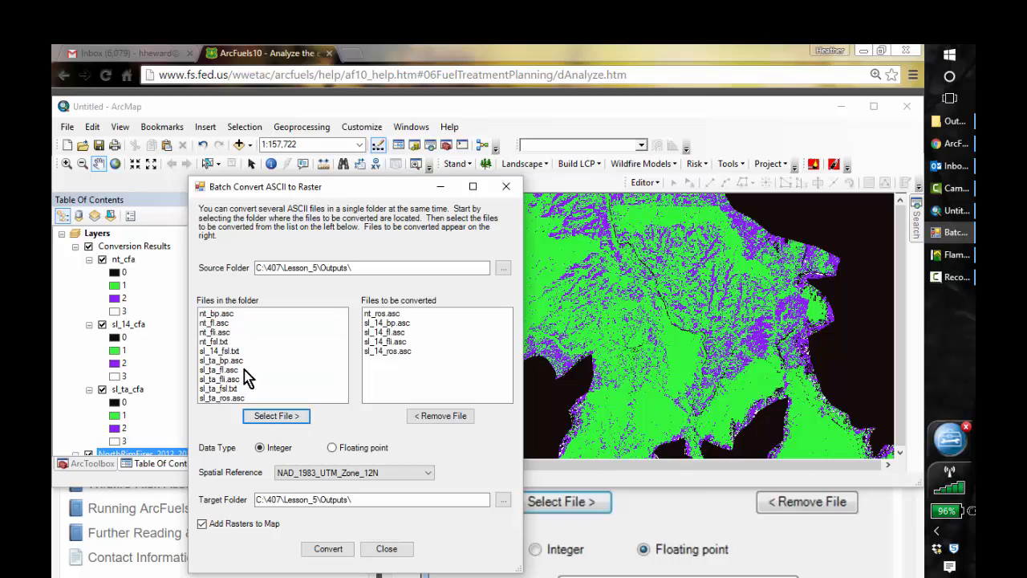
Add the no-treatment files nt_bp.asc, nt_fl.asc and nt_fli.asc to the files to be converted.
{"action": "left_click", "coordinate": [218, 314]}
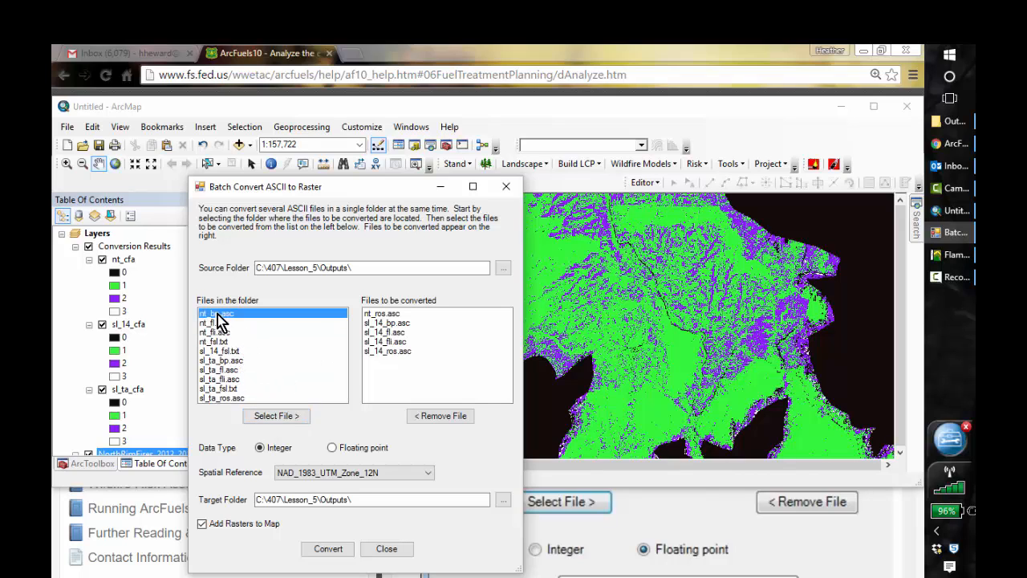
{"action": "left_click", "coordinate": [268, 418]}
{"action": "left_click", "coordinate": [217, 313]}
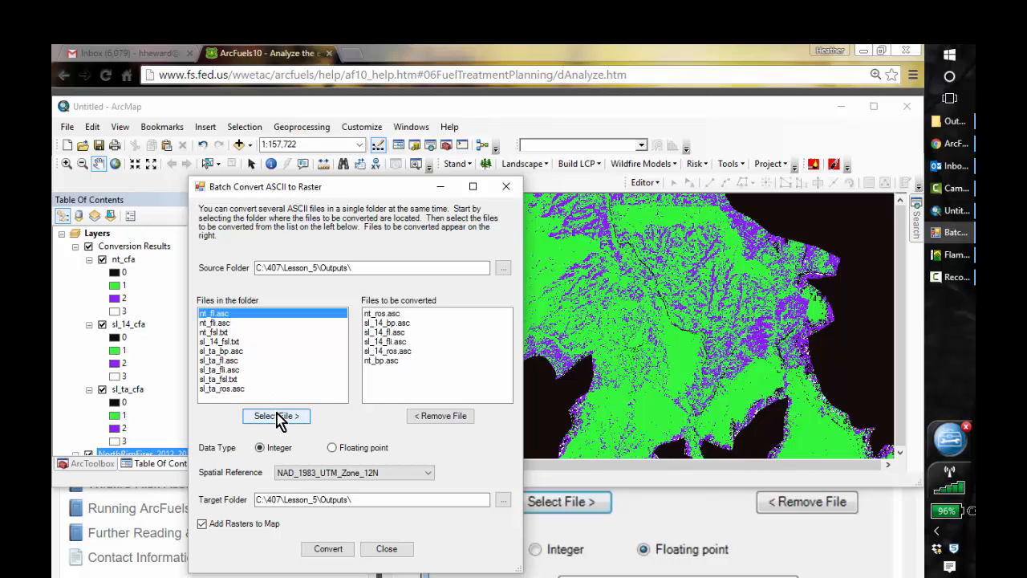
{"action": "left_click", "coordinate": [277, 416]}
{"action": "left_click", "coordinate": [224, 314]}
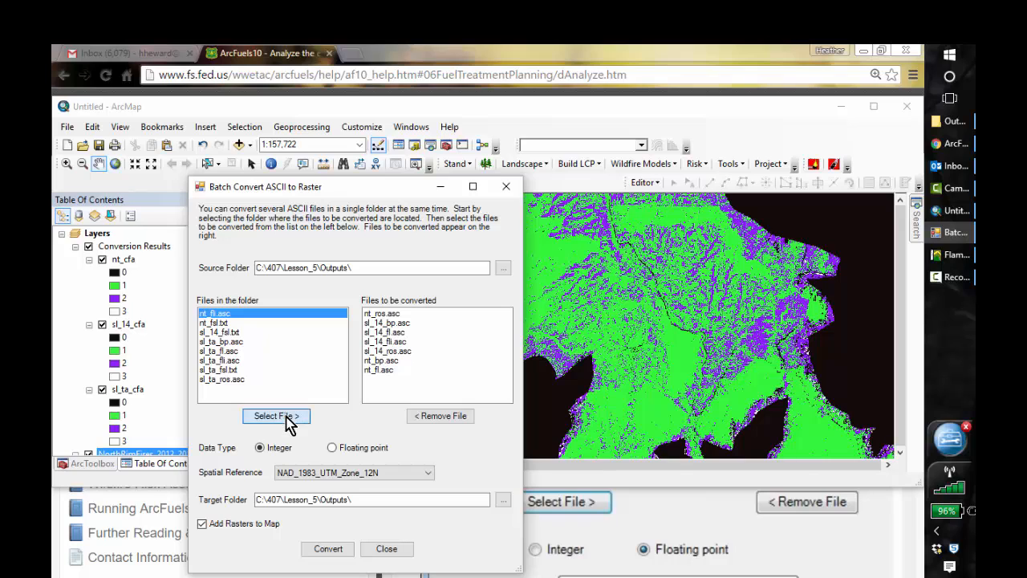
{"action": "left_click", "coordinate": [276, 415]}
Add sl_ta_bp.asc, sl_ta_fl.asc, sl_ta_fli.asc and sl_ta_ros.asc to the files to be converted.
{"action": "left_click", "coordinate": [224, 332]}
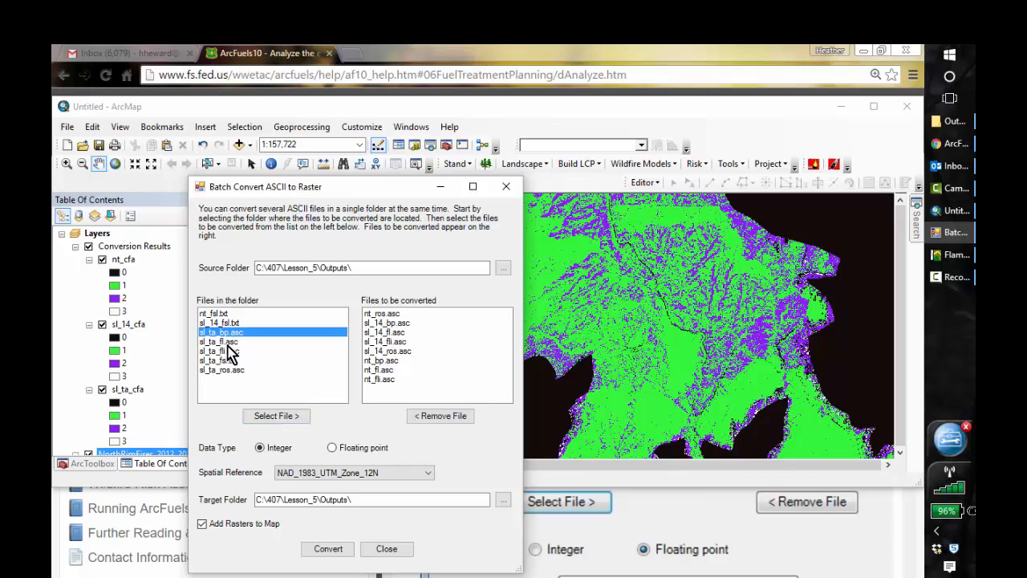
{"action": "left_click", "coordinate": [270, 414]}
{"action": "left_click", "coordinate": [229, 332]}
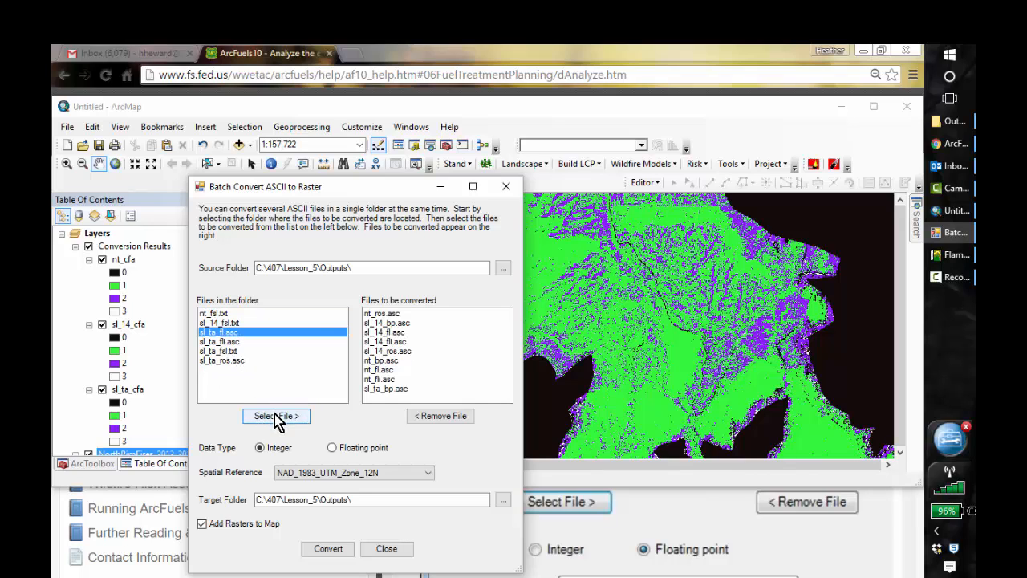
{"action": "left_click", "coordinate": [273, 414]}
{"action": "left_click", "coordinate": [220, 333]}
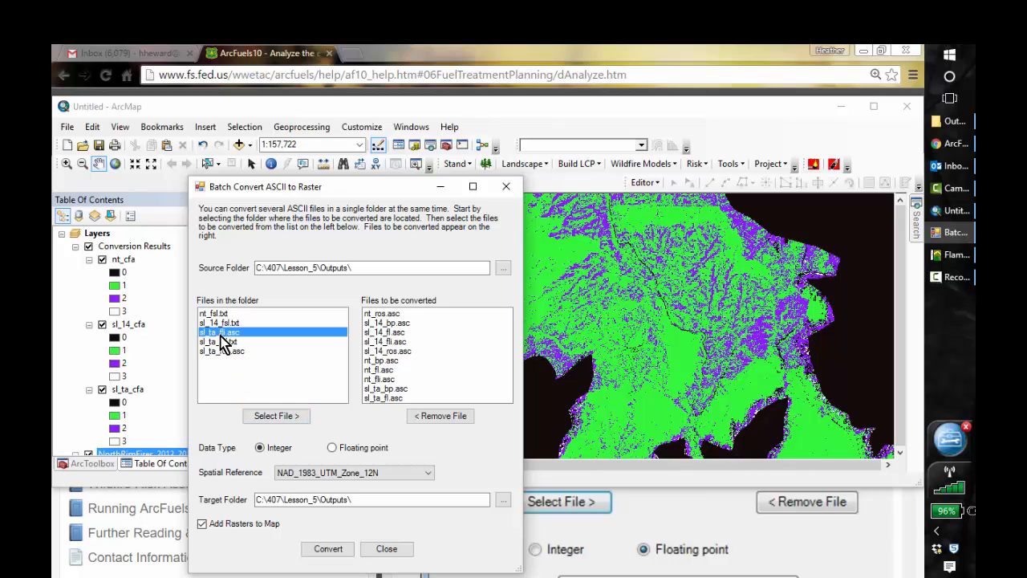
{"action": "left_click", "coordinate": [275, 416]}
{"action": "left_click", "coordinate": [224, 342]}
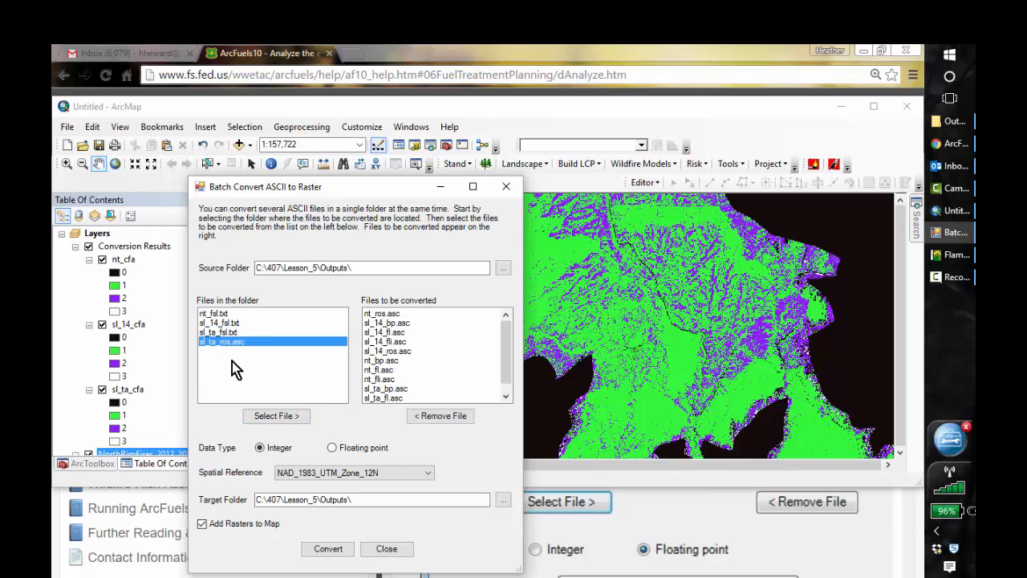
{"action": "left_click", "coordinate": [276, 415]}
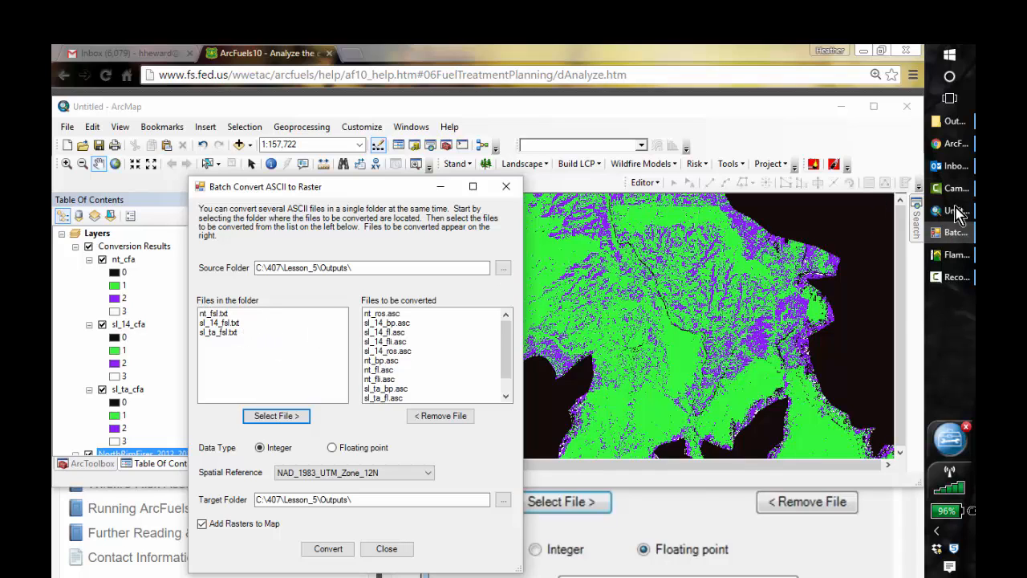
Check the data type in the ArcFuels help in Chrome, and convert the listed files to rasters as Floating point.
{"action": "mouse_move", "coordinate": [954, 166]}
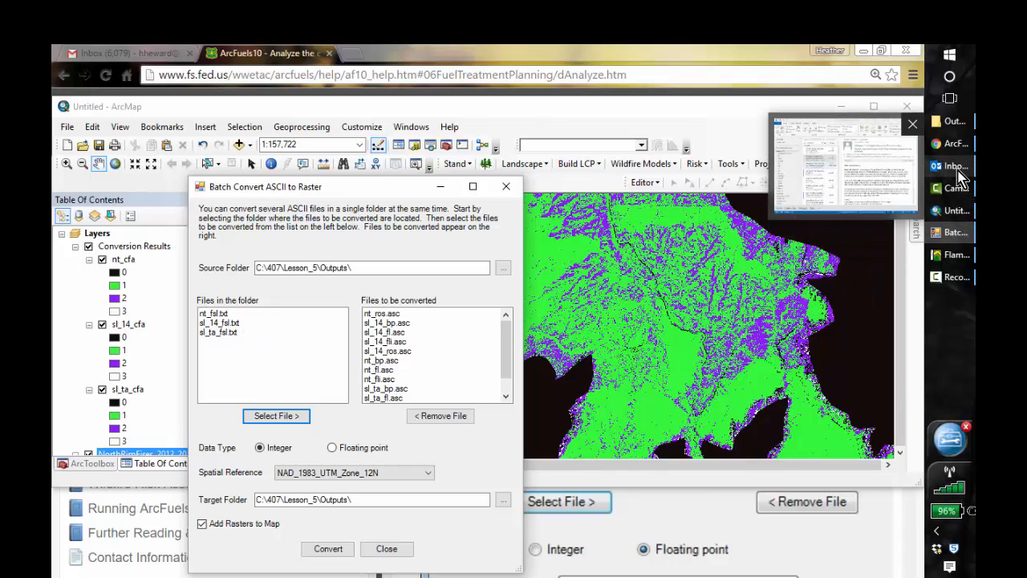
{"action": "left_click", "coordinate": [950, 142]}
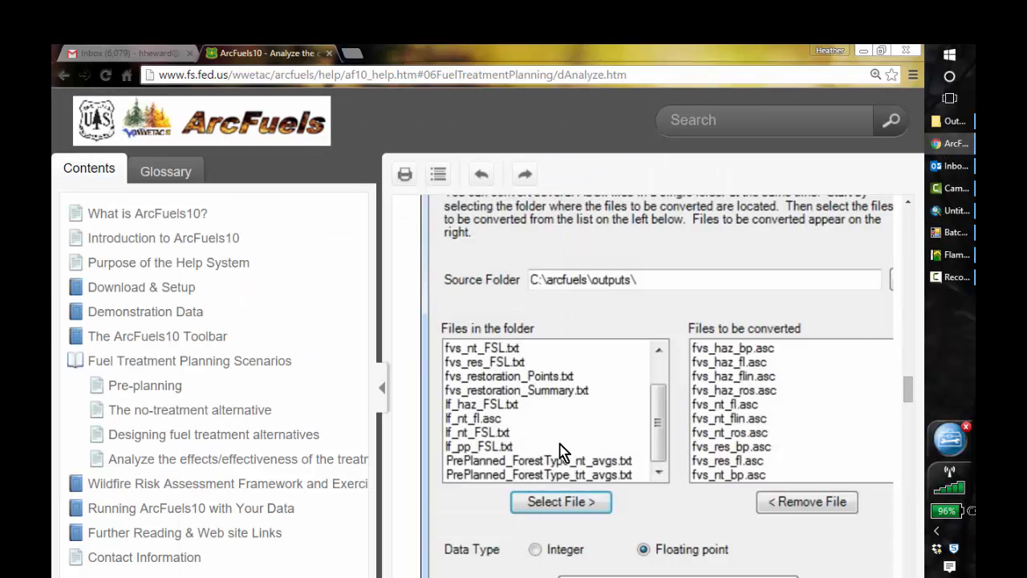
{"action": "left_click_drag", "start_coordinate": [909, 394], "coordinate": [911, 414]}
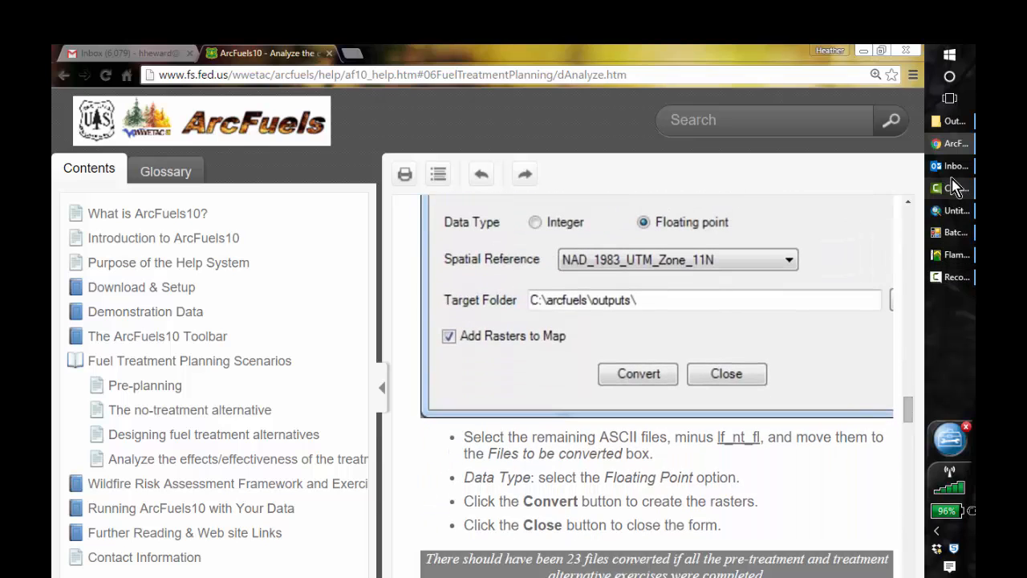
{"action": "left_click", "coordinate": [945, 236]}
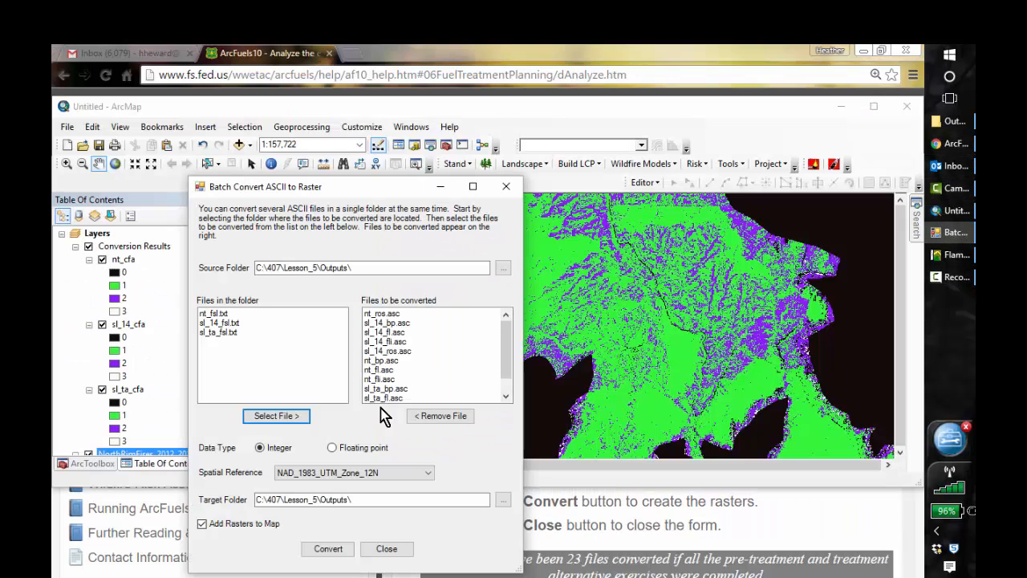
{"action": "left_click", "coordinate": [333, 449]}
{"action": "left_click", "coordinate": [329, 551]}
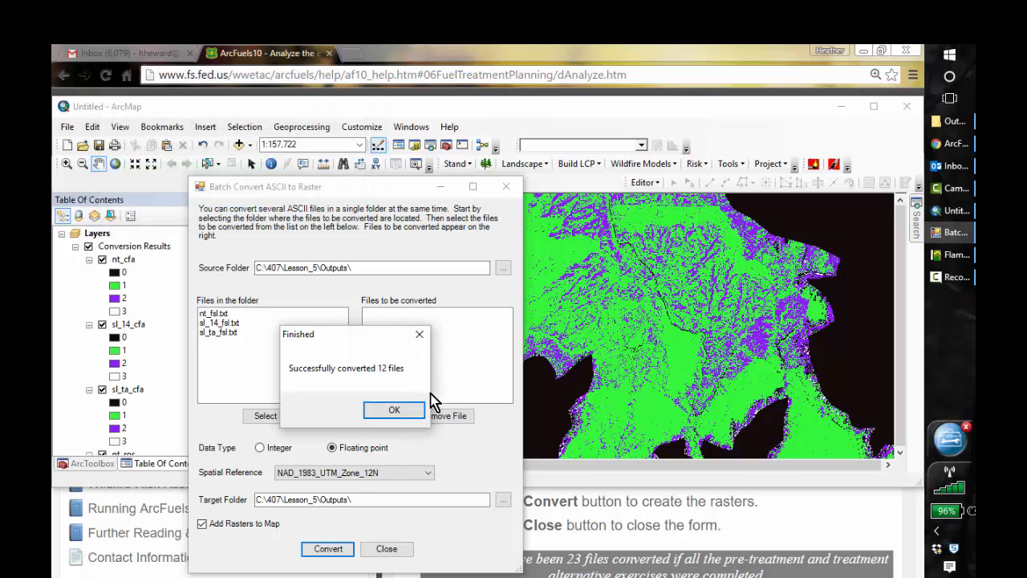
{"action": "left_click", "coordinate": [394, 410]}
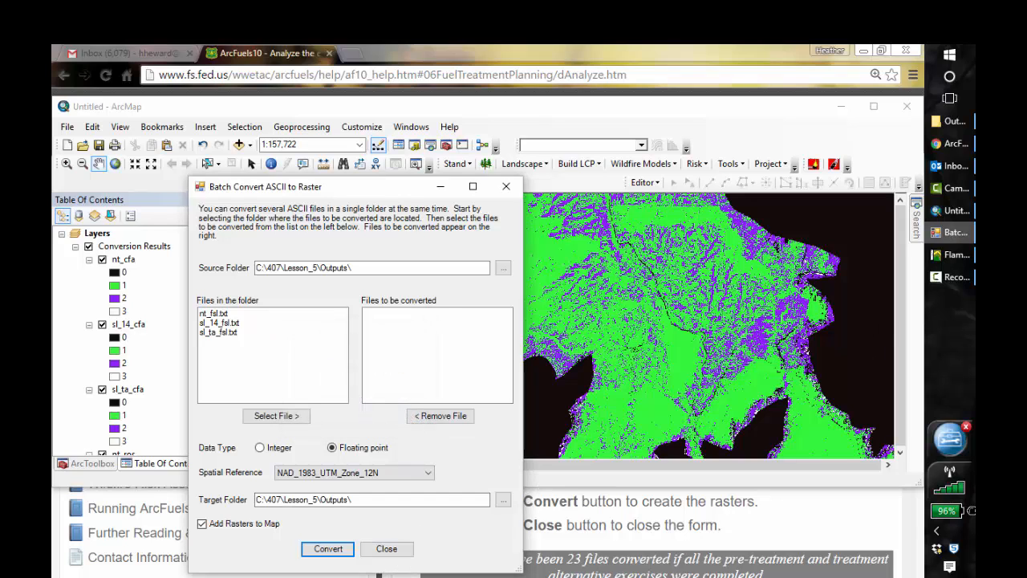
Switch to the ArcFuels help in Chrome and find Step 2 on batch converting FSL files to shapefiles.
{"action": "left_click", "coordinate": [945, 144]}
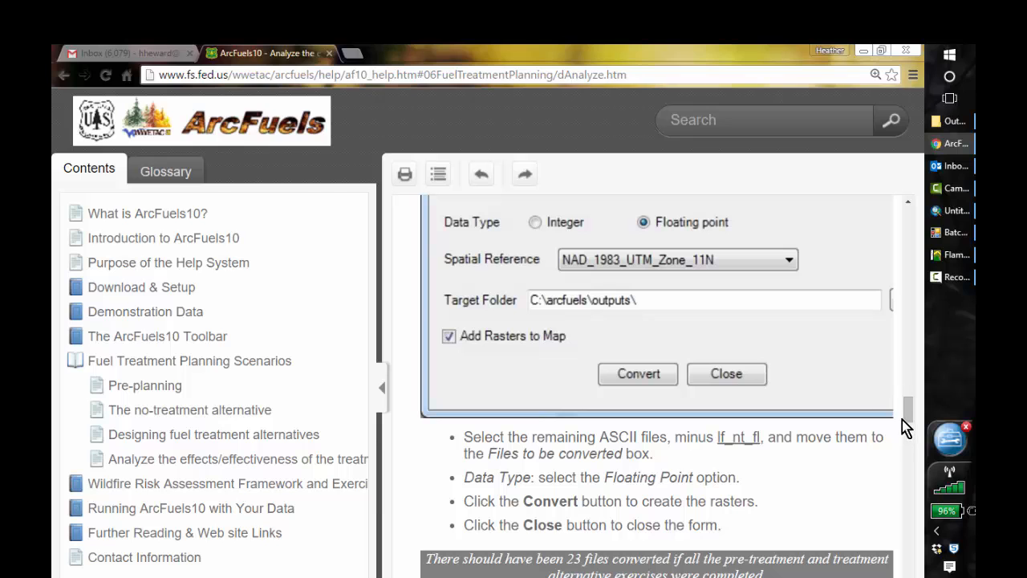
{"action": "left_click_drag", "start_coordinate": [910, 419], "coordinate": [909, 437]}
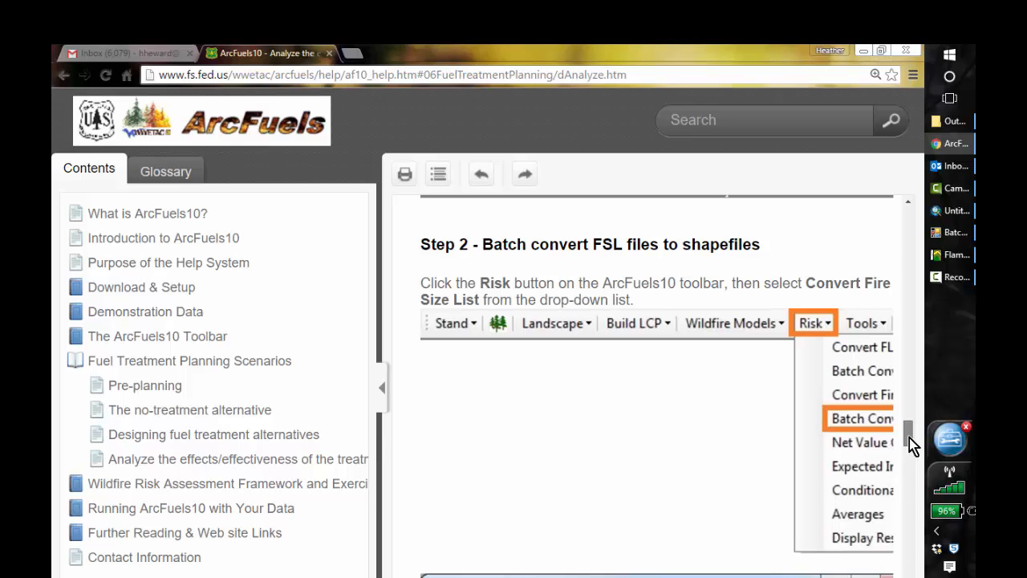
Return from the Chrome help to ArcMap and replace the ASCII to raster converter with the Batch Convert Fire Size Lists form.
{"action": "left_click_drag", "start_coordinate": [910, 438], "coordinate": [913, 467]}
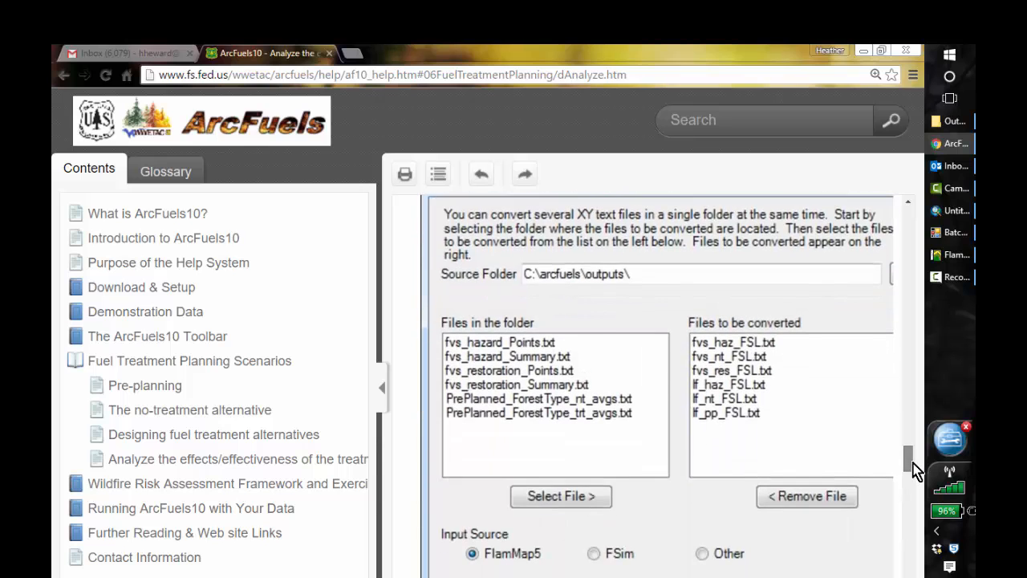
{"action": "left_click", "coordinate": [954, 234]}
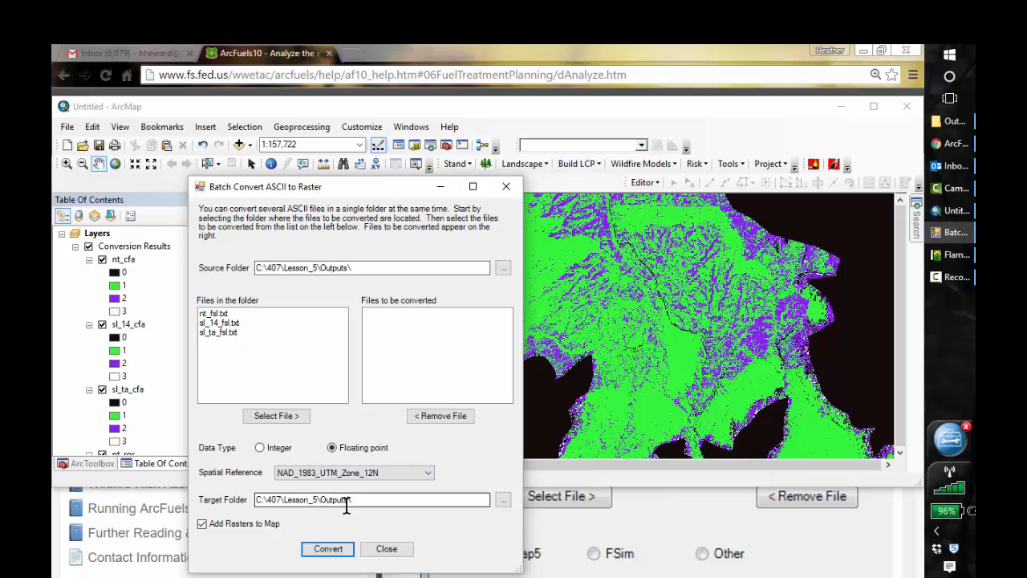
{"action": "left_click", "coordinate": [386, 549]}
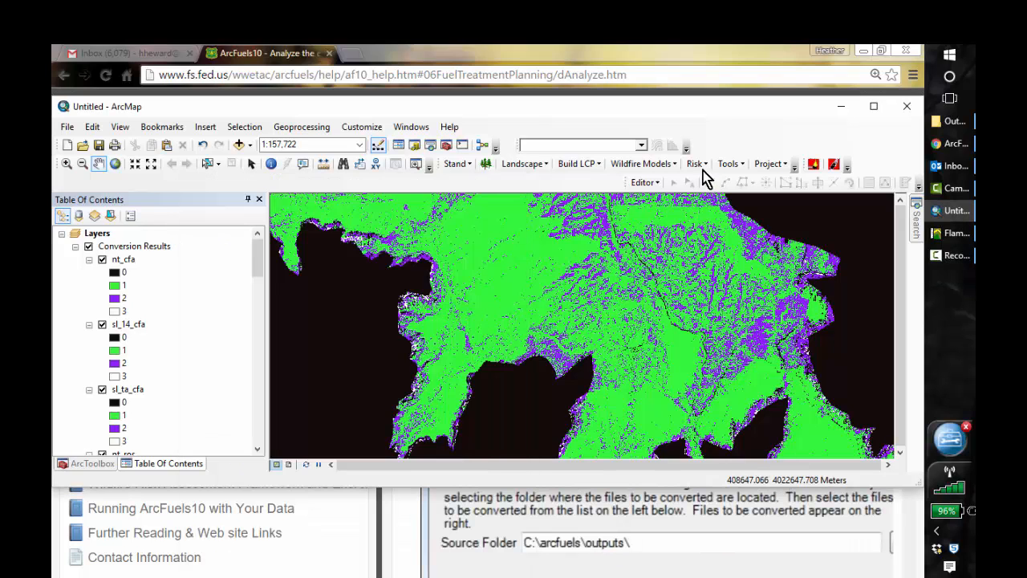
{"action": "left_click", "coordinate": [695, 164]}
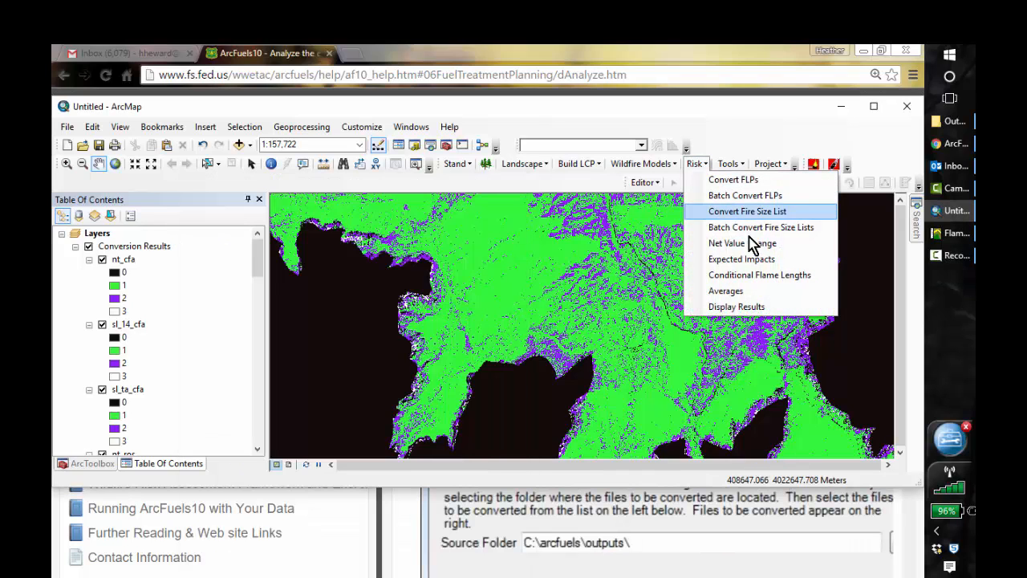
{"action": "left_click", "coordinate": [737, 228]}
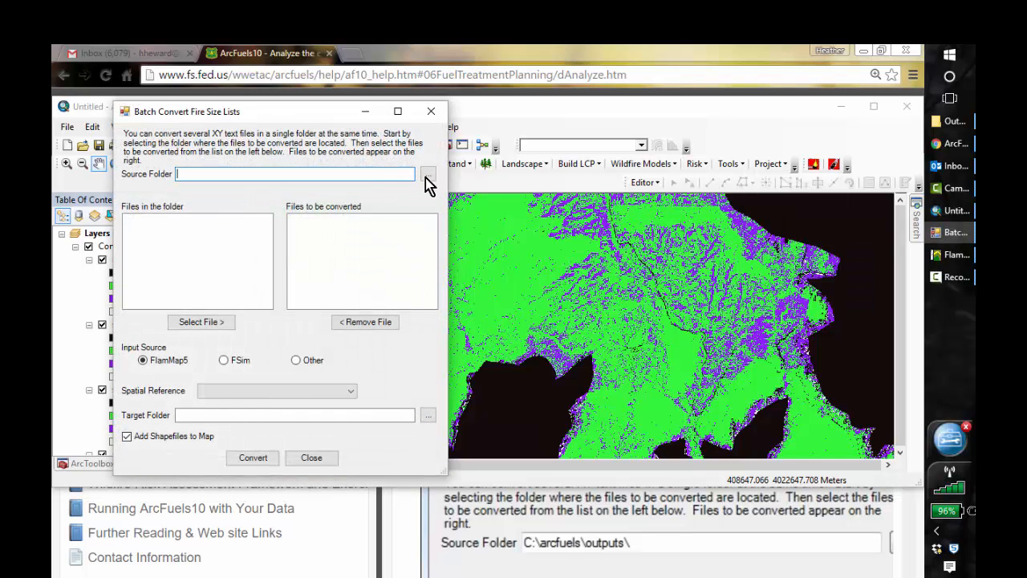
Set the source folder for the fire size list conversion to C:\407\Lesson_5\Outputs\.
{"action": "left_click", "coordinate": [428, 174]}
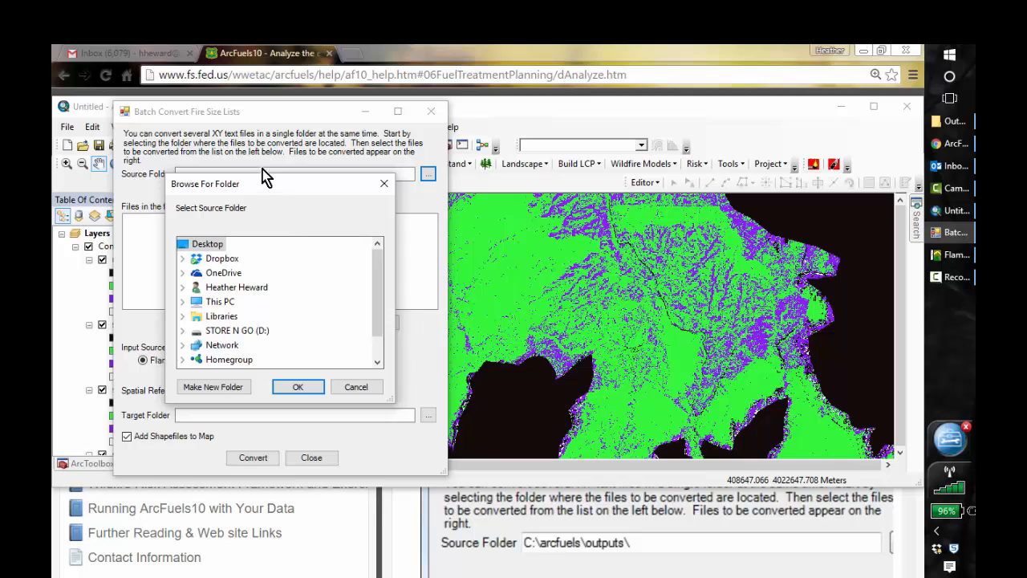
{"action": "left_click", "coordinate": [359, 389]}
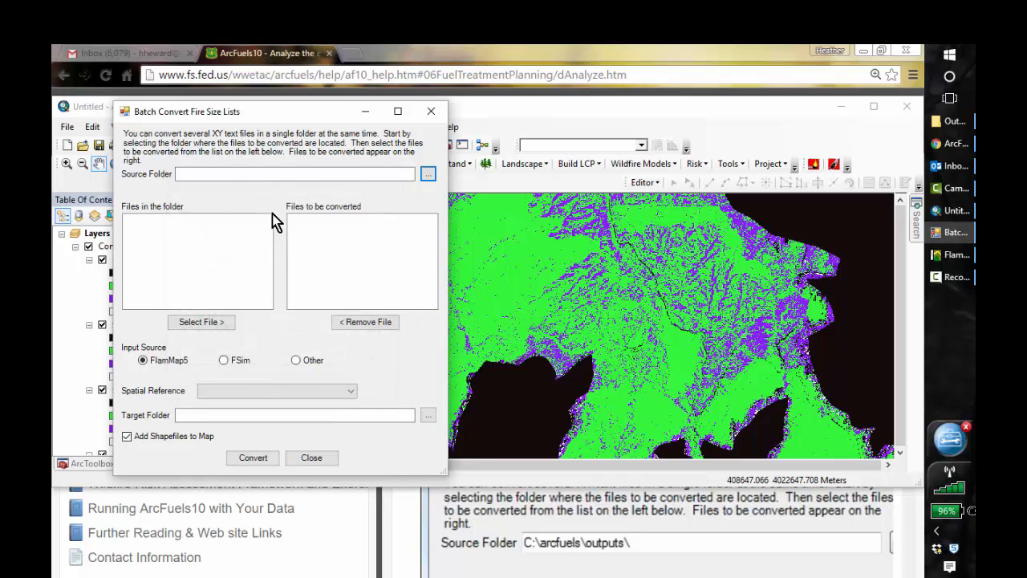
{"action": "left_click", "coordinate": [255, 174]}
{"action": "type", "text": "C:\\407\\Lesson_5\\Outputs\\"}
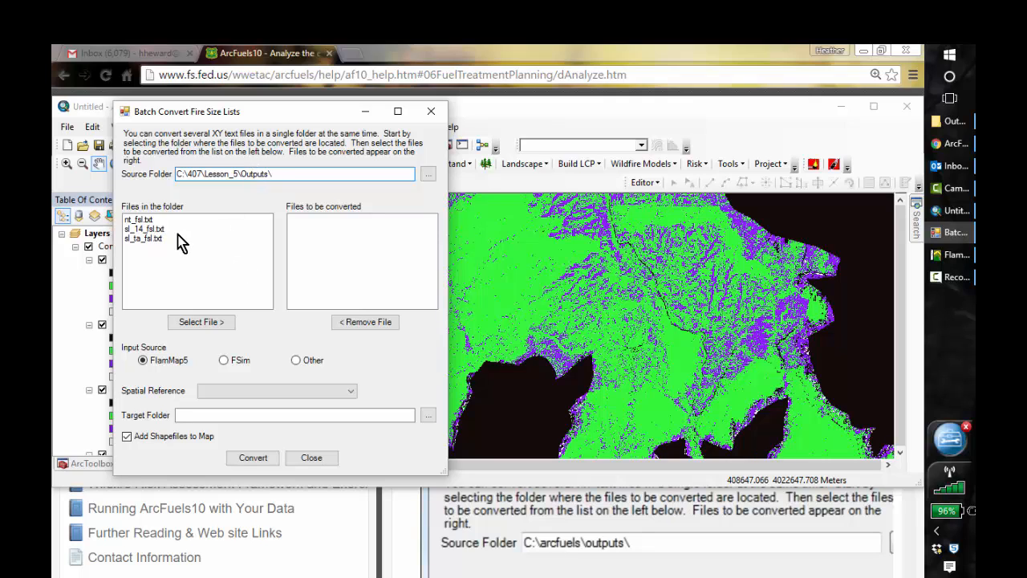
Add nt_fsl.txt, sl_14_fsl.txt and sl_ta_fsl.txt to the files to be converted.
{"action": "left_click", "coordinate": [138, 221]}
{"action": "left_click", "coordinate": [210, 325]}
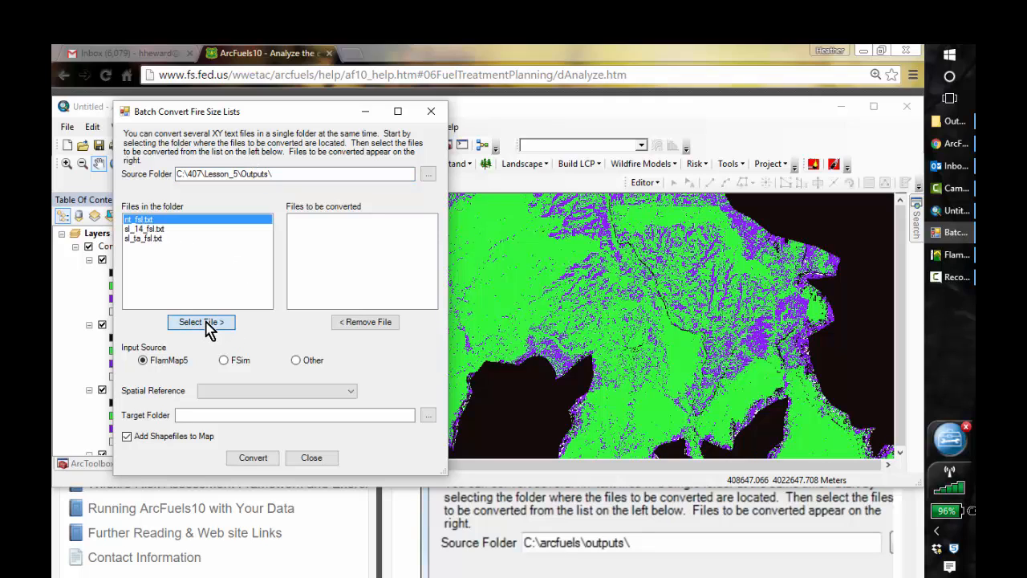
{"action": "left_click", "coordinate": [138, 221]}
{"action": "left_click", "coordinate": [195, 322]}
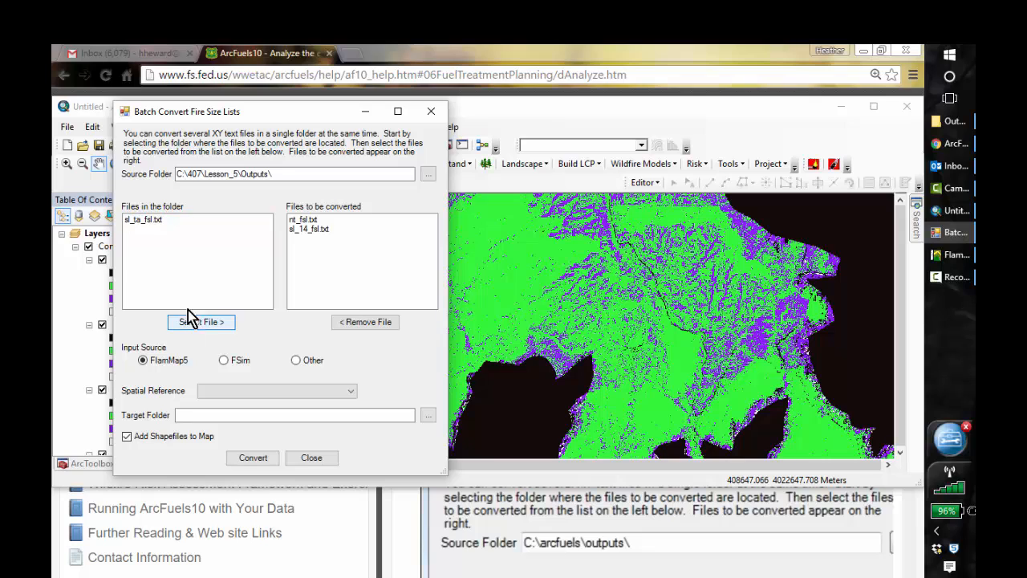
{"action": "left_click", "coordinate": [151, 221]}
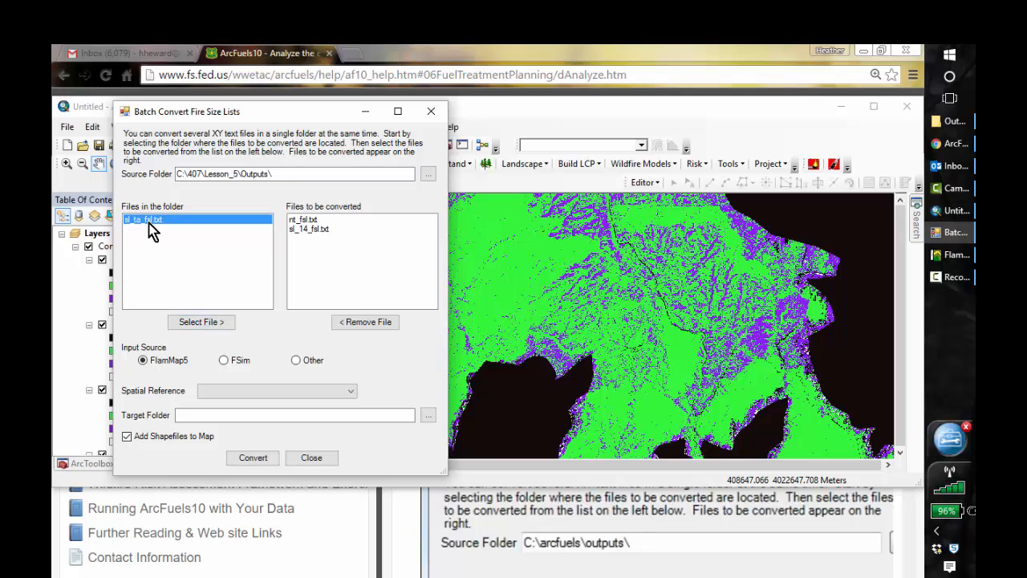
{"action": "left_click", "coordinate": [210, 322]}
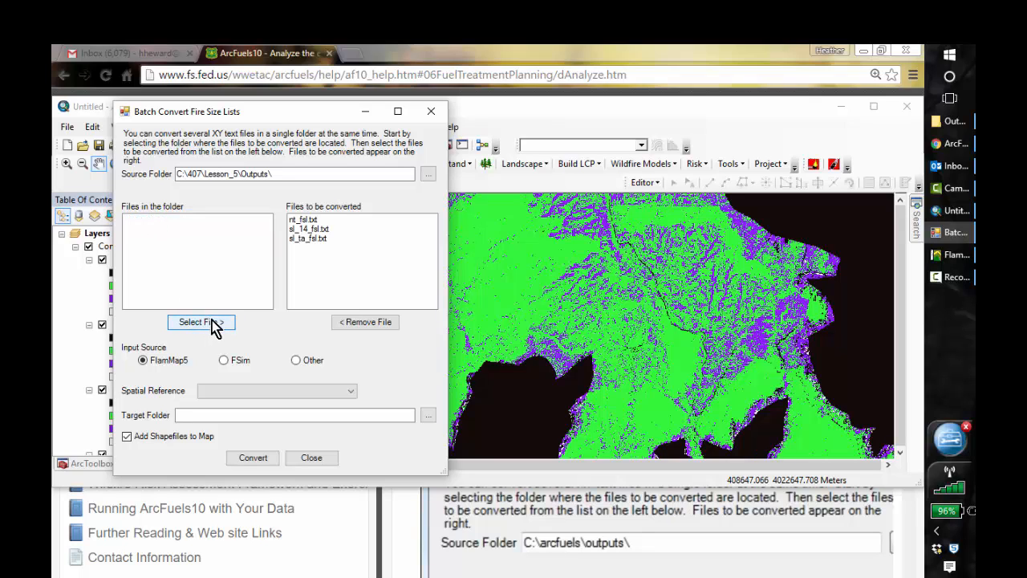
Check the form settings in the Chrome help, and set the spatial reference to NAD_1983_UTM_Zone_12N and the target folder to C:\407\Lesson_5\Outputs\.
{"action": "left_click", "coordinate": [971, 149]}
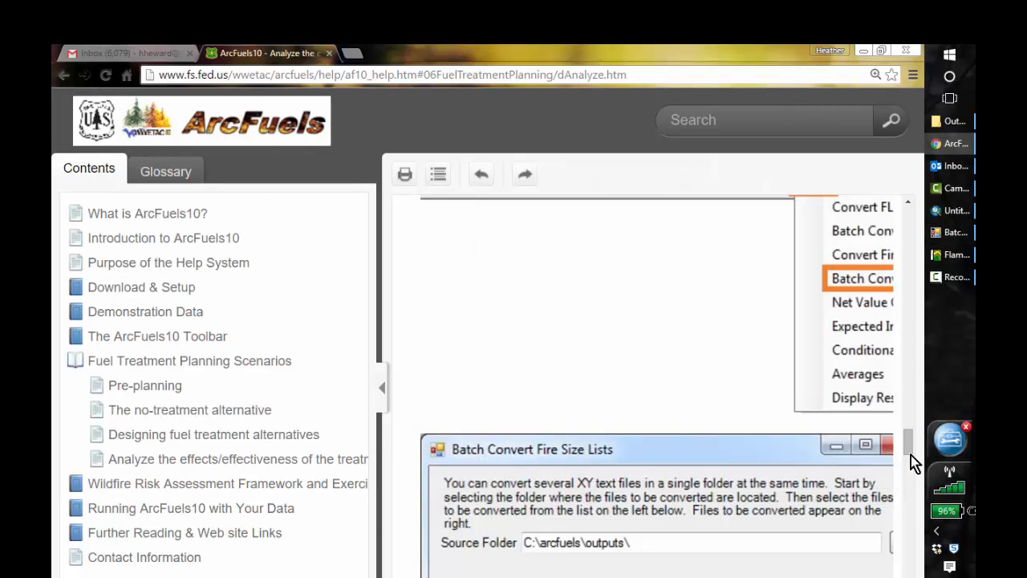
{"action": "left_click_drag", "start_coordinate": [908, 454], "coordinate": [911, 481]}
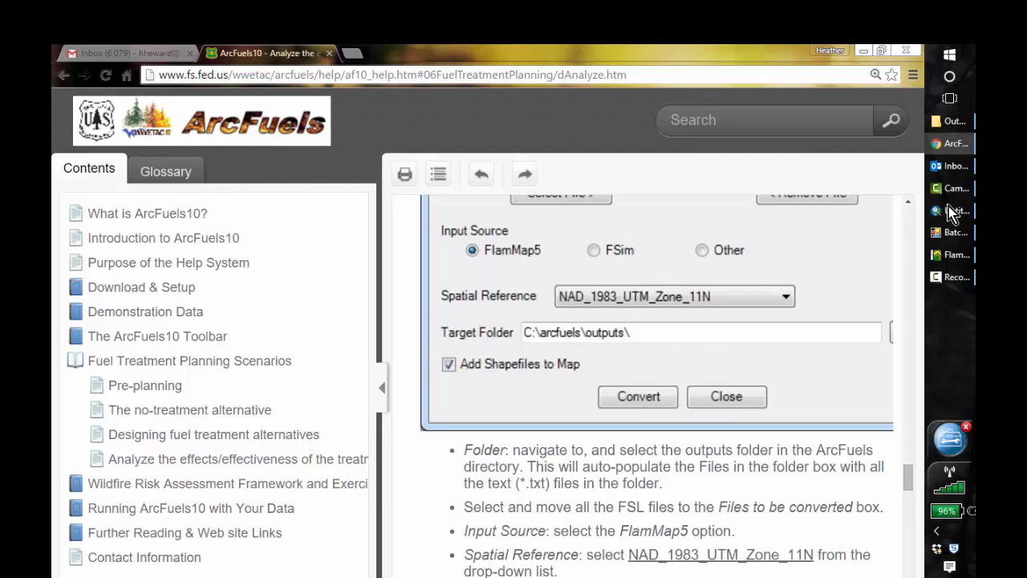
{"action": "left_click", "coordinate": [953, 232]}
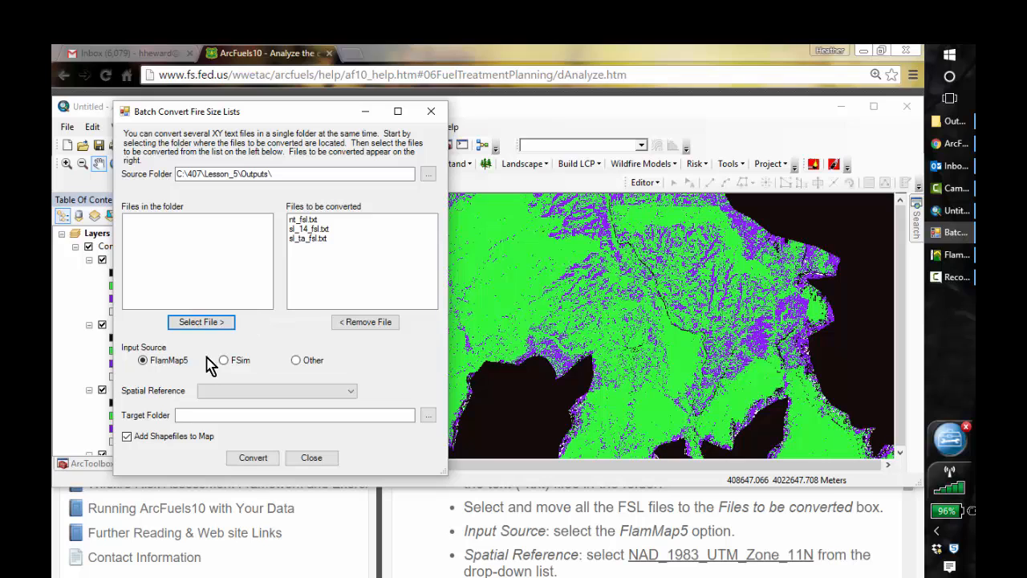
{"action": "left_click", "coordinate": [274, 390]}
{"action": "left_click", "coordinate": [265, 404]}
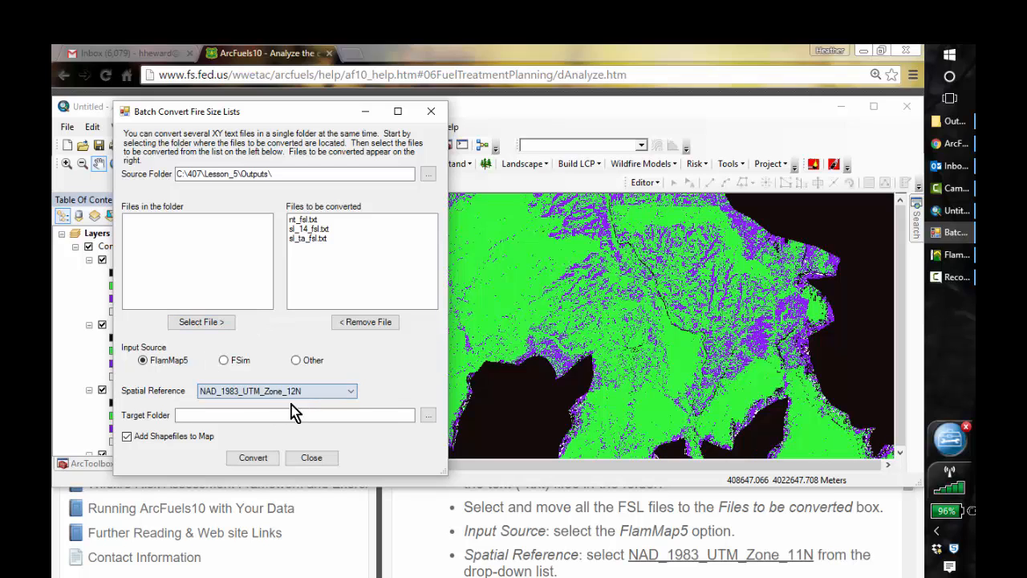
{"action": "left_click", "coordinate": [296, 415]}
{"action": "type", "text": "C:\\407\\Lesson_5\\Outputs\\"}
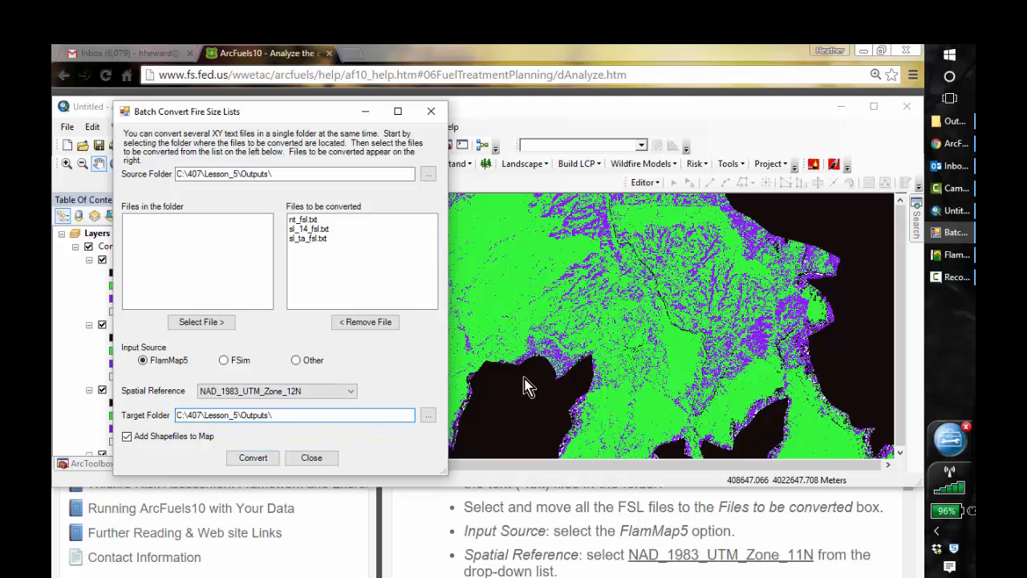
Review the remaining Step 2 instructions in the Chrome help, then convert the fire size lists to shapefiles in ArcMap and close the form.
{"action": "left_click", "coordinate": [951, 143]}
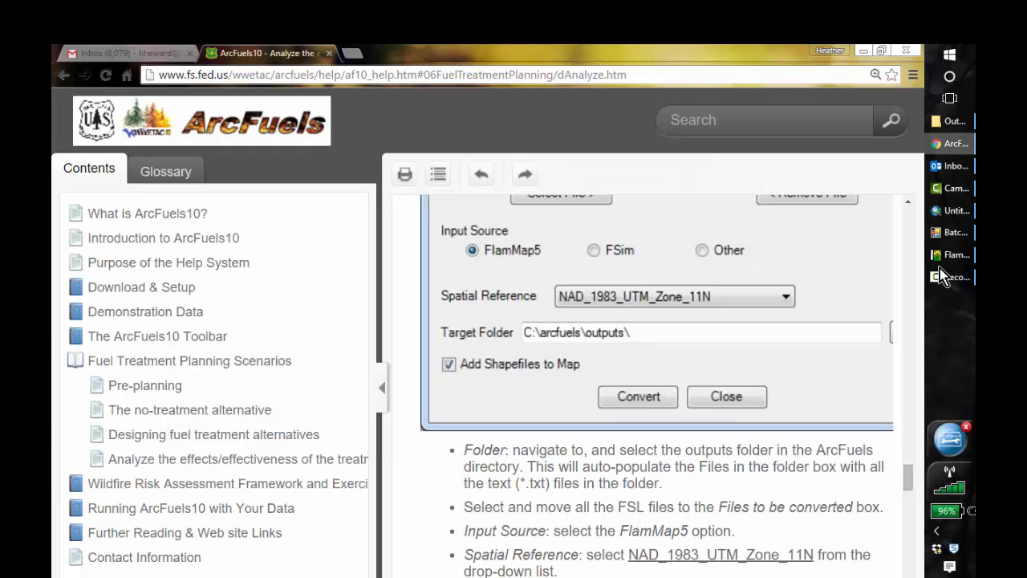
{"action": "left_click_drag", "start_coordinate": [909, 480], "coordinate": [912, 490]}
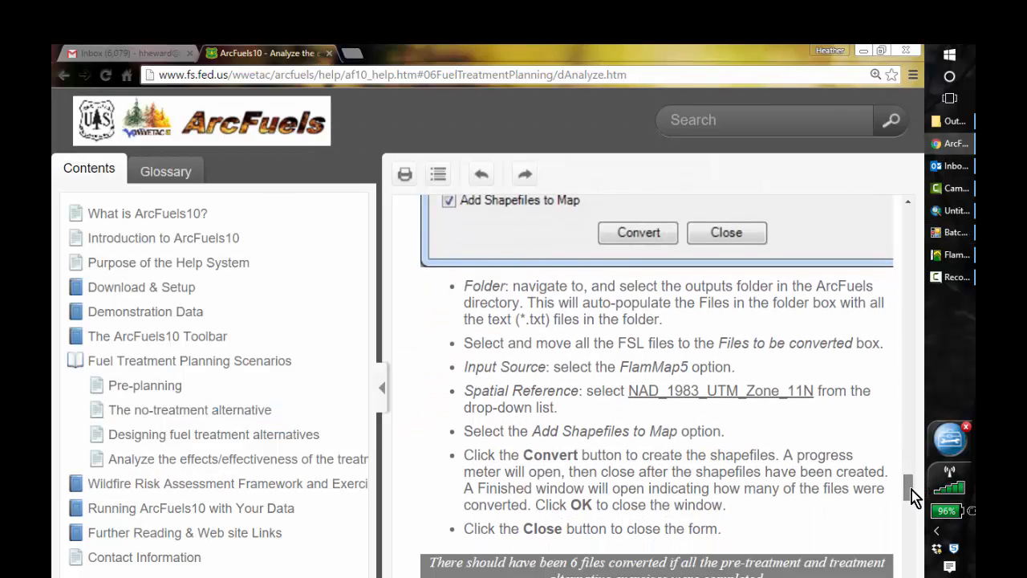
{"action": "scroll", "coordinate": [912, 491], "scroll_direction": "up", "scroll_amount": 1}
{"action": "scroll", "coordinate": [912, 489], "scroll_direction": "down", "scroll_amount": 1}
{"action": "left_click", "coordinate": [952, 232]}
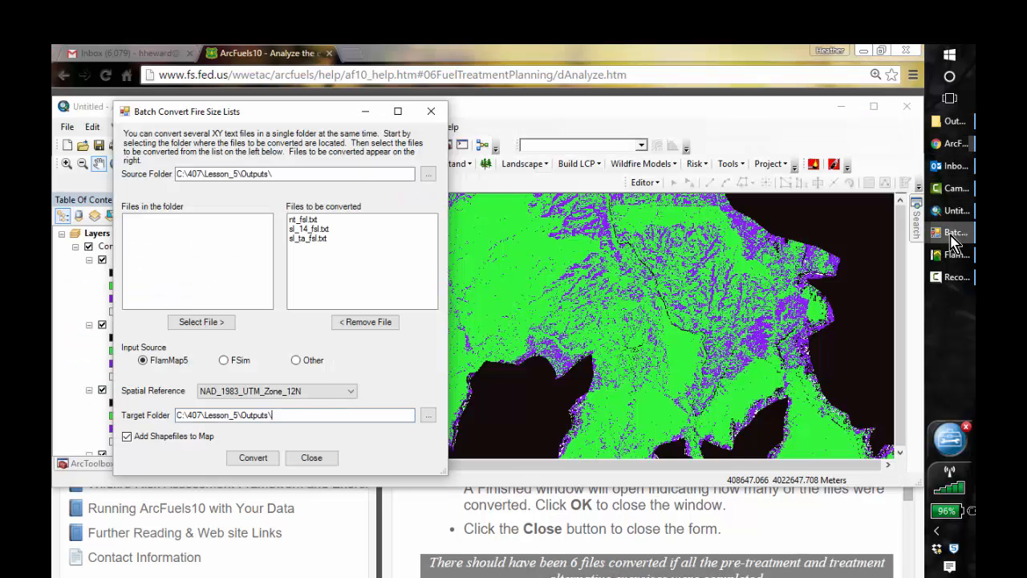
{"action": "left_click", "coordinate": [267, 465]}
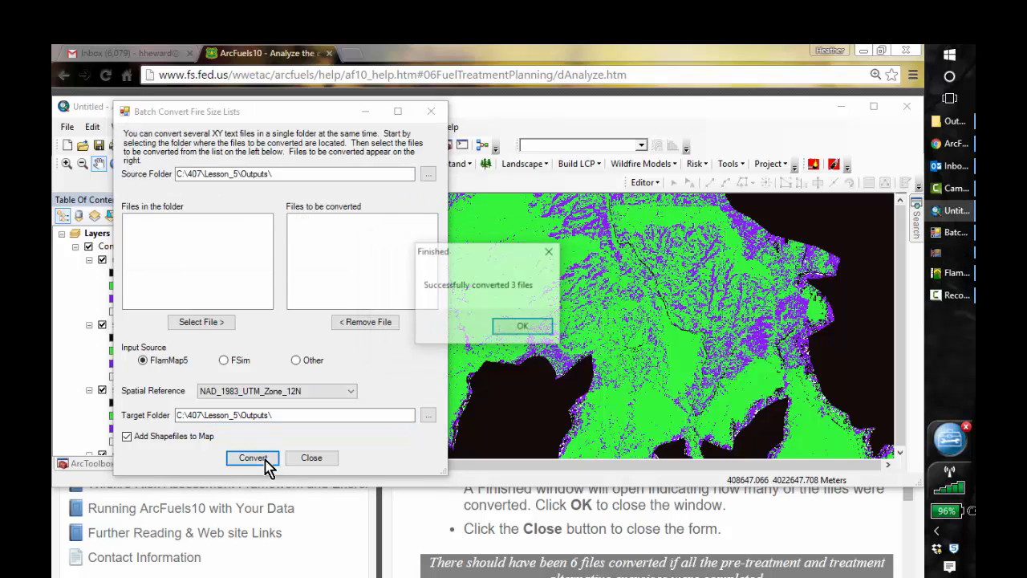
{"action": "left_click", "coordinate": [523, 329]}
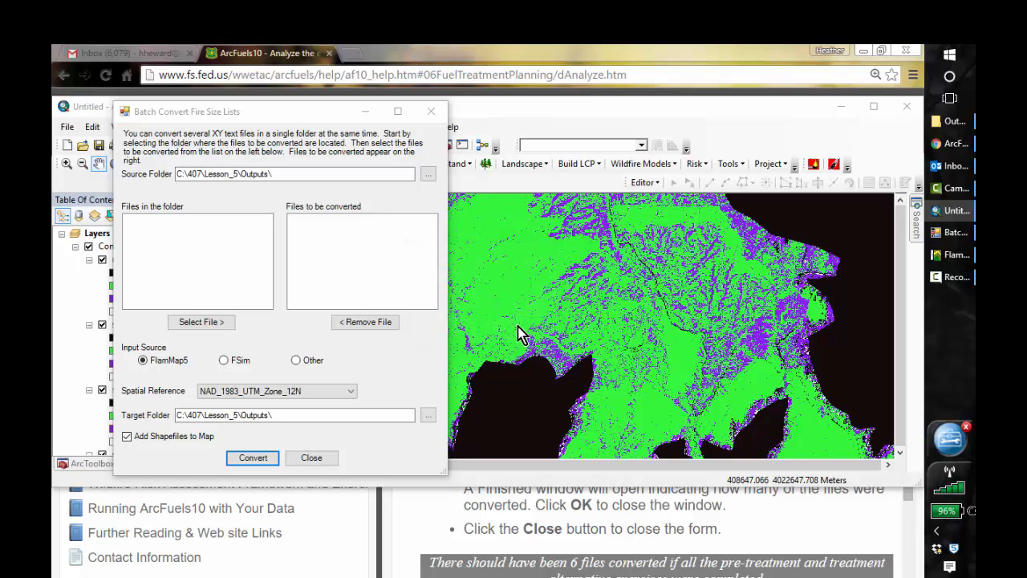
{"action": "left_click", "coordinate": [311, 459]}
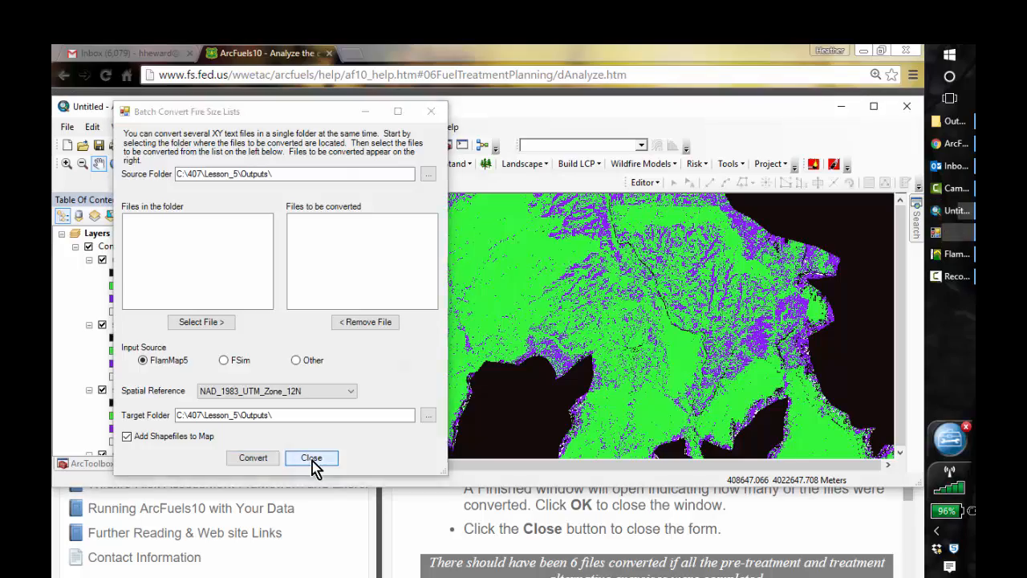
Maximize ArcMap, collapse the legends of all layers in the Conversion Results group and turn those layers off.
{"action": "left_click", "coordinate": [874, 106]}
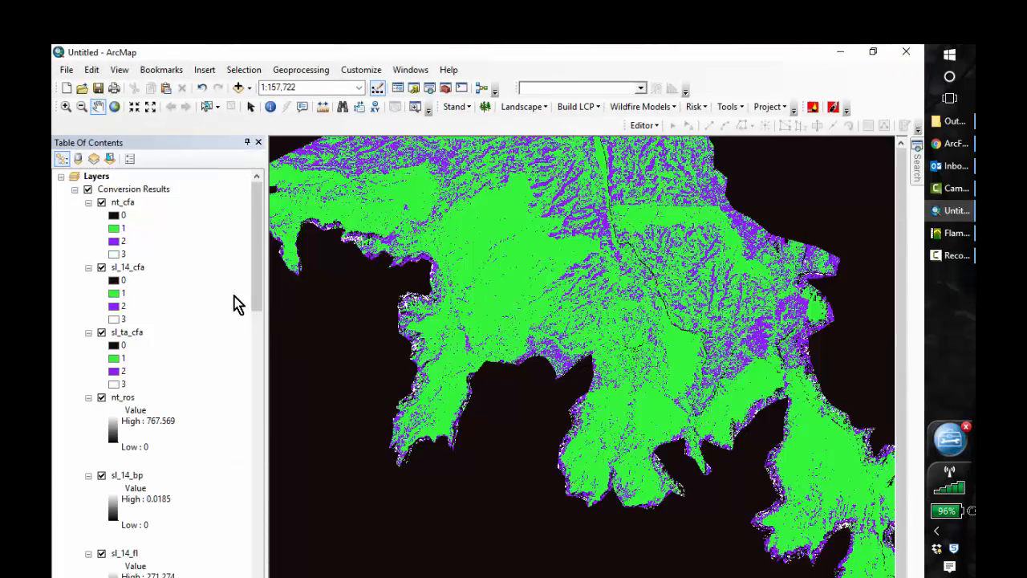
{"action": "left_click", "coordinate": [88, 202], "text": "ctrl"}
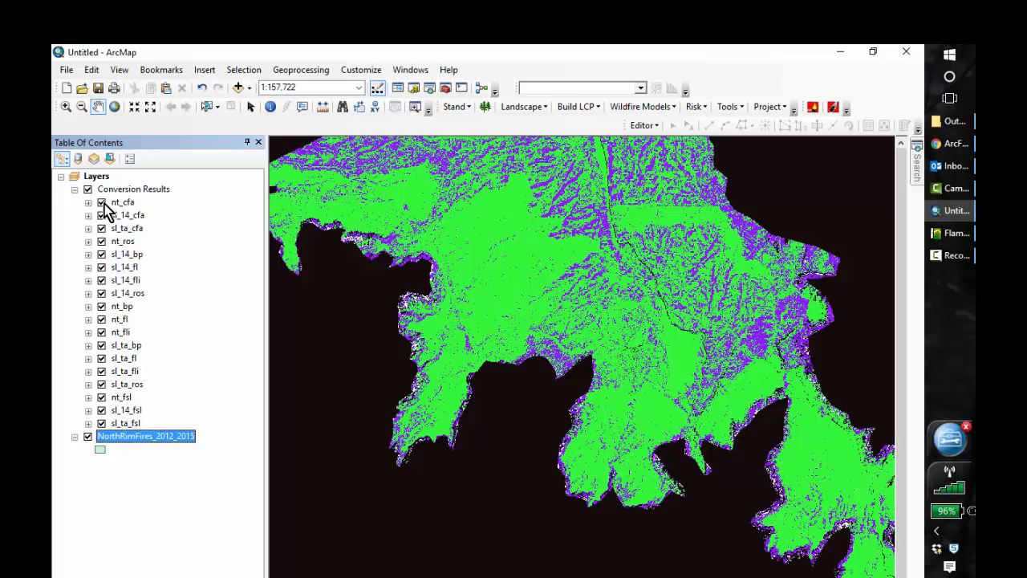
{"action": "left_click", "coordinate": [101, 202], "text": "ctrl"}
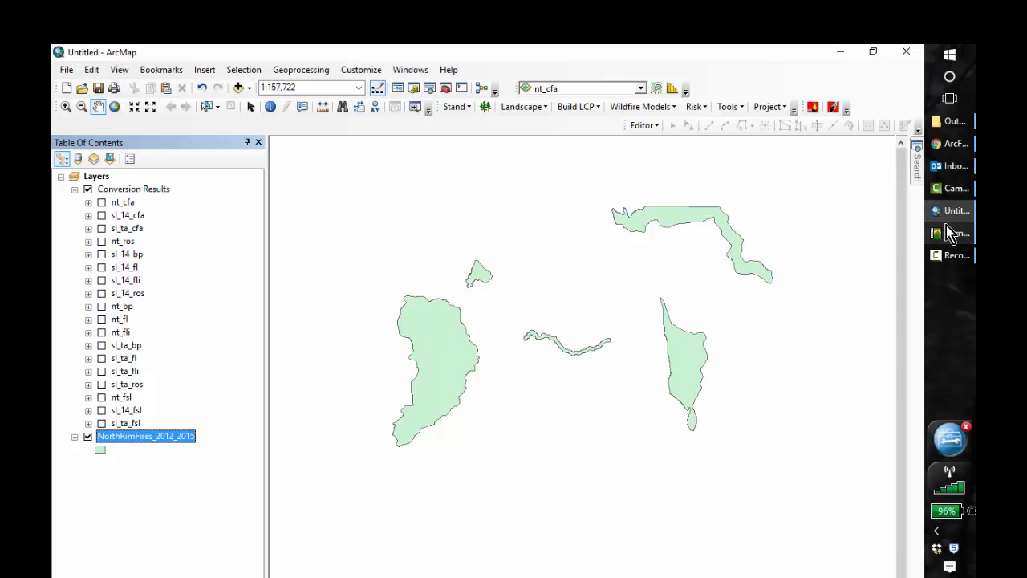
Switch to the ArcFuels help in Chrome and expand the exercise on mapping burn probability and its change across the landscape.
{"action": "left_click", "coordinate": [951, 143]}
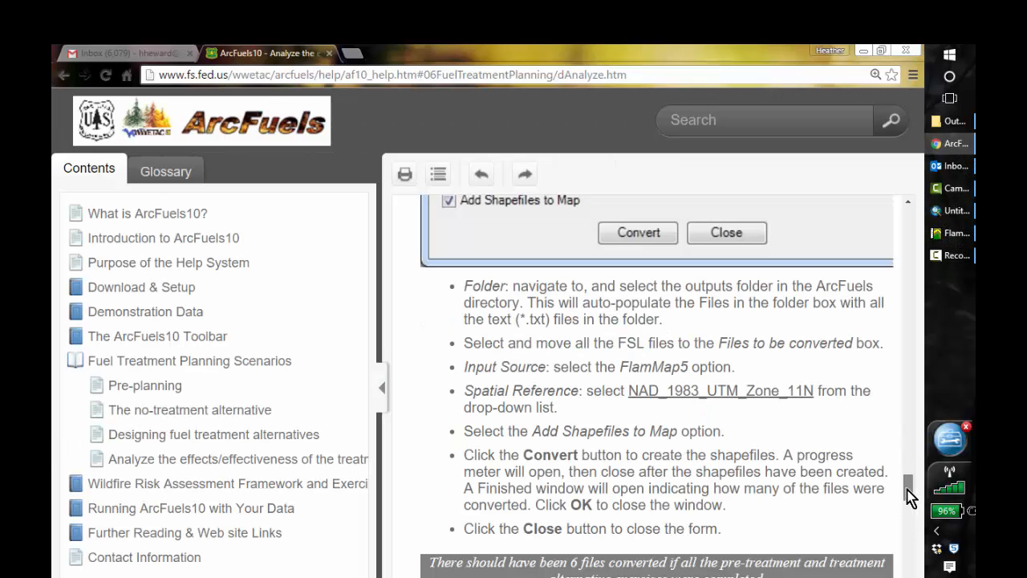
{"action": "left_click_drag", "start_coordinate": [907, 487], "coordinate": [916, 536]}
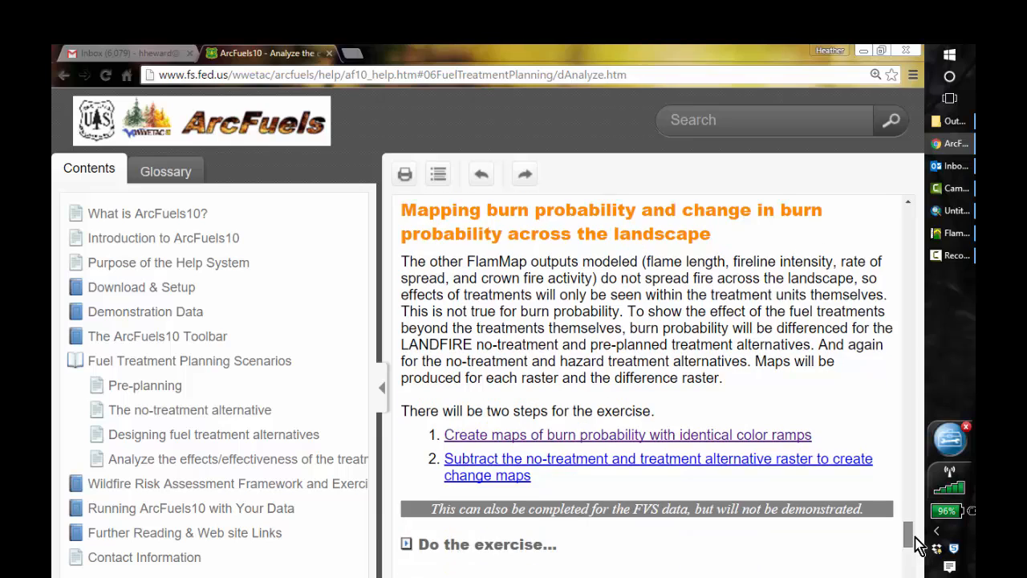
{"action": "left_click_drag", "start_coordinate": [919, 548], "coordinate": [922, 550]}
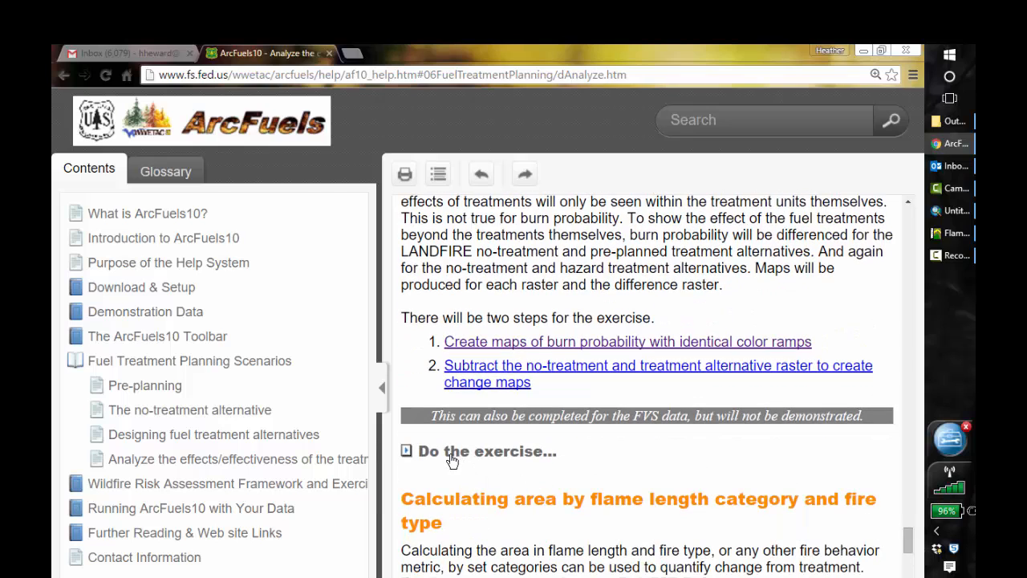
{"action": "left_click", "coordinate": [407, 454]}
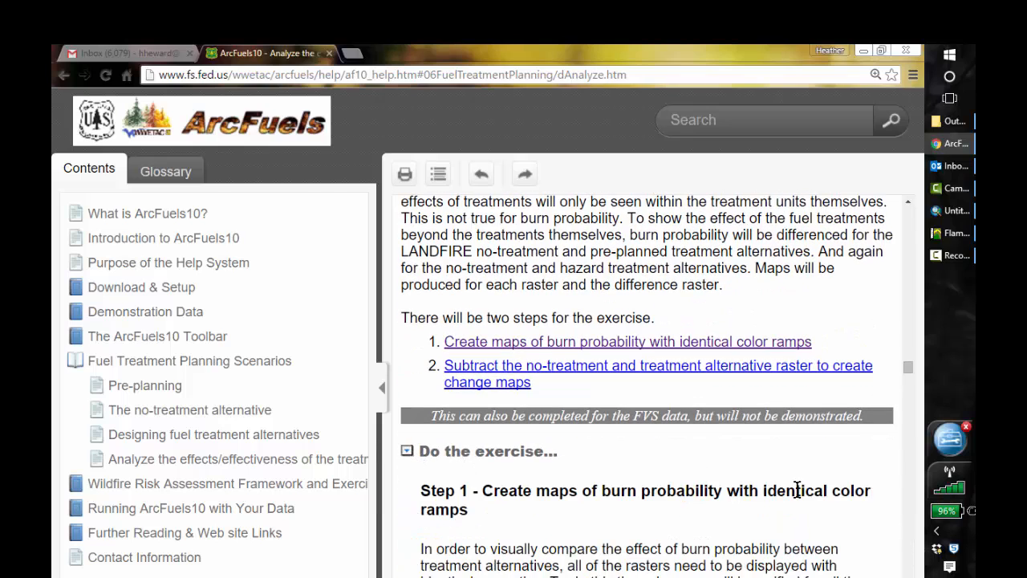
Switch to ArcMap and move the sl_14_bp, sl_ta_bp and nt_bp layers to the top of the Conversion Results group.
{"action": "left_click_drag", "start_coordinate": [910, 366], "coordinate": [961, 279]}
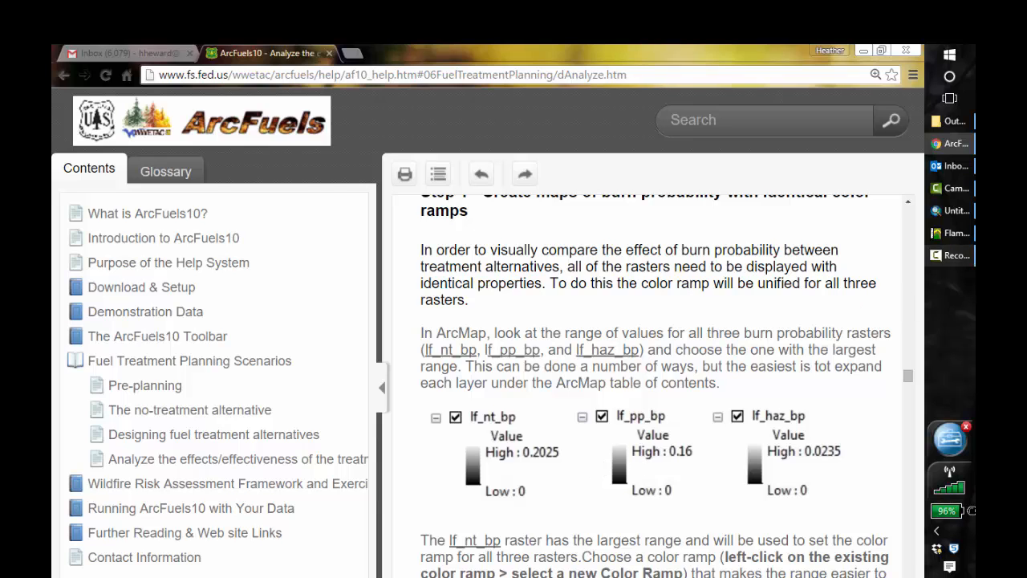
{"action": "left_click", "coordinate": [953, 213]}
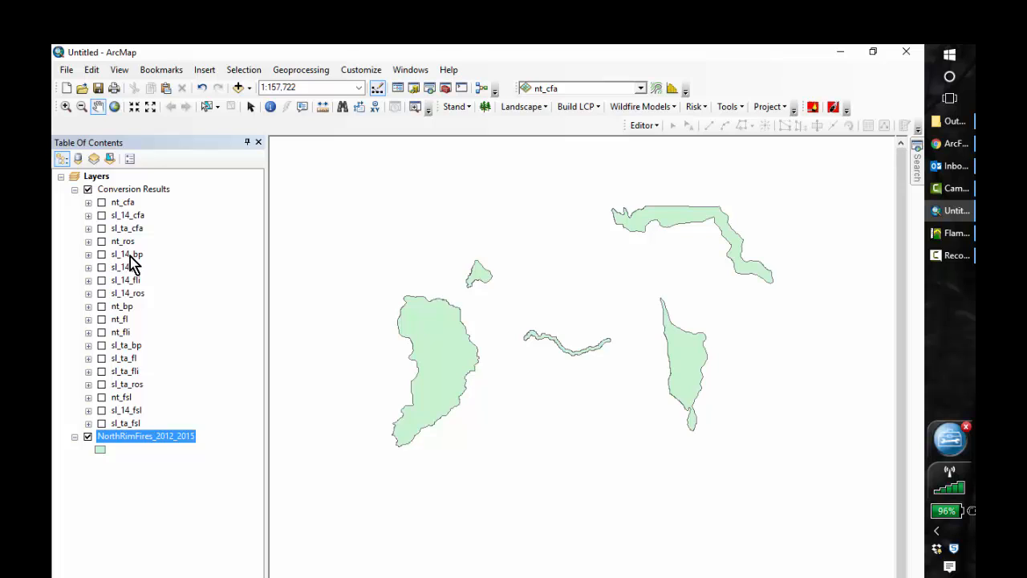
{"action": "left_click_drag", "start_coordinate": [129, 257], "coordinate": [128, 202]}
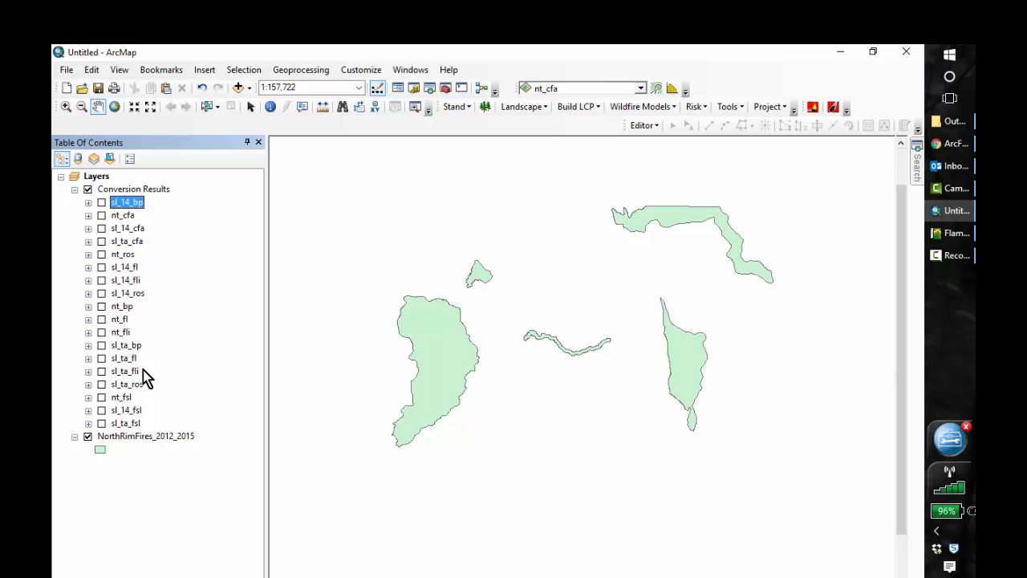
{"action": "left_click_drag", "start_coordinate": [124, 347], "coordinate": [128, 215]}
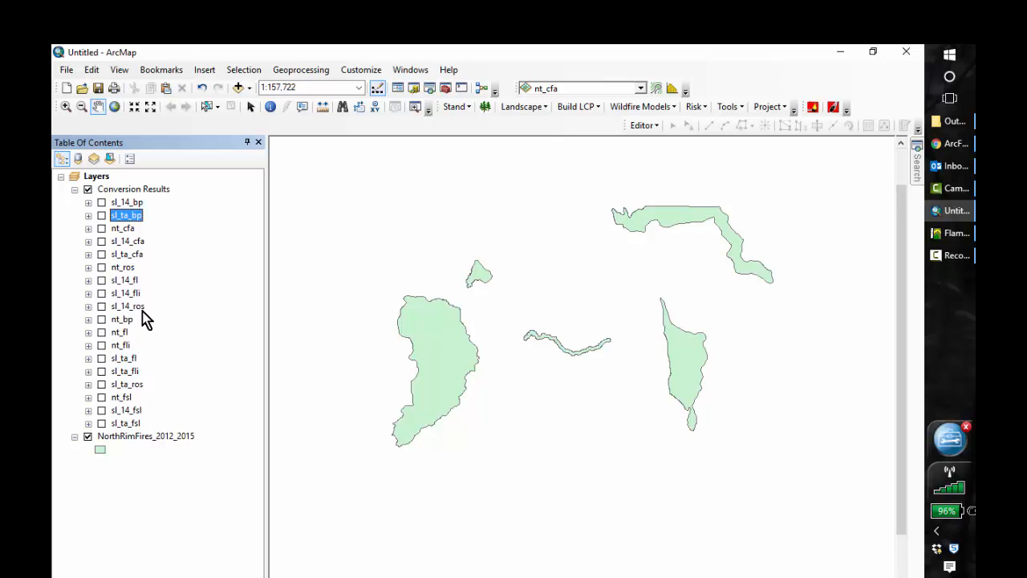
{"action": "left_click_drag", "start_coordinate": [126, 320], "coordinate": [126, 219]}
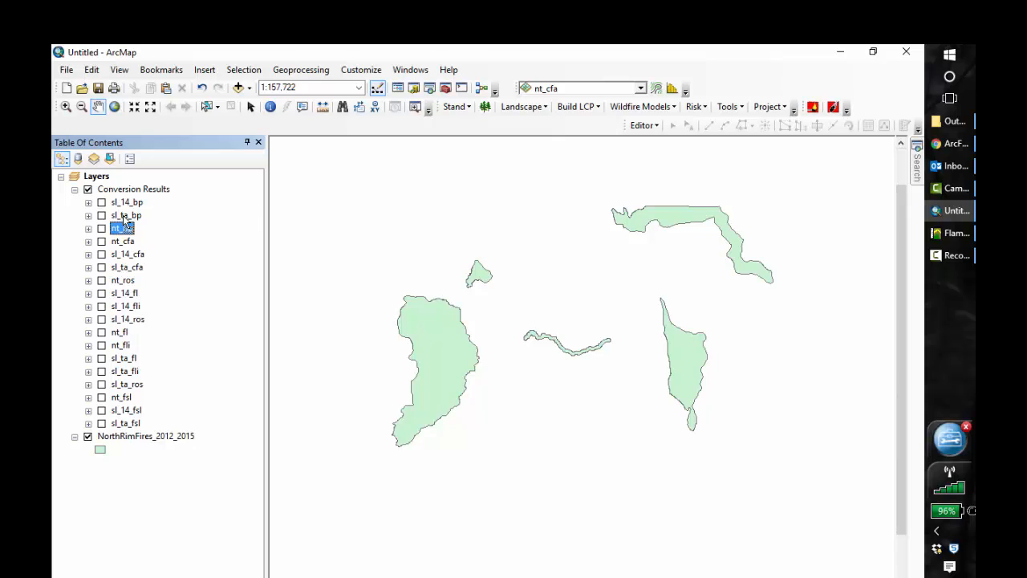
Expand the legends of the sl_14_bp, sl_ta_bp and nt_bp layers to compare their value ranges.
{"action": "left_click", "coordinate": [88, 203]}
{"action": "left_click", "coordinate": [89, 280]}
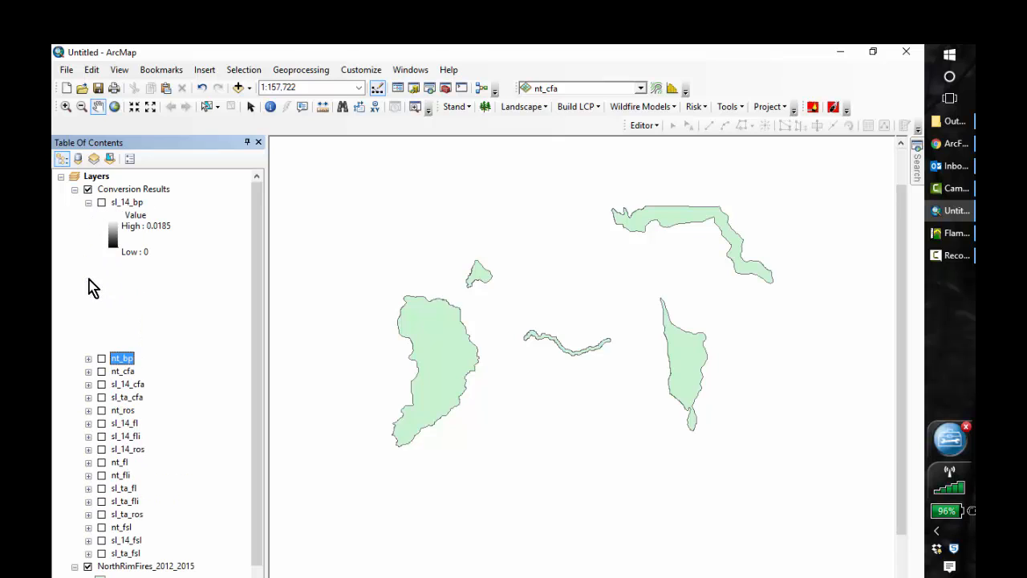
{"action": "left_click", "coordinate": [88, 359]}
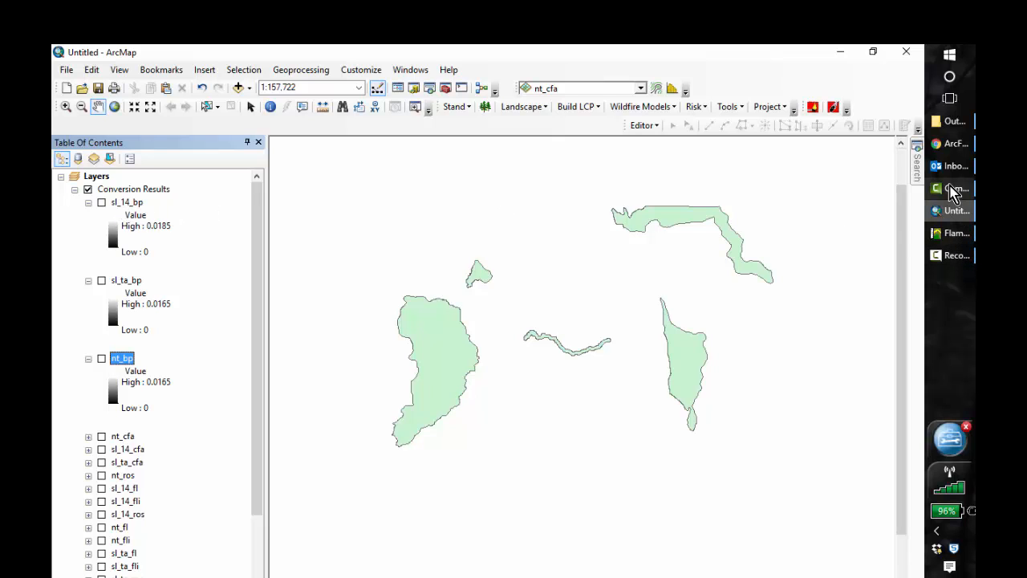
Switch to the ArcFuels help page in Chrome and read how to choose a color ramp for the raster with the largest range.
{"action": "left_click", "coordinate": [946, 154]}
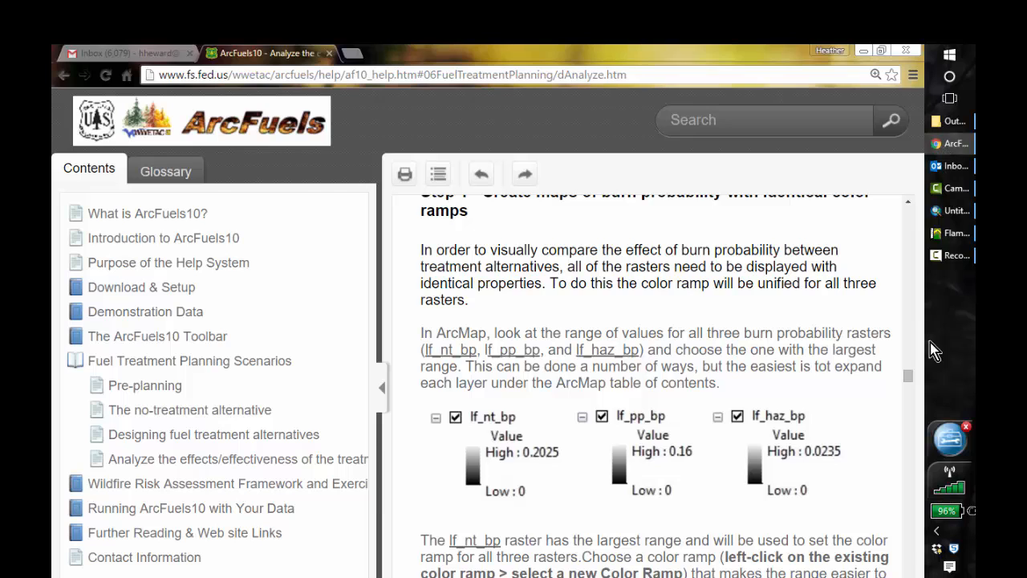
{"action": "left_click", "coordinate": [382, 394]}
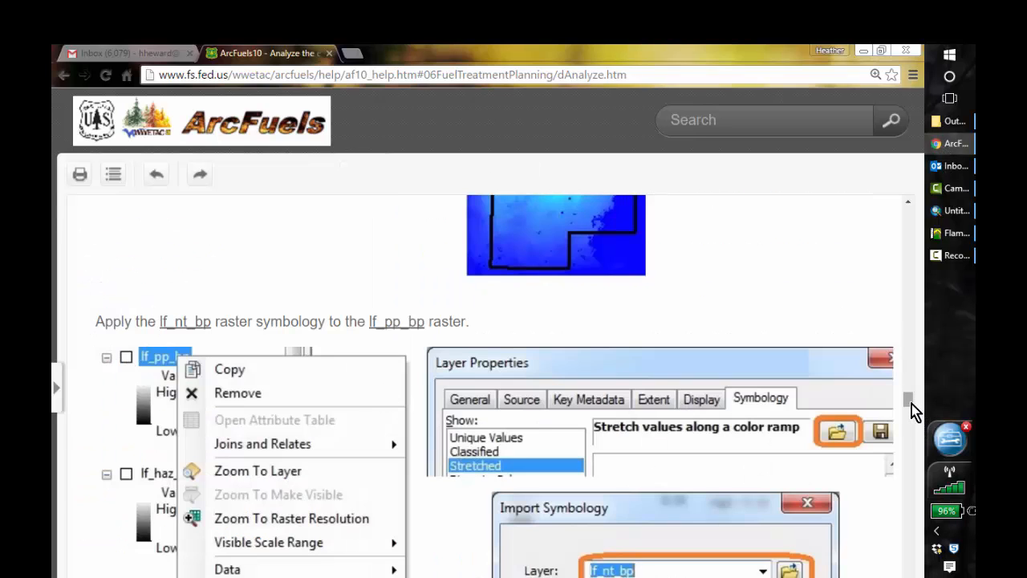
{"action": "left_click_drag", "start_coordinate": [911, 408], "coordinate": [910, 390]}
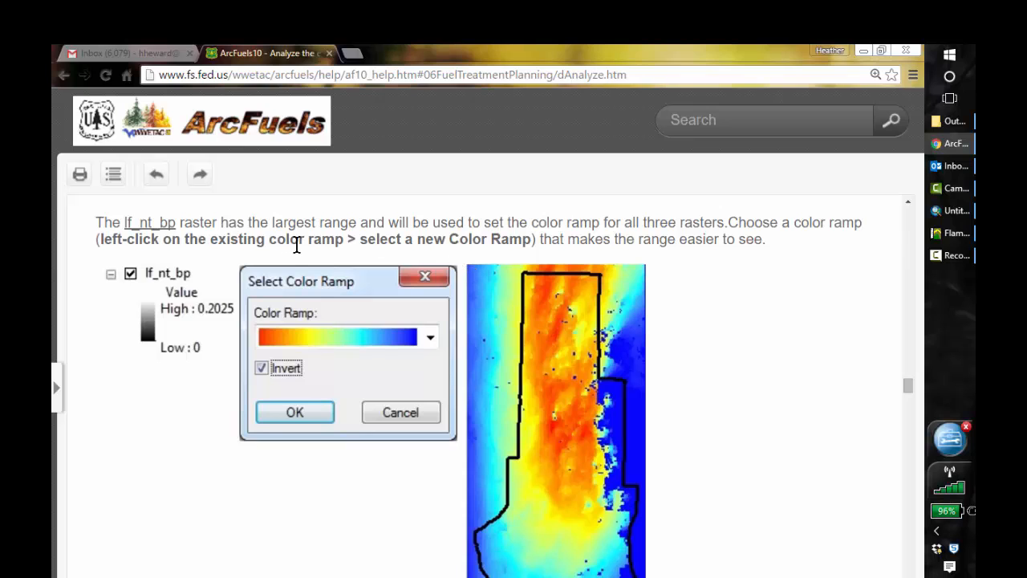
Switch to ArcMap, apply the red-yellow-blue color ramp to sl_14_bp without inverting it, and display the layer.
{"action": "left_click", "coordinate": [955, 210]}
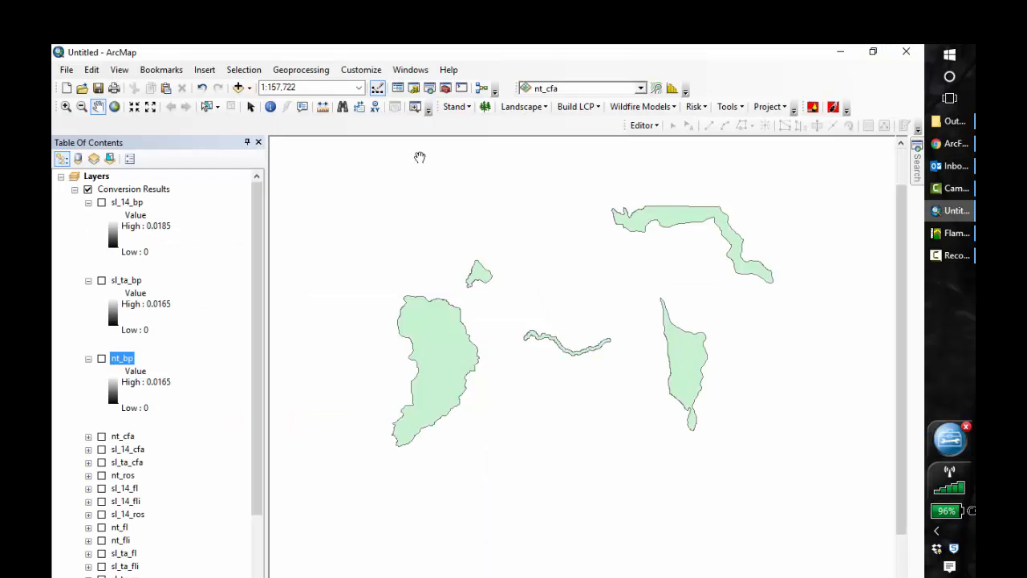
{"action": "left_click", "coordinate": [130, 205]}
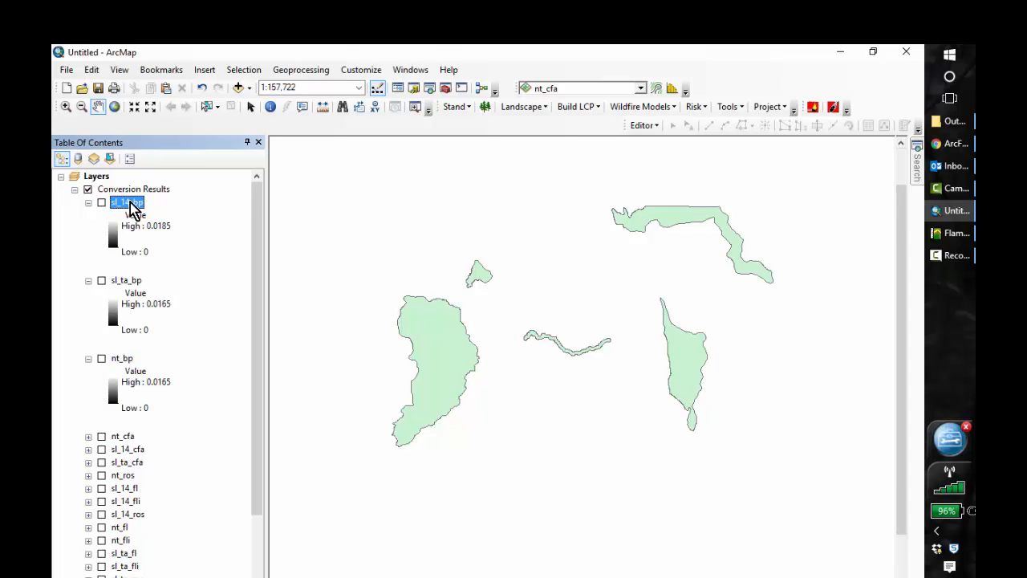
{"action": "left_click", "coordinate": [114, 229]}
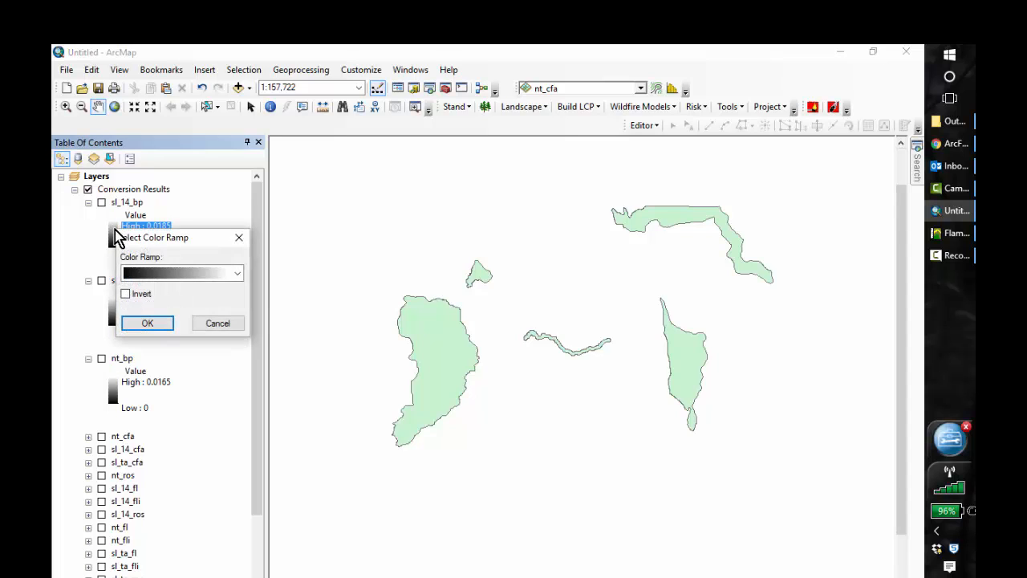
{"action": "left_click", "coordinate": [237, 276]}
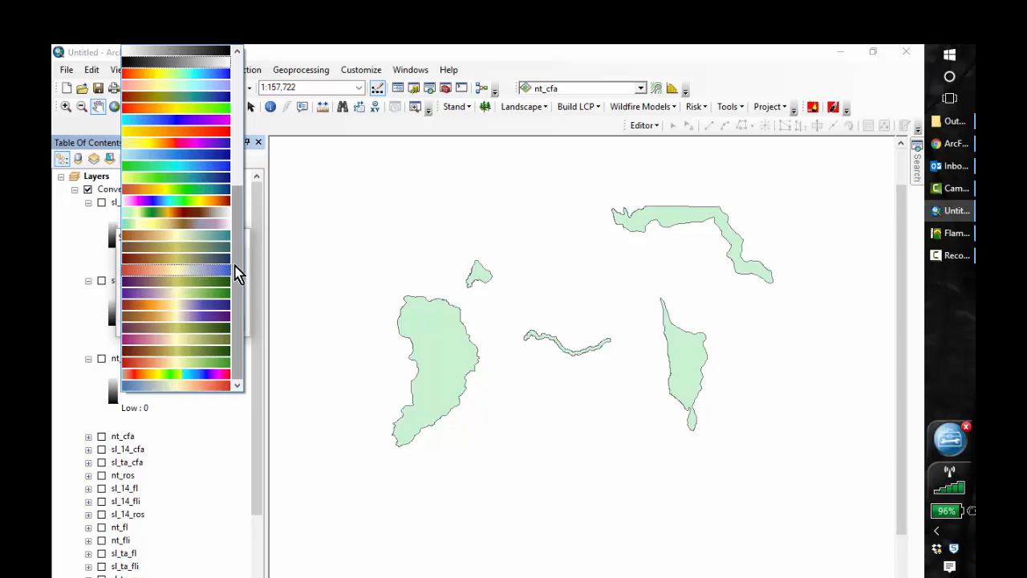
{"action": "left_click", "coordinate": [201, 76]}
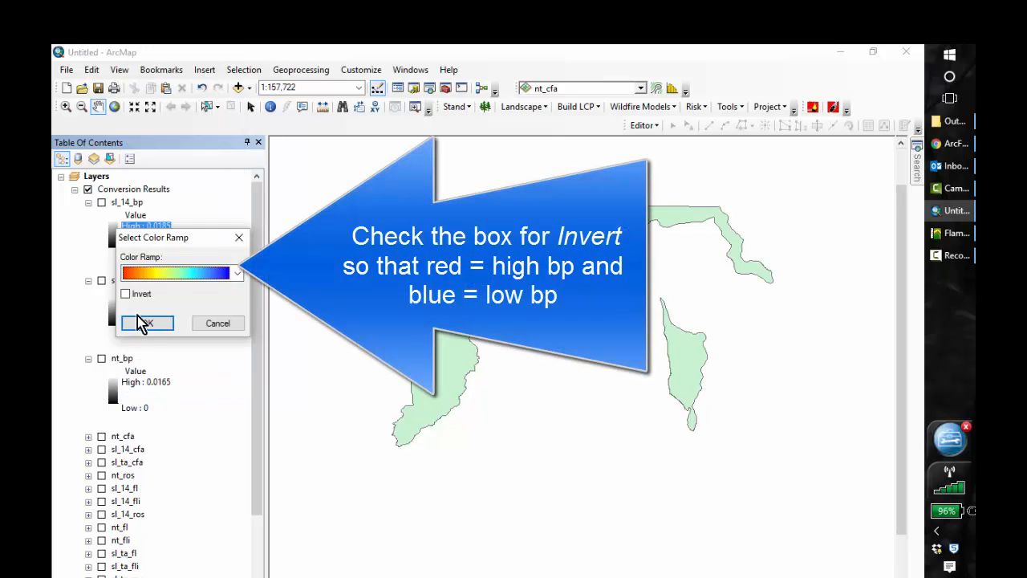
{"action": "left_click", "coordinate": [160, 324]}
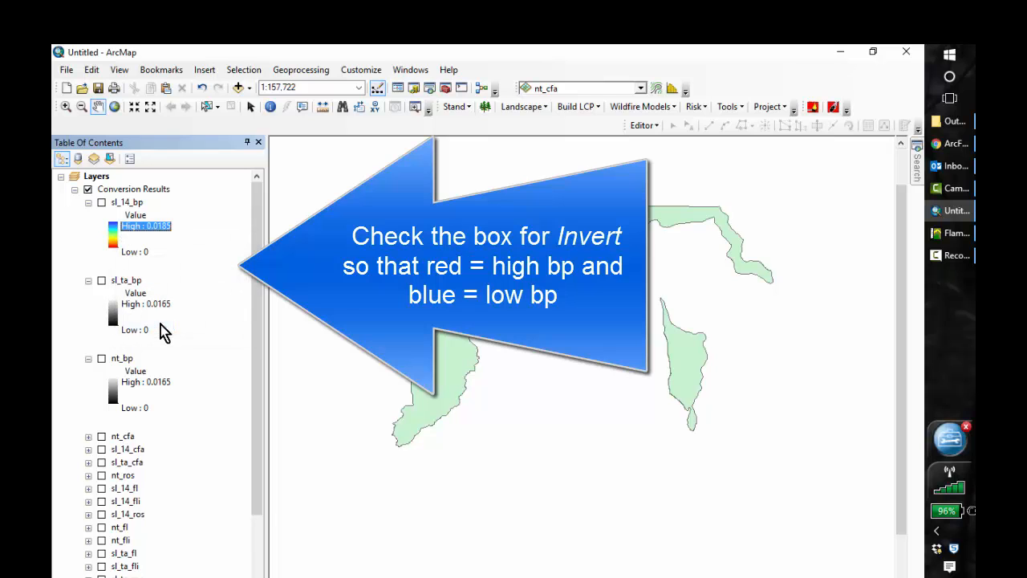
{"action": "left_click", "coordinate": [101, 202]}
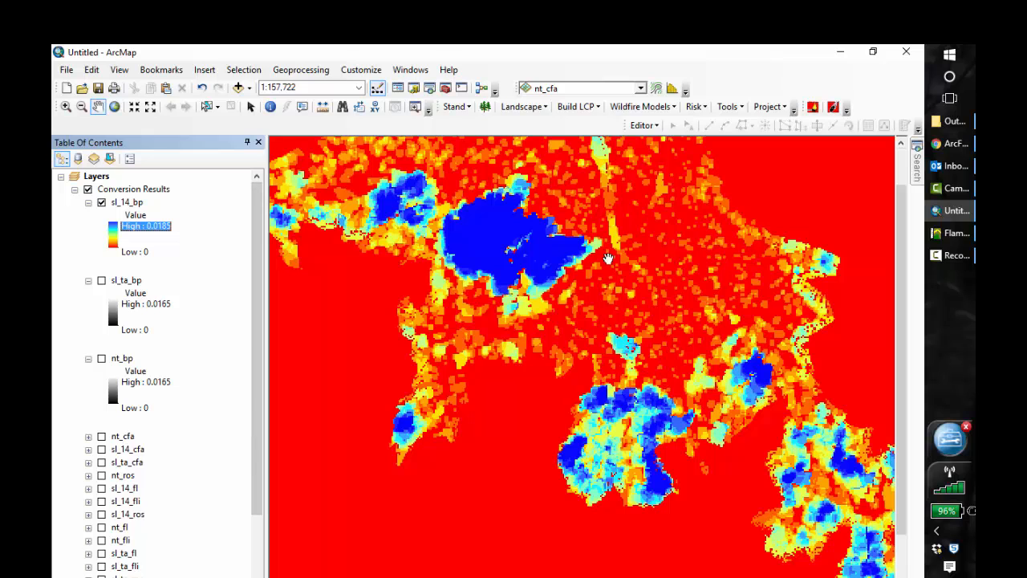
Switch to the ArcFuels help page in Chrome and read how to apply one raster's symbology to another.
{"action": "left_click", "coordinate": [945, 147]}
{"action": "scroll", "coordinate": [915, 409], "scroll_direction": "down", "scroll_amount": 5}
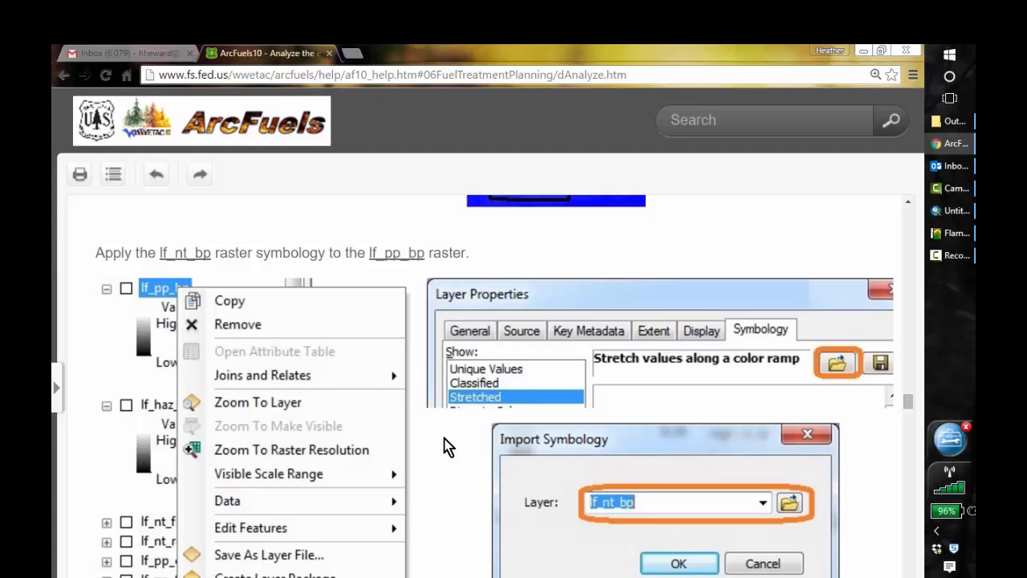
{"action": "scroll", "coordinate": [907, 408], "scroll_direction": "down", "scroll_amount": 1}
{"action": "scroll", "coordinate": [915, 405], "scroll_direction": "up", "scroll_amount": 1}
Switch to ArcMap and import the symbology of sl_14_bp into the sl_ta_bp layer.
{"action": "left_click", "coordinate": [954, 210]}
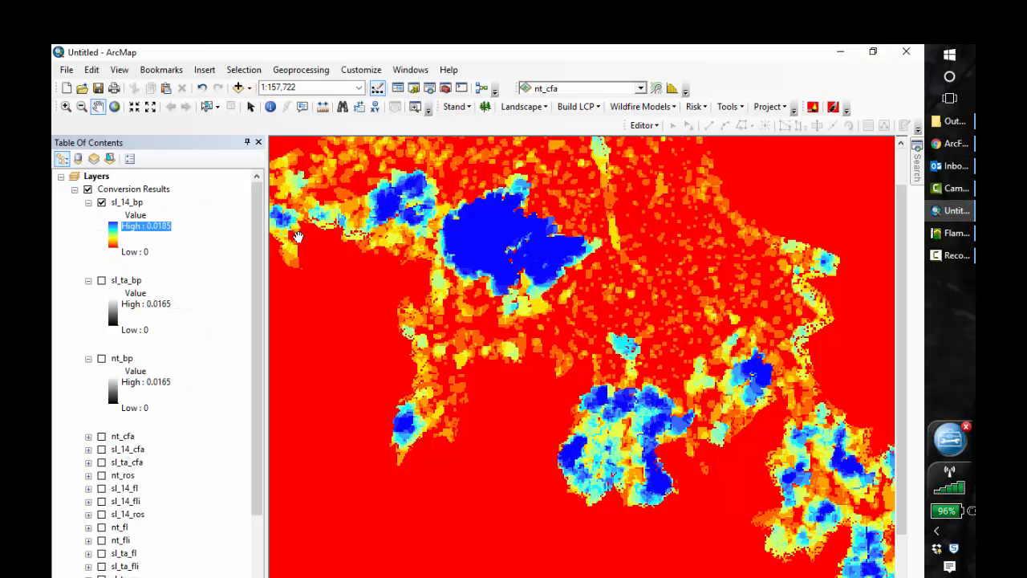
{"action": "left_click", "coordinate": [126, 283]}
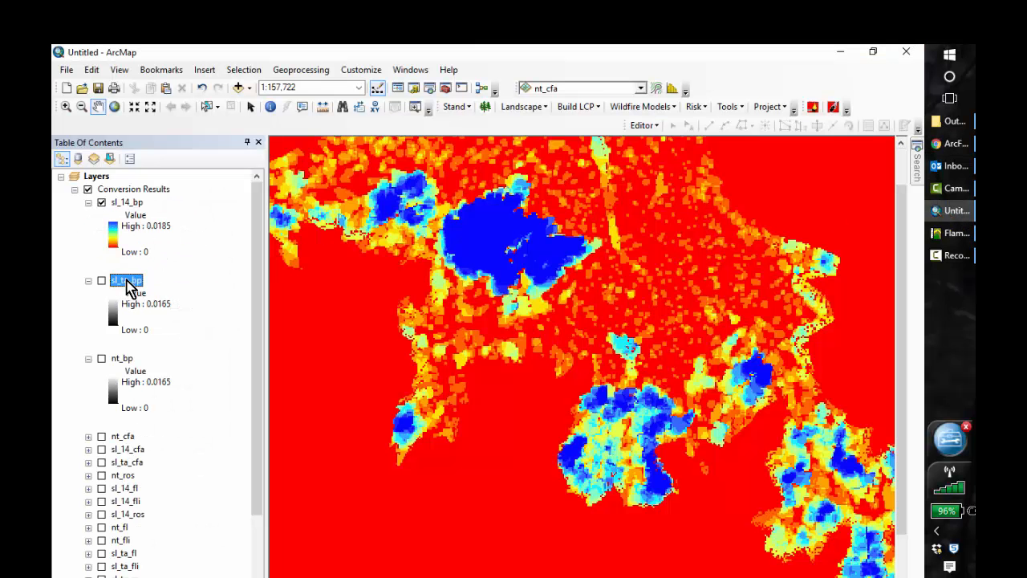
{"action": "right_click", "coordinate": [127, 282]}
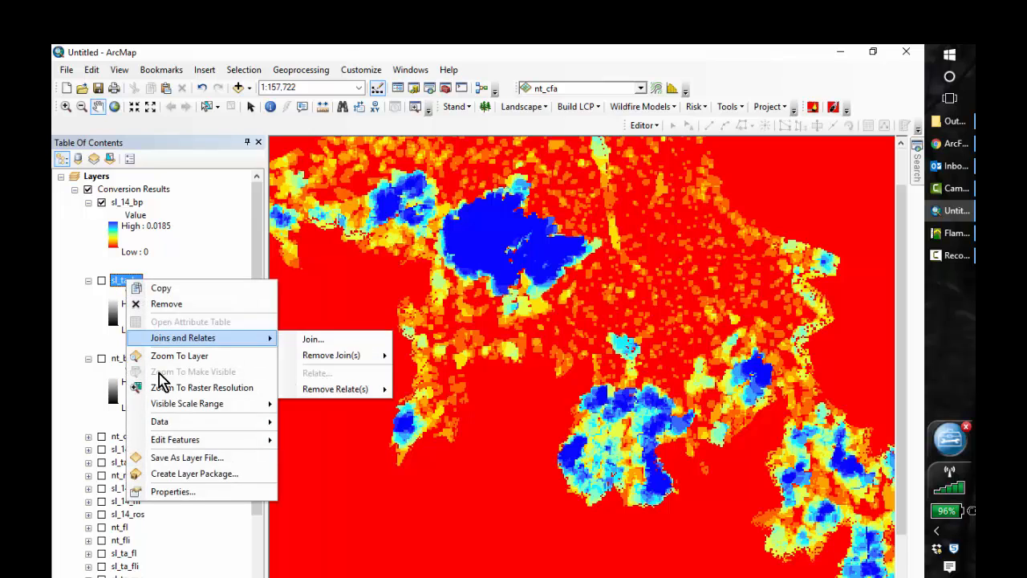
{"action": "left_click", "coordinate": [172, 491]}
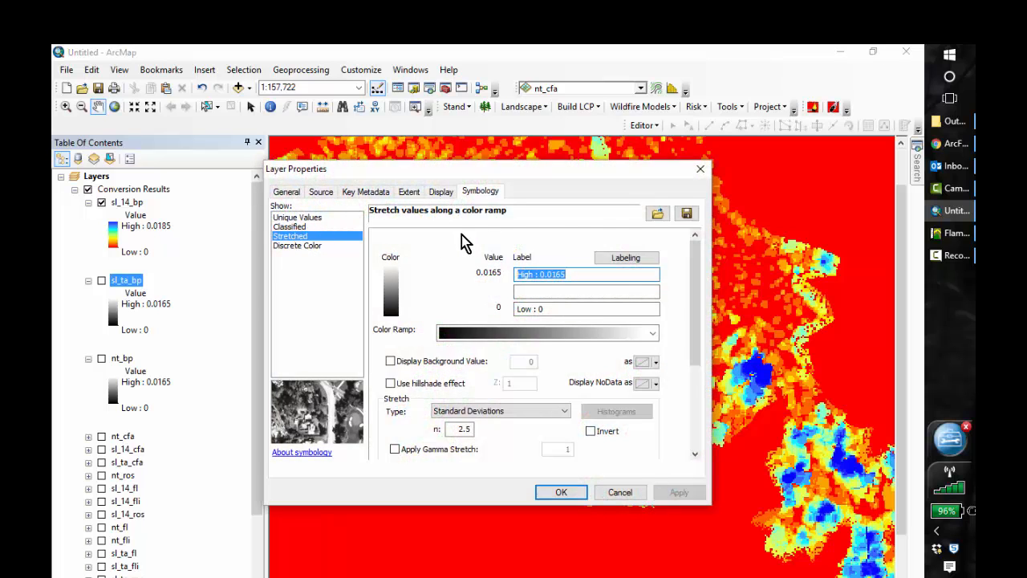
{"action": "left_click", "coordinate": [658, 215]}
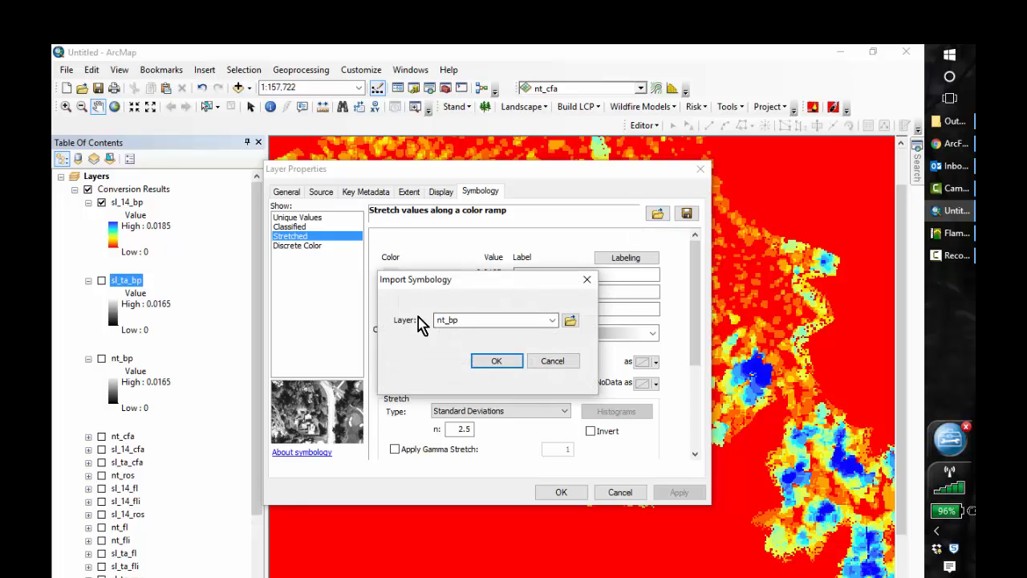
{"action": "left_click", "coordinate": [553, 321]}
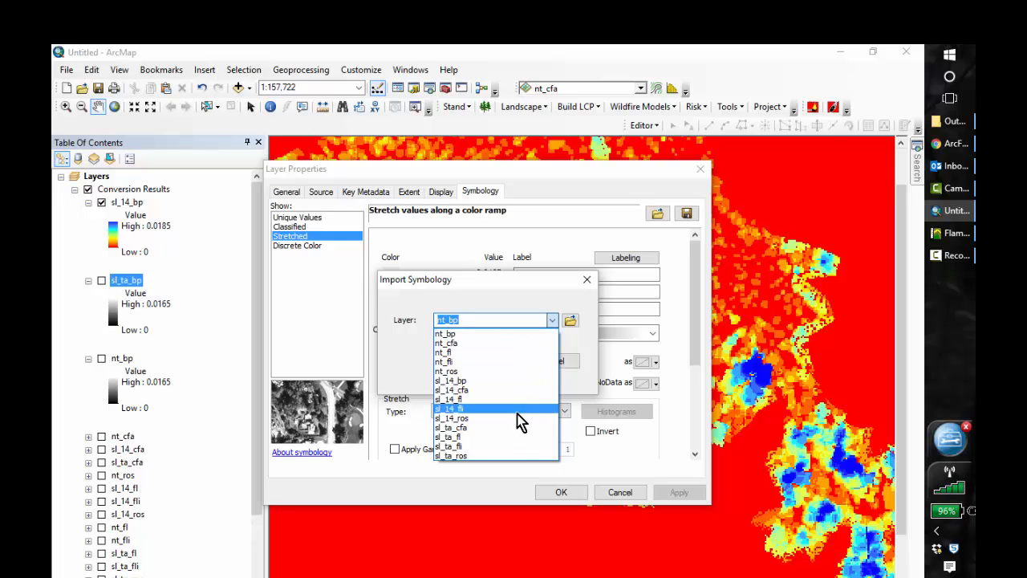
{"action": "left_click", "coordinate": [471, 381]}
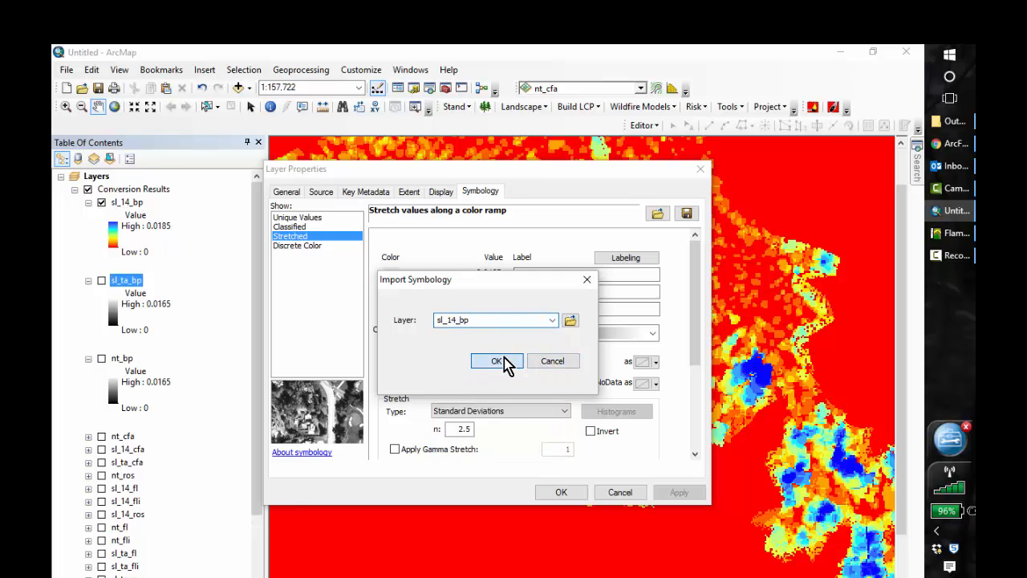
{"action": "left_click", "coordinate": [505, 361]}
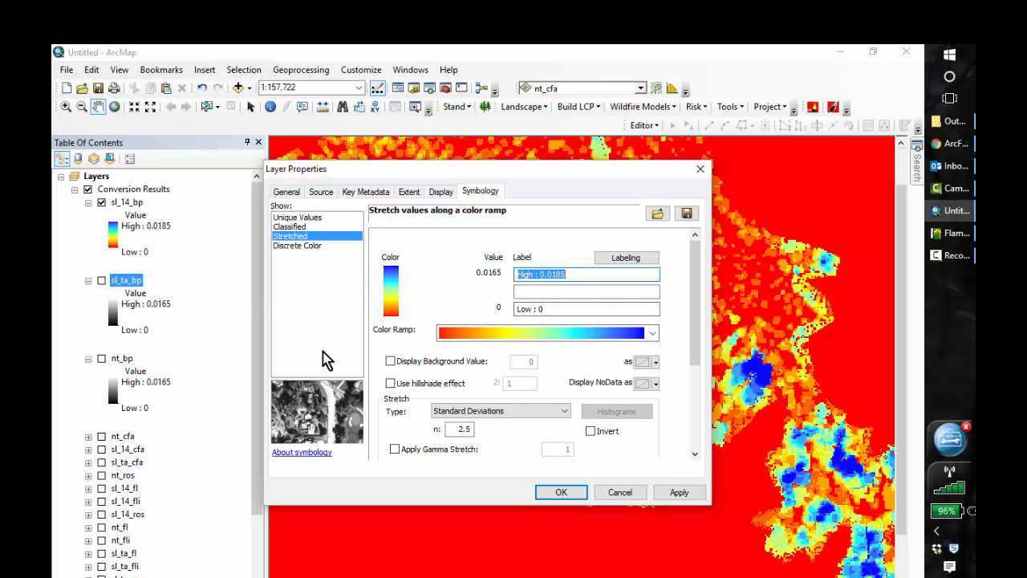
{"action": "left_click", "coordinate": [561, 493]}
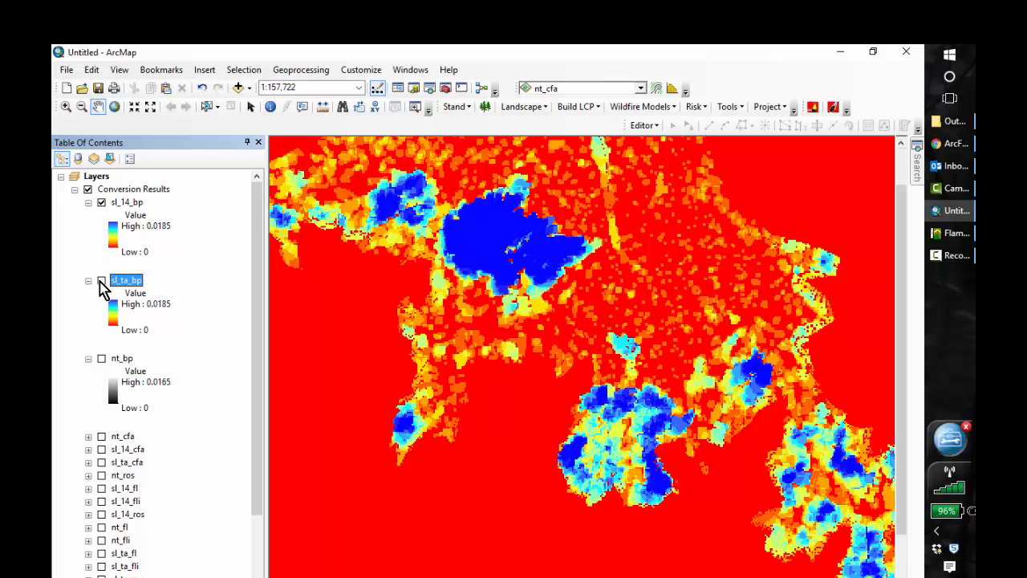
Display the sl_ta_bp layer and toggle sl_14_bp off and on to compare the two burn probability maps.
{"action": "left_click", "coordinate": [101, 281]}
{"action": "left_click", "coordinate": [101, 203]}
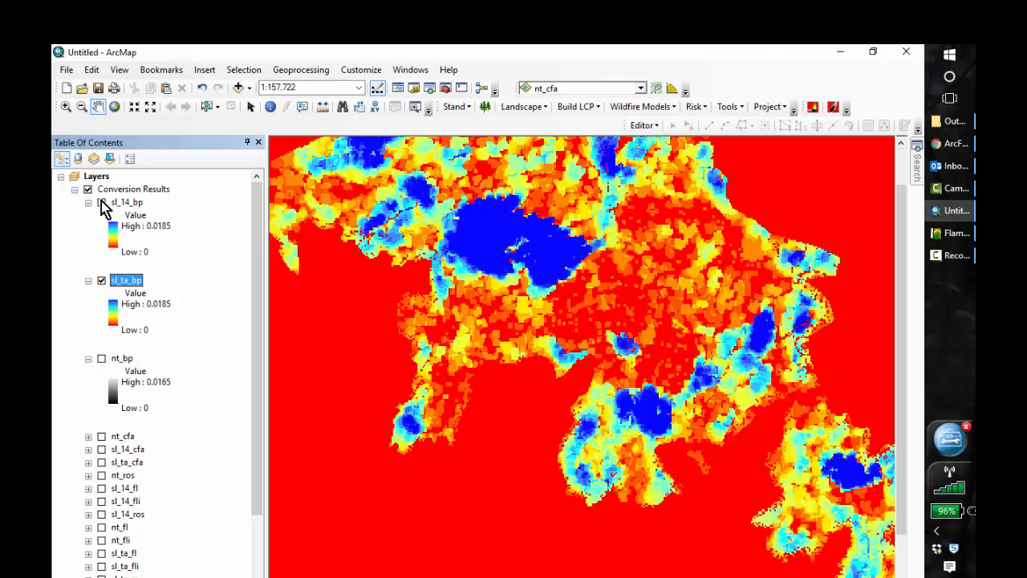
{"action": "left_click", "coordinate": [101, 203]}
{"action": "left_click", "coordinate": [101, 203]}
{"action": "left_click", "coordinate": [101, 203]}
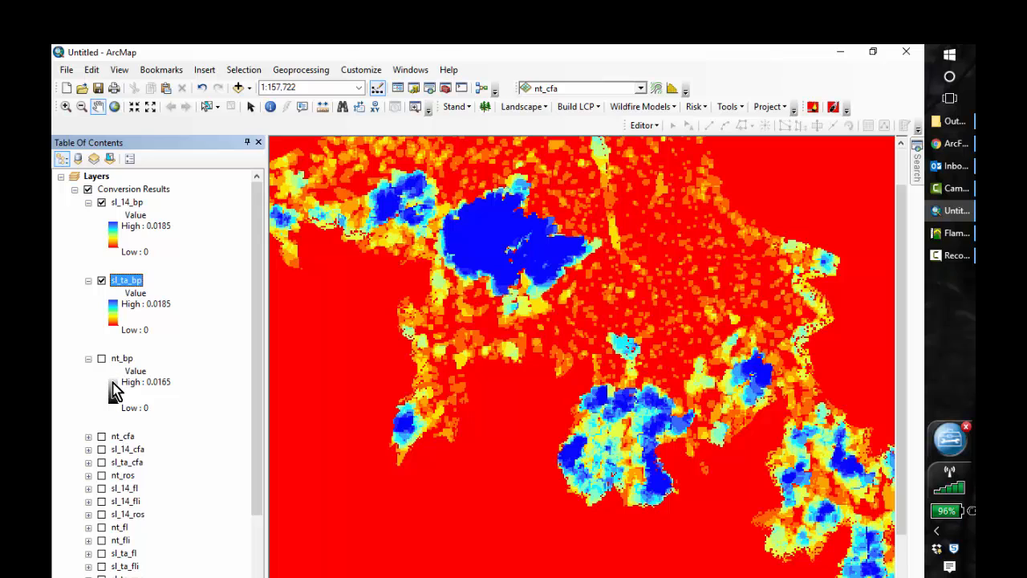
Import the symbology of sl_14_bp into the nt_bp layer.
{"action": "right_click", "coordinate": [121, 358]}
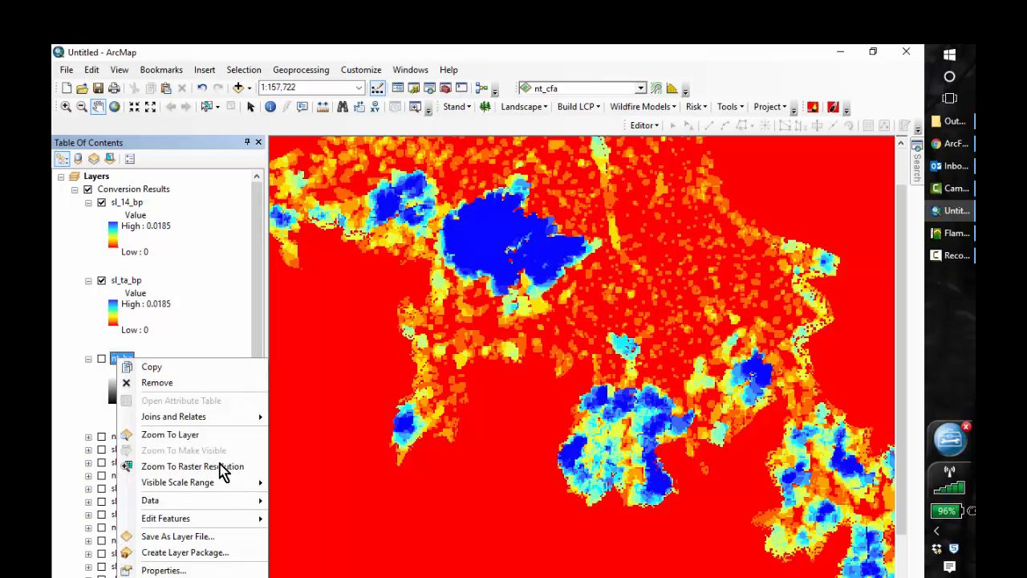
{"action": "left_click", "coordinate": [161, 569]}
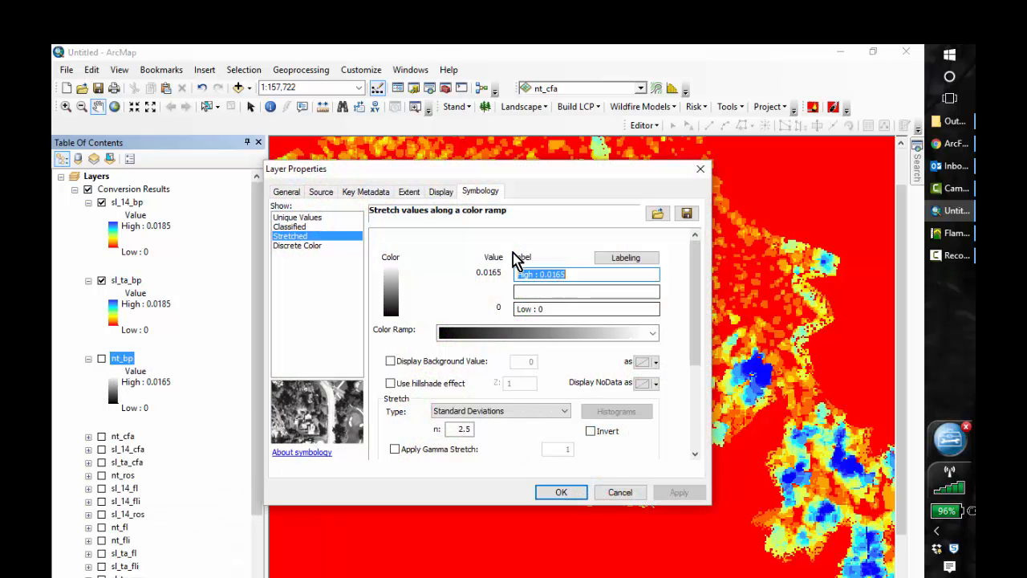
{"action": "left_click", "coordinate": [658, 214]}
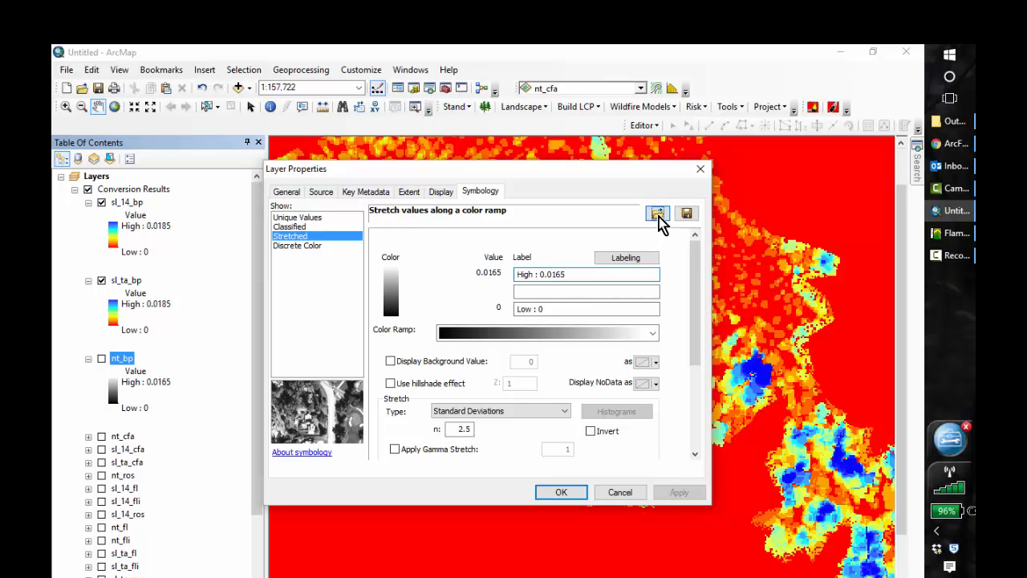
{"action": "left_click", "coordinate": [553, 321]}
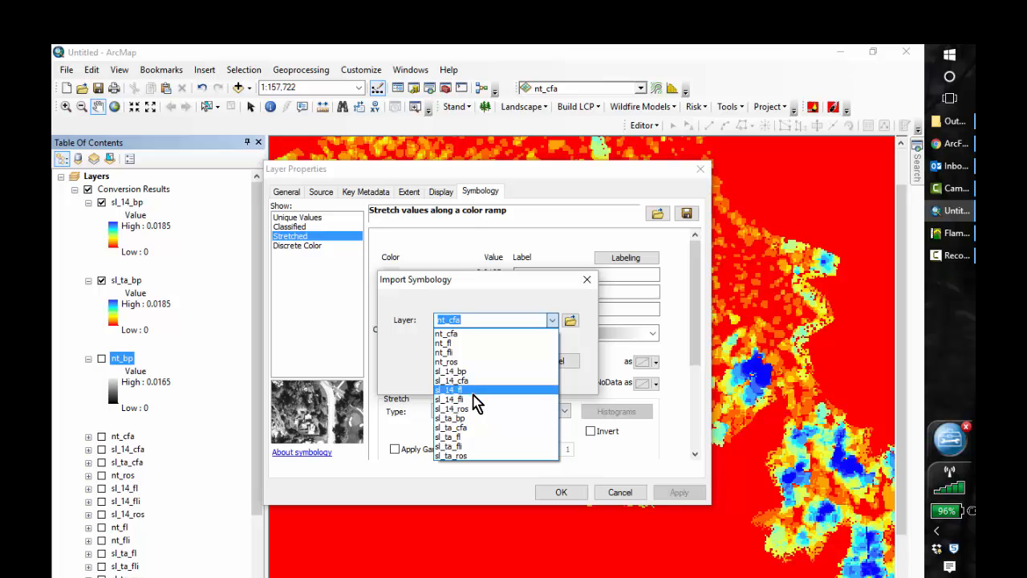
{"action": "left_click", "coordinate": [468, 371]}
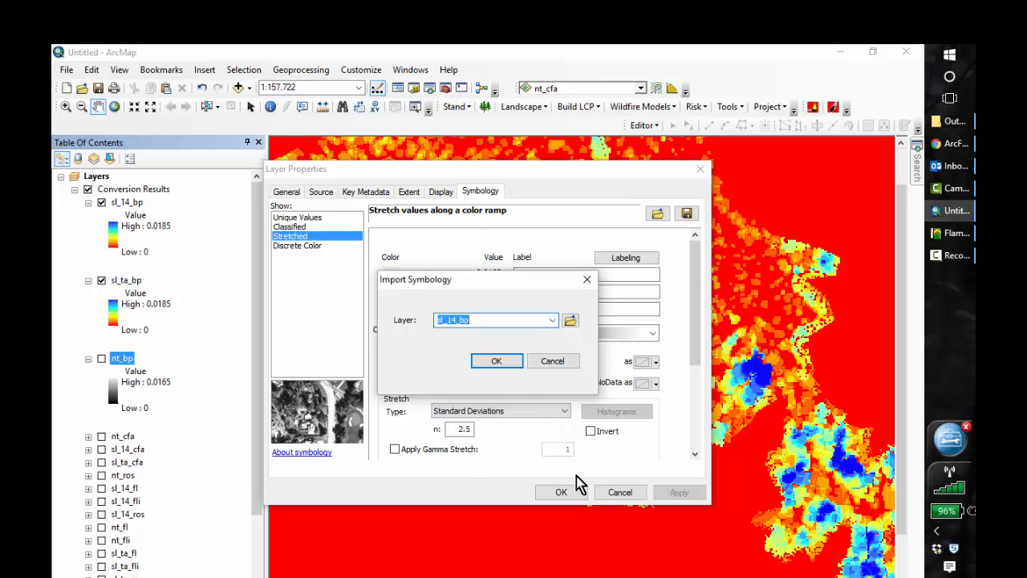
{"action": "left_click", "coordinate": [510, 363]}
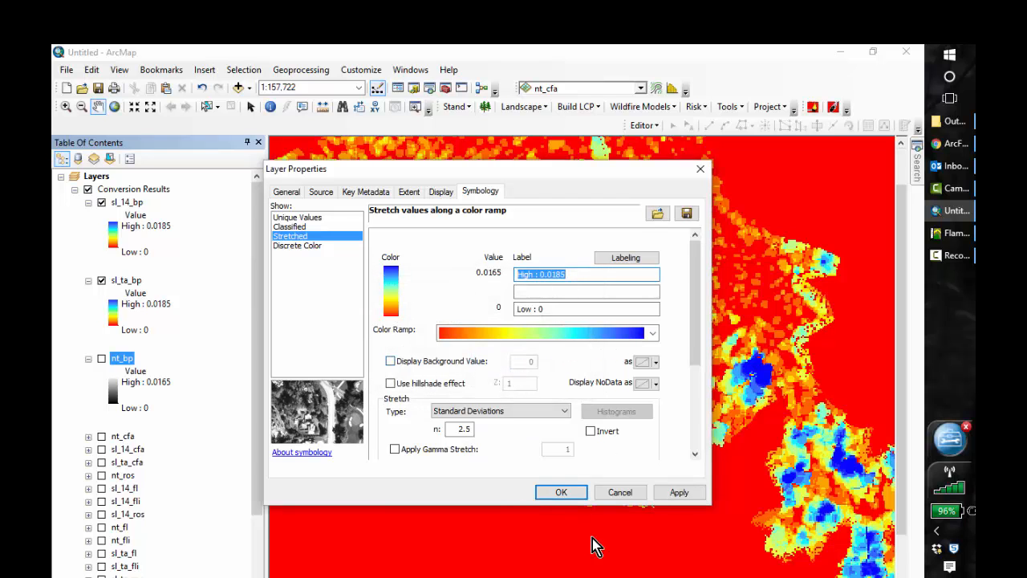
{"action": "left_click", "coordinate": [560, 492]}
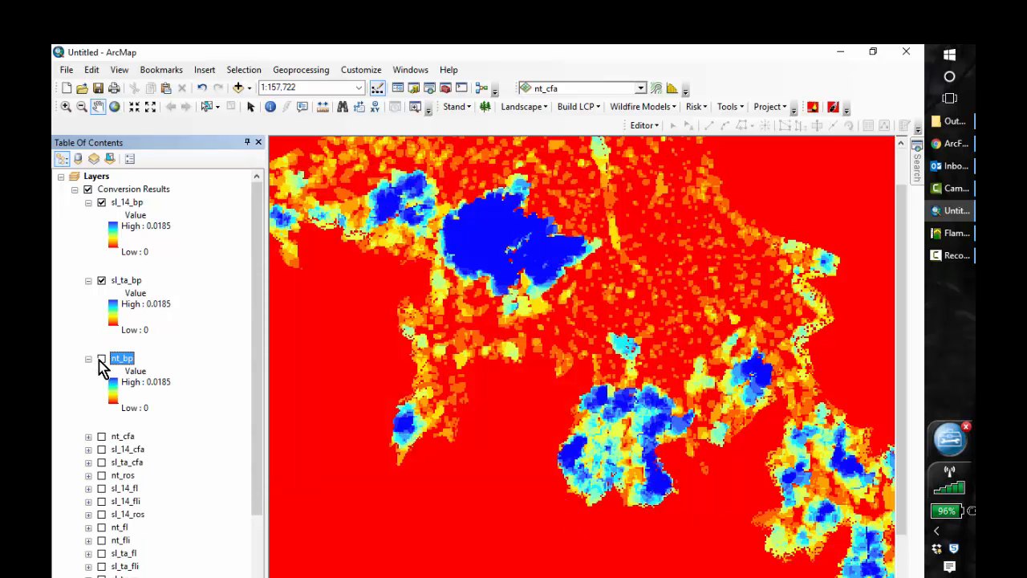
Display the nt_bp layer and toggle sl_14_bp and sl_ta_bp off and on to compare the three burn probability maps.
{"action": "left_click", "coordinate": [101, 359]}
{"action": "left_click", "coordinate": [101, 202]}
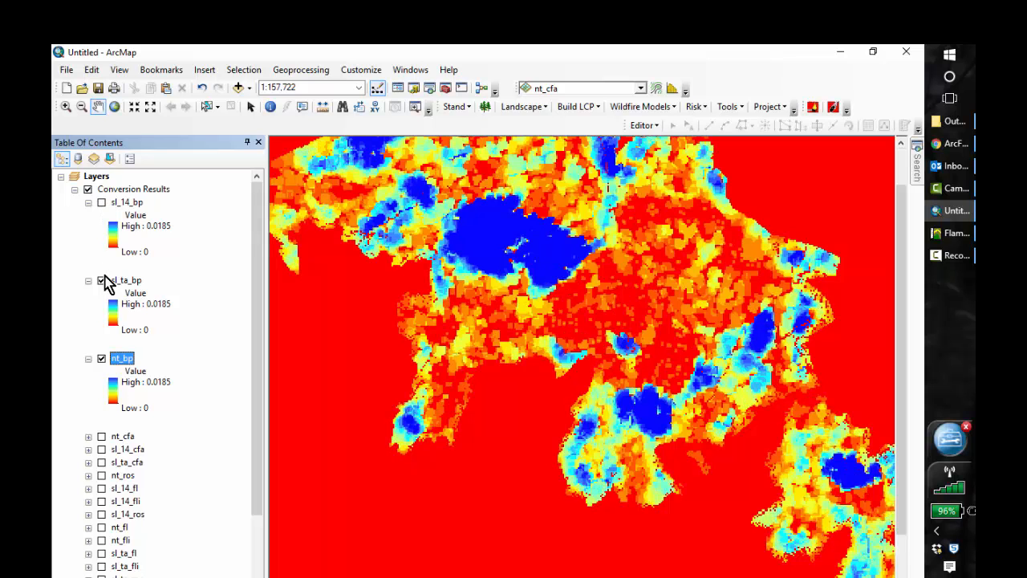
{"action": "left_click", "coordinate": [102, 282]}
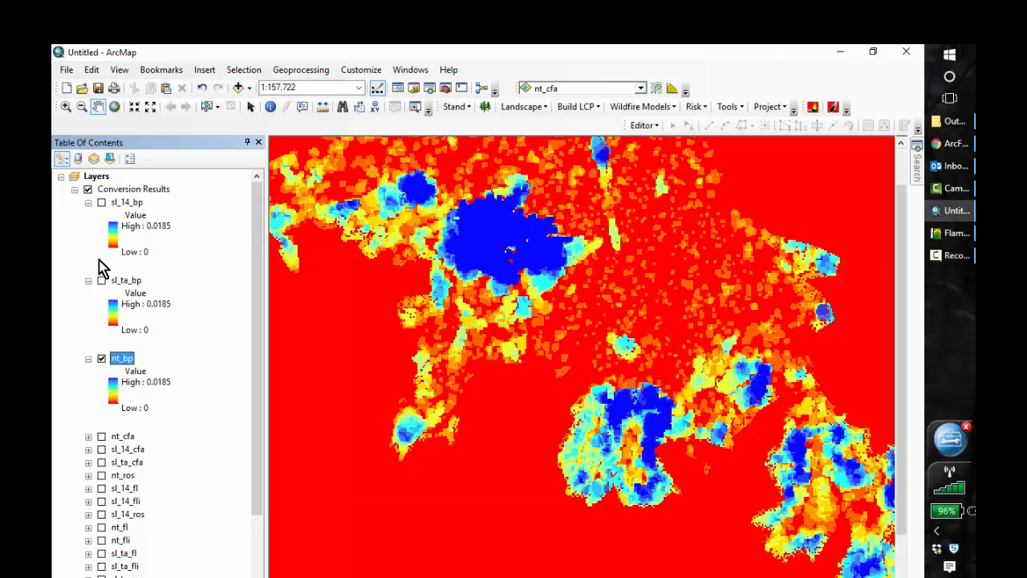
{"action": "left_click", "coordinate": [101, 202]}
{"action": "left_click", "coordinate": [101, 202]}
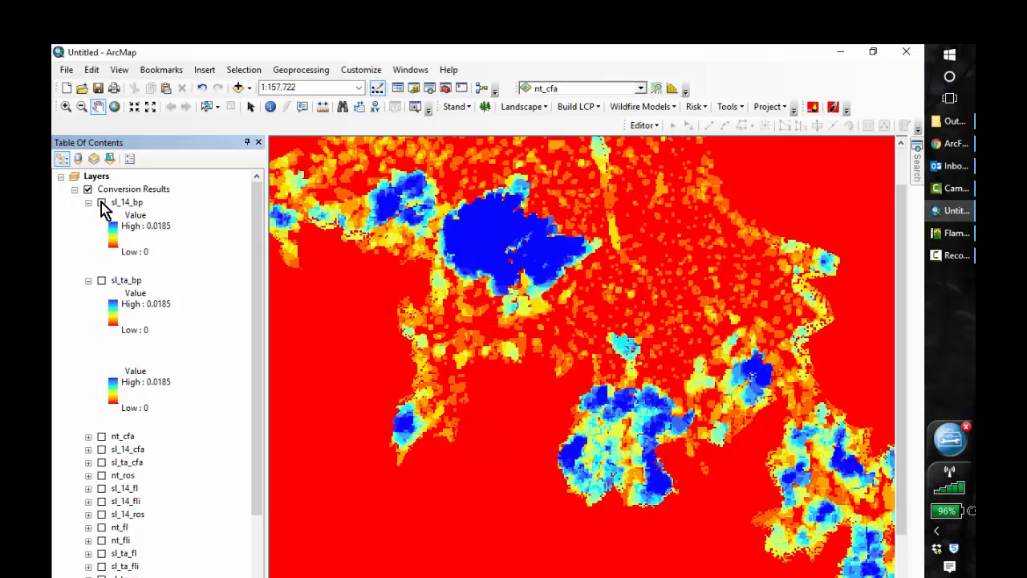
{"action": "left_click", "coordinate": [101, 202]}
{"action": "left_click", "coordinate": [101, 202]}
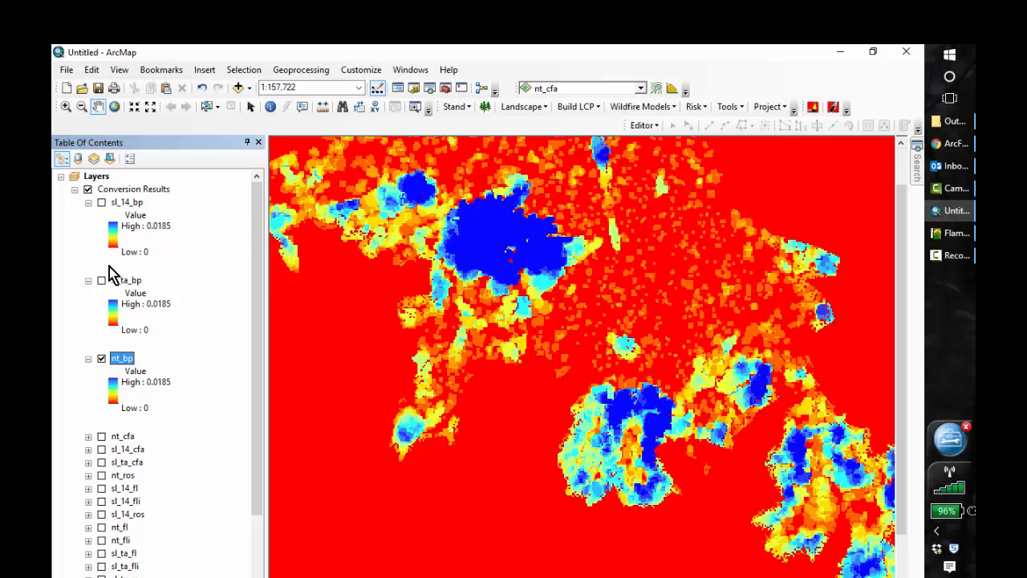
{"action": "left_click", "coordinate": [102, 282]}
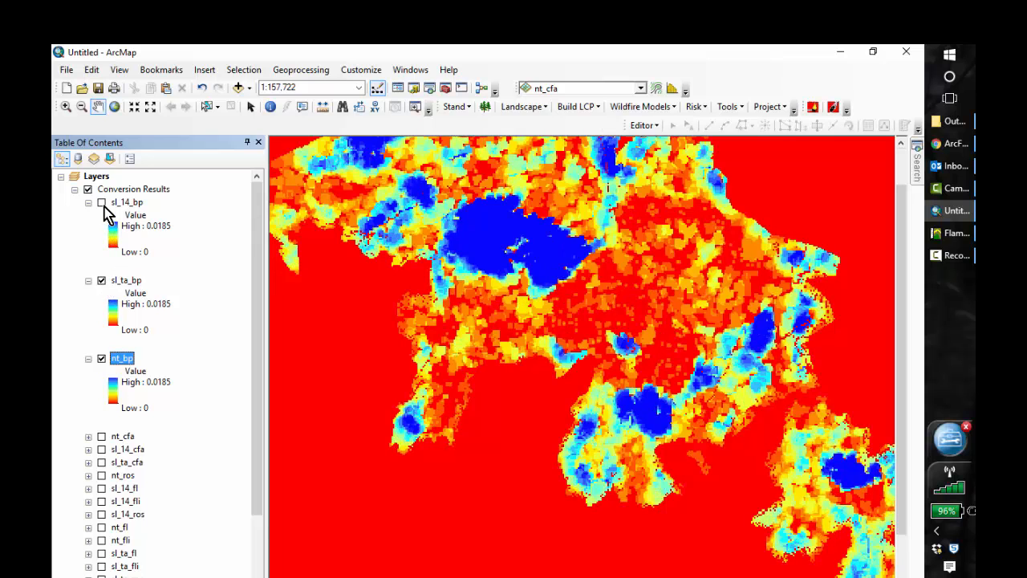
{"action": "left_click", "coordinate": [105, 203]}
{"action": "left_click", "coordinate": [102, 203]}
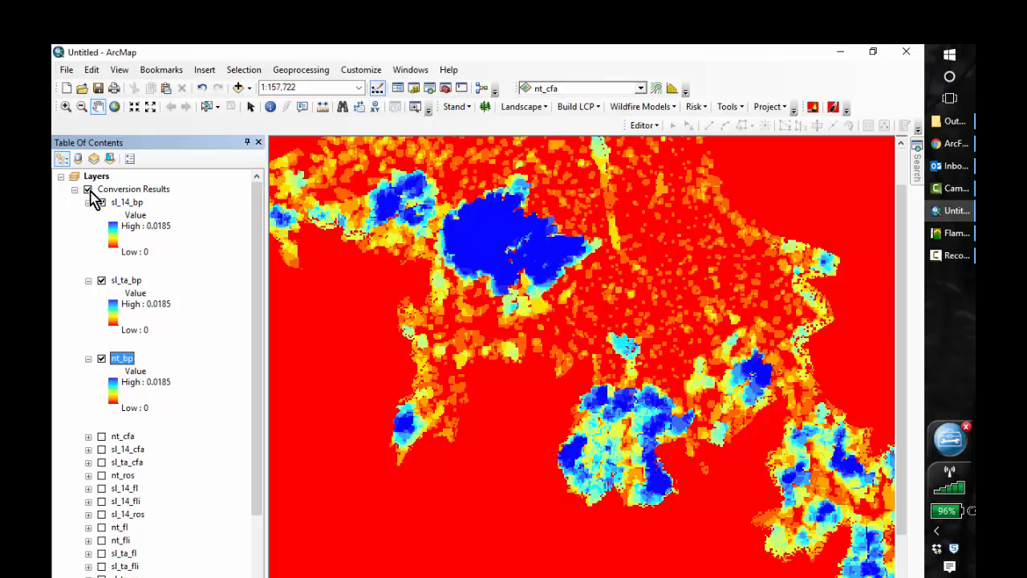
{"action": "left_click", "coordinate": [102, 203]}
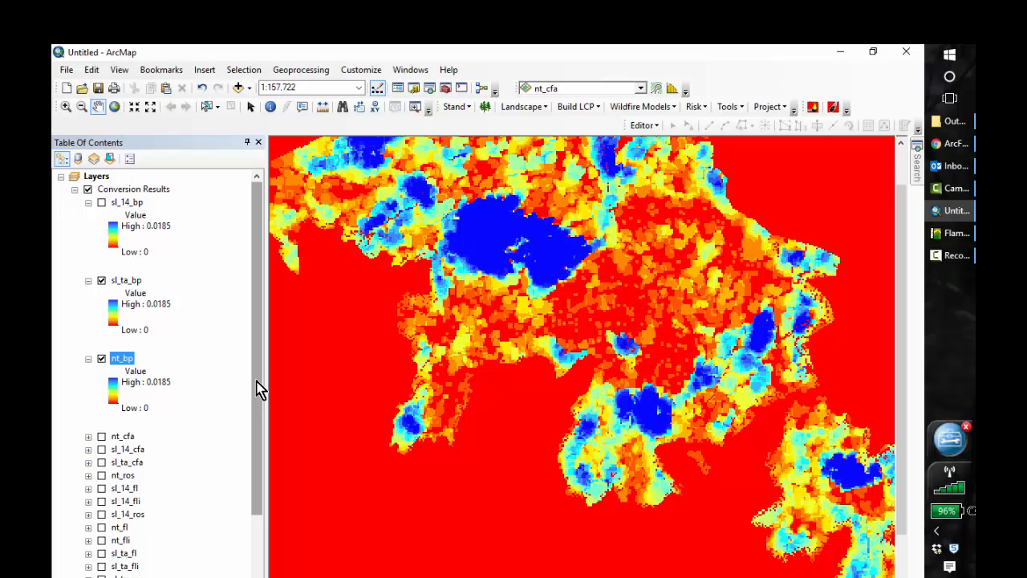
Collapse the Conversion Results group, switch to layout view and insert a new data frame.
{"action": "left_click", "coordinate": [74, 189]}
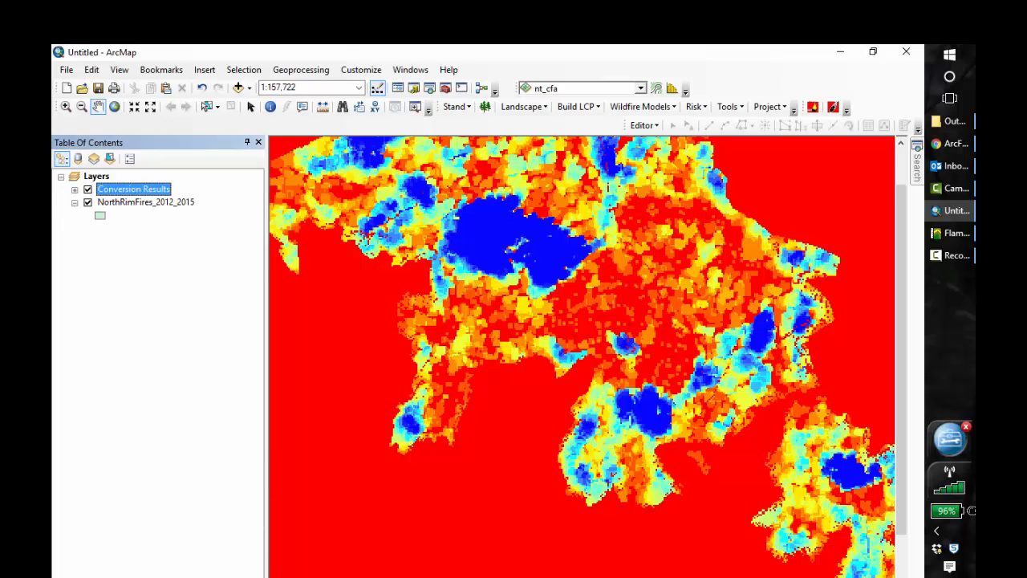
{"action": "left_click", "coordinate": [289, 576]}
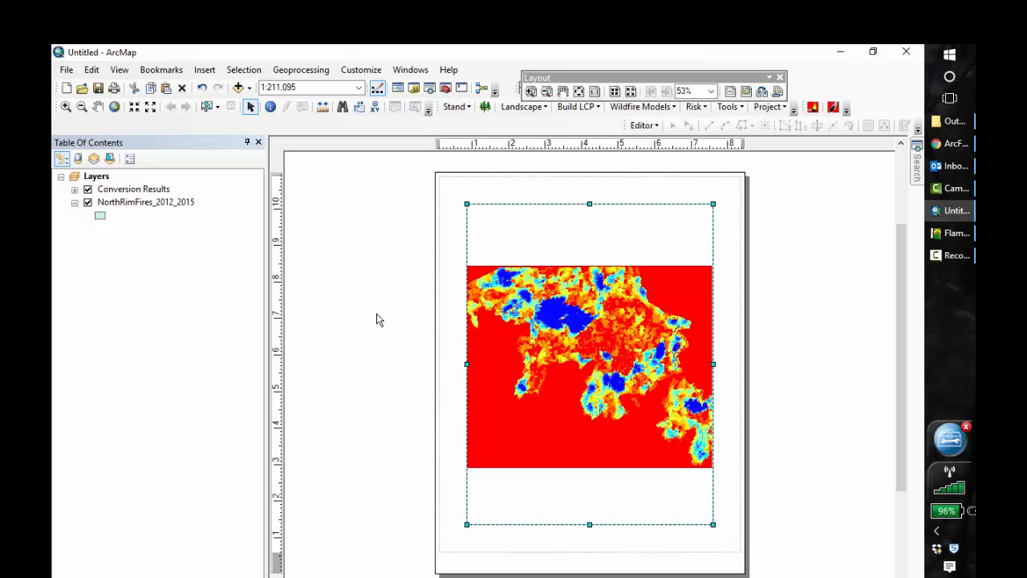
{"action": "left_click", "coordinate": [132, 190]}
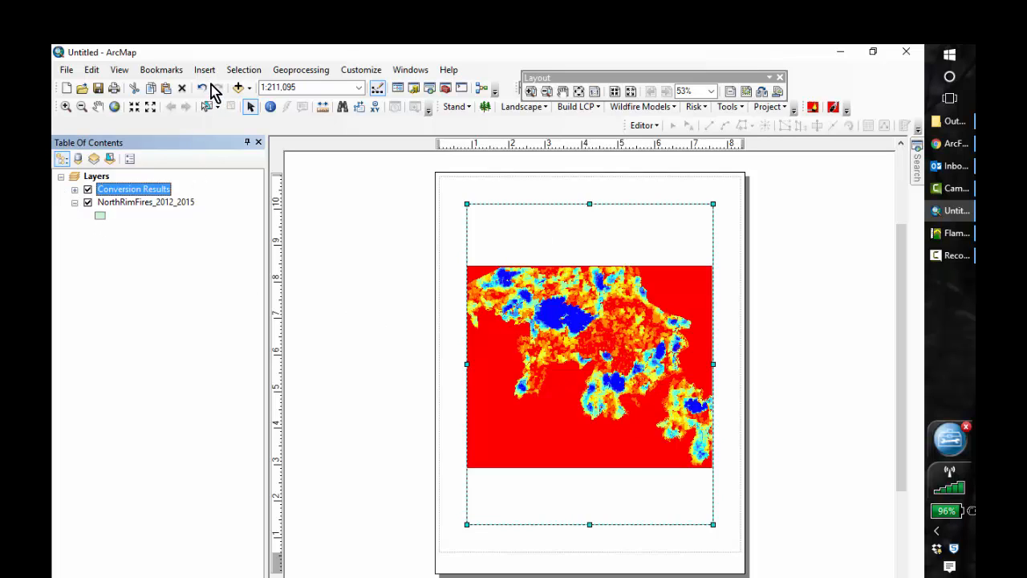
{"action": "left_click", "coordinate": [205, 72]}
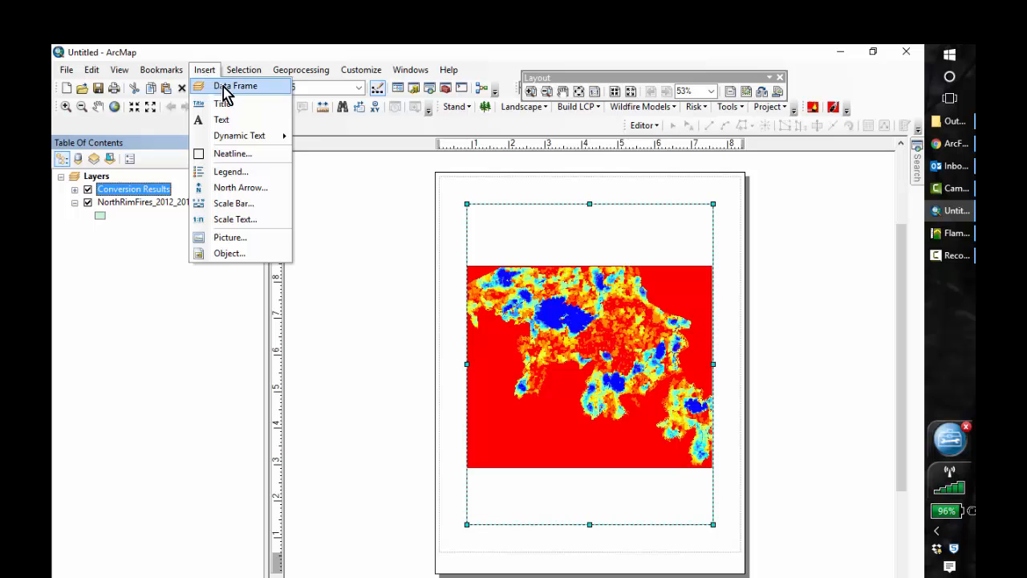
{"action": "left_click", "coordinate": [232, 89]}
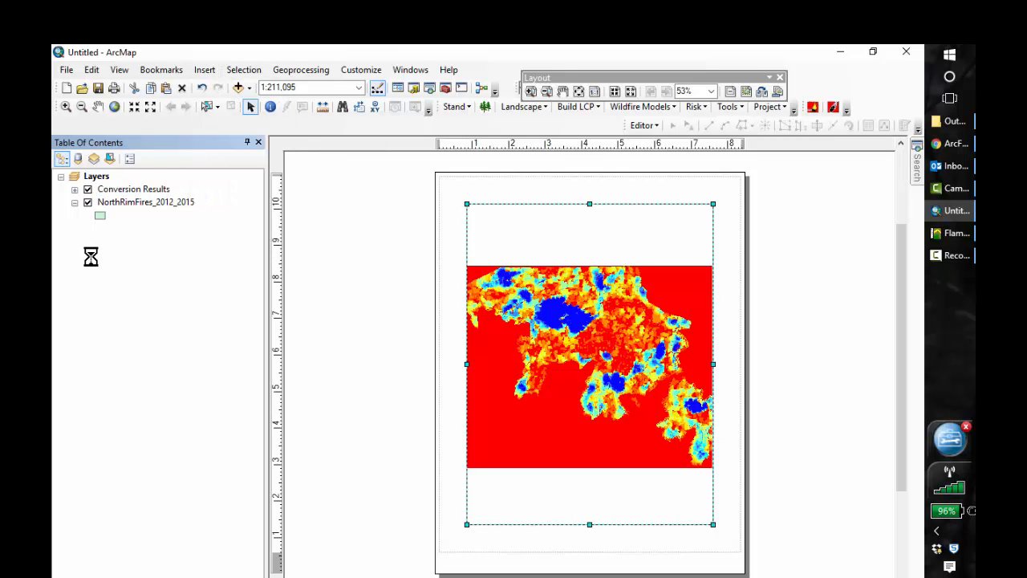
Move the new data frame to the lower part of the page, and shrink the original map frame and place it near the page's upper-left corner.
{"action": "left_click_drag", "start_coordinate": [575, 319], "coordinate": [569, 425]}
{"action": "left_click", "coordinate": [555, 320]}
{"action": "left_click_drag", "start_coordinate": [659, 314], "coordinate": [651, 295]}
{"action": "left_click_drag", "start_coordinate": [704, 184], "coordinate": [576, 185]}
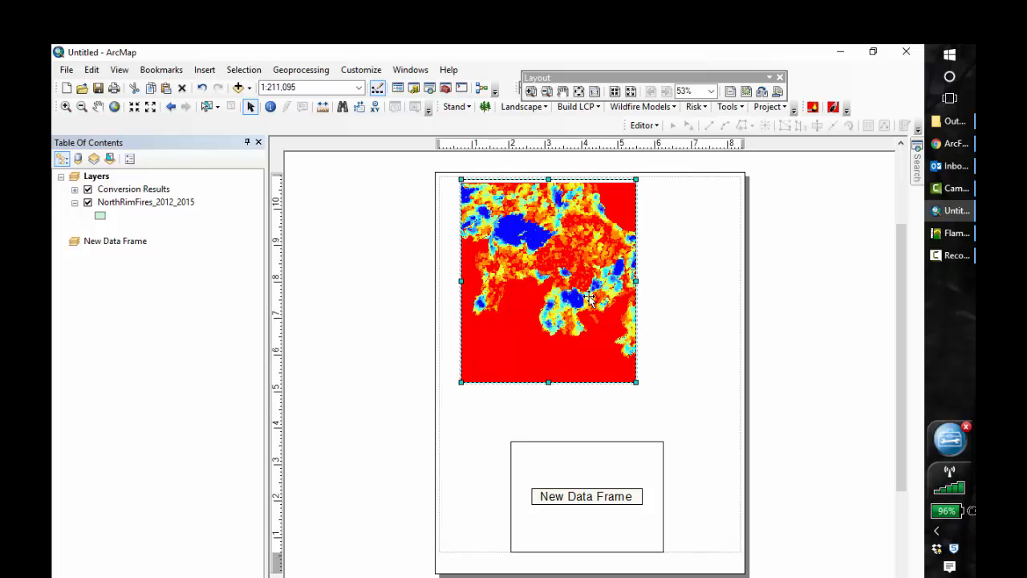
{"action": "left_click", "coordinate": [670, 421]}
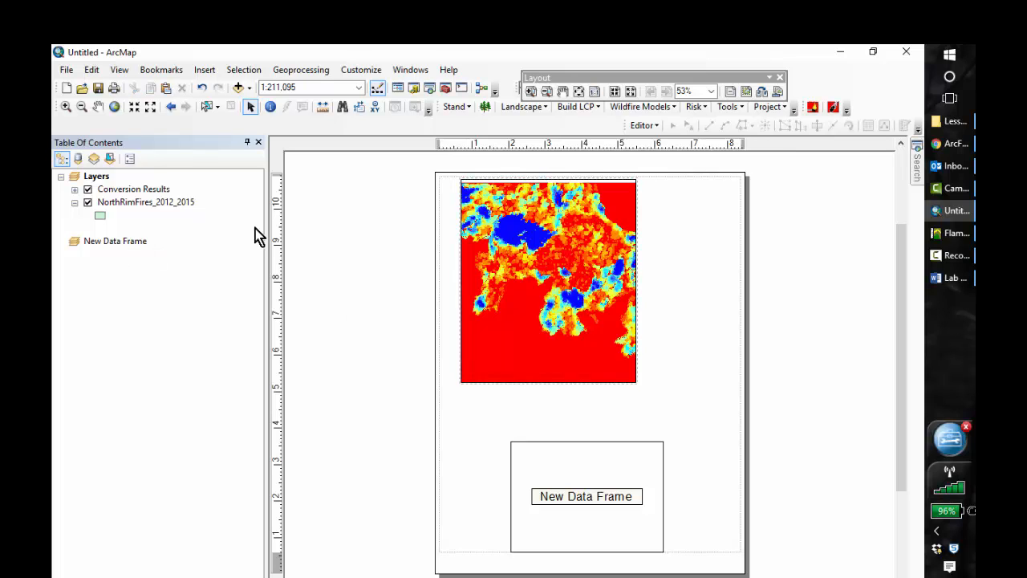
Insert a second new data frame into the page layout.
{"action": "left_click", "coordinate": [241, 90]}
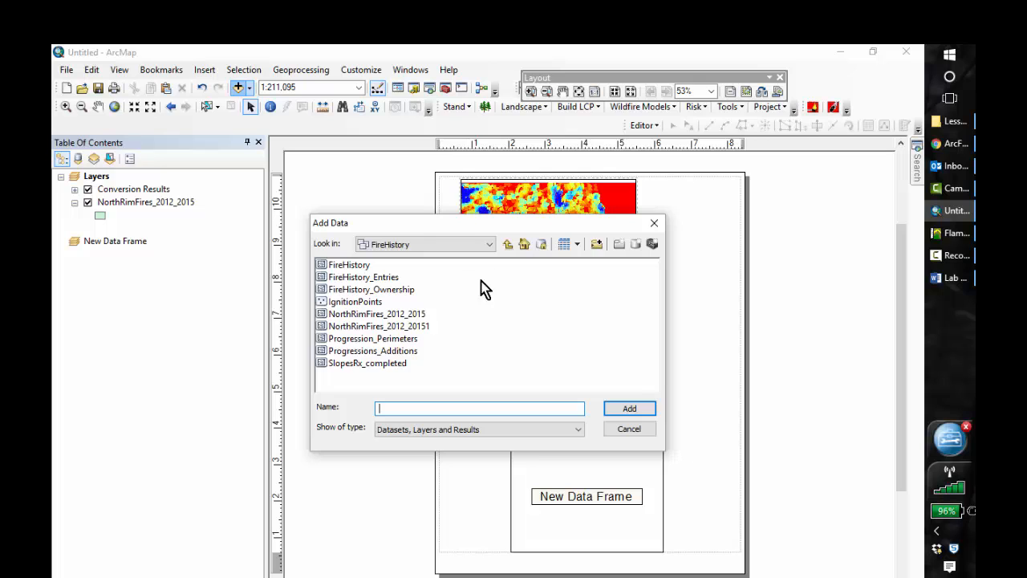
{"action": "left_click", "coordinate": [653, 222]}
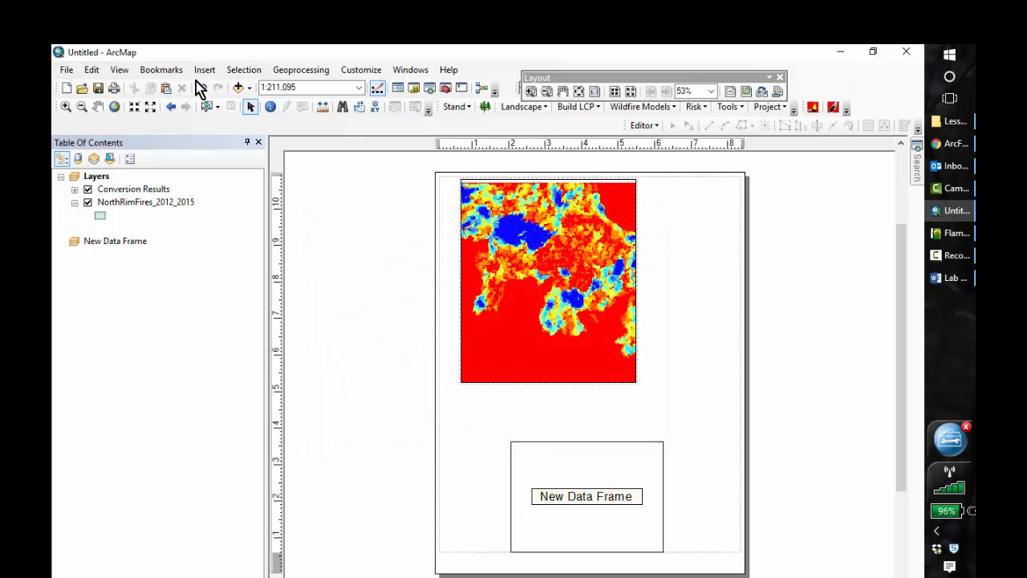
{"action": "left_click", "coordinate": [207, 71]}
{"action": "left_click", "coordinate": [224, 86]}
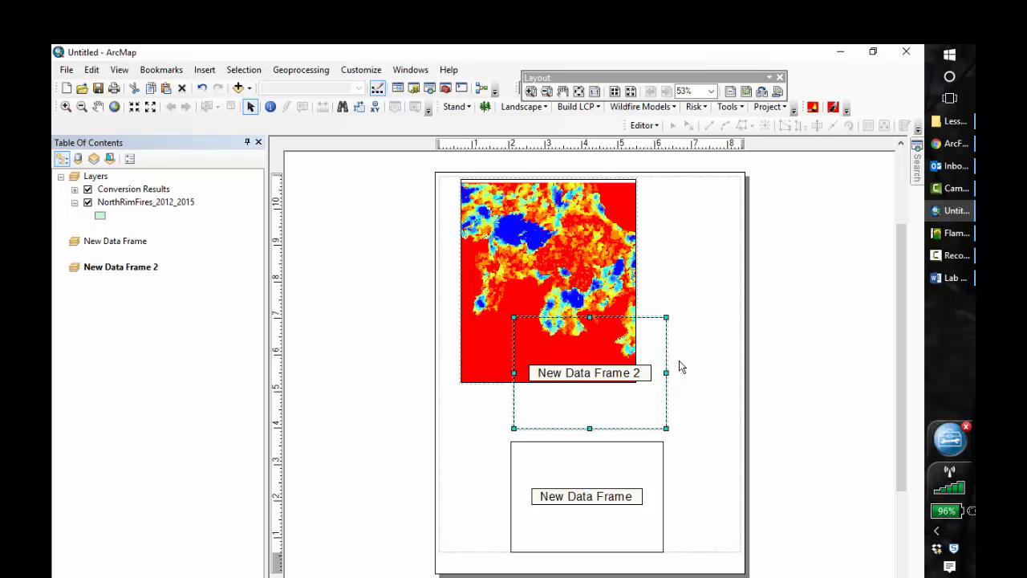
Expand the Conversion Results group and copy its sl_ta_bp layer into New Data Frame.
{"action": "left_click", "coordinate": [75, 190]}
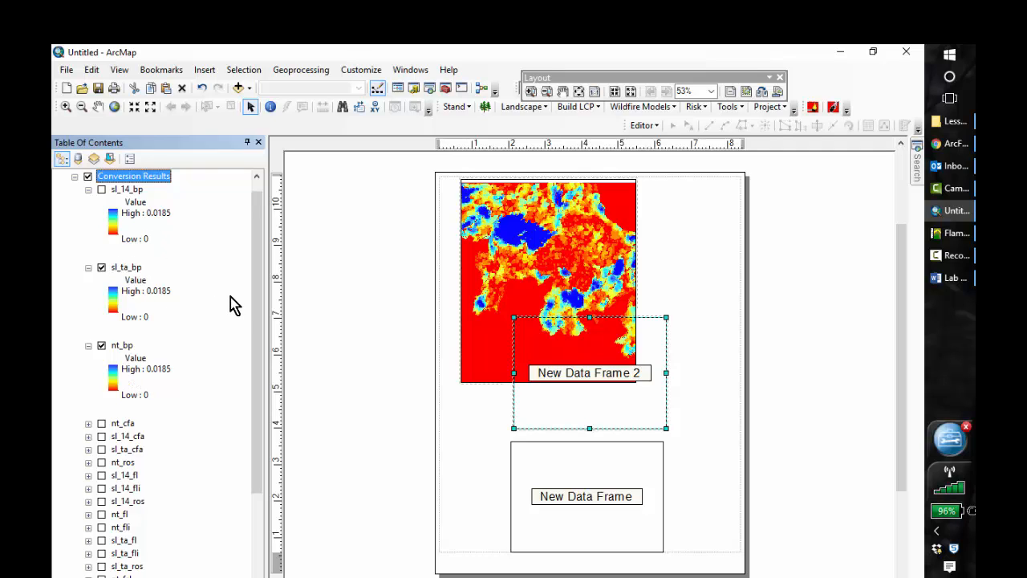
{"action": "left_click", "coordinate": [126, 270]}
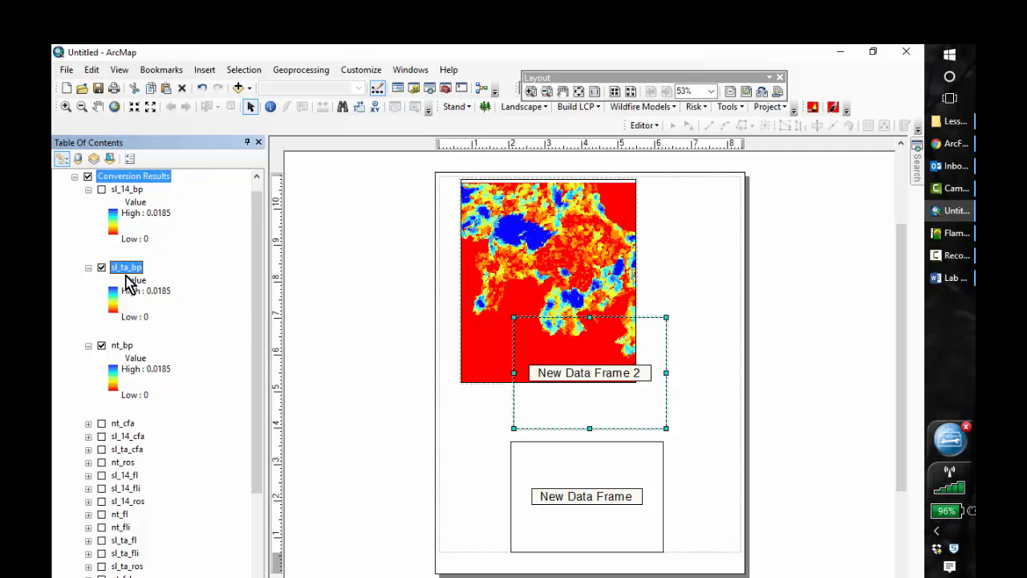
{"action": "mouse_move", "coordinate": [126, 274]}
{"action": "left_mouse_down"}
{"action": "mouse_move", "coordinate": [156, 576]}
{"action": "mouse_move", "coordinate": [137, 550]}
{"action": "left_mouse_up"}
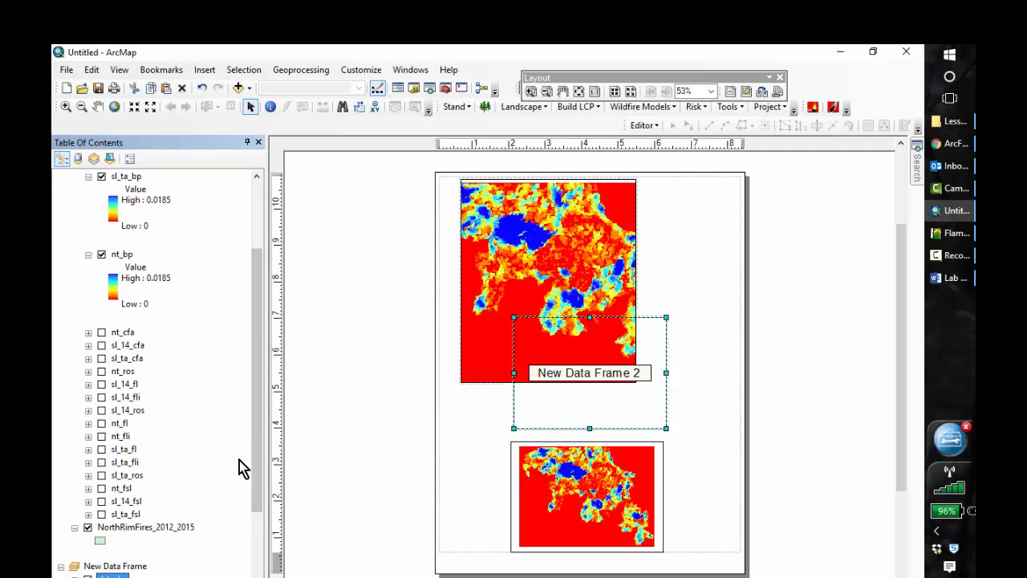
Copy the nt_bp layer from the Conversion Results group into New Data Frame 2.
{"action": "left_click", "coordinate": [120, 258]}
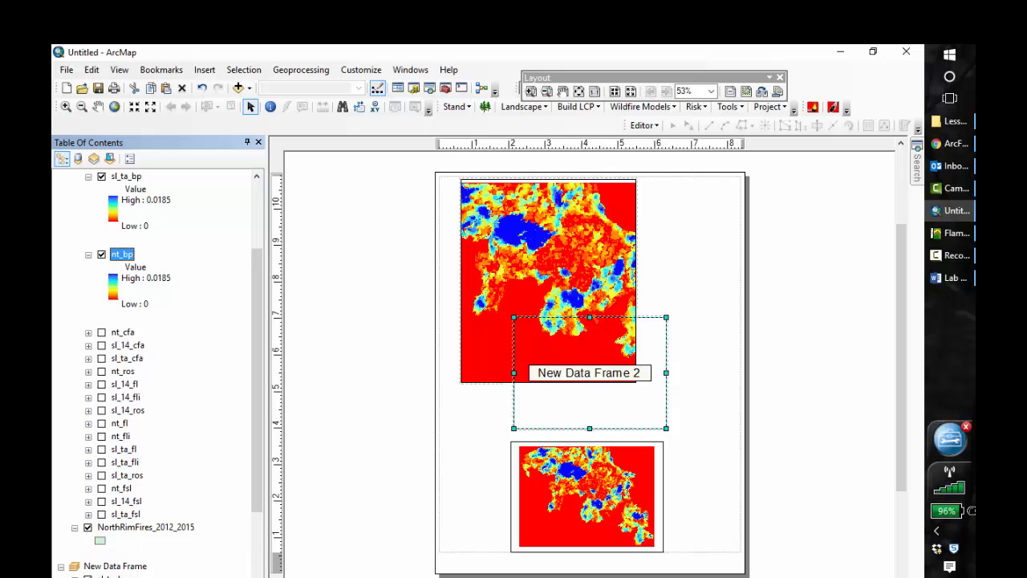
{"action": "scroll", "coordinate": [132, 566], "scroll_direction": "down", "scroll_amount": 1}
{"action": "scroll", "coordinate": [158, 373], "scroll_direction": "down", "scroll_amount": 1}
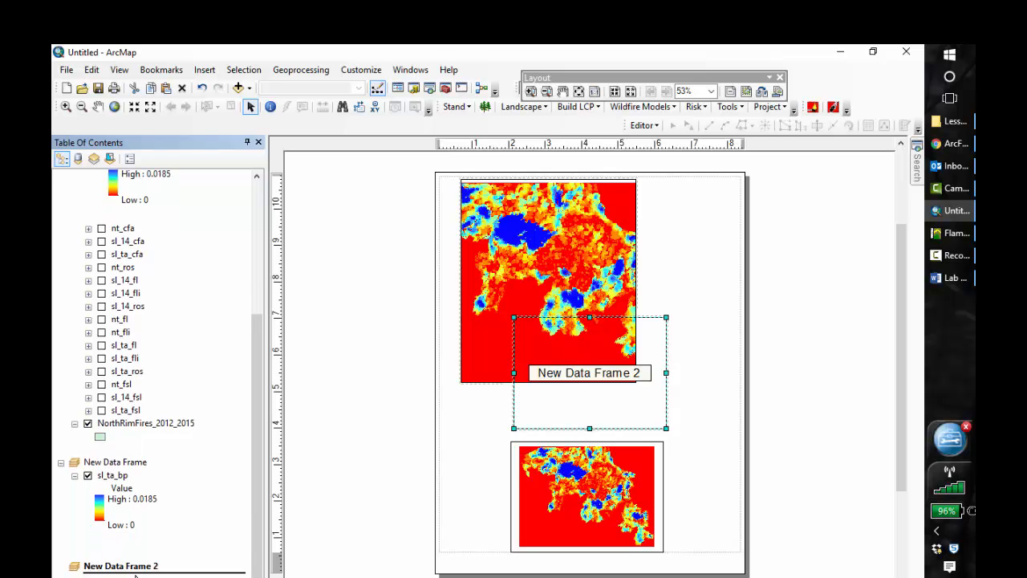
{"action": "left_click_drag", "start_coordinate": [135, 574], "coordinate": [135, 574]}
In the Layers data frame, show only sl_14_bp of the three burn probability rasters and collapse the legends of sl_ta_bp and nt_bp.
{"action": "mouse_move", "coordinate": [259, 513]}
{"action": "left_mouse_down"}
{"action": "mouse_move", "coordinate": [259, 561]}
{"action": "mouse_move", "coordinate": [257, 385]}
{"action": "mouse_move", "coordinate": [238, 369]}
{"action": "left_mouse_up"}
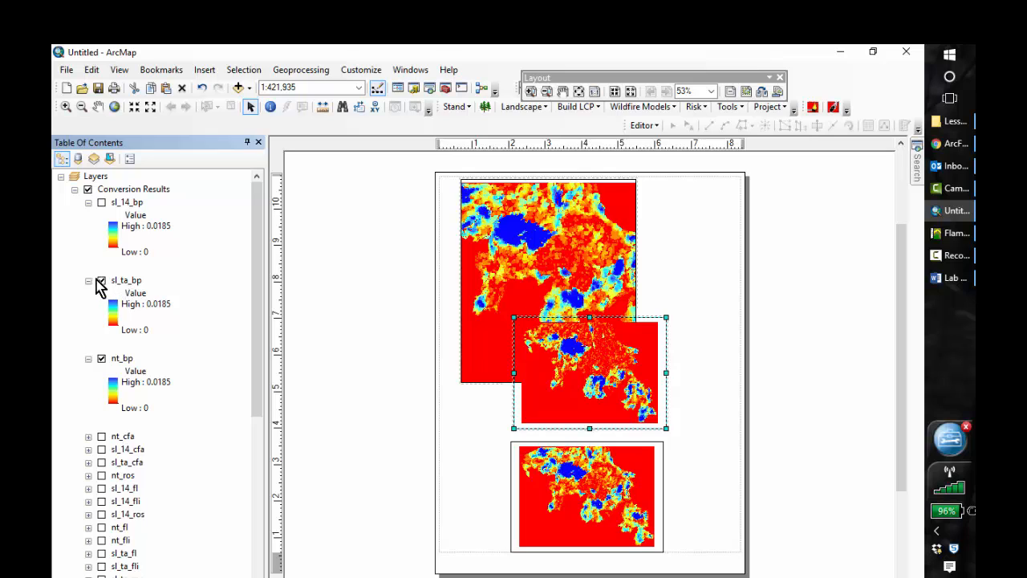
{"action": "left_click", "coordinate": [101, 281]}
{"action": "left_click", "coordinate": [101, 357]}
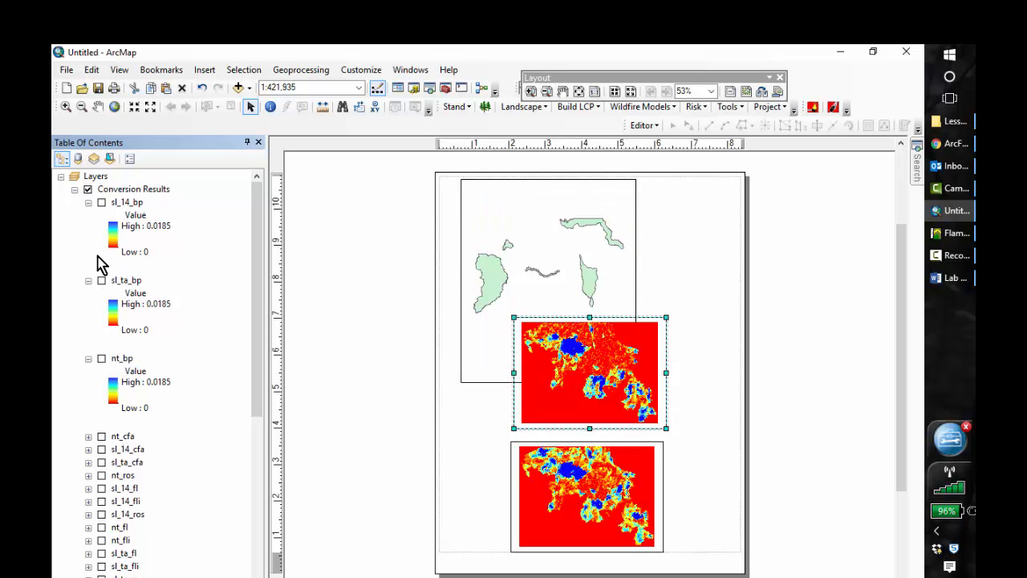
{"action": "left_click", "coordinate": [102, 203]}
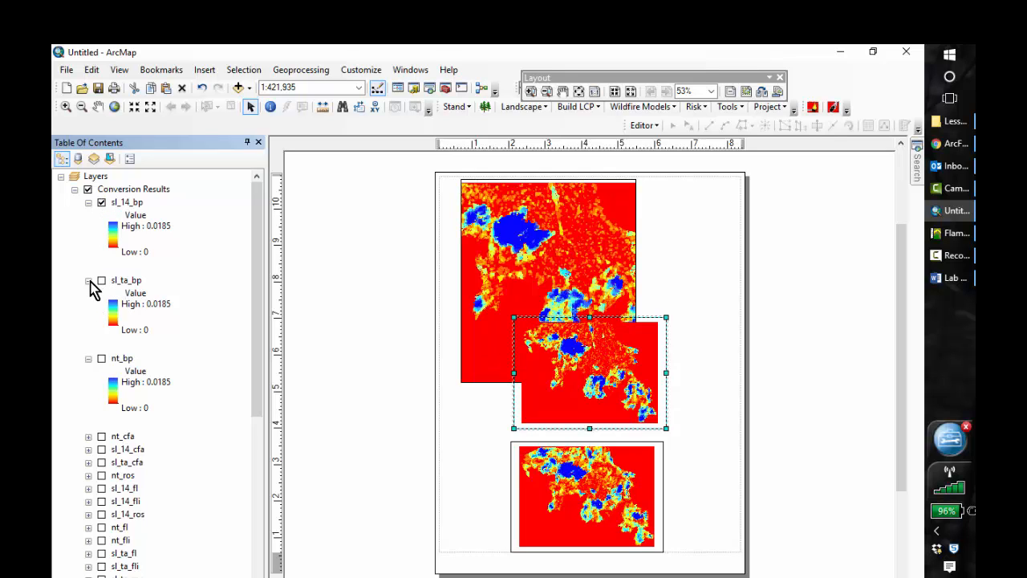
{"action": "left_click", "coordinate": [88, 280]}
{"action": "left_click", "coordinate": [88, 293]}
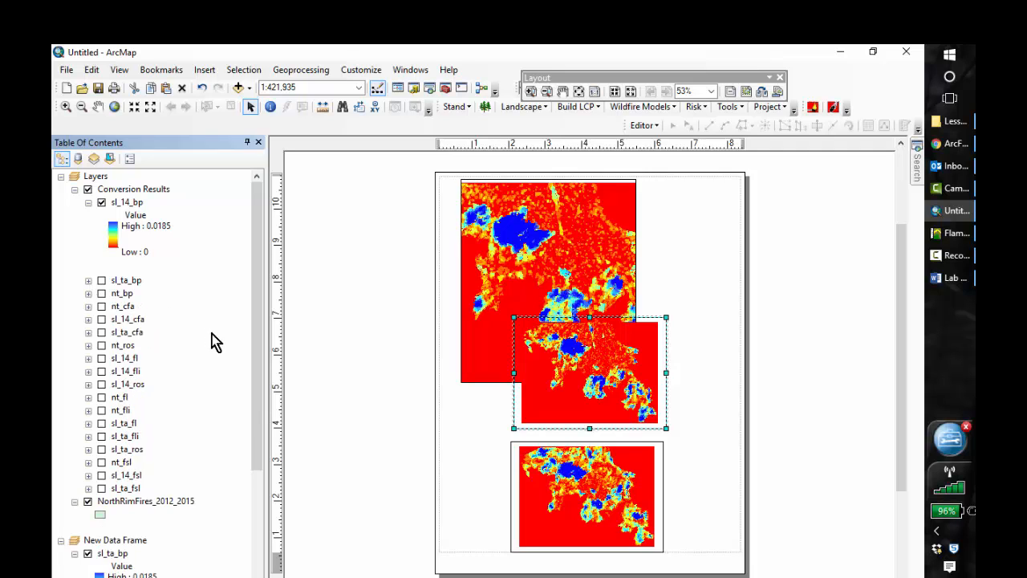
Move New Data Frame above the Layers data frame in the table of contents.
{"action": "left_click_drag", "start_coordinate": [260, 411], "coordinate": [251, 377]}
{"action": "left_click_drag", "start_coordinate": [119, 541], "coordinate": [115, 423]}
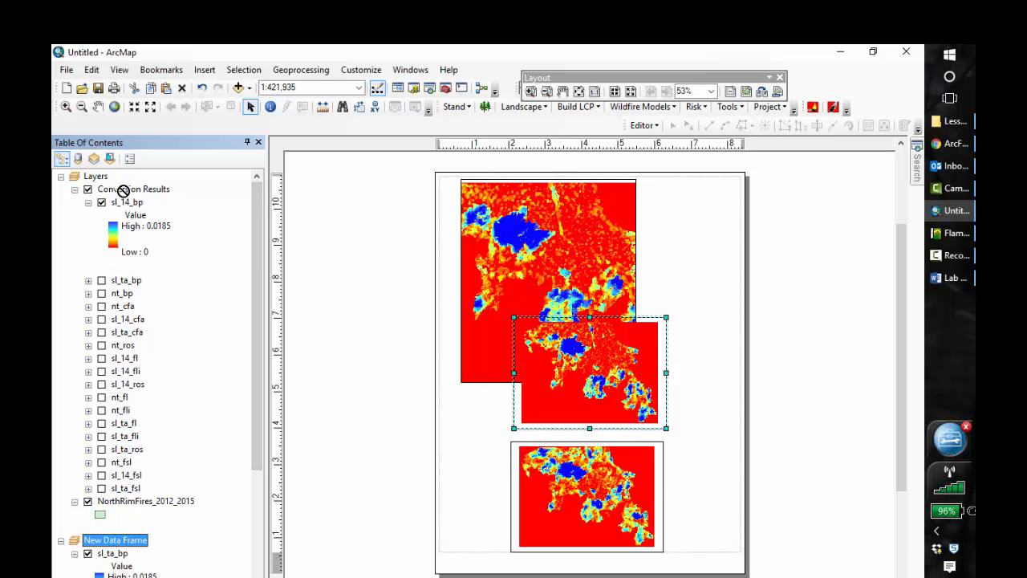
{"action": "left_click_drag", "start_coordinate": [123, 190], "coordinate": [113, 183]}
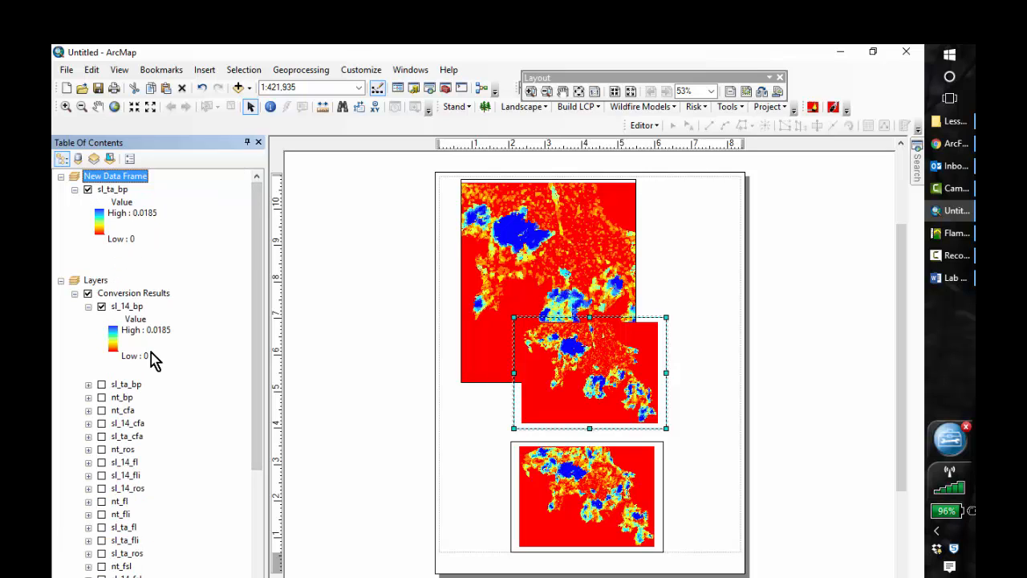
Move New Data Frame 2 to the start of the table of contents, above New Data Frame.
{"action": "left_click_drag", "start_coordinate": [262, 427], "coordinate": [141, 536]}
{"action": "left_click", "coordinate": [138, 529]}
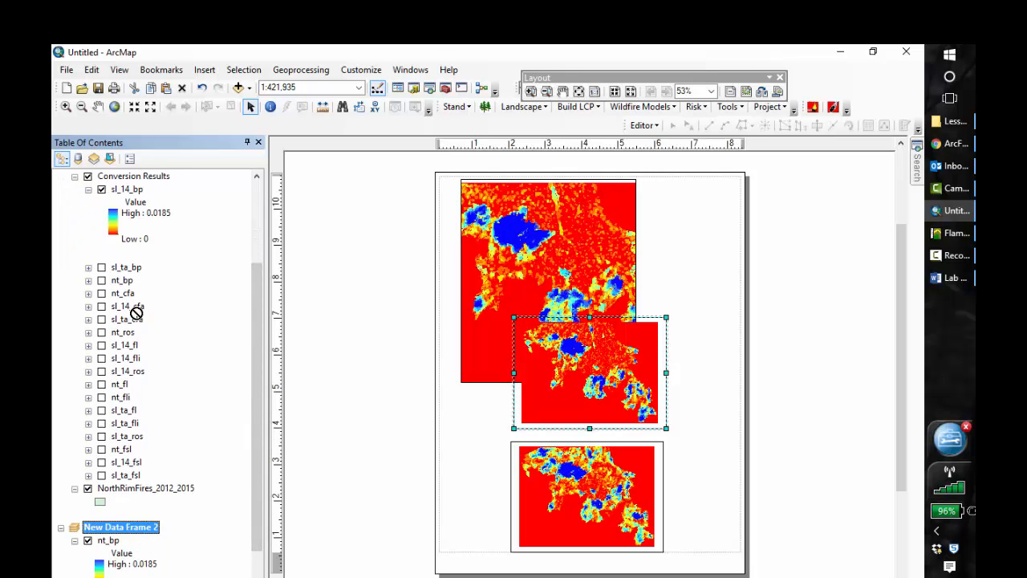
{"action": "left_click_drag", "start_coordinate": [137, 313], "coordinate": [117, 181]}
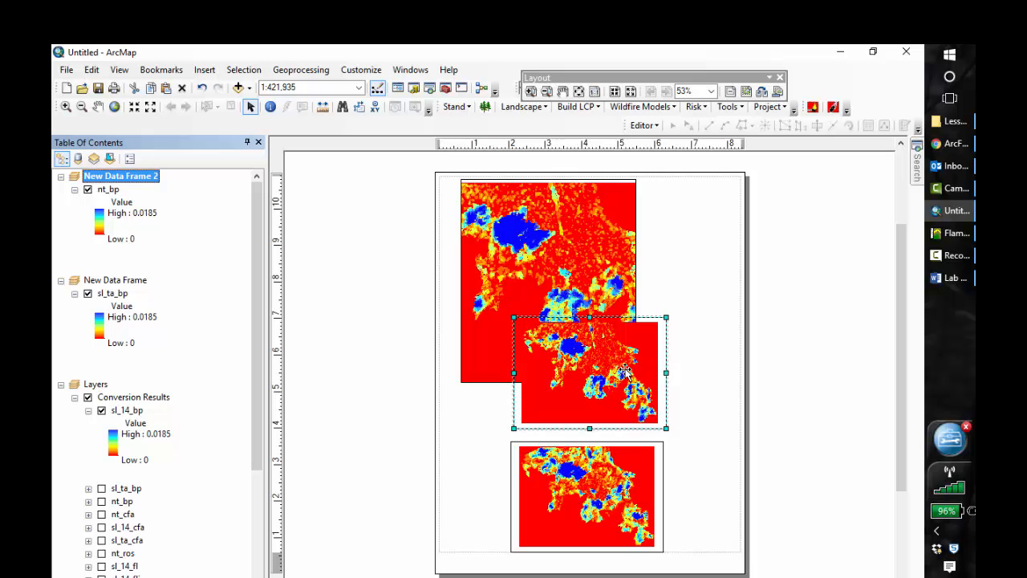
Move the nt_bp data frame toward the right edge of the layout page and set the page orientation to landscape.
{"action": "left_click_drag", "start_coordinate": [639, 371], "coordinate": [669, 335]}
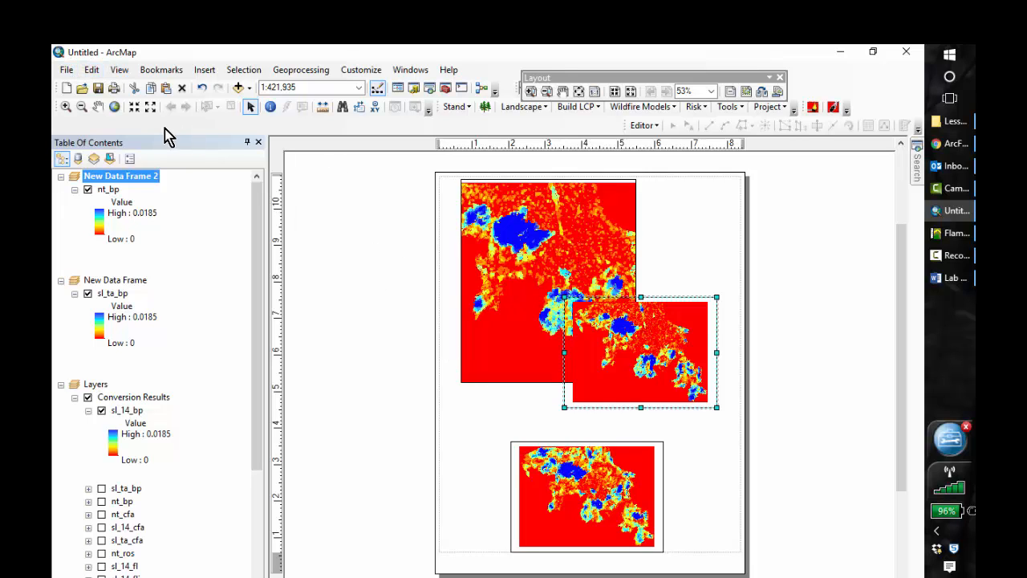
{"action": "left_click", "coordinate": [67, 71]}
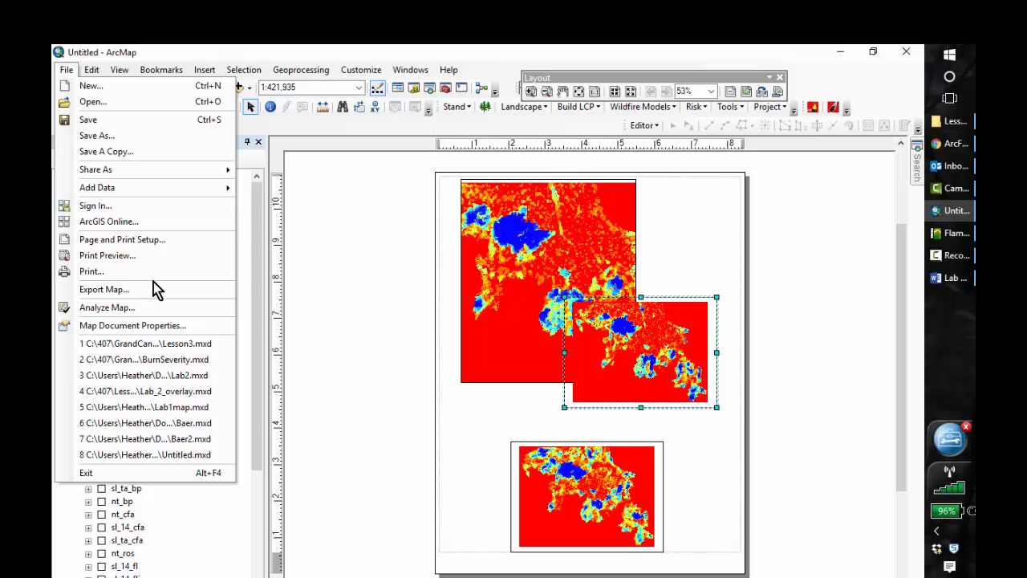
{"action": "left_click", "coordinate": [122, 240]}
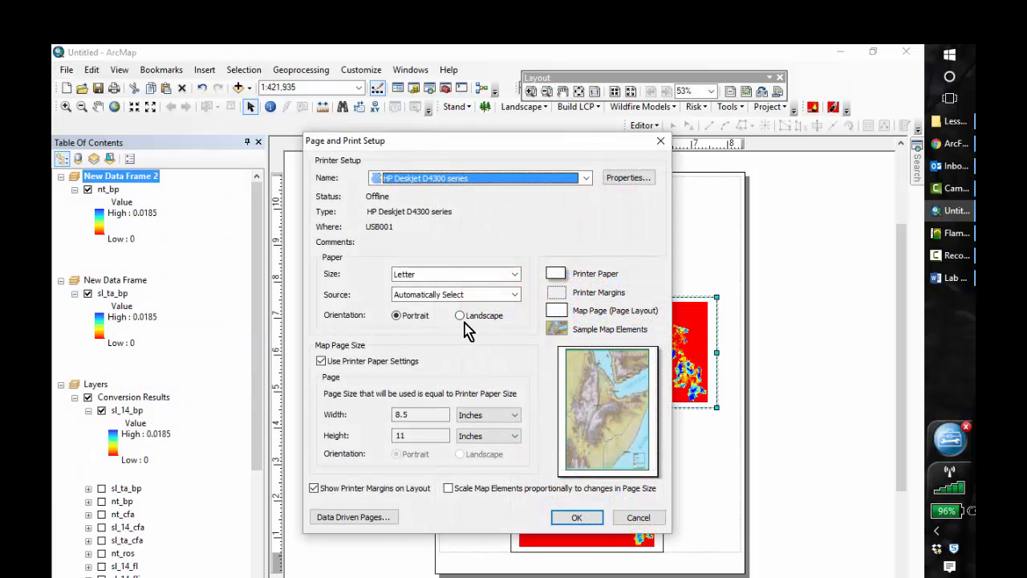
{"action": "left_click", "coordinate": [459, 316]}
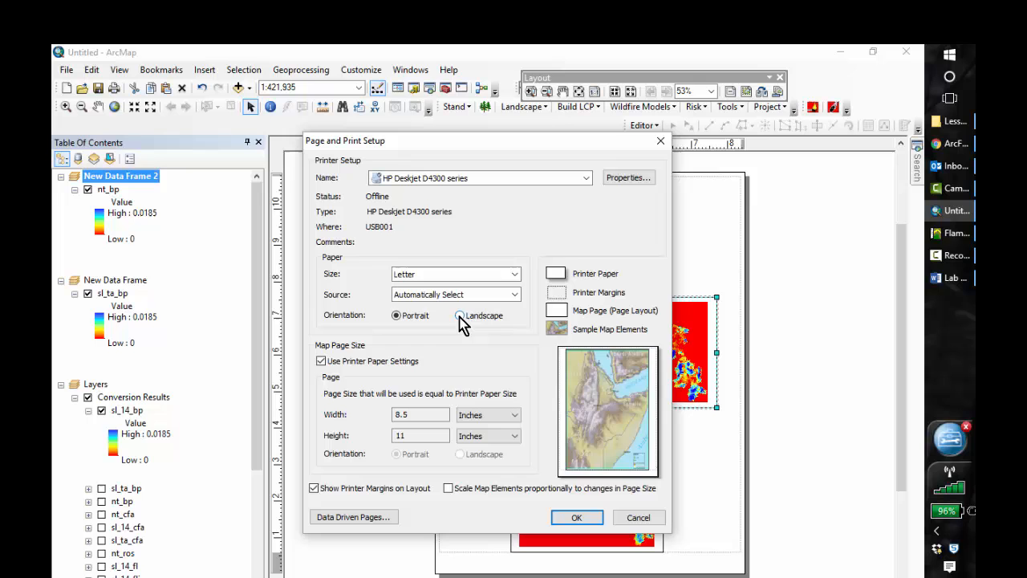
{"action": "left_click", "coordinate": [575, 517]}
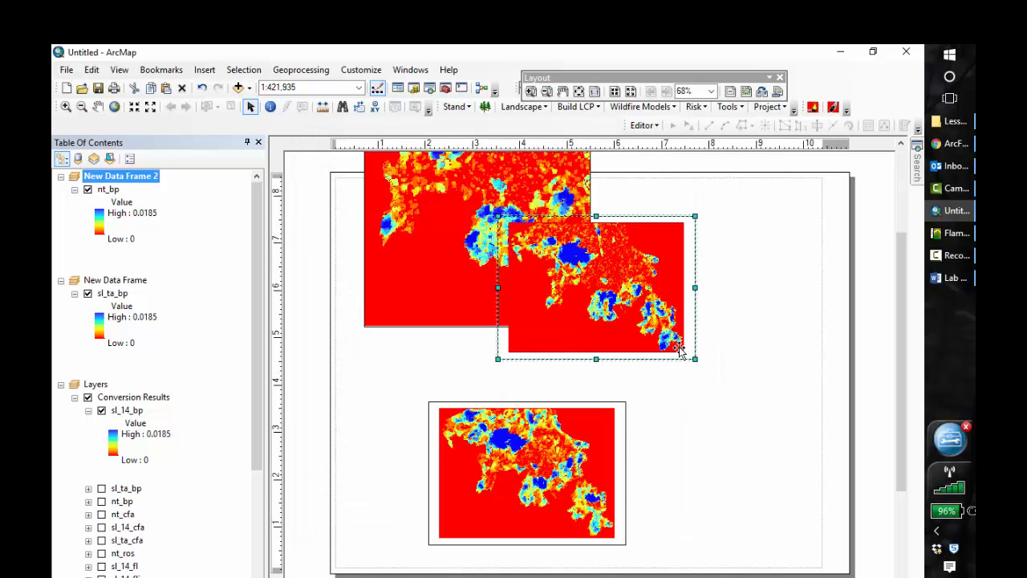
Spread the data frames on the page, with nt_bp at the right edge, sl_14_bp lower on the left and sl_ta_bp at the lower right.
{"action": "left_click_drag", "start_coordinate": [665, 361], "coordinate": [801, 404]}
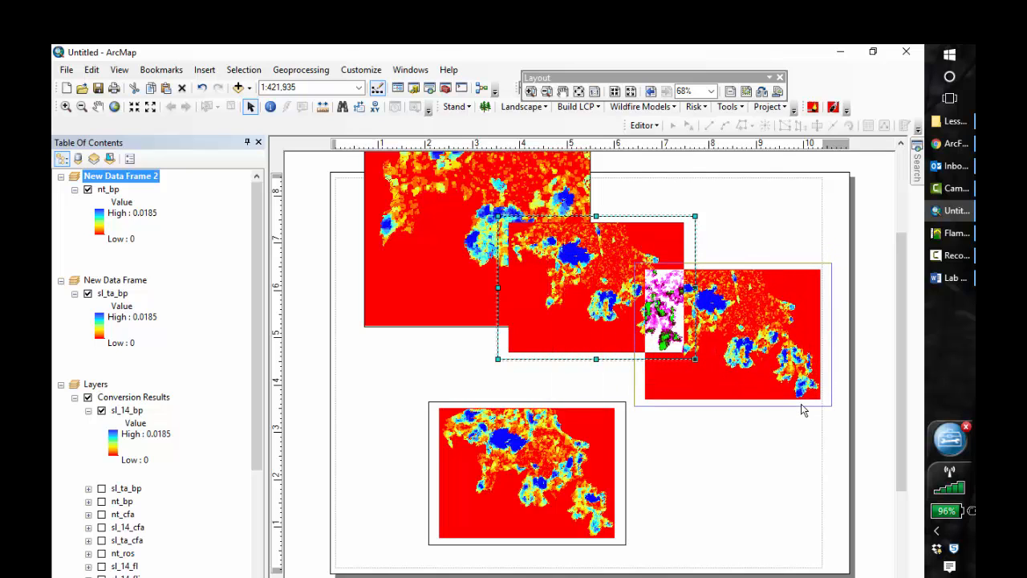
{"action": "left_click", "coordinate": [473, 324]}
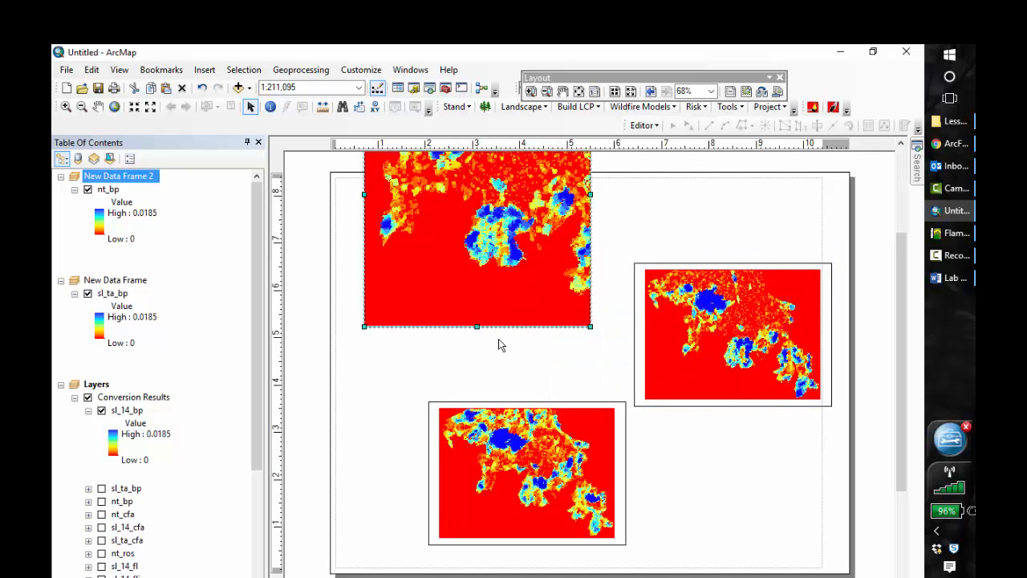
{"action": "left_click_drag", "start_coordinate": [500, 327], "coordinate": [498, 393]}
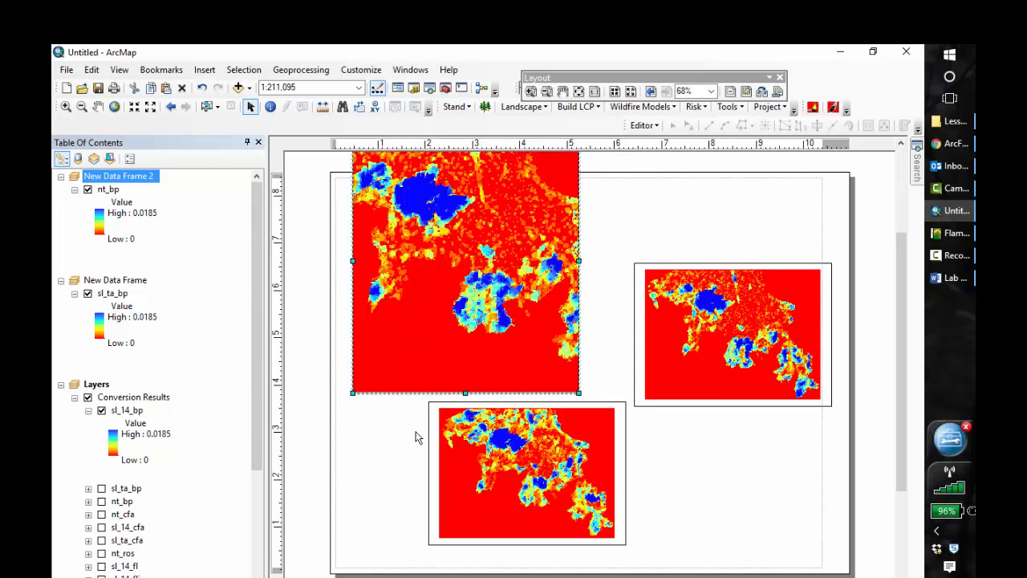
{"action": "left_click", "coordinate": [489, 460]}
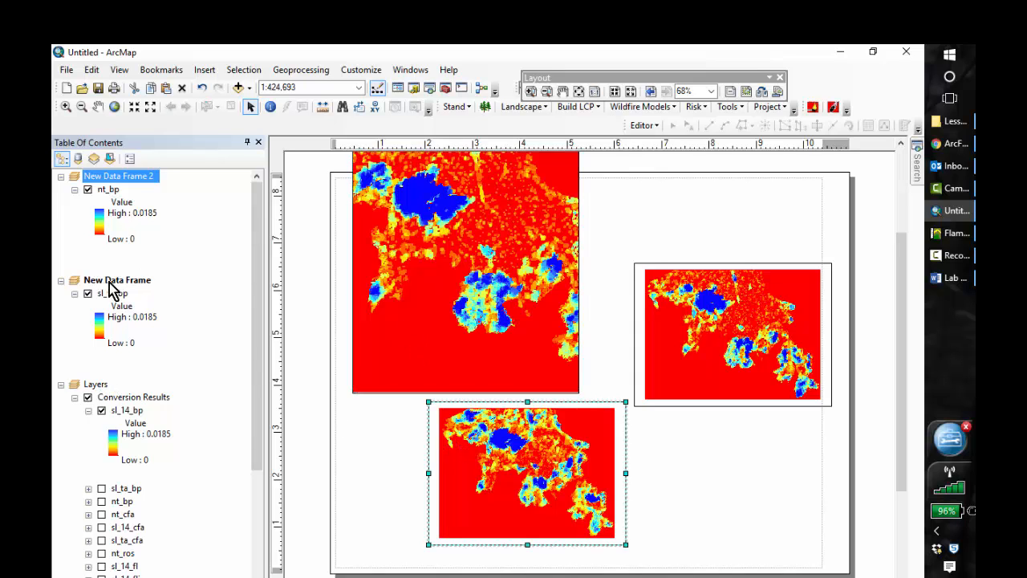
{"action": "left_click", "coordinate": [711, 320]}
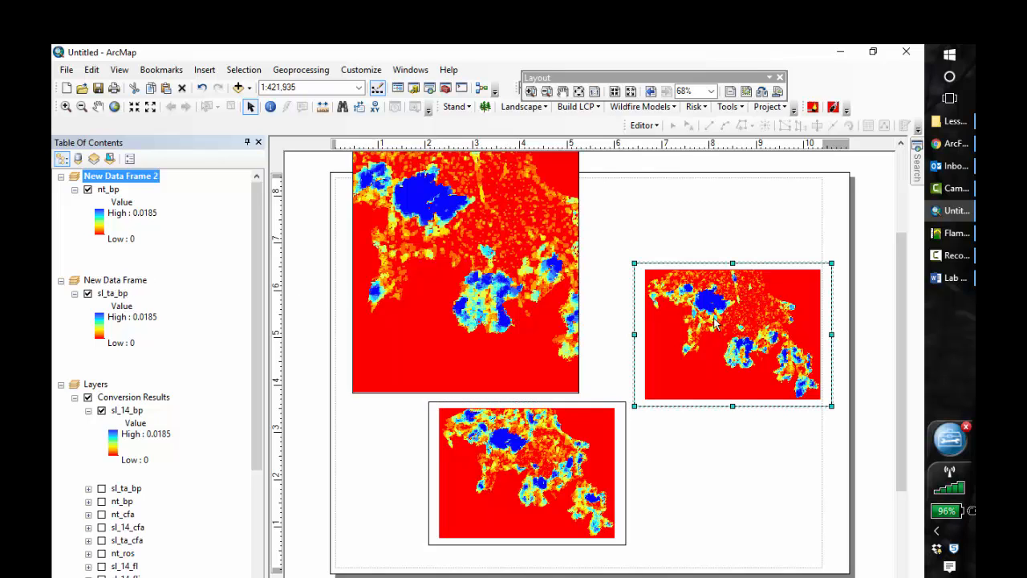
{"action": "left_click", "coordinate": [566, 472]}
{"action": "left_click_drag", "start_coordinate": [566, 472], "coordinate": [707, 485]}
Zoom the sl_14_bp map in the Layers data frame out to a scale of 1:500,000.
{"action": "left_click", "coordinate": [478, 279]}
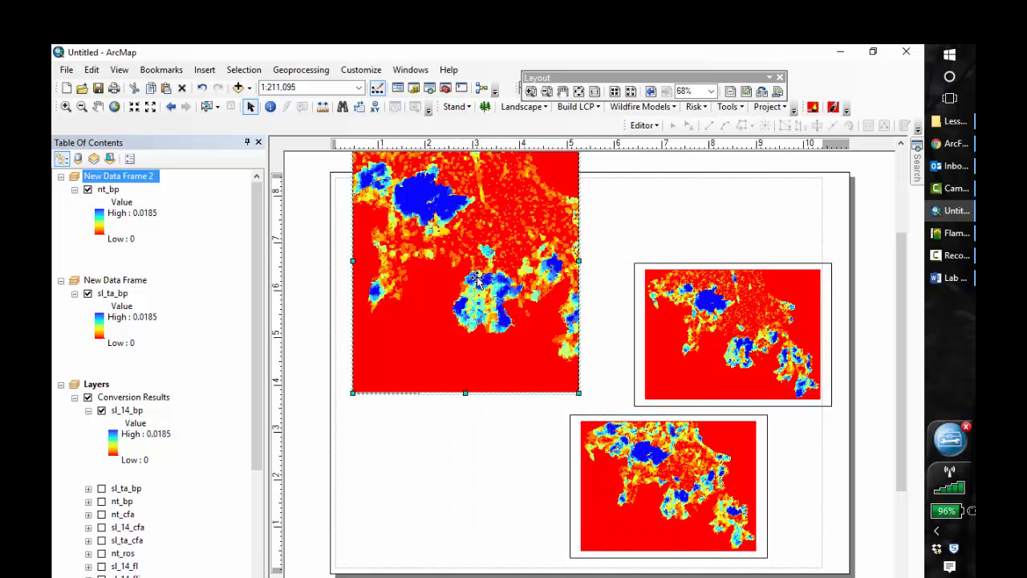
{"action": "left_click", "coordinate": [147, 112]}
{"action": "left_click", "coordinate": [147, 113]}
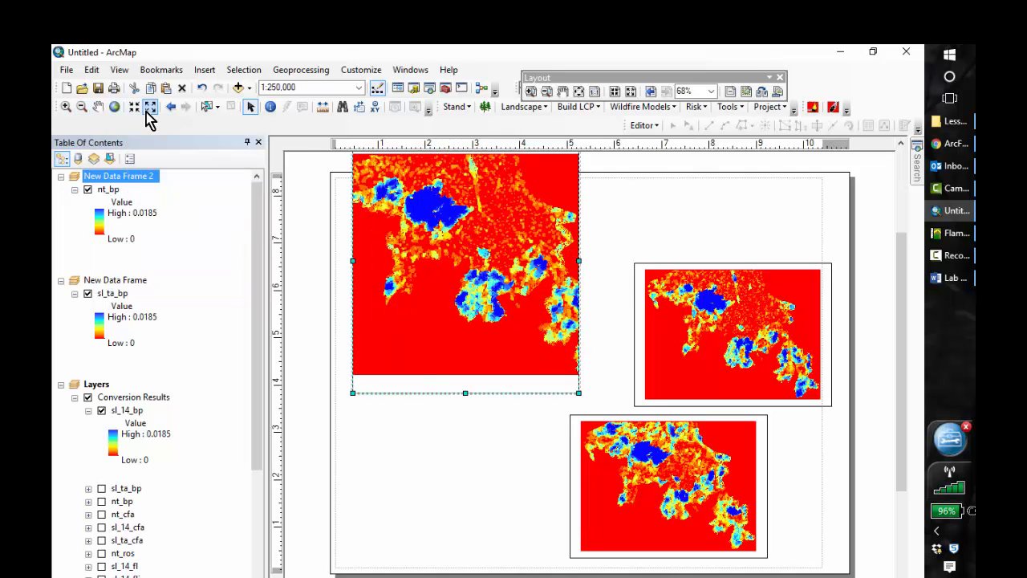
{"action": "left_click", "coordinate": [147, 114]}
{"action": "left_click", "coordinate": [149, 115]}
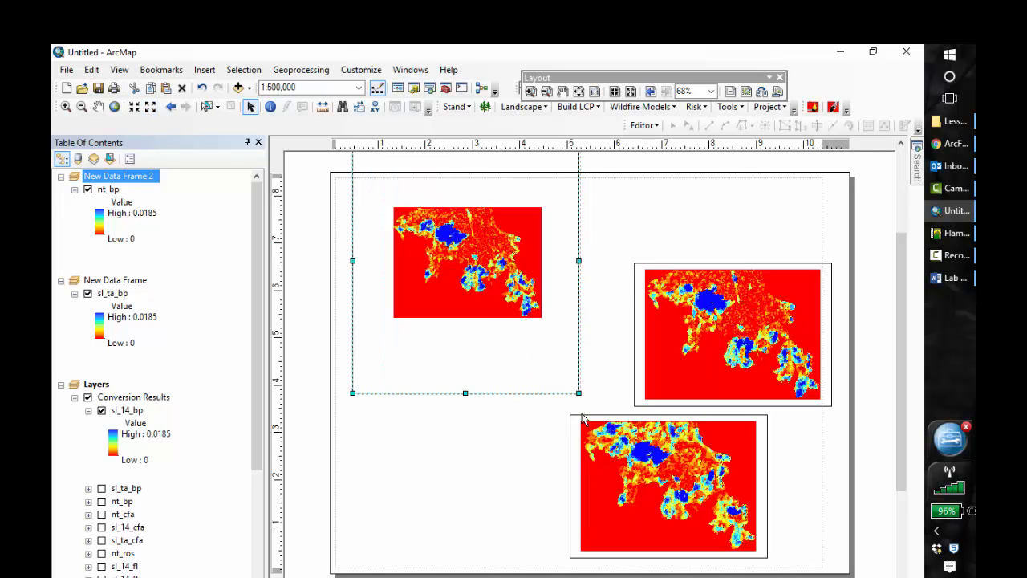
Shrink the Layers data frame closely around the sl_14_bp raster and zoom its map in to 1:400,000.
{"action": "left_click_drag", "start_coordinate": [577, 389], "coordinate": [550, 328]}
{"action": "left_click_drag", "start_coordinate": [475, 228], "coordinate": [484, 323]}
{"action": "left_click_drag", "start_coordinate": [361, 223], "coordinate": [383, 268]}
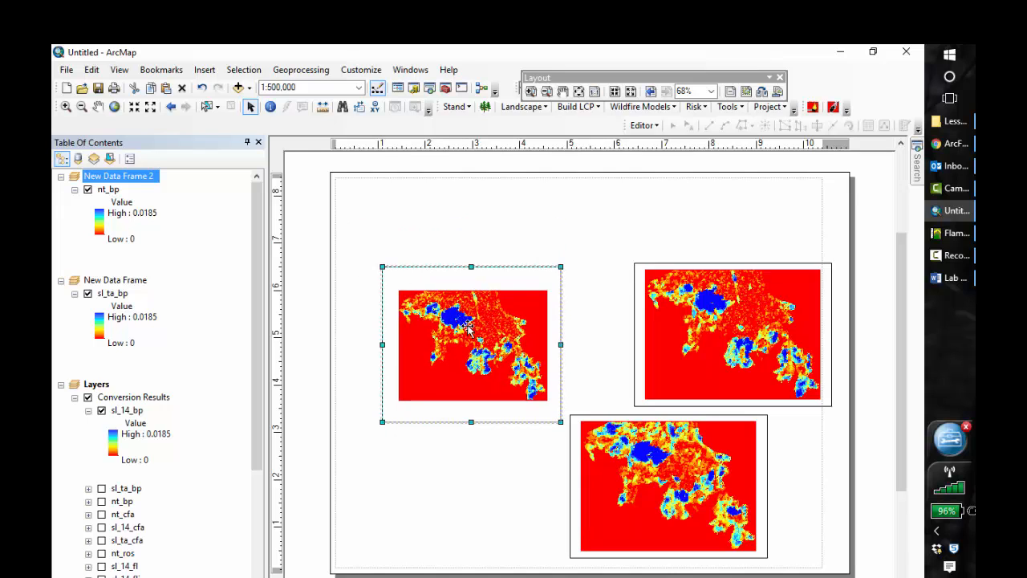
{"action": "left_click", "coordinate": [136, 108]}
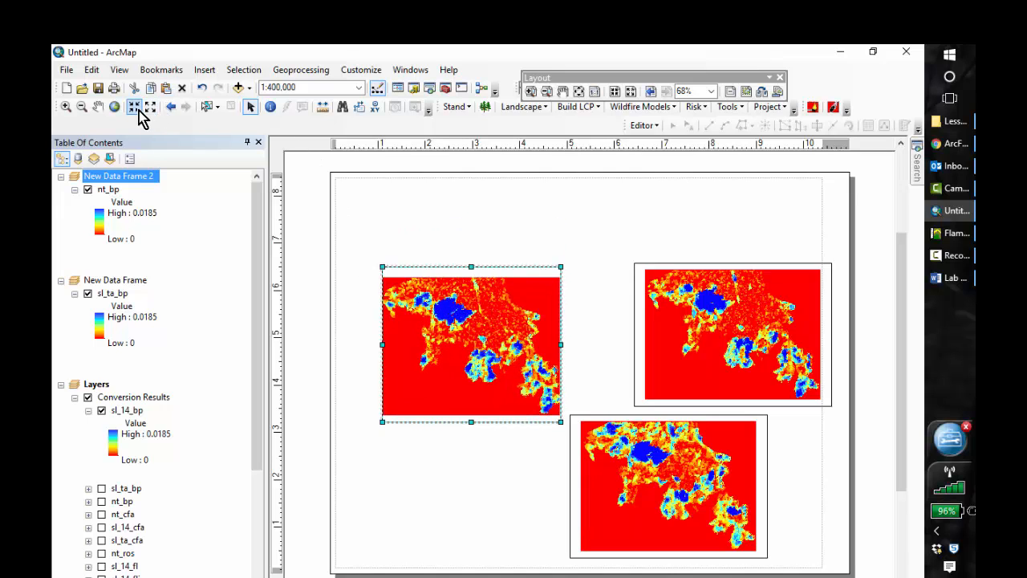
{"action": "left_click_drag", "start_coordinate": [381, 421], "coordinate": [374, 420]}
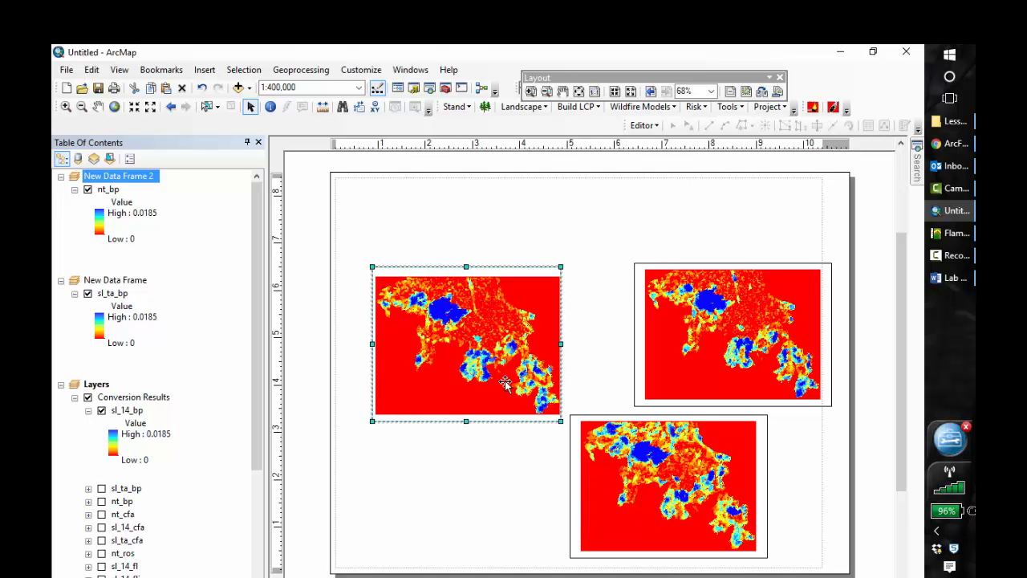
Place the sl_14_bp data frame in the page's upper-left corner and the nt_bp data frame directly below it.
{"action": "left_click_drag", "start_coordinate": [505, 362], "coordinate": [487, 273]}
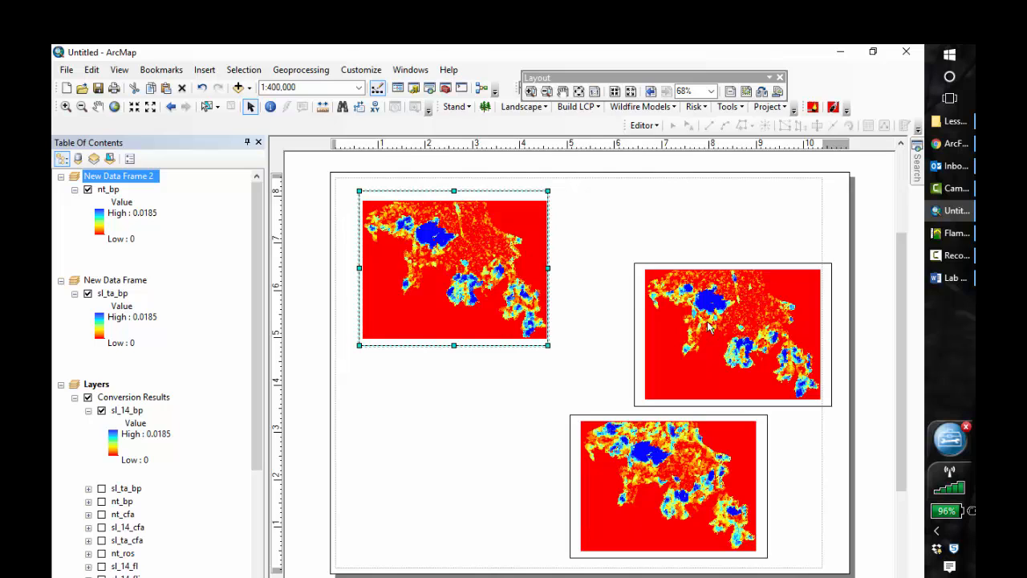
{"action": "left_click_drag", "start_coordinate": [736, 340], "coordinate": [654, 407]}
{"action": "left_click_drag", "start_coordinate": [742, 333], "coordinate": [452, 414]}
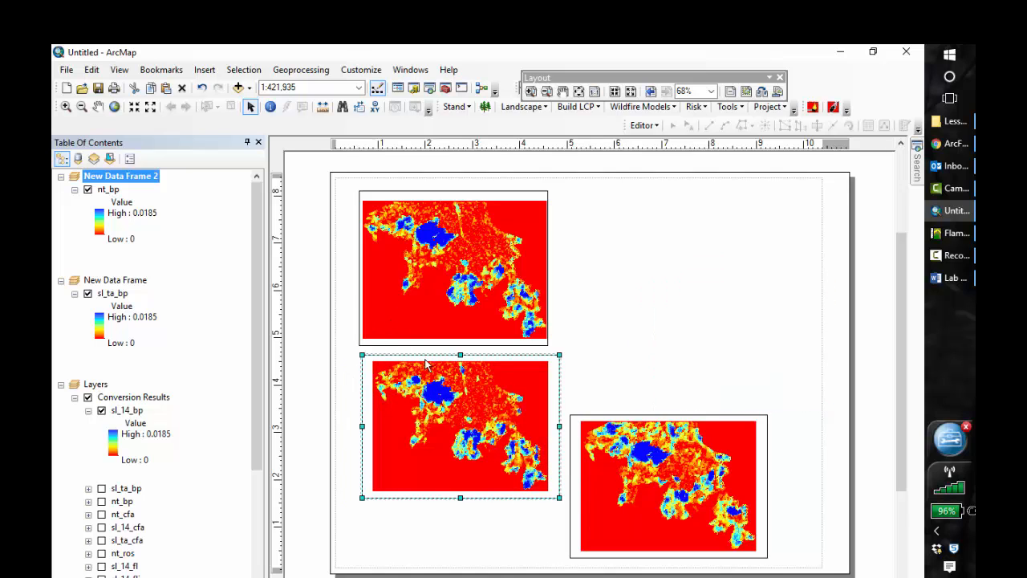
Set the page orientation back to portrait.
{"action": "left_click", "coordinate": [67, 70]}
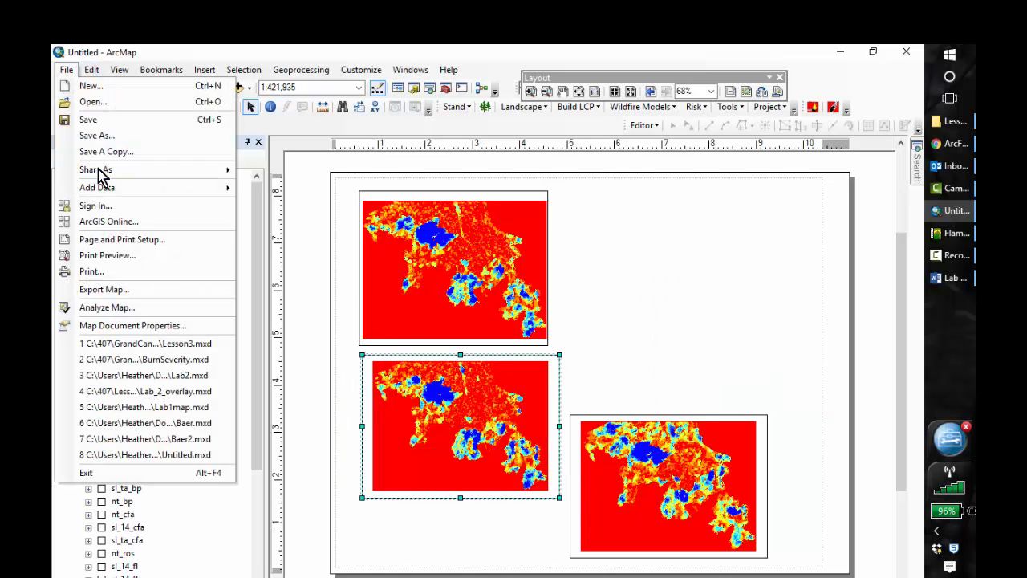
{"action": "left_click", "coordinate": [112, 239]}
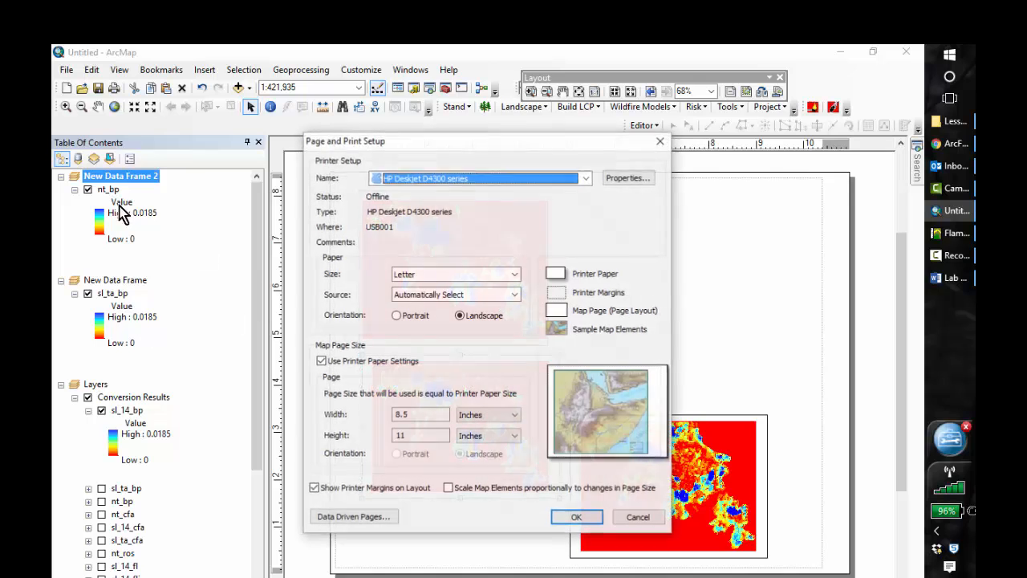
{"action": "left_click", "coordinate": [396, 317]}
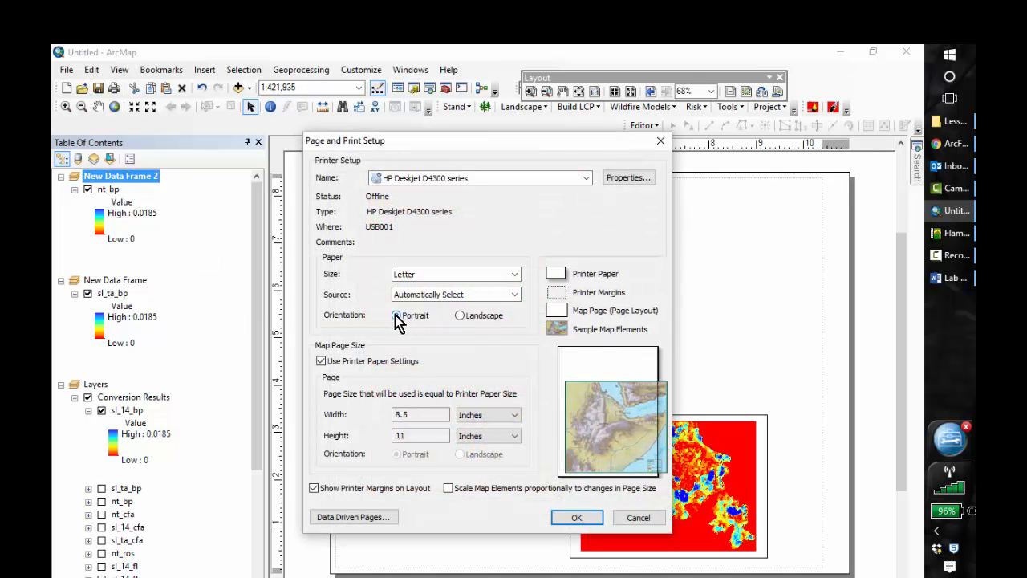
{"action": "left_click", "coordinate": [576, 517]}
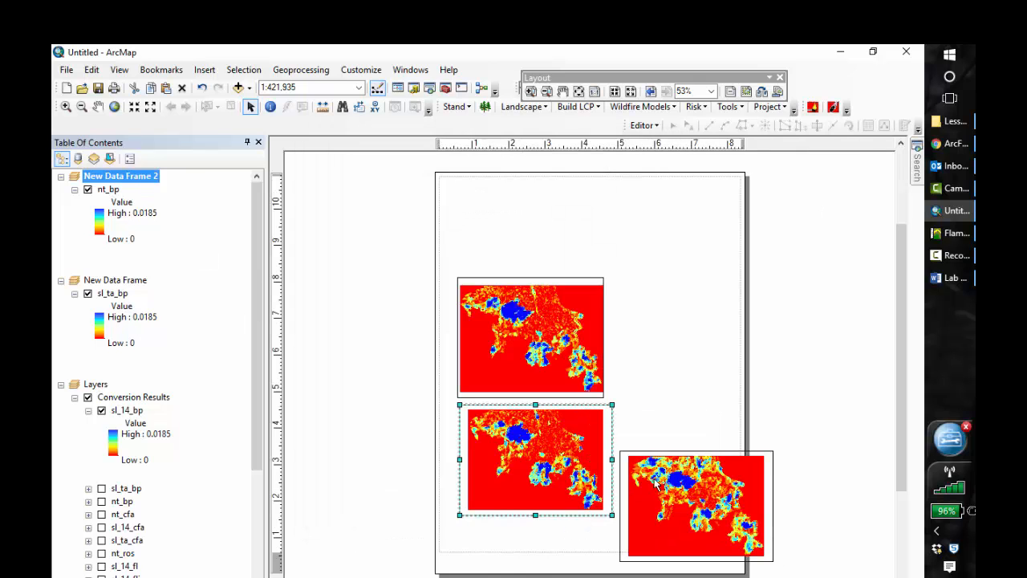
Stack the data frames along the page's left side, with sl_14_bp first, nt_bp in the middle and sl_ta_bp last.
{"action": "left_click", "coordinate": [584, 341]}
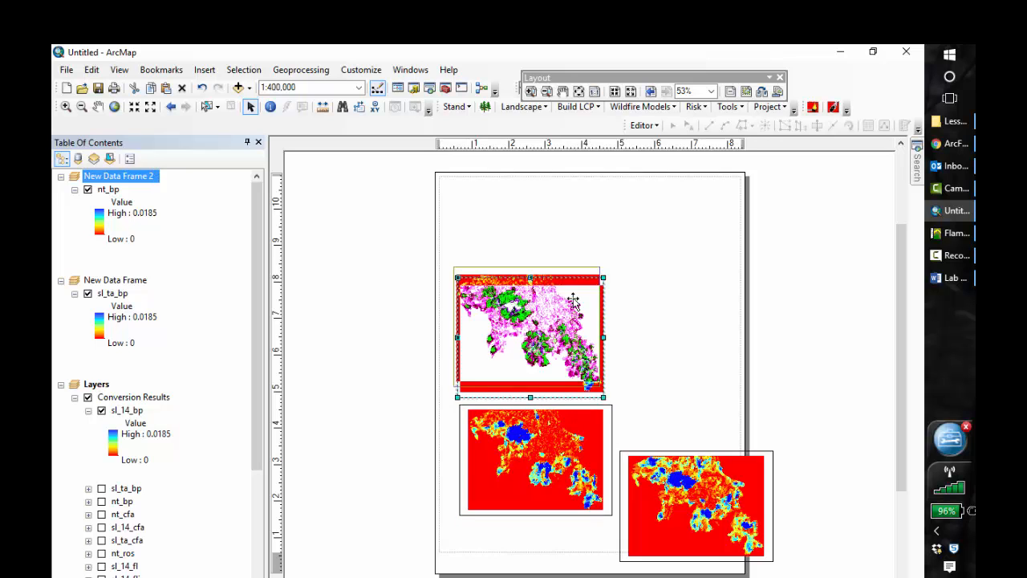
{"action": "left_click_drag", "start_coordinate": [584, 341], "coordinate": [569, 248]}
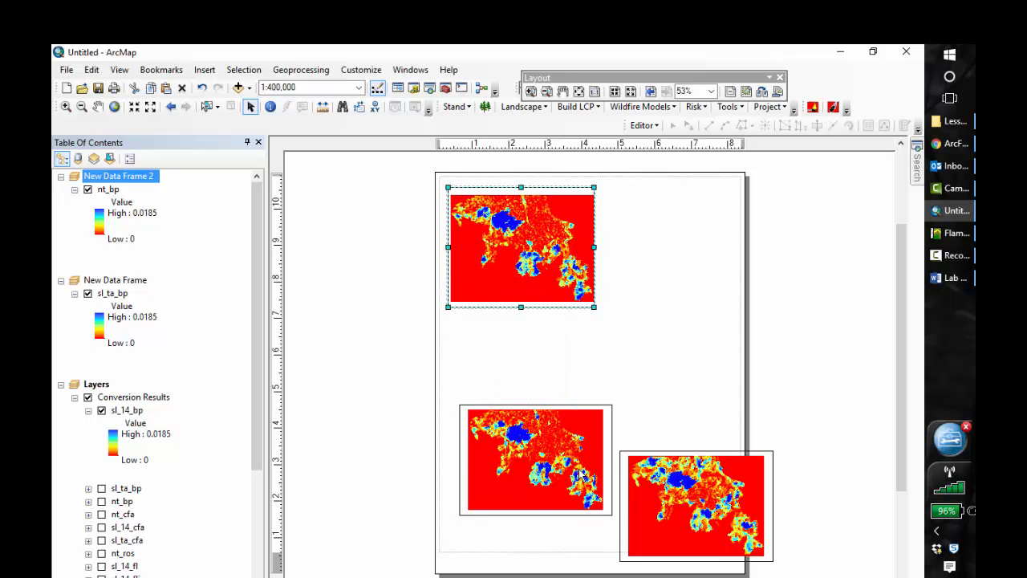
{"action": "left_click", "coordinate": [580, 475]}
{"action": "left_click_drag", "start_coordinate": [564, 442], "coordinate": [552, 368]}
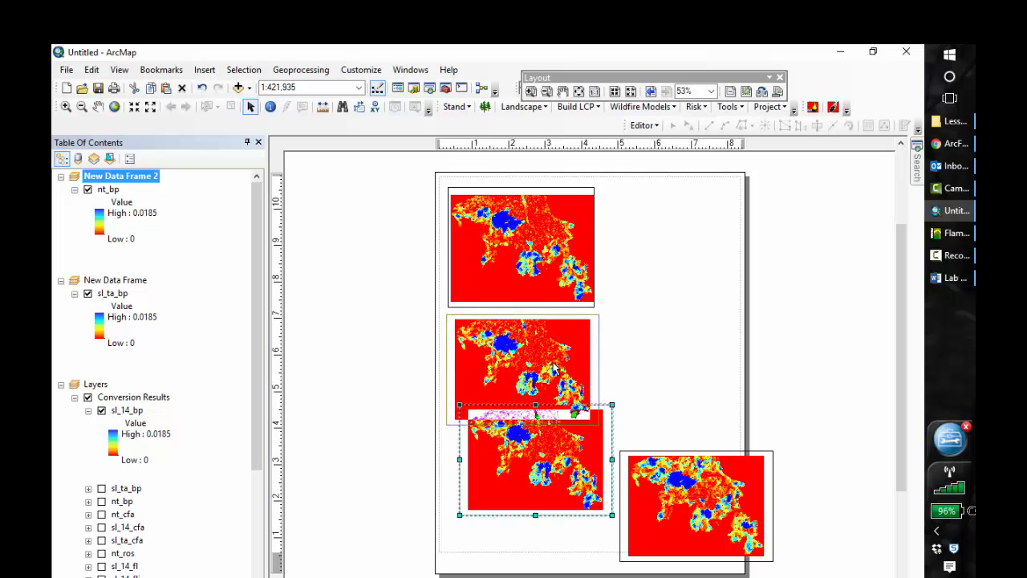
{"action": "left_click", "coordinate": [688, 491]}
{"action": "left_click_drag", "start_coordinate": [688, 491], "coordinate": [517, 483]}
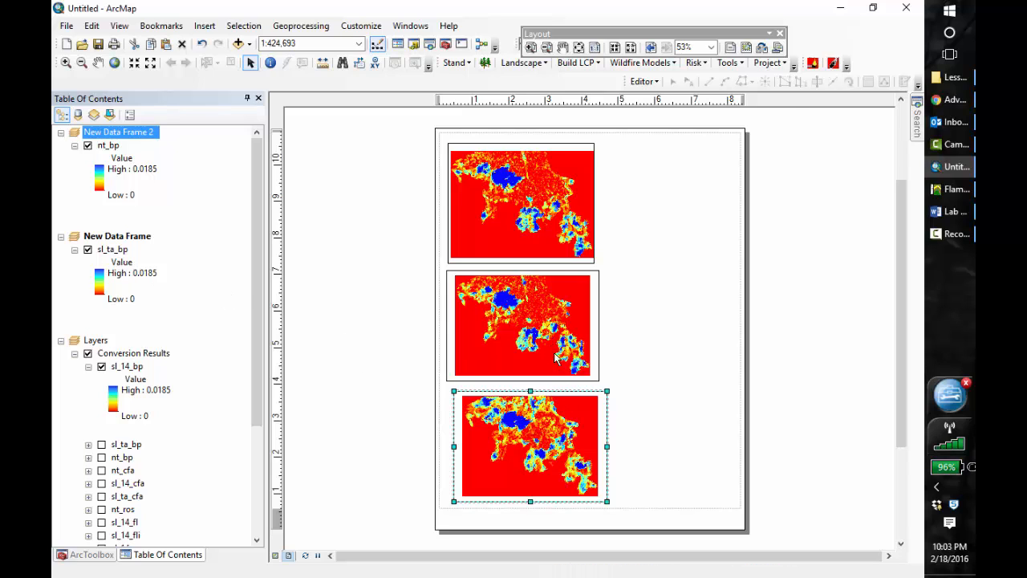
Swap the nt_bp and sl_14_bp data frames on the page so nt_bp is uppermost and sl_14_bp is in the middle.
{"action": "left_click", "coordinate": [528, 316]}
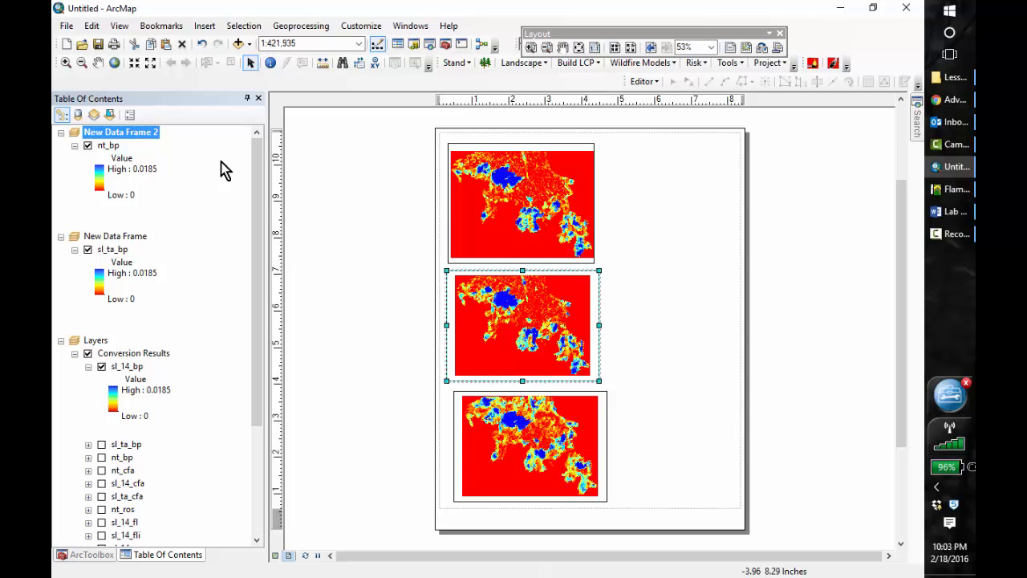
{"action": "mouse_move", "coordinate": [509, 319]}
{"action": "left_mouse_down"}
{"action": "mouse_move", "coordinate": [560, 296]}
{"action": "mouse_move", "coordinate": [633, 223]}
{"action": "mouse_move", "coordinate": [631, 208]}
{"action": "left_mouse_up"}
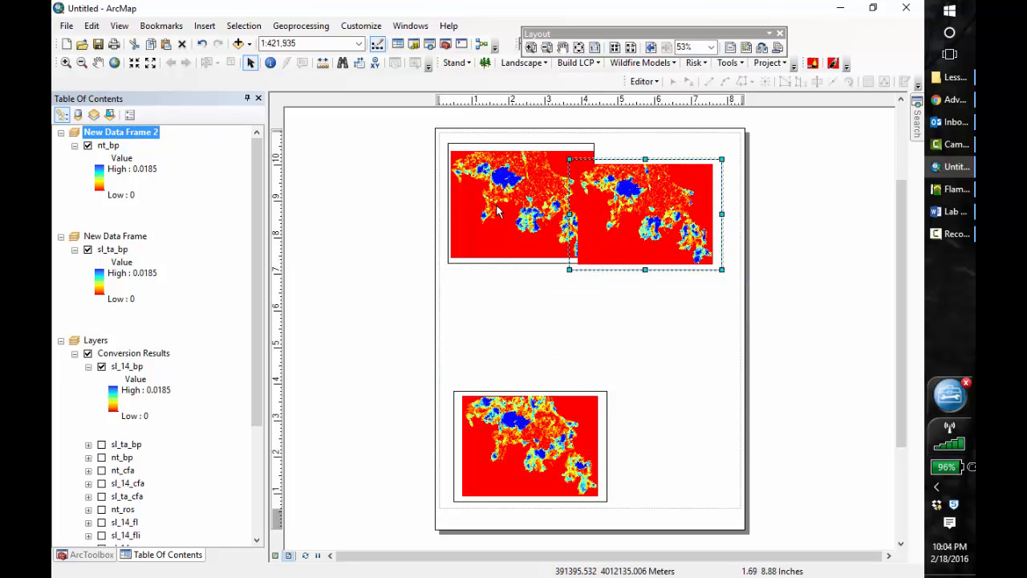
{"action": "left_click_drag", "start_coordinate": [498, 211], "coordinate": [500, 312]}
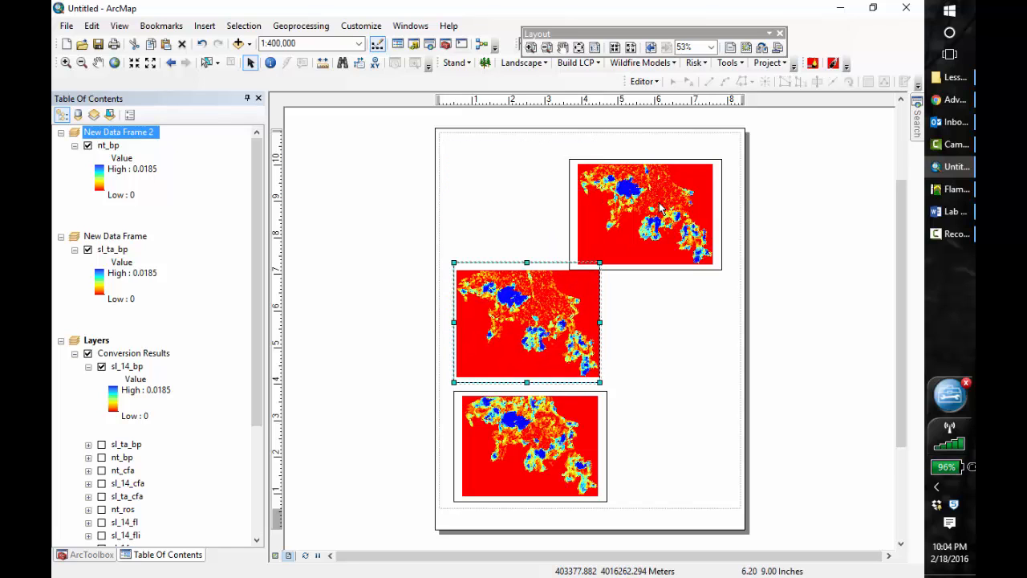
{"action": "left_click", "coordinate": [561, 186]}
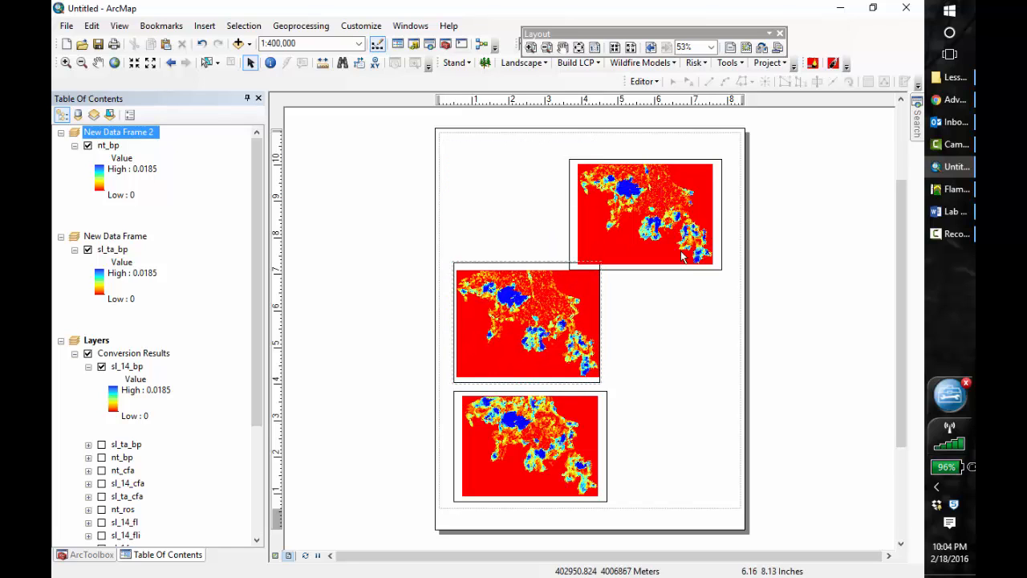
{"action": "left_click", "coordinate": [642, 237]}
{"action": "left_click_drag", "start_coordinate": [676, 229], "coordinate": [551, 213]}
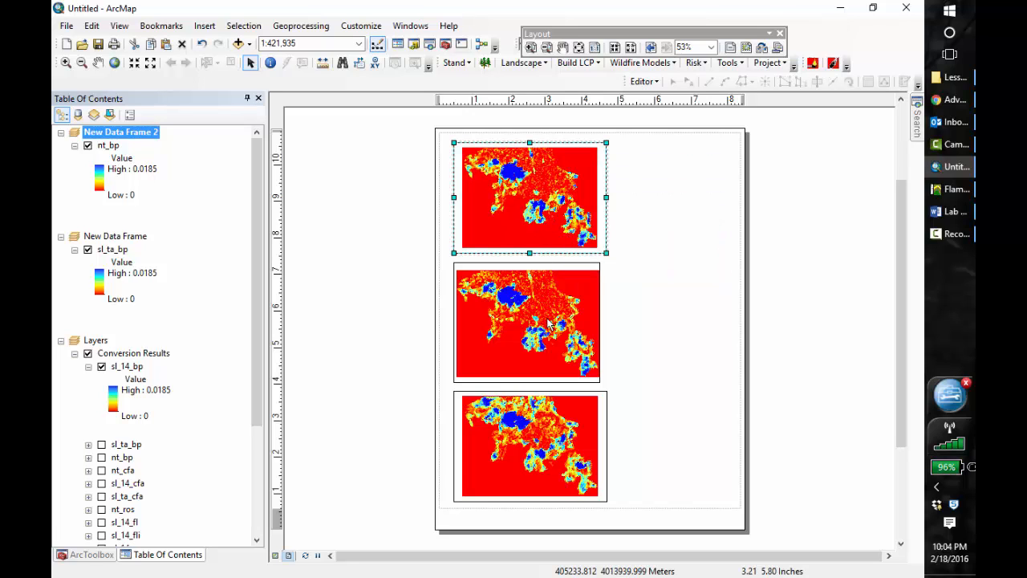
Nudge the middle sl_14_bp data frame up and widen it to line up with the edges of the nt_bp frame.
{"action": "left_click", "coordinate": [549, 322]}
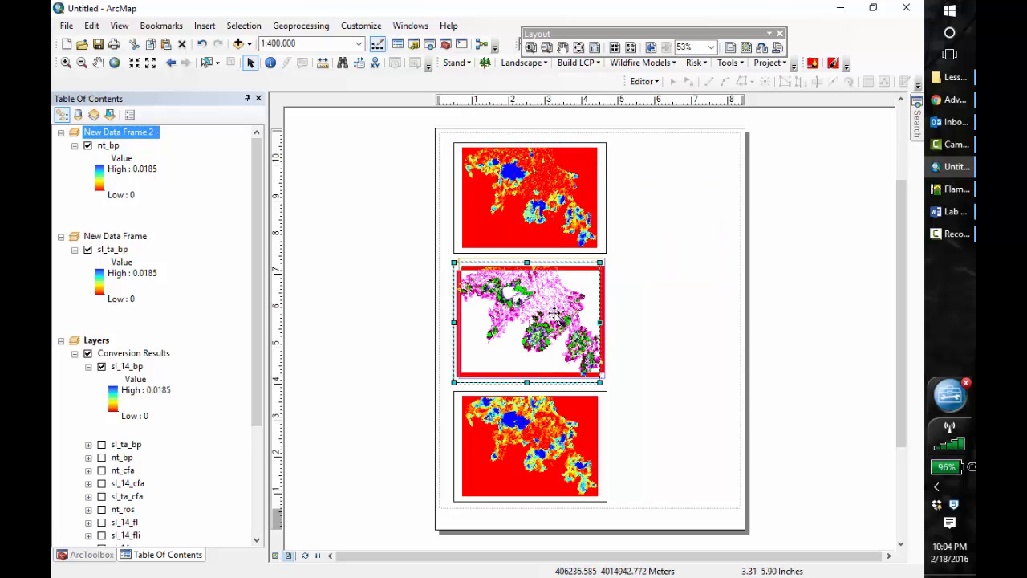
{"action": "left_click_drag", "start_coordinate": [551, 315], "coordinate": [604, 324]}
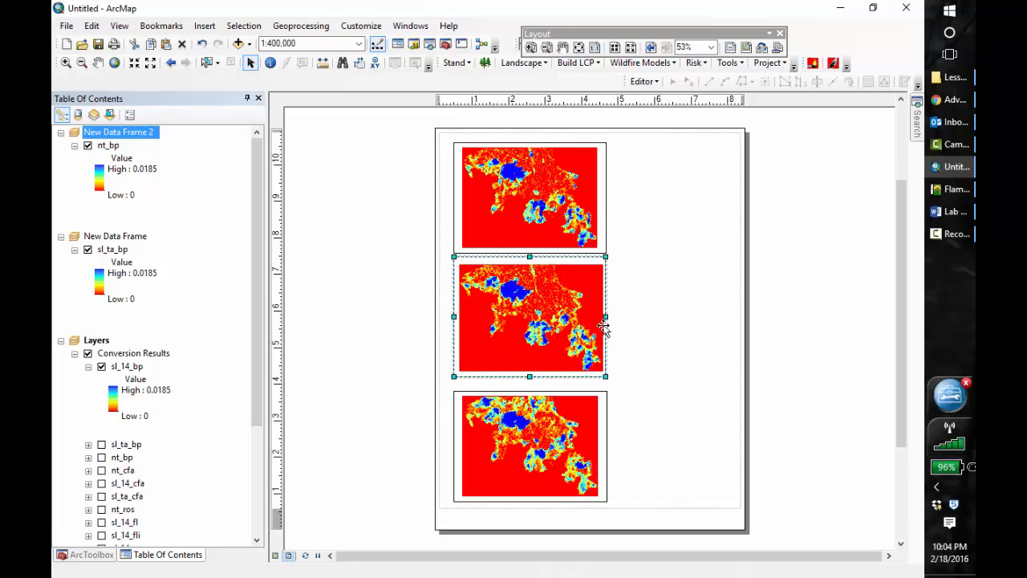
Insert a map title on the layout and move it off the nt_bp map into the blank space beside it.
{"action": "left_click", "coordinate": [629, 358]}
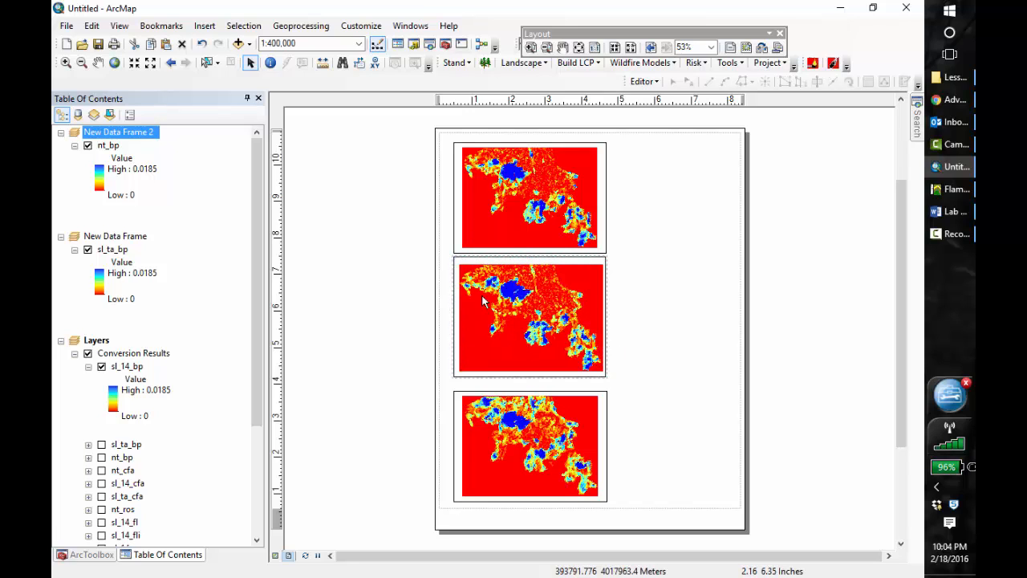
{"action": "left_click", "coordinate": [537, 433]}
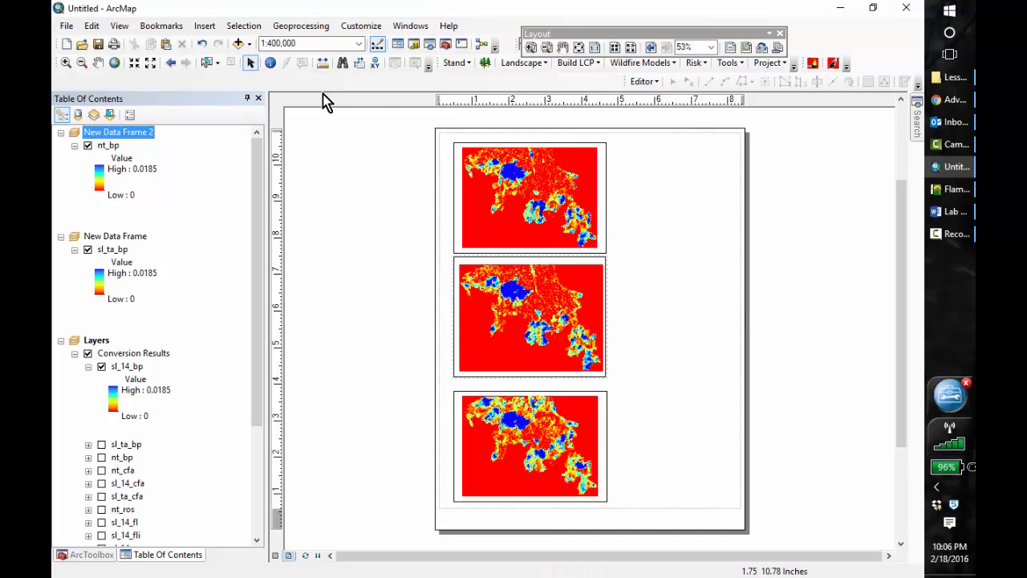
{"action": "left_click", "coordinate": [203, 27]}
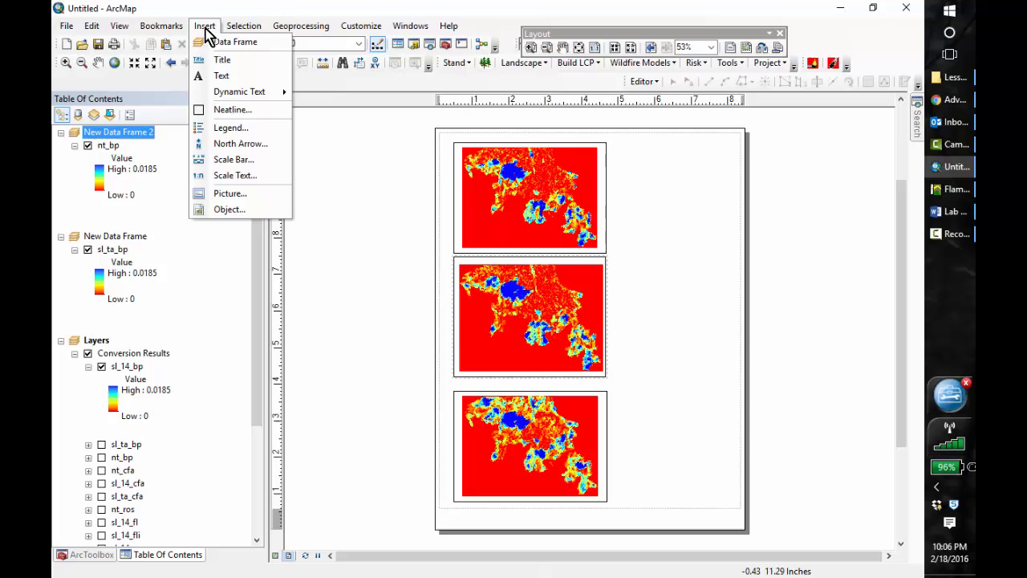
{"action": "left_click", "coordinate": [225, 60]}
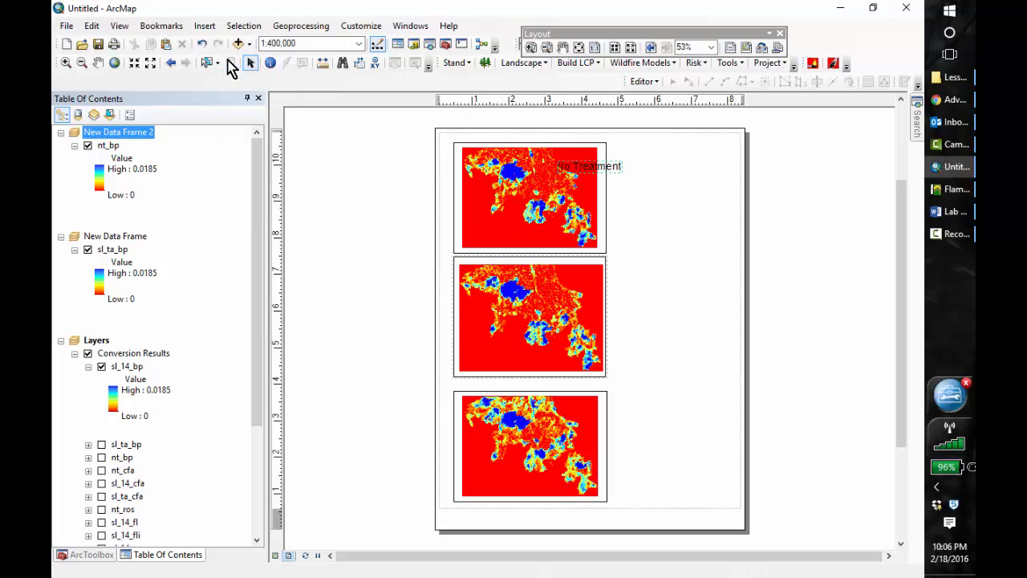
{"action": "left_click", "coordinate": [566, 168]}
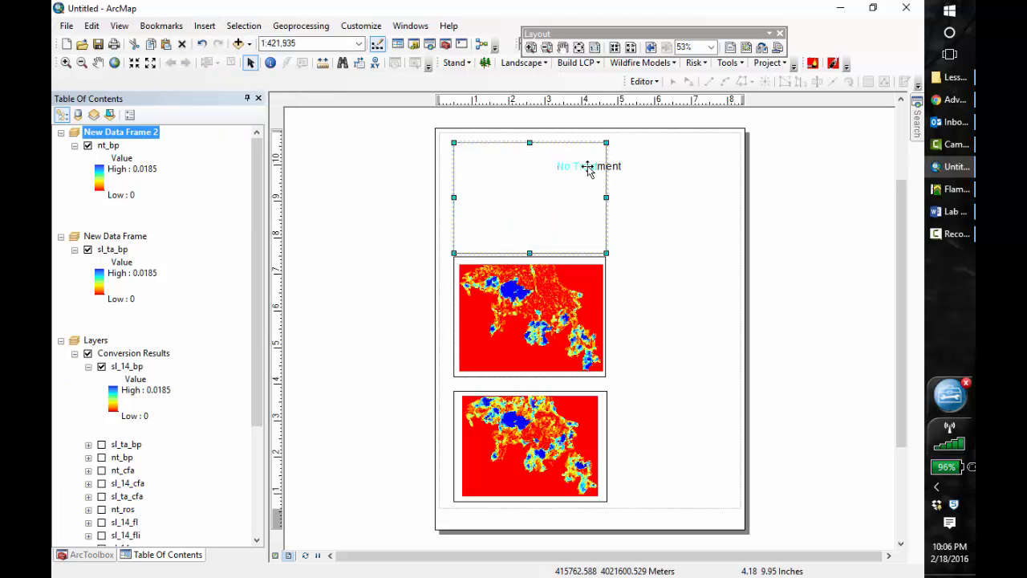
{"action": "left_click_drag", "start_coordinate": [615, 164], "coordinate": [697, 166]}
Replace the title text with "North Rim Slopes Project" and move the title up beside the nt_bp frame's upper edge.
{"action": "double_click", "coordinate": [642, 165]}
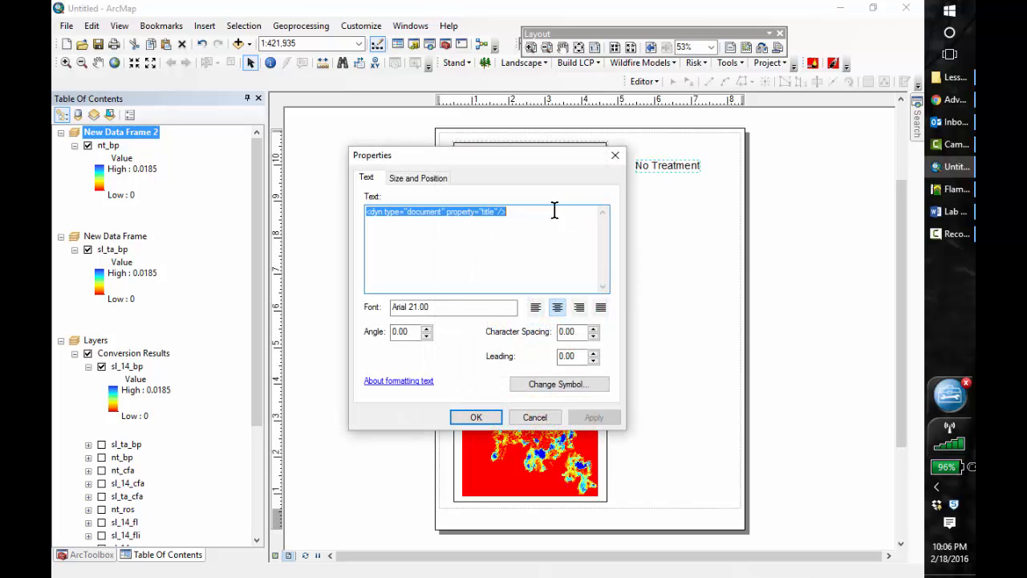
{"action": "left_click", "coordinate": [615, 155]}
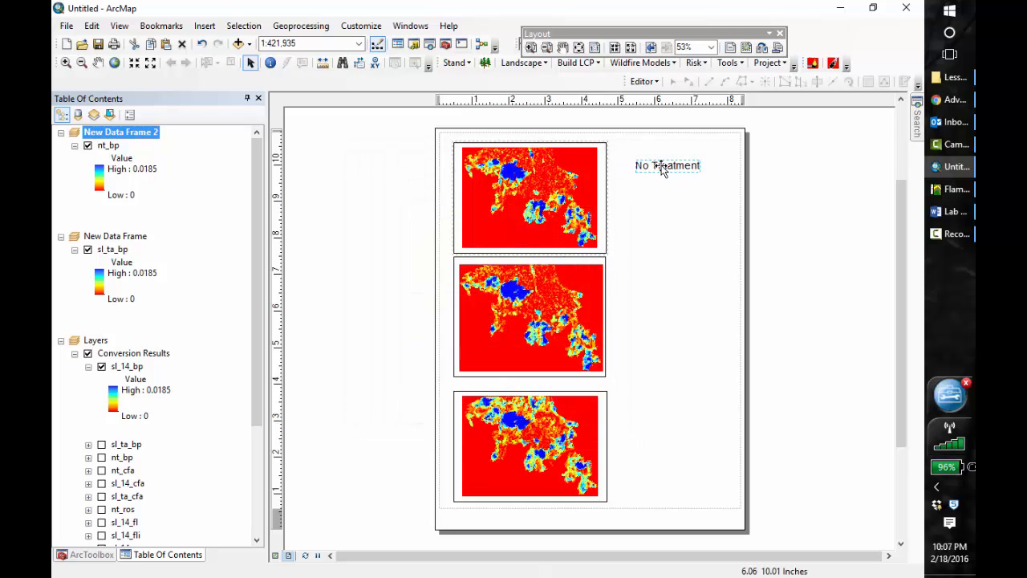
{"action": "double_click", "coordinate": [657, 170]}
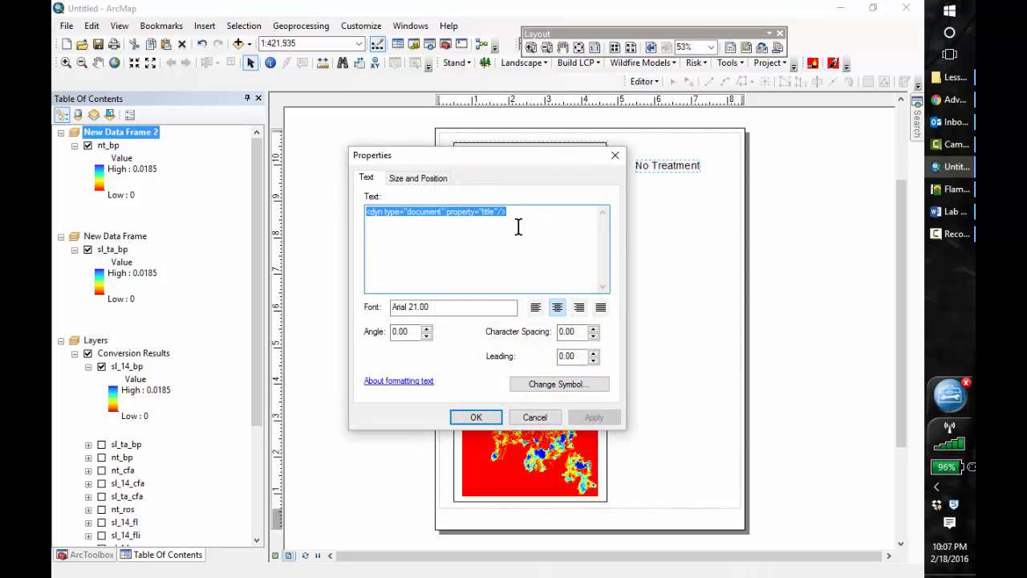
{"action": "type", "text": "North Rim Slopes Project"}
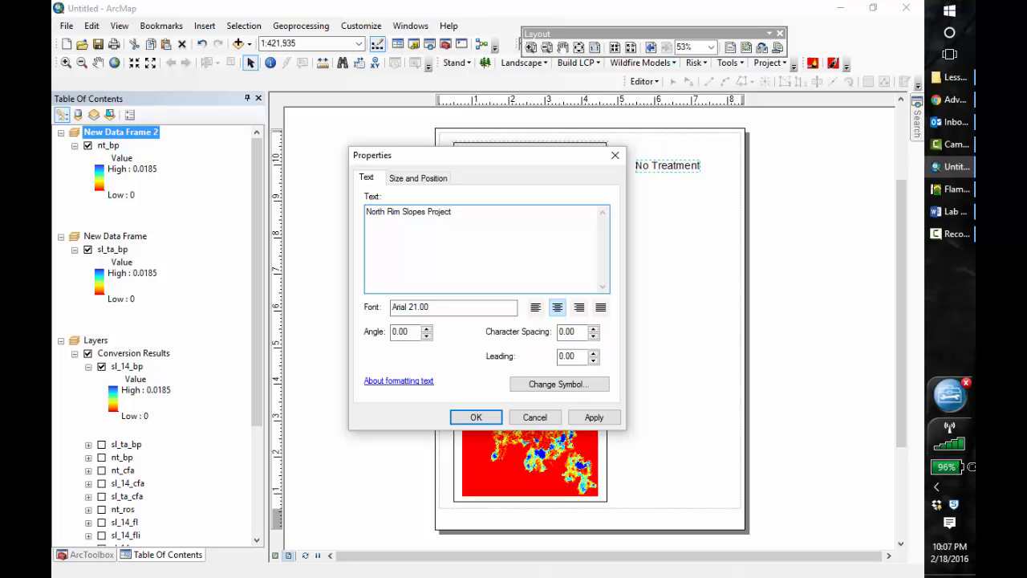
{"action": "left_click", "coordinate": [475, 418]}
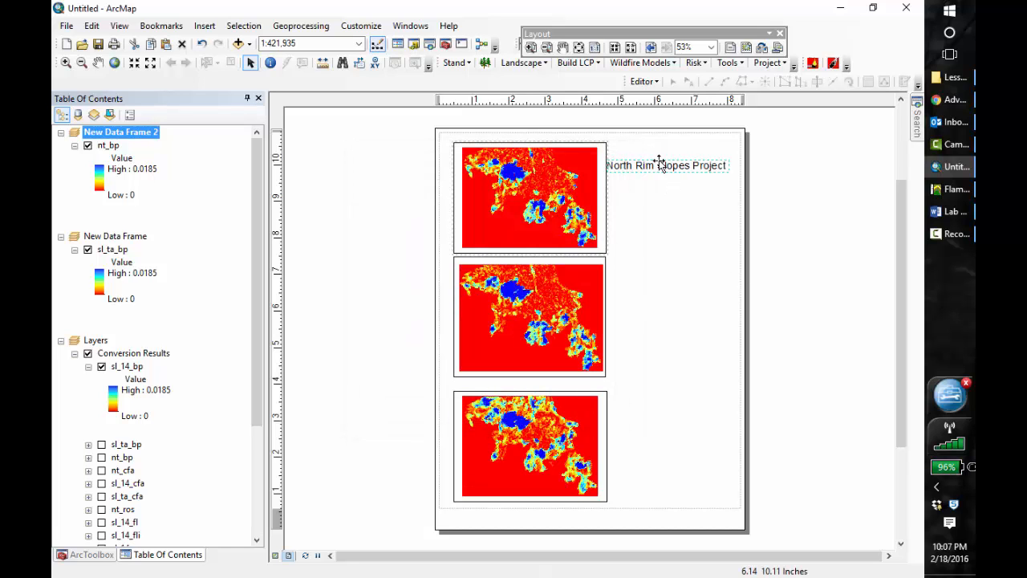
{"action": "left_click_drag", "start_coordinate": [660, 171], "coordinate": [671, 158]}
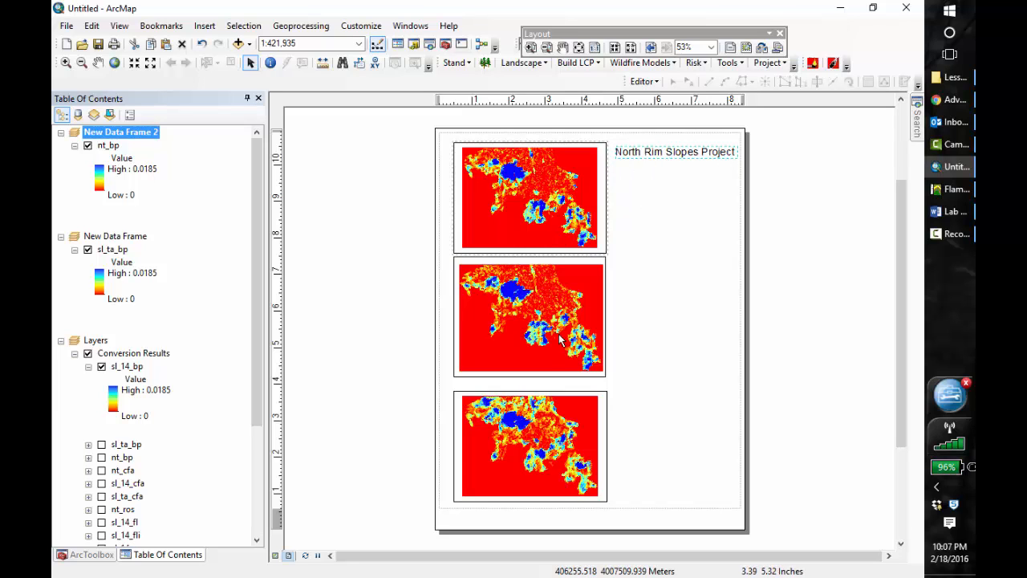
Shift all three data frames down the page and place the North Rim Slopes Project title centred above them.
{"action": "left_click", "coordinate": [546, 444]}
{"action": "left_click_drag", "start_coordinate": [561, 442], "coordinate": [565, 460]}
{"action": "left_click", "coordinate": [562, 354]}
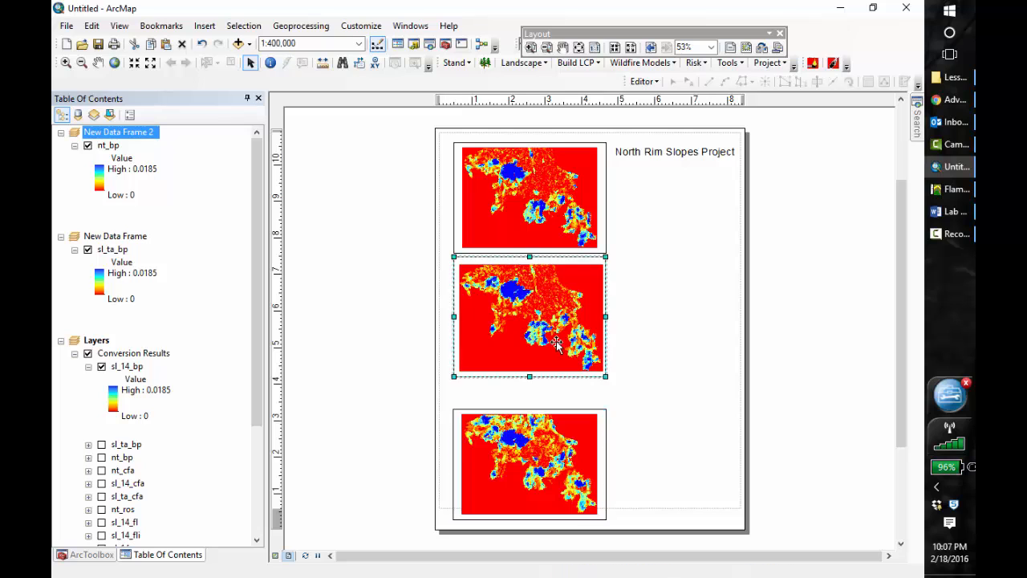
{"action": "left_click_drag", "start_coordinate": [564, 355], "coordinate": [565, 378]}
{"action": "left_click", "coordinate": [555, 215]}
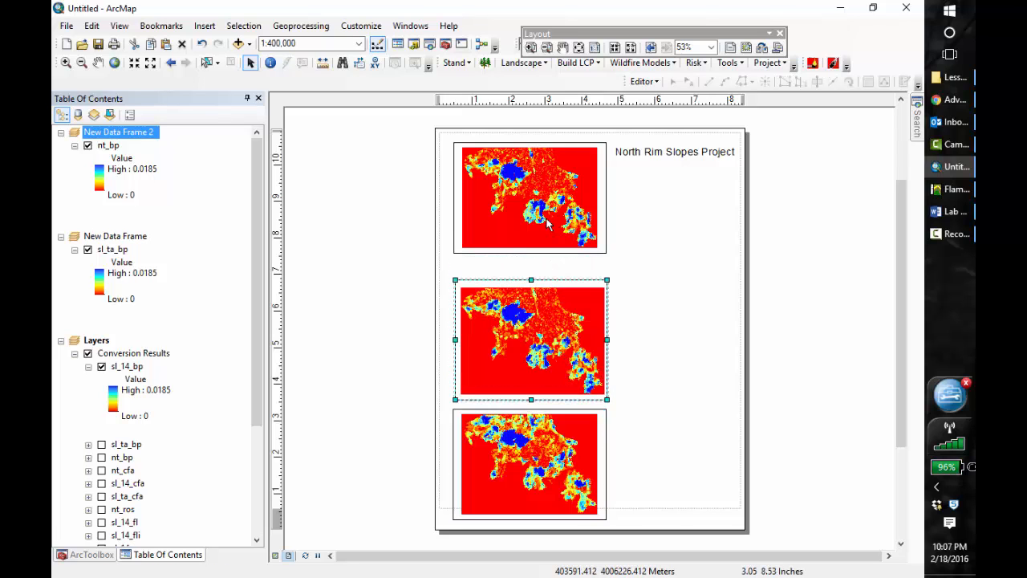
{"action": "left_click_drag", "start_coordinate": [555, 215], "coordinate": [558, 240]}
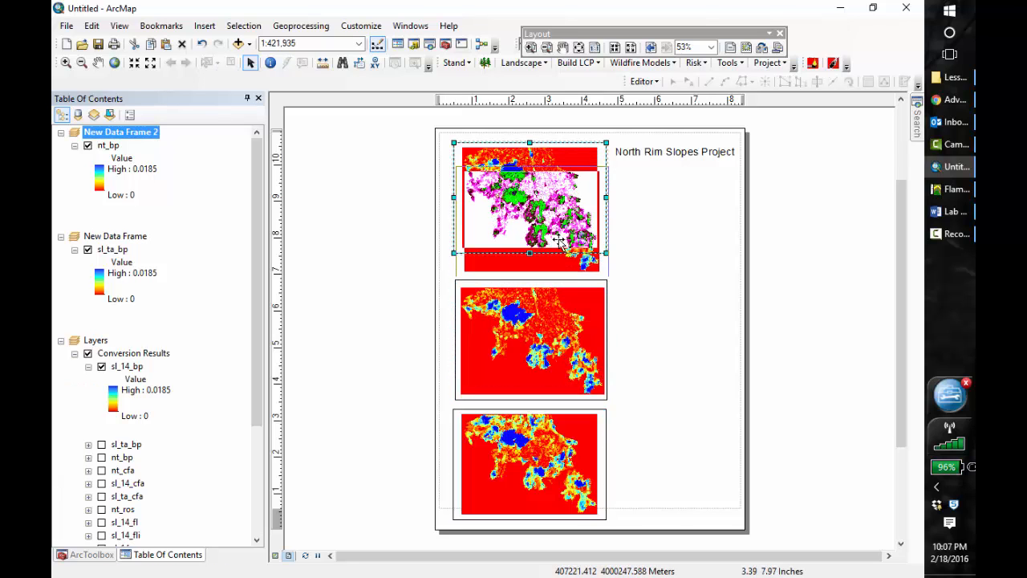
{"action": "left_click", "coordinate": [651, 155]}
{"action": "left_click_drag", "start_coordinate": [676, 152], "coordinate": [596, 154]}
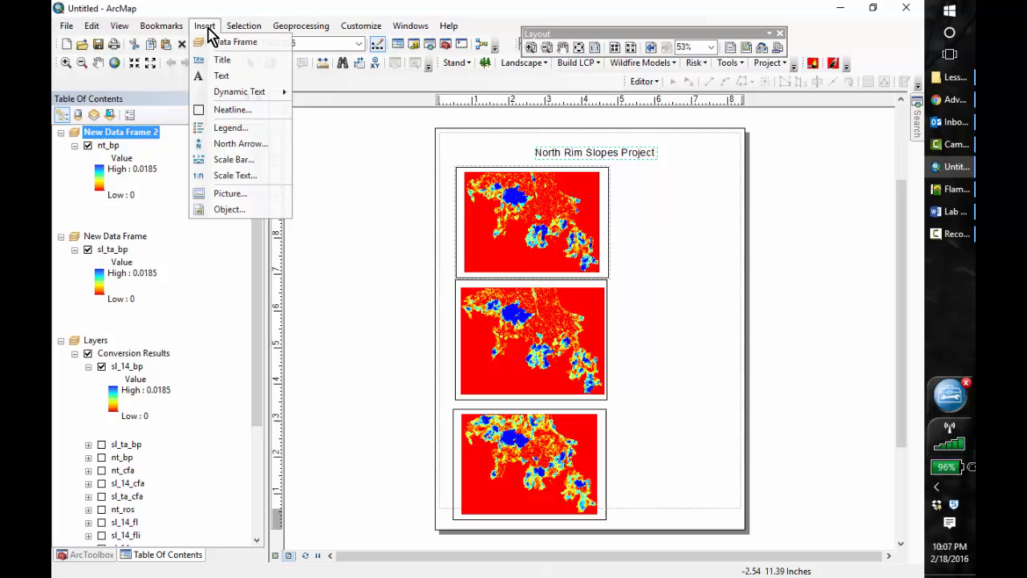
Insert a text element, move it to the blank area beside the sl_14_bp frame, and set its text to "No Treatment".
{"action": "left_click", "coordinate": [220, 78]}
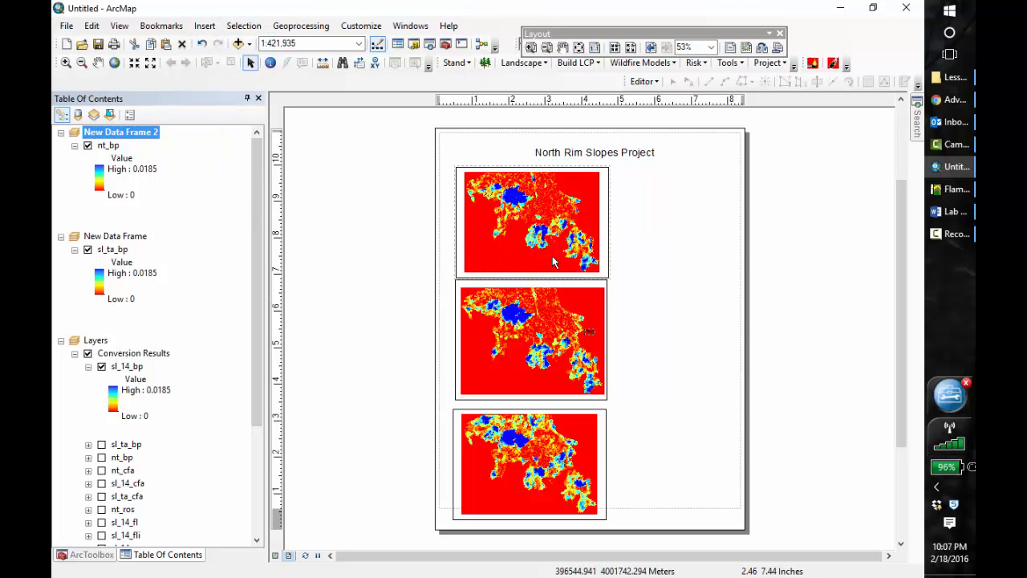
{"action": "left_click", "coordinate": [592, 334]}
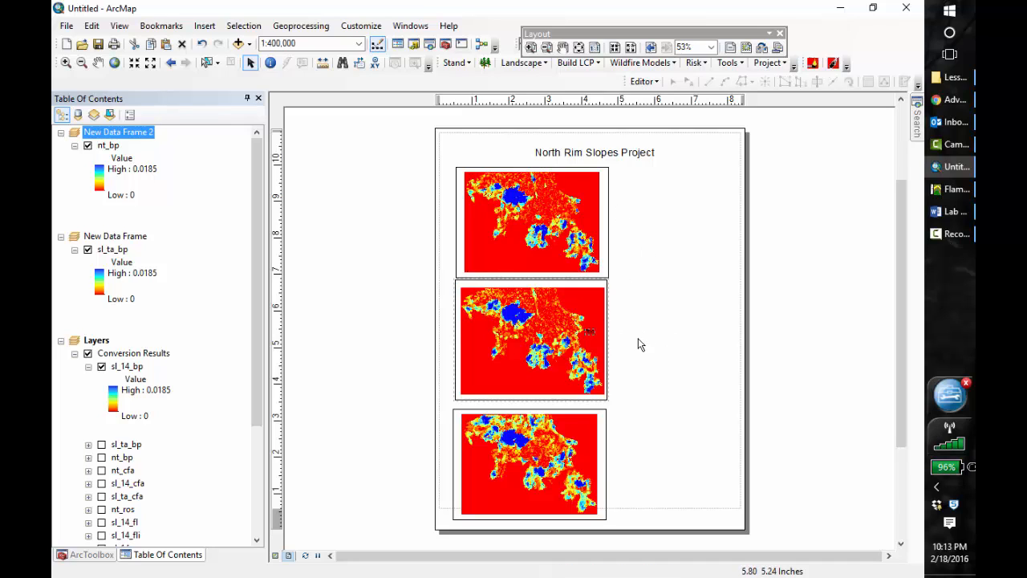
{"action": "left_click", "coordinate": [590, 334]}
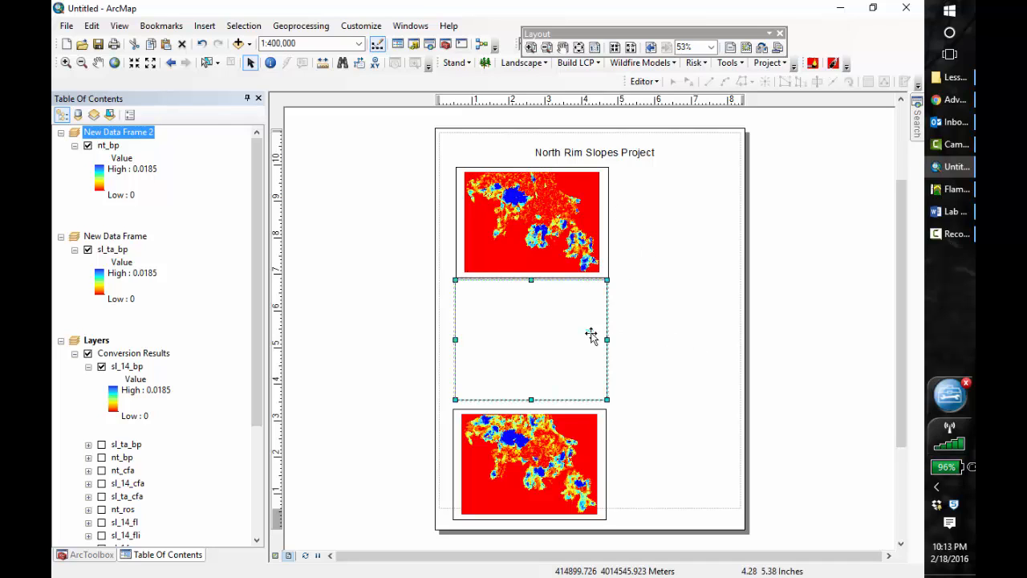
{"action": "left_click_drag", "start_coordinate": [592, 330], "coordinate": [644, 332]}
{"action": "double_click", "coordinate": [643, 334]}
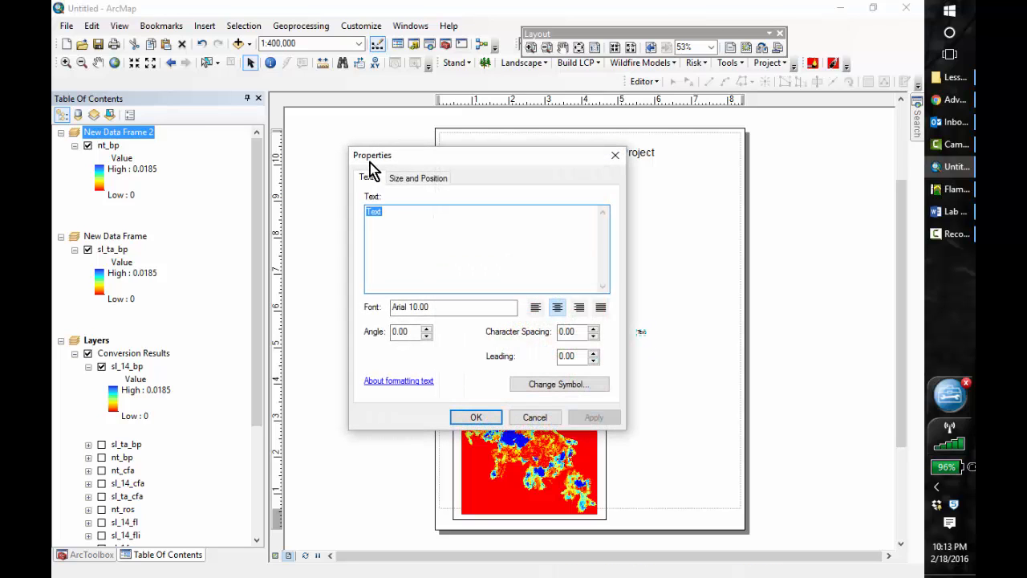
{"action": "type", "text": "No Treatment"}
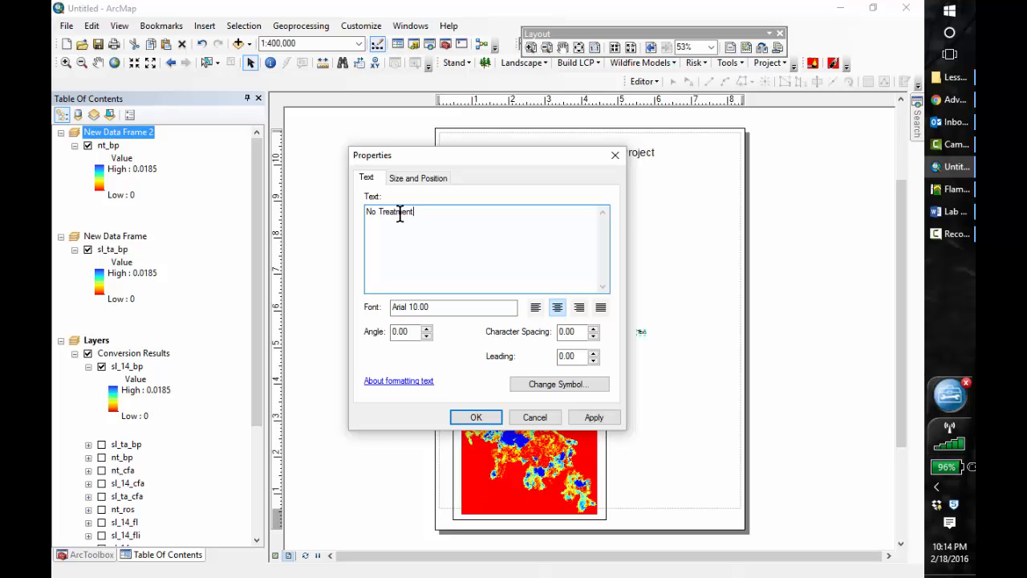
Set the No Treatment label's height to 0.3552 in and move the label onto the lower part of the nt_bp map.
{"action": "left_click", "coordinate": [422, 308]}
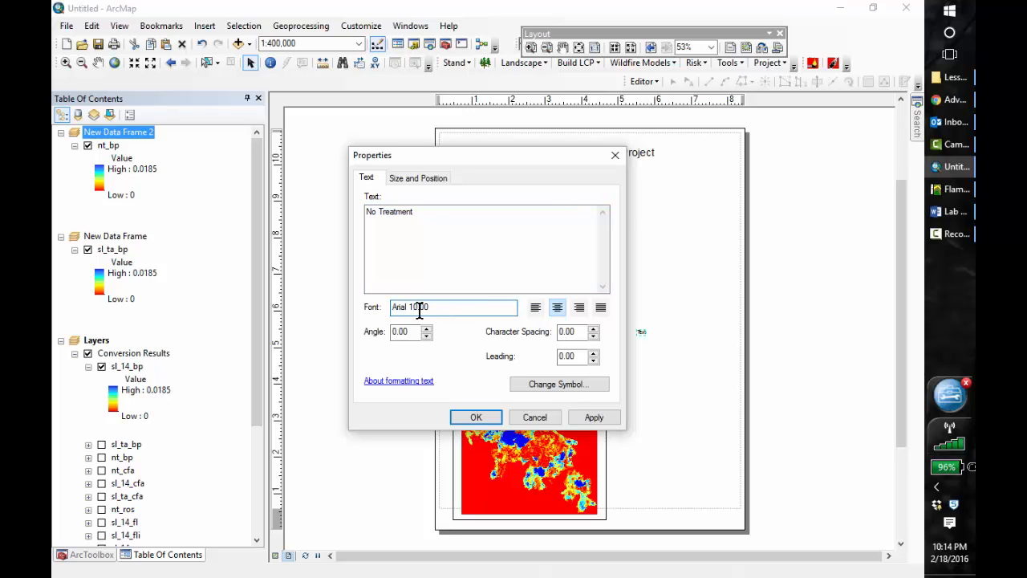
{"action": "left_click", "coordinate": [406, 179]}
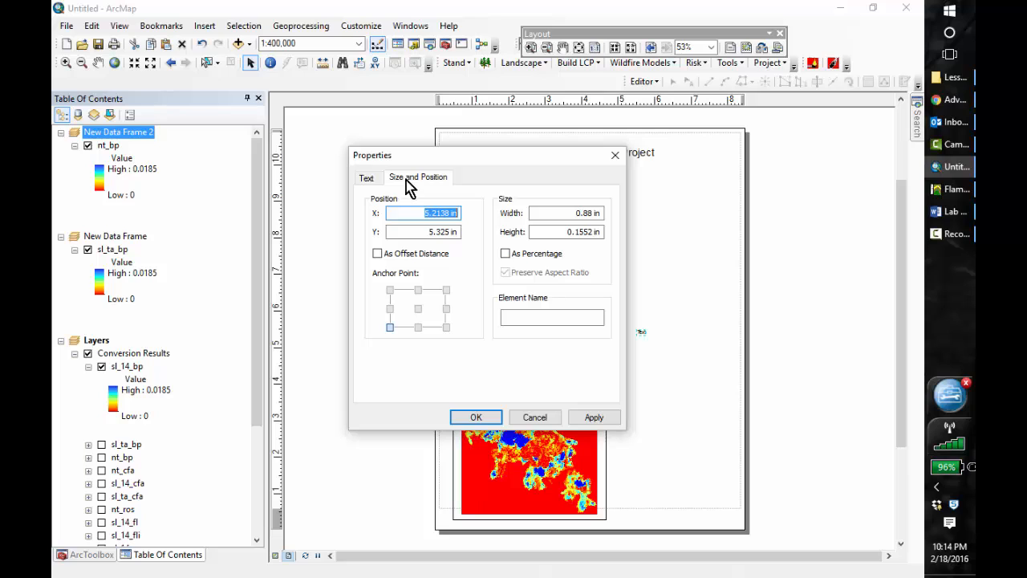
{"action": "left_click", "coordinate": [587, 213]}
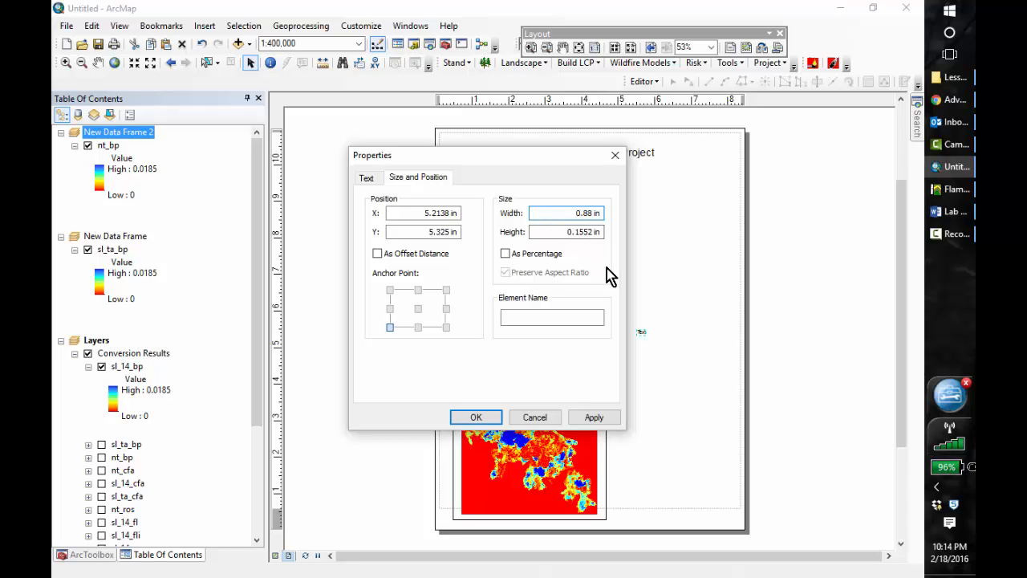
{"action": "left_click", "coordinate": [582, 233]}
{"action": "key", "text": "BackSpace"}
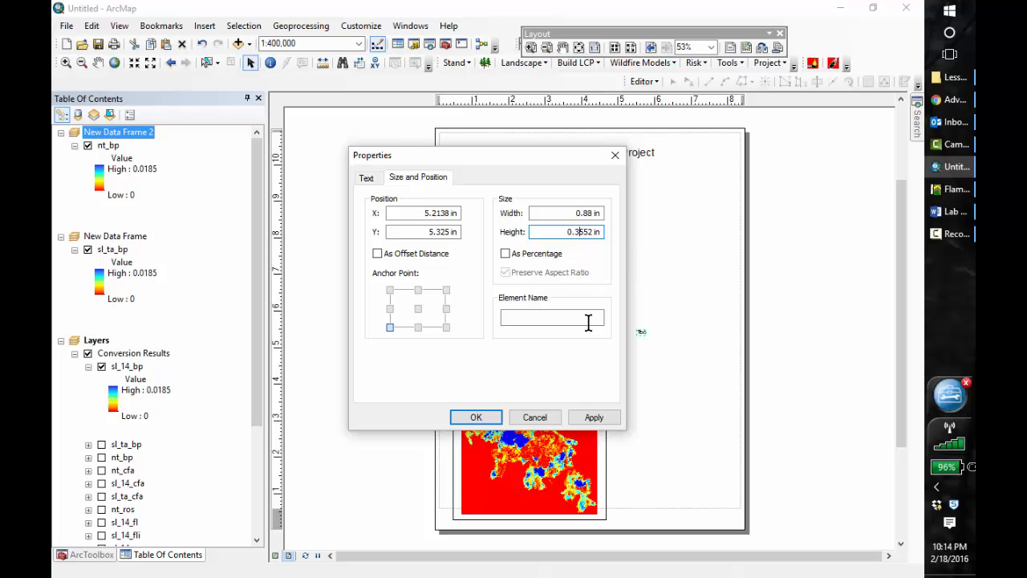
{"action": "left_click", "coordinate": [595, 417]}
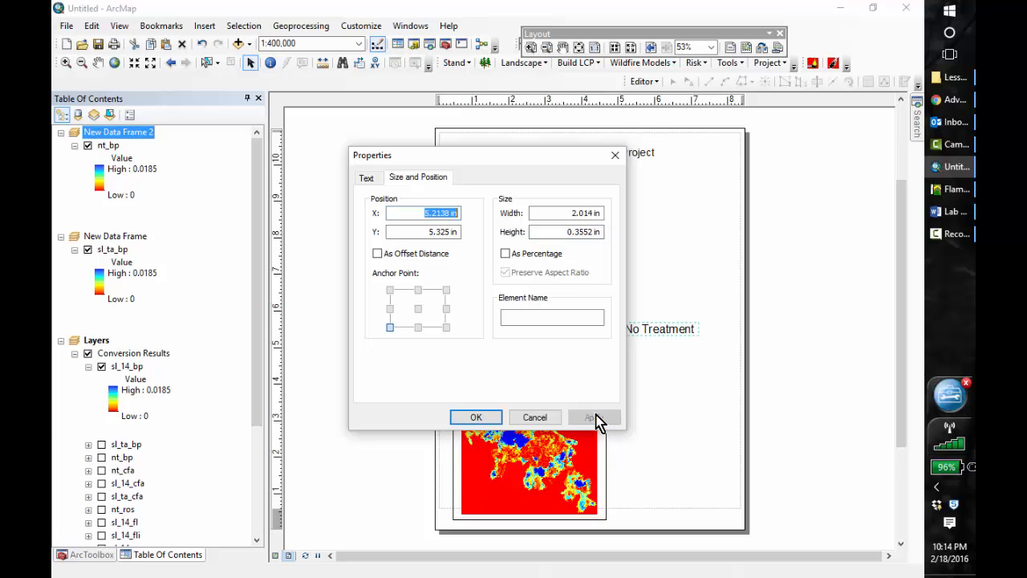
{"action": "left_click_drag", "start_coordinate": [550, 157], "coordinate": [468, 215]}
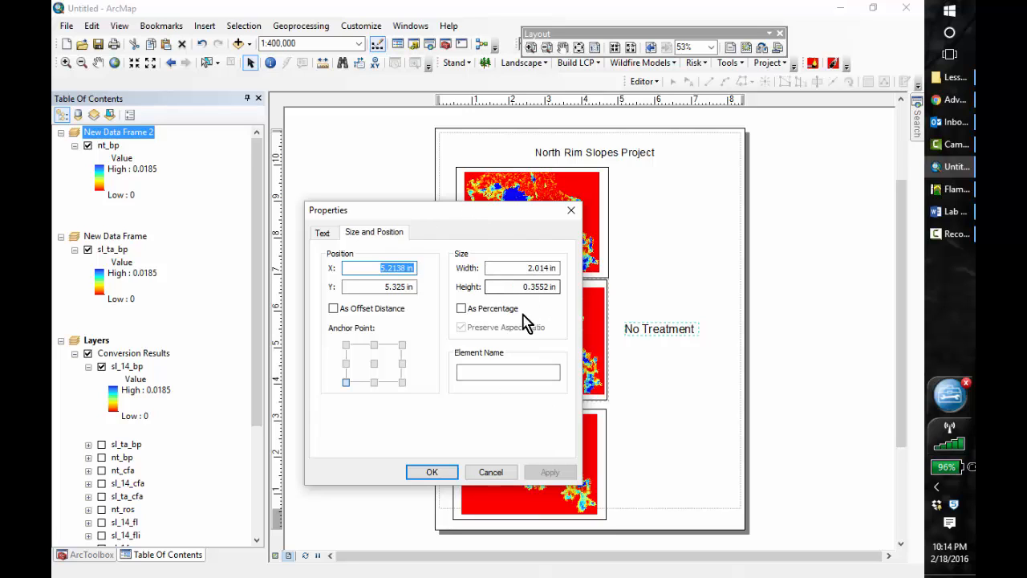
{"action": "left_click", "coordinate": [322, 233]}
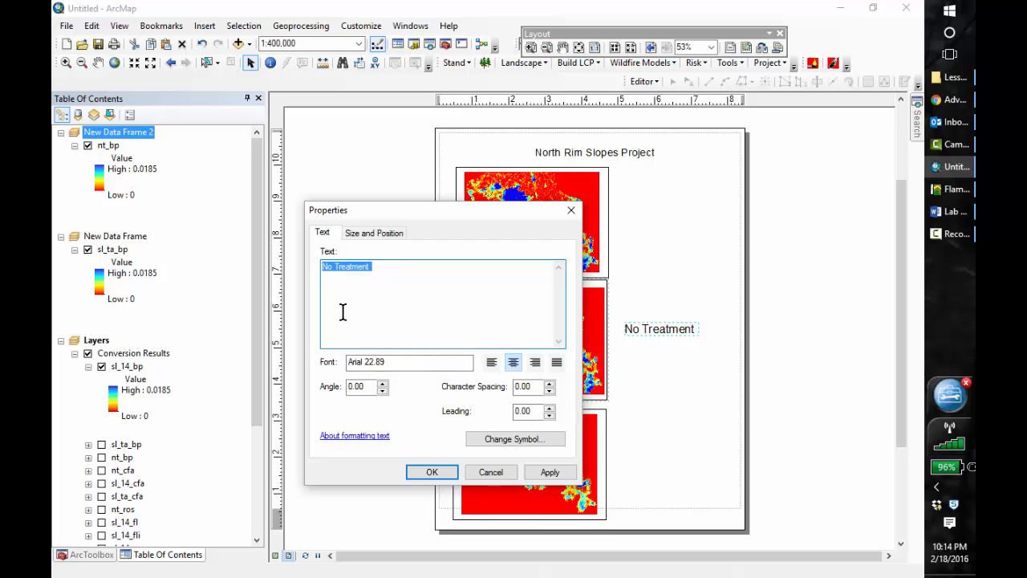
{"action": "left_click", "coordinate": [372, 234]}
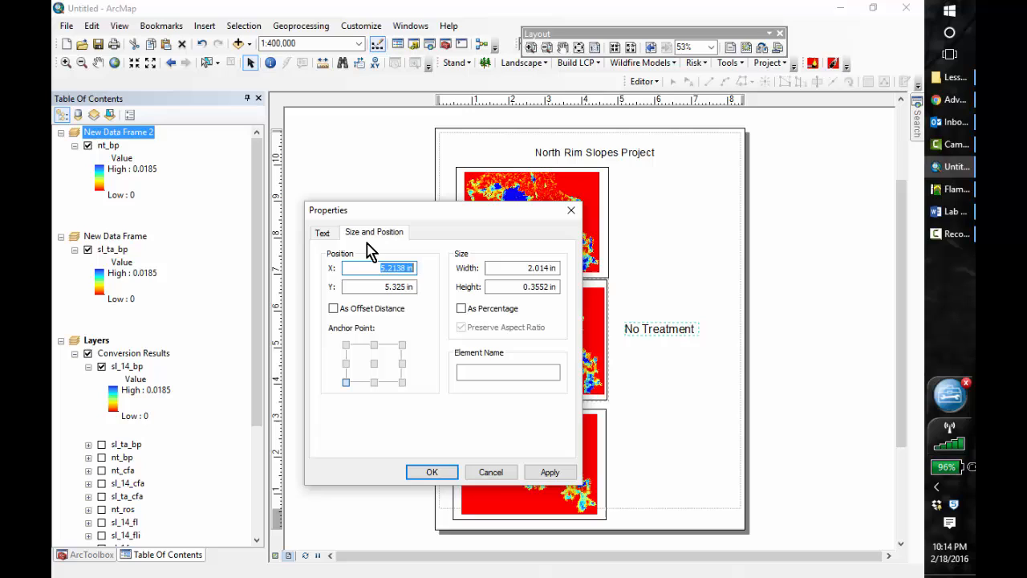
{"action": "left_click", "coordinate": [430, 473]}
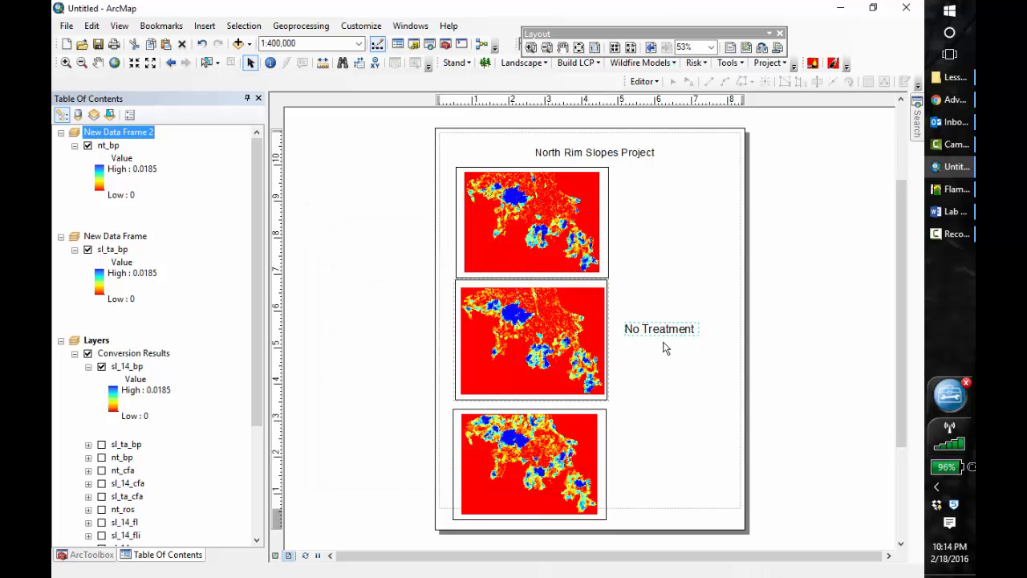
{"action": "left_click_drag", "start_coordinate": [667, 327], "coordinate": [528, 266]}
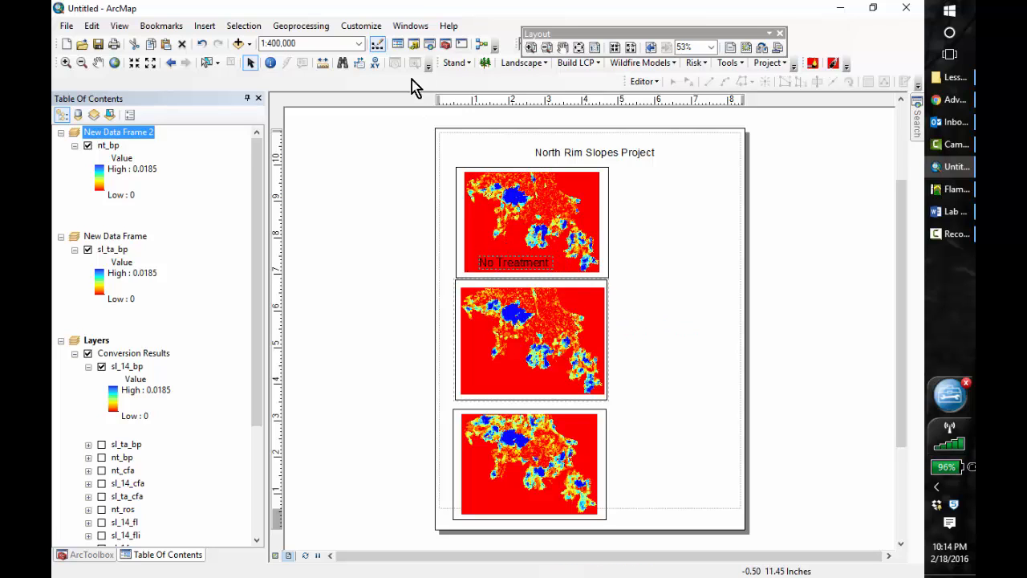
Insert a new text element for the second treatment label.
{"action": "left_click", "coordinate": [203, 29]}
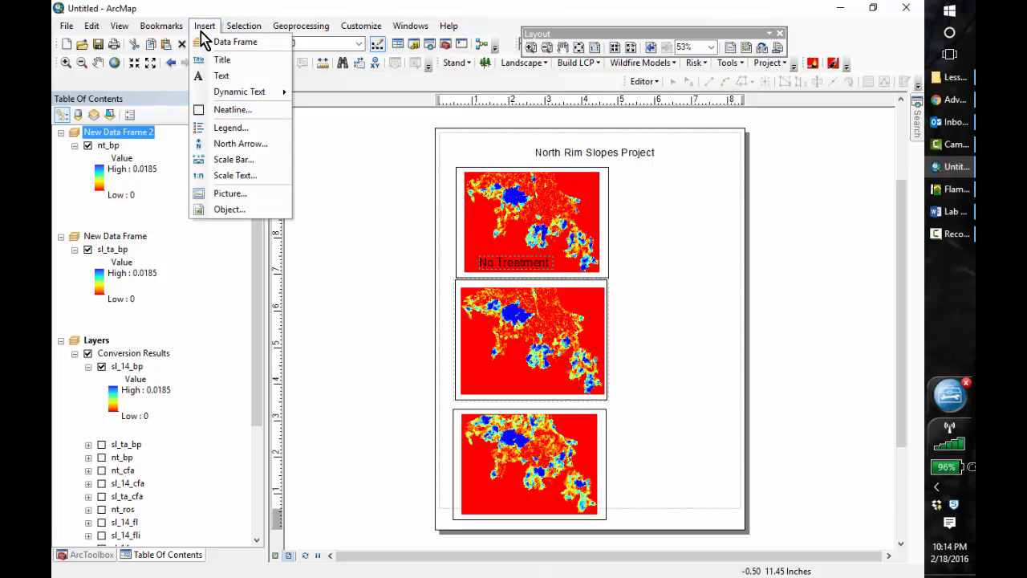
{"action": "left_click", "coordinate": [220, 77]}
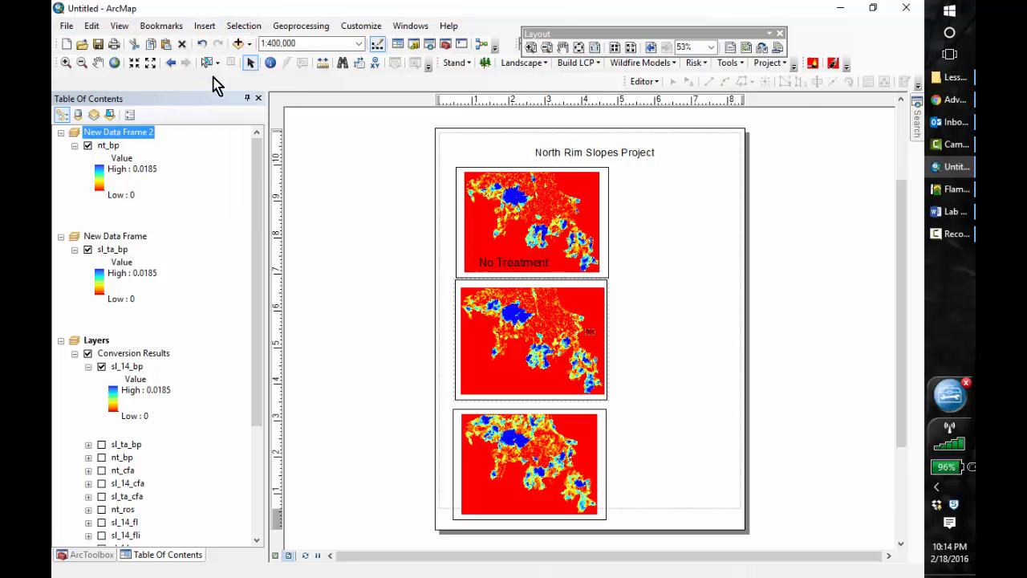
{"action": "double_click", "coordinate": [598, 341]}
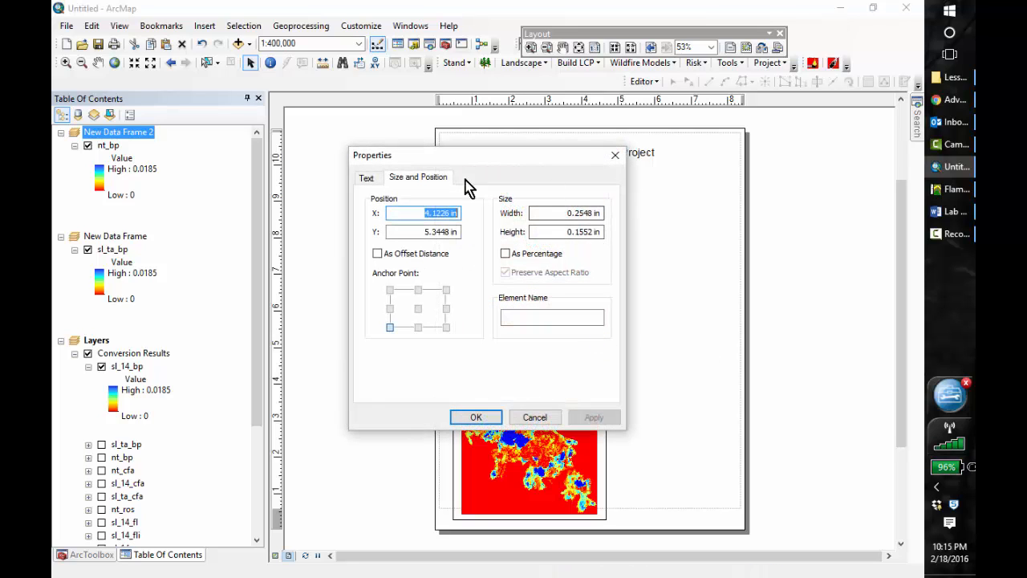
{"action": "double_click", "coordinate": [579, 231]}
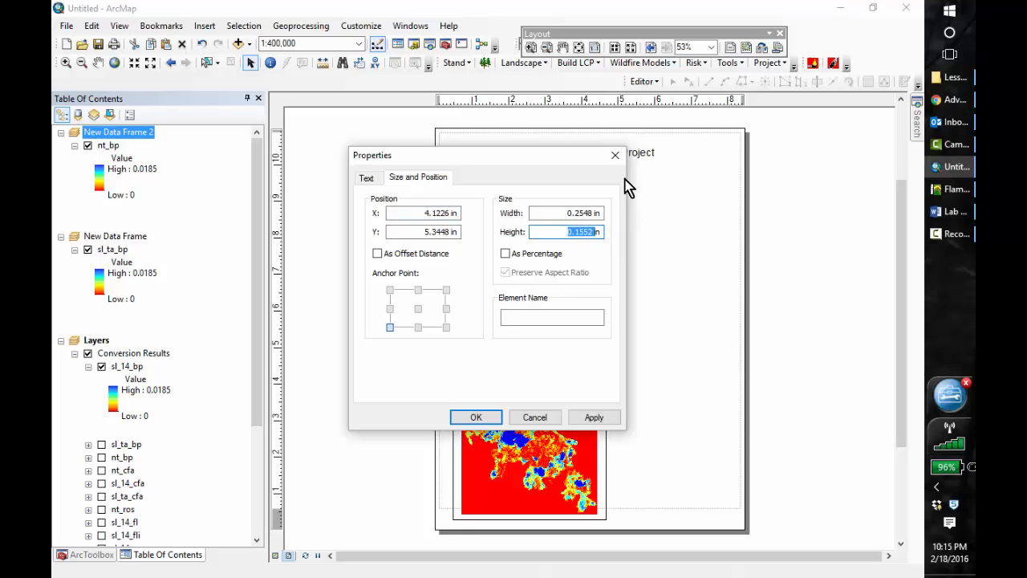
{"action": "left_click", "coordinate": [613, 156]}
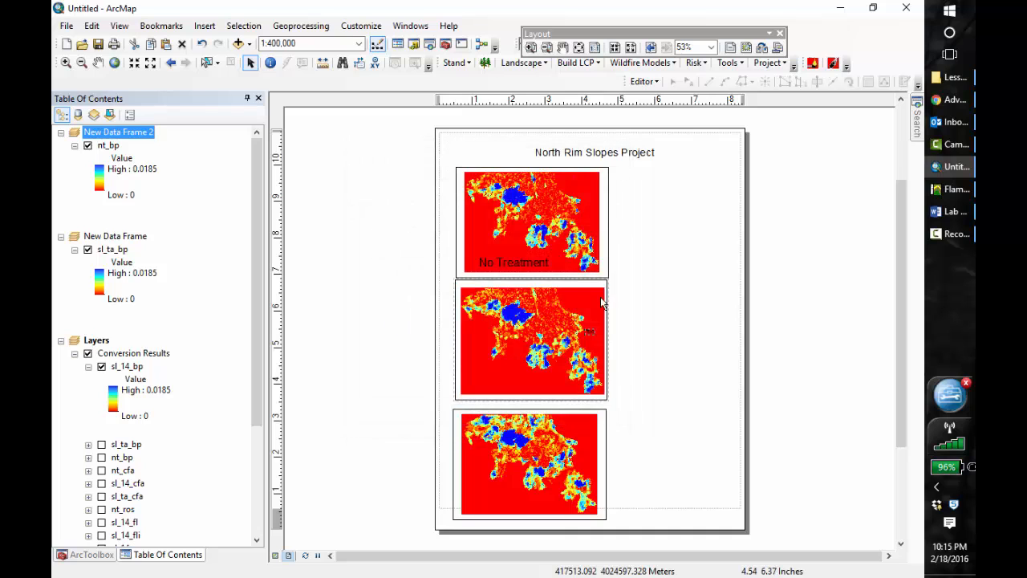
{"action": "double_click", "coordinate": [590, 332]}
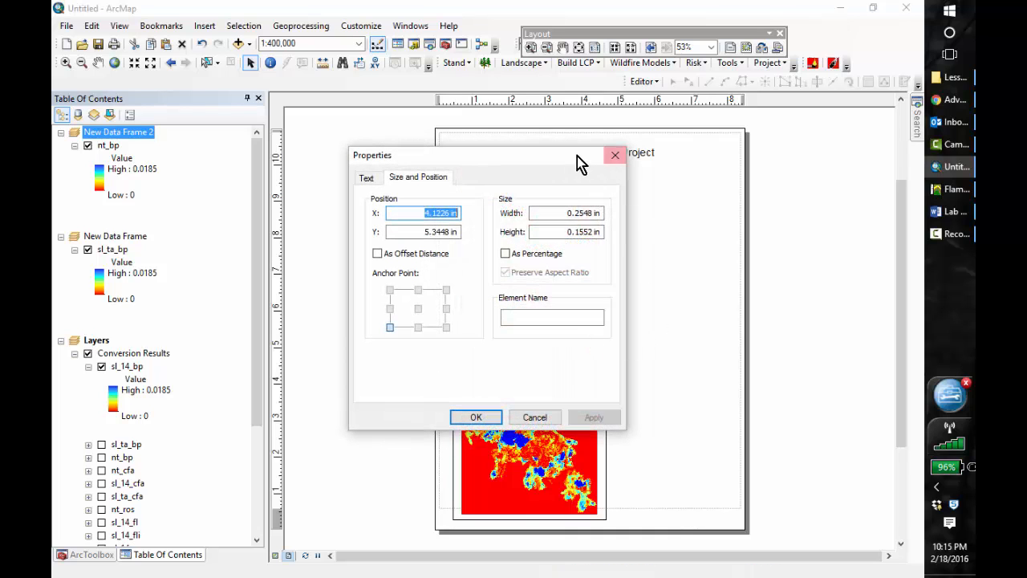
{"action": "left_click_drag", "start_coordinate": [577, 156], "coordinate": [663, 321]}
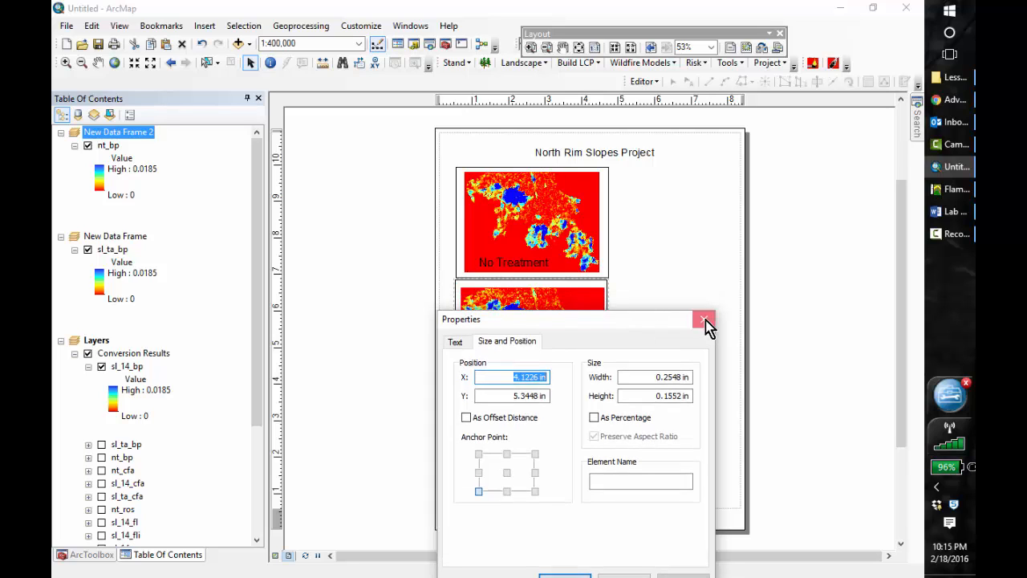
{"action": "left_click", "coordinate": [704, 320]}
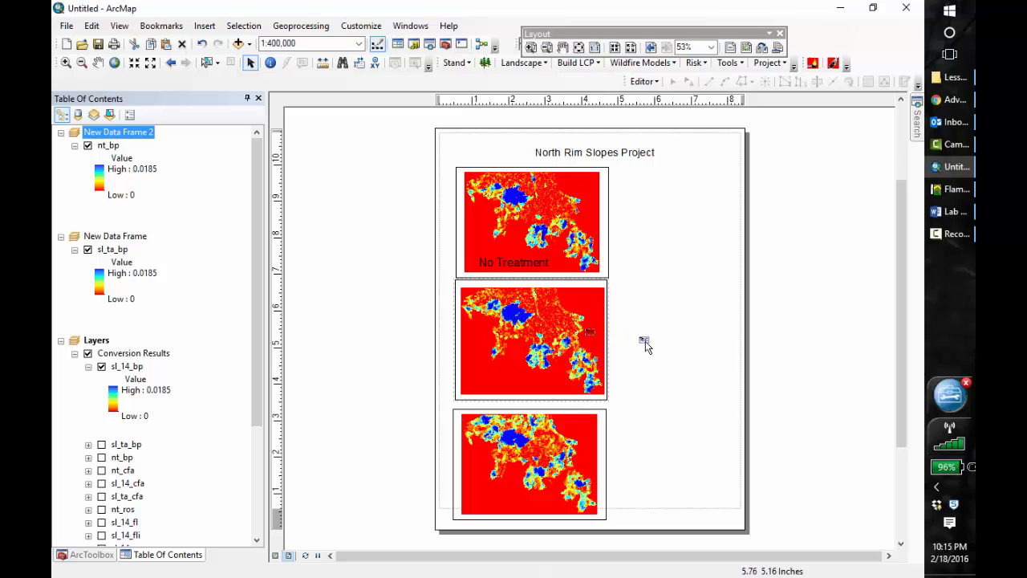
Move the new text element to the blank area beside the middle map and set its height to 0.3552 in.
{"action": "left_click", "coordinate": [645, 341]}
{"action": "double_click", "coordinate": [644, 341]}
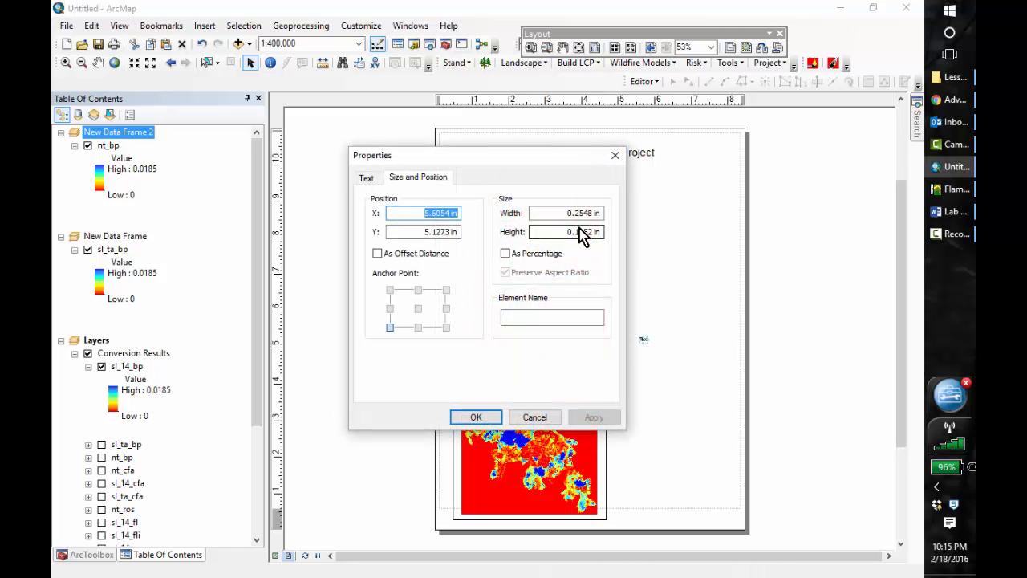
{"action": "left_click", "coordinate": [579, 232]}
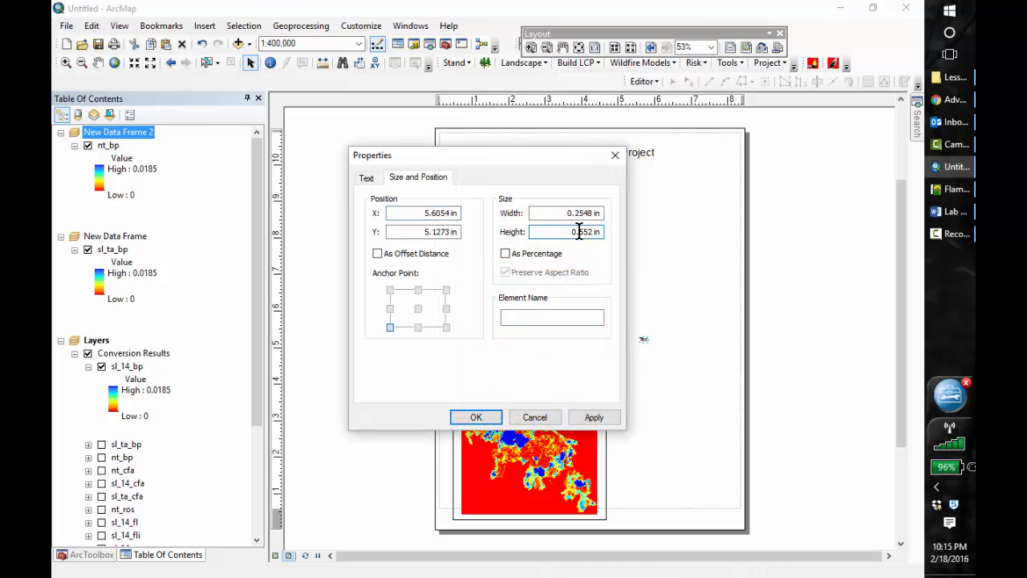
{"action": "type", "text": "3"}
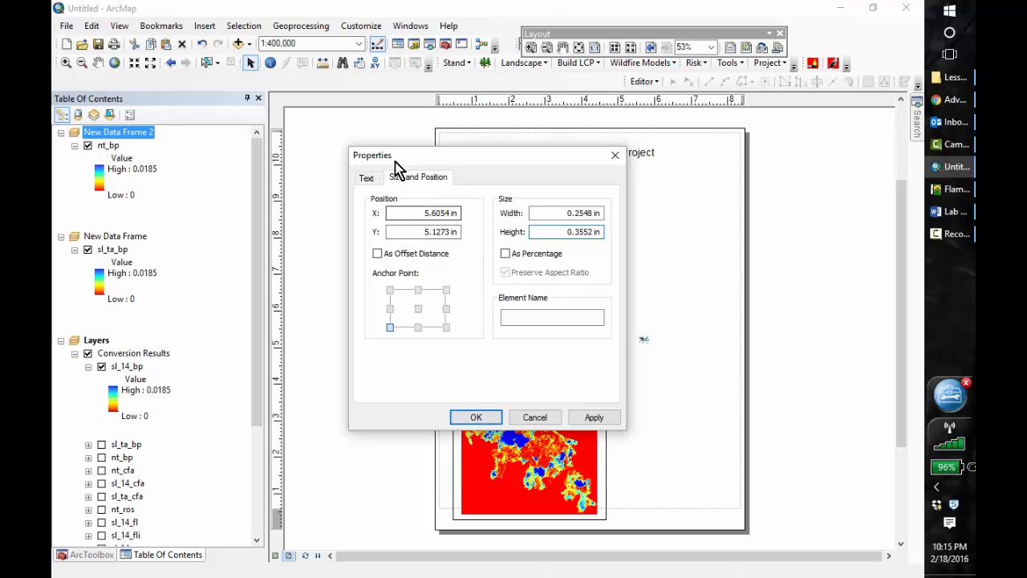
{"action": "left_click", "coordinate": [592, 417]}
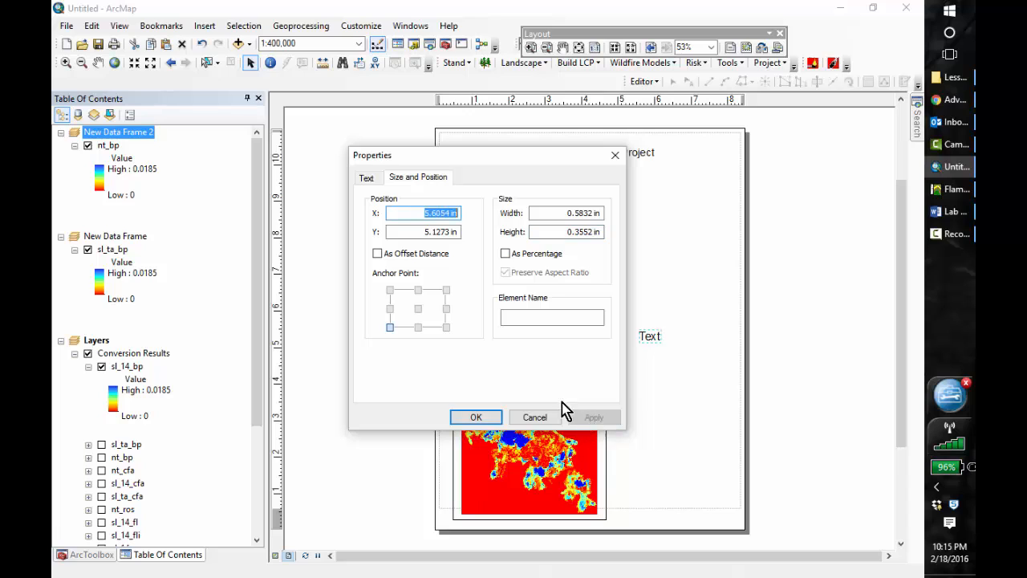
Set the enlarged element's text to "Slopes Completed 2014" and move the label onto the lower part of the middle map.
{"action": "left_click", "coordinate": [369, 178]}
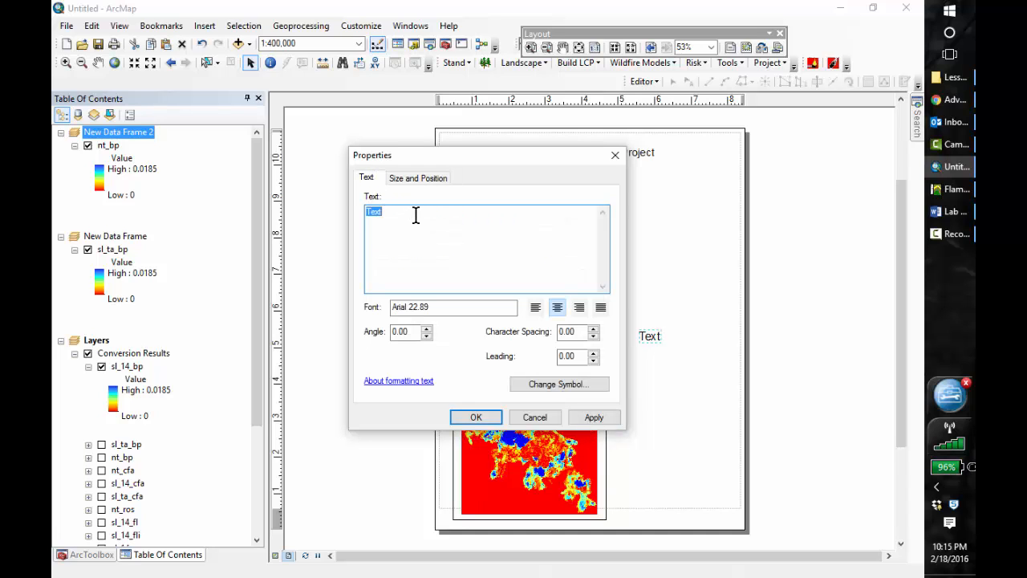
{"action": "type", "text": "Slopes Completed 2014"}
{"action": "left_click", "coordinate": [485, 418]}
{"action": "left_click_drag", "start_coordinate": [643, 333], "coordinate": [520, 386]}
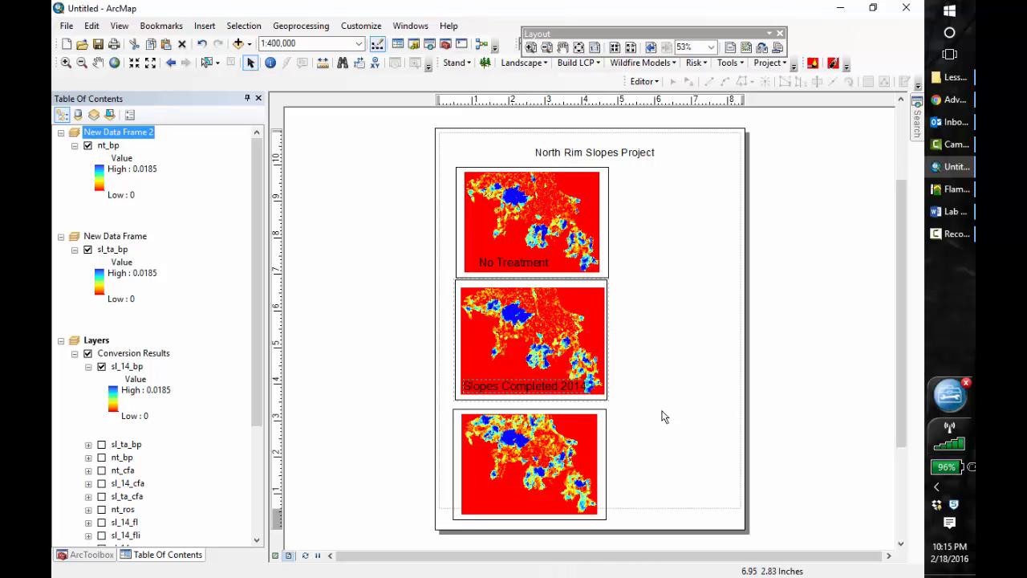
Insert another text element, move it to the blank area beside the middle map, and change its text to "Slopes Target Areas".
{"action": "left_click", "coordinate": [210, 27]}
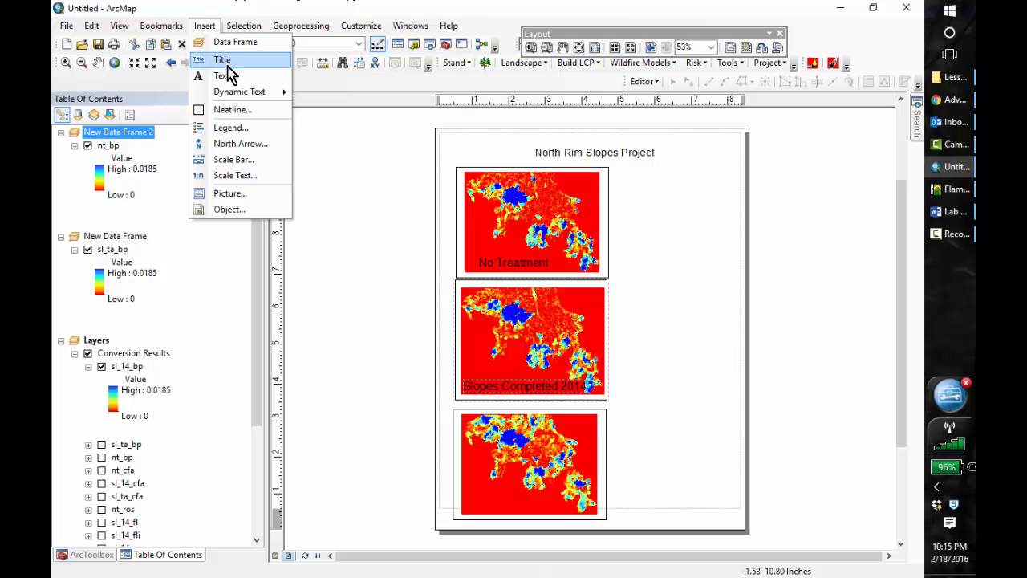
{"action": "key", "text": "Escape"}
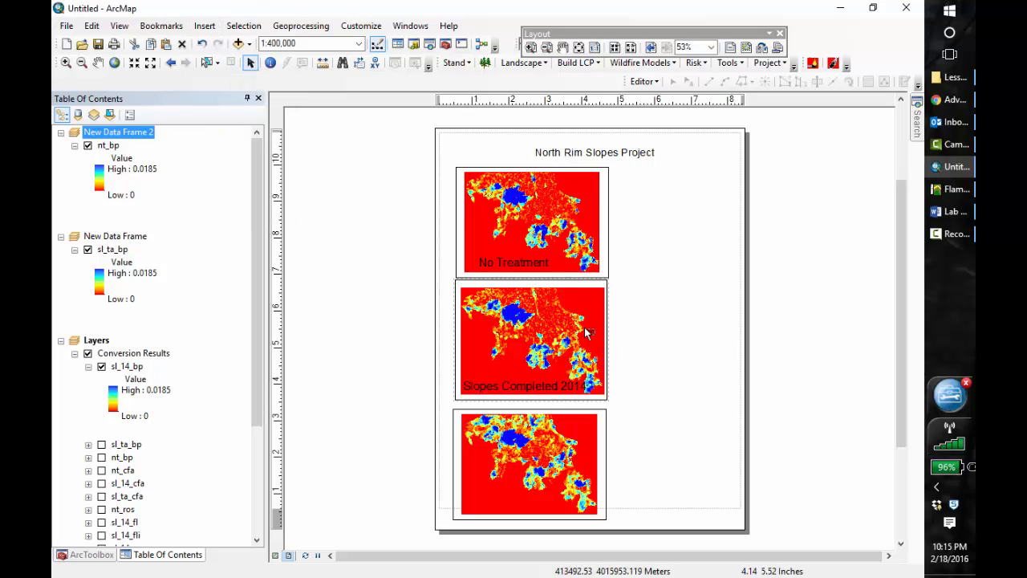
{"action": "double_click", "coordinate": [656, 347]}
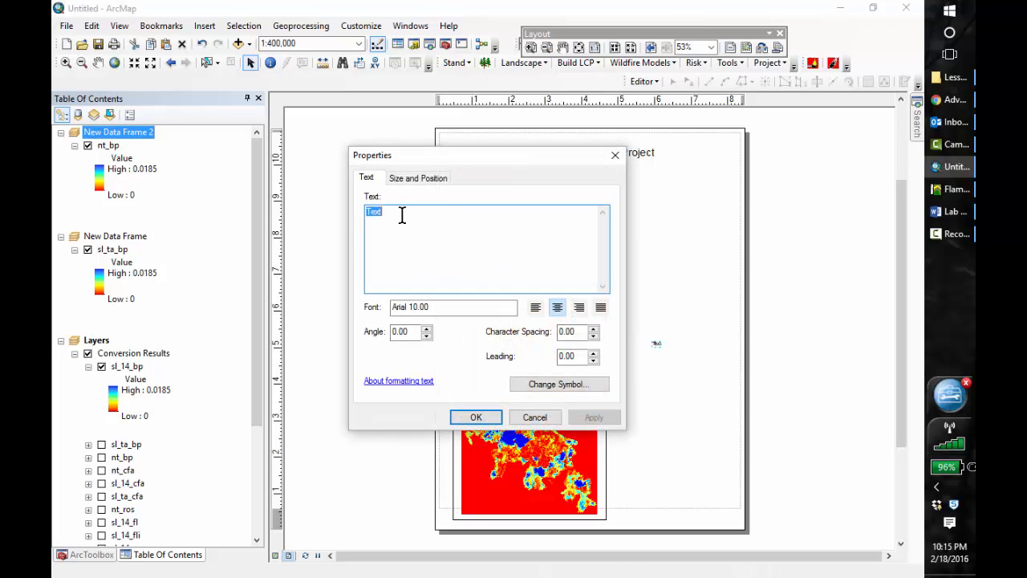
{"action": "type", "text": "Slop"}
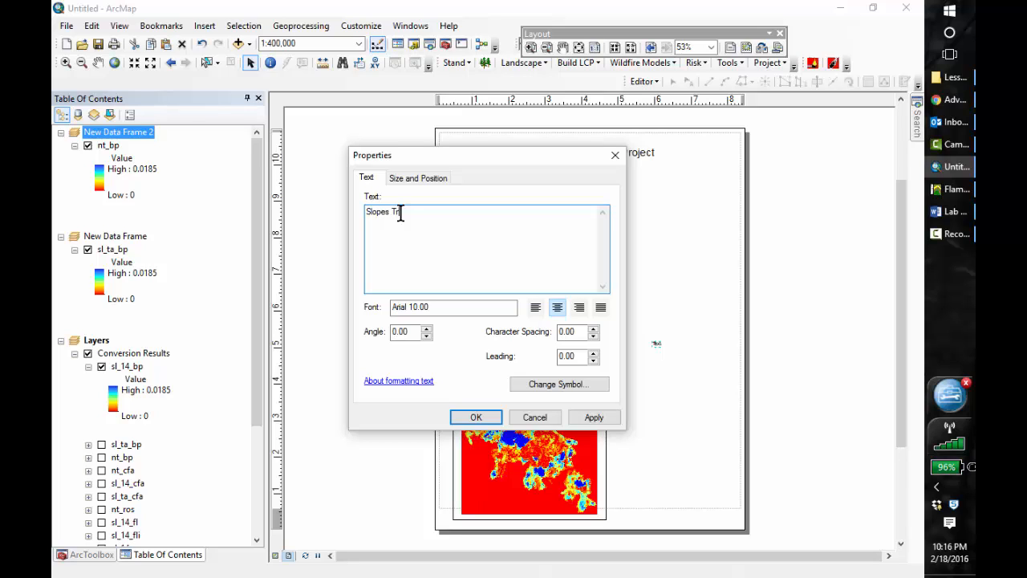
{"action": "type", "text": "es Target Areas"}
Set the Slopes Target Areas label's height to 0.3552 in and move the label onto the lower part of the bottom map.
{"action": "left_click", "coordinate": [421, 179]}
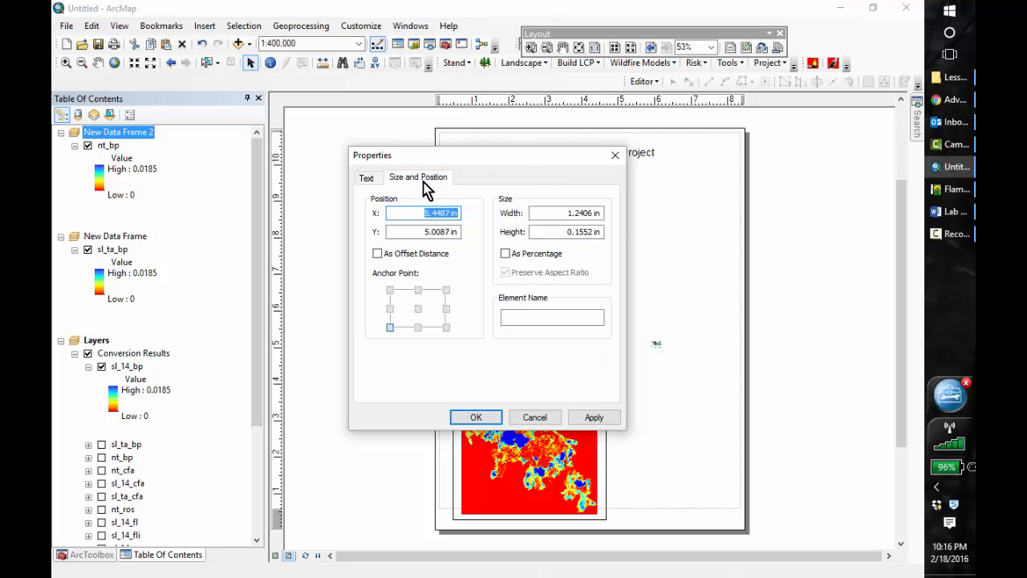
{"action": "double_click", "coordinate": [588, 232]}
{"action": "type", "text": "0.552"}
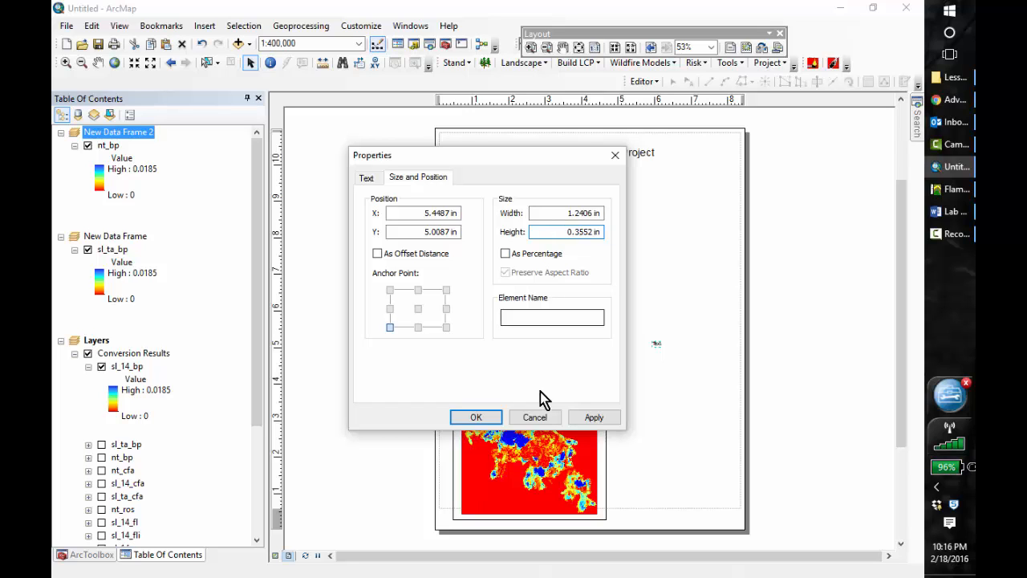
{"action": "left_click", "coordinate": [479, 418]}
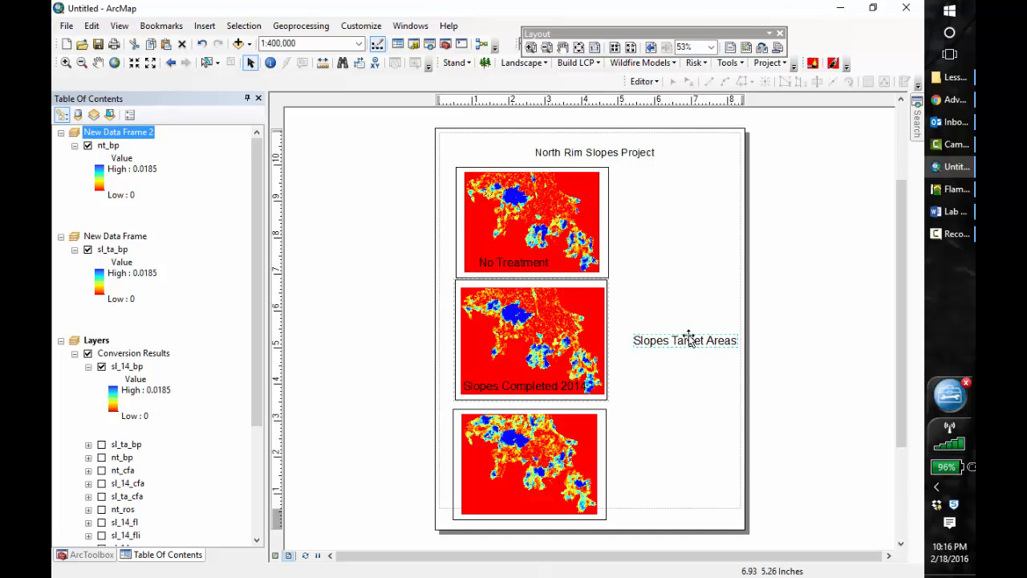
{"action": "left_click_drag", "start_coordinate": [688, 341], "coordinate": [522, 505]}
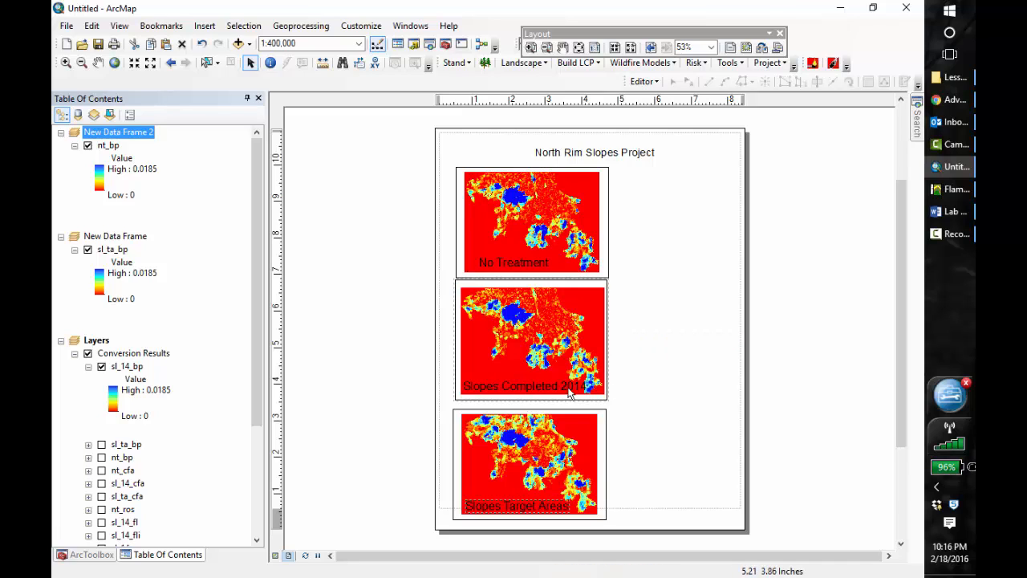
Shift the No Treatment label closer to the lower-left corner of the nt_bp map.
{"action": "left_click", "coordinate": [506, 263]}
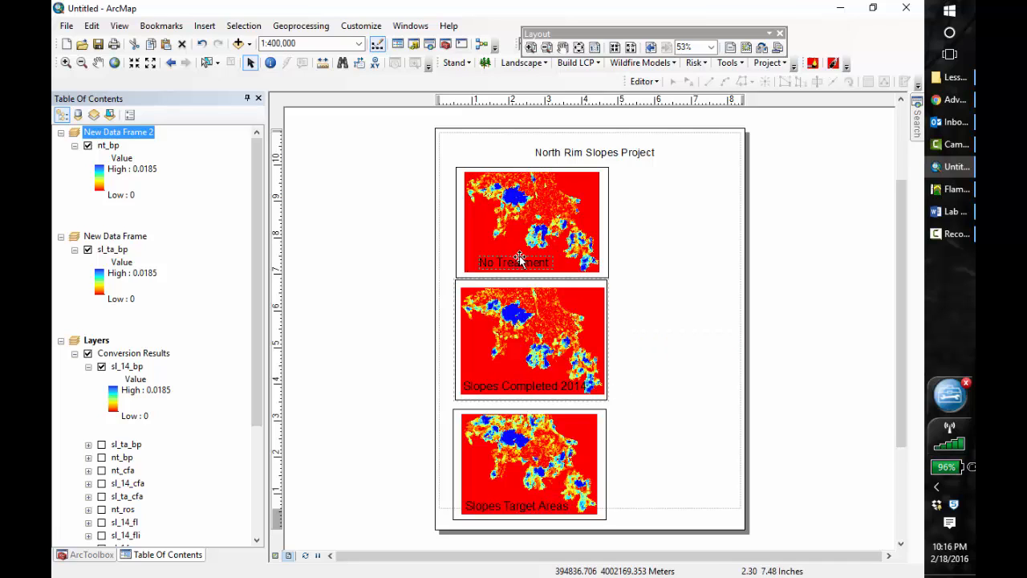
{"action": "left_click_drag", "start_coordinate": [524, 263], "coordinate": [513, 262]}
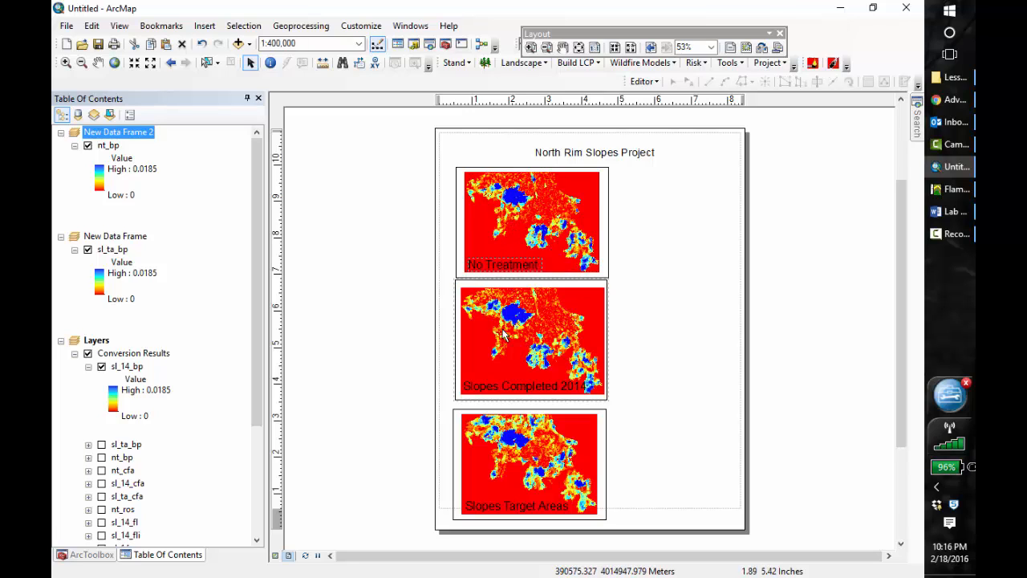
Insert a scale bar in the Alternating Scale Bar 1 style for the nt_bp data frame.
{"action": "left_click", "coordinate": [526, 218]}
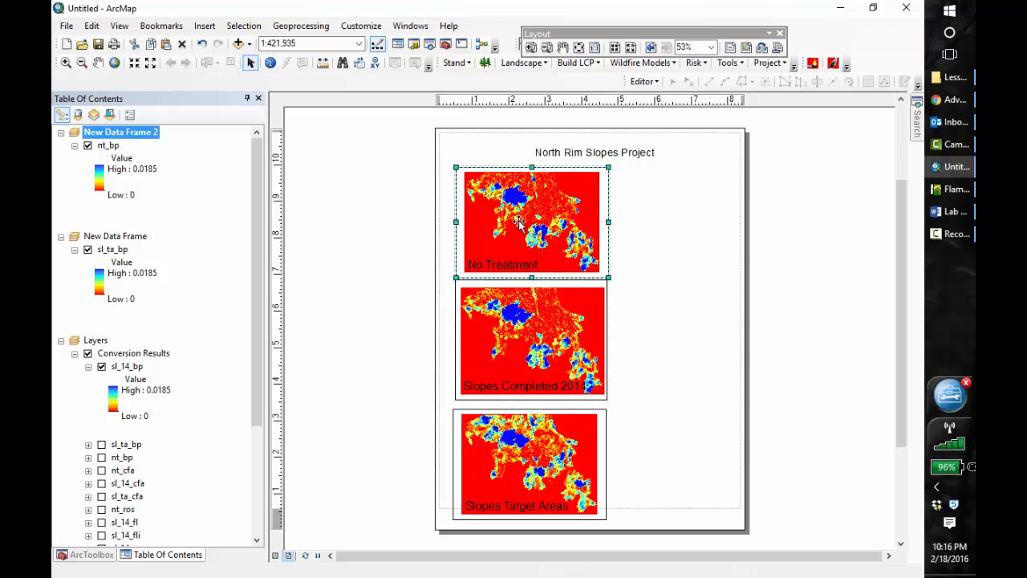
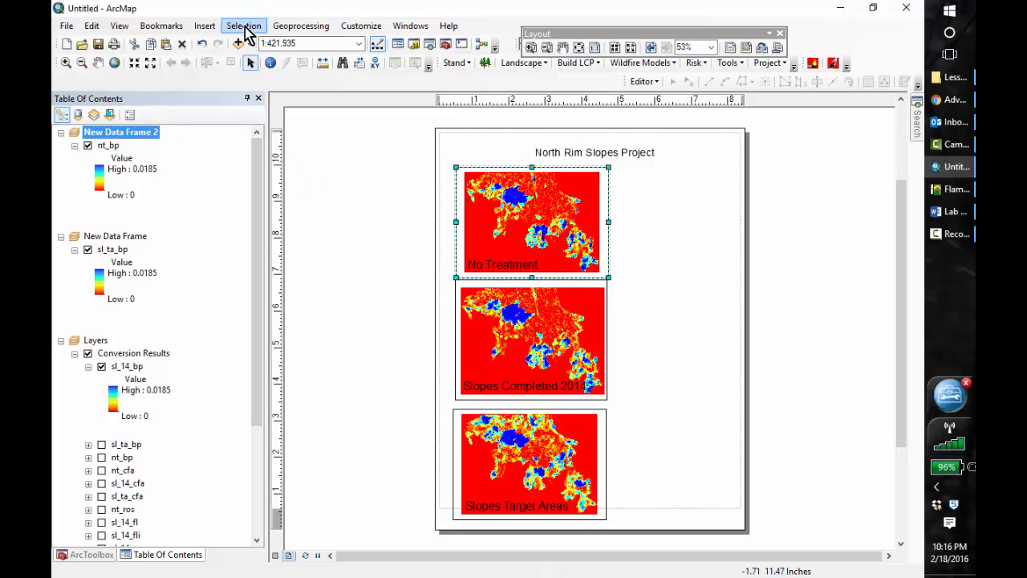
{"action": "left_click", "coordinate": [205, 26]}
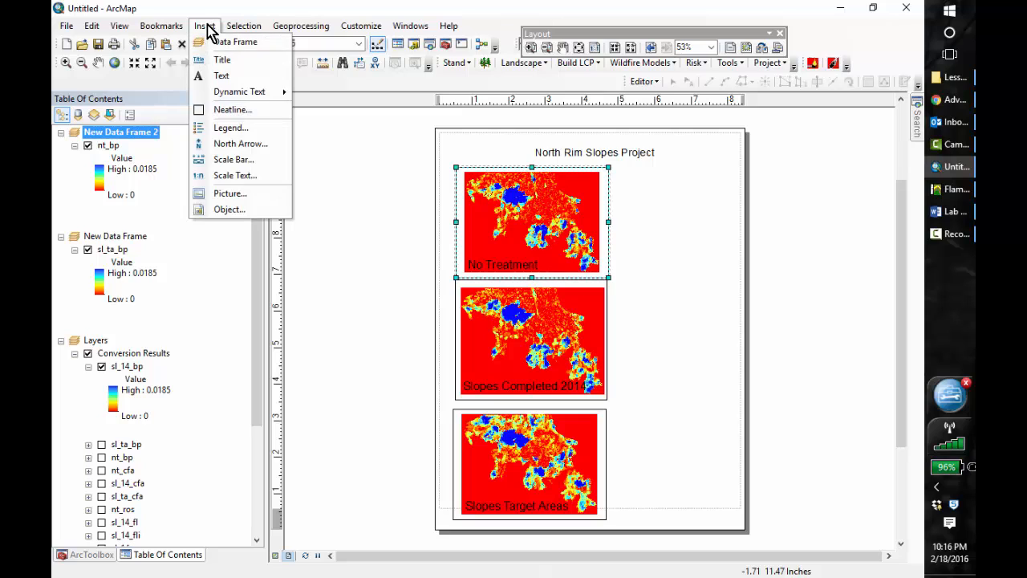
{"action": "left_click", "coordinate": [235, 160]}
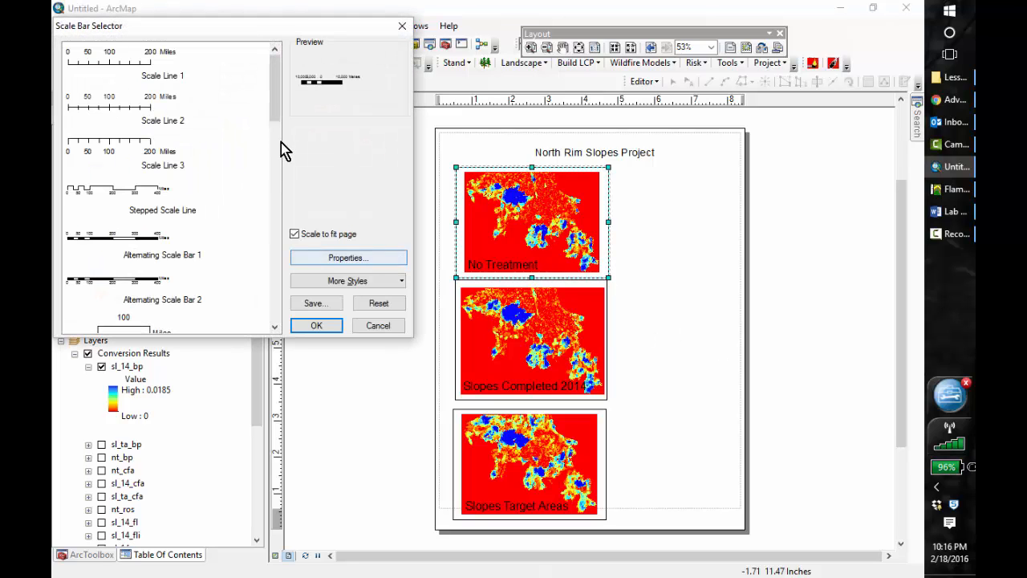
{"action": "left_click", "coordinate": [129, 244]}
{"action": "left_click", "coordinate": [325, 328]}
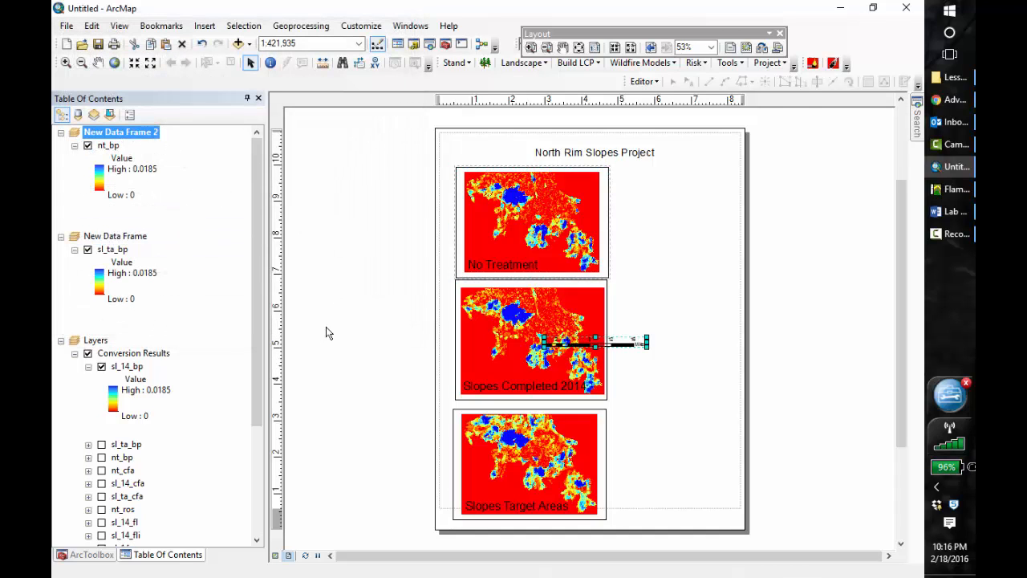
Move the scale bar to the page's lower-right corner beside the bottom map and resize it to span 16 miles.
{"action": "left_click_drag", "start_coordinate": [620, 341], "coordinate": [702, 511]}
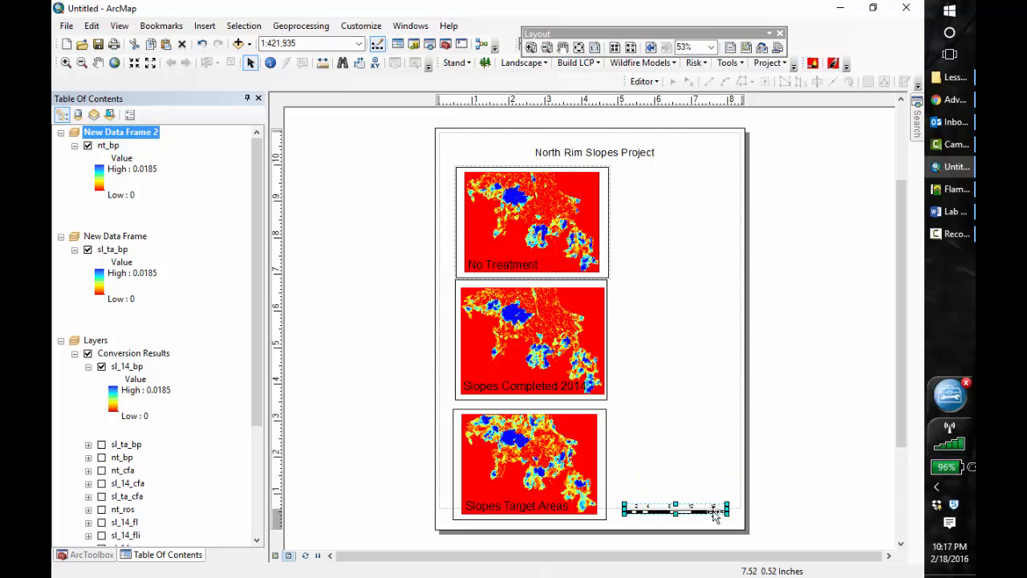
{"action": "left_click_drag", "start_coordinate": [709, 526], "coordinate": [708, 526]}
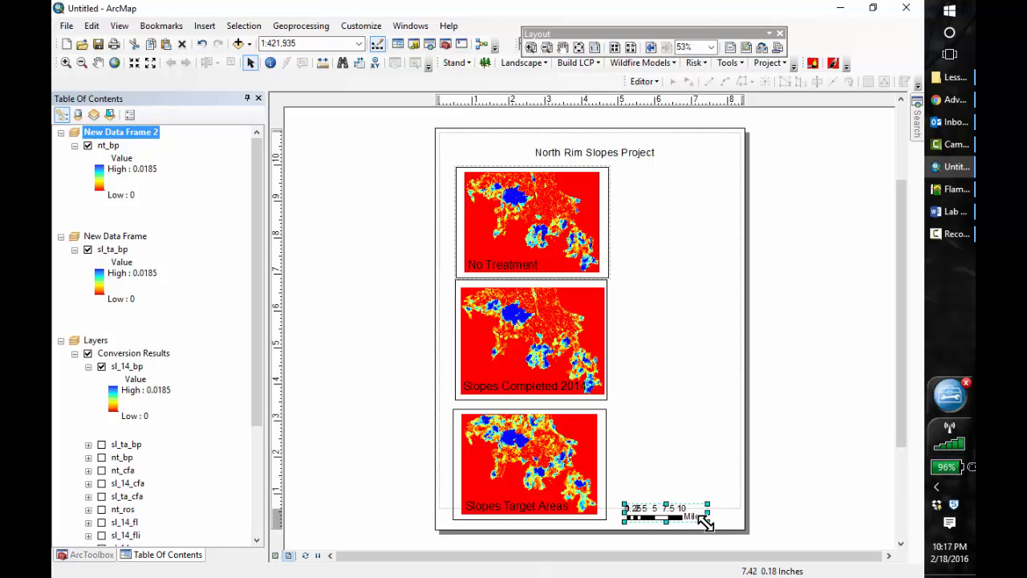
{"action": "left_click_drag", "start_coordinate": [707, 523], "coordinate": [738, 527]}
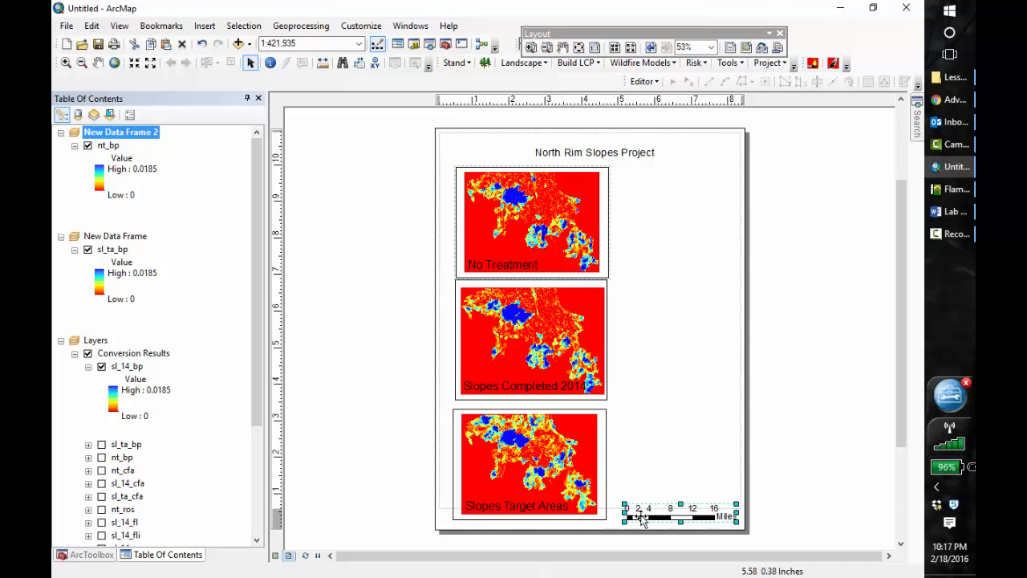
Review the scale bar's properties, including units, numbers and marks, format, frame, and size and position, without changing them.
{"action": "double_click", "coordinate": [674, 513]}
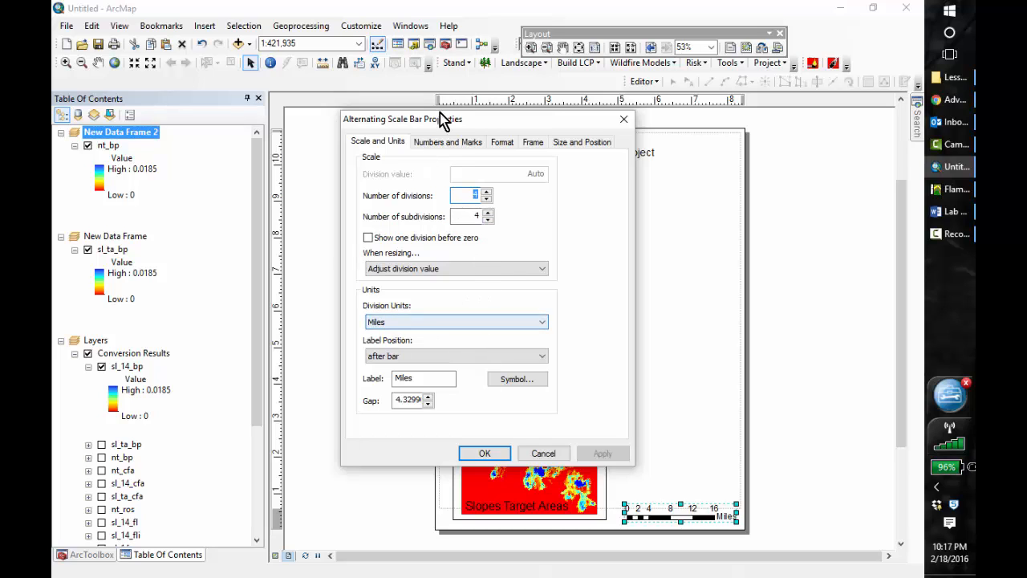
{"action": "left_click", "coordinate": [450, 143]}
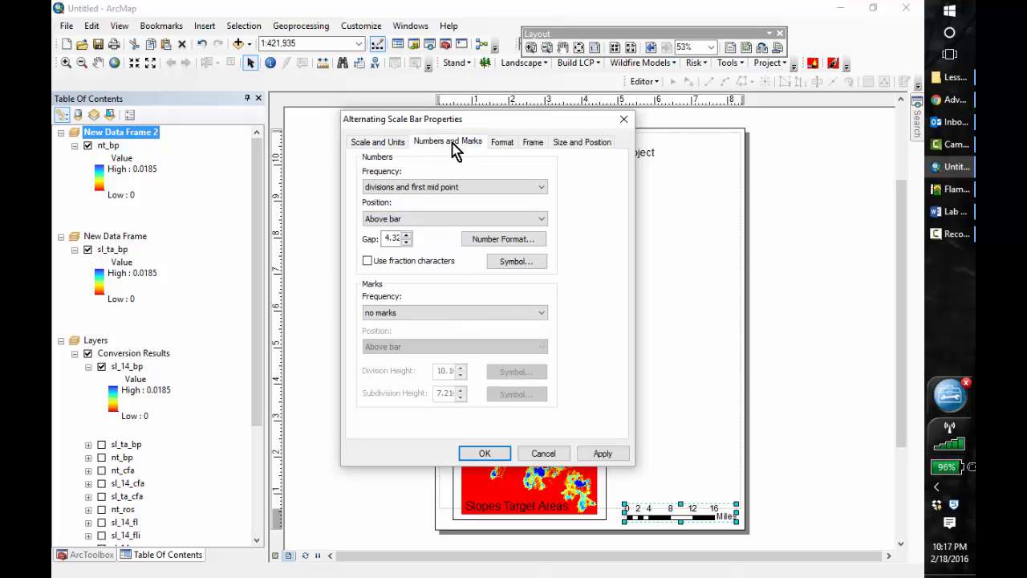
{"action": "left_click", "coordinate": [506, 144]}
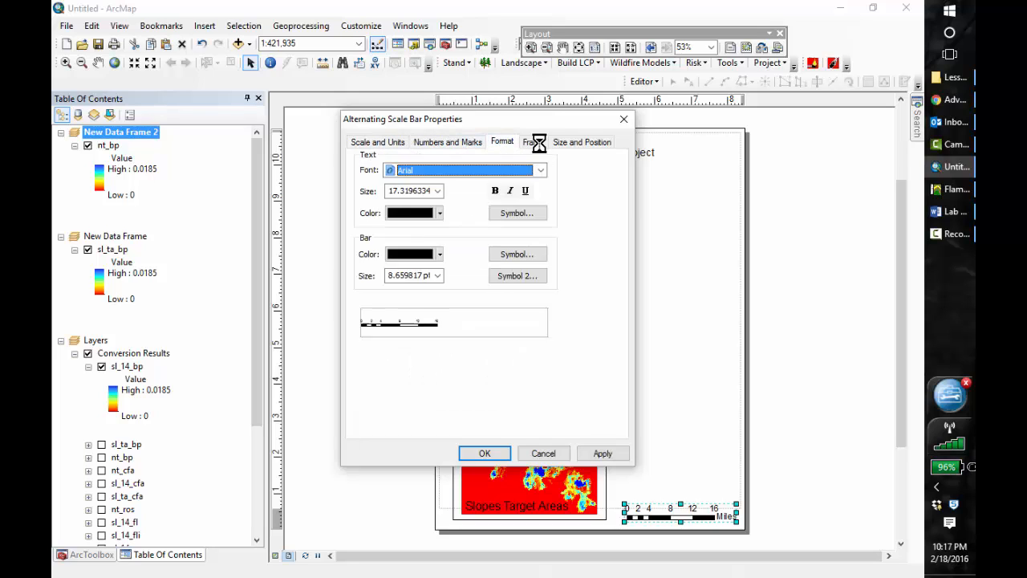
{"action": "left_click", "coordinate": [536, 143]}
{"action": "left_click", "coordinate": [574, 147]}
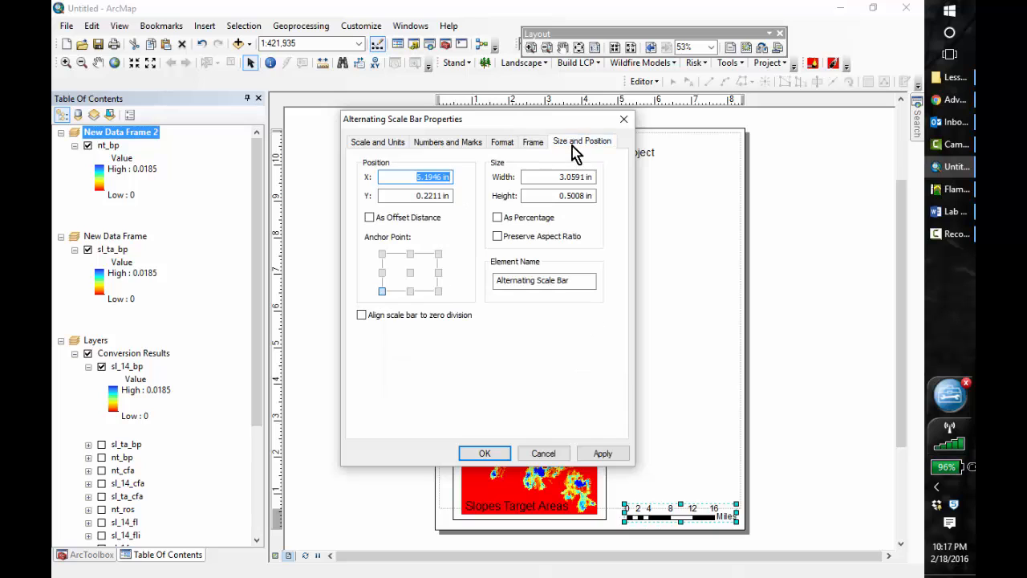
{"action": "left_click", "coordinate": [624, 121]}
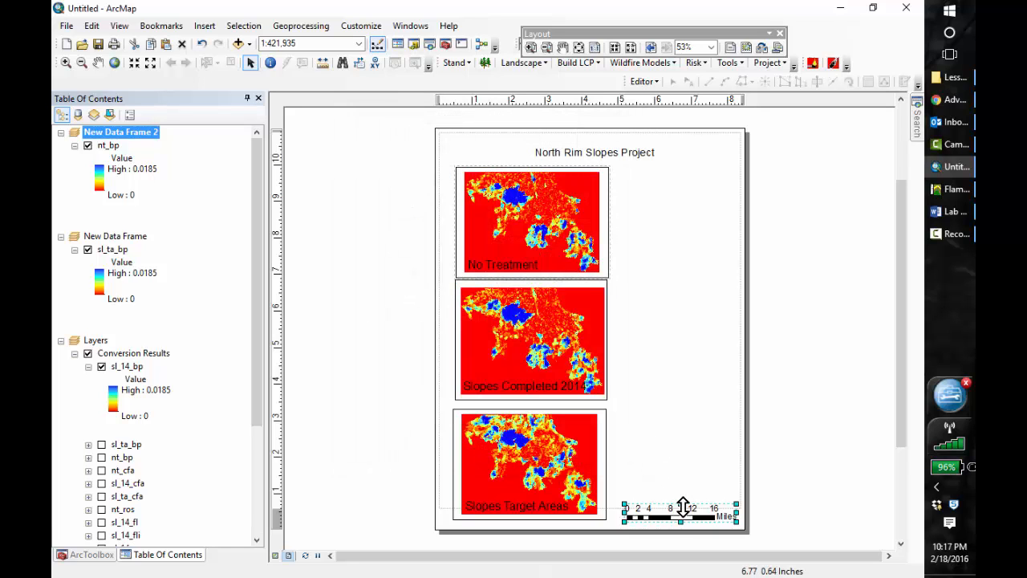
Insert an ESRI North 3 north arrow and place it above the scale bar near the page's lower-right corner.
{"action": "left_click", "coordinate": [204, 26]}
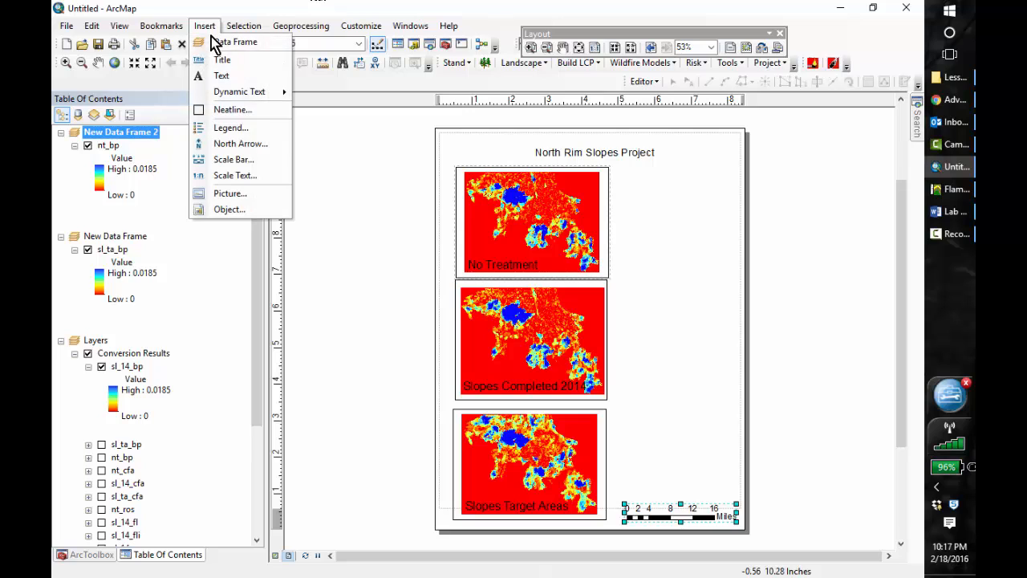
{"action": "left_click", "coordinate": [230, 145]}
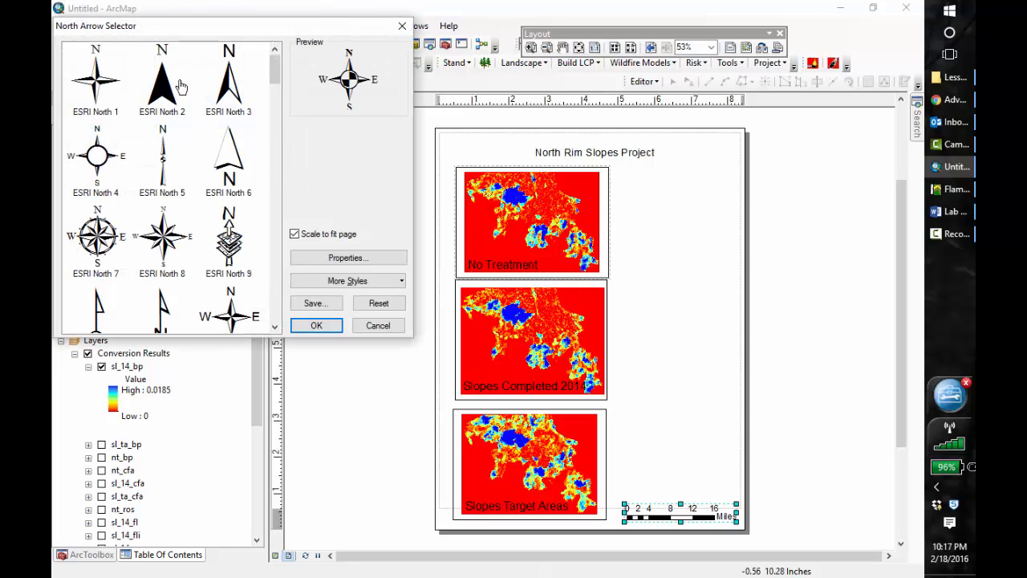
{"action": "left_click", "coordinate": [229, 88]}
{"action": "left_click", "coordinate": [315, 327]}
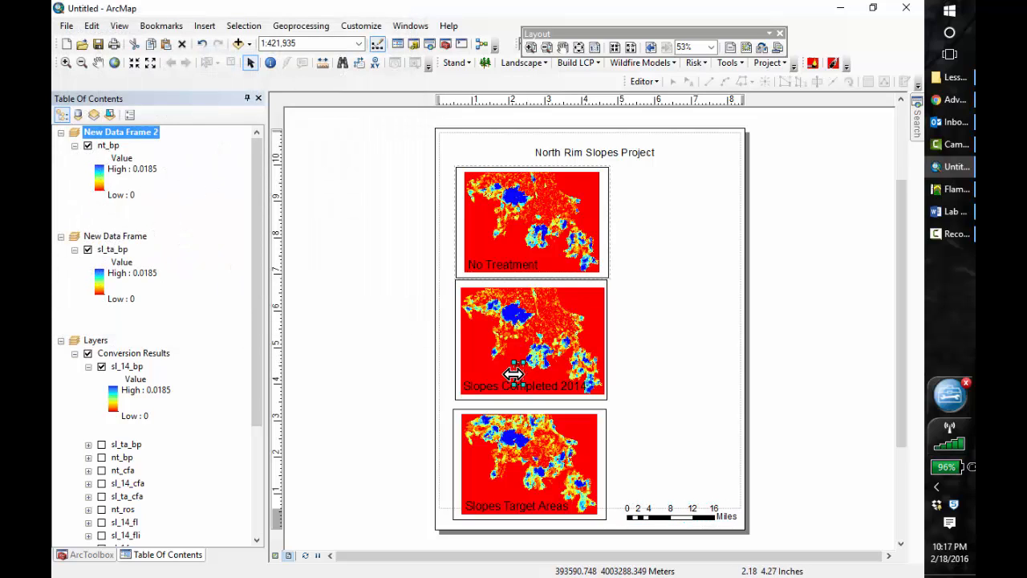
{"action": "left_click_drag", "start_coordinate": [514, 374], "coordinate": [719, 478]}
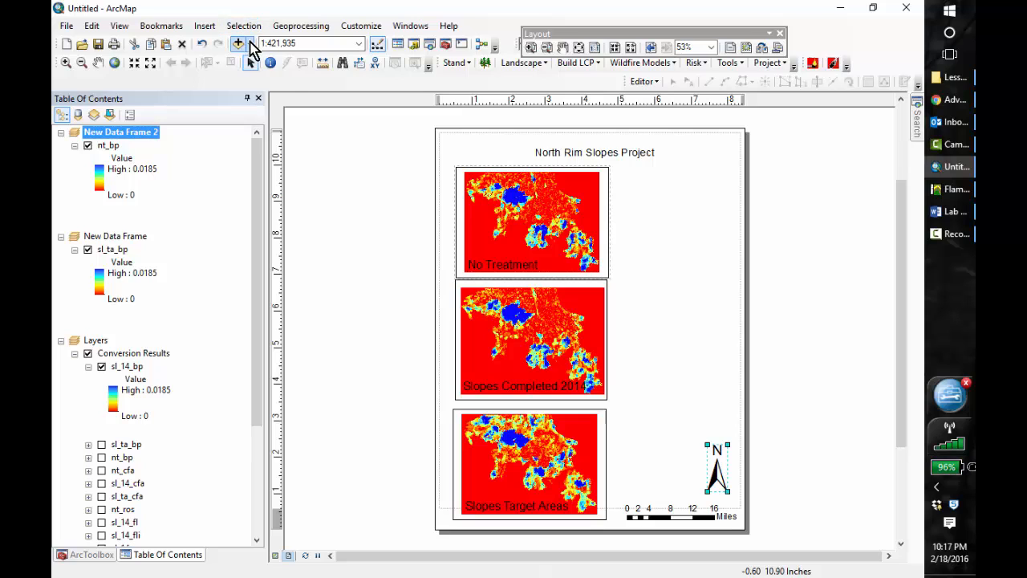
Insert a legend for the nt_bp layer with the default settings and move it into the blank area above the north arrow.
{"action": "left_click", "coordinate": [206, 26]}
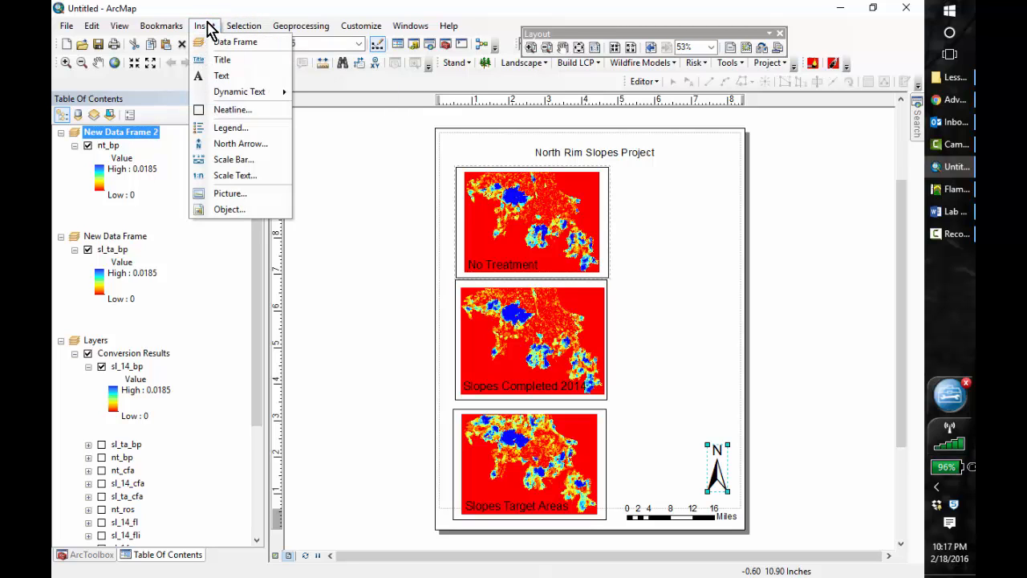
{"action": "left_click", "coordinate": [238, 129]}
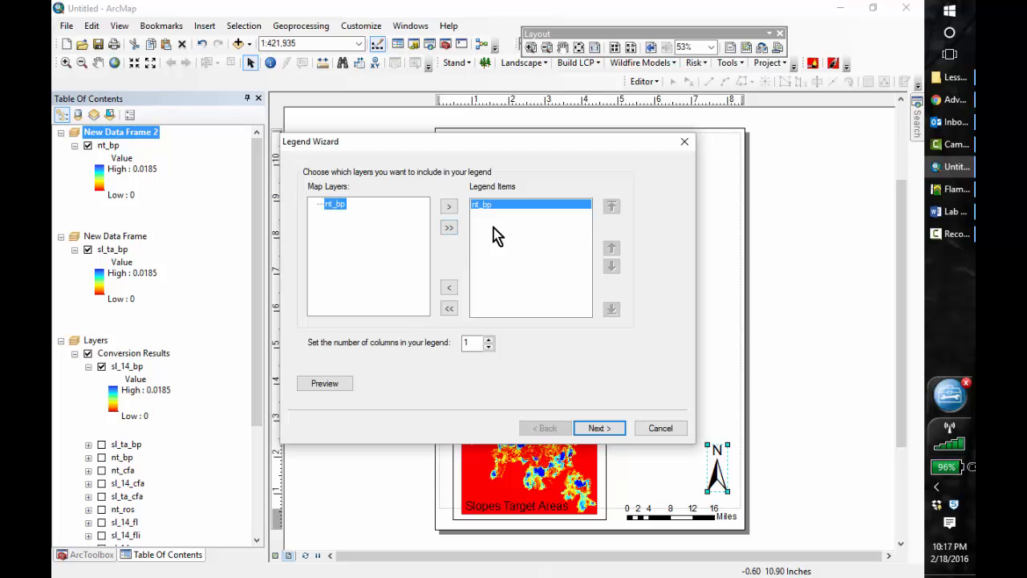
{"action": "left_click", "coordinate": [600, 425]}
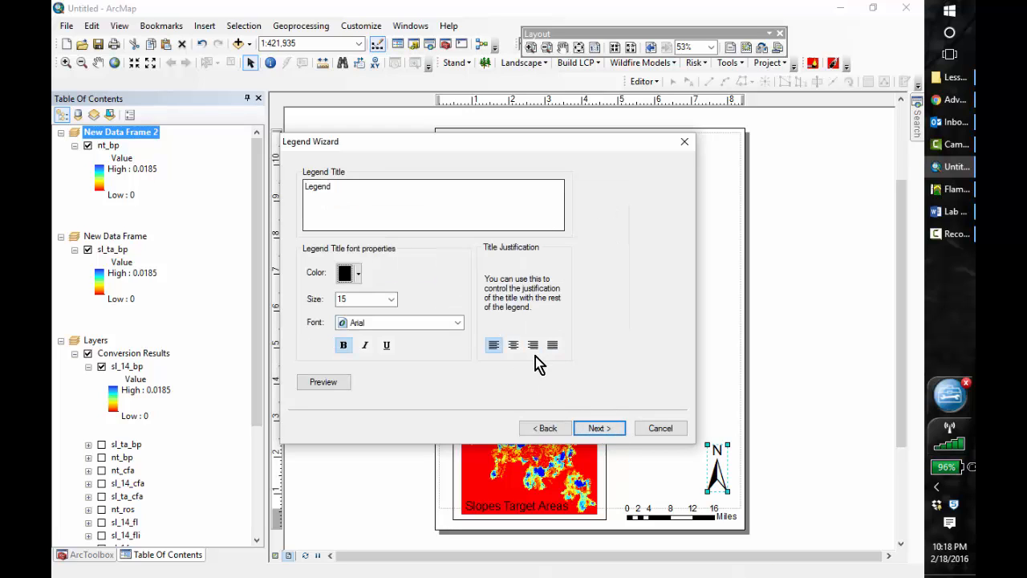
{"action": "left_click", "coordinate": [601, 432]}
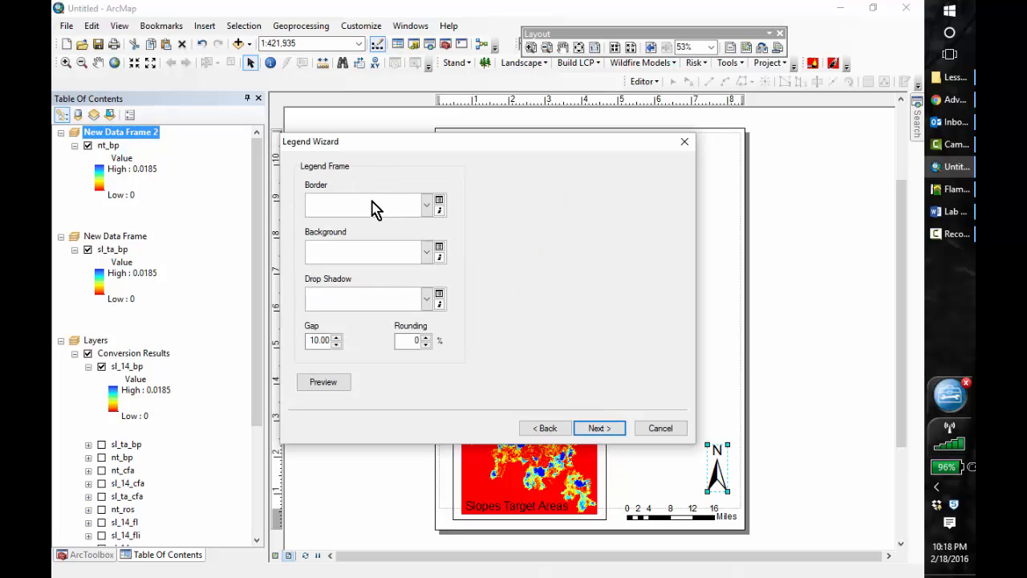
{"action": "left_click", "coordinate": [607, 428]}
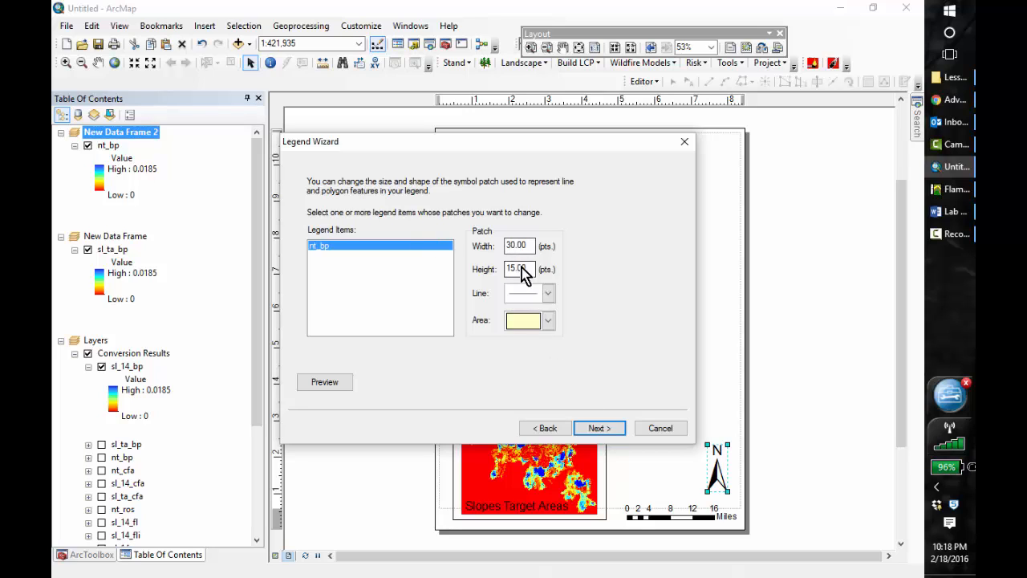
{"action": "left_click", "coordinate": [600, 428]}
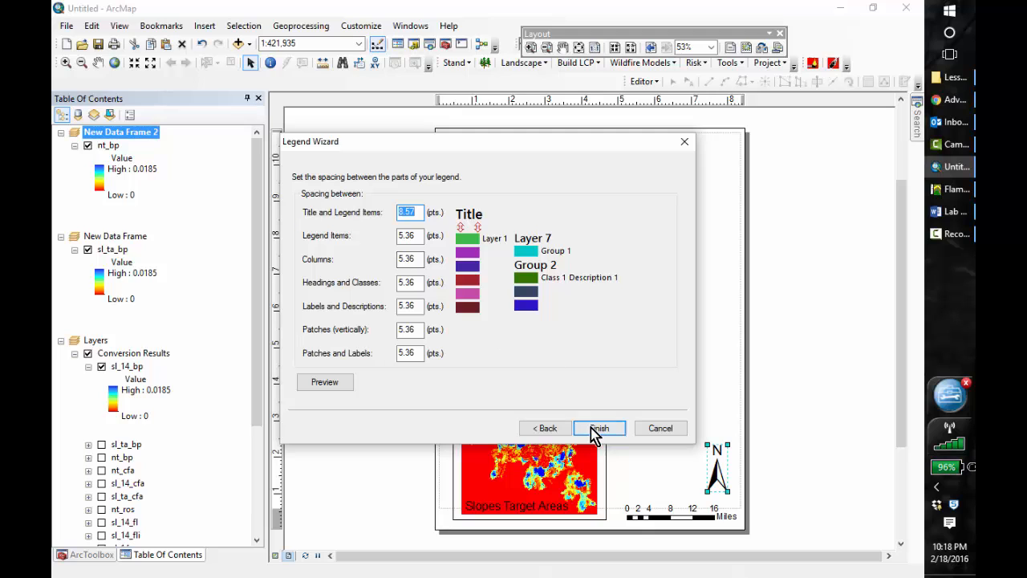
{"action": "left_click", "coordinate": [593, 428]}
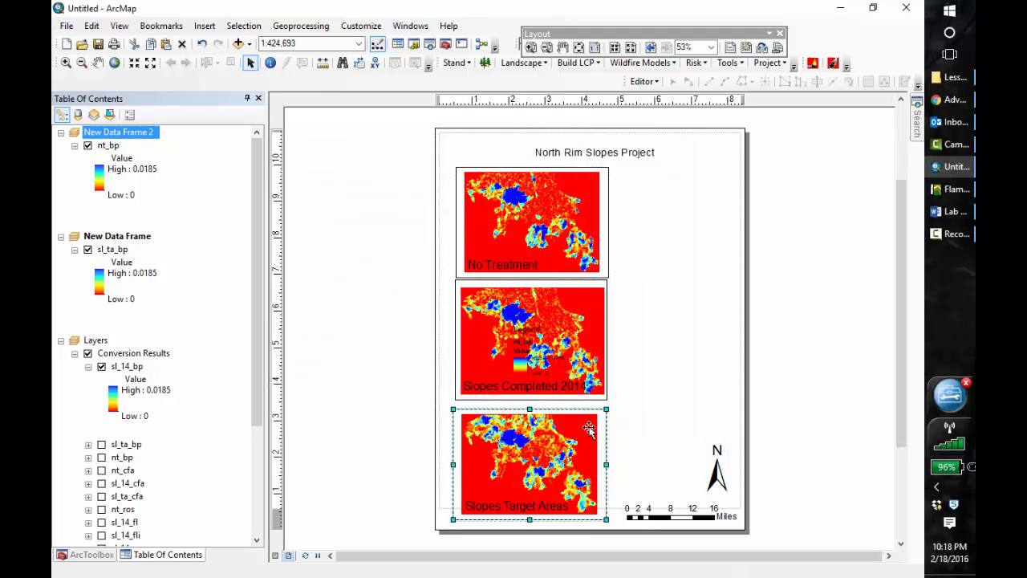
{"action": "left_click", "coordinate": [536, 347]}
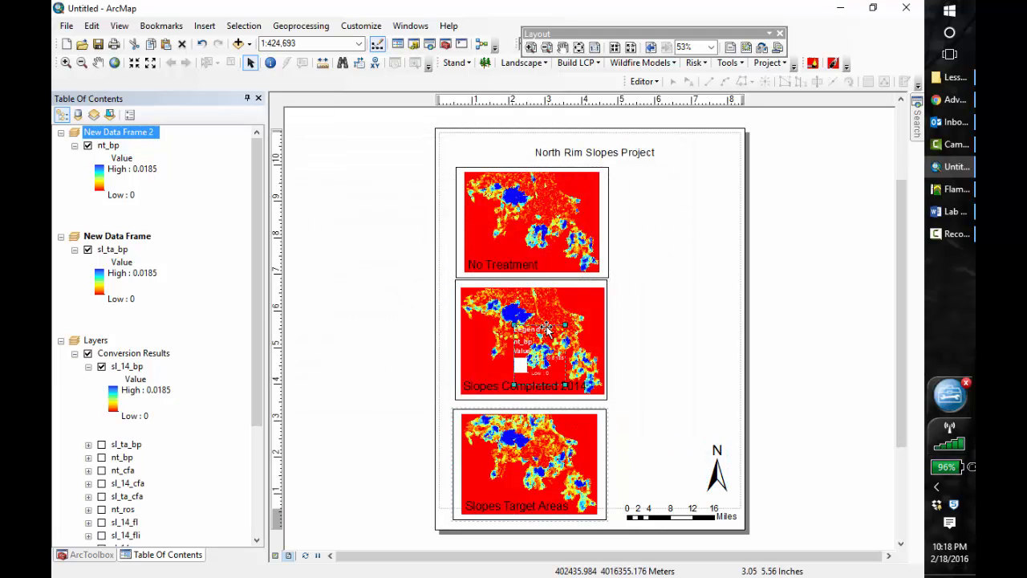
{"action": "left_click_drag", "start_coordinate": [547, 332], "coordinate": [674, 370]}
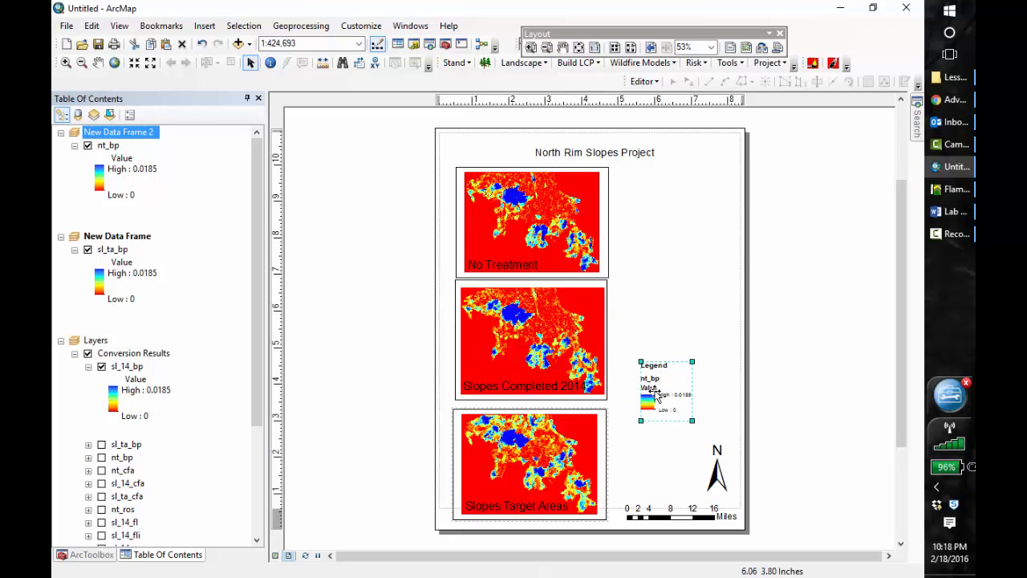
Check the legend's general properties and blank out the nt_bp layer's name in New Data Frame 2.
{"action": "double_click", "coordinate": [651, 390]}
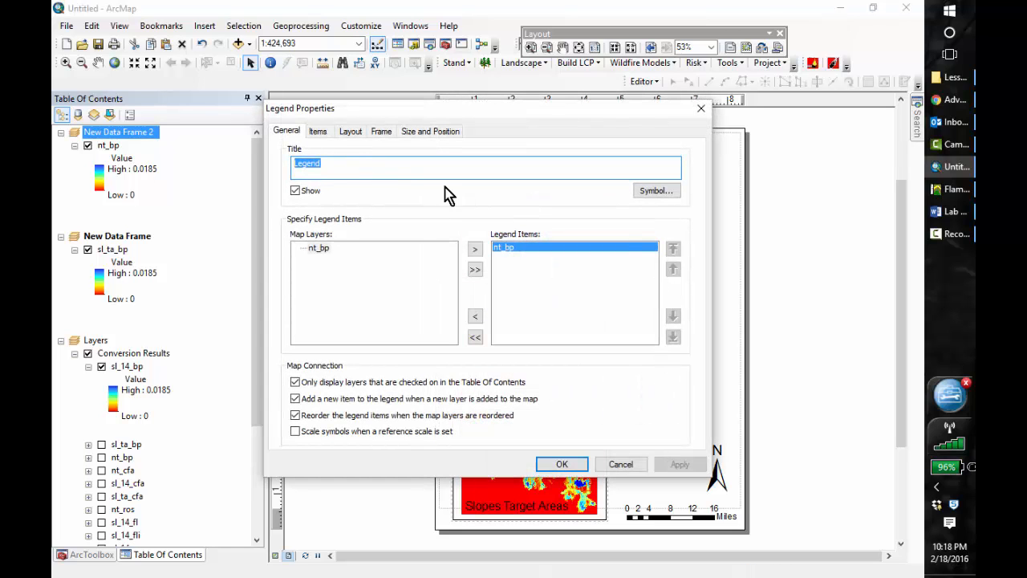
{"action": "left_click", "coordinate": [700, 109]}
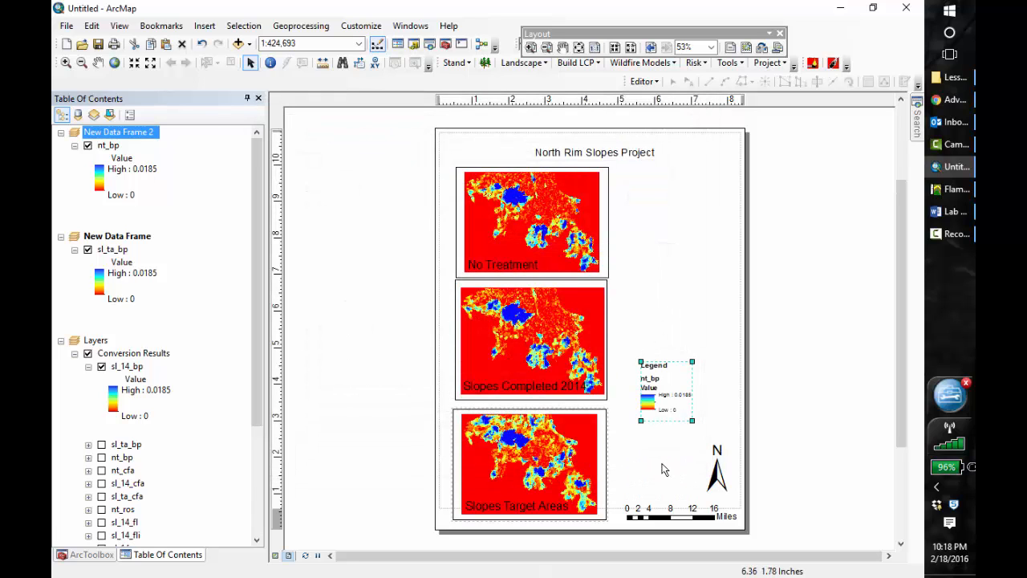
{"action": "left_click", "coordinate": [108, 146]}
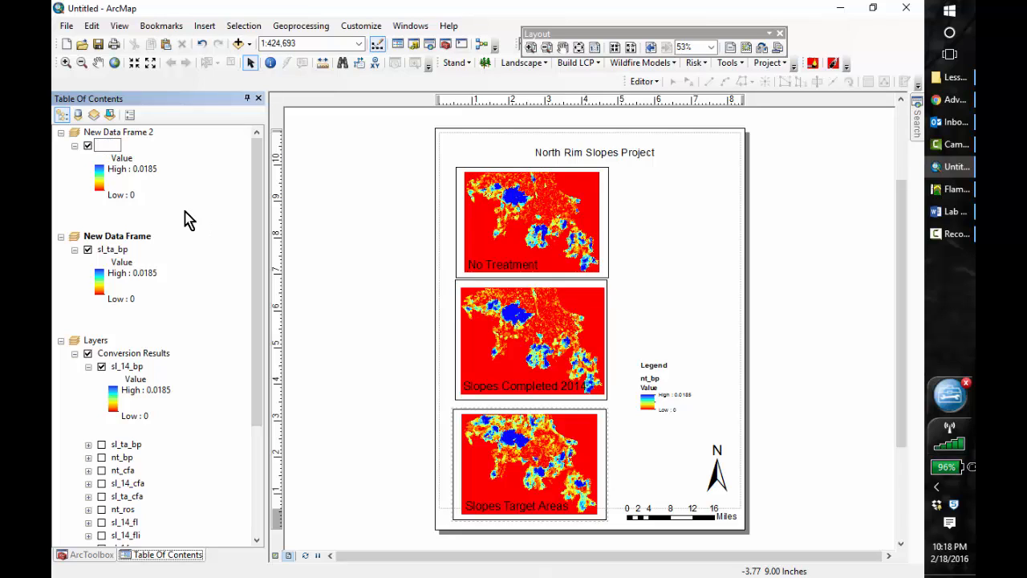
{"action": "key", "text": "Return"}
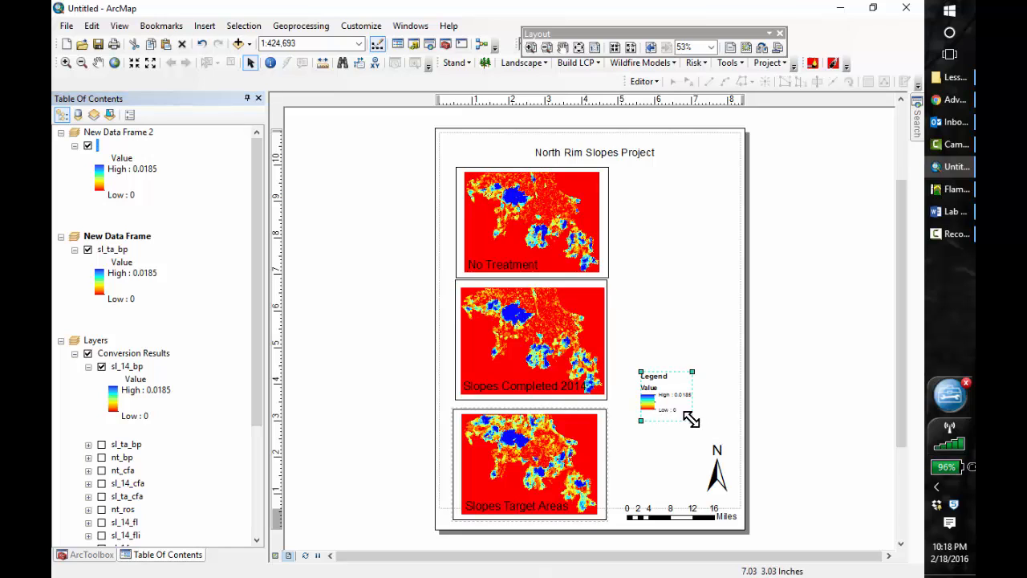
Enlarge the legend to about 2.04 in wide by 1.96 in high and move it up beside the middle map.
{"action": "left_click", "coordinate": [687, 417]}
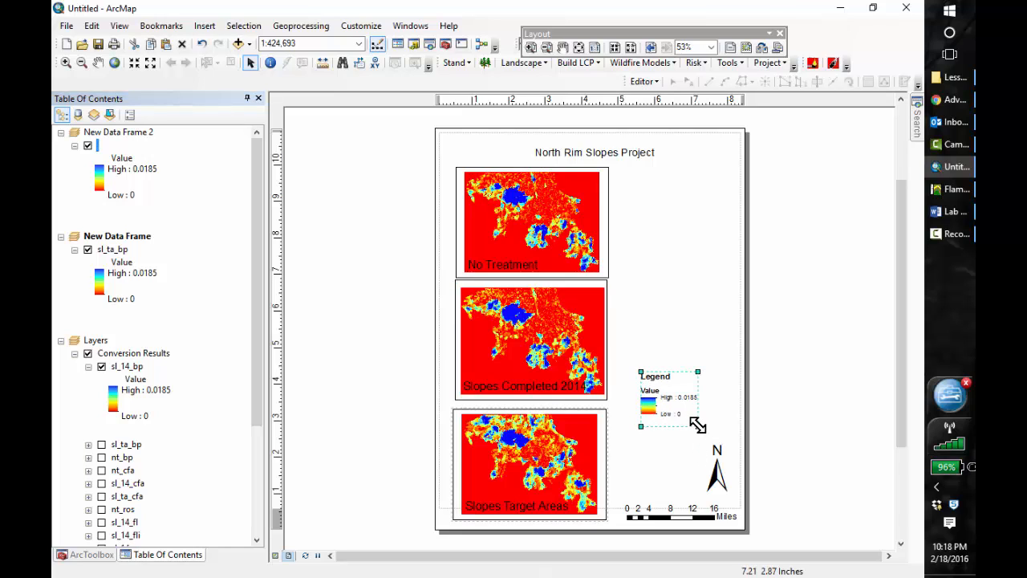
{"action": "left_click_drag", "start_coordinate": [693, 421], "coordinate": [714, 441]}
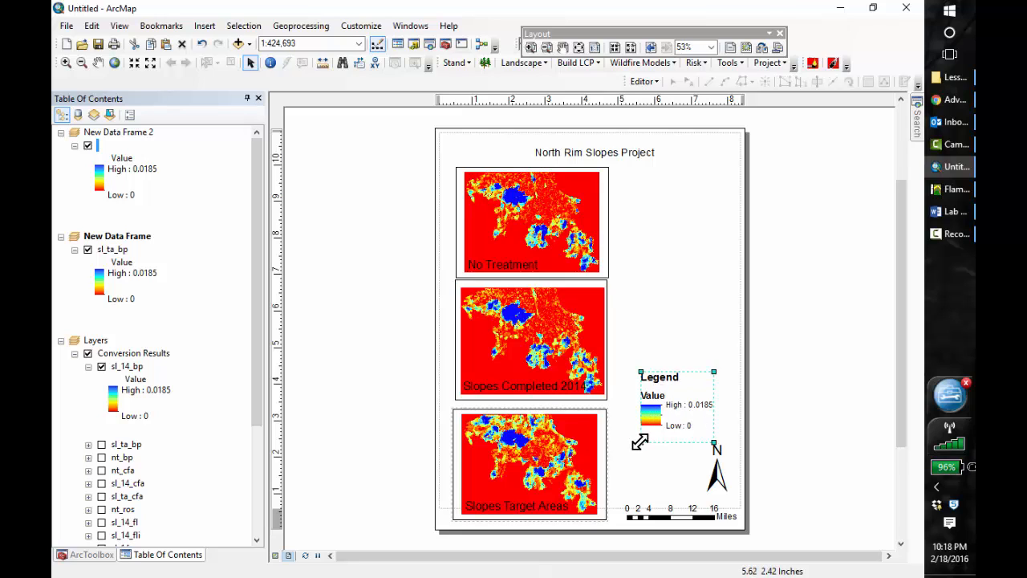
{"action": "left_click_drag", "start_coordinate": [641, 443], "coordinate": [639, 444]}
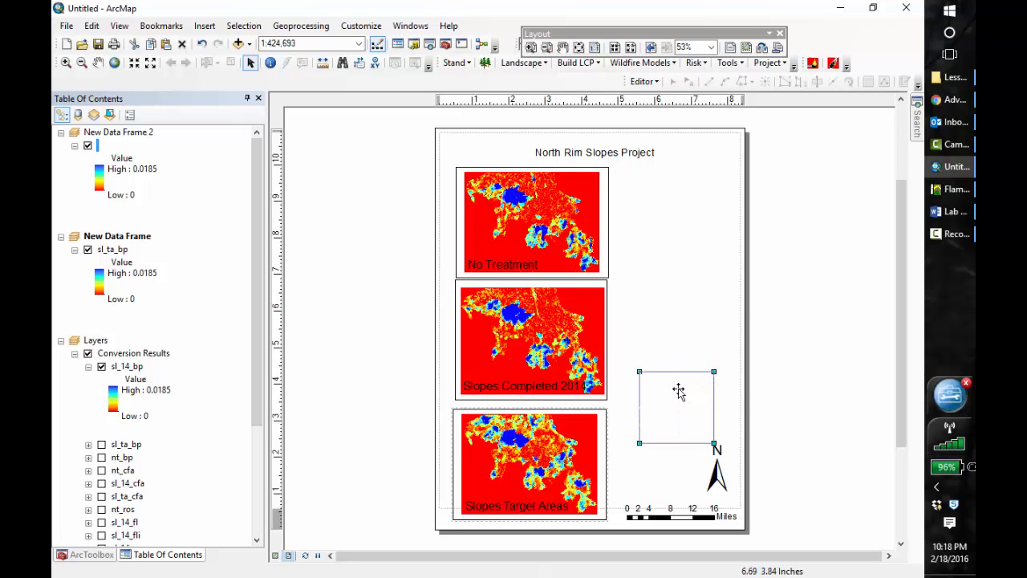
{"action": "left_click_drag", "start_coordinate": [678, 389], "coordinate": [659, 337]}
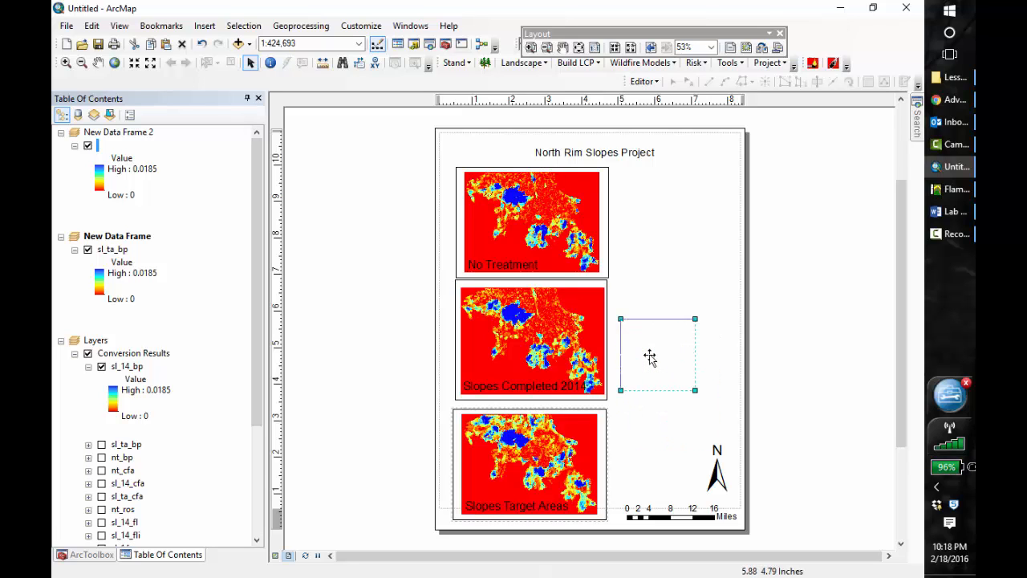
Look through the legend's items, size and position, and frame properties without changing them.
{"action": "double_click", "coordinate": [648, 353]}
{"action": "left_click", "coordinate": [318, 133]}
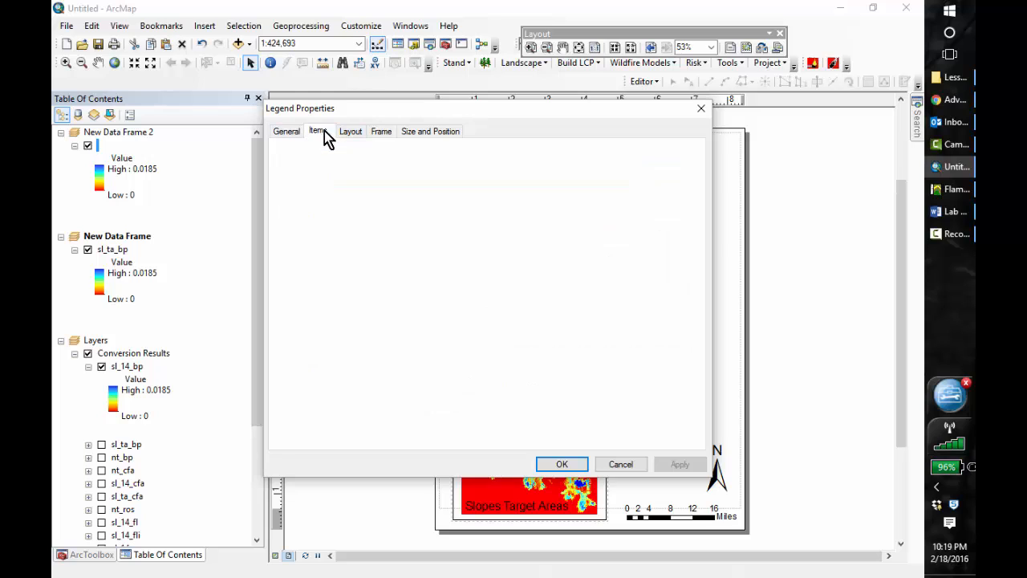
{"action": "left_click", "coordinate": [419, 133]}
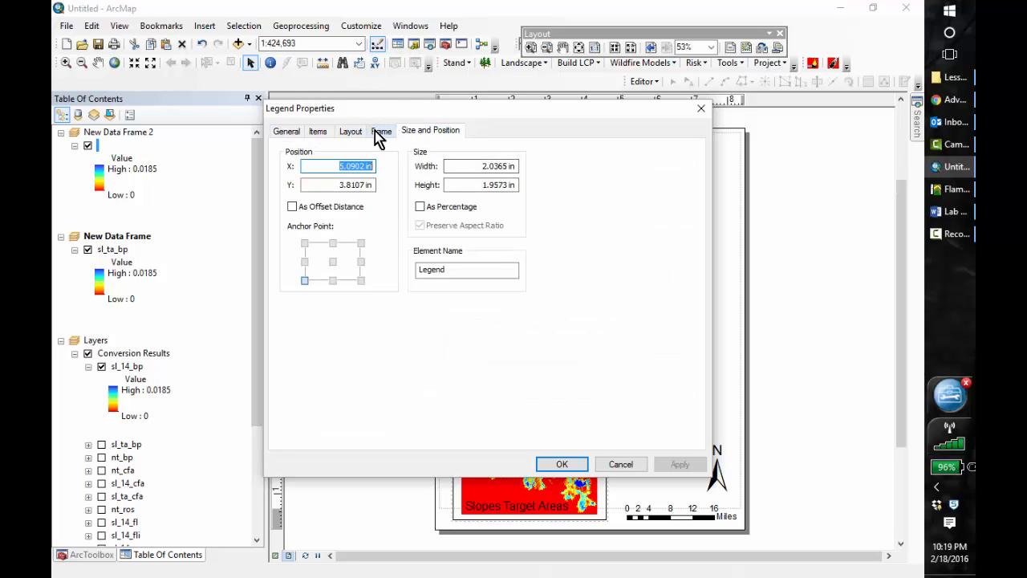
{"action": "left_click", "coordinate": [378, 135]}
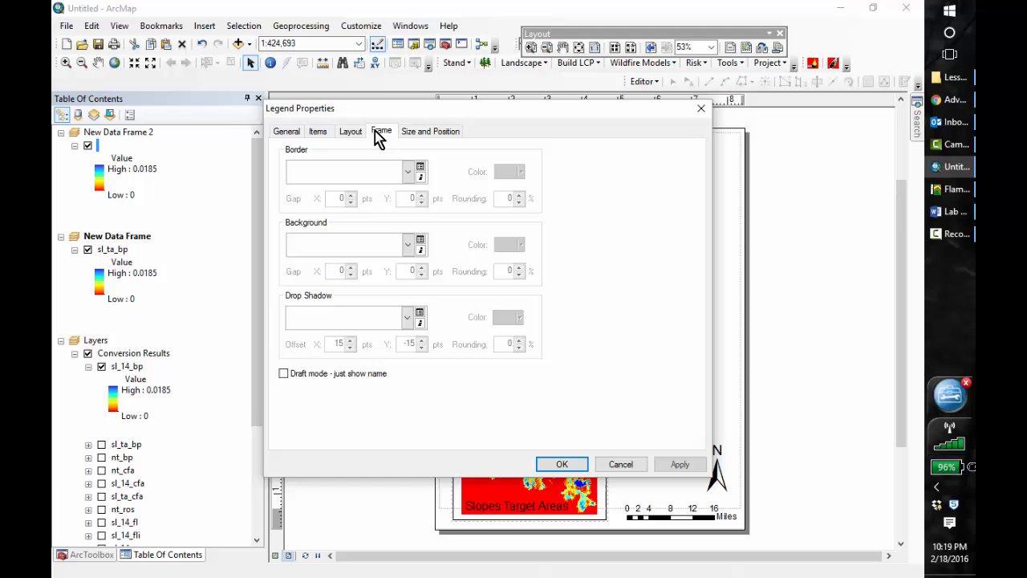
{"action": "left_click", "coordinate": [701, 108]}
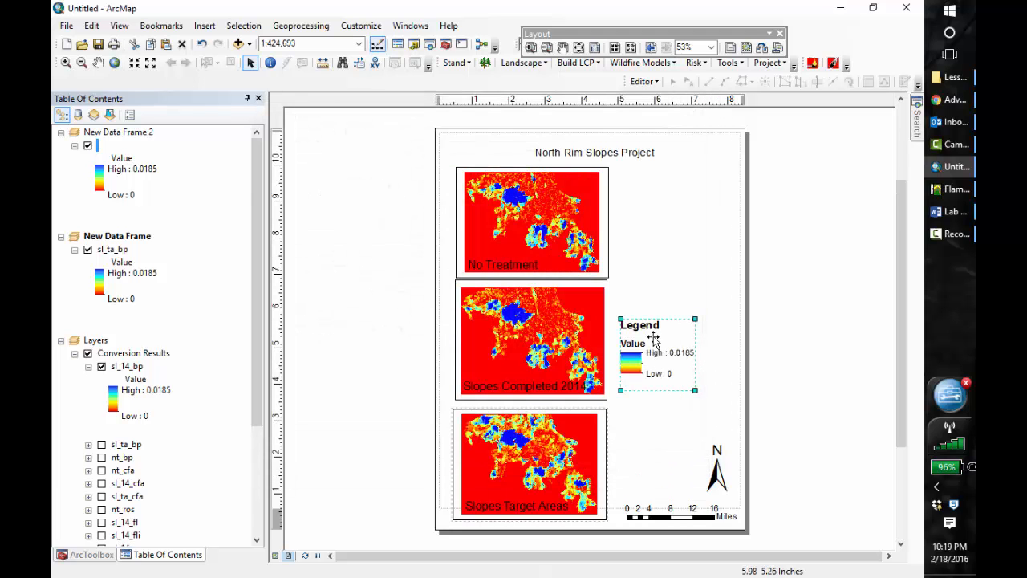
Try the legend on top of the middle map and return it to the blank area beside that map.
{"action": "left_click_drag", "start_coordinate": [644, 354], "coordinate": [490, 354]}
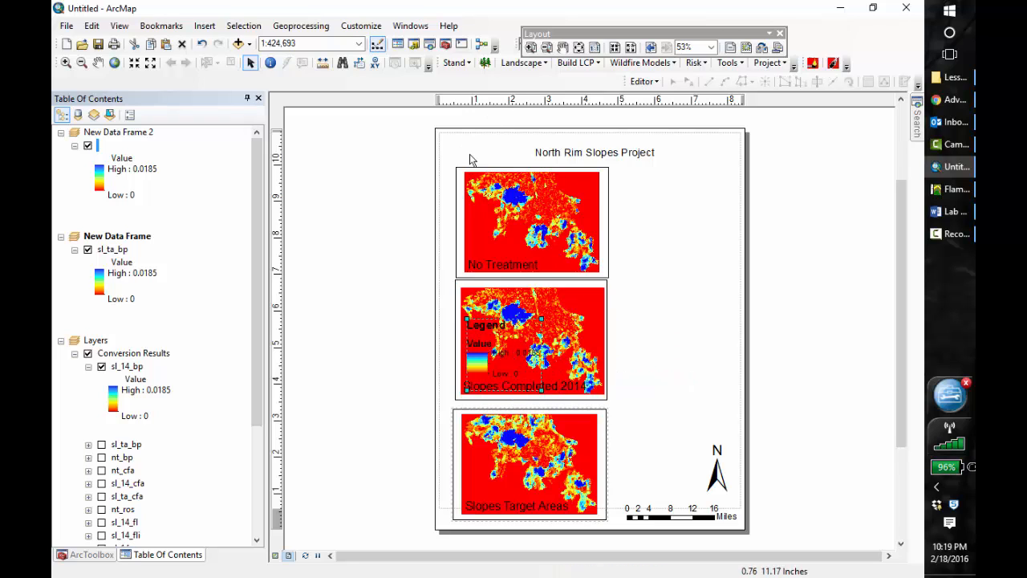
{"action": "left_click_drag", "start_coordinate": [480, 359], "coordinate": [645, 358]}
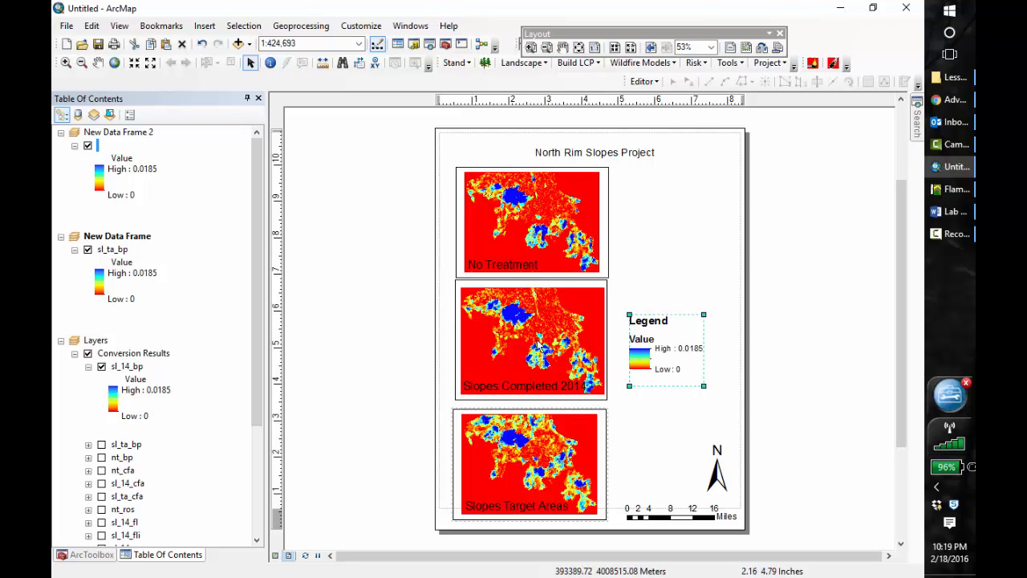
{"action": "left_click", "coordinate": [67, 25]}
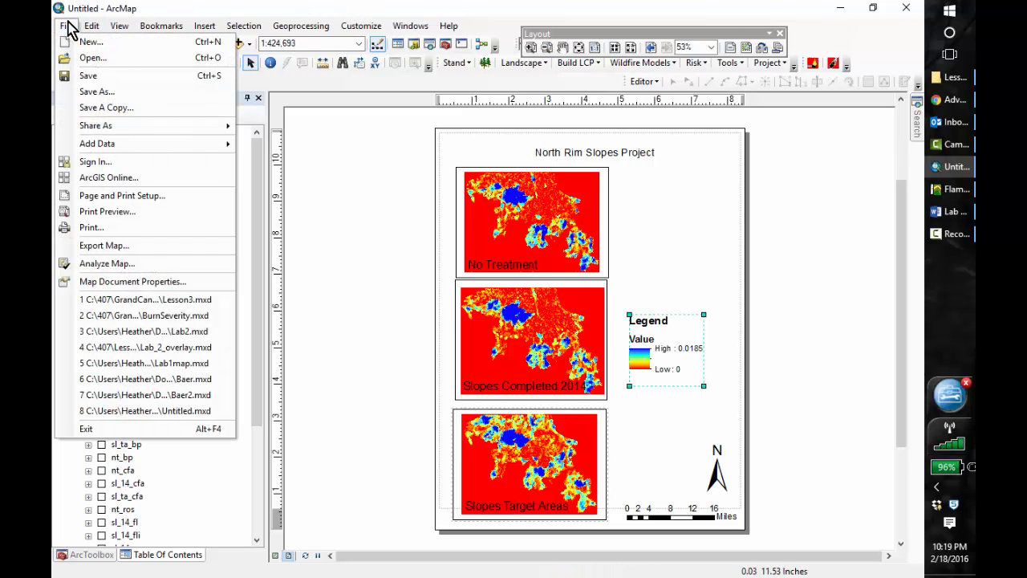
{"action": "left_click", "coordinate": [126, 249]}
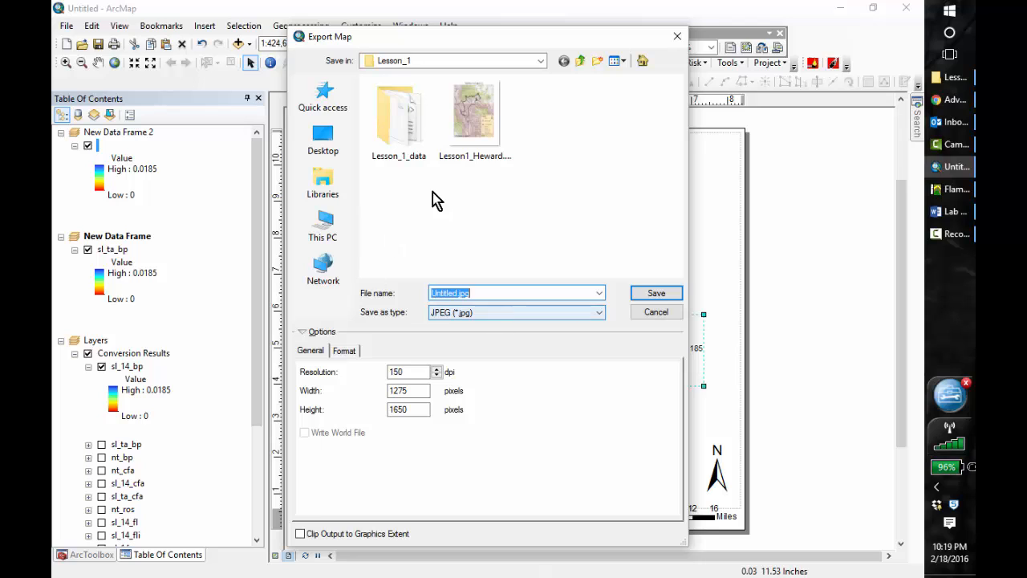
{"action": "left_click", "coordinate": [580, 62]}
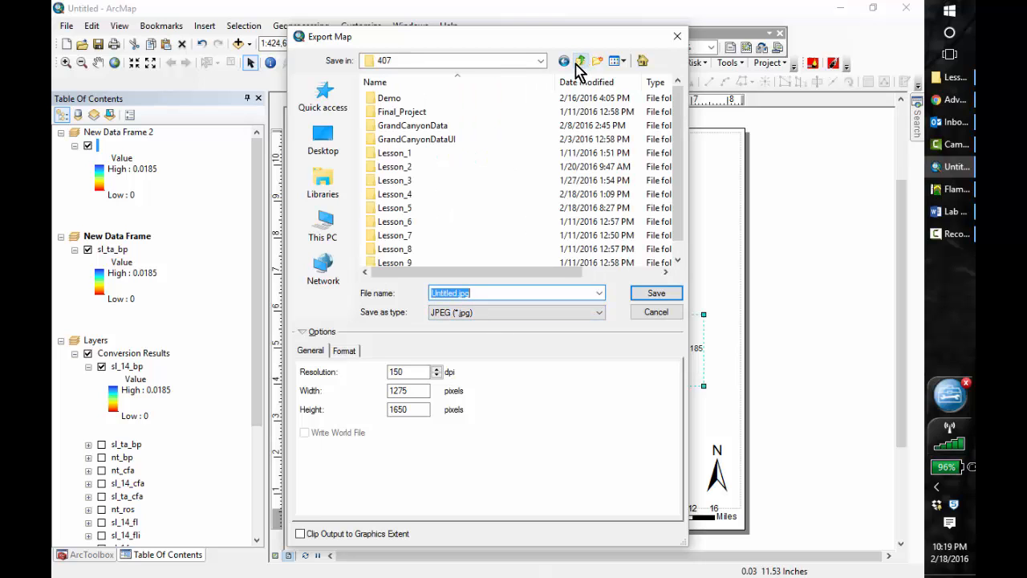
{"action": "double_click", "coordinate": [404, 220]}
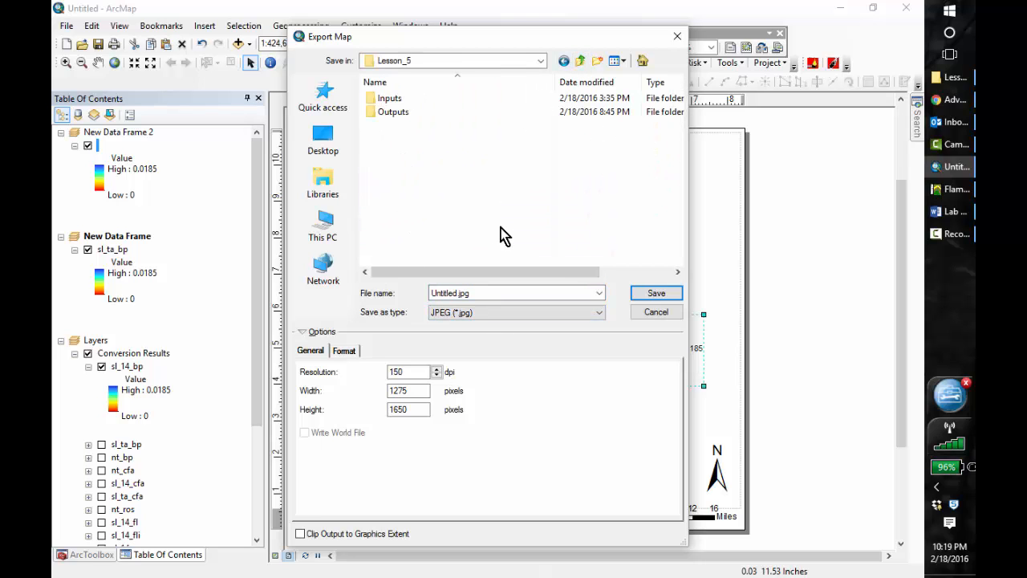
{"action": "left_click", "coordinate": [659, 308]}
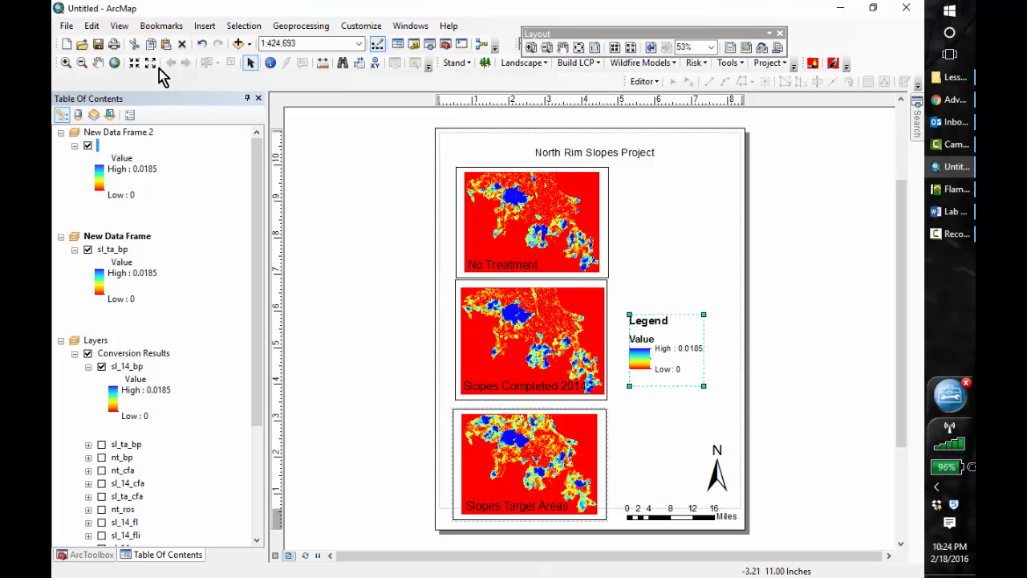
Save the map document as Lesson5 in the Lesson_5 folder.
{"action": "left_click", "coordinate": [68, 27]}
{"action": "left_click", "coordinate": [97, 92]}
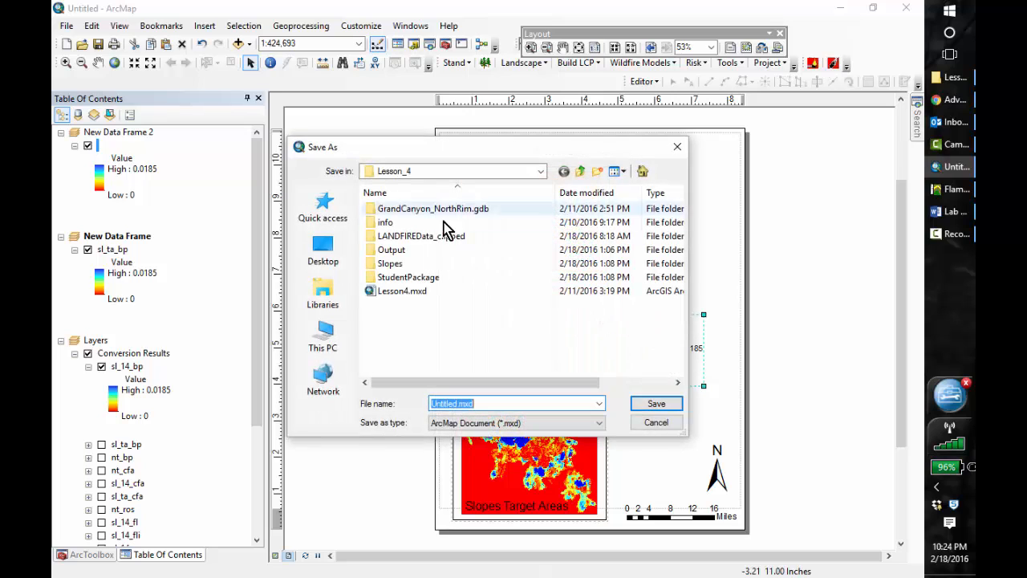
{"action": "left_click", "coordinate": [585, 172]}
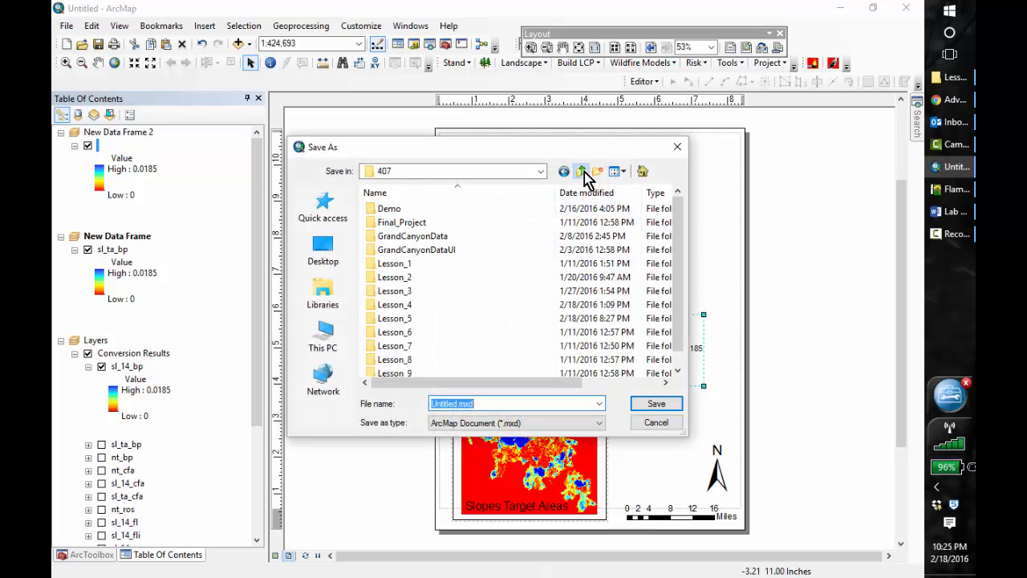
{"action": "double_click", "coordinate": [405, 327]}
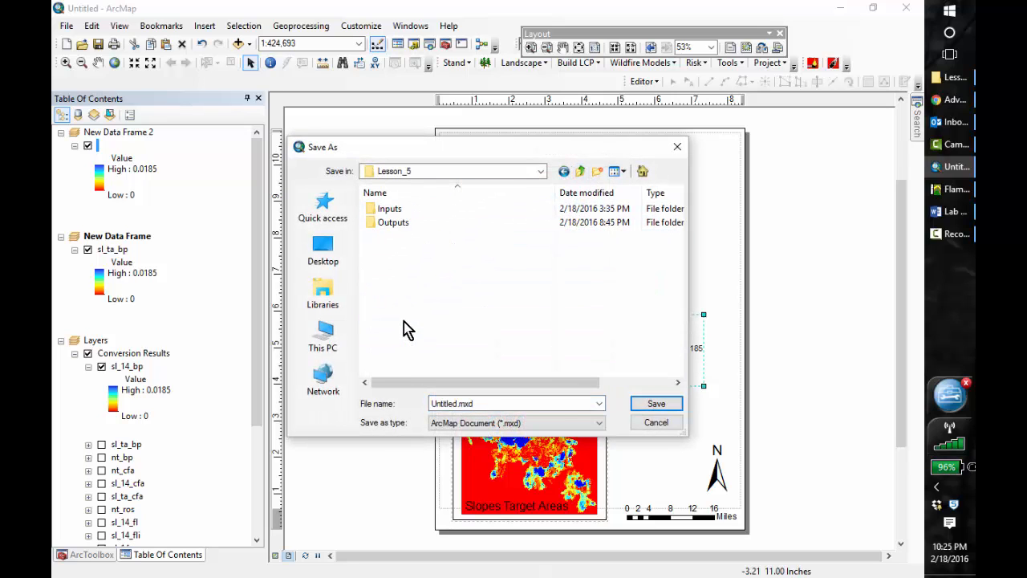
{"action": "double_click", "coordinate": [474, 406]}
{"action": "type", "text": "Lesson5"}
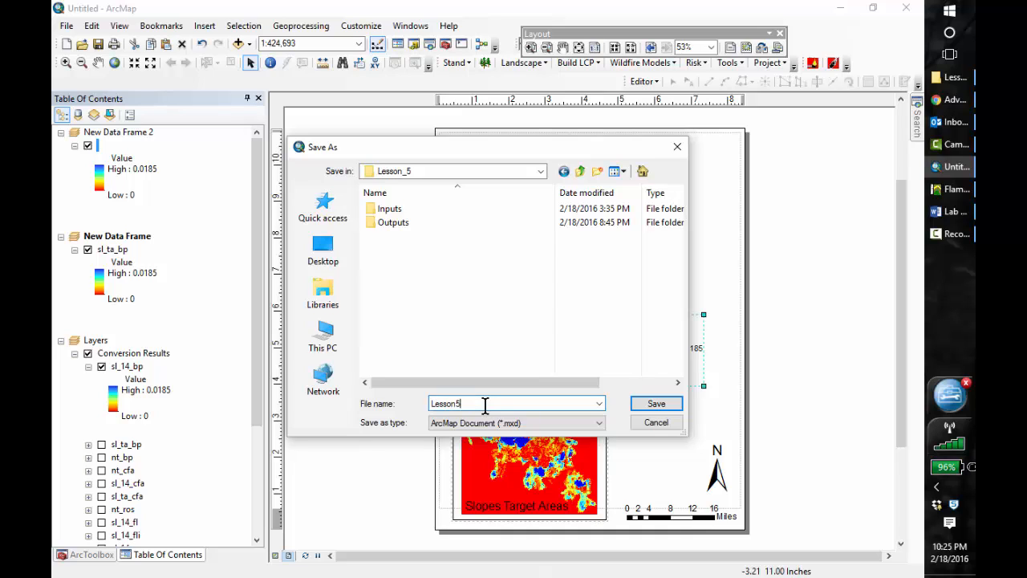
{"action": "left_click", "coordinate": [655, 399]}
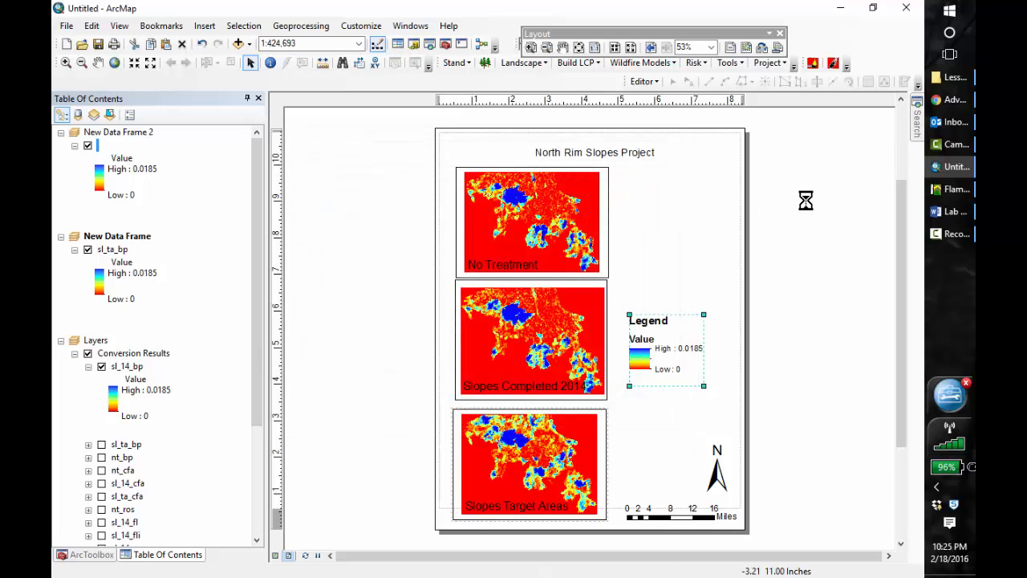
Switch to the ArcFuels help in the browser and read Step 2 of the burn probability exercise on subtracting rasters.
{"action": "key", "text": "alt+Tab"}
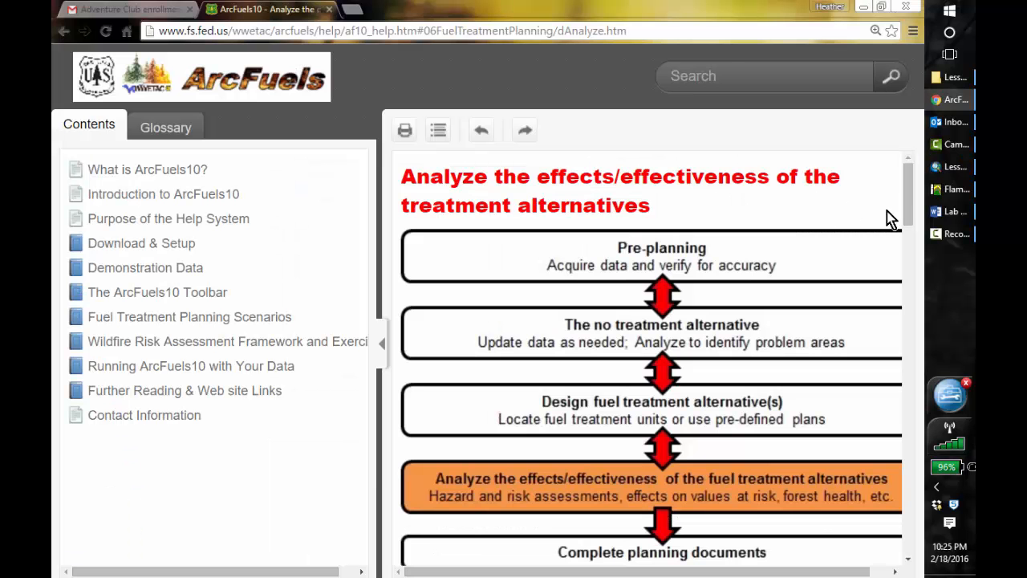
{"action": "left_click_drag", "start_coordinate": [907, 209], "coordinate": [919, 440]}
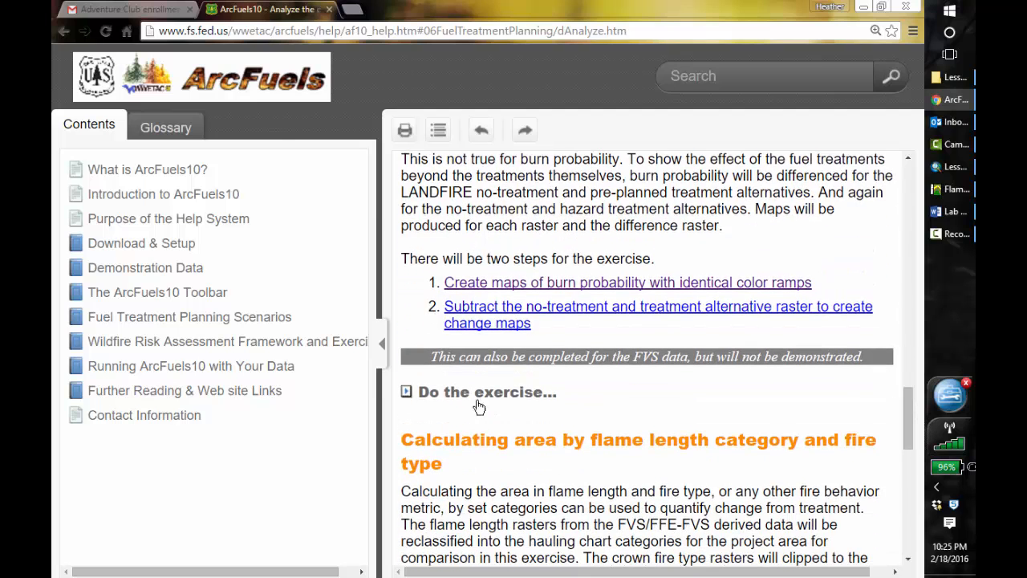
{"action": "left_click", "coordinate": [412, 398]}
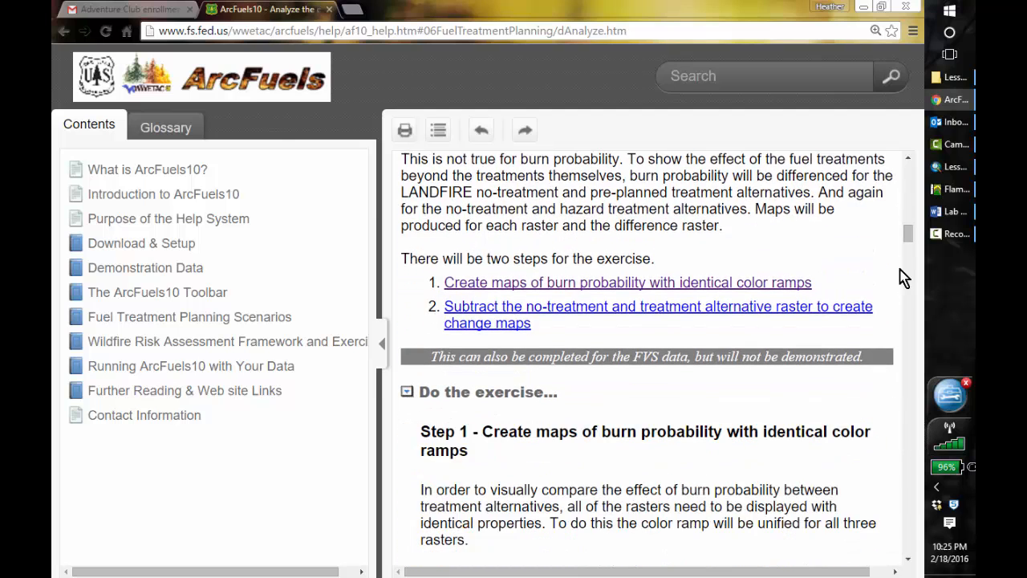
{"action": "left_click_drag", "start_coordinate": [907, 231], "coordinate": [909, 268]}
{"action": "left_click_drag", "start_coordinate": [910, 285], "coordinate": [915, 323]}
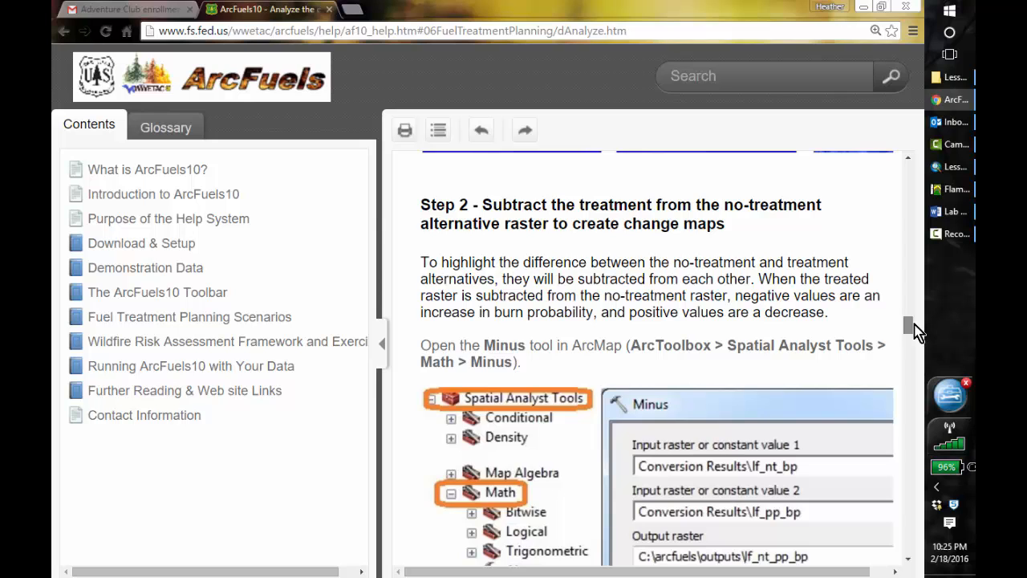
{"action": "scroll", "coordinate": [915, 332], "scroll_direction": "down", "scroll_amount": 1}
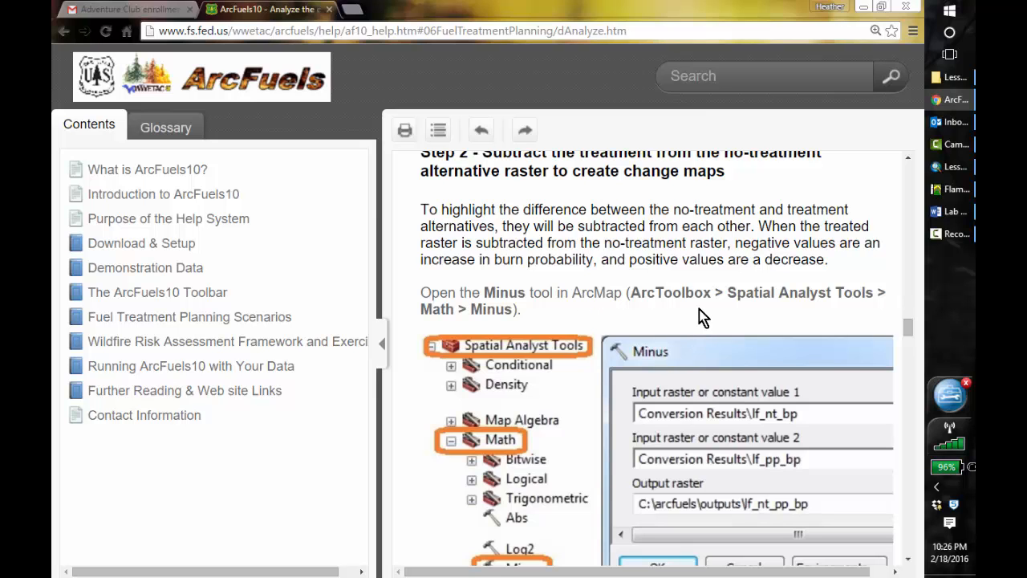
Return to ArcMap in data view, collapse New Data Frame and New Data Frame 2, and move both below the Layers frame.
{"action": "left_click", "coordinate": [953, 167]}
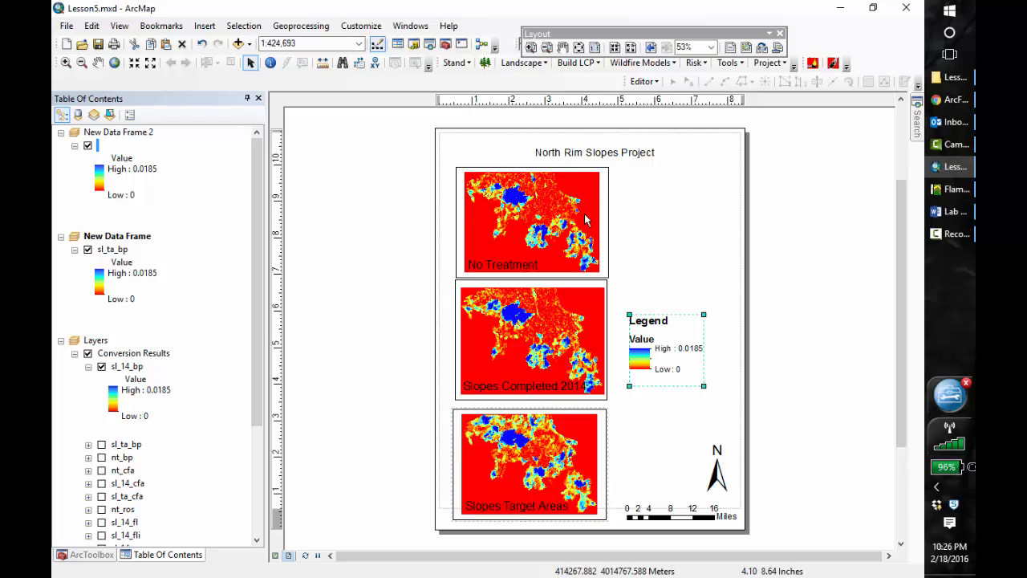
{"action": "left_click", "coordinate": [276, 555]}
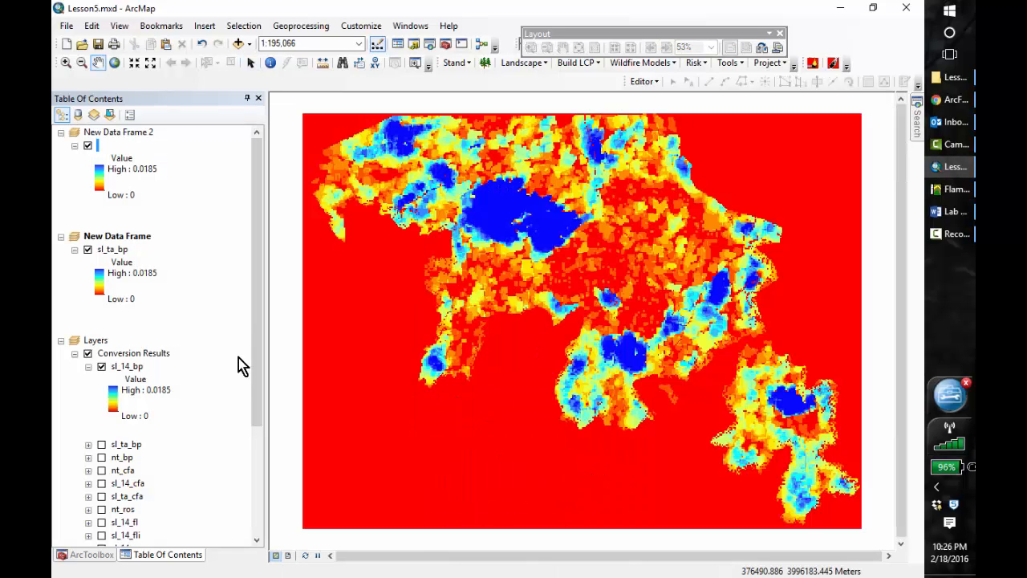
{"action": "left_click", "coordinate": [61, 134]}
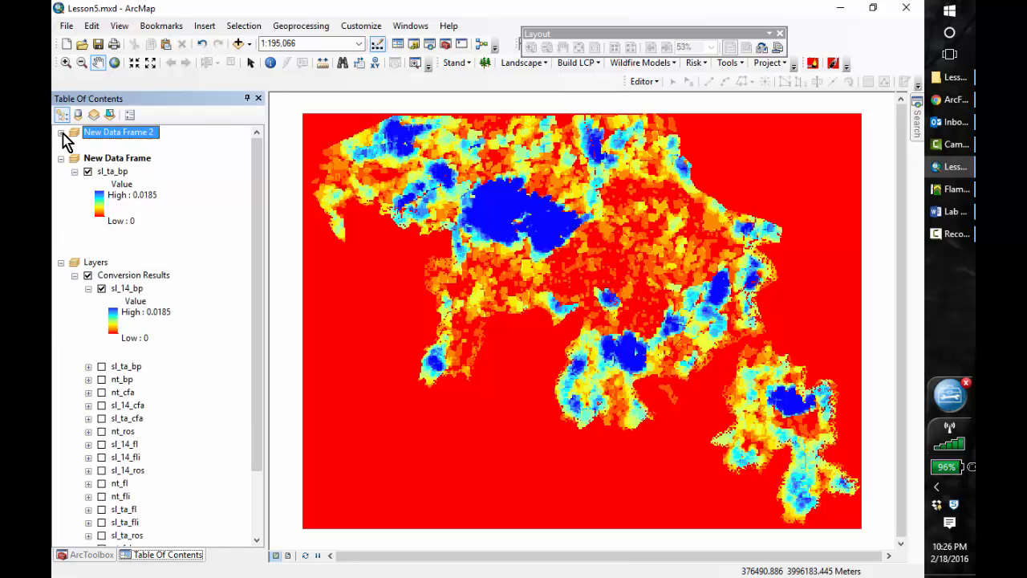
{"action": "left_click", "coordinate": [61, 158]}
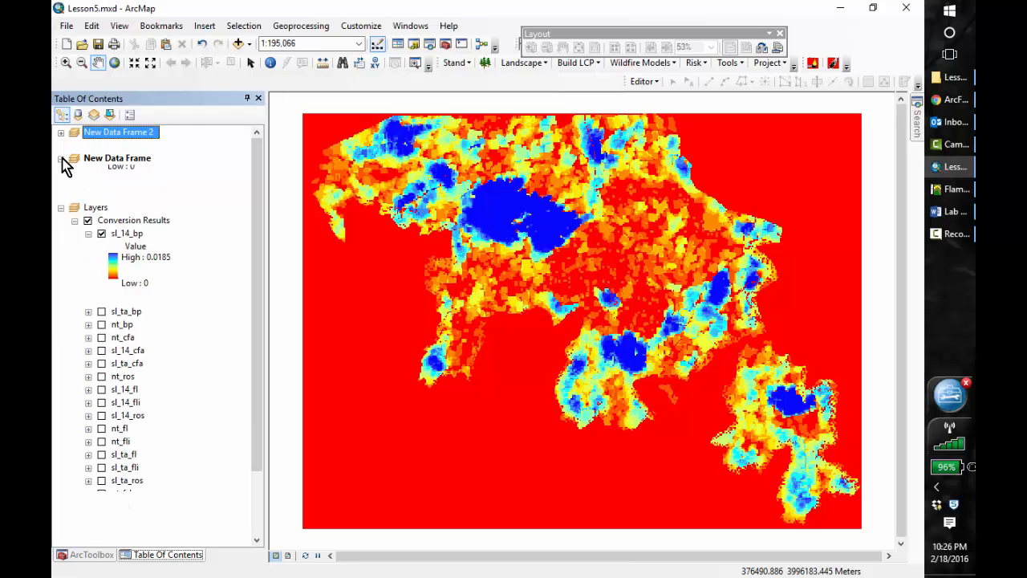
{"action": "left_click", "coordinate": [114, 159]}
{"action": "left_click_drag", "start_coordinate": [134, 483], "coordinate": [127, 537]}
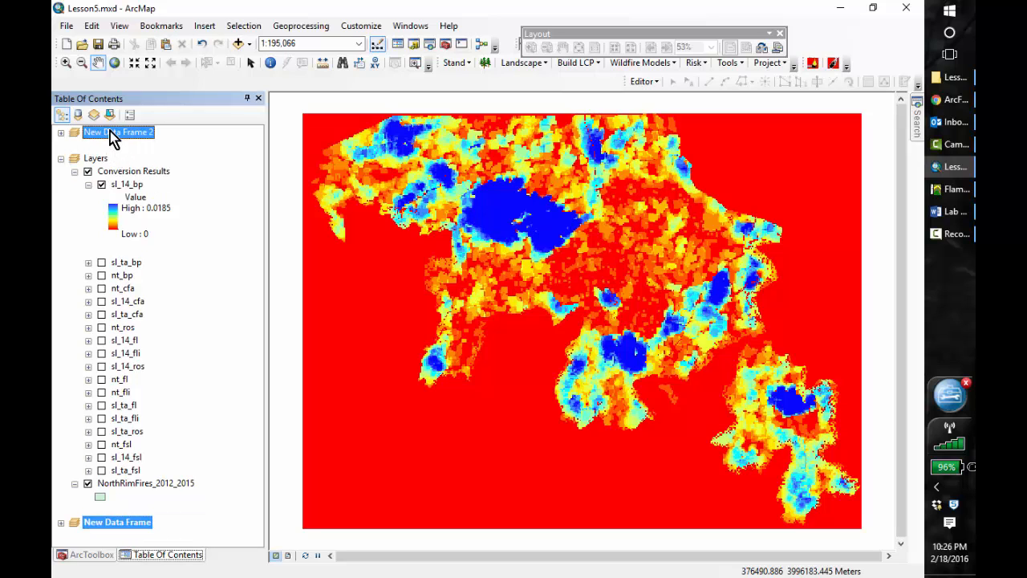
{"action": "left_click_drag", "start_coordinate": [110, 131], "coordinate": [136, 517]}
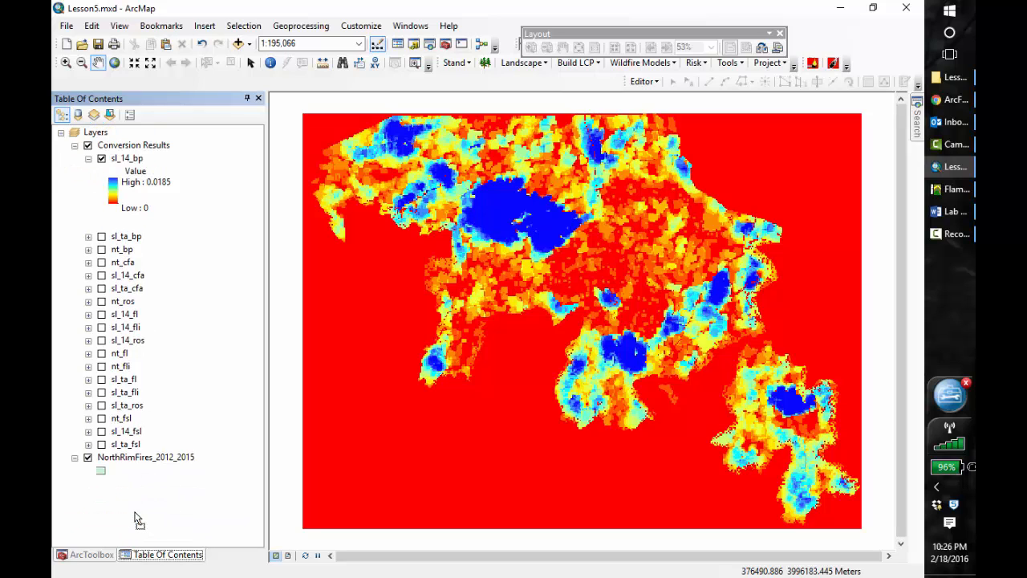
Activate the Layers data frame.
{"action": "left_click", "coordinate": [97, 134]}
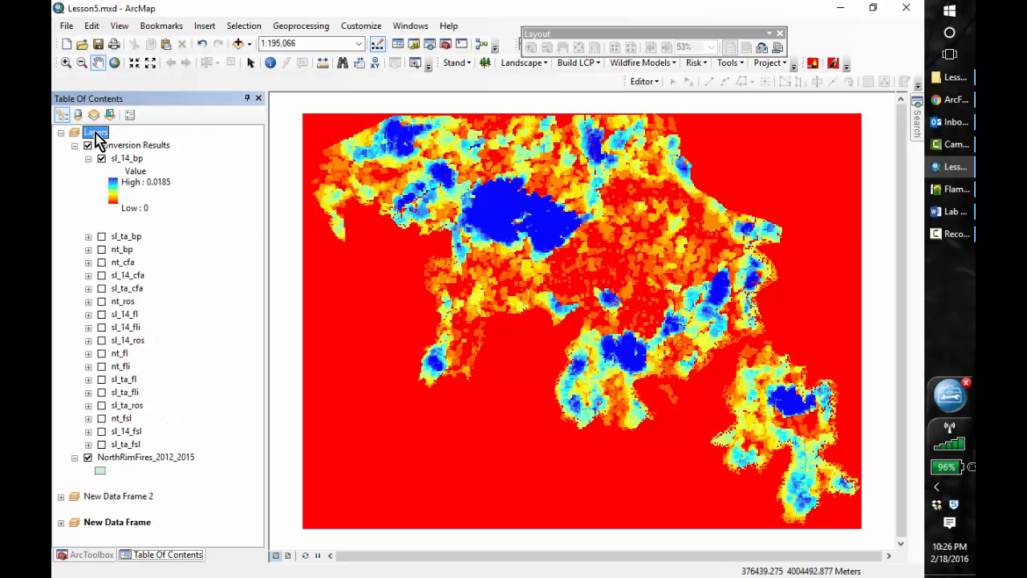
{"action": "right_click", "coordinate": [95, 133]}
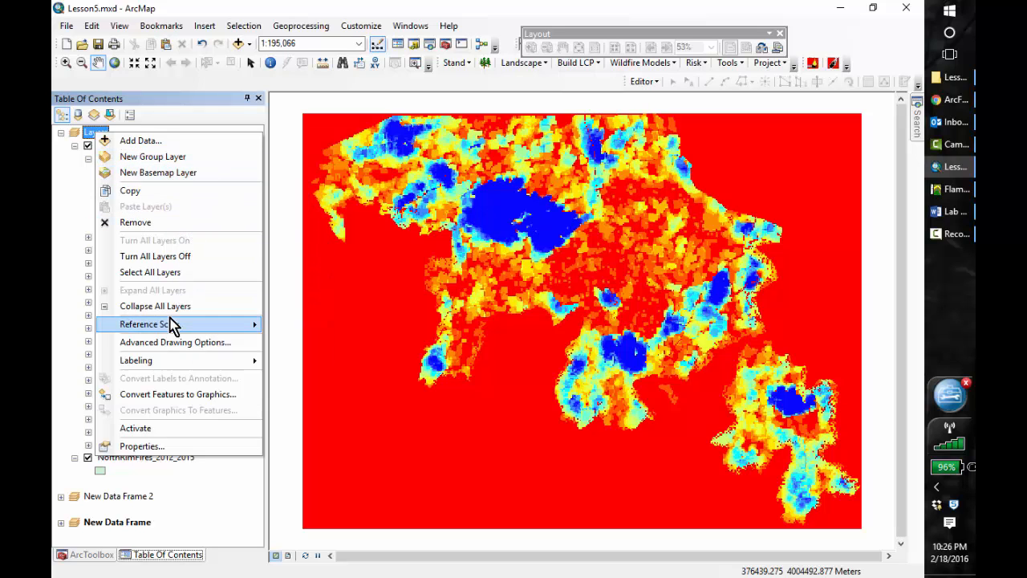
{"action": "left_click", "coordinate": [149, 429]}
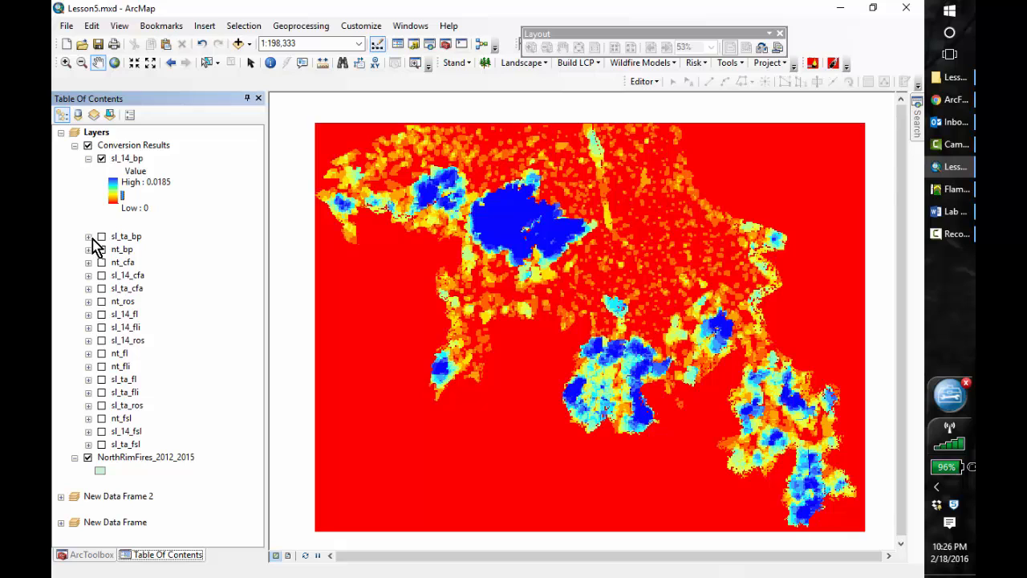
Open the Minus tool from the Math toolset of the Spatial Analyst Tools.
{"action": "left_click", "coordinate": [92, 555]}
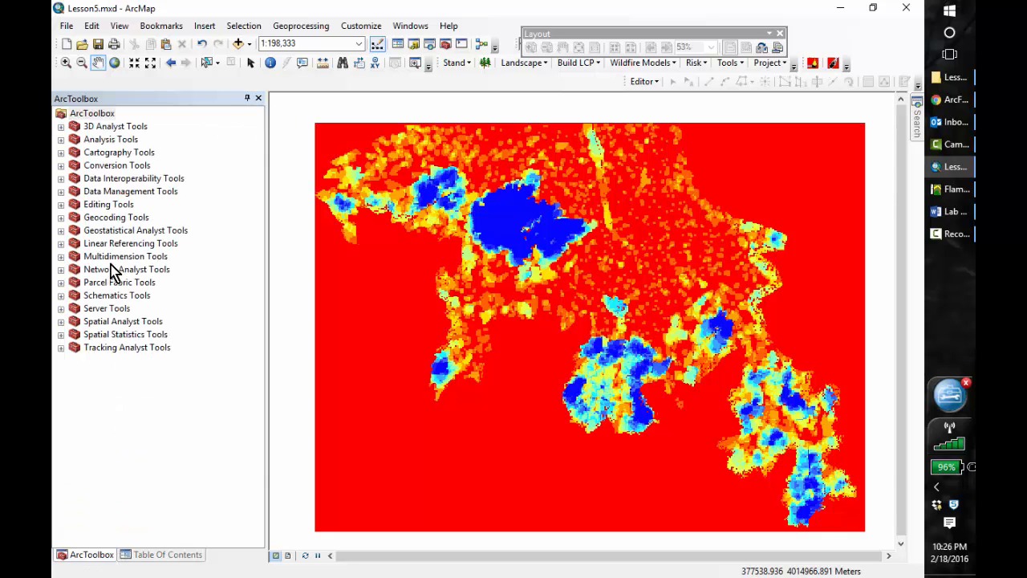
{"action": "left_click", "coordinate": [61, 321]}
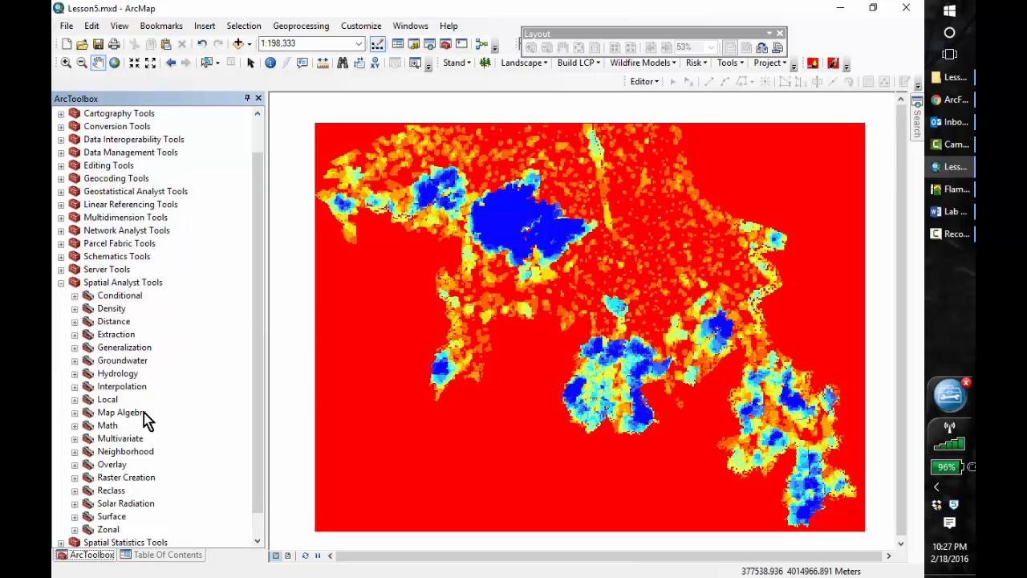
{"action": "left_click", "coordinate": [75, 426]}
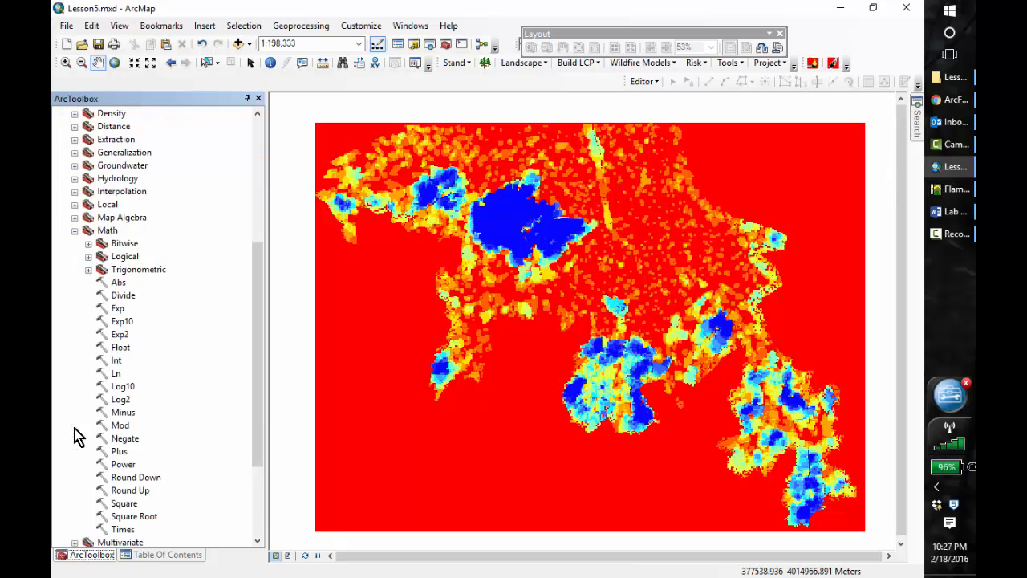
{"action": "left_click", "coordinate": [124, 415]}
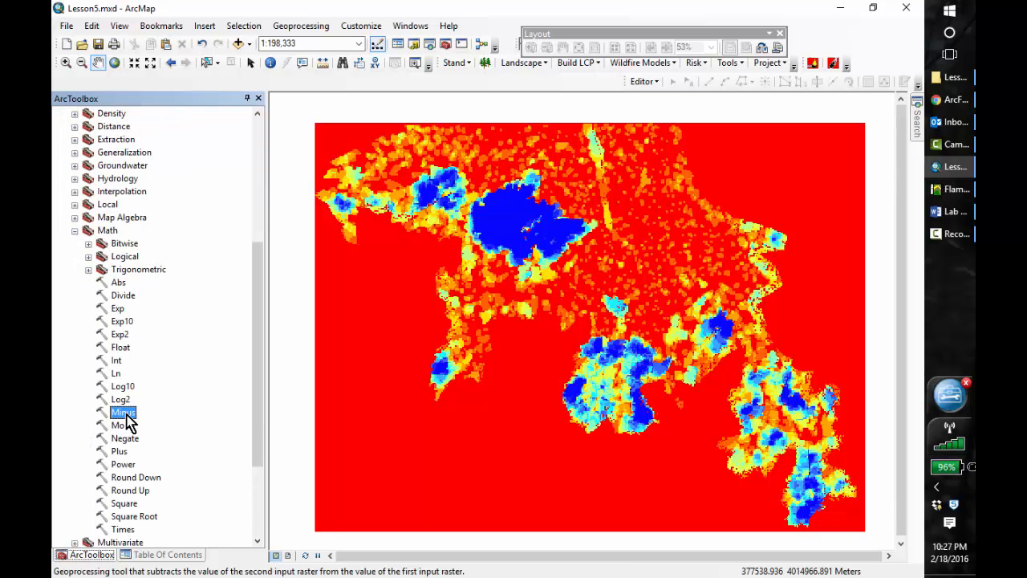
{"action": "double_click", "coordinate": [124, 414]}
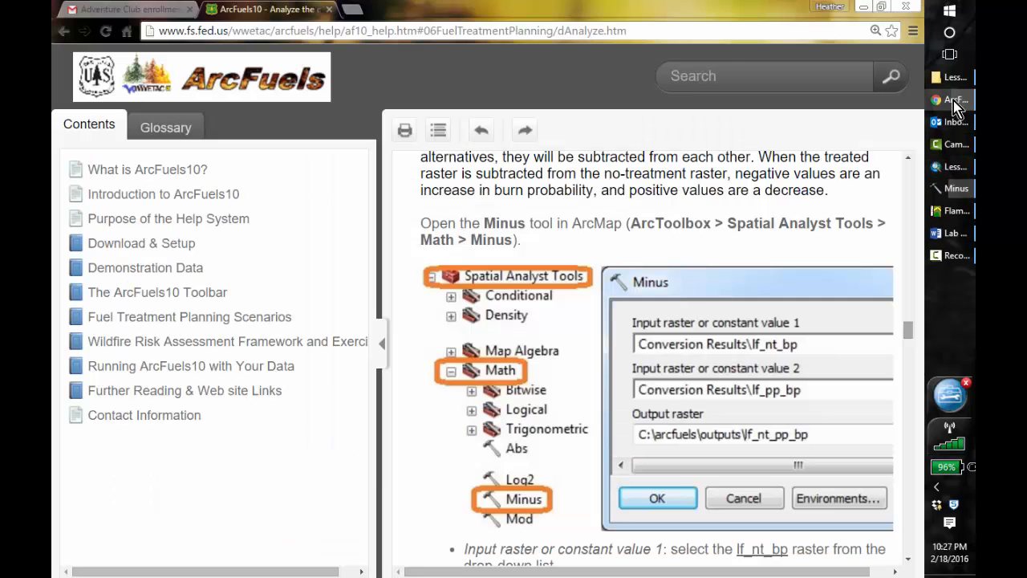
Check the Minus example in the ArcFuels help and set the tool's input 1 to nt_bp and input 2 to sl_14_bp.
{"action": "left_click", "coordinate": [953, 100]}
{"action": "left_click_drag", "start_coordinate": [910, 335], "coordinate": [911, 338]}
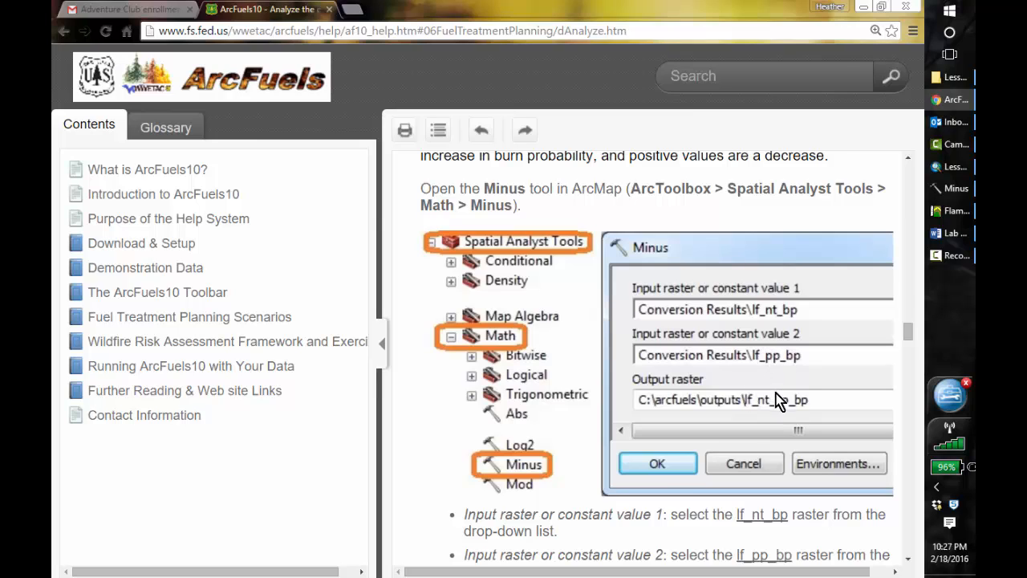
{"action": "left_click", "coordinate": [960, 192]}
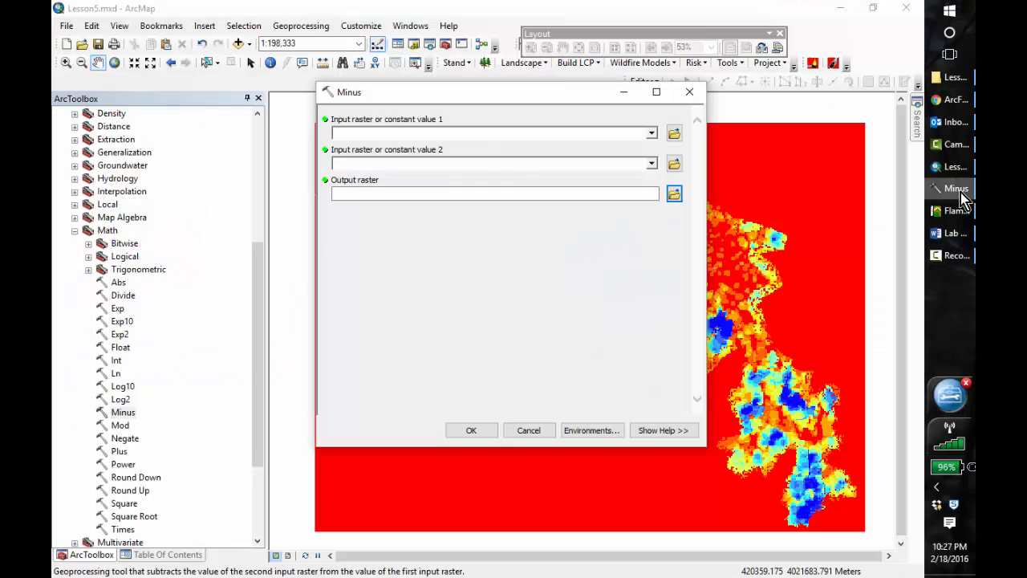
{"action": "left_click", "coordinate": [651, 133]}
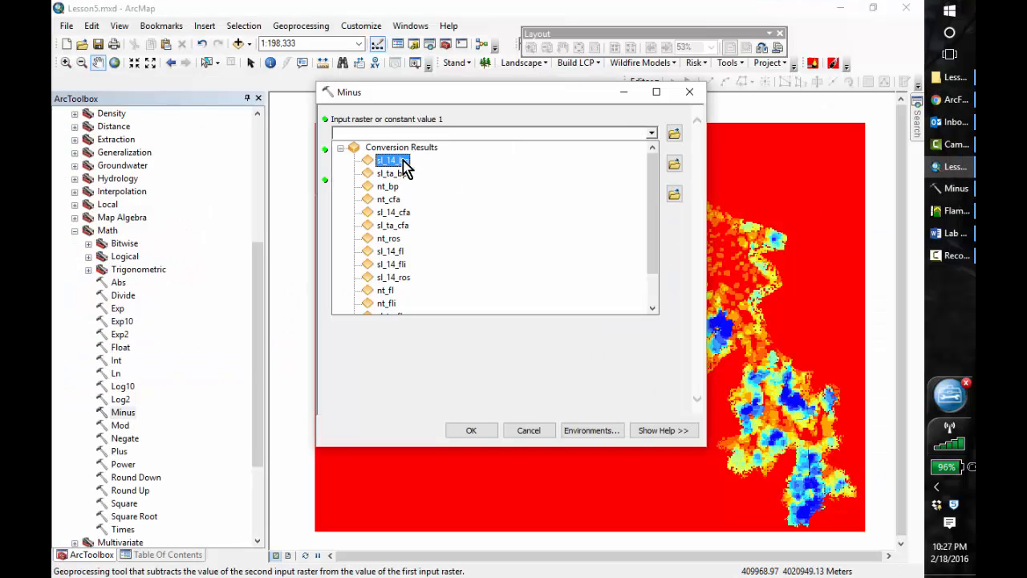
{"action": "left_click", "coordinate": [389, 187]}
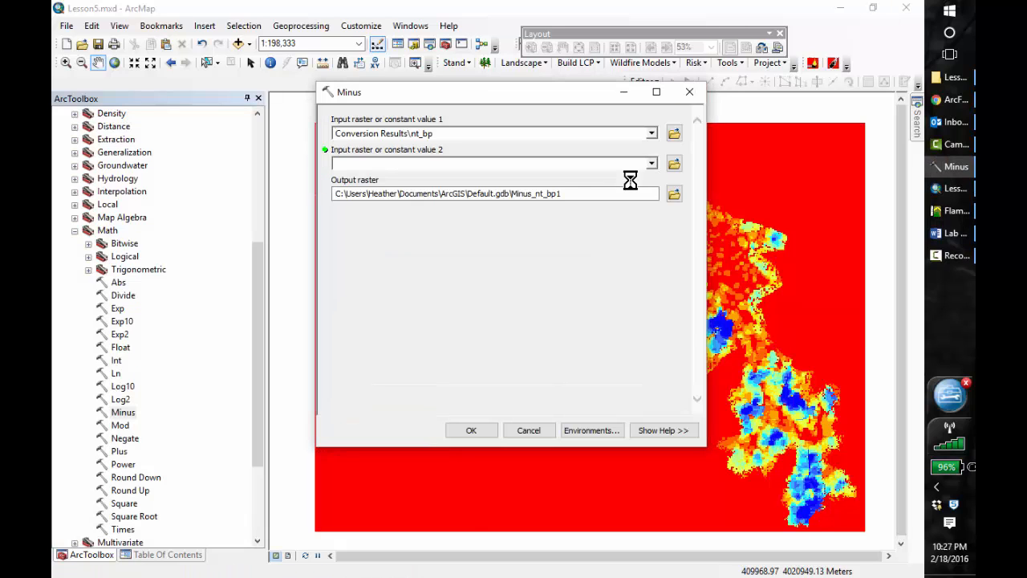
{"action": "left_click", "coordinate": [651, 163]}
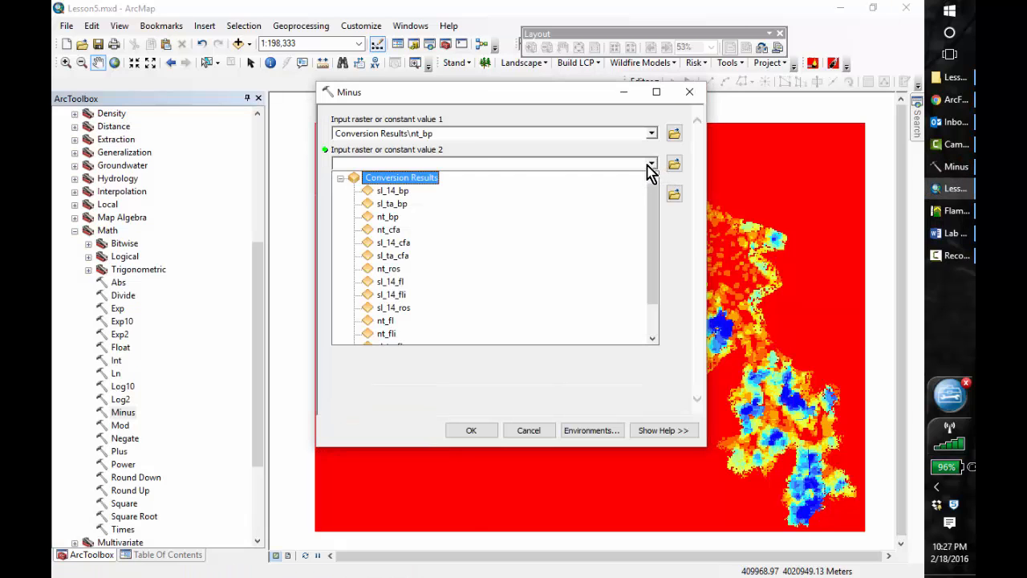
{"action": "left_click", "coordinate": [403, 194]}
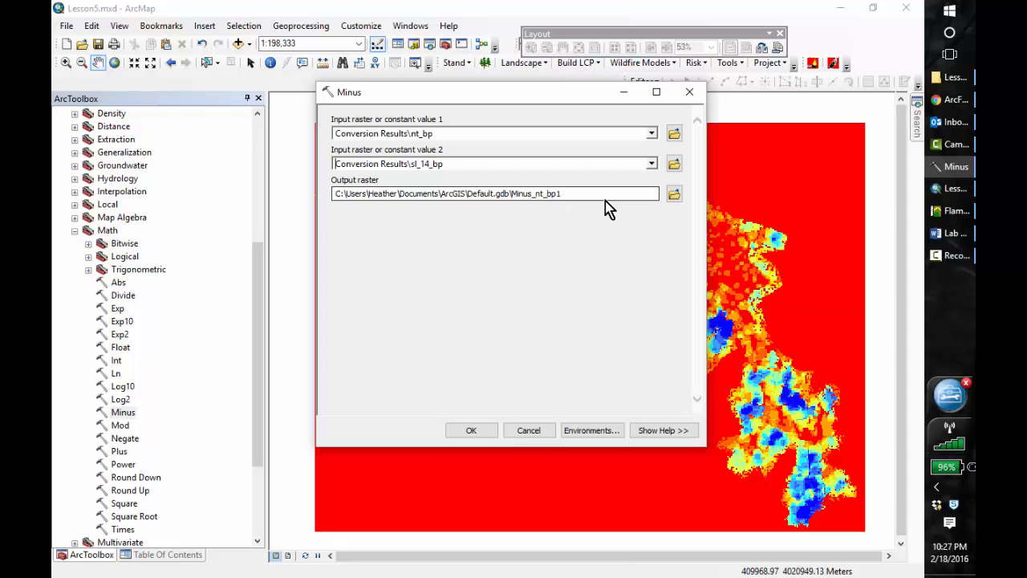
Browse to the Outputs folder of Lesson_5 within 407 as the location for the Minus tool's output raster.
{"action": "left_click", "coordinate": [674, 198]}
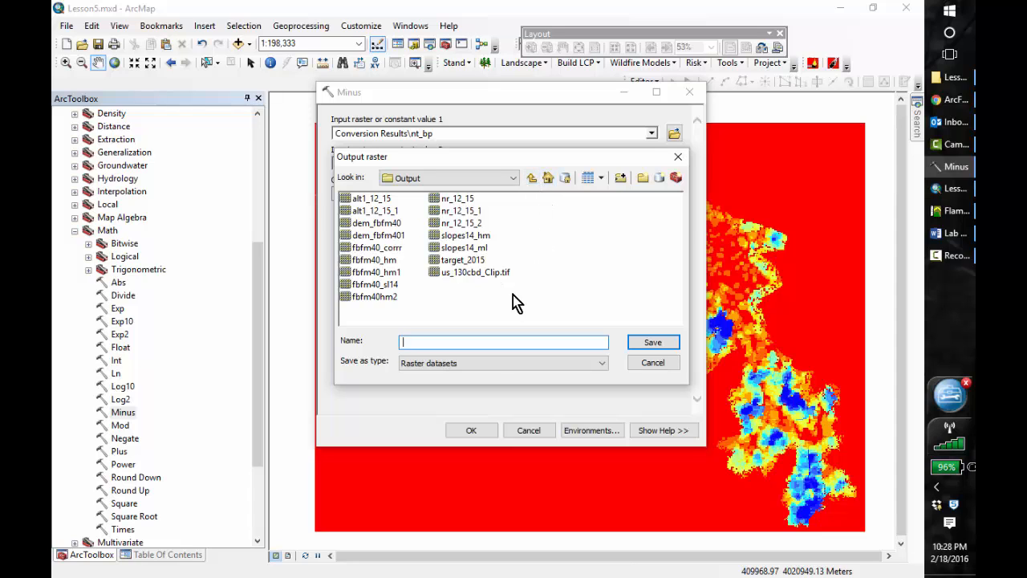
{"action": "left_click", "coordinate": [512, 178]}
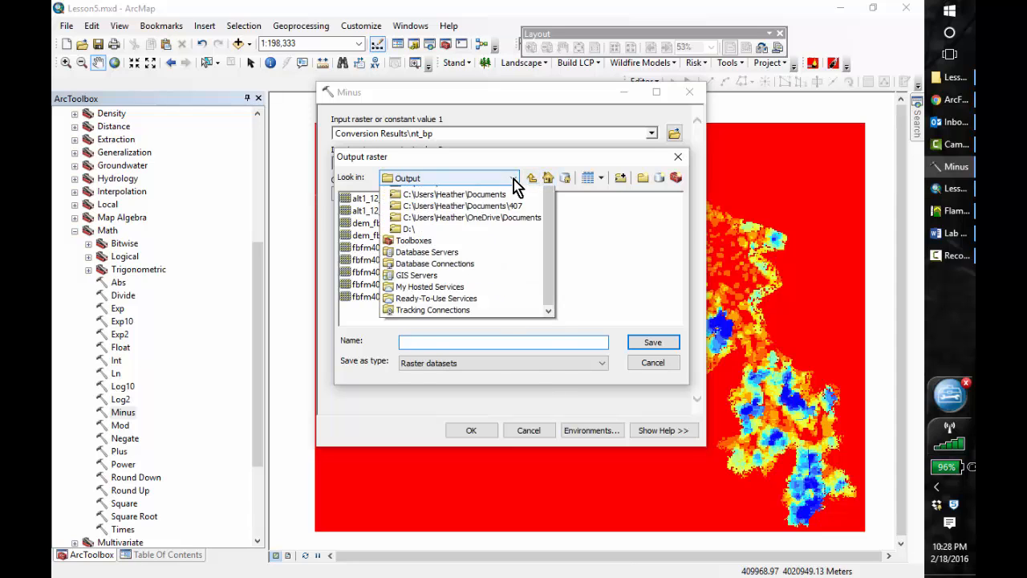
{"action": "left_click", "coordinate": [514, 180]}
{"action": "left_click", "coordinate": [510, 182]}
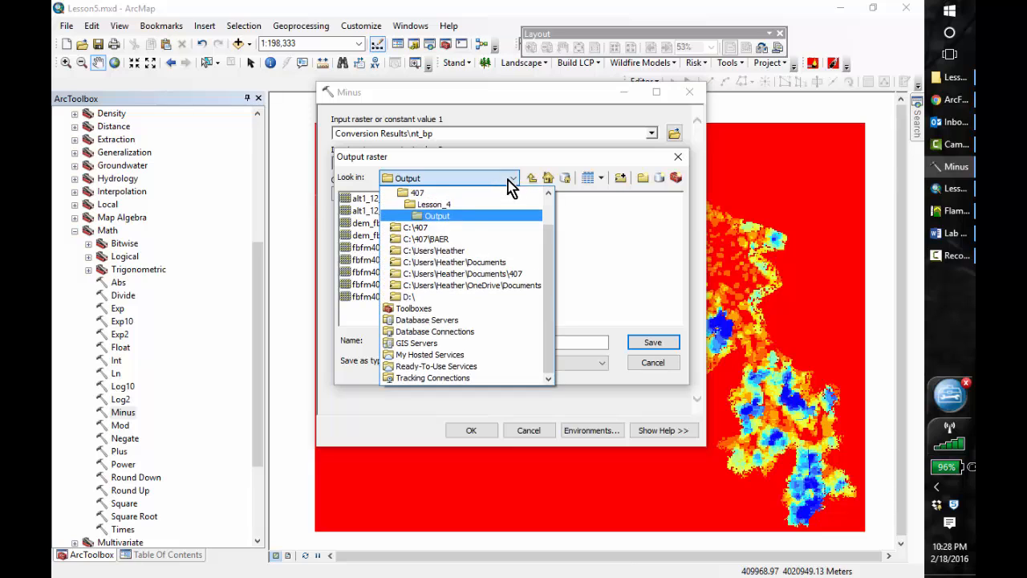
{"action": "left_click", "coordinate": [414, 194]}
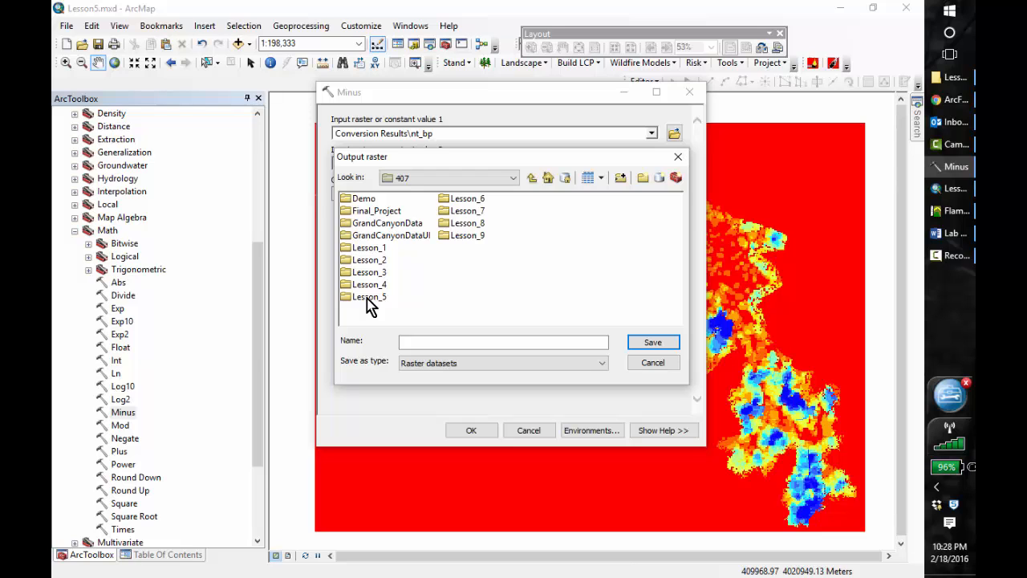
{"action": "double_click", "coordinate": [367, 299]}
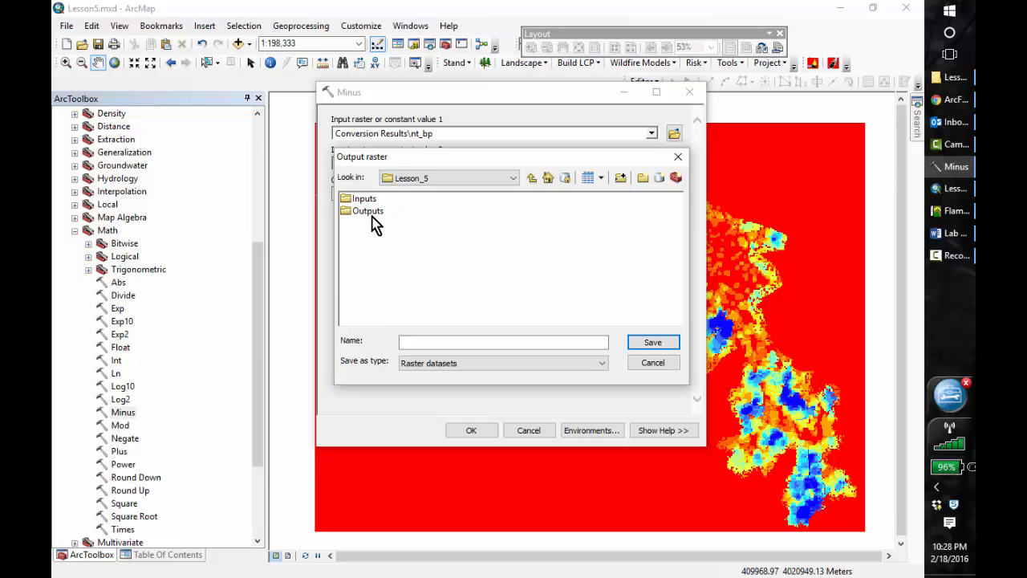
{"action": "left_click", "coordinate": [367, 212]}
{"action": "double_click", "coordinate": [366, 212]}
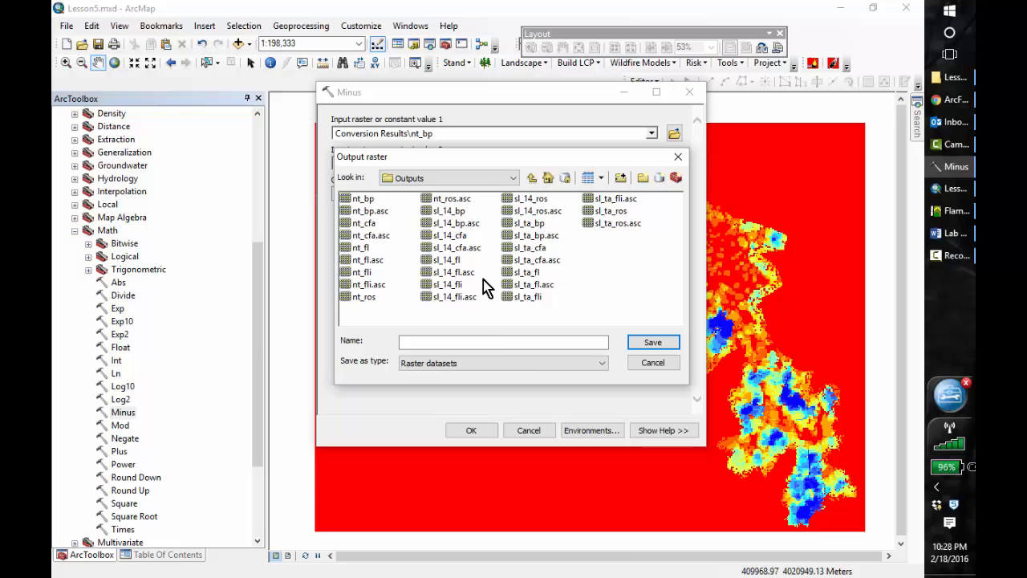
Name the output raster nt_sl_14_bp, run the Minus tool and bring up the table of contents.
{"action": "left_click", "coordinate": [472, 342]}
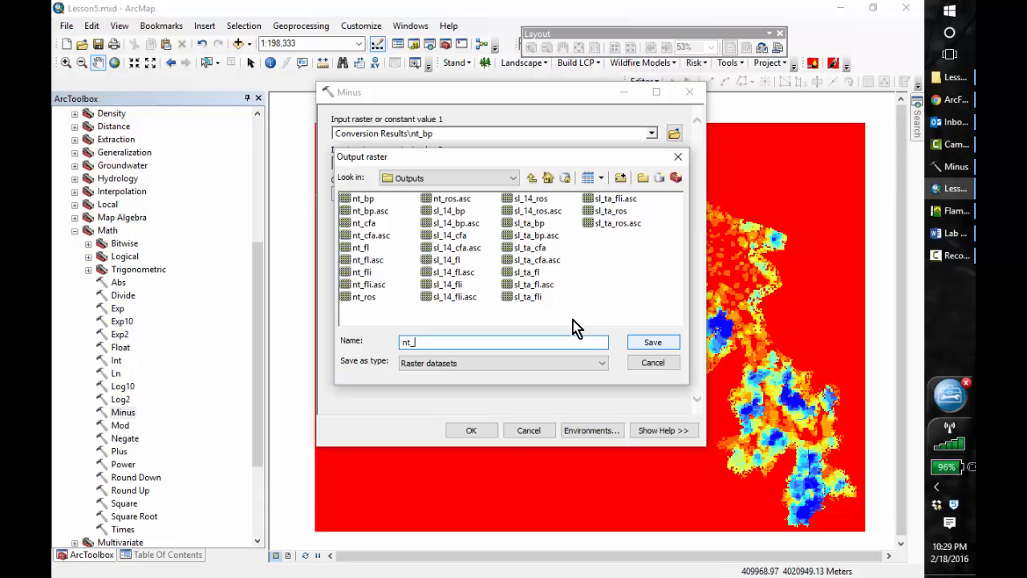
{"action": "type", "text": "sl_14_bp"}
{"action": "left_click", "coordinate": [655, 345]}
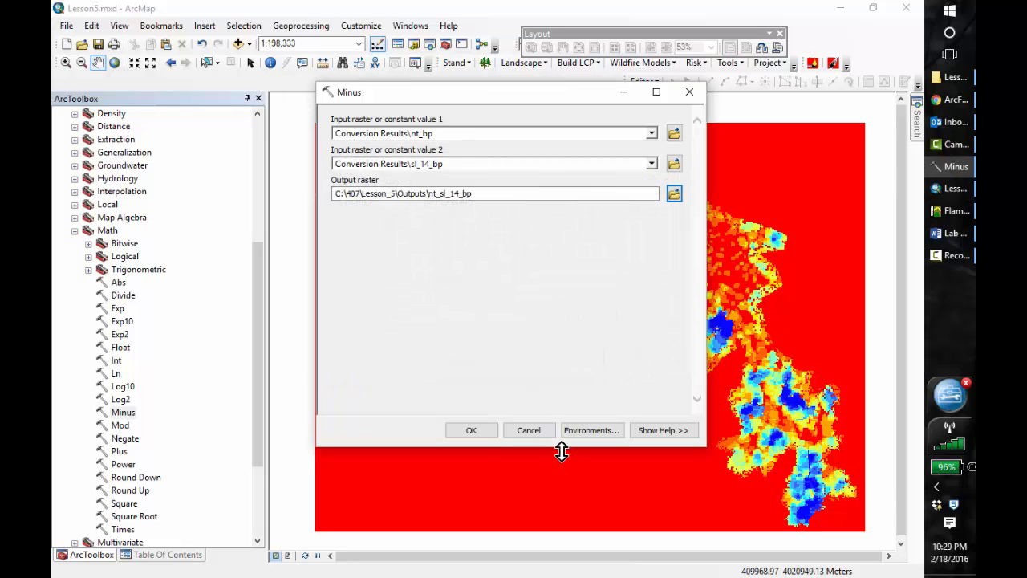
{"action": "left_click", "coordinate": [472, 430]}
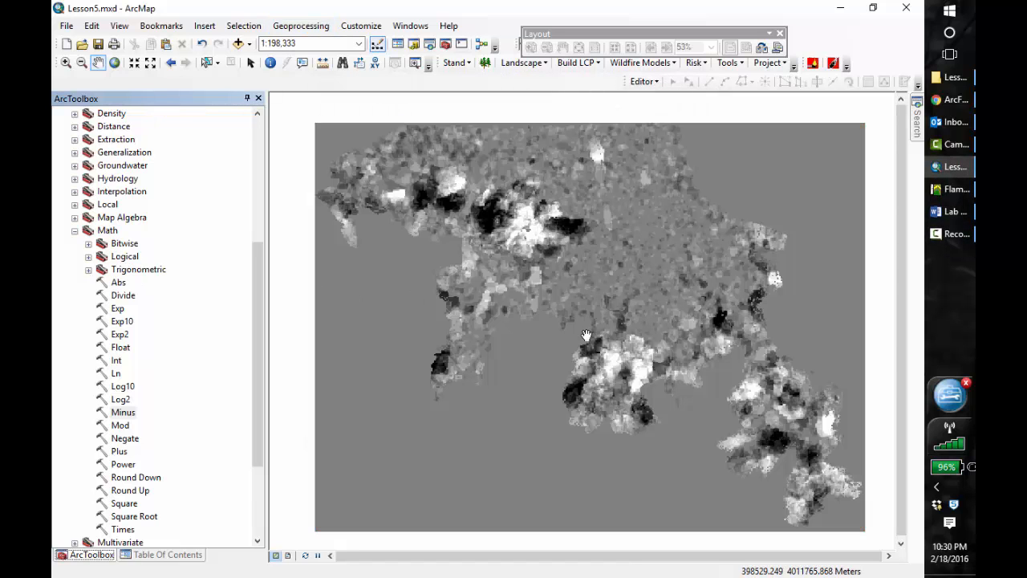
{"action": "left_click", "coordinate": [169, 555]}
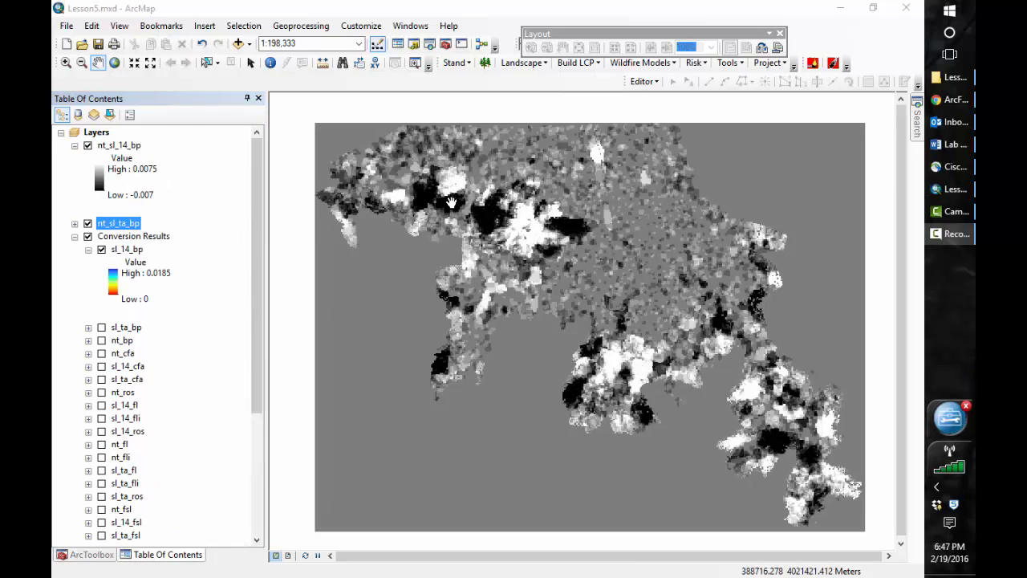
Review the change raster symbology and color ramp instructions in the ArcFuels help in Chrome, and return to ArcMap.
{"action": "left_click", "coordinate": [937, 104]}
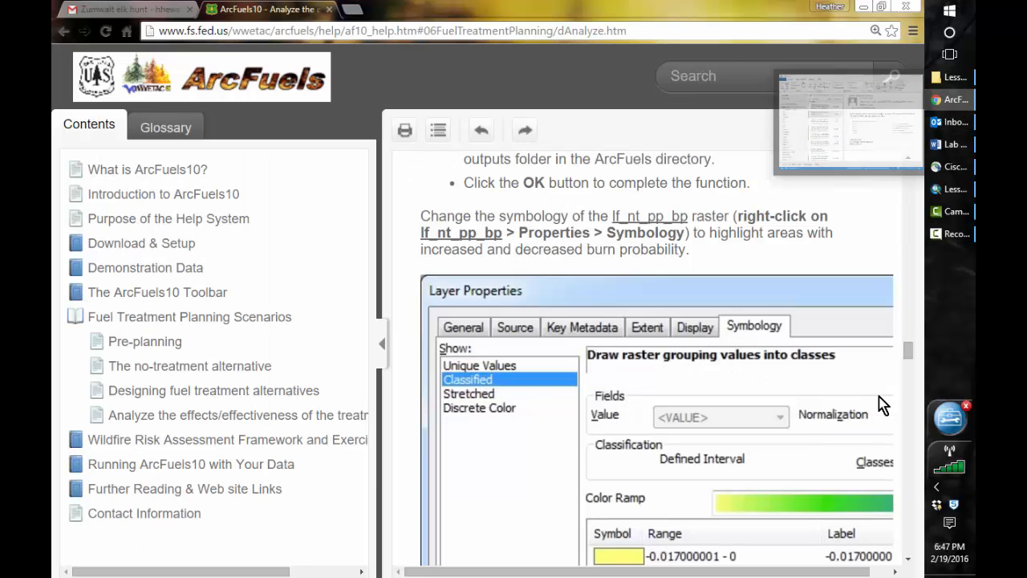
{"action": "left_click_drag", "start_coordinate": [909, 353], "coordinate": [901, 259]}
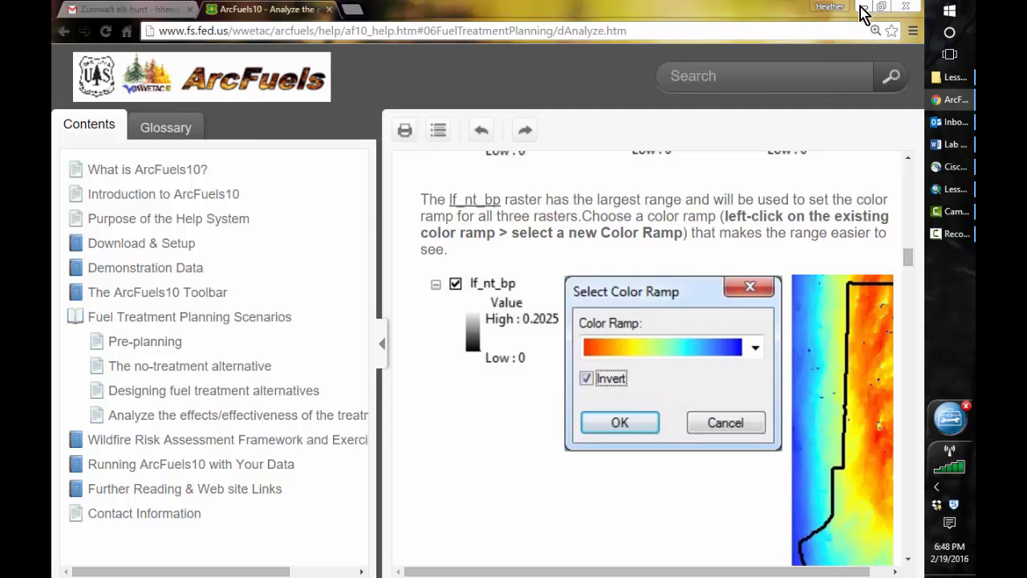
{"action": "left_click", "coordinate": [952, 189]}
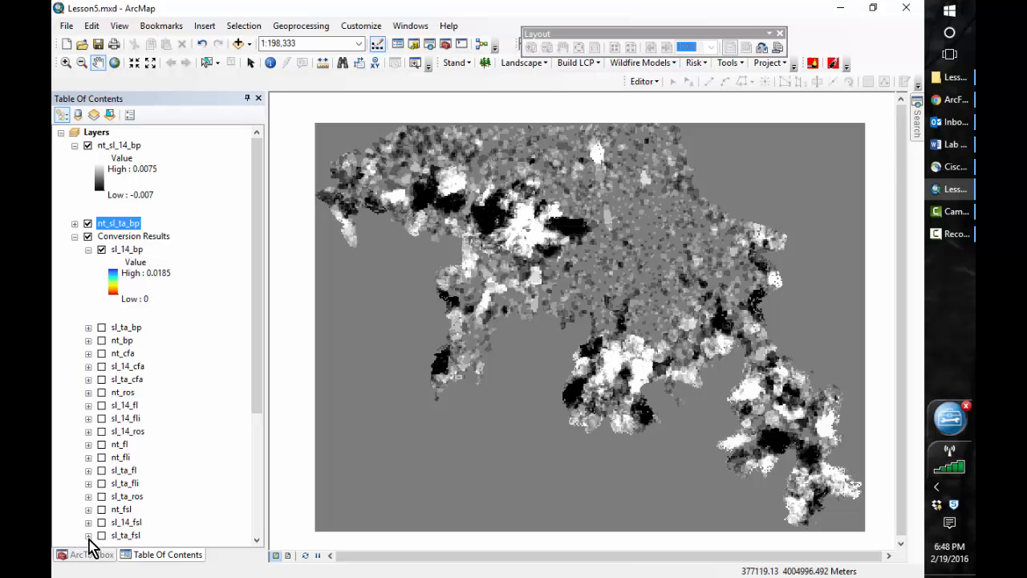
Set up the Minus tool with input 1 nt_bp, input 2 sl_ta_bp and output nt_sl_ta_bp in Outputs, and close it without running.
{"action": "left_click", "coordinate": [92, 553]}
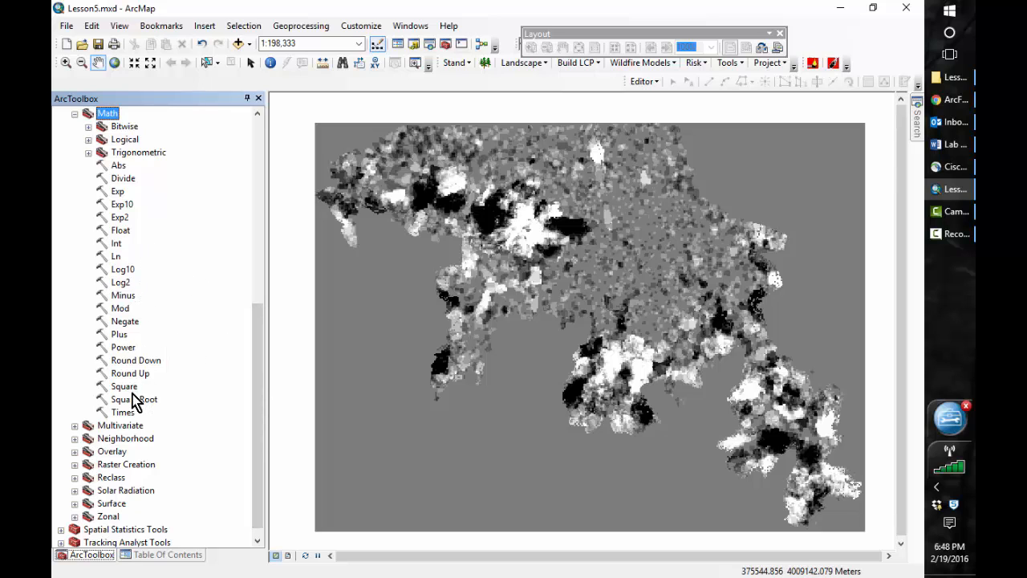
{"action": "double_click", "coordinate": [125, 296]}
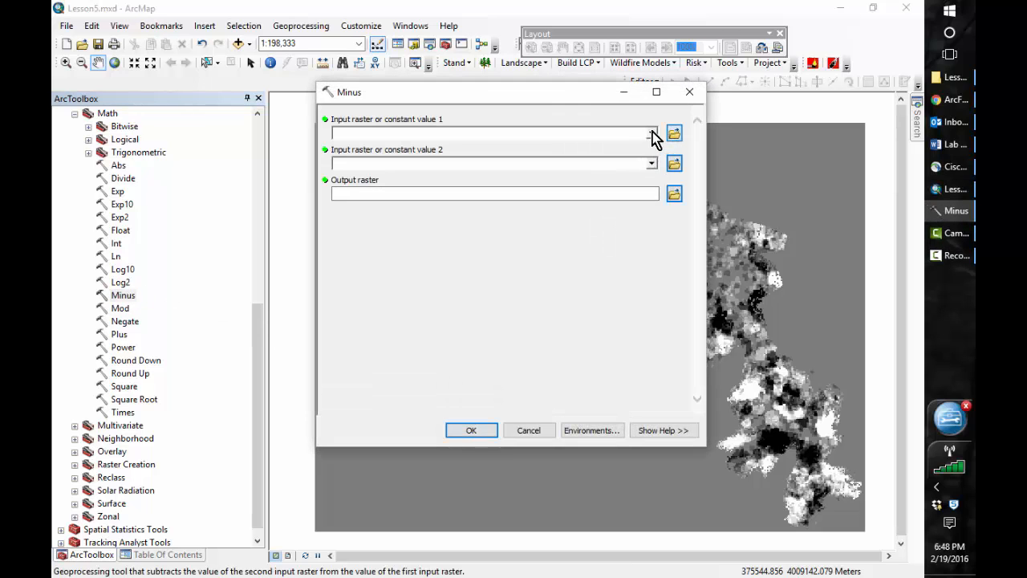
{"action": "left_click", "coordinate": [651, 134]}
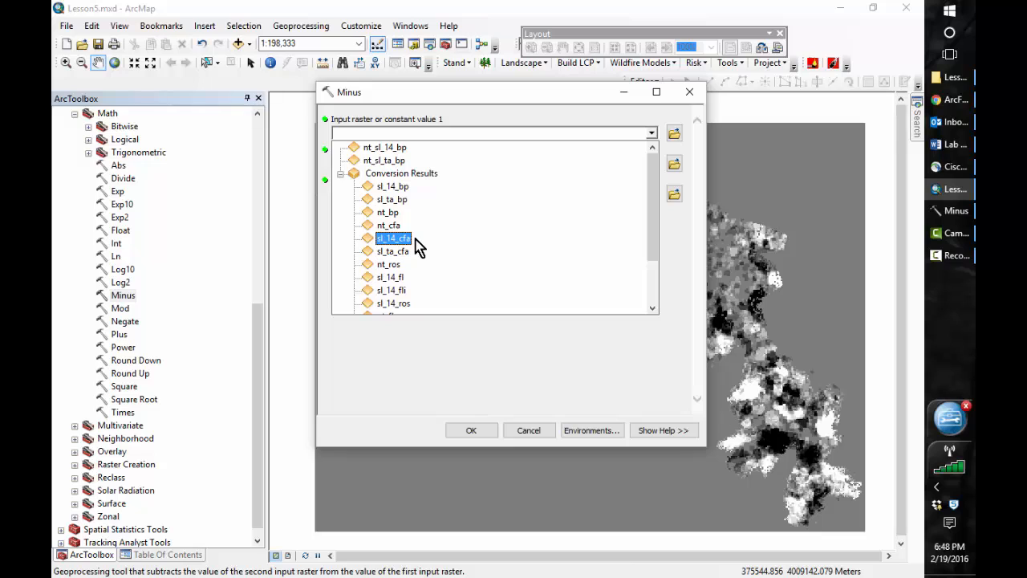
{"action": "left_click", "coordinate": [388, 212]}
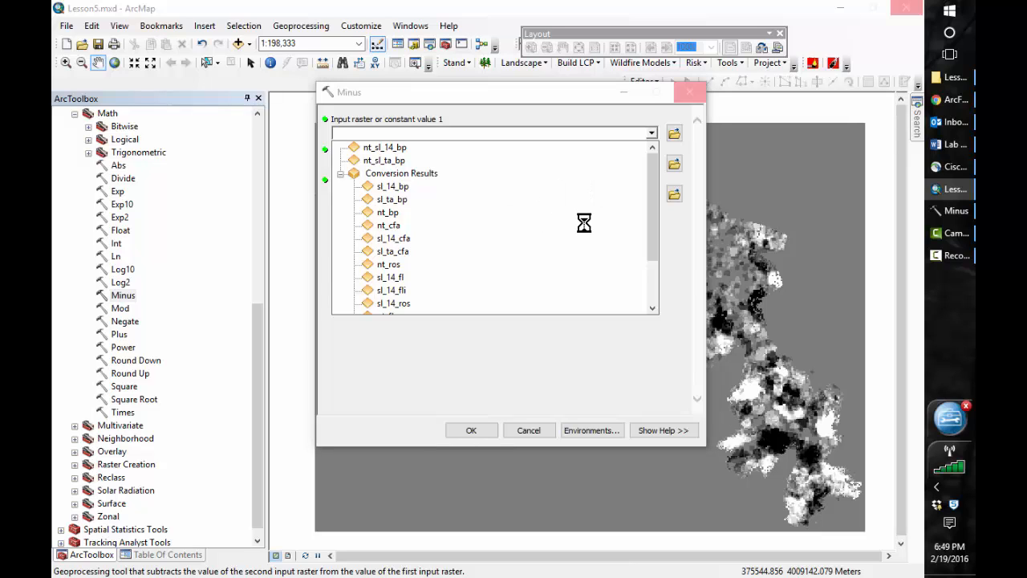
{"action": "left_click", "coordinate": [652, 164]}
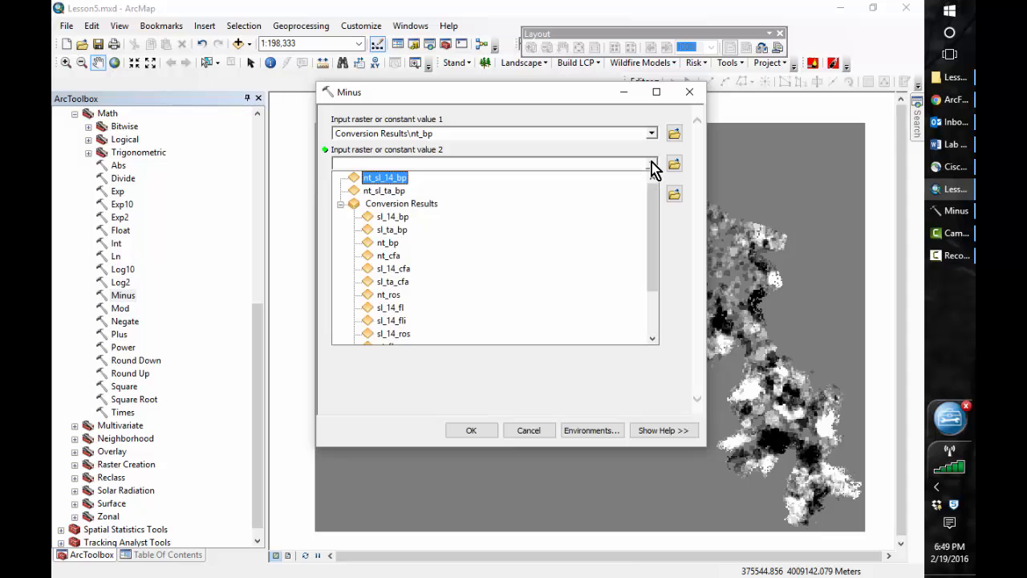
{"action": "left_click", "coordinate": [403, 232]}
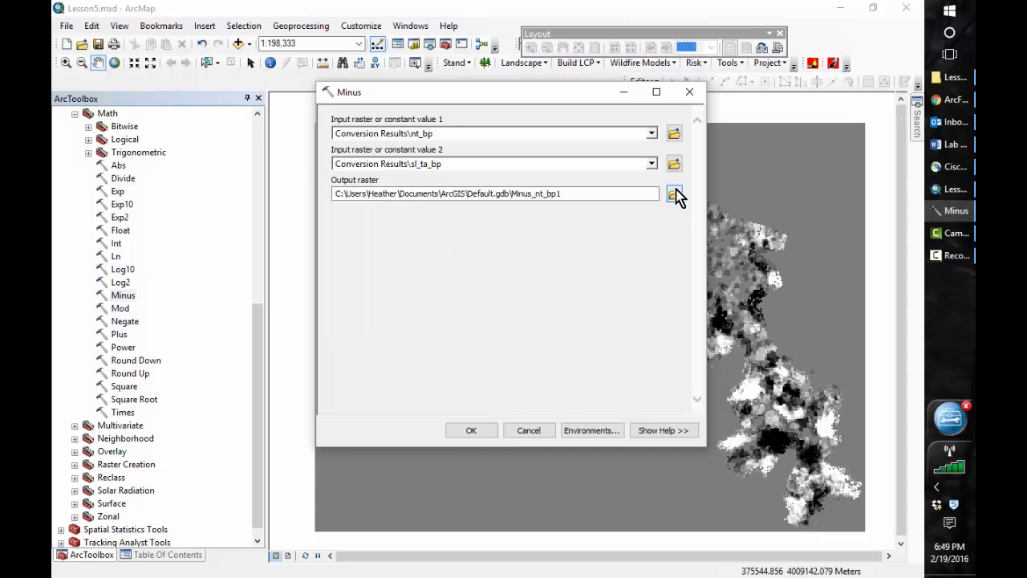
{"action": "left_click", "coordinate": [674, 195]}
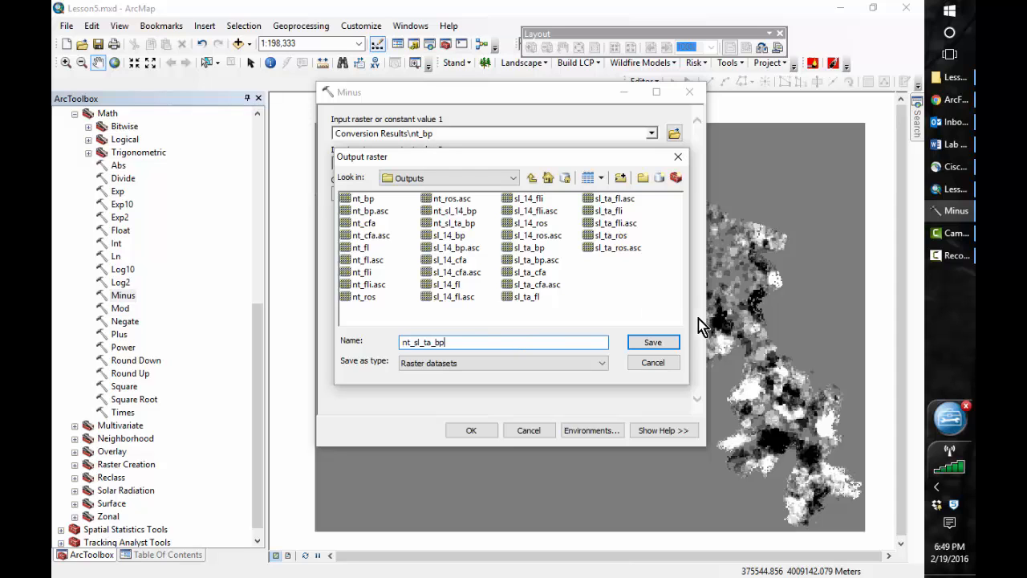
{"action": "left_click", "coordinate": [665, 345]}
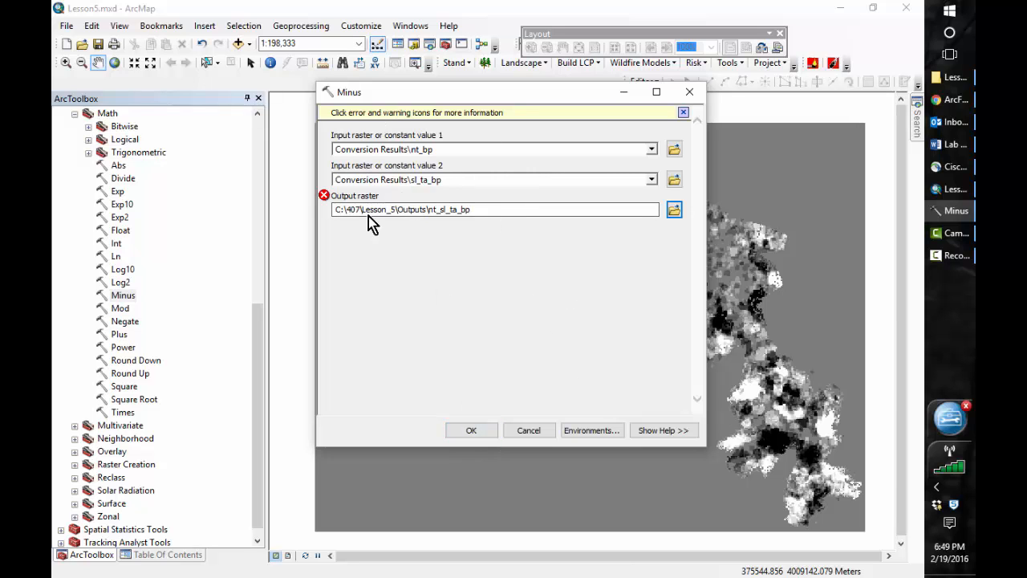
{"action": "left_click", "coordinate": [689, 92]}
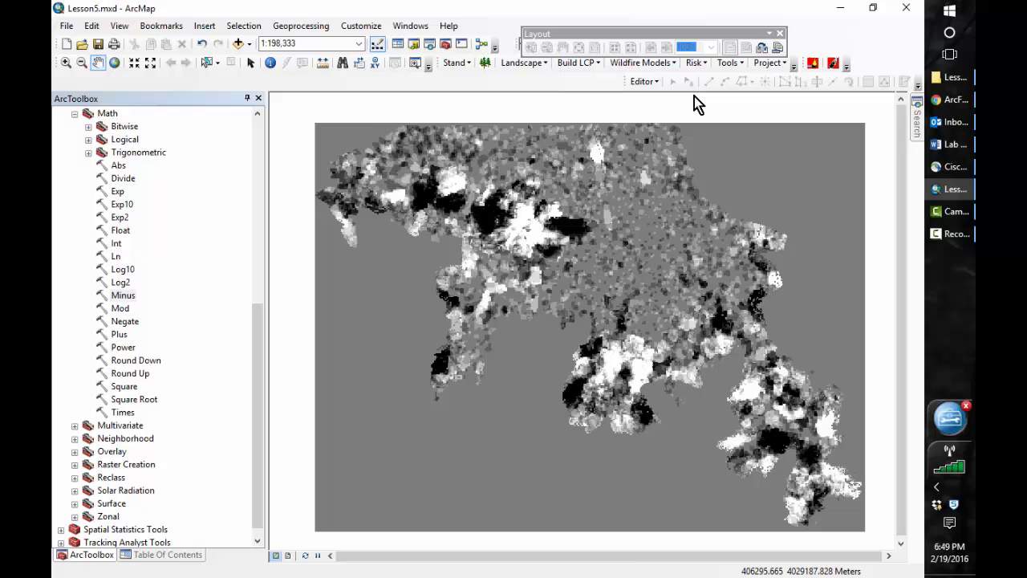
Expand the nt_sl_ta_bp legend in the table of contents and glance at the ArcFuels help in Chrome before returning to ArcMap.
{"action": "left_click", "coordinate": [170, 555]}
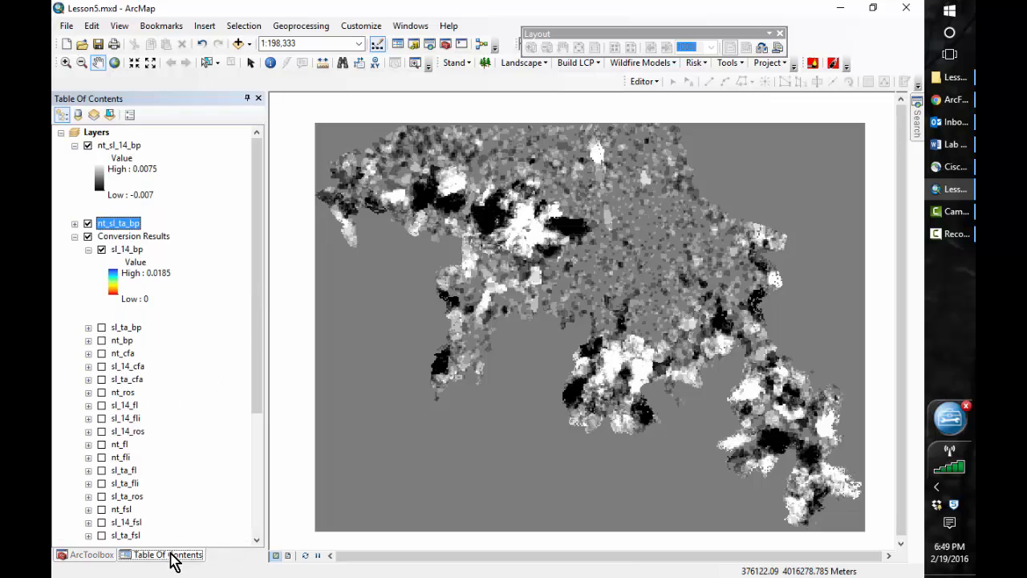
{"action": "left_click", "coordinate": [75, 224]}
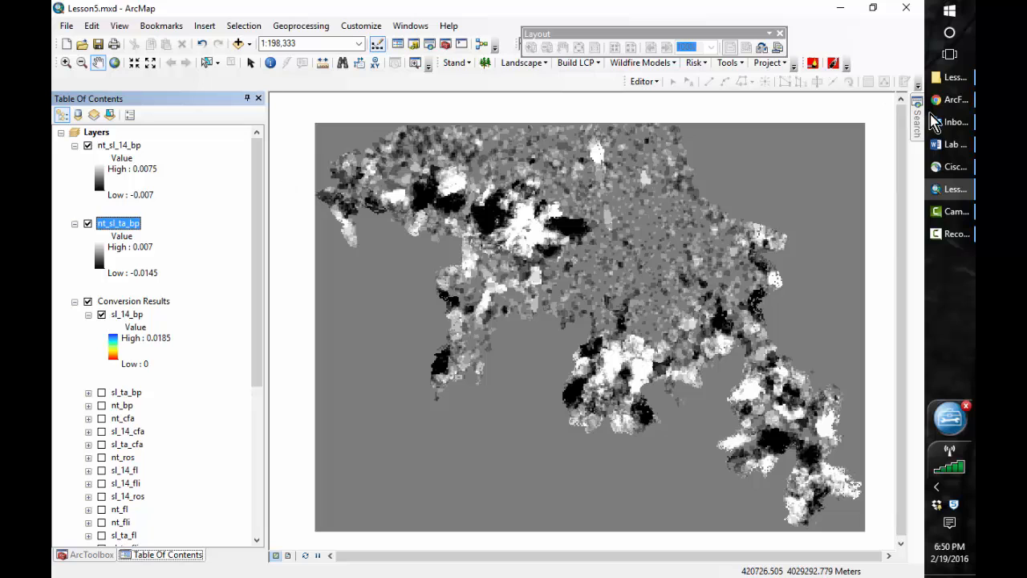
{"action": "left_click", "coordinate": [954, 101]}
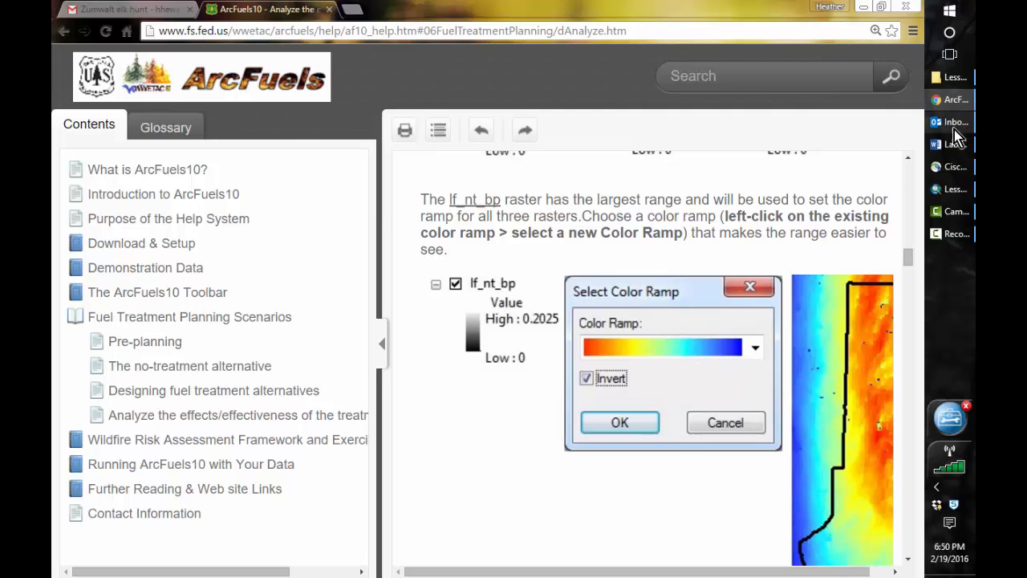
{"action": "left_click", "coordinate": [945, 191]}
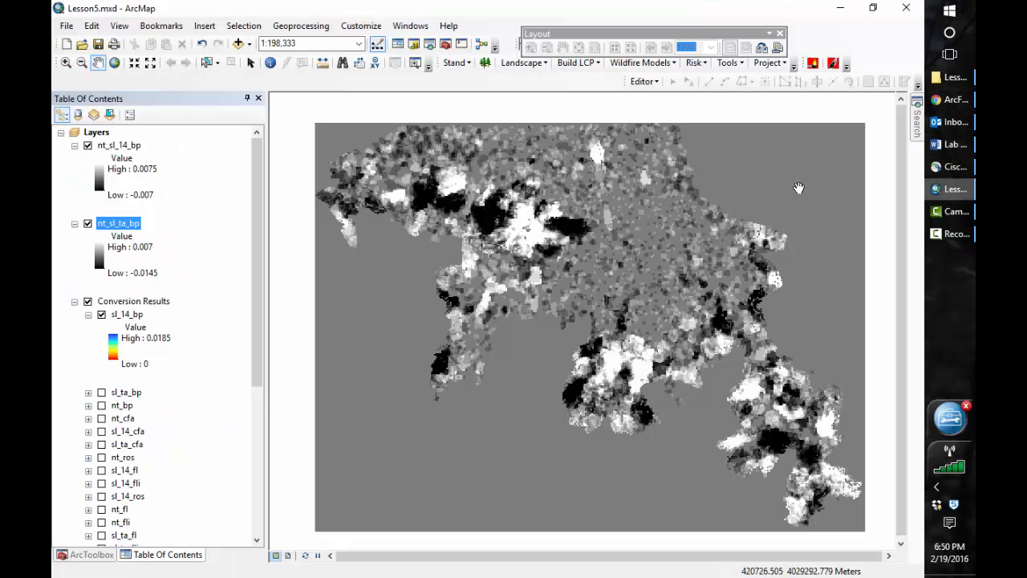
Apply the green-to-cyan-to-blue color ramp to the nt_sl_14_bp layer.
{"action": "left_click", "coordinate": [100, 185]}
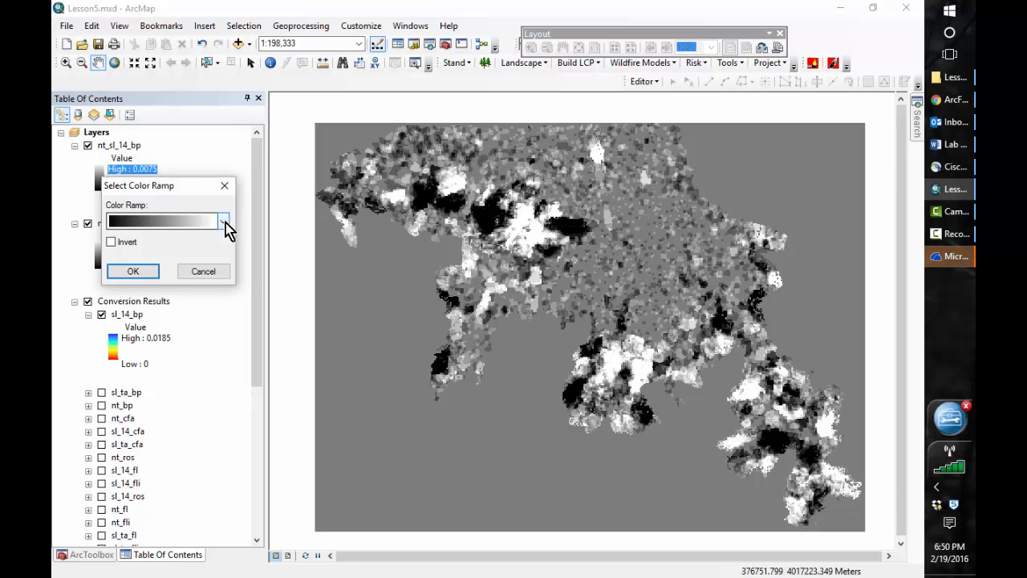
{"action": "left_click", "coordinate": [223, 221]}
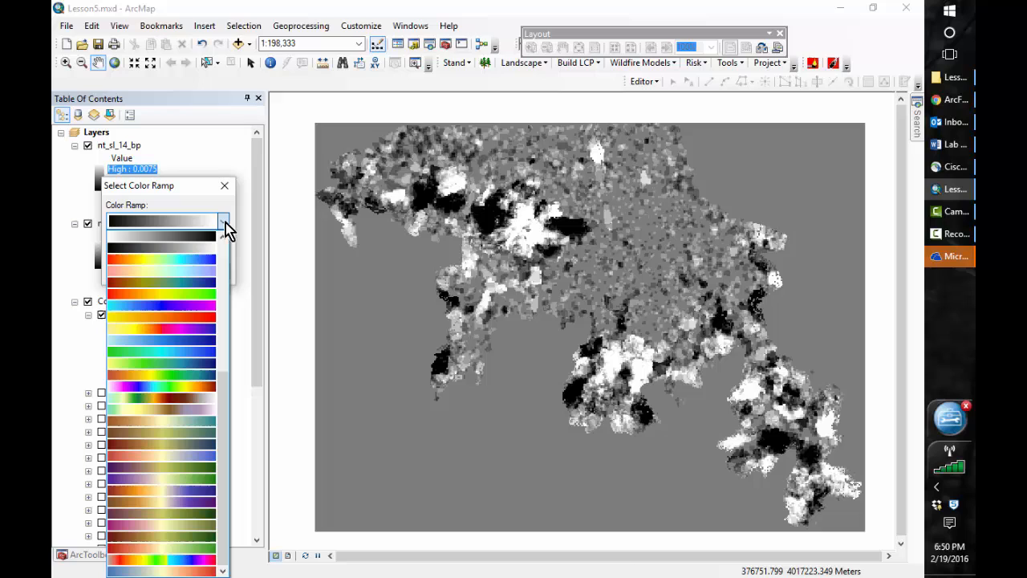
{"action": "left_click", "coordinate": [186, 351]}
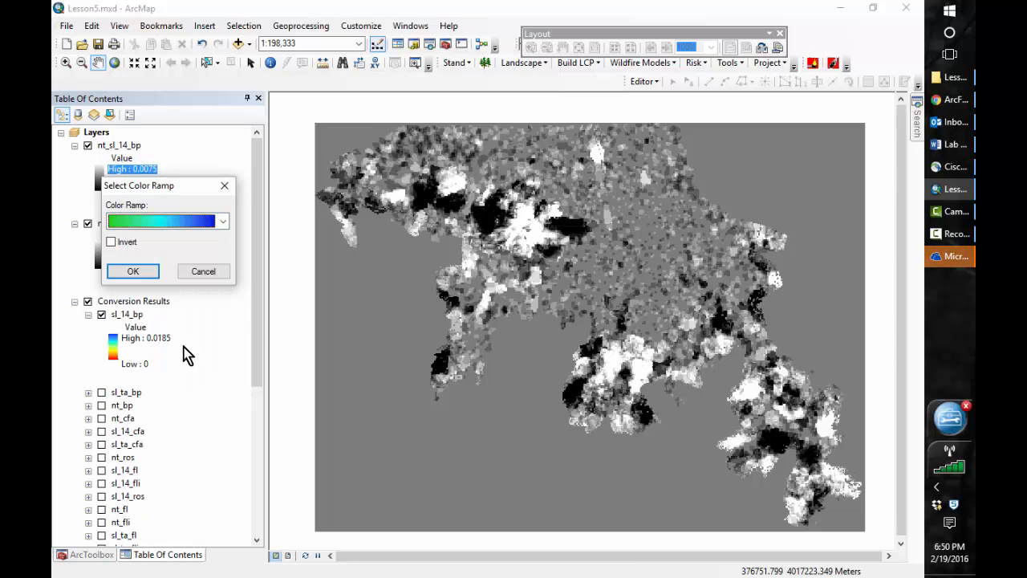
{"action": "left_click", "coordinate": [134, 271]}
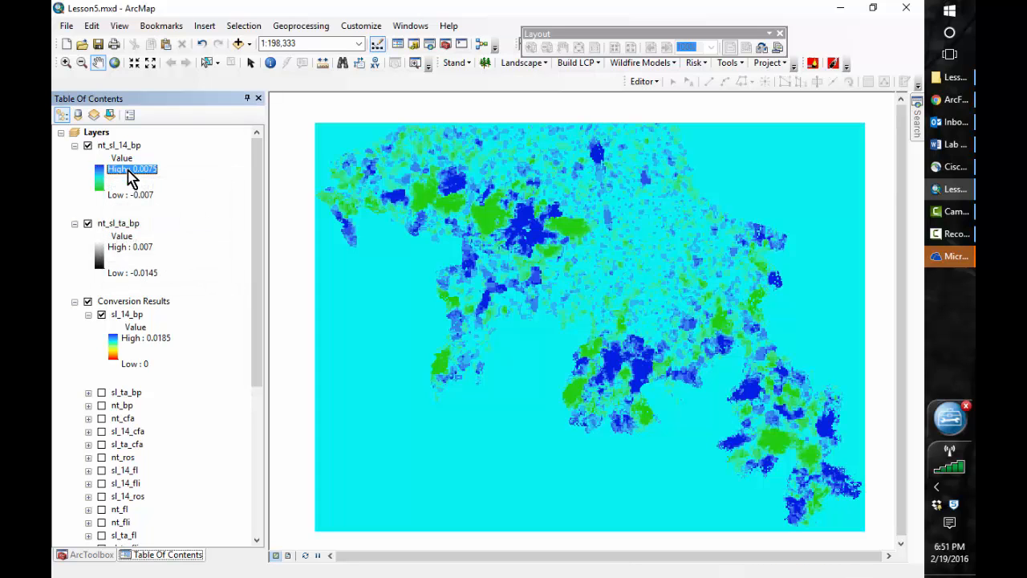
Import the symbology of nt_sl_14_bp into the nt_sl_ta_bp layer and toggle nt_sl_14_bp to check the layer beneath.
{"action": "right_click", "coordinate": [112, 228]}
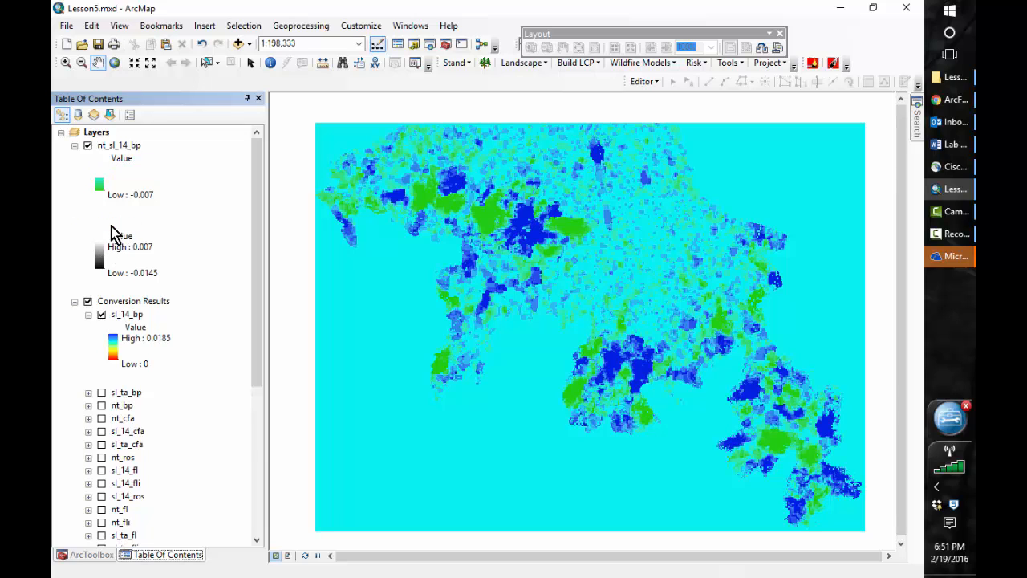
{"action": "left_click", "coordinate": [172, 446]}
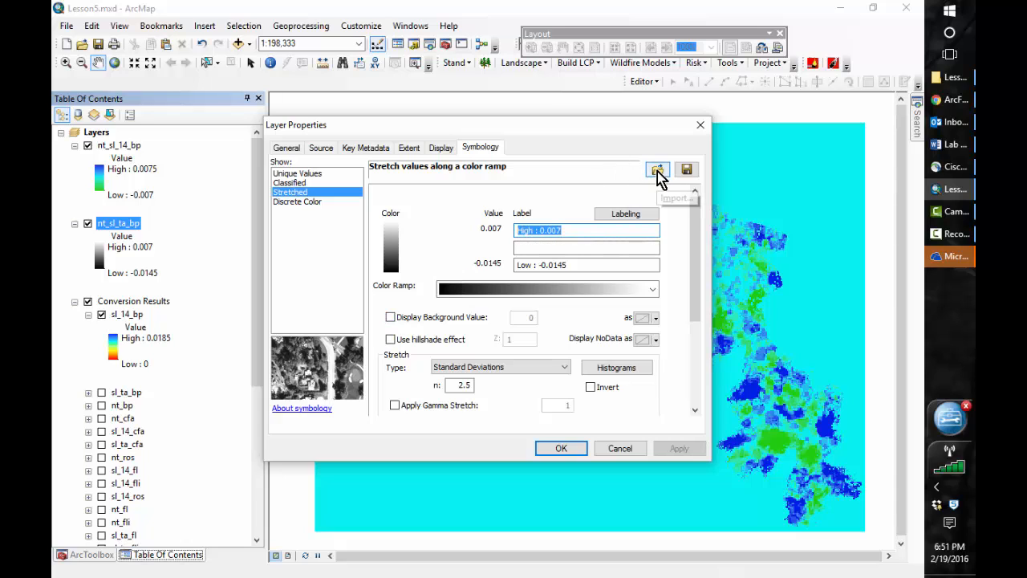
{"action": "left_click", "coordinate": [657, 171]}
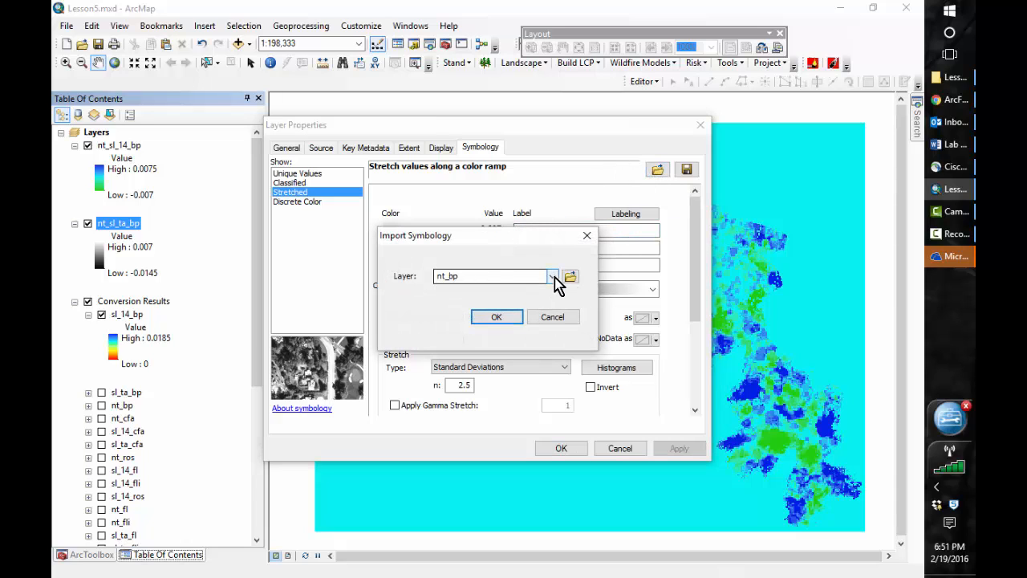
{"action": "left_click", "coordinate": [551, 276]}
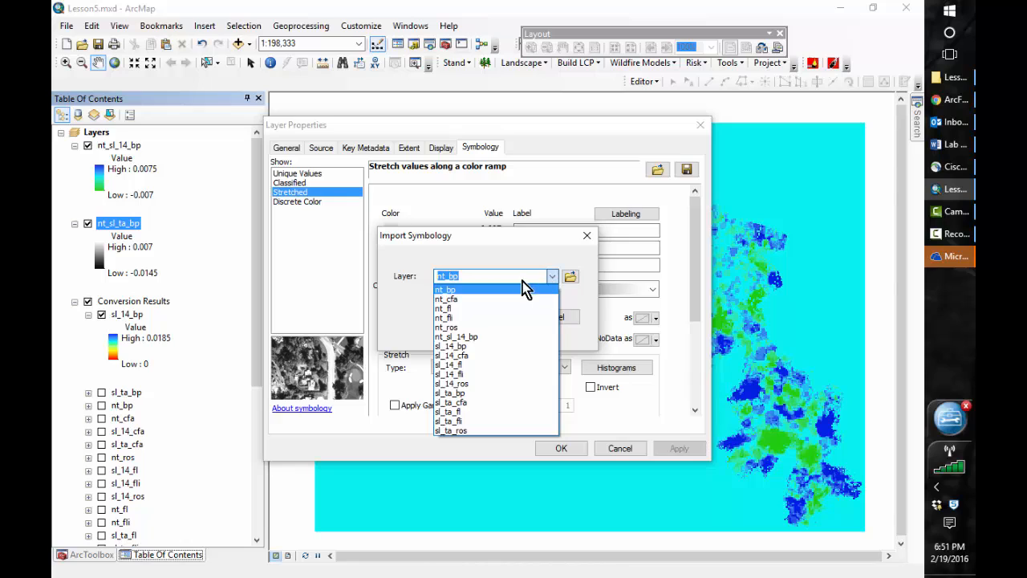
{"action": "left_click", "coordinate": [475, 337]}
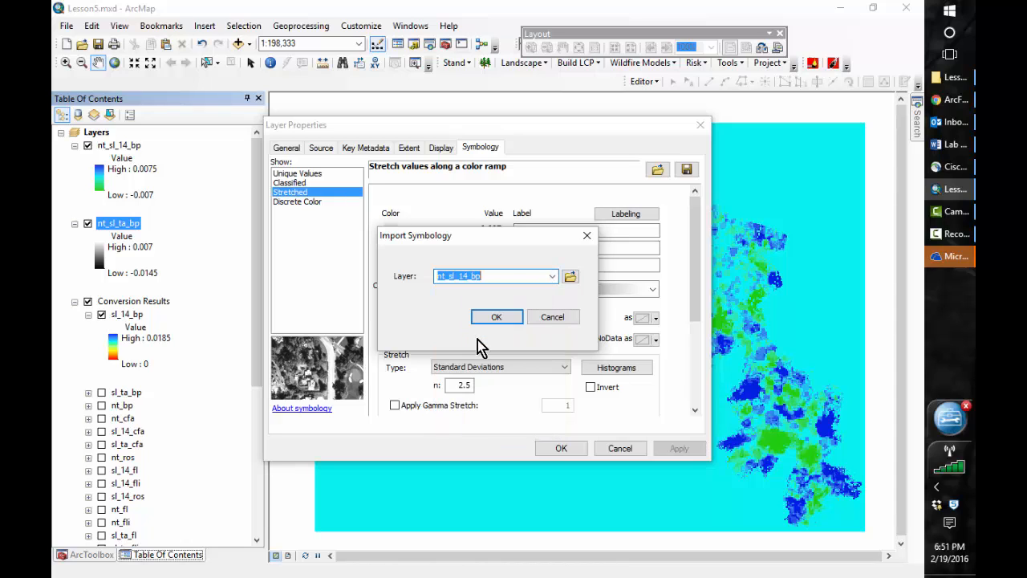
{"action": "left_click", "coordinate": [503, 320]}
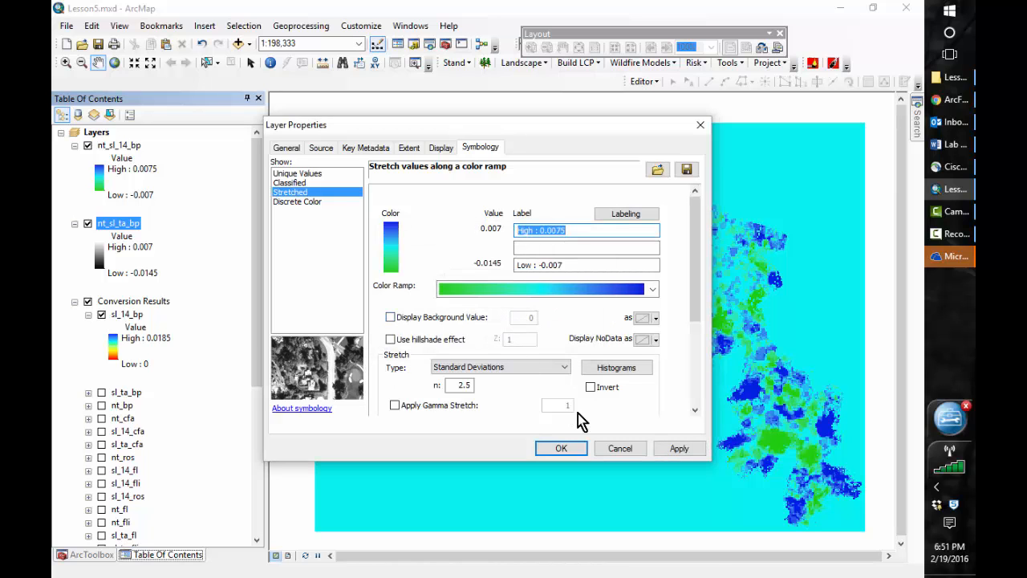
{"action": "left_click", "coordinate": [560, 449]}
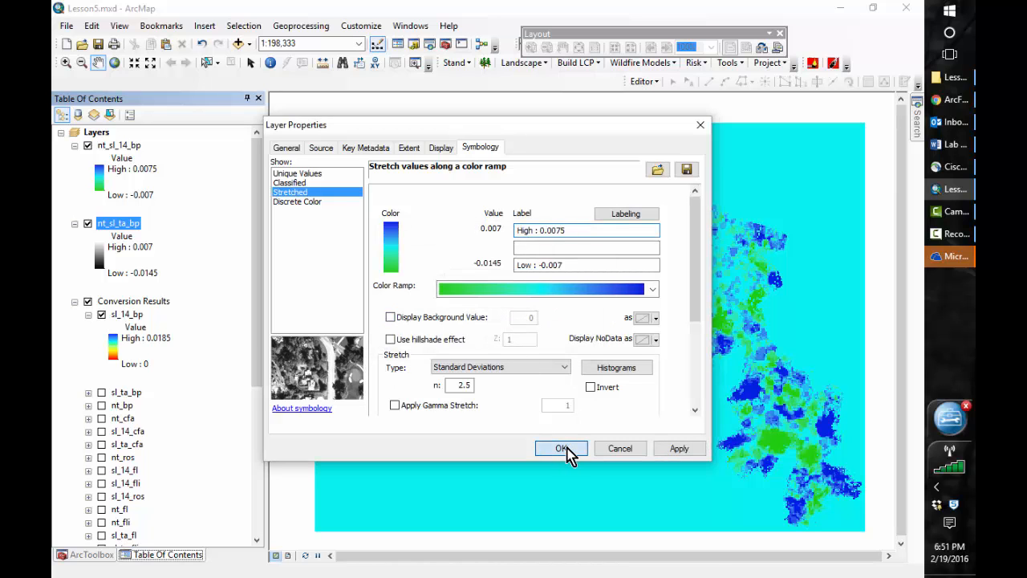
{"action": "left_click", "coordinate": [88, 146]}
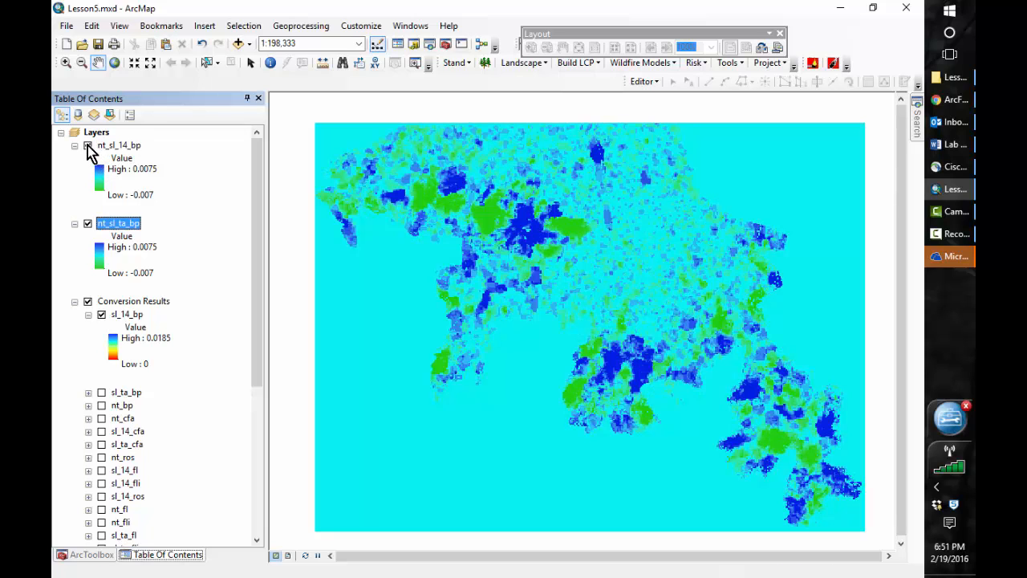
{"action": "left_click", "coordinate": [88, 146]}
Add the SlopesRx_completed feature class from the FireHistory dataset to the map.
{"action": "left_click", "coordinate": [238, 46]}
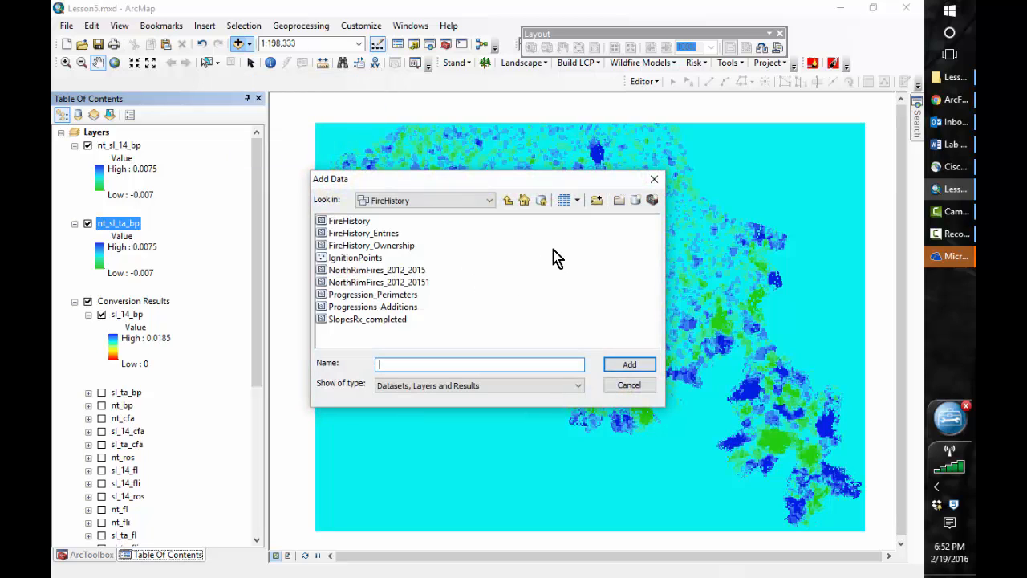
{"action": "left_click", "coordinate": [377, 320]}
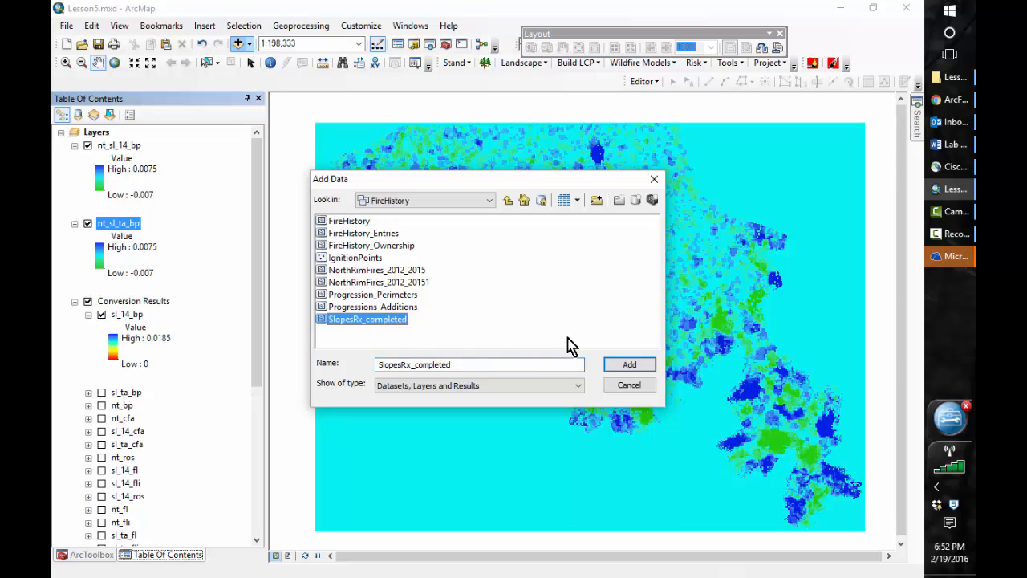
{"action": "left_click", "coordinate": [632, 367]}
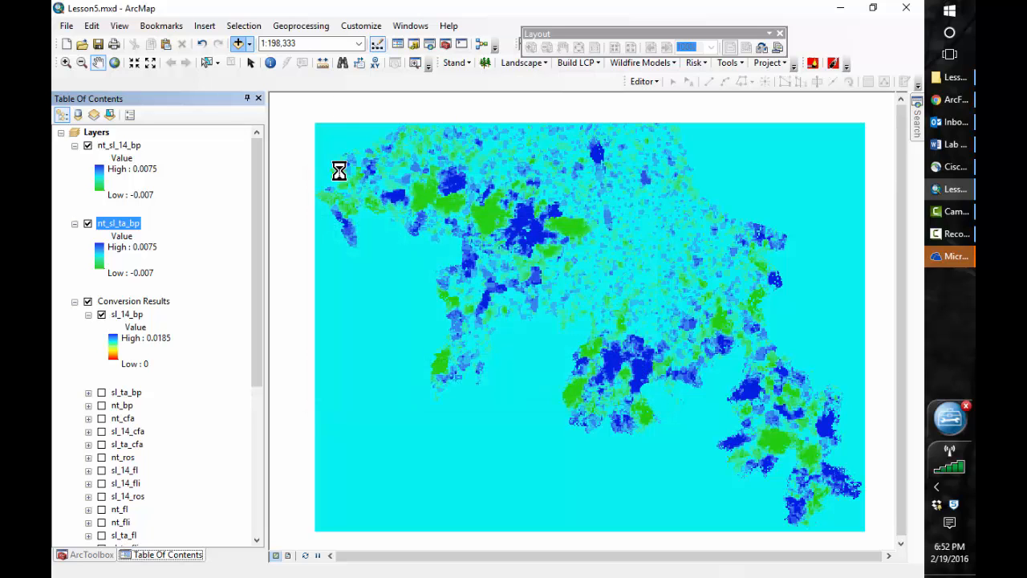
Add the Target_Areas_2015 feature class from Slopes_Rx_2015_Planning.gdb in the GrandCanyonData folder.
{"action": "left_click", "coordinate": [240, 45]}
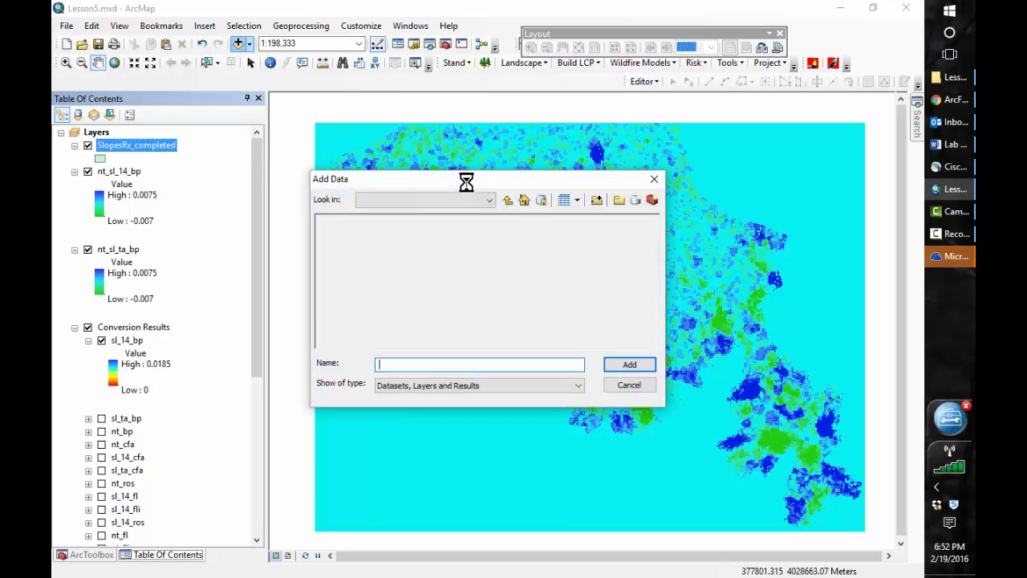
{"action": "left_click", "coordinate": [508, 201]}
{"action": "left_click", "coordinate": [508, 201]}
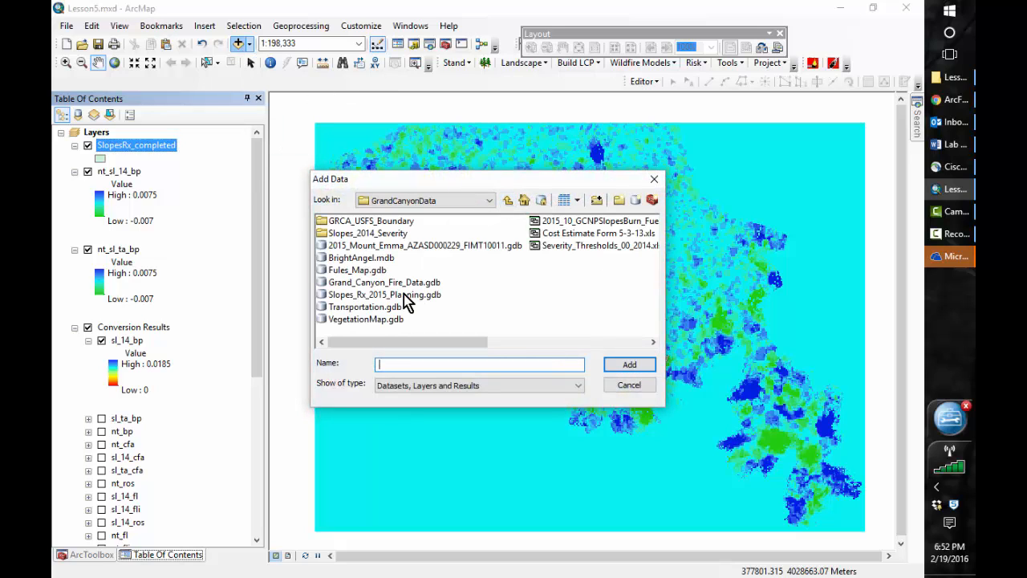
{"action": "double_click", "coordinate": [385, 295]}
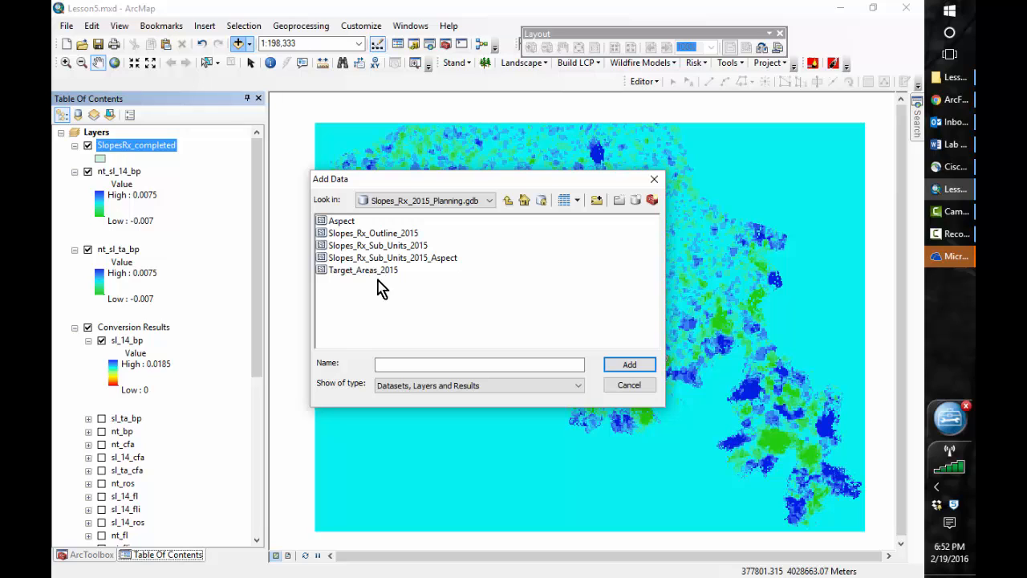
{"action": "left_click", "coordinate": [371, 273]}
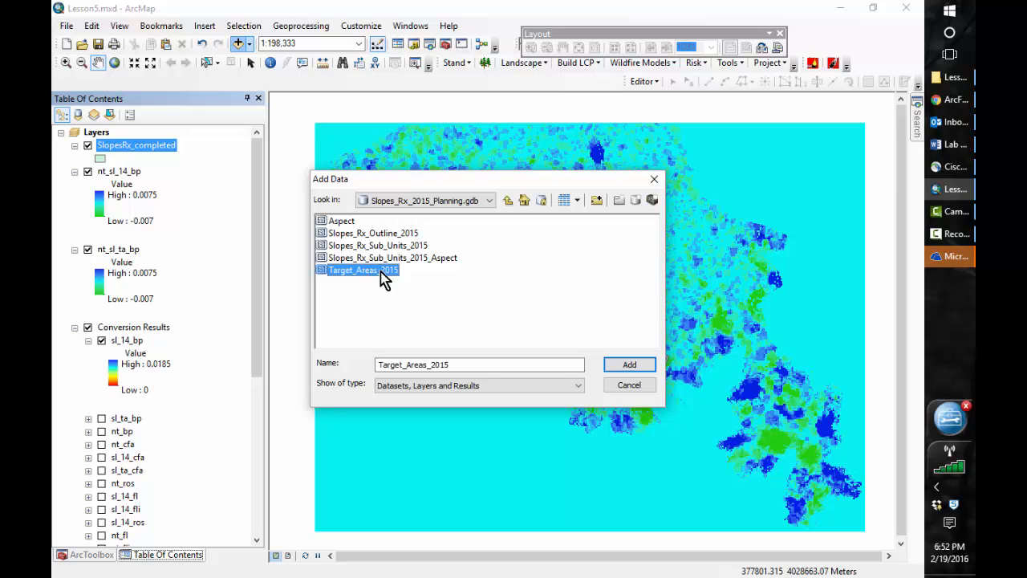
{"action": "left_click", "coordinate": [631, 366]}
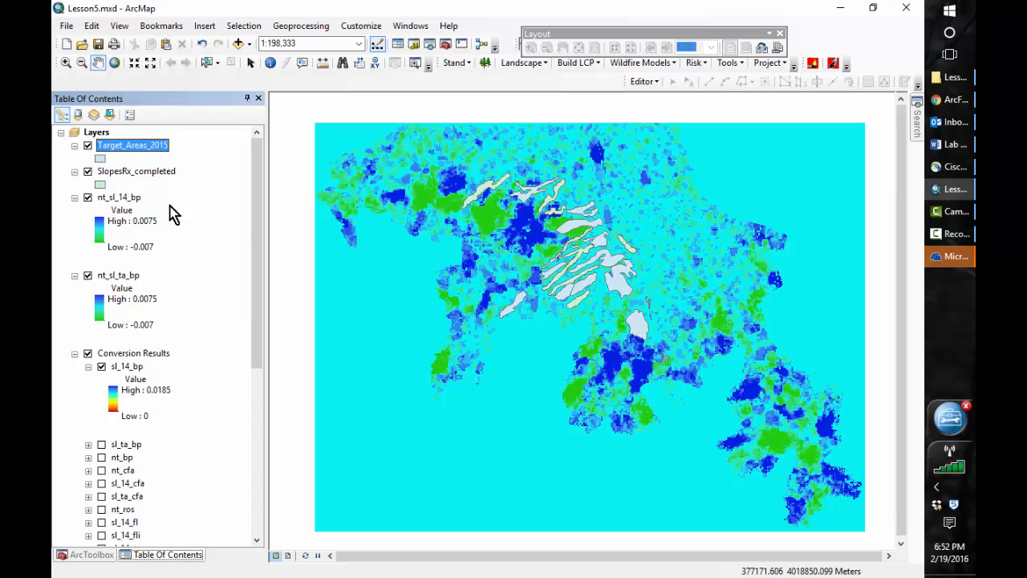
Symbolize SlopesRx_completed as Hollow with a magenta outline of width 2.
{"action": "double_click", "coordinate": [100, 184]}
{"action": "left_click", "coordinate": [463, 272]}
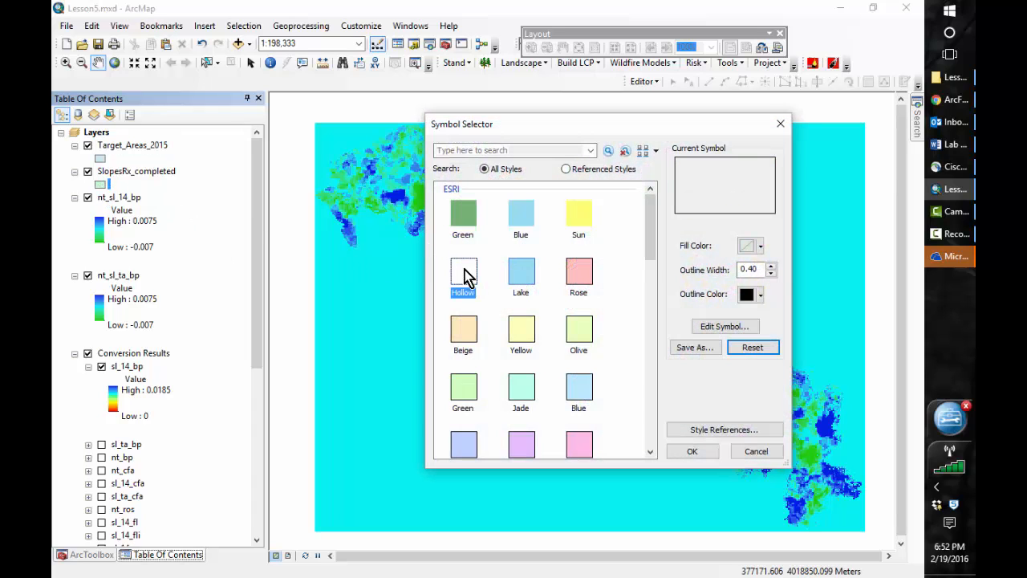
{"action": "left_click", "coordinate": [770, 266]}
{"action": "left_click", "coordinate": [762, 294]}
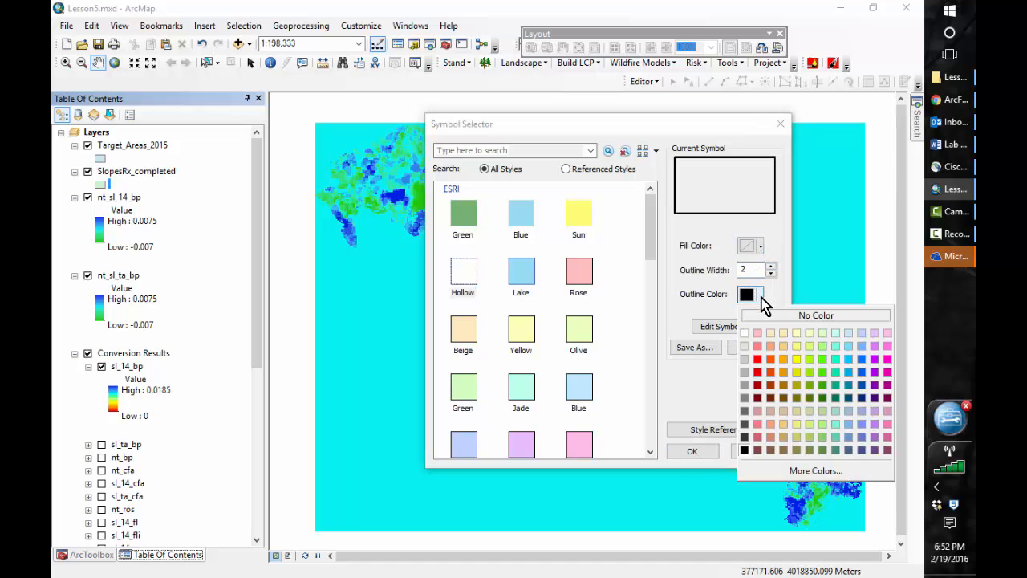
{"action": "left_click", "coordinate": [888, 374]}
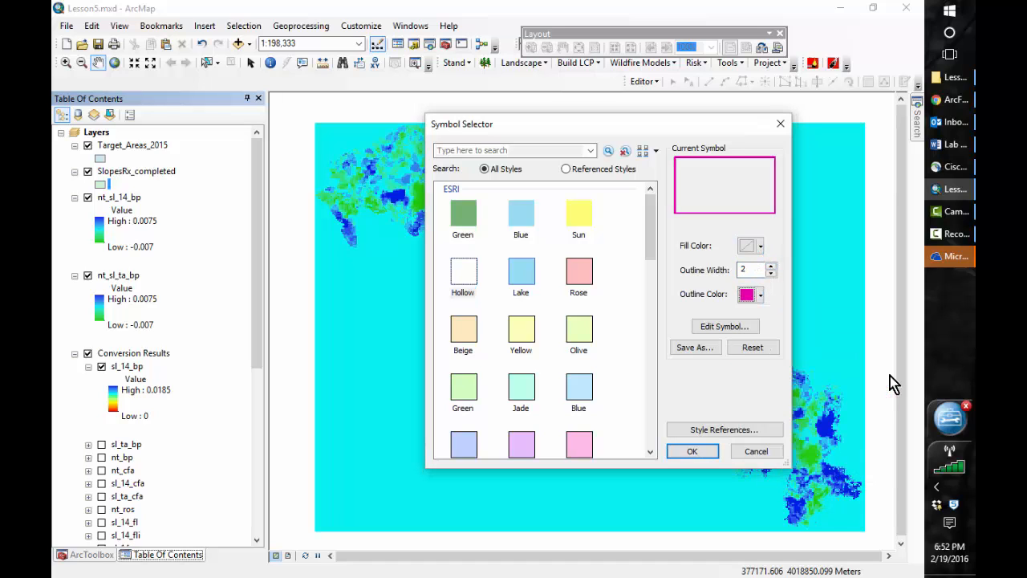
{"action": "left_click", "coordinate": [692, 452]}
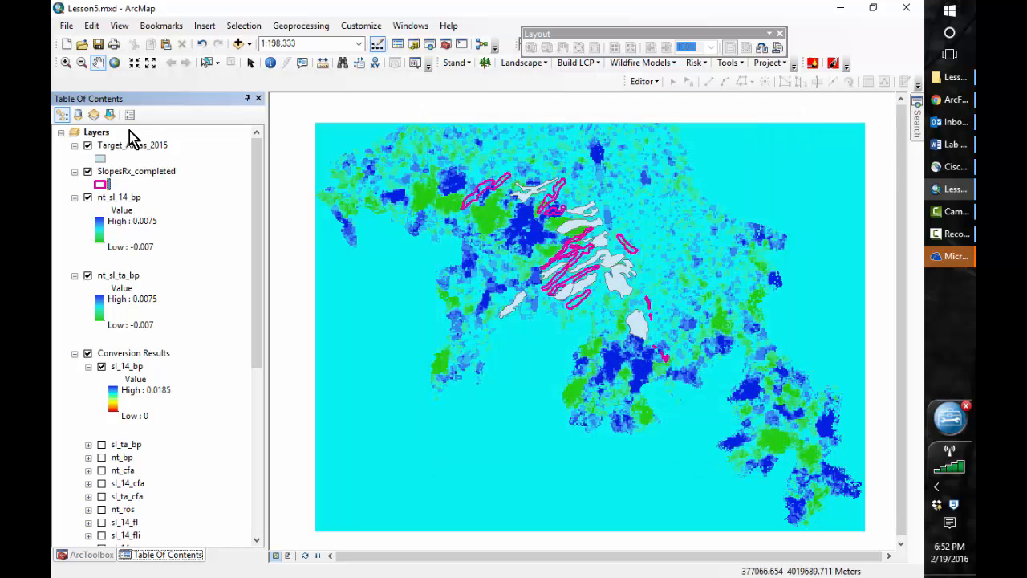
Symbolize Target_Areas_2015 as Hollow with a red outline of width 2.
{"action": "left_click", "coordinate": [100, 159]}
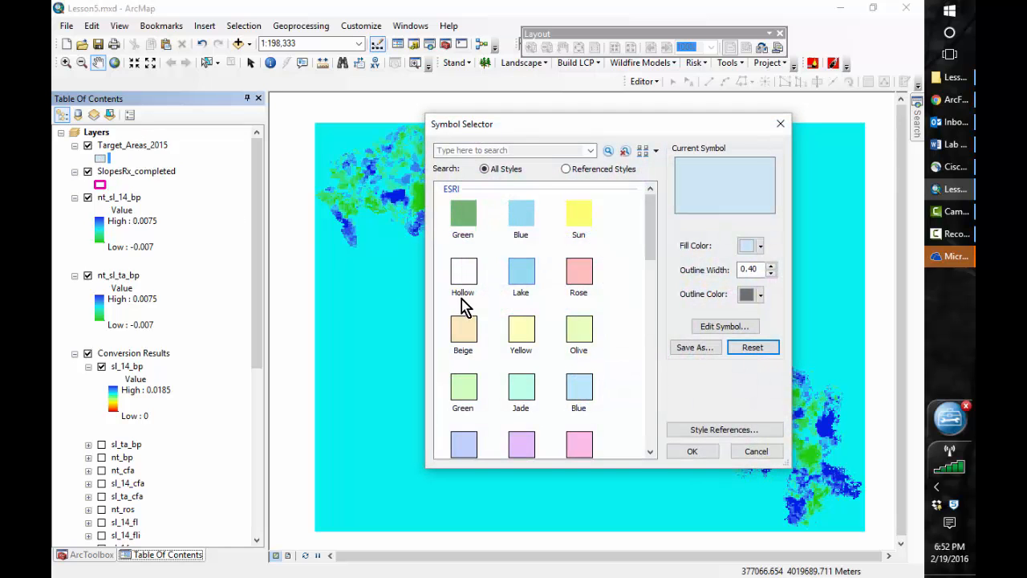
{"action": "left_click", "coordinate": [463, 279]}
{"action": "left_click", "coordinate": [770, 265]}
{"action": "left_click", "coordinate": [770, 265]}
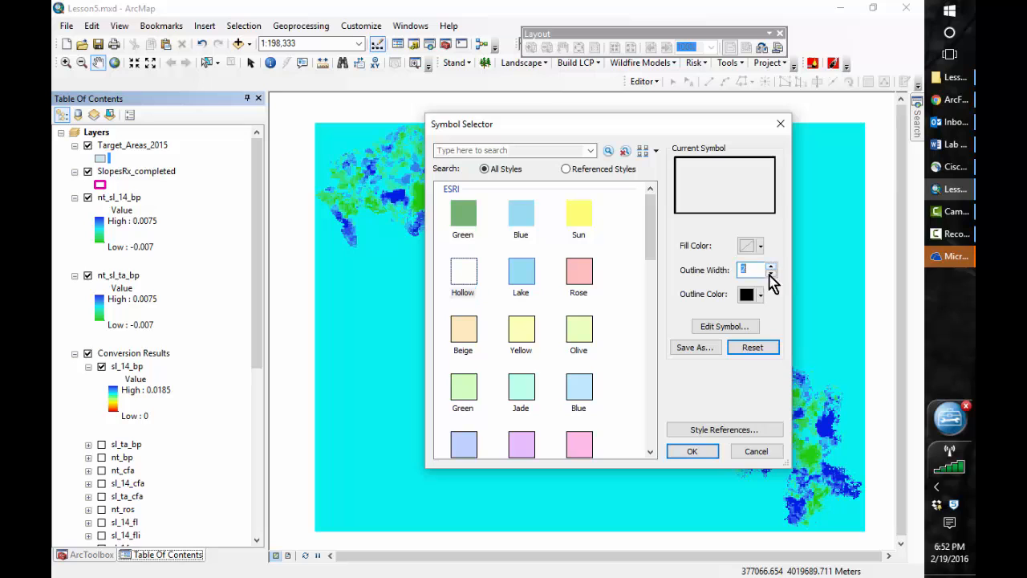
{"action": "left_click", "coordinate": [760, 295]}
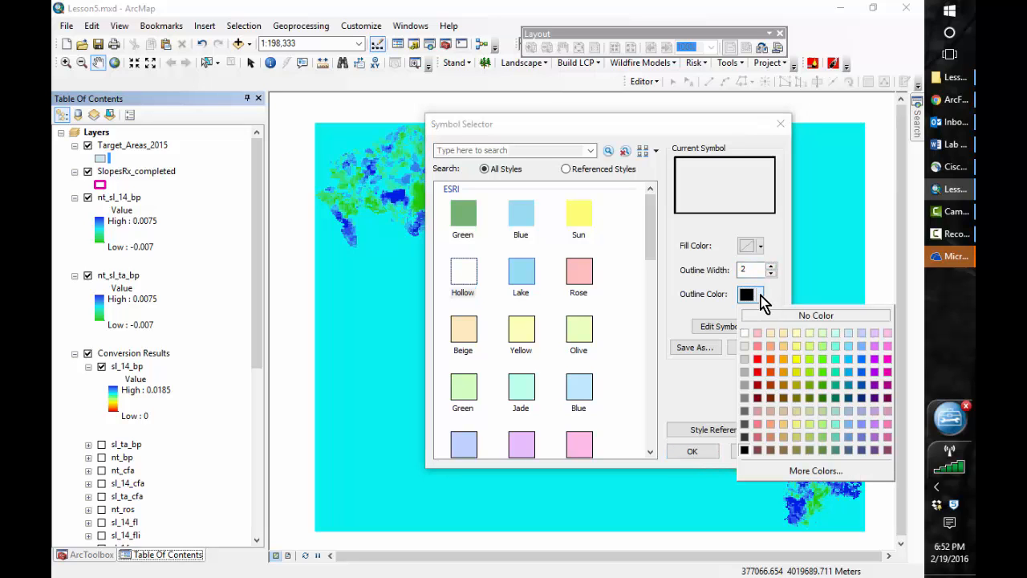
{"action": "left_click", "coordinate": [759, 372]}
{"action": "left_click", "coordinate": [692, 451]}
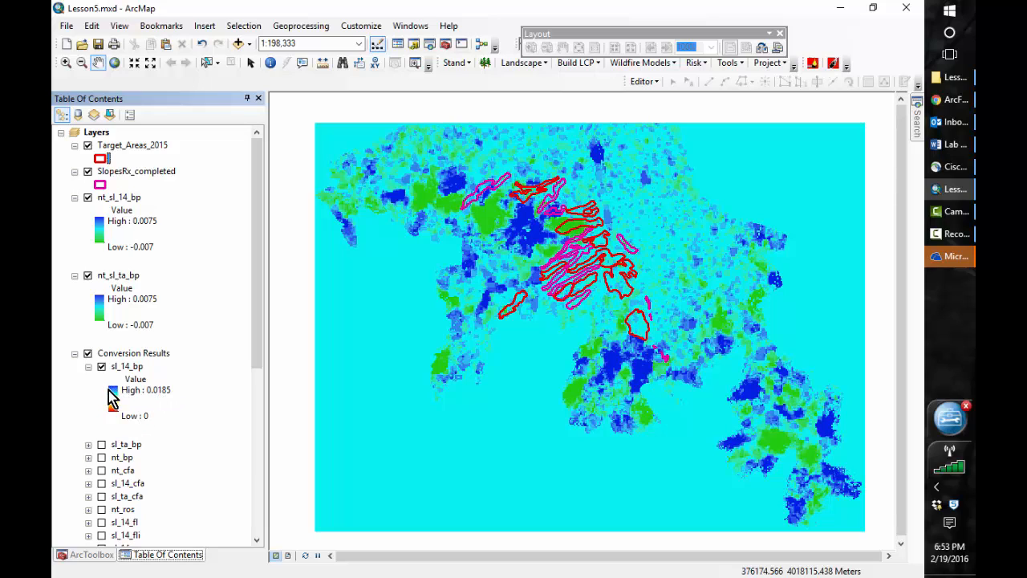
Toggle the nt_sl_14_bp and nt_sl_ta_bp layers off and on to compare burn probability change around the treatment polygons.
{"action": "left_click", "coordinate": [87, 275]}
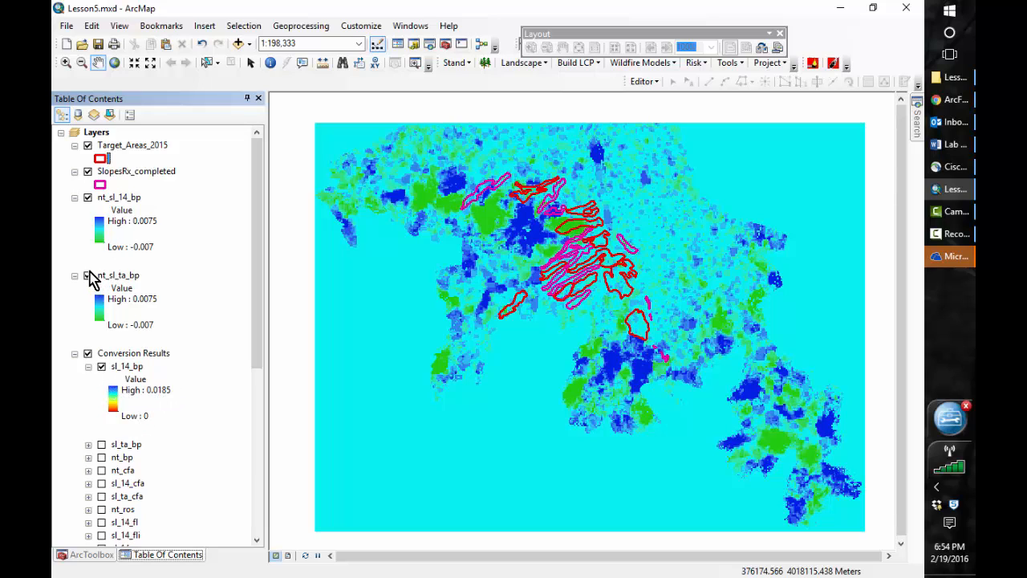
{"action": "left_click", "coordinate": [87, 196]}
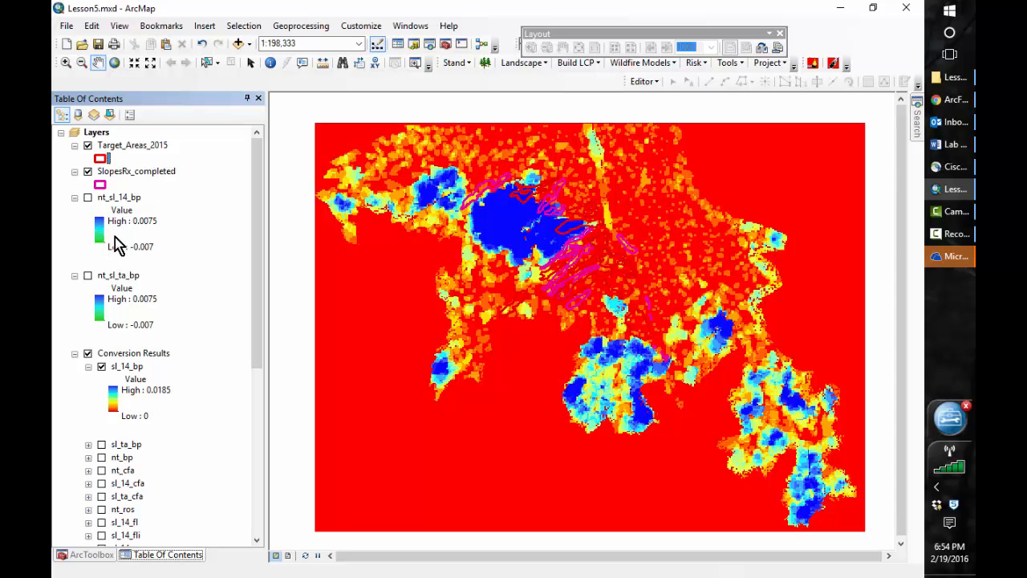
{"action": "left_click", "coordinate": [88, 275]}
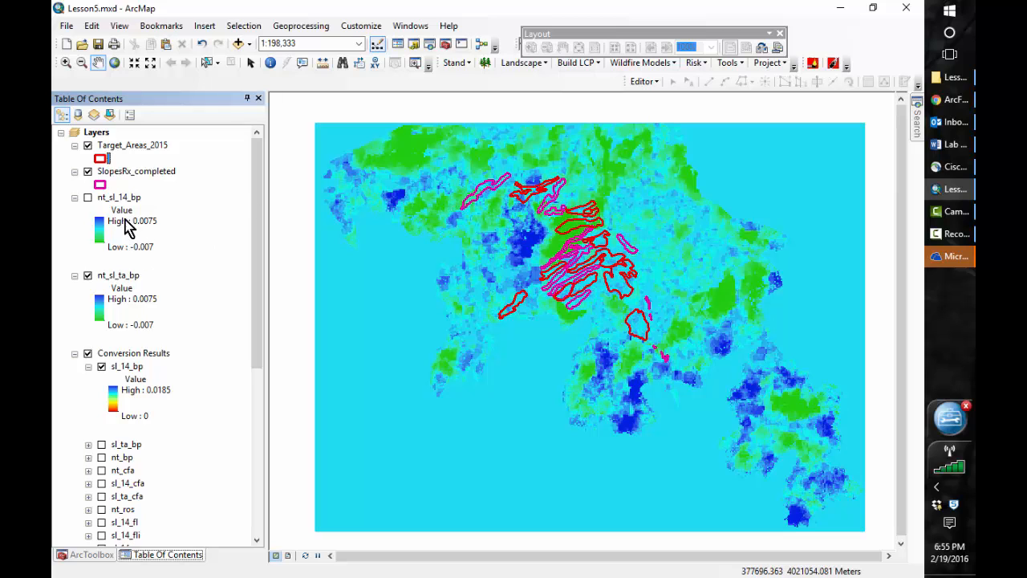
{"action": "left_click", "coordinate": [89, 198]}
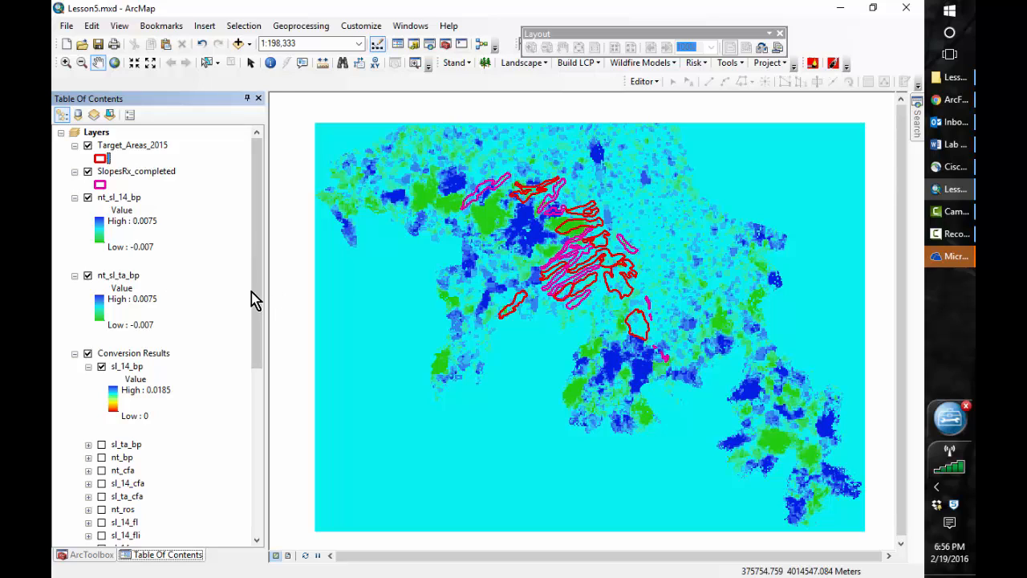
{"action": "left_click", "coordinate": [186, 326]}
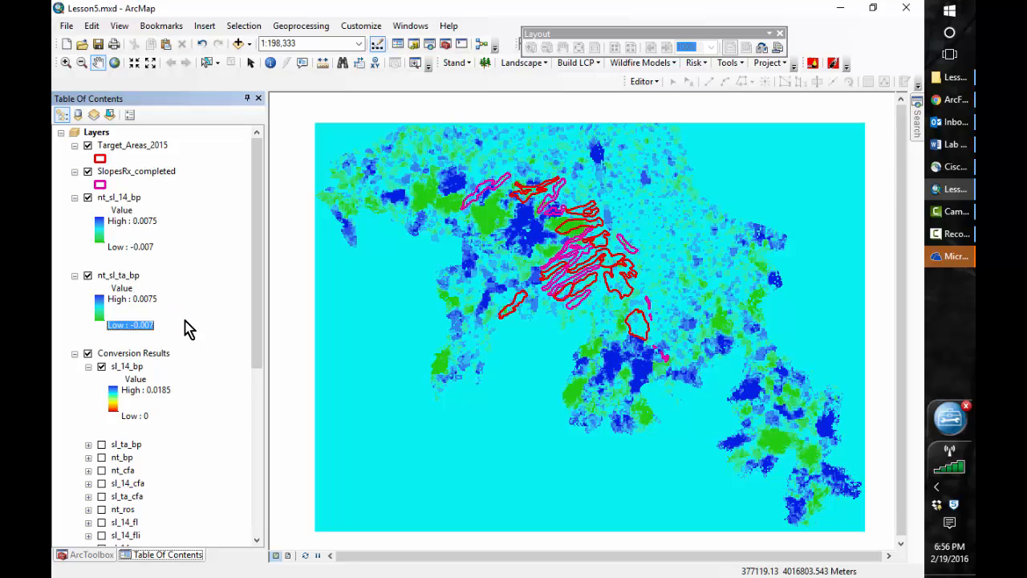
Switch to the layout and remove the classified burn probability change raster from New Data Frame 2.
{"action": "left_click", "coordinate": [289, 555]}
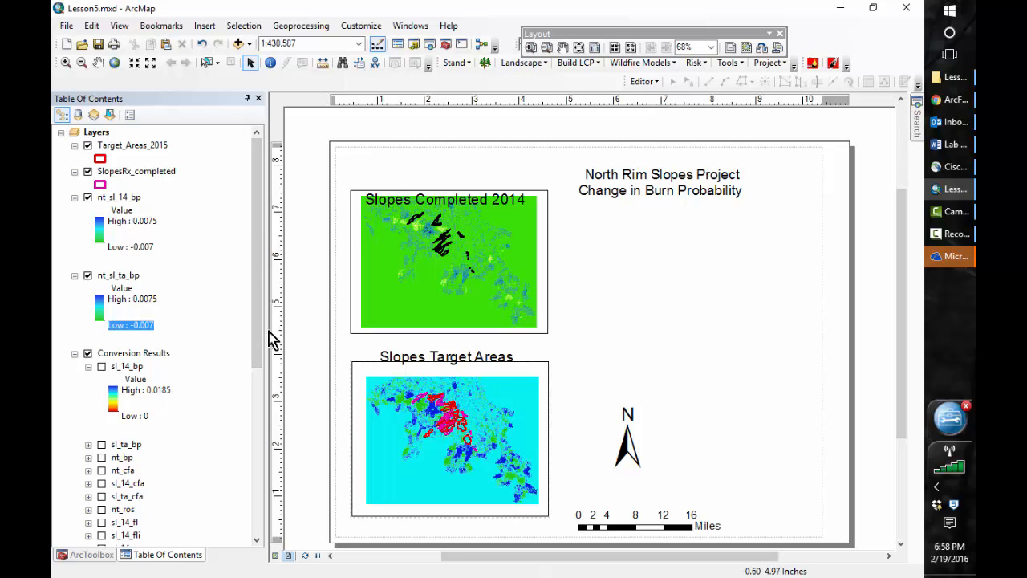
{"action": "left_click_drag", "start_coordinate": [258, 350], "coordinate": [256, 502]}
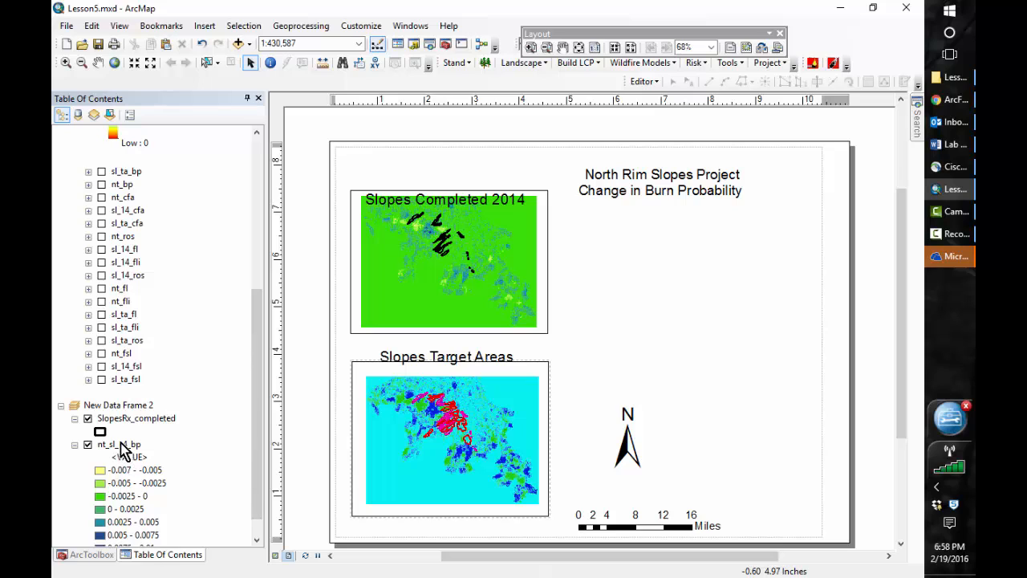
{"action": "left_click", "coordinate": [124, 456]}
{"action": "left_click", "coordinate": [122, 455]}
{"action": "left_click", "coordinate": [119, 447]}
{"action": "right_click", "coordinate": [119, 446]}
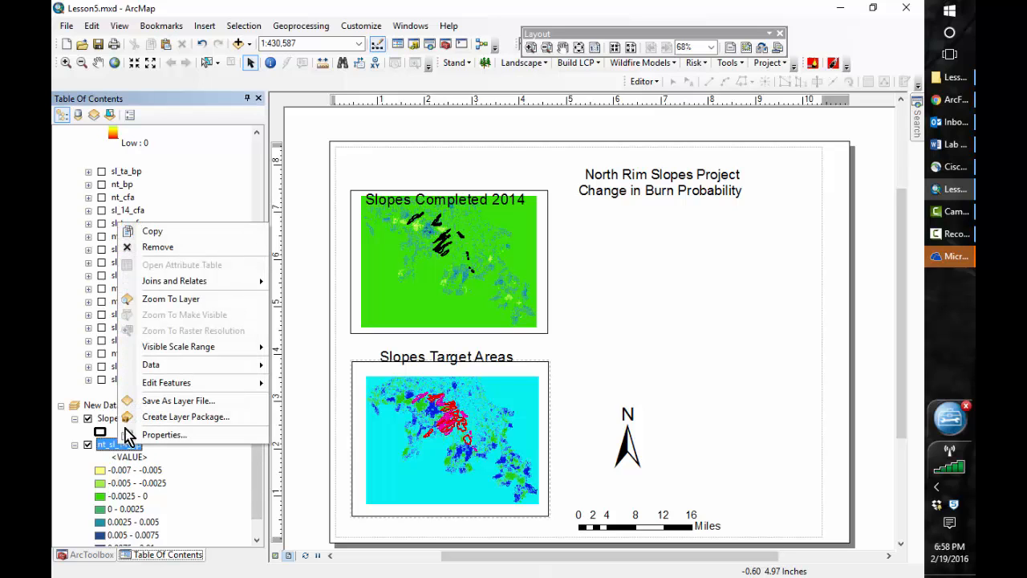
{"action": "left_click", "coordinate": [158, 248]}
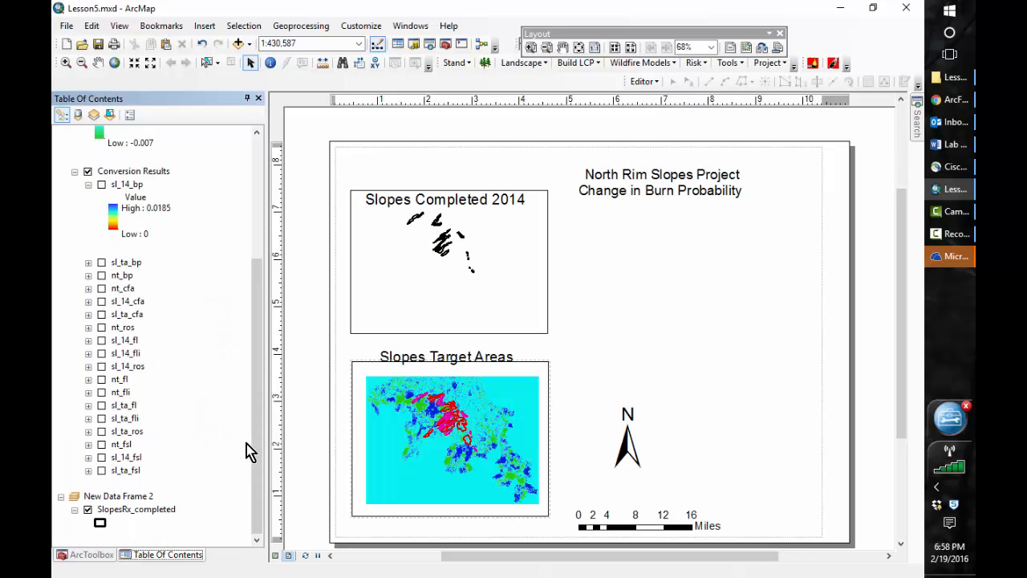
{"action": "left_click_drag", "start_coordinate": [252, 479], "coordinate": [250, 321]}
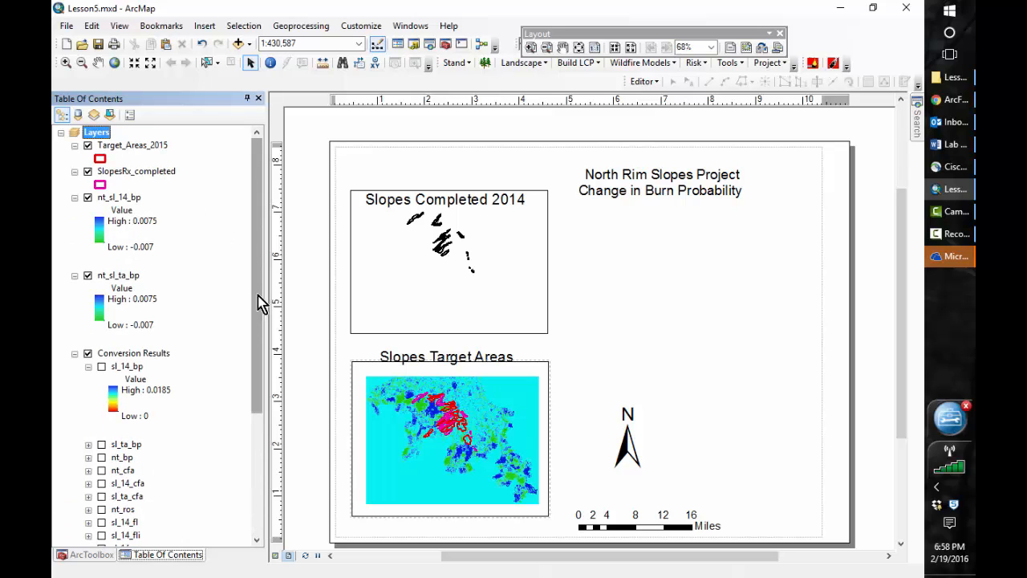
{"action": "left_click_drag", "start_coordinate": [254, 320], "coordinate": [256, 395]}
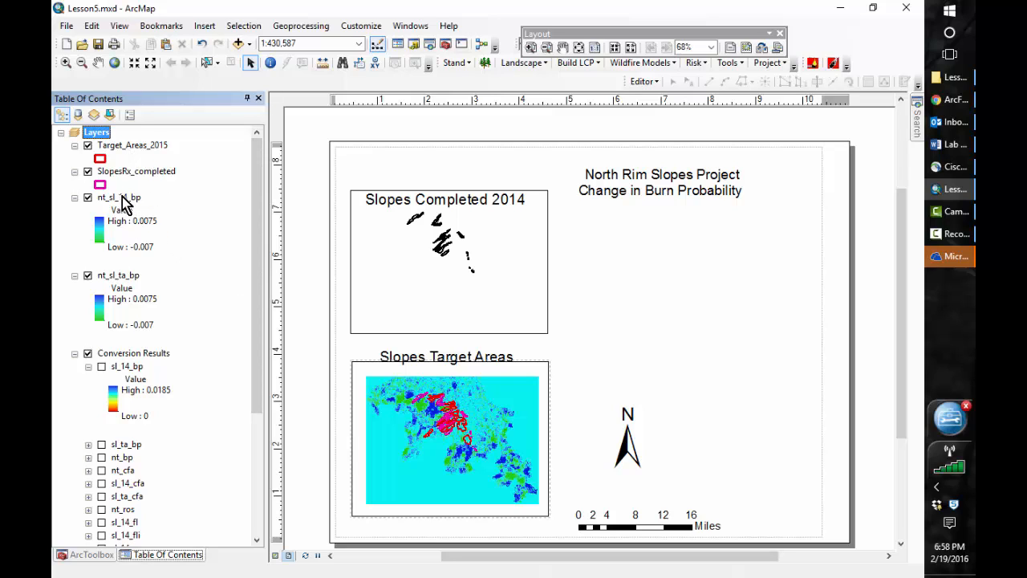
Copy the Target_Areas_2015, SlopesRx_completed and nt_sl_14_bp layers together from the Layers frame into New Data Frame 2.
{"action": "left_click", "coordinate": [122, 148]}
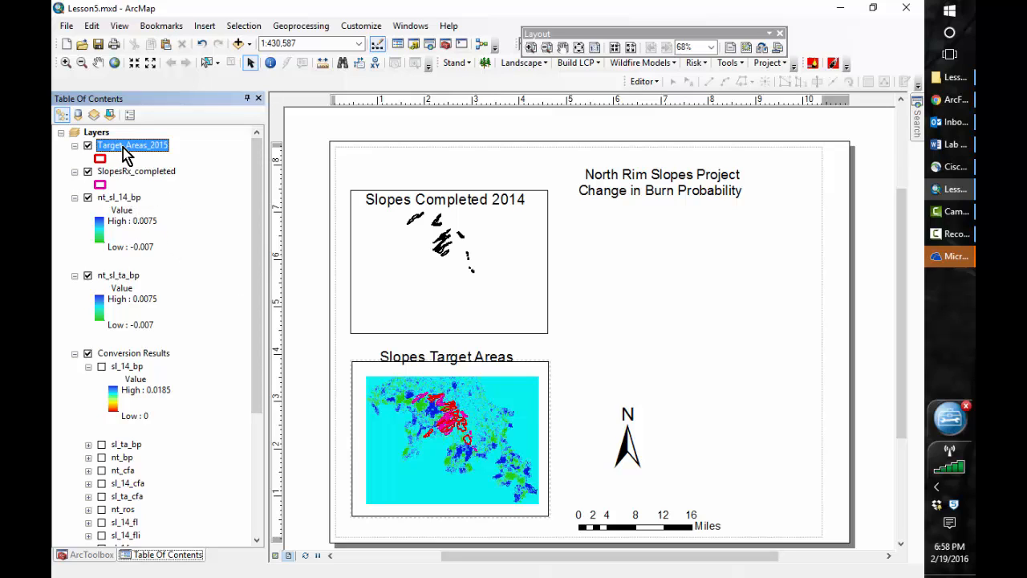
{"action": "left_click", "coordinate": [128, 173], "text": "ctrl"}
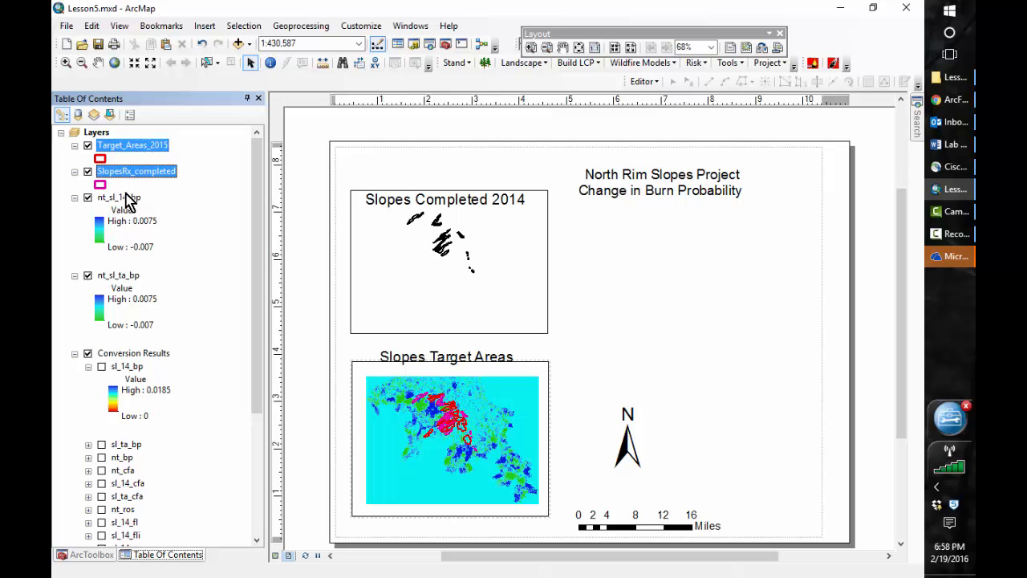
{"action": "left_click", "coordinate": [128, 198], "text": "ctrl"}
{"action": "mouse_move", "coordinate": [129, 196]}
{"action": "left_mouse_down"}
{"action": "mouse_move", "coordinate": [142, 547]}
{"action": "mouse_move", "coordinate": [135, 531]}
{"action": "left_mouse_up"}
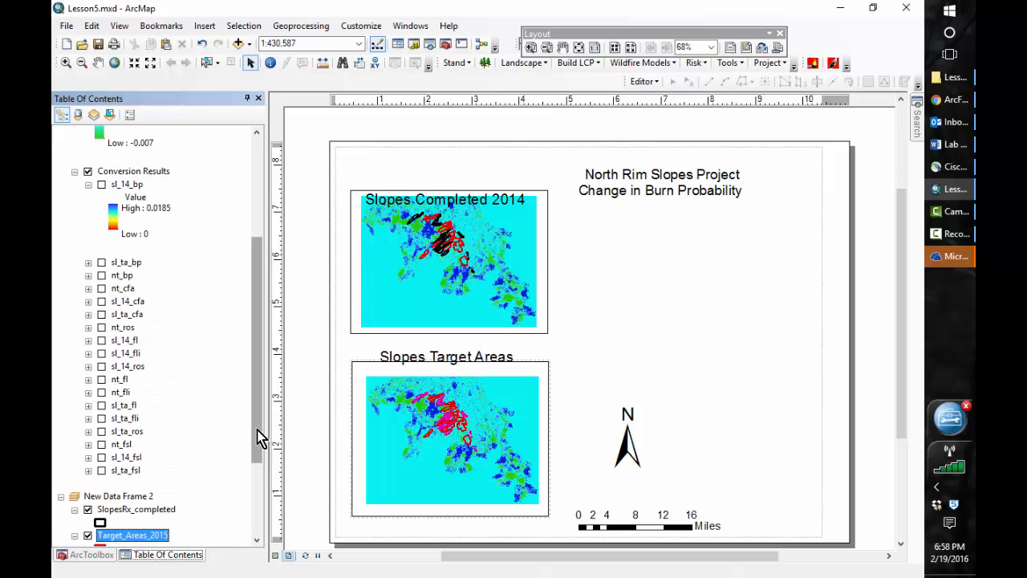
Remove the duplicate black-outlined SlopesRx_completed layer from New Data Frame 2.
{"action": "left_click_drag", "start_coordinate": [259, 436], "coordinate": [260, 497]}
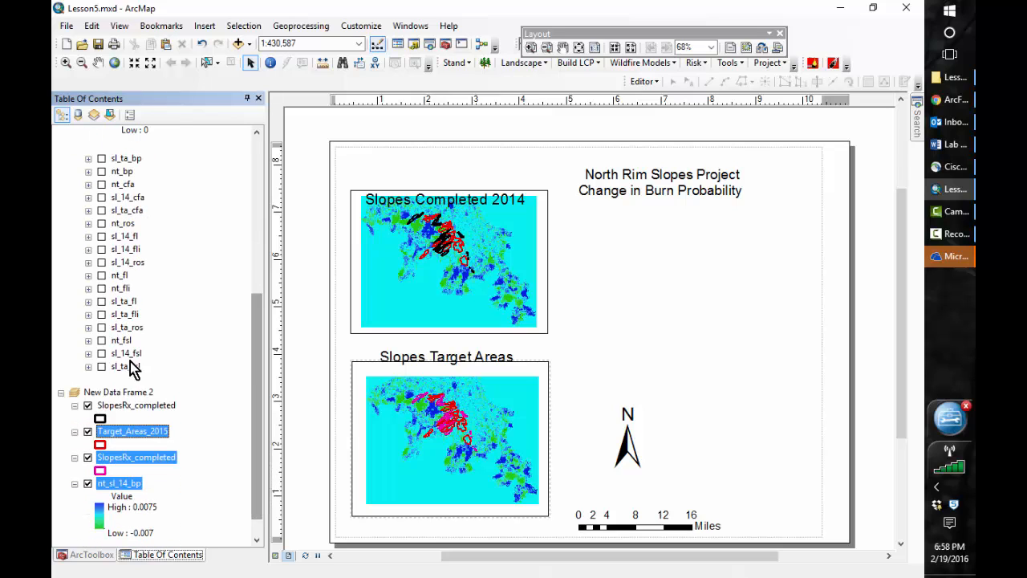
{"action": "left_click", "coordinate": [145, 422]}
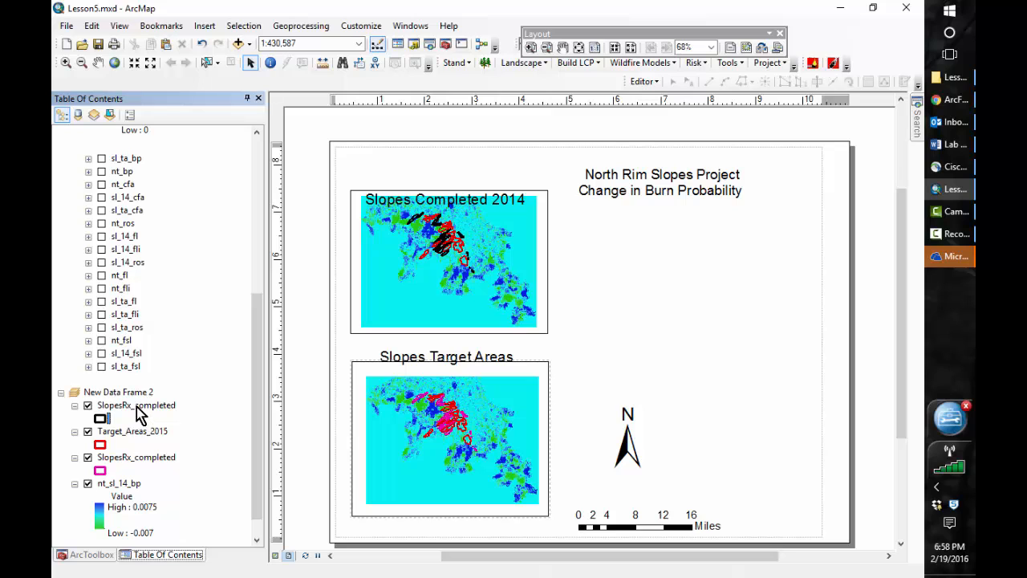
{"action": "right_click", "coordinate": [138, 411]}
{"action": "left_click", "coordinate": [188, 120]}
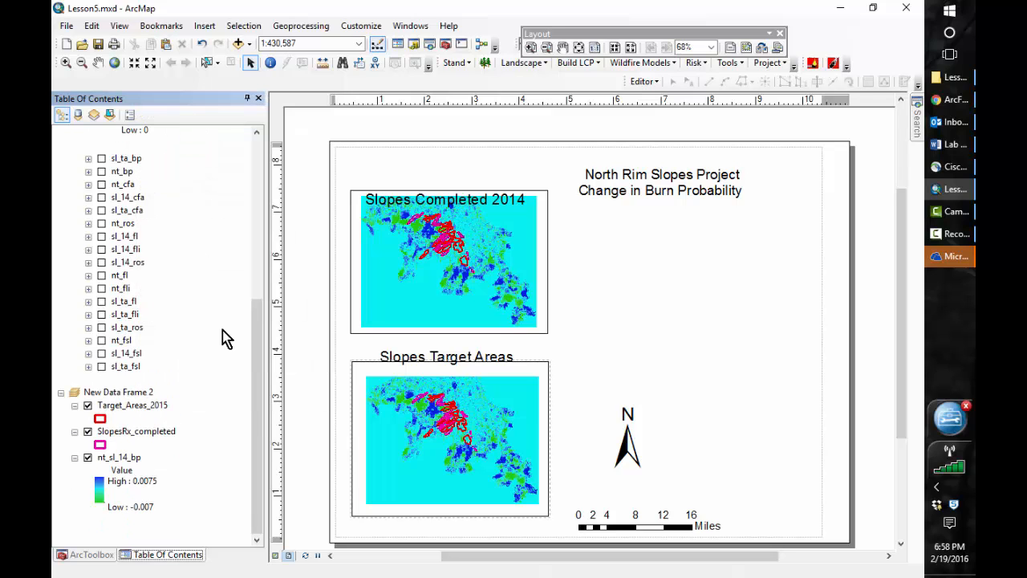
Turn off nt_sl_14_bp in the Layers frame and move it below nt_sl_ta_bp.
{"action": "left_click_drag", "start_coordinate": [258, 406], "coordinate": [251, 257]}
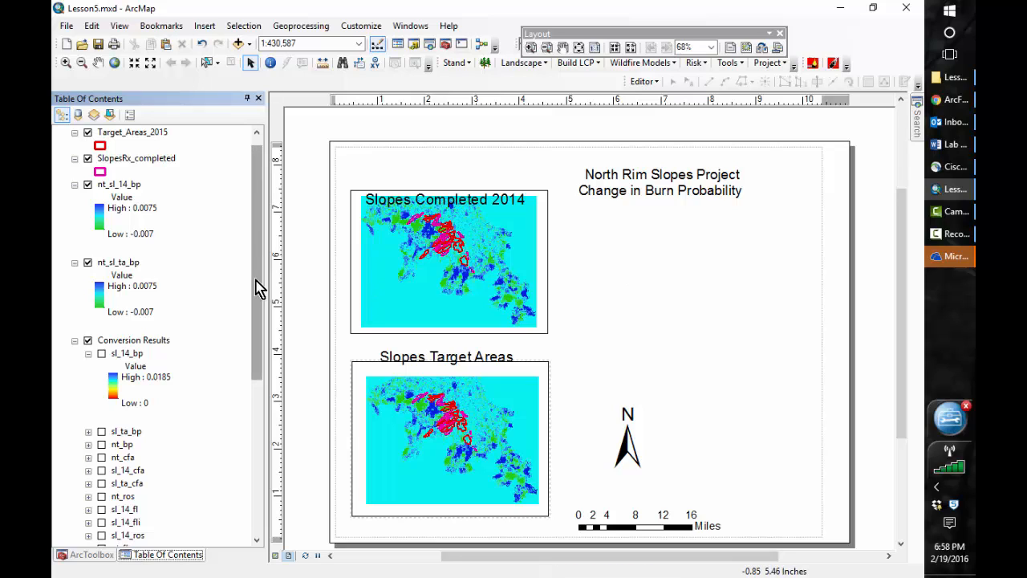
{"action": "left_click", "coordinate": [87, 185]}
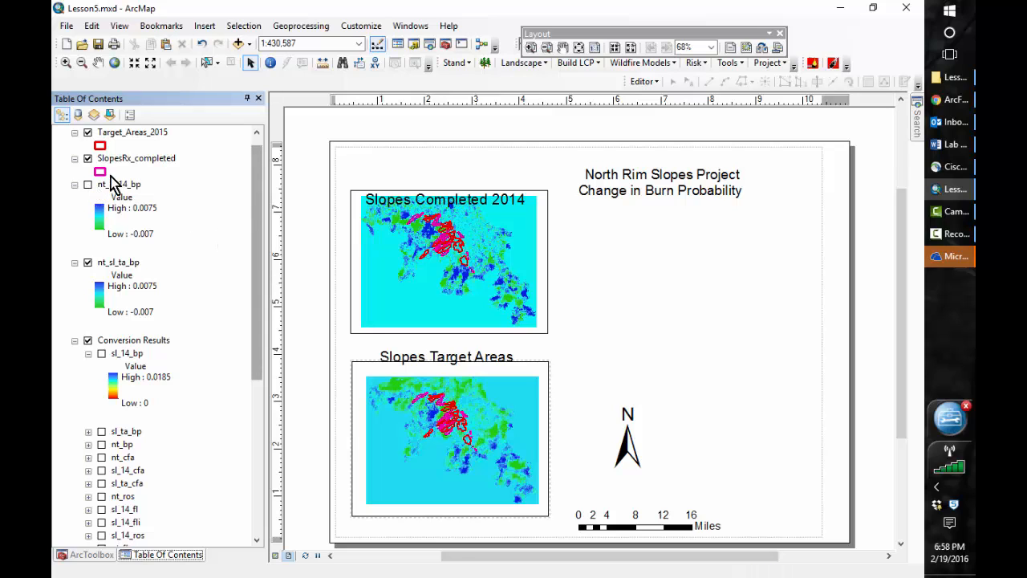
{"action": "left_click_drag", "start_coordinate": [117, 185], "coordinate": [129, 321]}
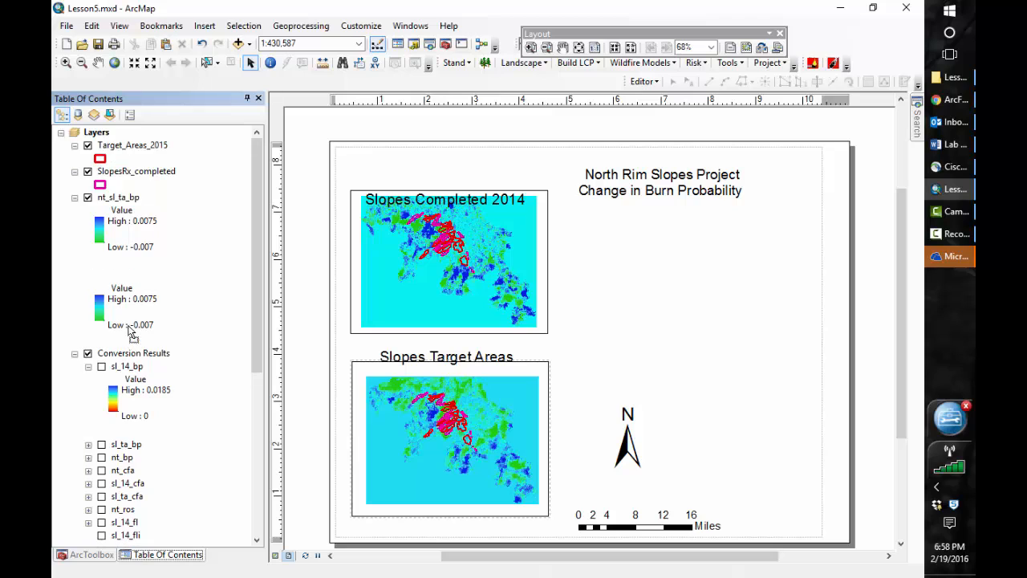
{"action": "scroll", "coordinate": [259, 302], "scroll_direction": "up", "scroll_amount": 2}
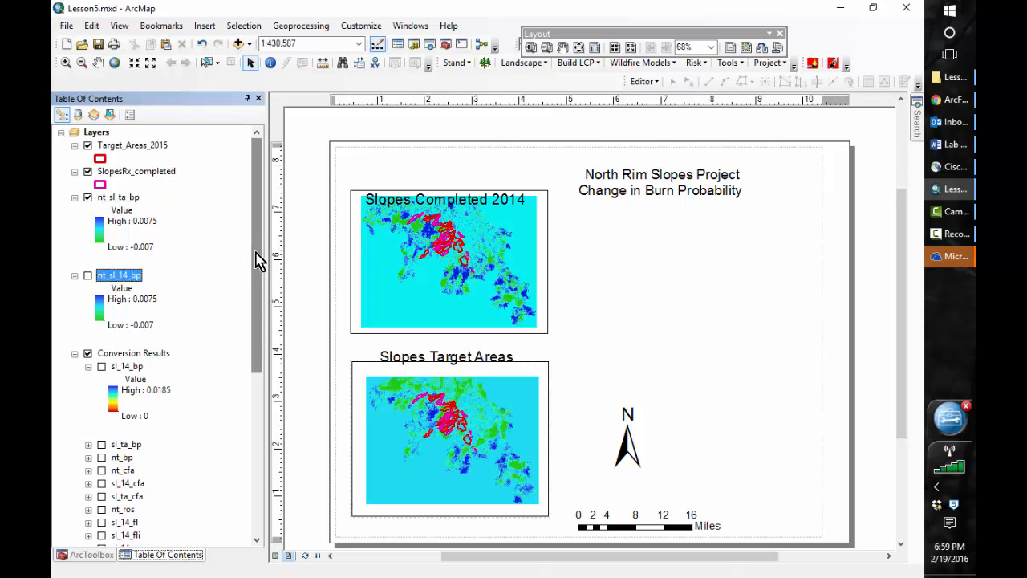
Start inserting a legend for the Layers data frame on the layout.
{"action": "left_click", "coordinate": [206, 27]}
{"action": "left_click", "coordinate": [231, 129]}
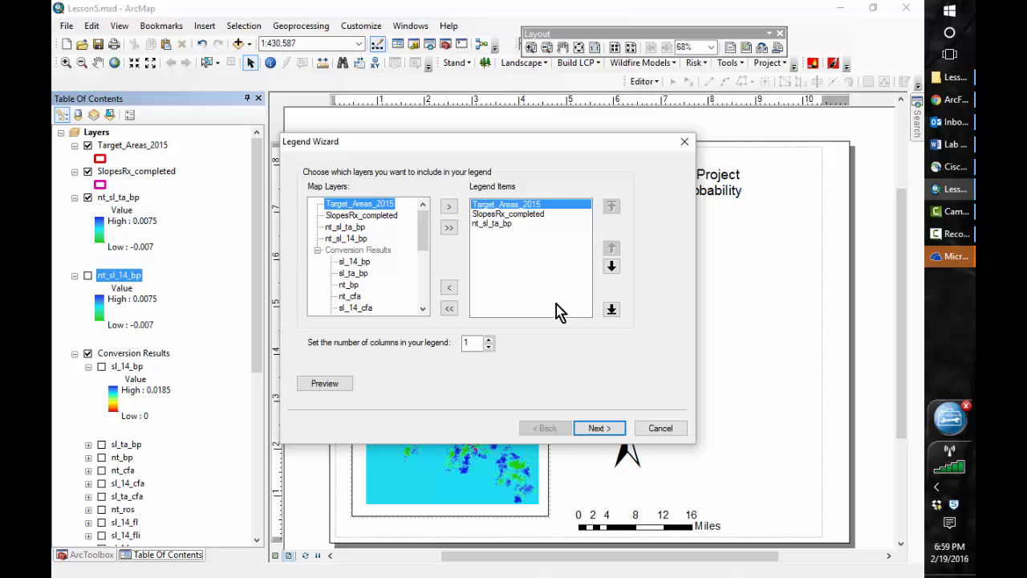
Insert a one-column legend for Target_Areas_2015, SlopesRx_completed and nt_sl_ta_bp with the default frame, patch and spacing settings.
{"action": "left_click", "coordinate": [608, 437]}
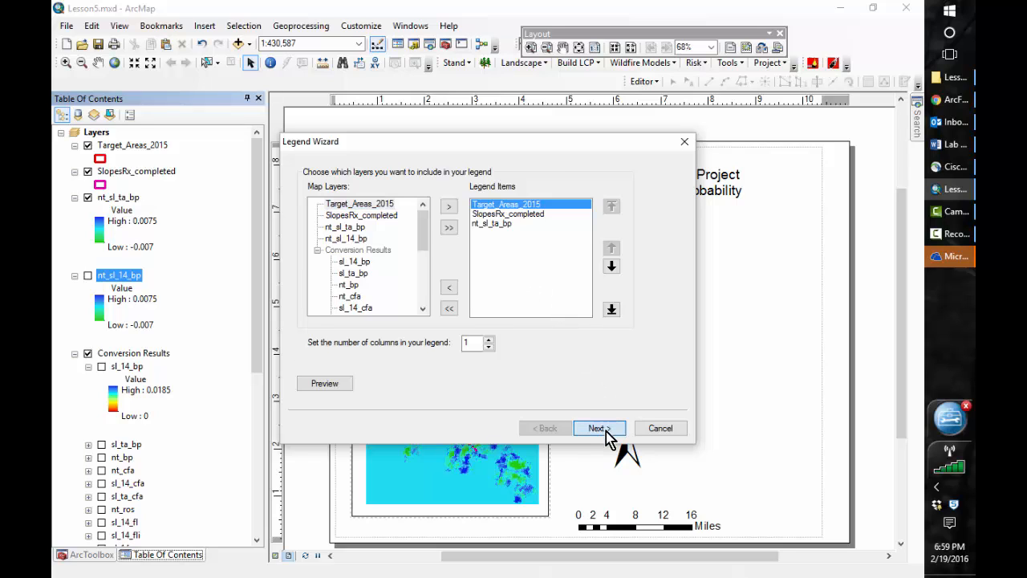
{"action": "left_click", "coordinate": [599, 428]}
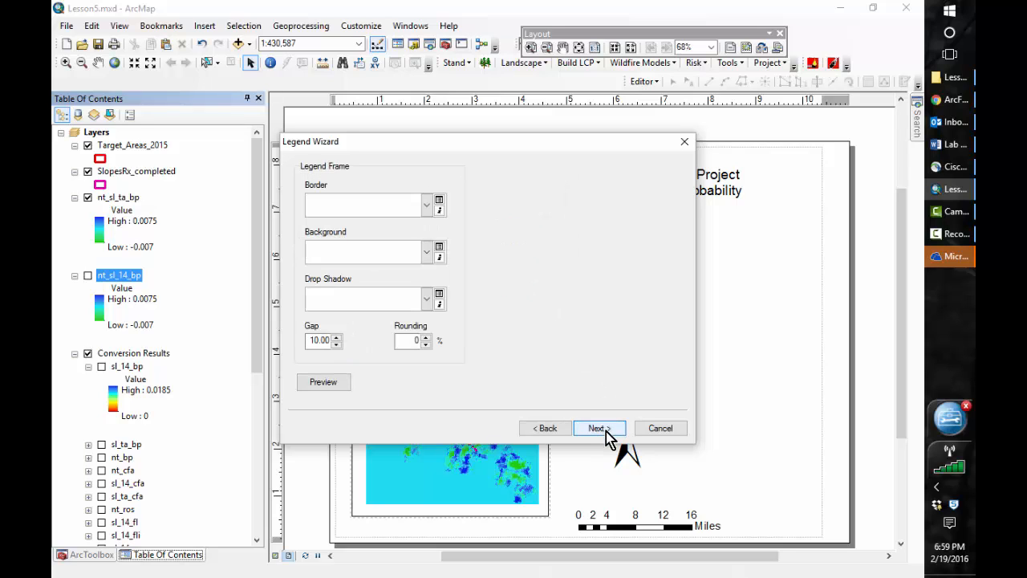
{"action": "left_click", "coordinate": [606, 431]}
{"action": "left_click", "coordinate": [604, 431]}
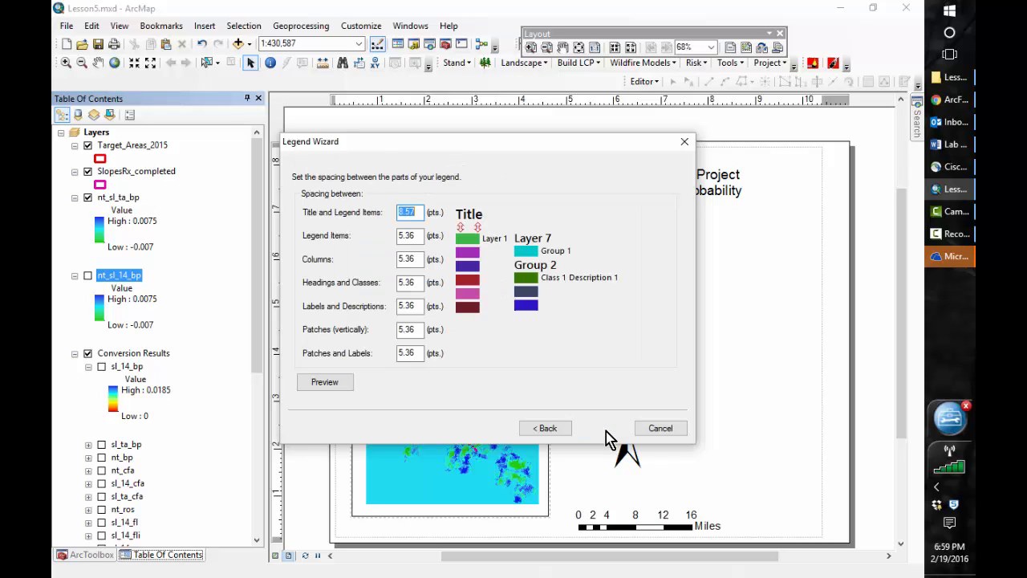
{"action": "left_click", "coordinate": [557, 431]}
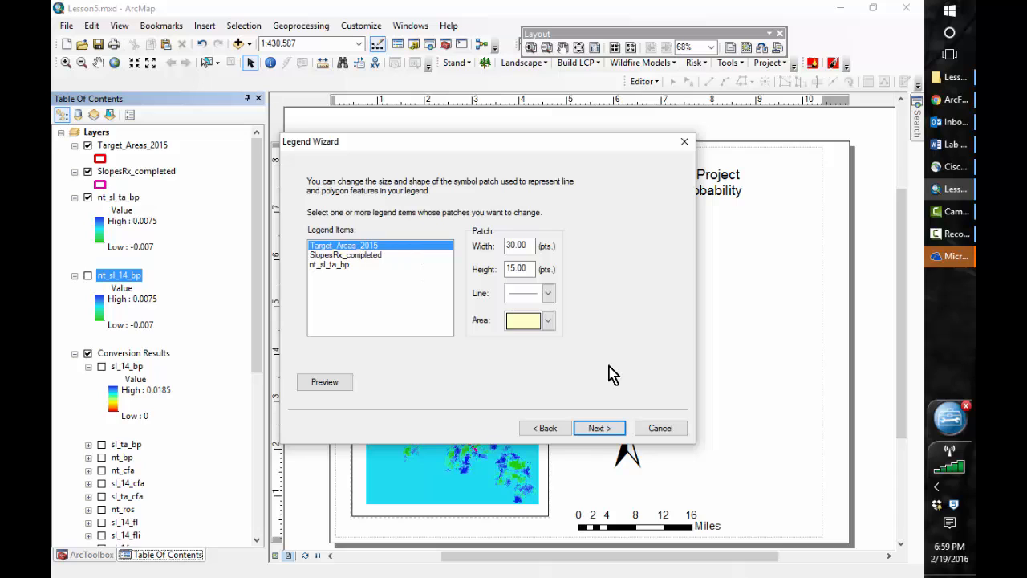
{"action": "left_click", "coordinate": [600, 430]}
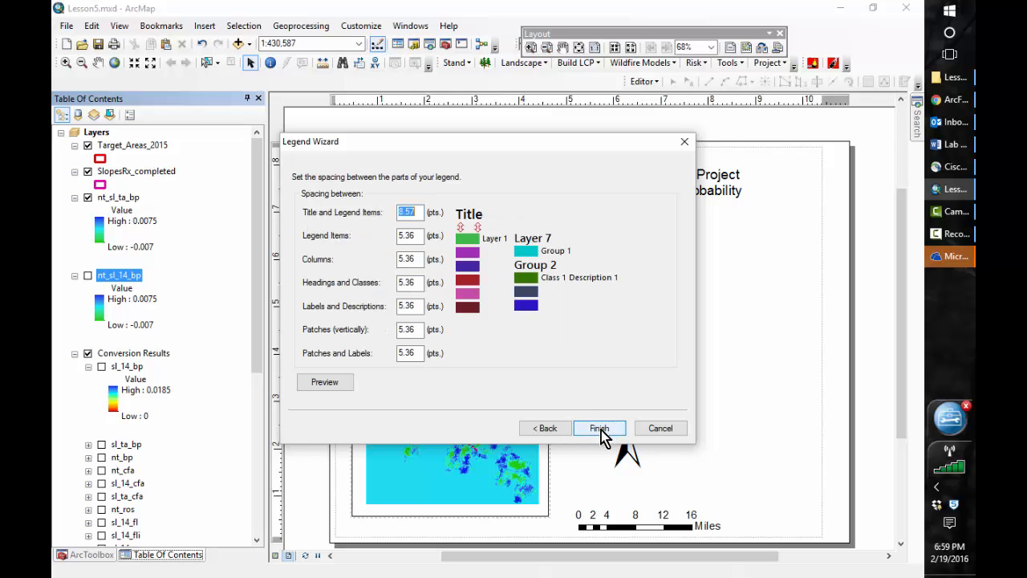
{"action": "left_click", "coordinate": [601, 428]}
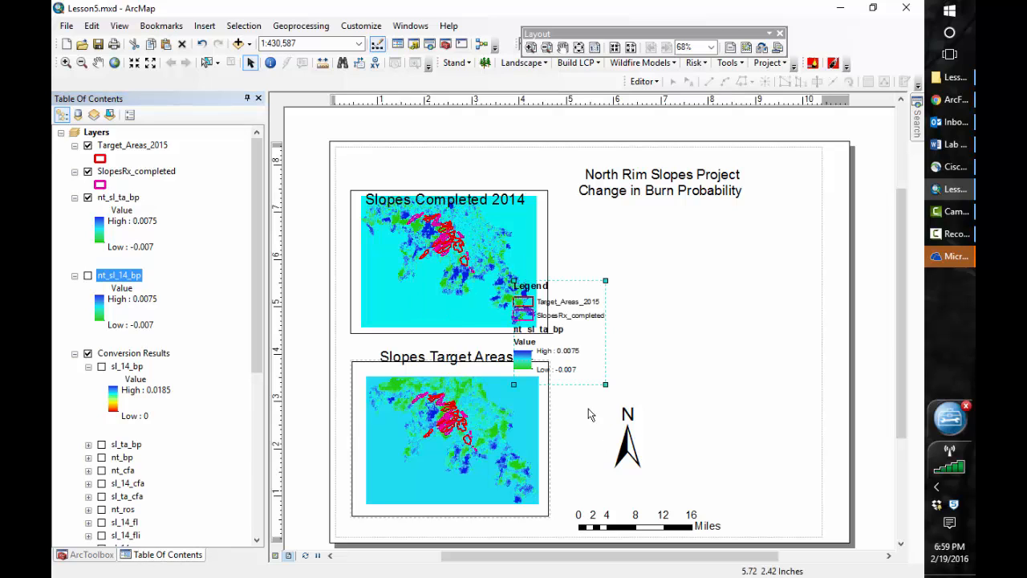
Move the legend off the maps into the blank area on the page's right side and enlarge it slightly.
{"action": "left_click_drag", "start_coordinate": [569, 287], "coordinate": [754, 303]}
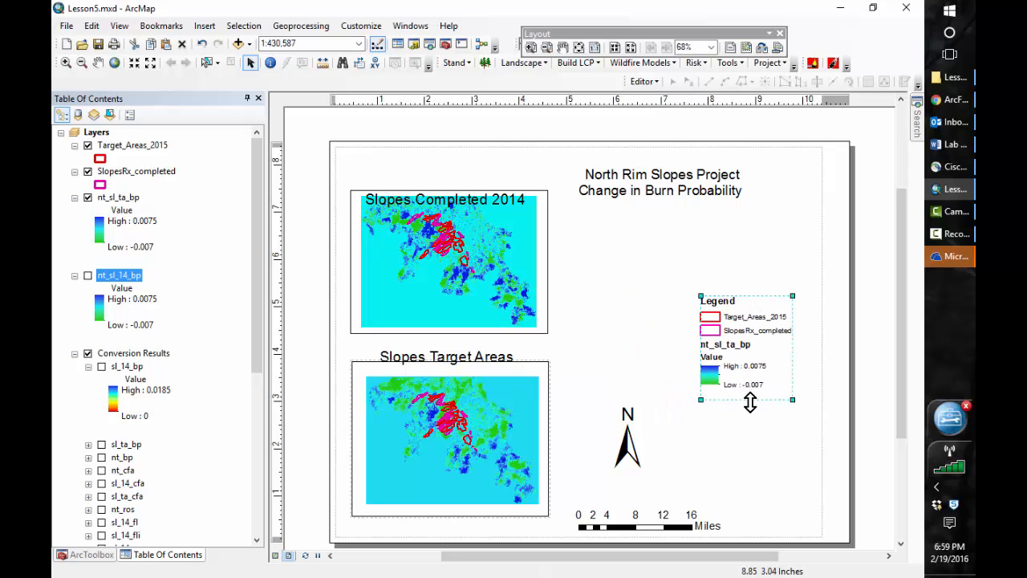
{"action": "left_click_drag", "start_coordinate": [749, 402], "coordinate": [759, 429]}
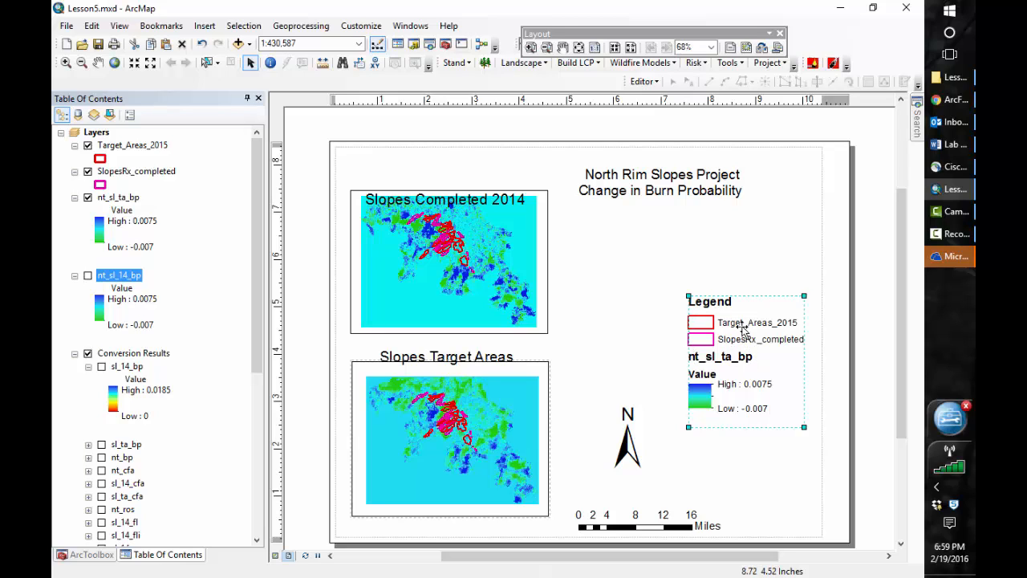
{"action": "double_click", "coordinate": [705, 373]}
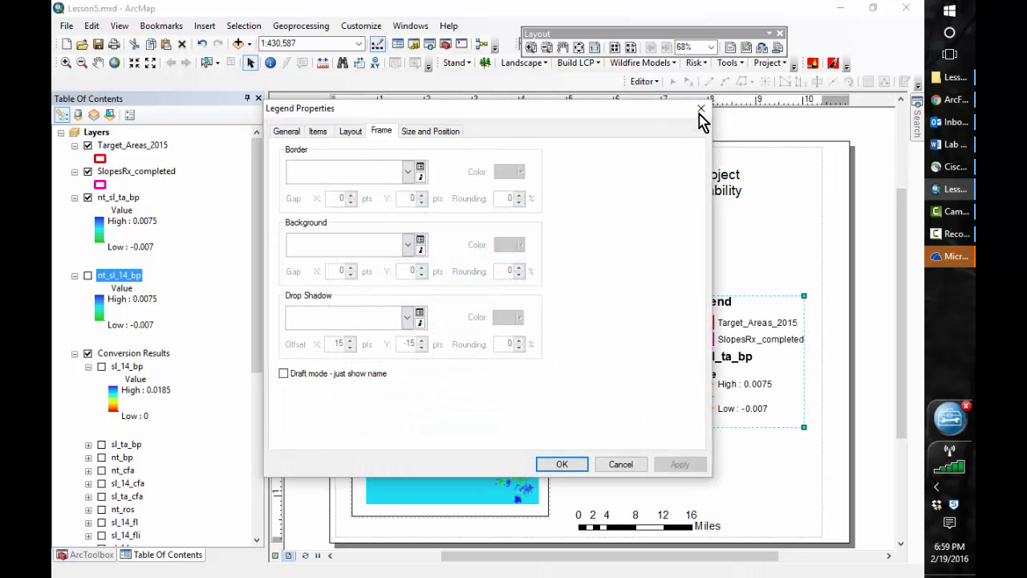
{"action": "left_click", "coordinate": [700, 109]}
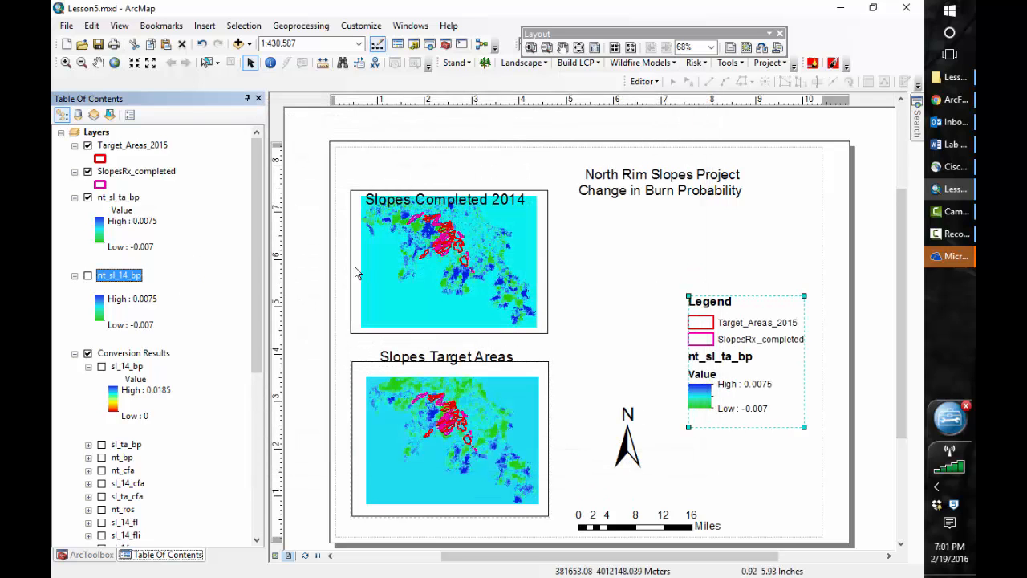
Clear the Value heading of the nt_sl_ta_bp layer and rename the layer to "Change in Burn Probability".
{"action": "left_click", "coordinate": [129, 212]}
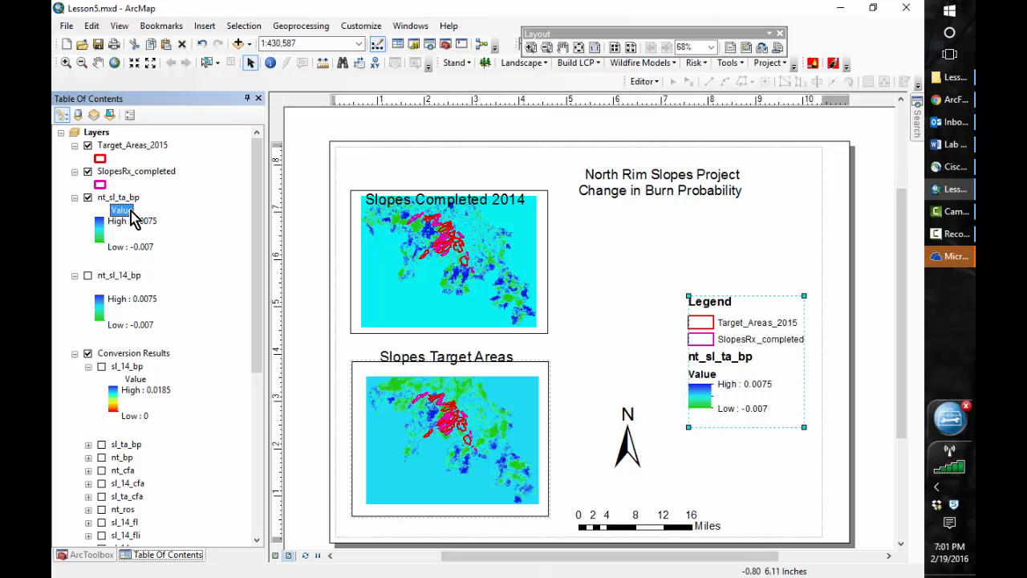
{"action": "left_click", "coordinate": [121, 211]}
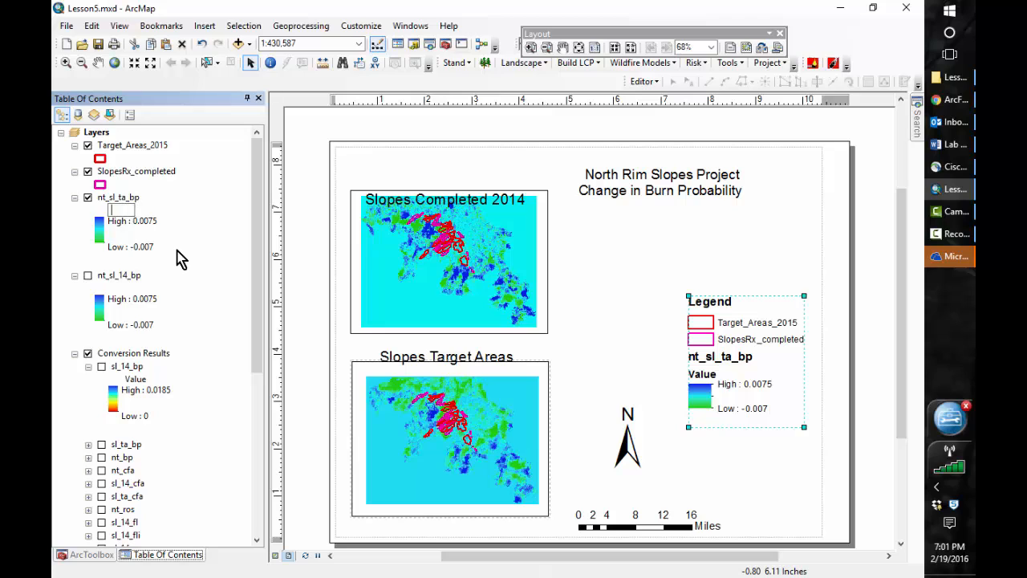
{"action": "key", "text": "Return"}
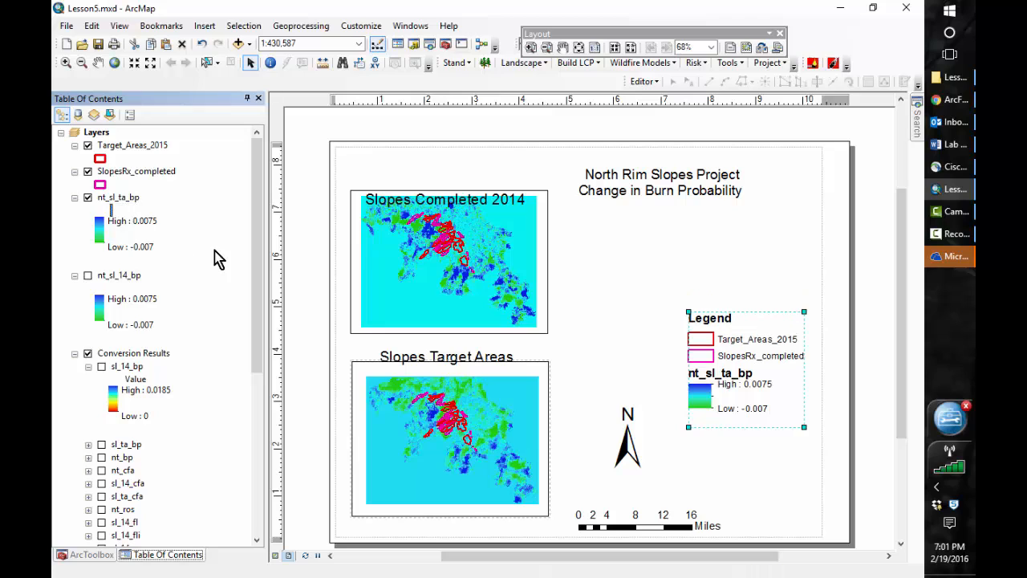
{"action": "left_click", "coordinate": [128, 199]}
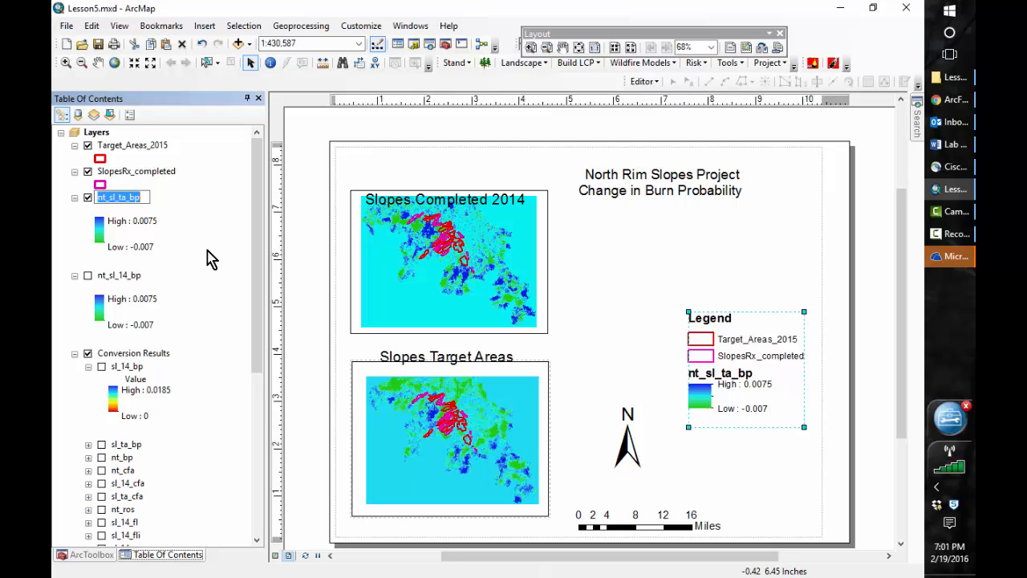
{"action": "type", "text": "Change in Burn Probability"}
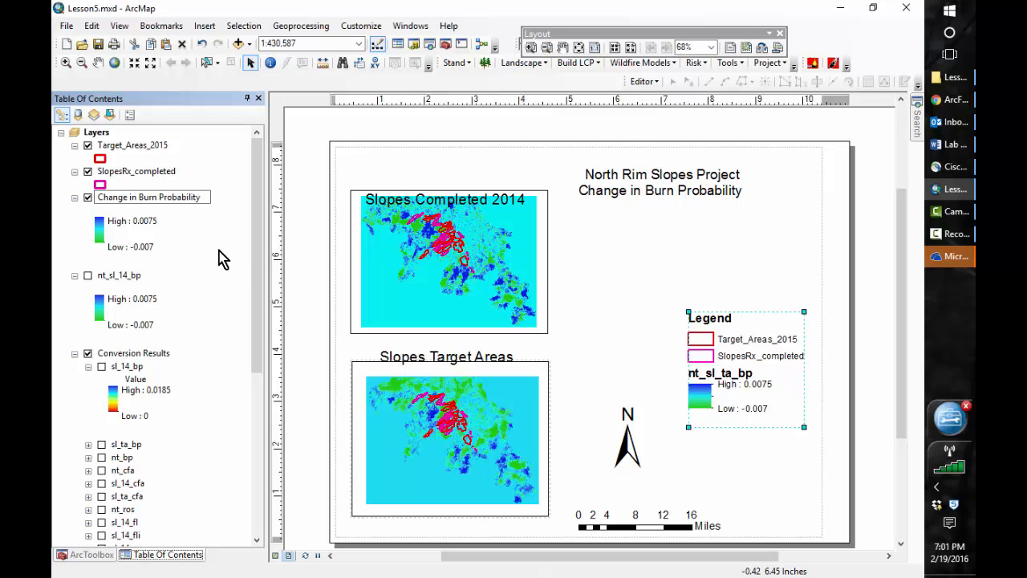
{"action": "key", "text": "Return"}
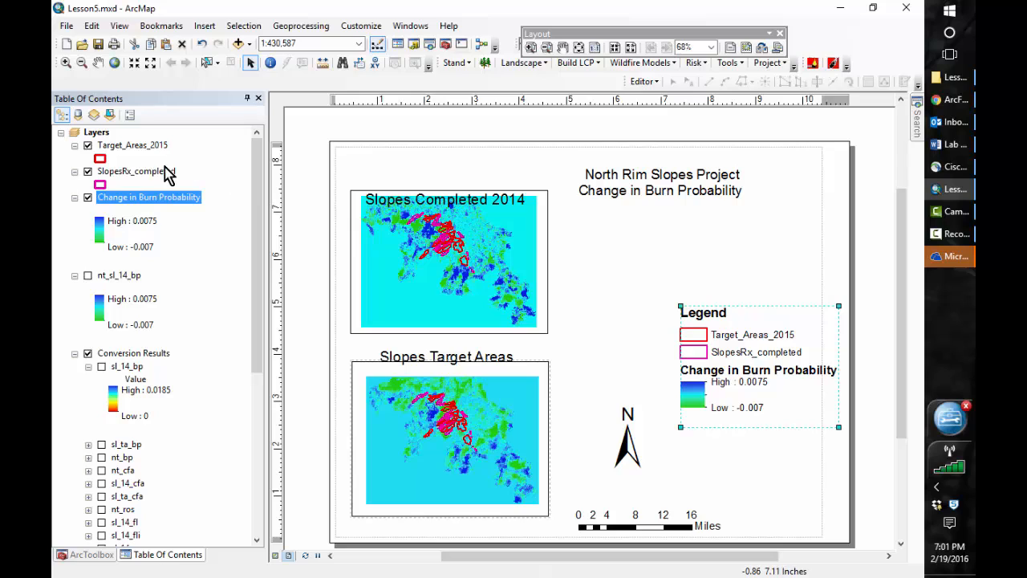
Rename the SlopesRx_completed layer in the Layers data frame to SlopesRx_completed_2014.
{"action": "left_click", "coordinate": [149, 174]}
{"action": "left_click", "coordinate": [148, 178]}
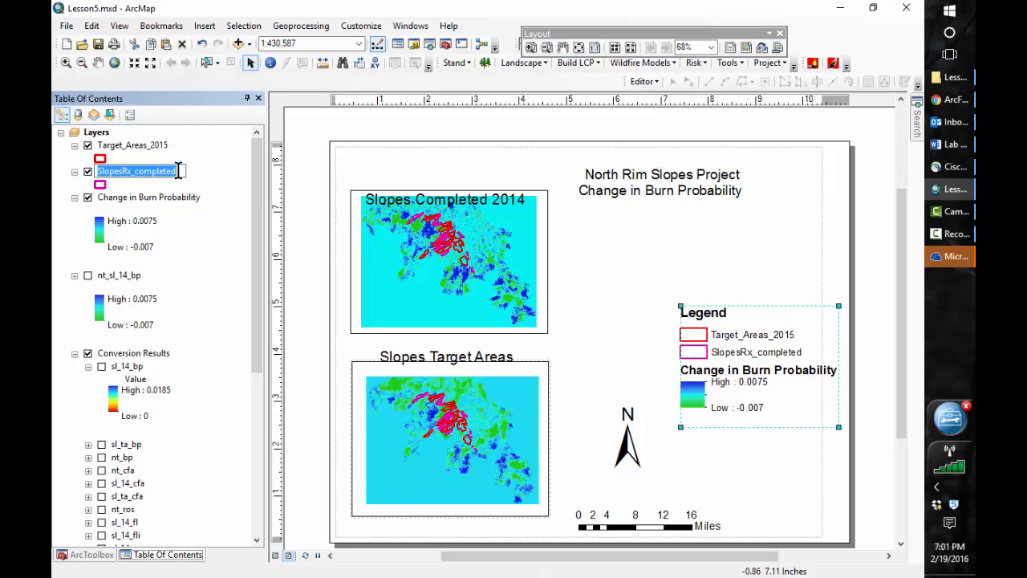
{"action": "left_click", "coordinate": [179, 171]}
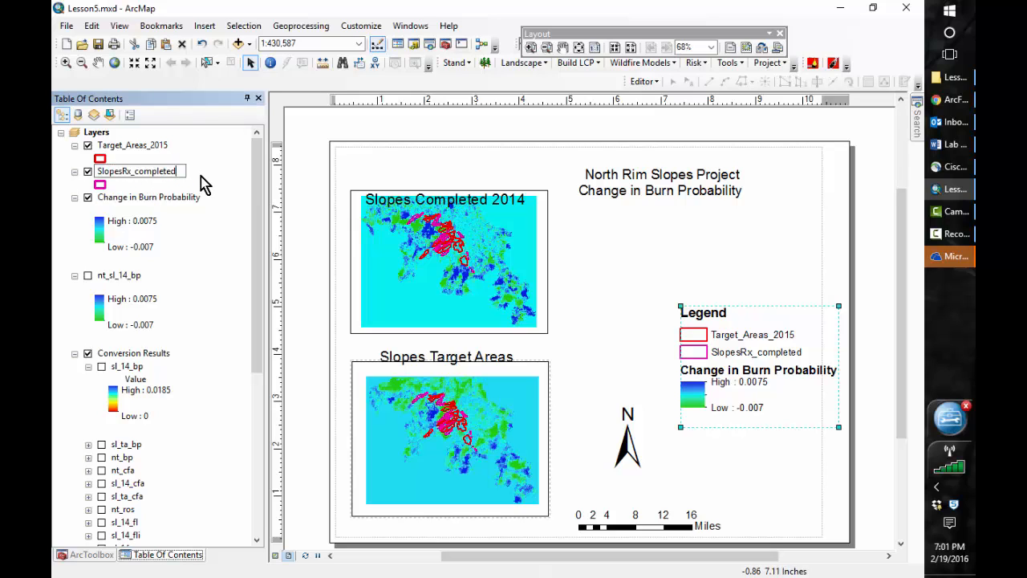
{"action": "type", "text": "_2014"}
{"action": "key", "text": "Return"}
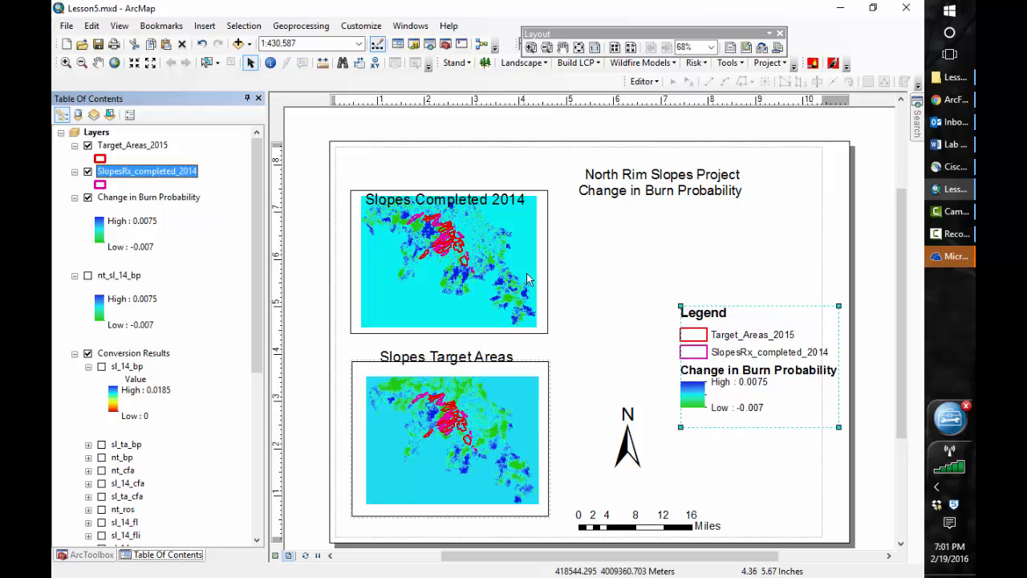
Set the symbol outline width to 1 for Target_Areas_2015 and SlopesRx_completed_2014 in the Layers data frame.
{"action": "left_click", "coordinate": [99, 160]}
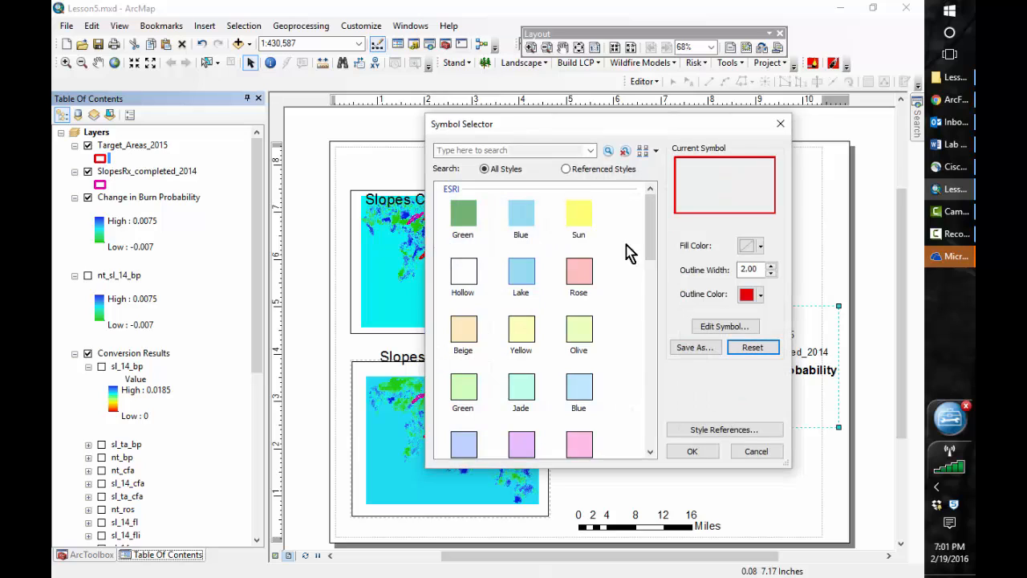
{"action": "left_click", "coordinate": [771, 269]}
{"action": "left_click", "coordinate": [770, 274]}
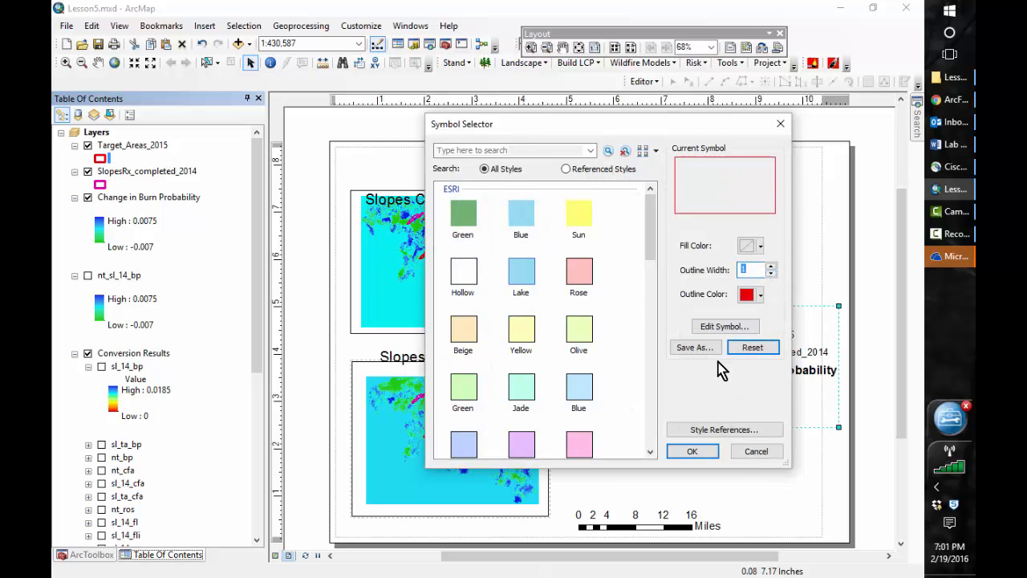
{"action": "left_click", "coordinate": [691, 453]}
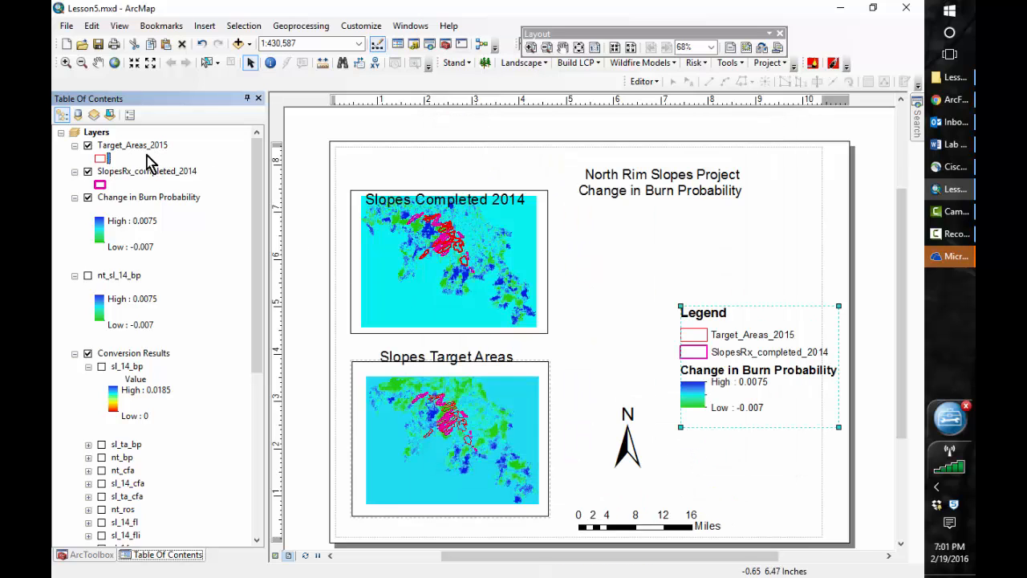
{"action": "left_click", "coordinate": [100, 184]}
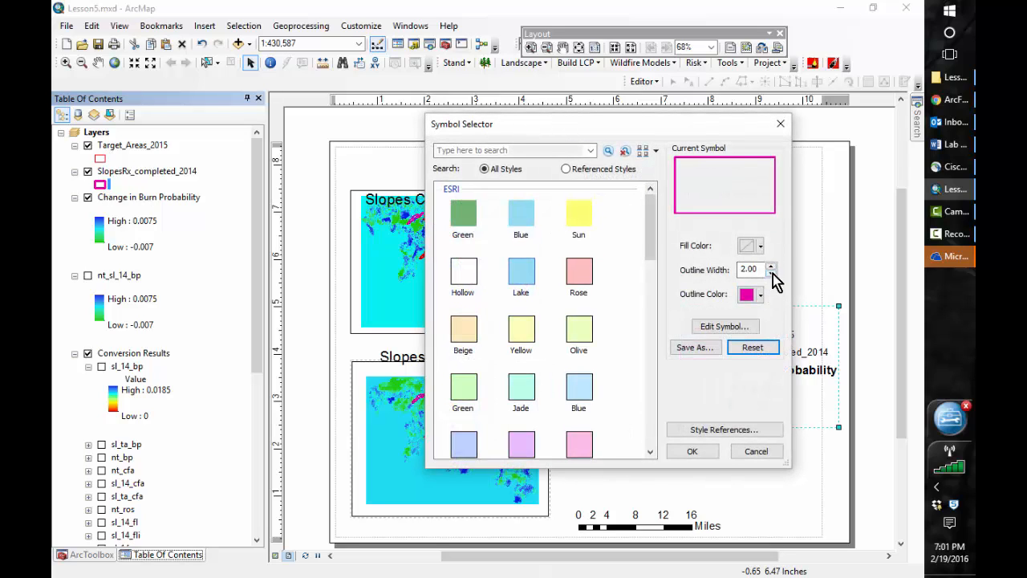
{"action": "left_click", "coordinate": [772, 274]}
{"action": "left_click", "coordinate": [692, 452]}
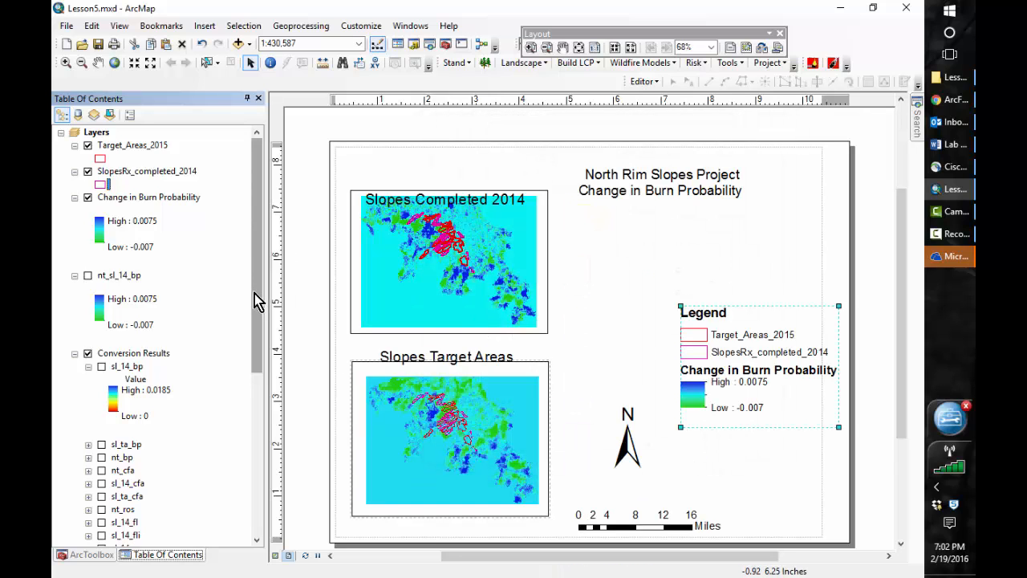
Set the symbol outline width to 1 for Target_Areas_2015 and SlopesRx_completed in New Data Frame 2.
{"action": "left_click_drag", "start_coordinate": [255, 299], "coordinate": [201, 457]}
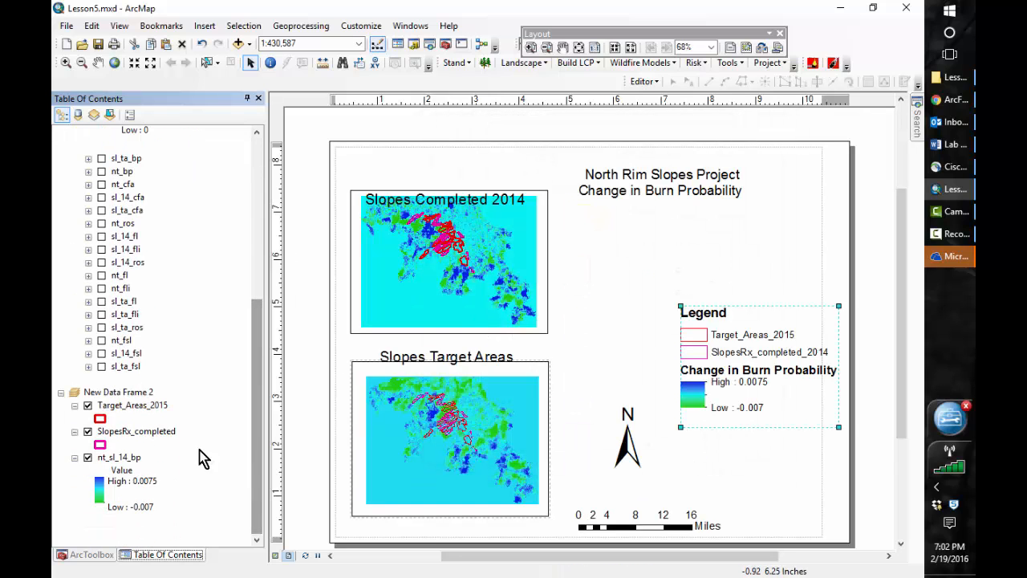
{"action": "left_click", "coordinate": [100, 418]}
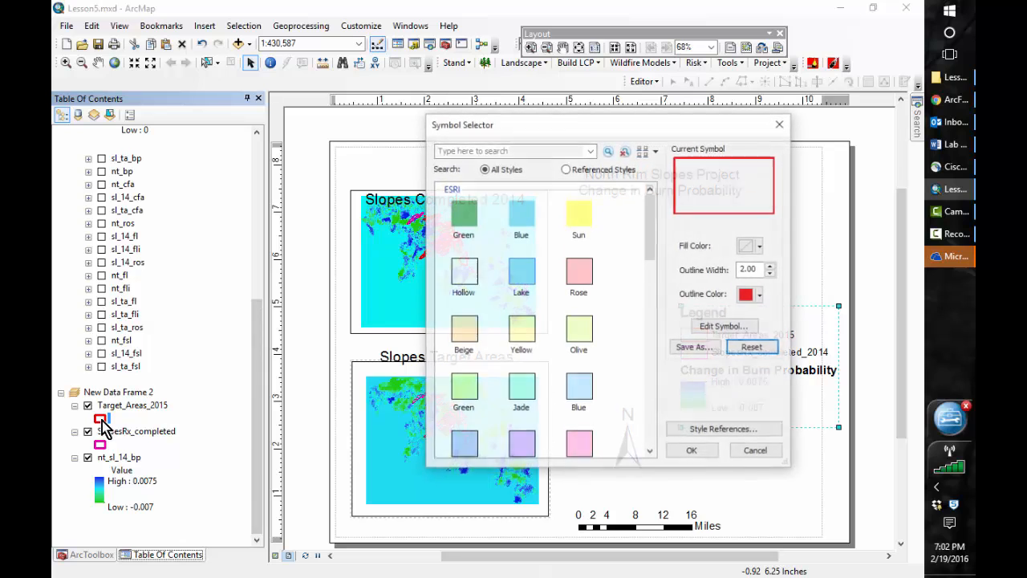
{"action": "left_click", "coordinate": [771, 274]}
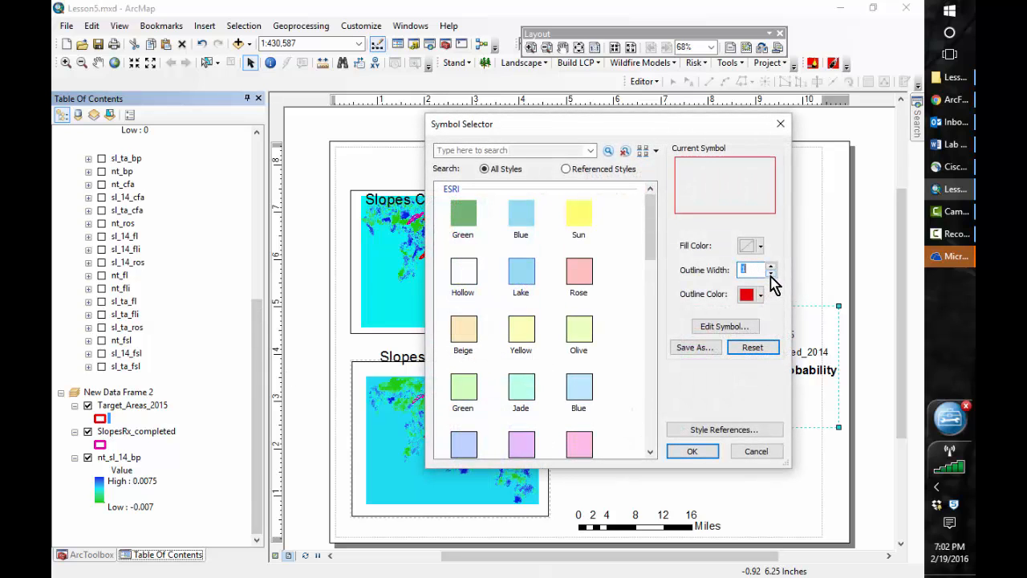
{"action": "left_click", "coordinate": [704, 457]}
{"action": "left_click", "coordinate": [100, 444]}
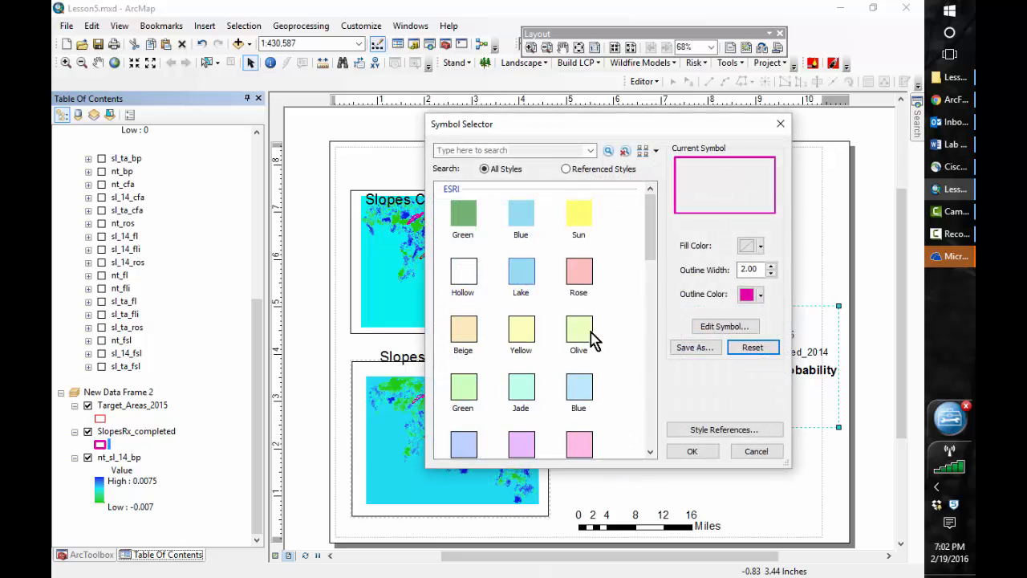
{"action": "left_click", "coordinate": [770, 275]}
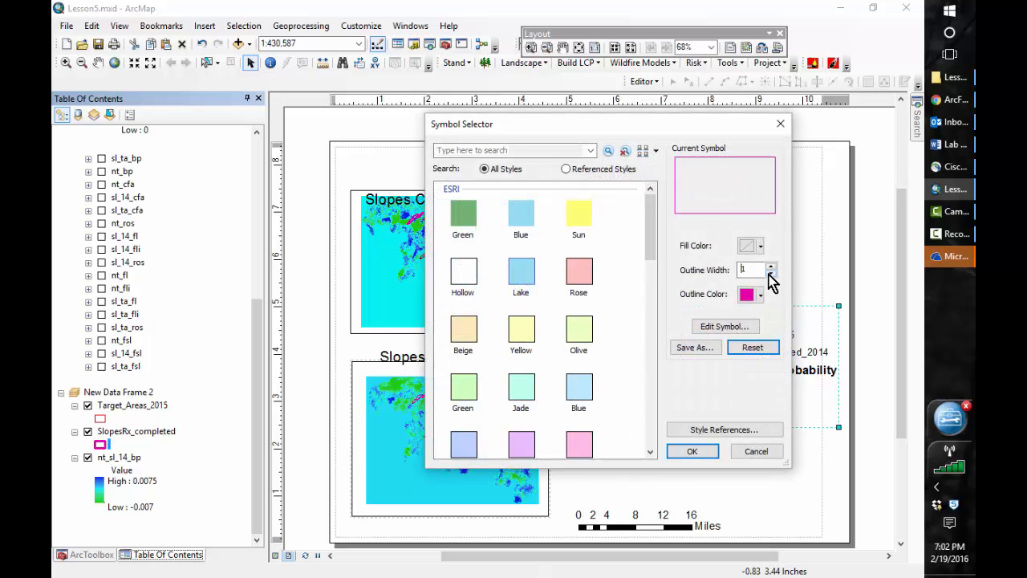
{"action": "left_click", "coordinate": [692, 454]}
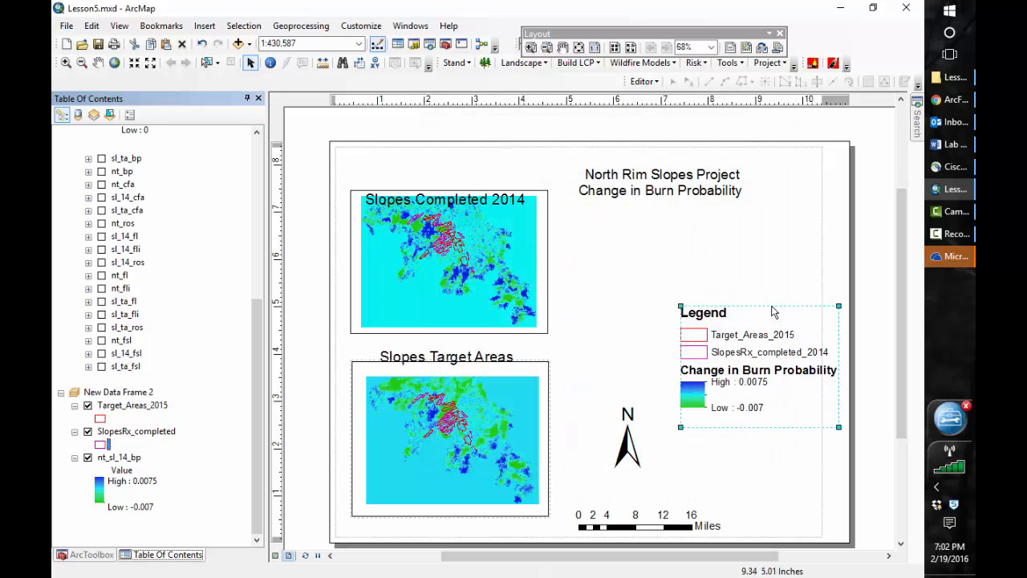
Move the legend inside the page margin between the title and the north arrow, and save the map document.
{"action": "left_click_drag", "start_coordinate": [772, 313], "coordinate": [728, 289]}
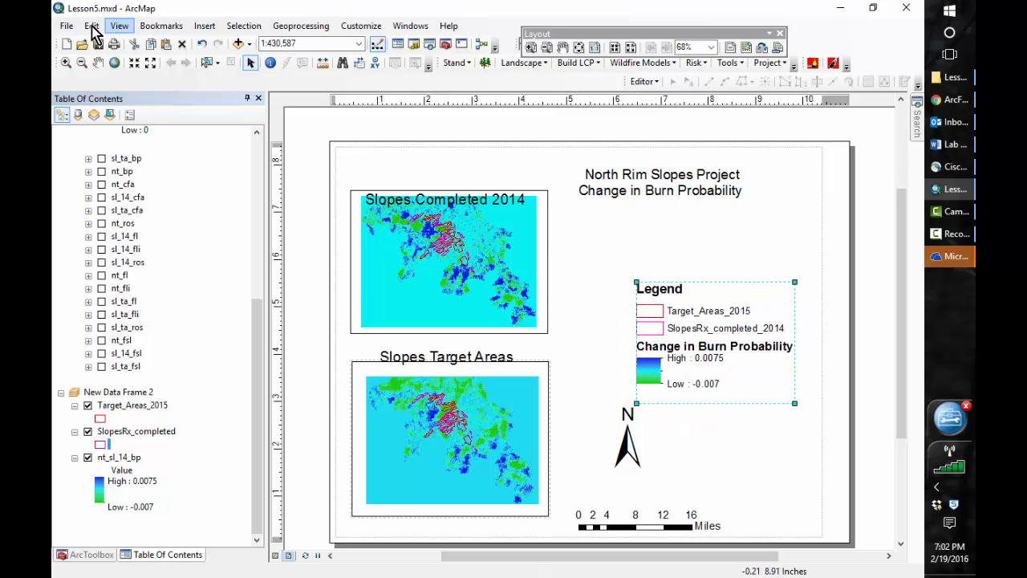
{"action": "left_click", "coordinate": [67, 26]}
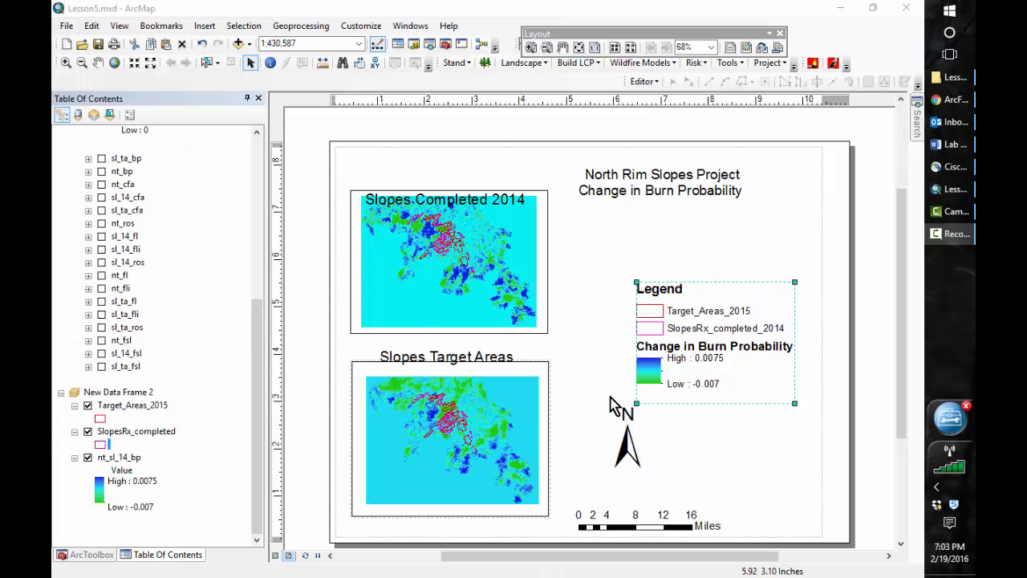
{"action": "left_click", "coordinate": [98, 45]}
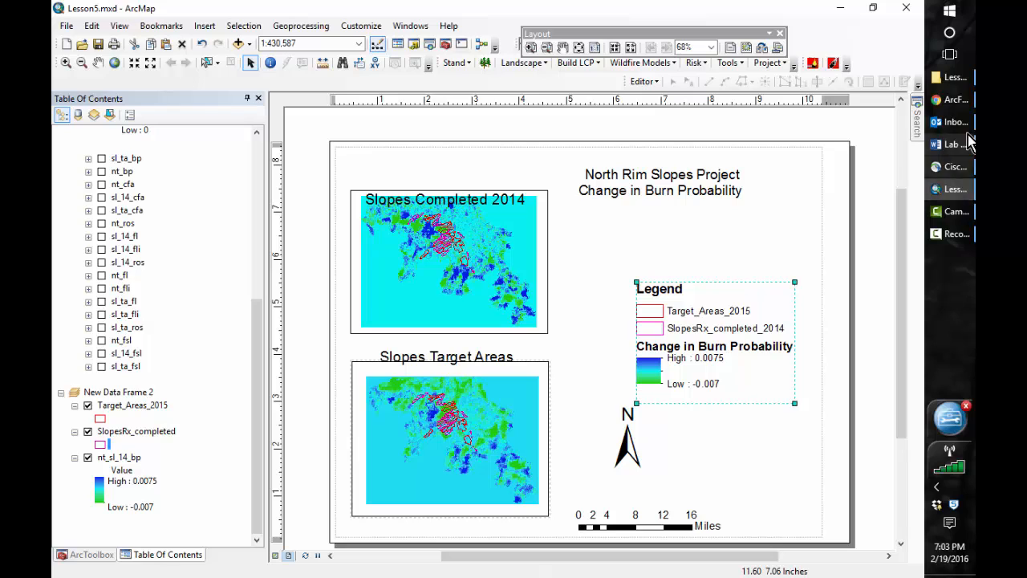
Switch to the ArcFuels10 help page in Chrome and view the exercise on calculating area by flame length category and fire type.
{"action": "left_click", "coordinate": [950, 104]}
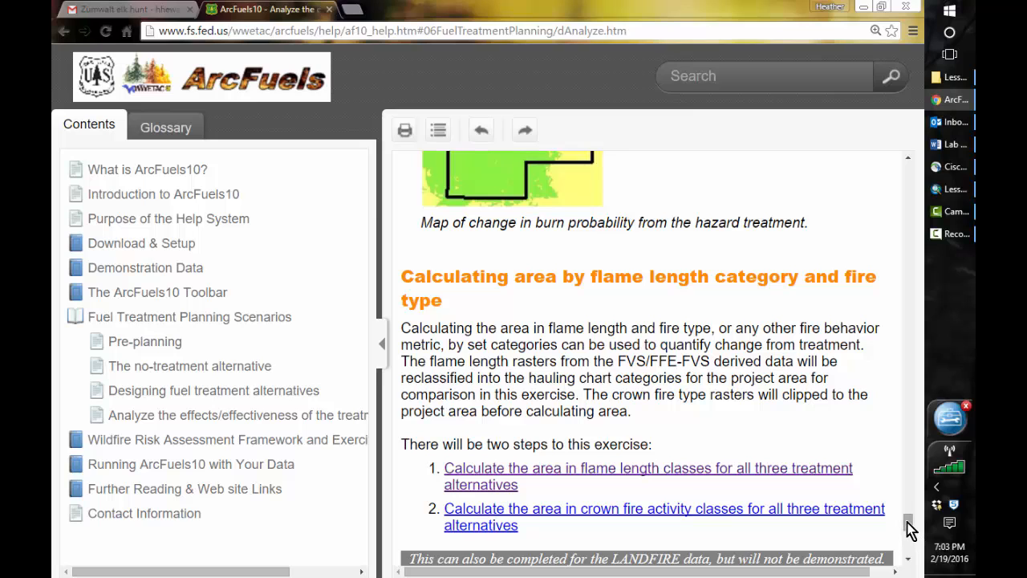
{"action": "left_click_drag", "start_coordinate": [909, 528], "coordinate": [911, 536]}
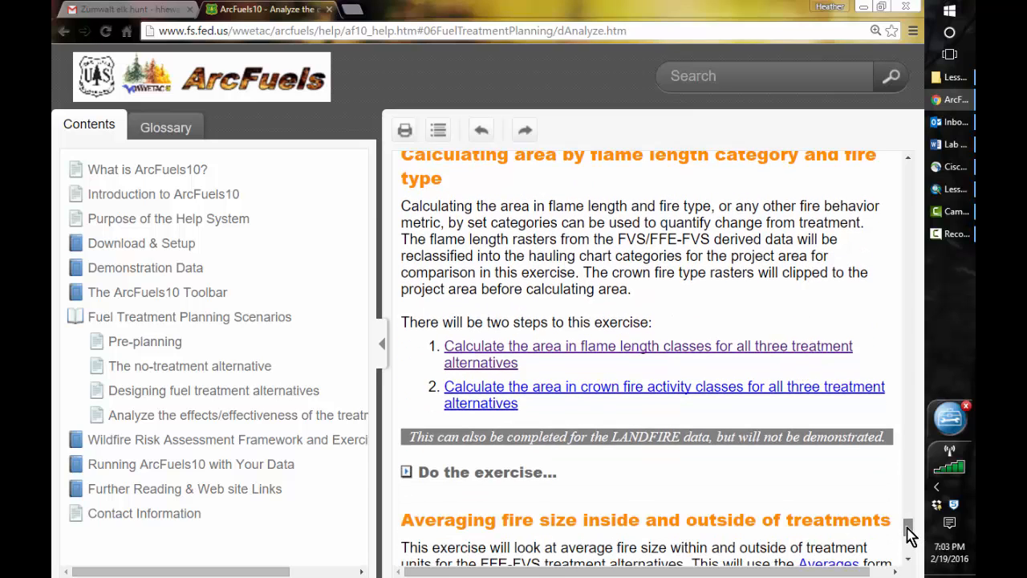
Expand the exercise on area by flame length category and read the Reclassify instructions for the hauling chart classes.
{"action": "left_click", "coordinate": [432, 476]}
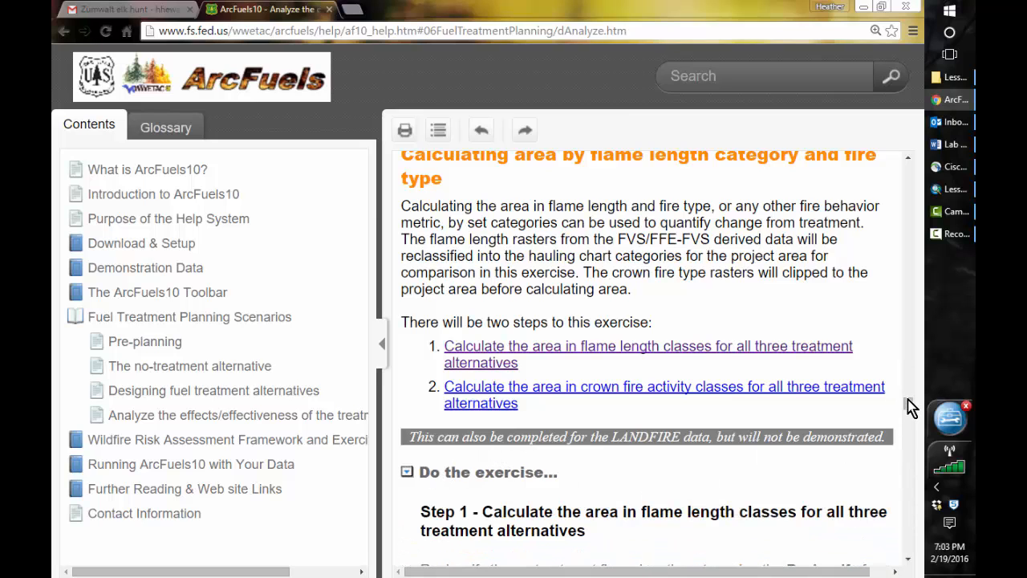
{"action": "left_click_drag", "start_coordinate": [909, 411], "coordinate": [911, 422]}
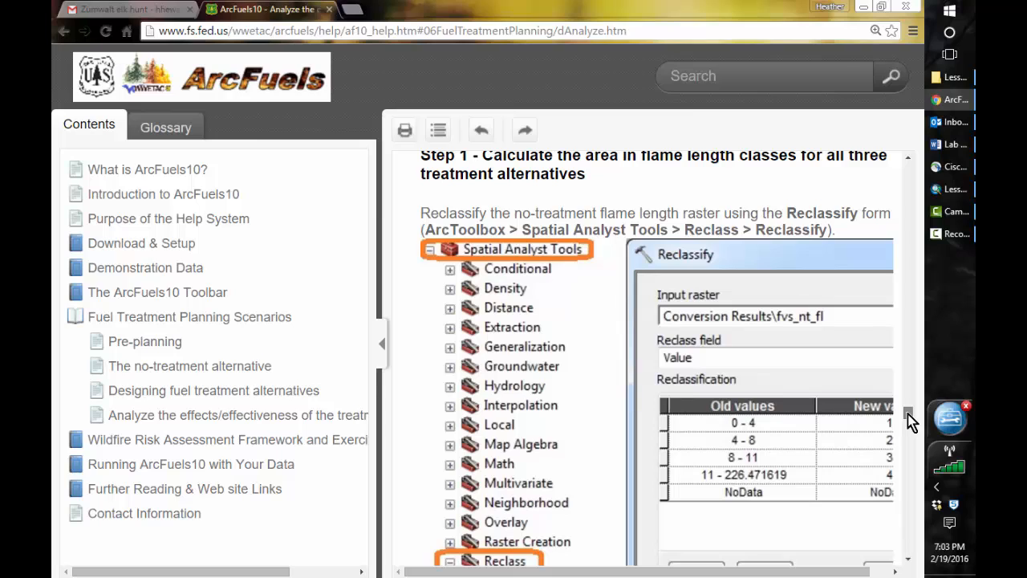
{"action": "scroll", "coordinate": [911, 423], "scroll_direction": "down", "scroll_amount": 1}
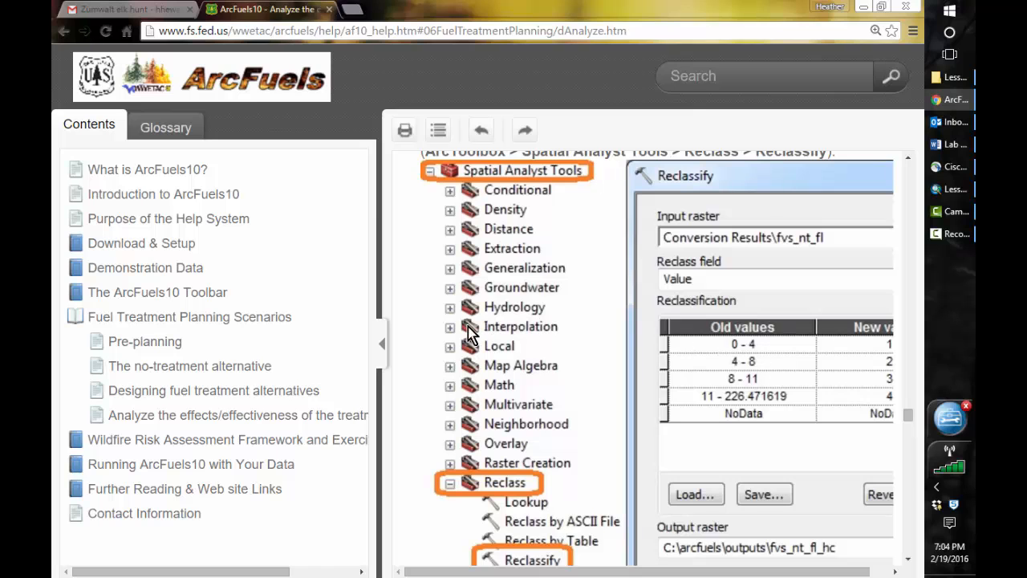
{"action": "left_click", "coordinate": [383, 345]}
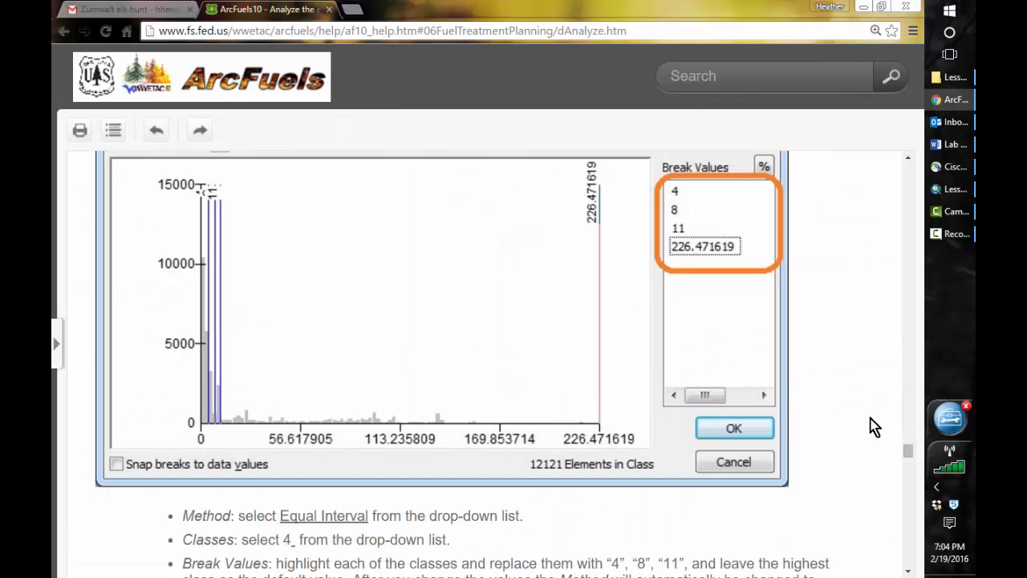
{"action": "left_click_drag", "start_coordinate": [909, 455], "coordinate": [907, 435]}
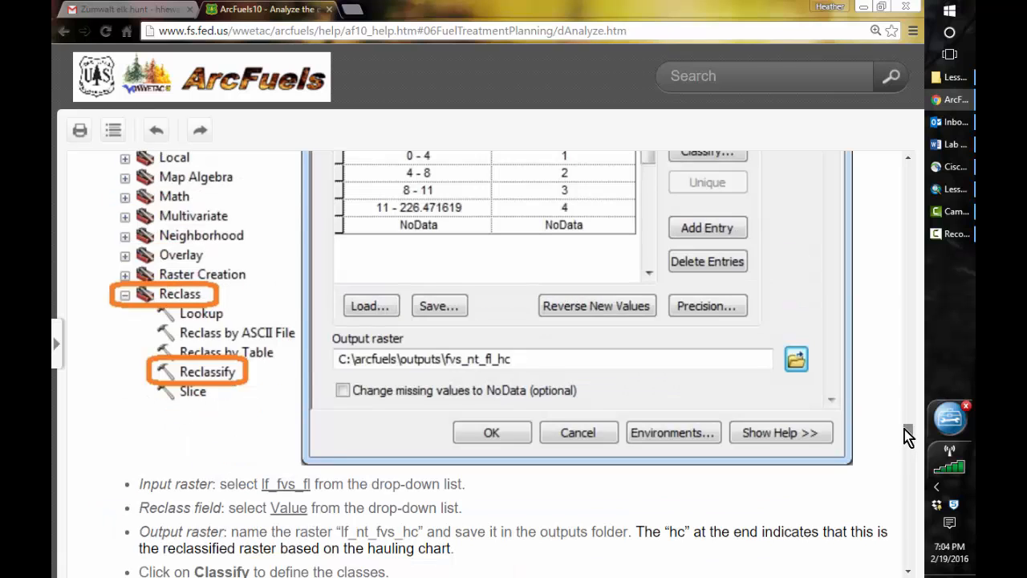
Switch to ArcMap in data view and turn off Target_Areas_2015, SlopesRx_completed_2014 and Change in Burn Probability in the Layers data frame.
{"action": "left_click", "coordinate": [937, 194]}
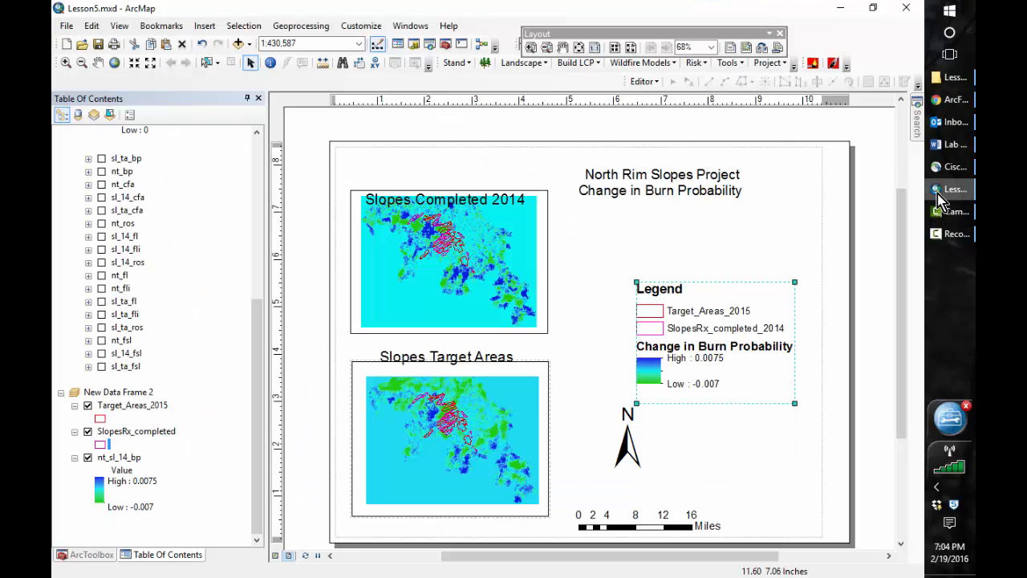
{"action": "left_click", "coordinate": [276, 557]}
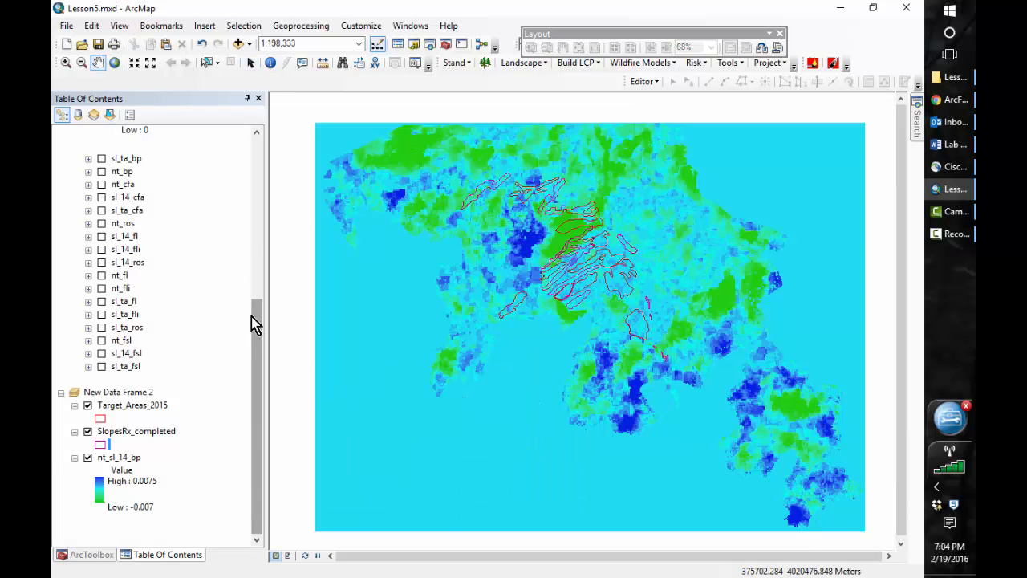
{"action": "left_click_drag", "start_coordinate": [254, 323], "coordinate": [255, 164]}
{"action": "left_click", "coordinate": [88, 146]}
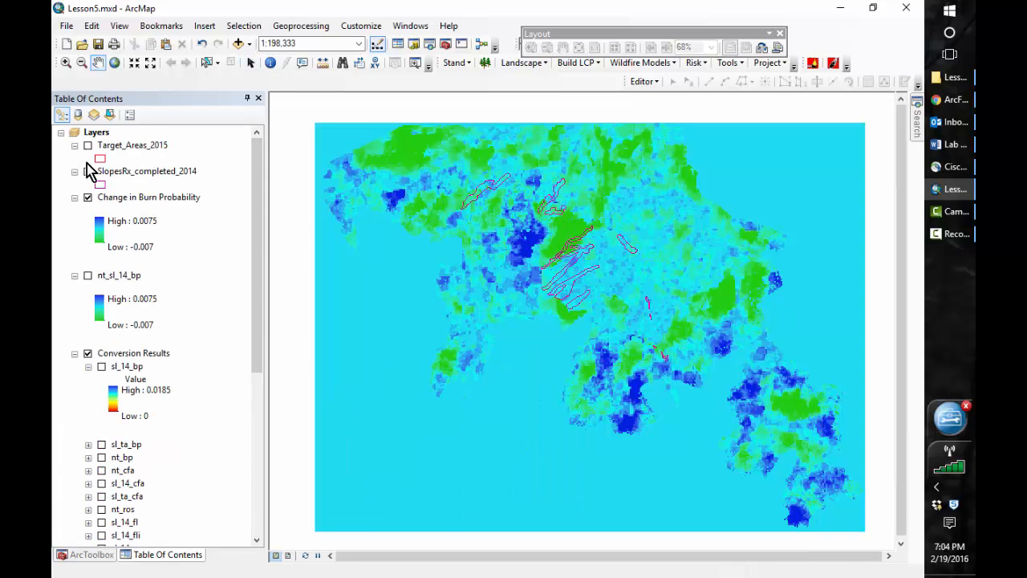
{"action": "left_click", "coordinate": [89, 170]}
{"action": "left_click", "coordinate": [88, 196]}
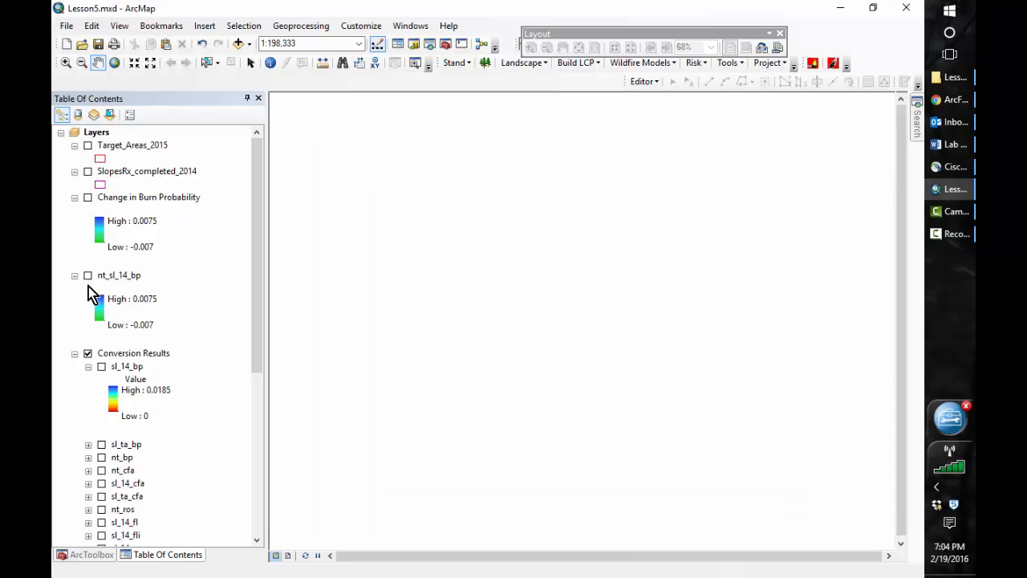
Collapse the layers in the Layers data frame, expanding only the Conversion Results group to list its rasters, and select sl_14_fl.
{"action": "left_click", "coordinate": [74, 353], "text": "ctrl"}
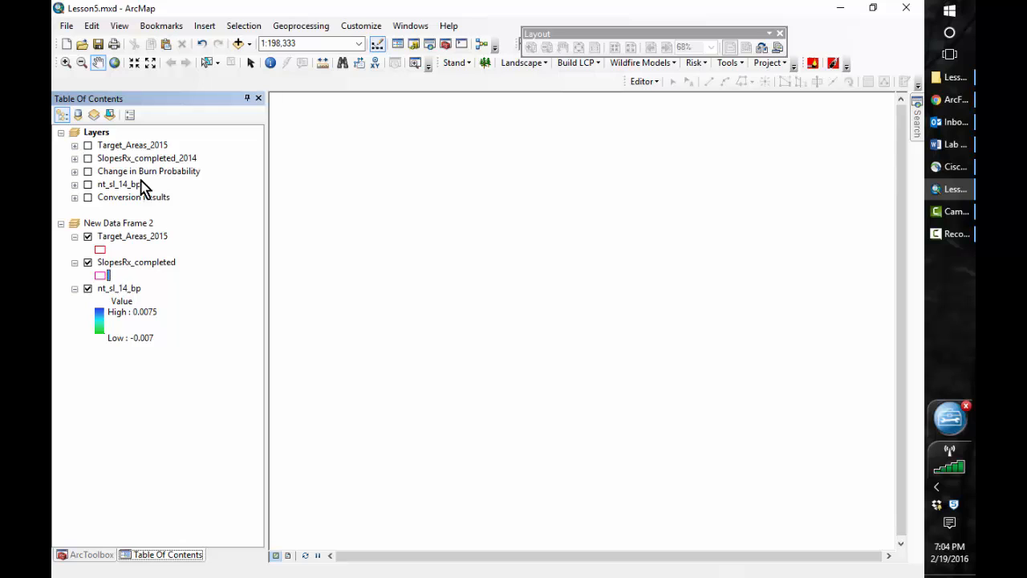
{"action": "left_click", "coordinate": [75, 197]}
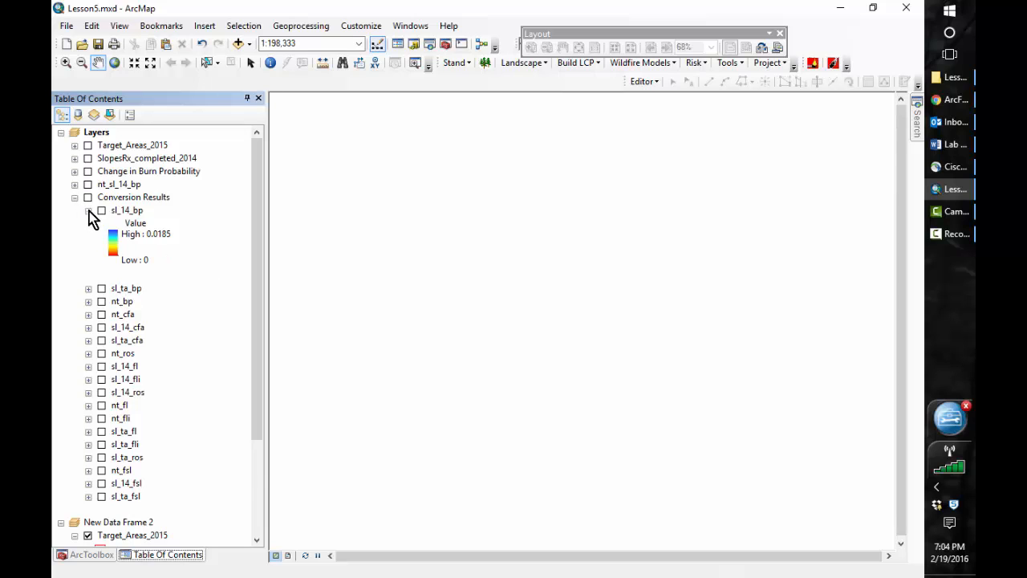
{"action": "left_click", "coordinate": [89, 211]}
{"action": "left_click", "coordinate": [157, 307]}
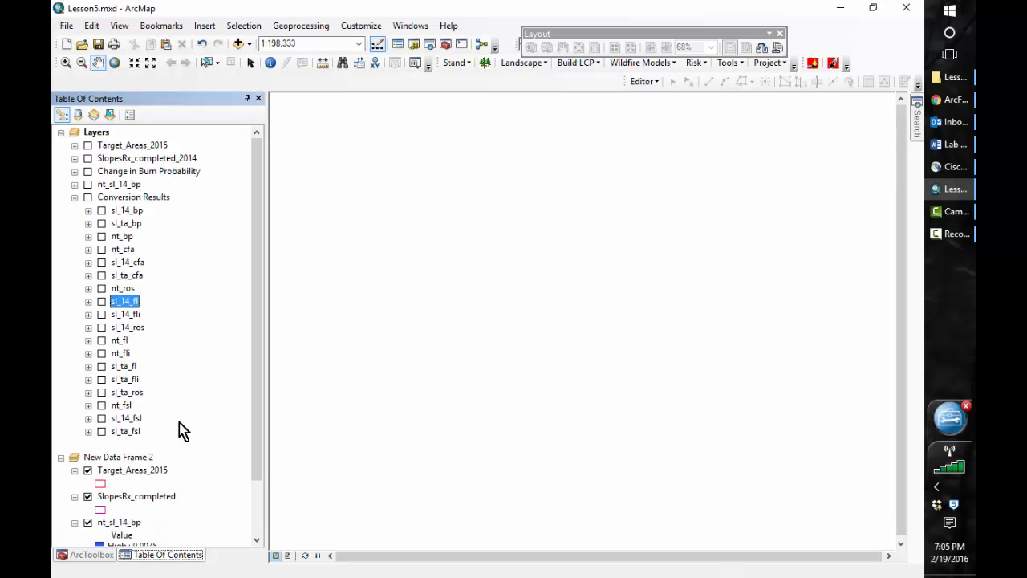
Open the Reclassify tool from the Spatial Analyst Reclass toolset and set sl_14_fl as the input raster.
{"action": "left_click", "coordinate": [85, 556]}
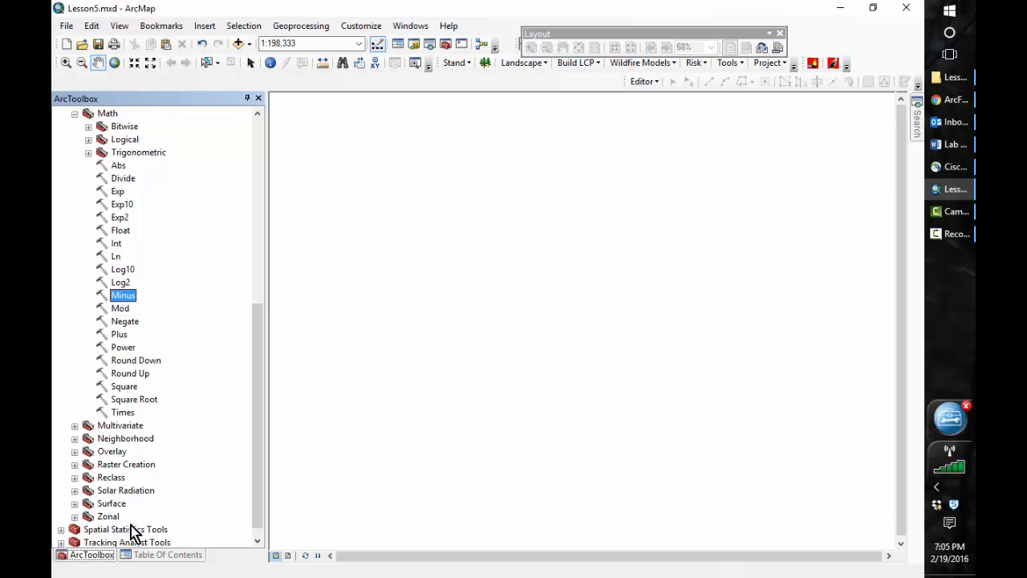
{"action": "left_click_drag", "start_coordinate": [253, 470], "coordinate": [252, 405]}
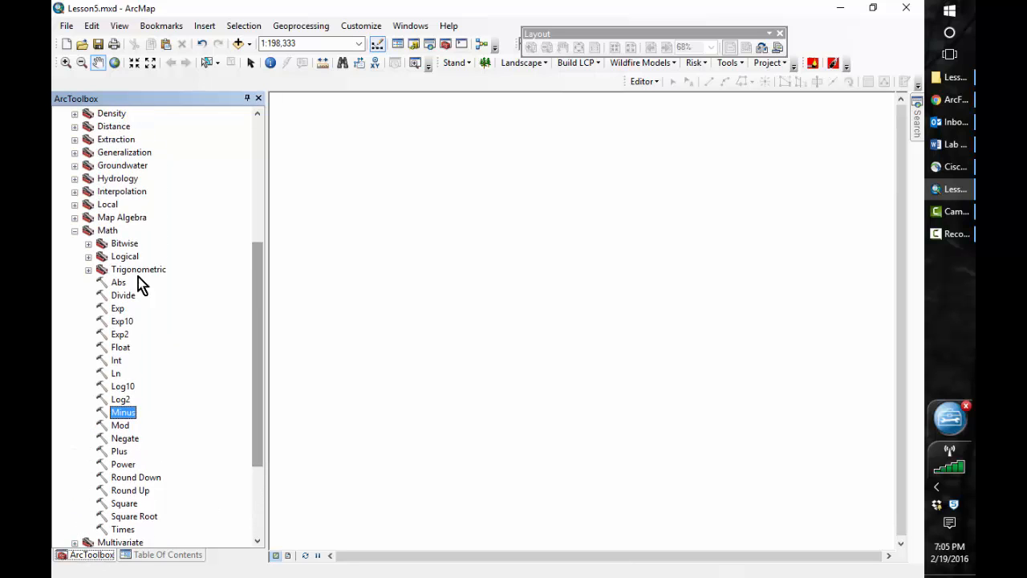
{"action": "left_click", "coordinate": [74, 231]}
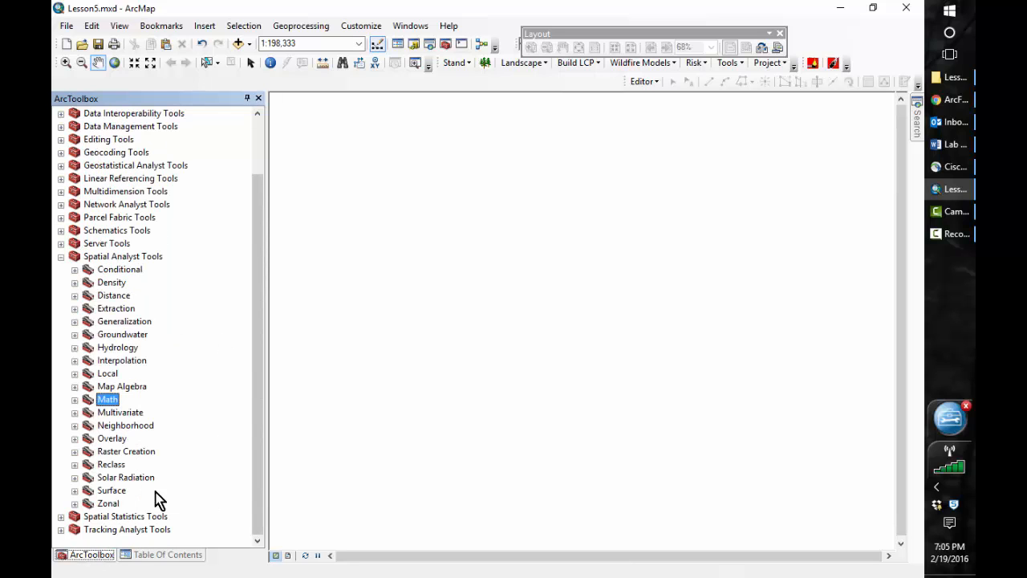
{"action": "left_click", "coordinate": [111, 464]}
{"action": "left_click", "coordinate": [74, 464]}
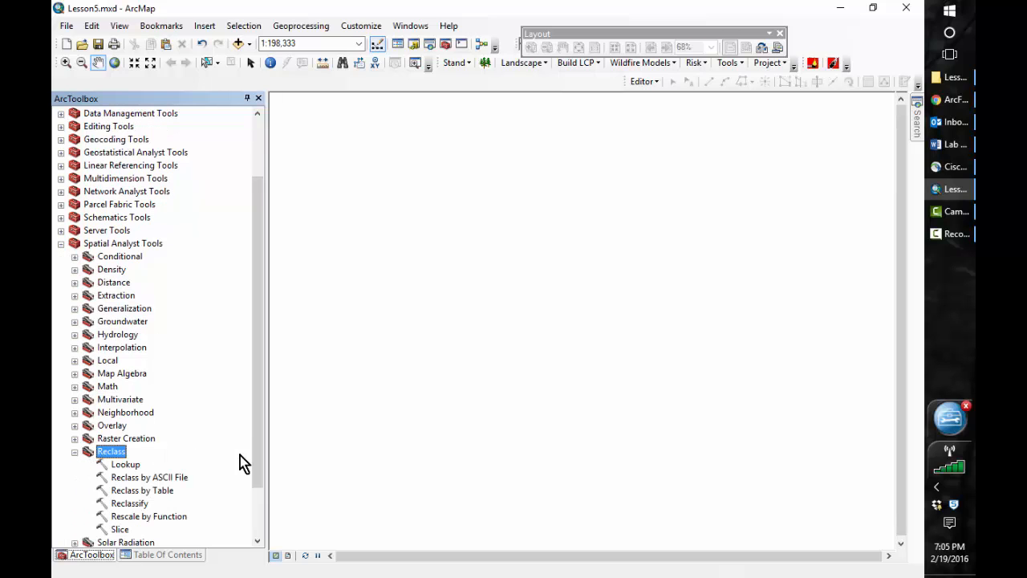
{"action": "double_click", "coordinate": [129, 503]}
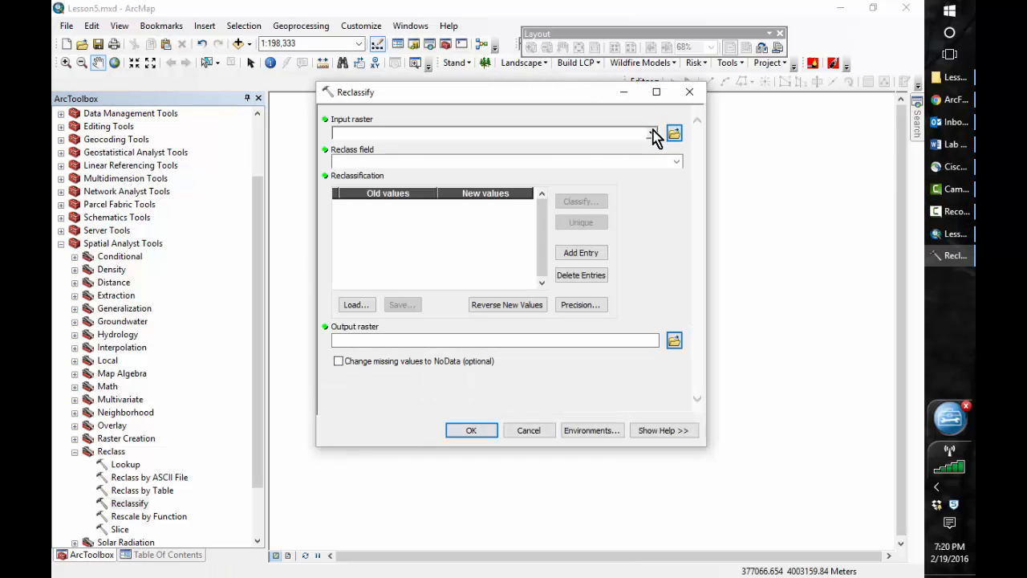
{"action": "left_click", "coordinate": [653, 136]}
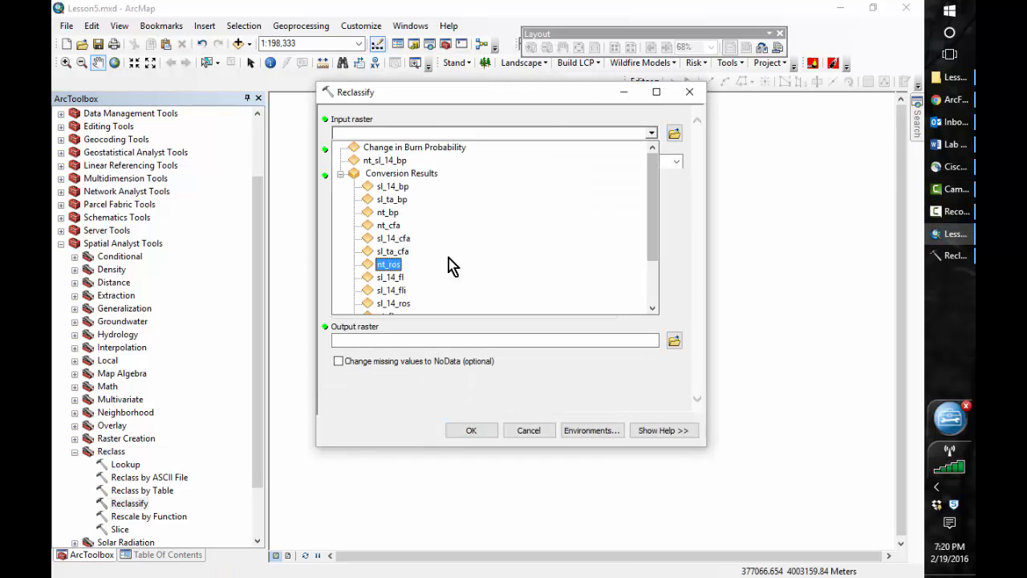
{"action": "left_click", "coordinate": [400, 279]}
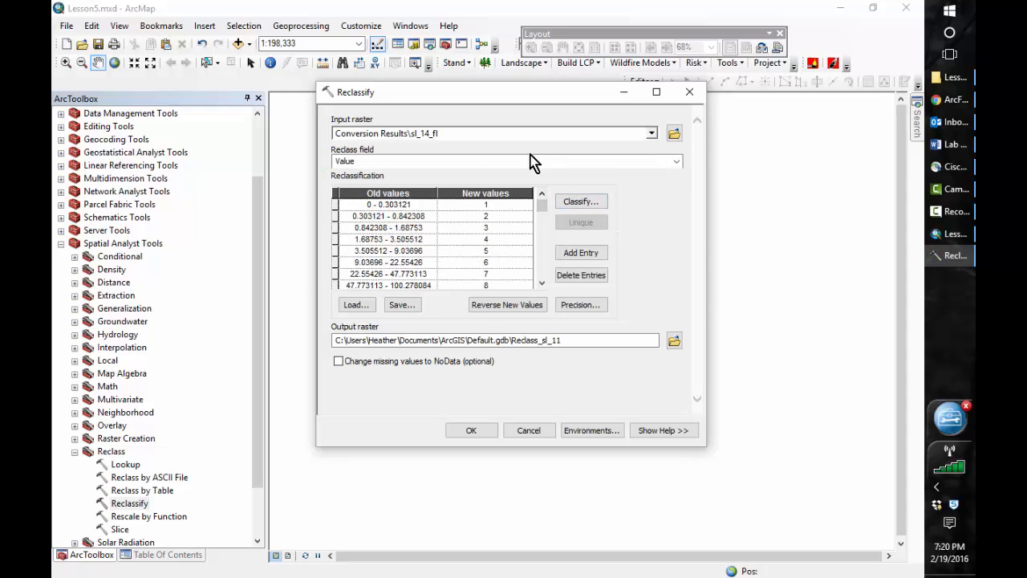
Classify the raster into 4 equal-interval classes and switch the classification method to Manual.
{"action": "left_click", "coordinate": [590, 206]}
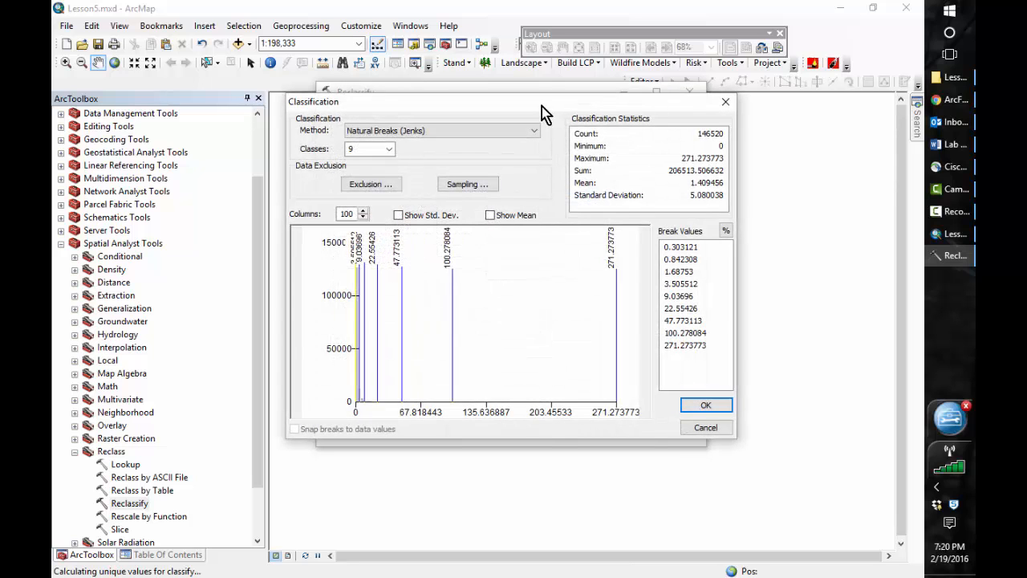
{"action": "left_click", "coordinate": [533, 128]}
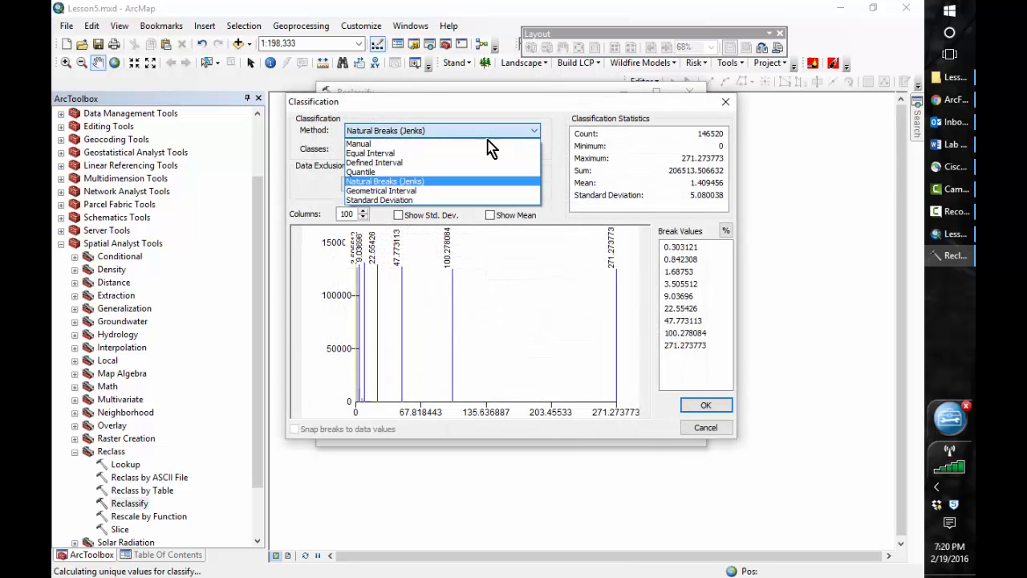
{"action": "left_click", "coordinate": [427, 154]}
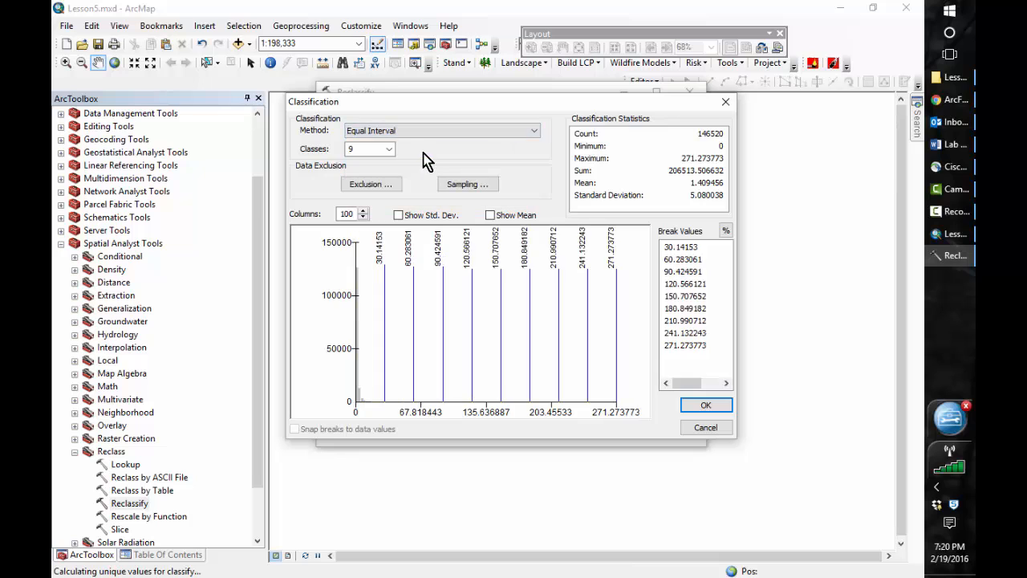
{"action": "left_click", "coordinate": [389, 151]}
{"action": "left_click", "coordinate": [357, 172]}
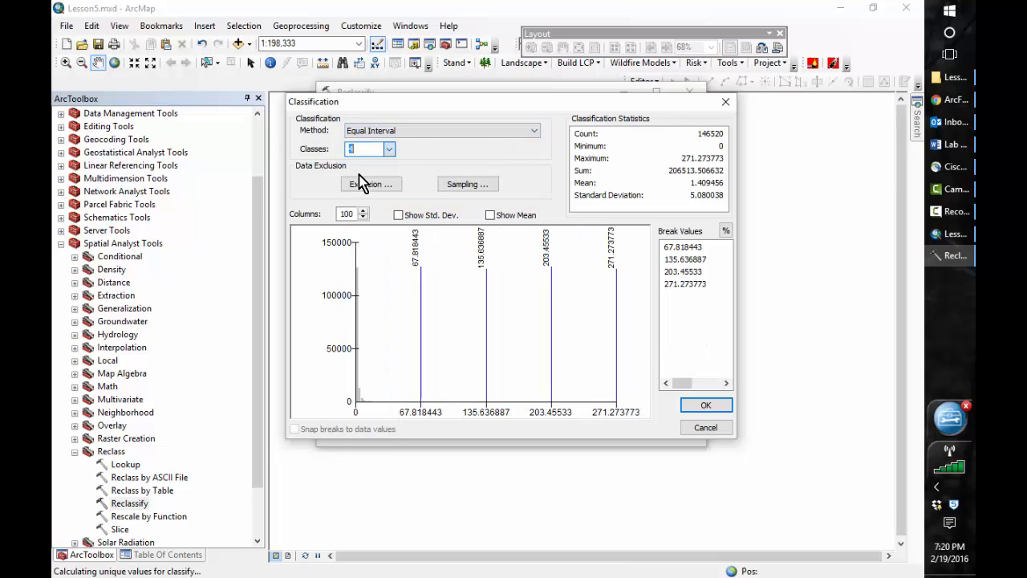
{"action": "left_click", "coordinate": [532, 131]}
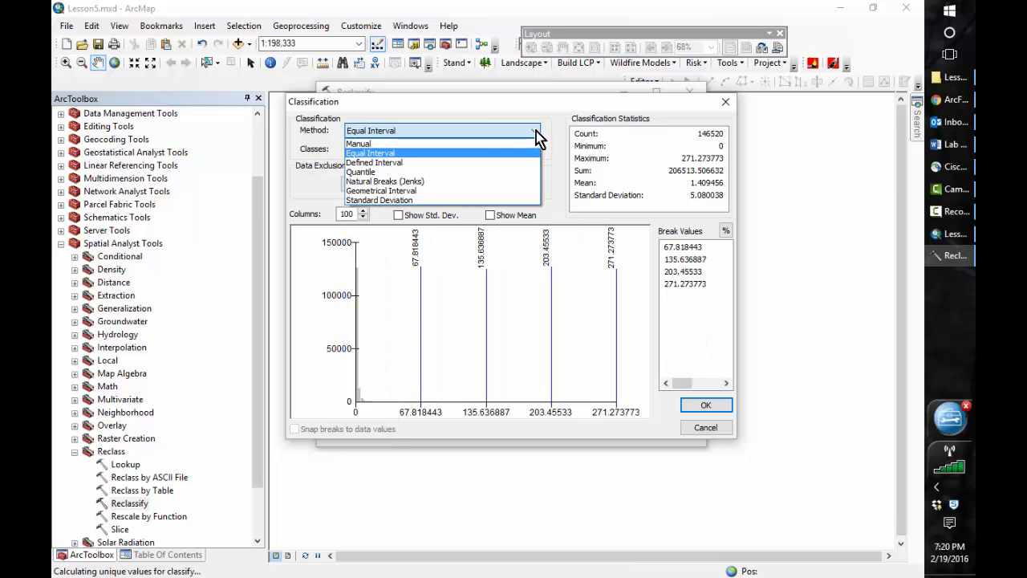
{"action": "left_click", "coordinate": [486, 145]}
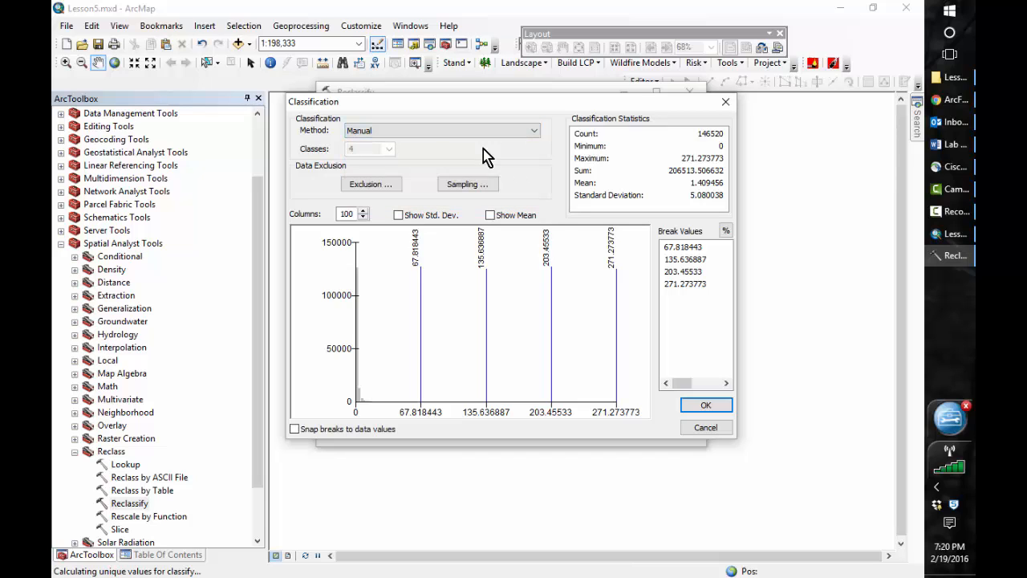
Set the first three break values to 4, 8 and 11, and accept the classification.
{"action": "left_click", "coordinate": [686, 248]}
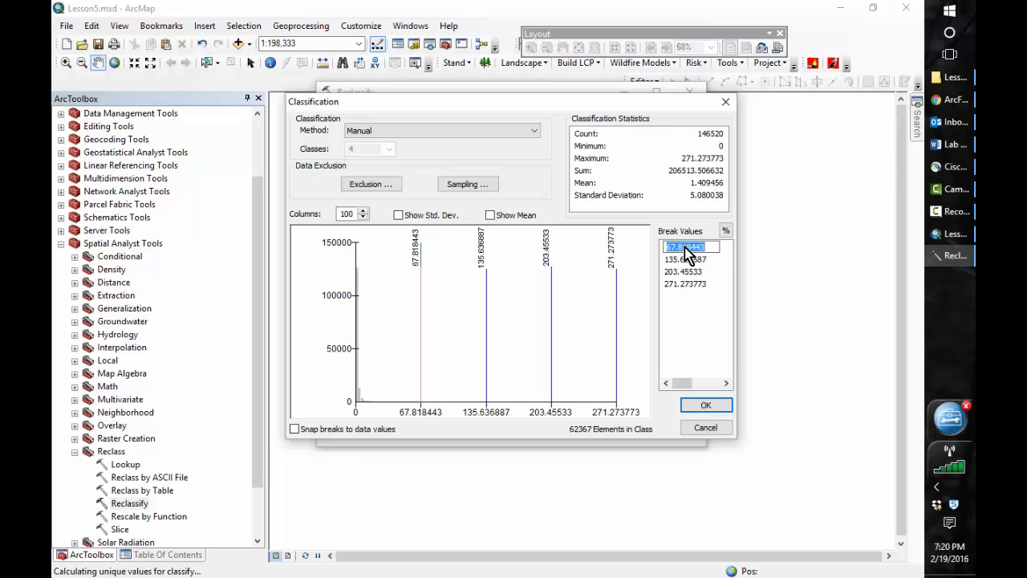
{"action": "type", "text": "4"}
{"action": "key", "text": "Return"}
{"action": "left_click", "coordinate": [687, 260]}
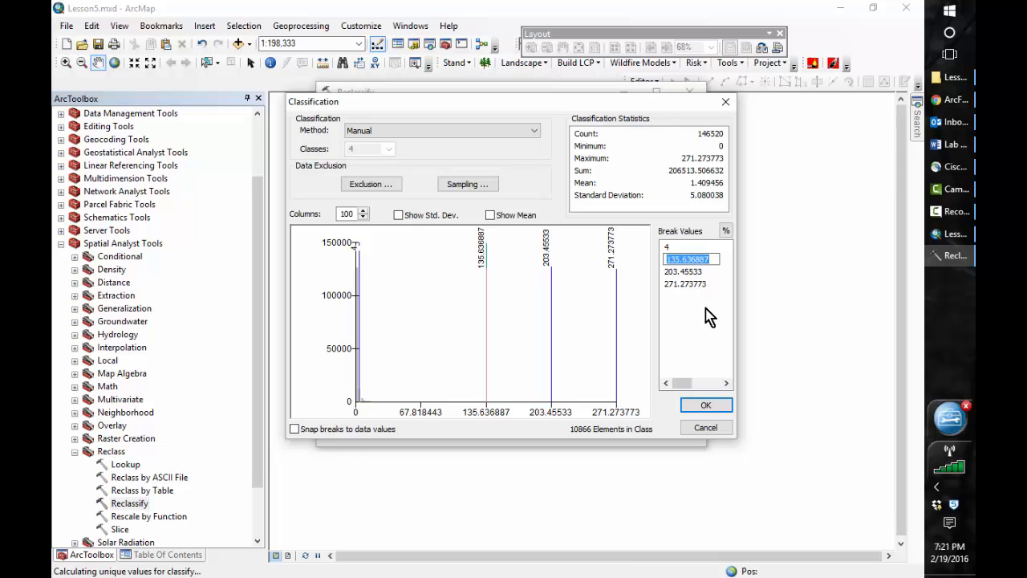
{"action": "type", "text": "8"}
{"action": "key", "text": "Return"}
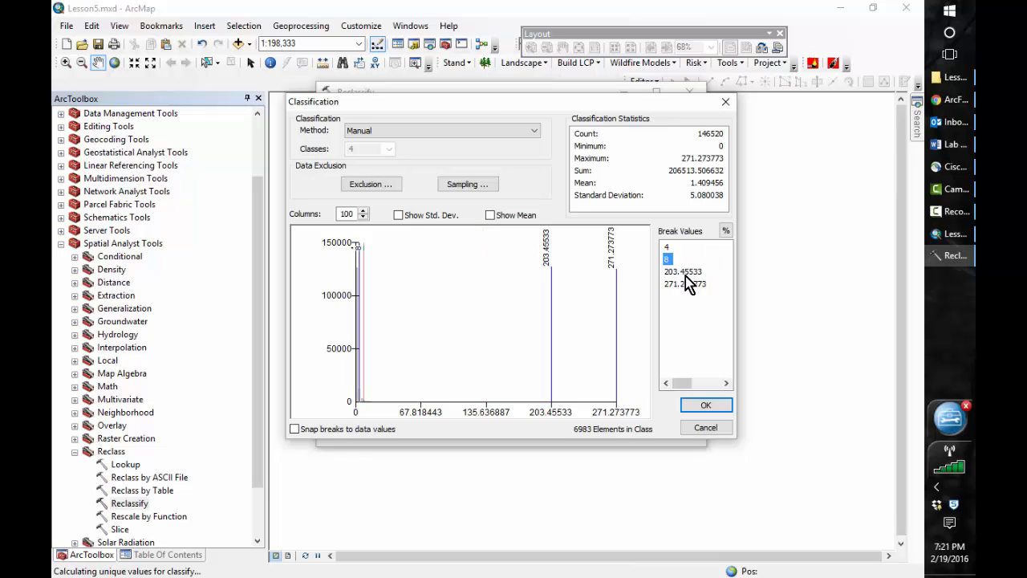
{"action": "left_click", "coordinate": [685, 272]}
{"action": "type", "text": "11"}
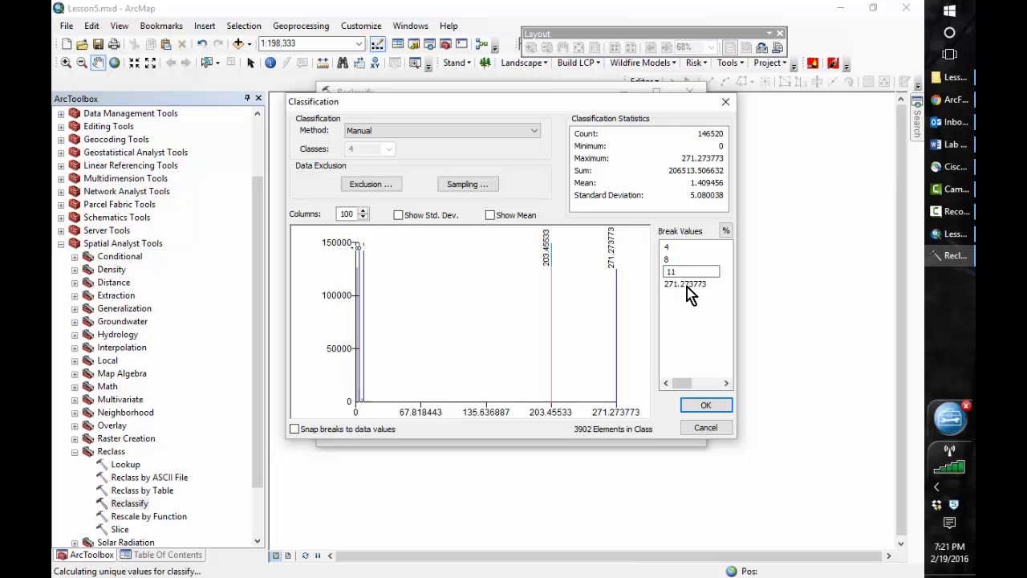
{"action": "key", "text": "Return"}
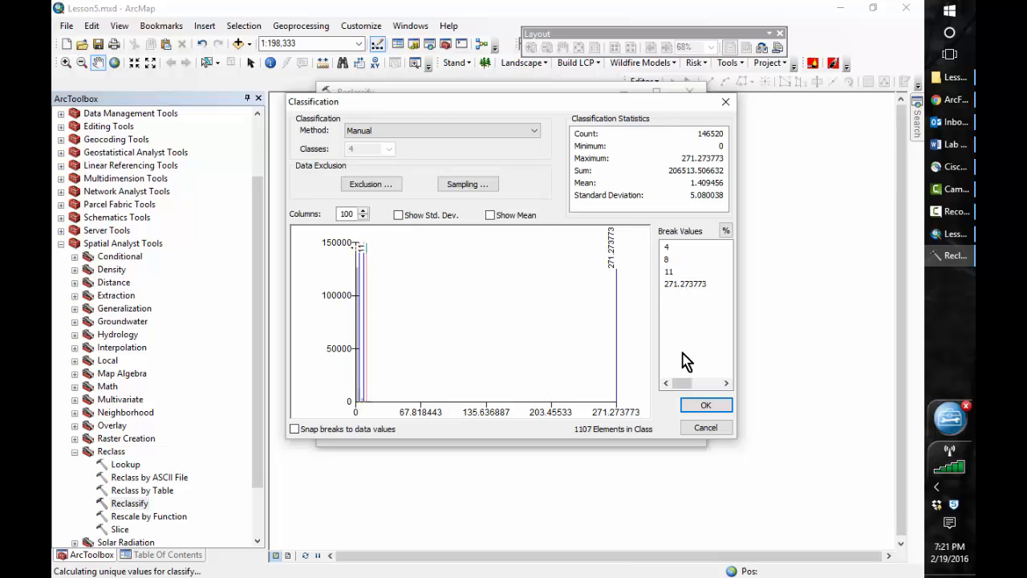
{"action": "left_click", "coordinate": [704, 409]}
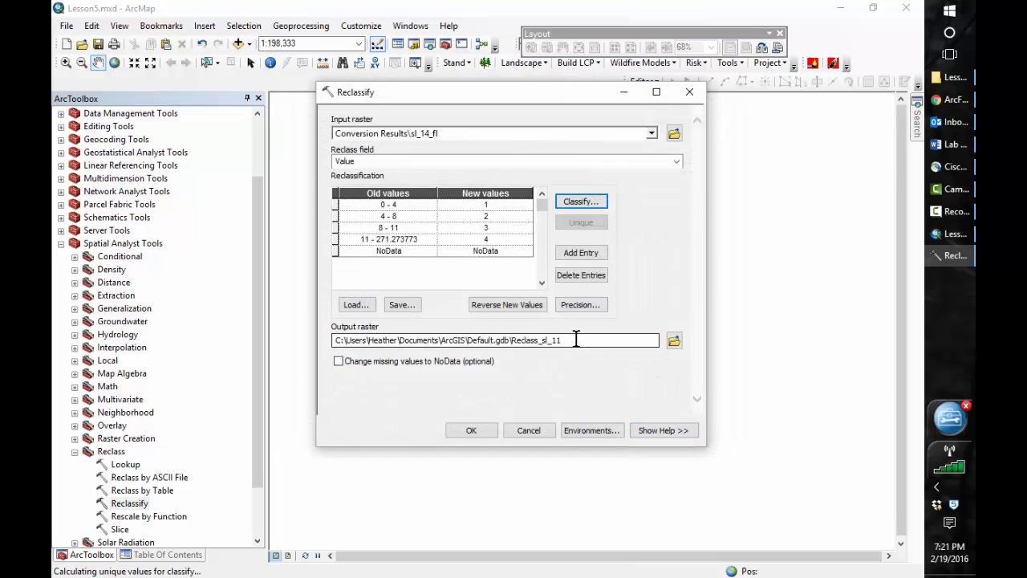
Set the output raster to sl_14_fl_hc in the Lesson_5 Outputs folder.
{"action": "left_click", "coordinate": [674, 342]}
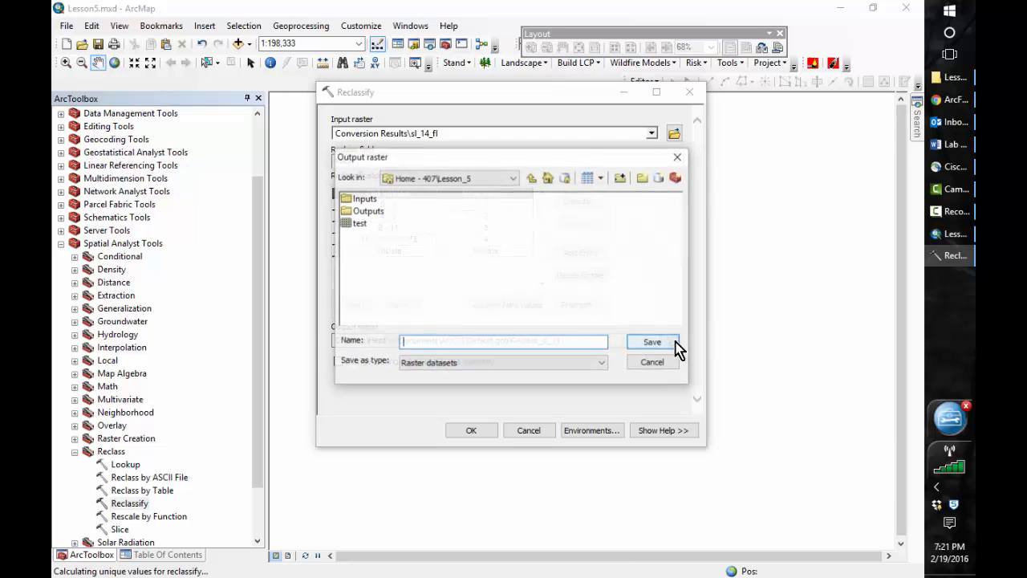
{"action": "double_click", "coordinate": [365, 211]}
{"action": "left_click", "coordinate": [454, 342]}
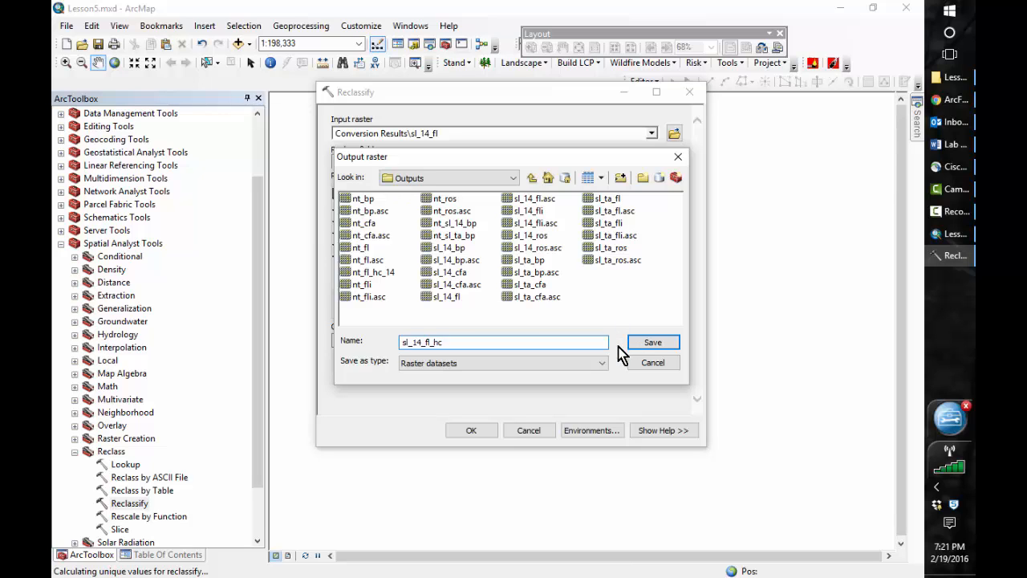
{"action": "left_click", "coordinate": [652, 345]}
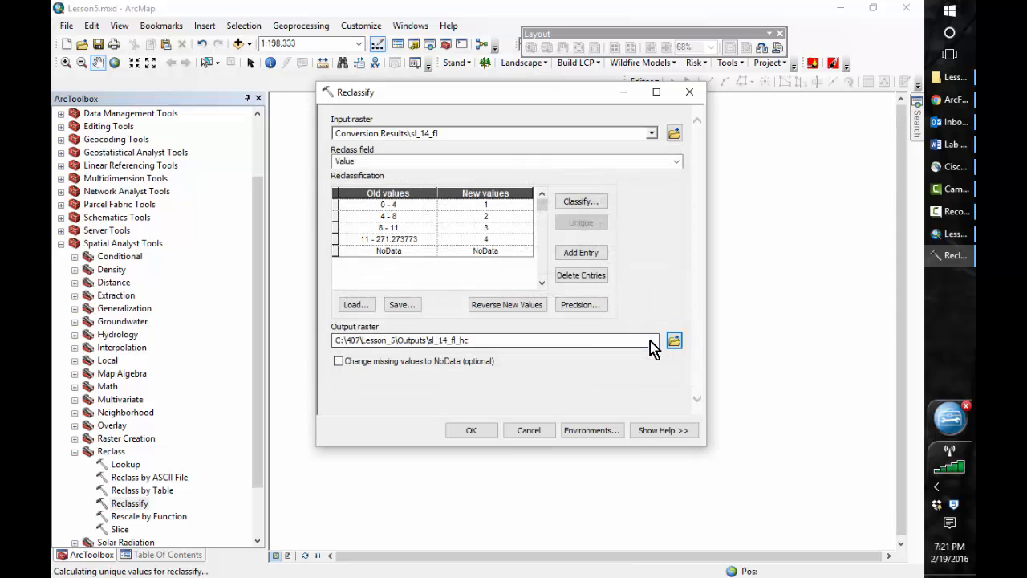
Set the raster analysis mask to SlopesRx_completed_2014 in the environment settings and run the sl_14_fl reclassification.
{"action": "left_click", "coordinate": [594, 431]}
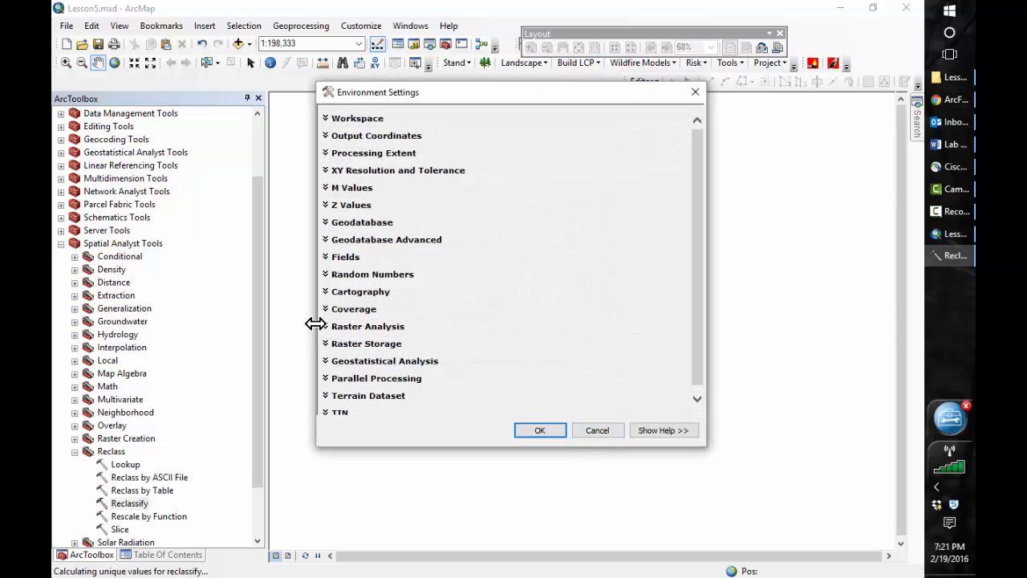
{"action": "left_click", "coordinate": [343, 329]}
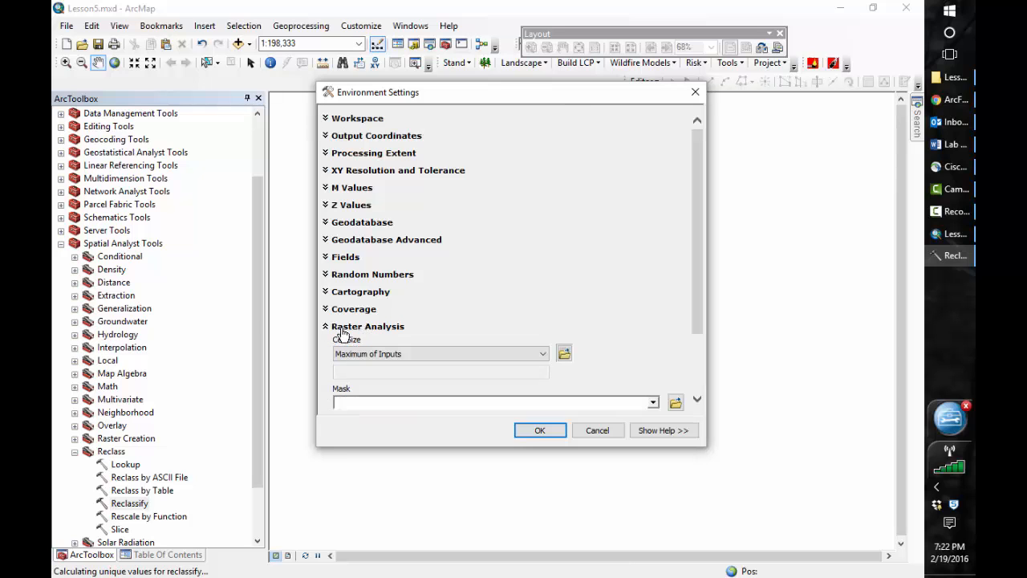
{"action": "scroll", "coordinate": [694, 321], "scroll_direction": "down", "scroll_amount": 2}
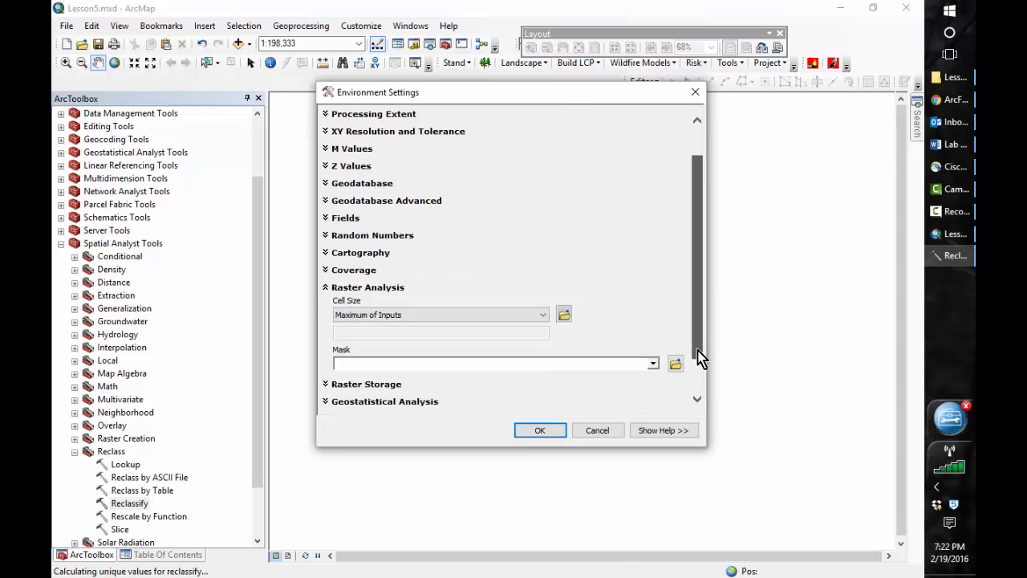
{"action": "left_click", "coordinate": [653, 356]}
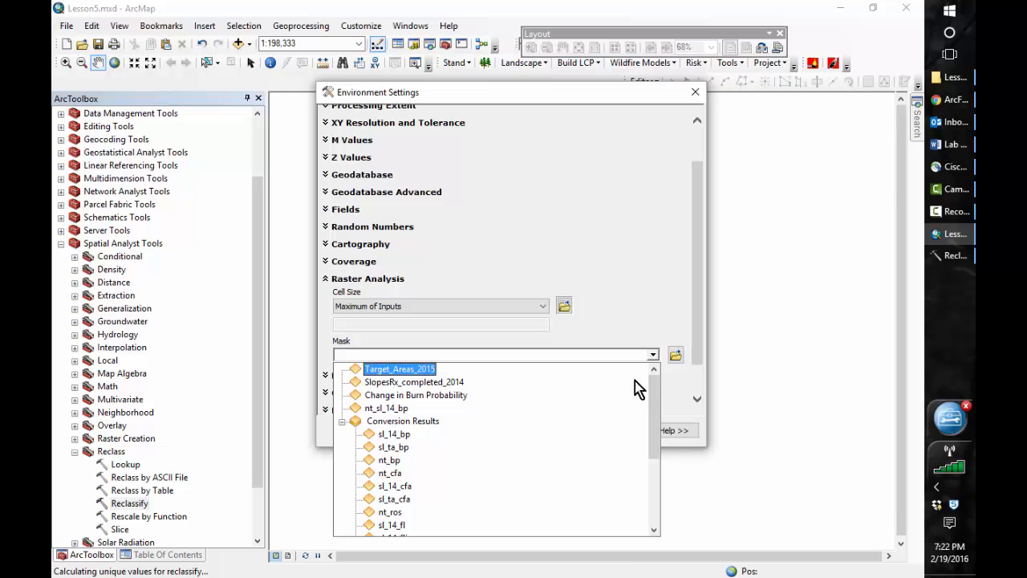
{"action": "left_click", "coordinate": [417, 384]}
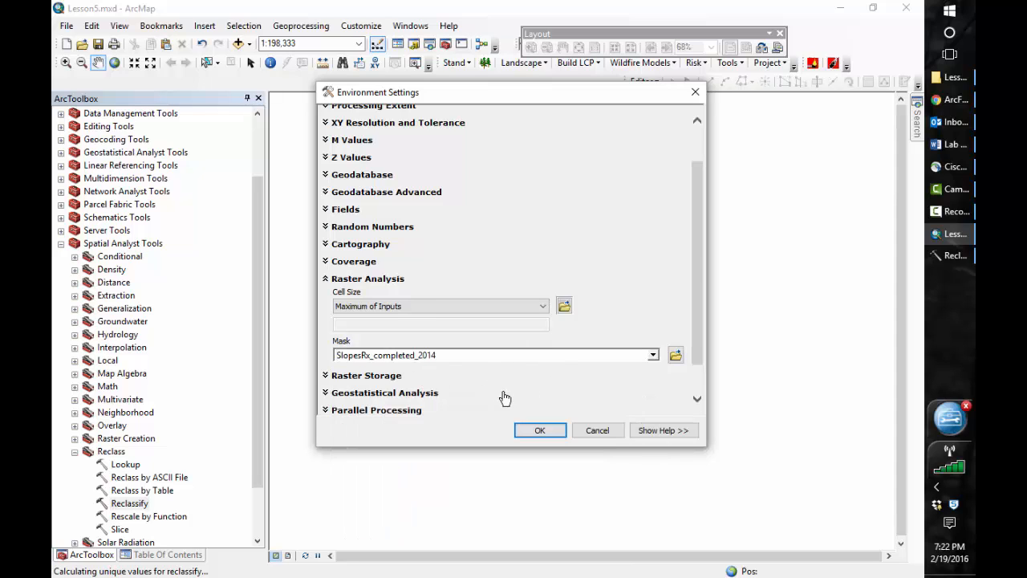
{"action": "left_click", "coordinate": [540, 434]}
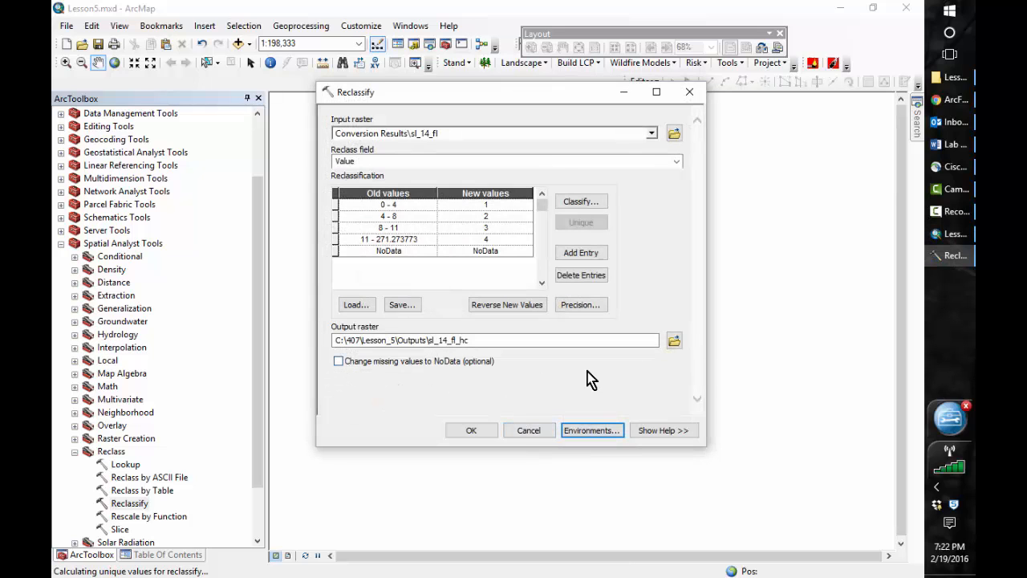
{"action": "left_click", "coordinate": [478, 431]}
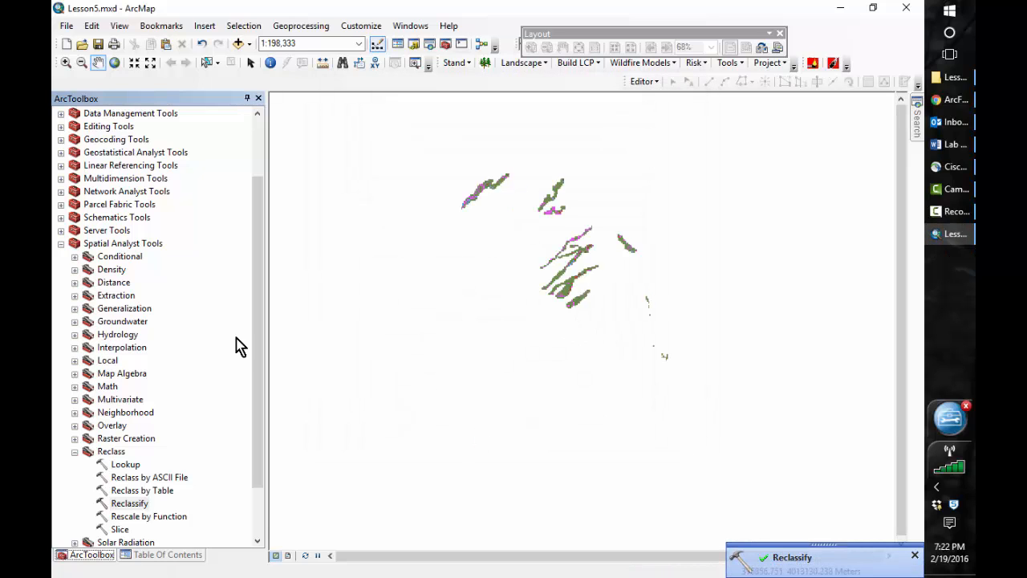
Reopen the Reclassify tool and set sl_ta_fl from the Conversion Results as the input raster.
{"action": "left_click", "coordinate": [122, 555]}
{"action": "left_click", "coordinate": [90, 554]}
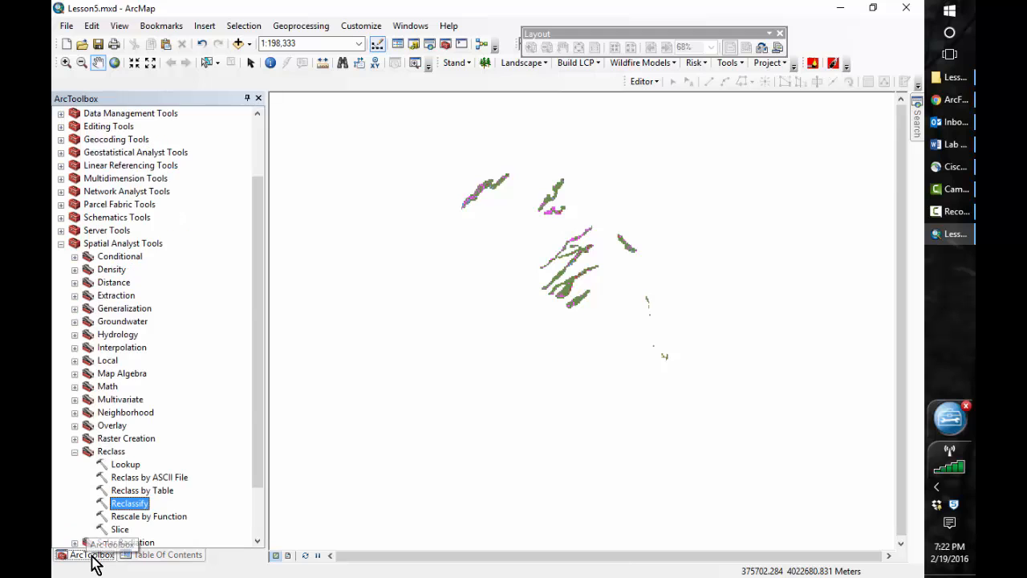
{"action": "double_click", "coordinate": [128, 505]}
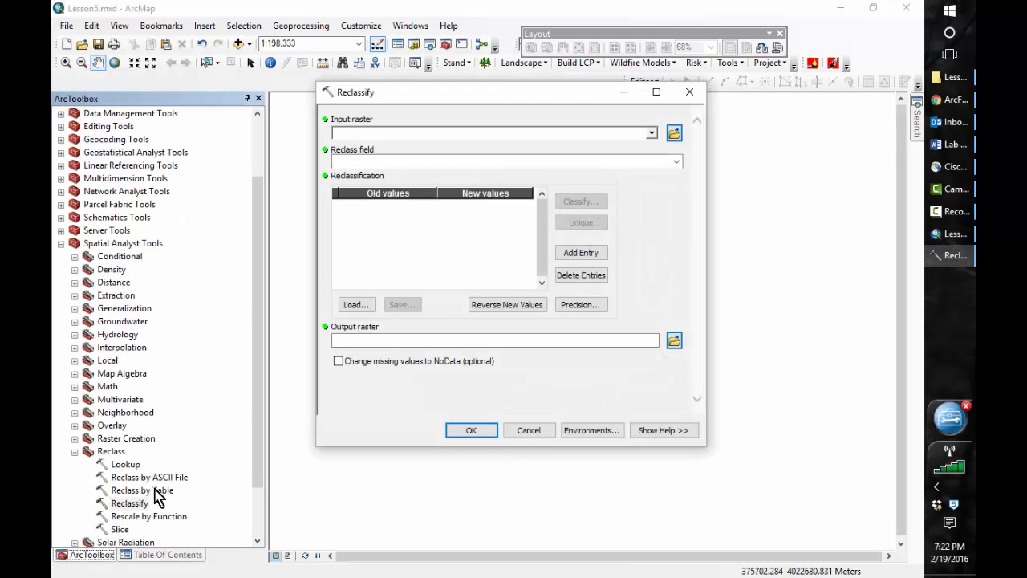
{"action": "left_click", "coordinate": [652, 135]}
{"action": "left_click_drag", "start_coordinate": [651, 224], "coordinate": [654, 279]}
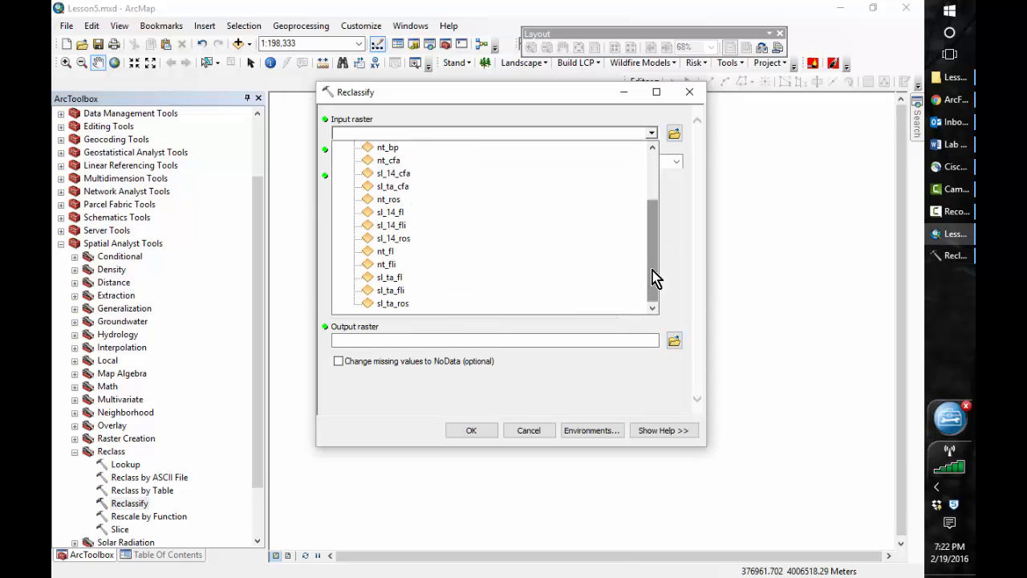
{"action": "left_click", "coordinate": [391, 279]}
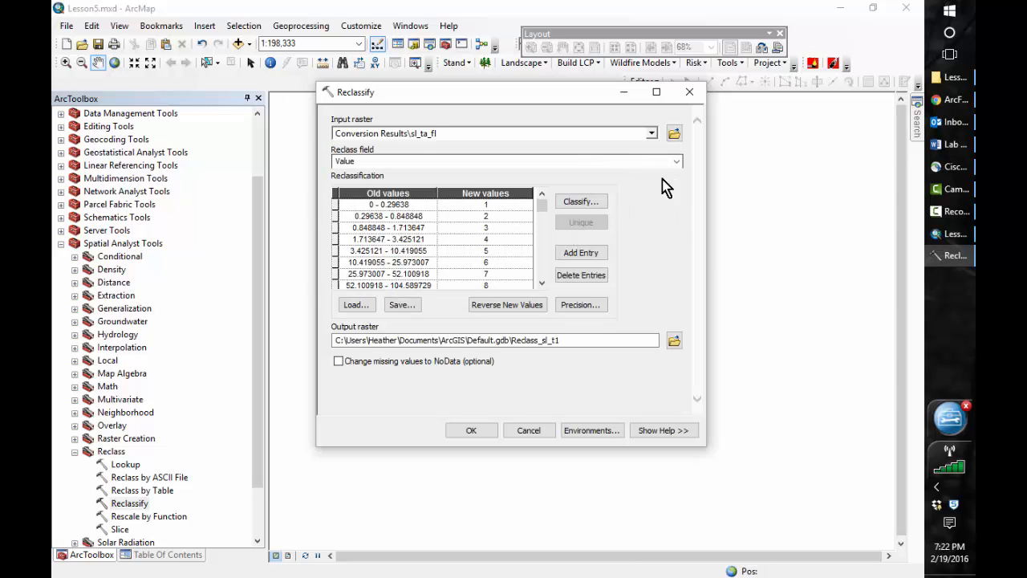
Divide the sl_ta_fl values into 4 equal-interval classes and switch the classification method to Manual.
{"action": "left_click", "coordinate": [587, 206]}
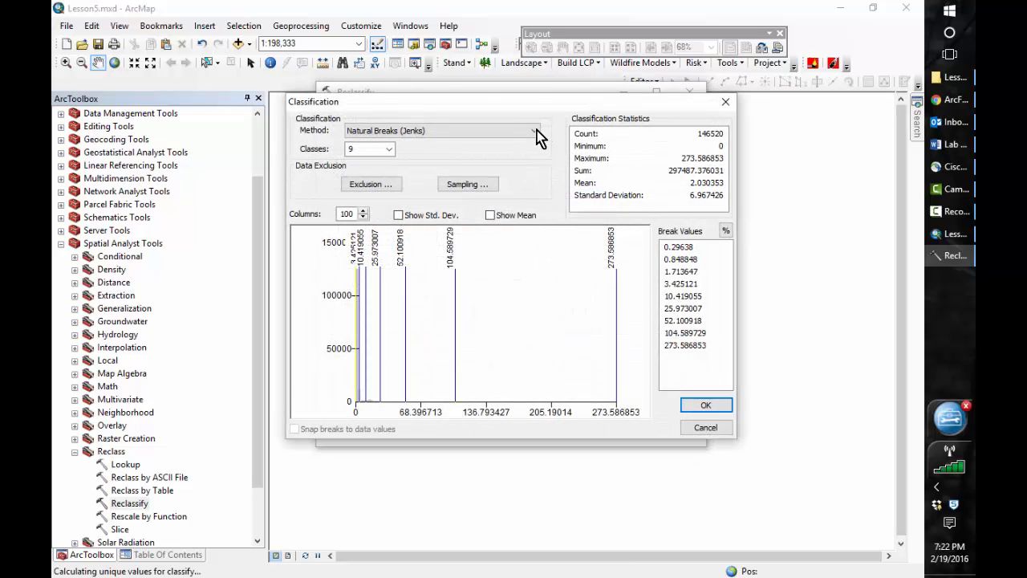
{"action": "left_click", "coordinate": [535, 131]}
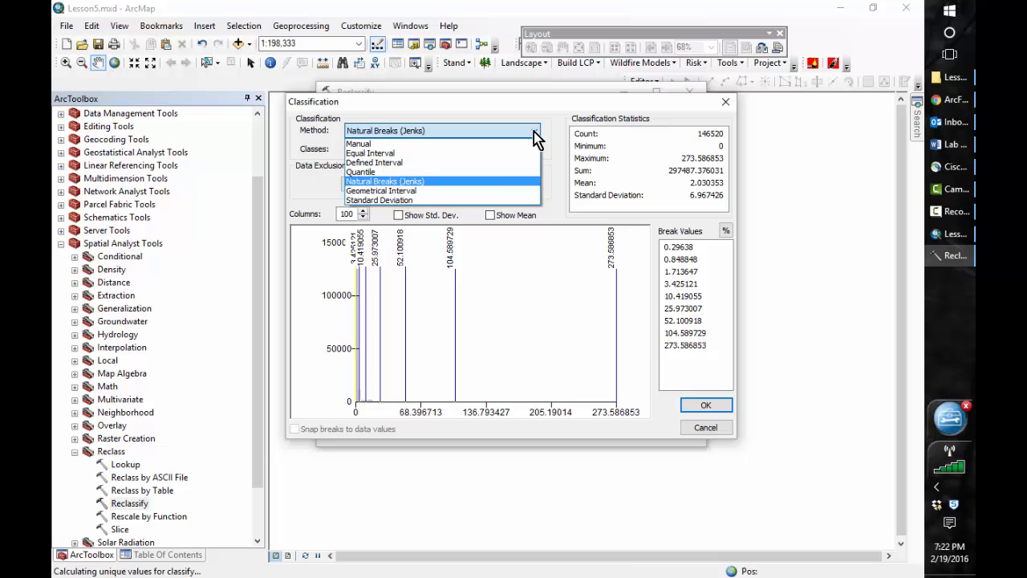
{"action": "left_click", "coordinate": [473, 154]}
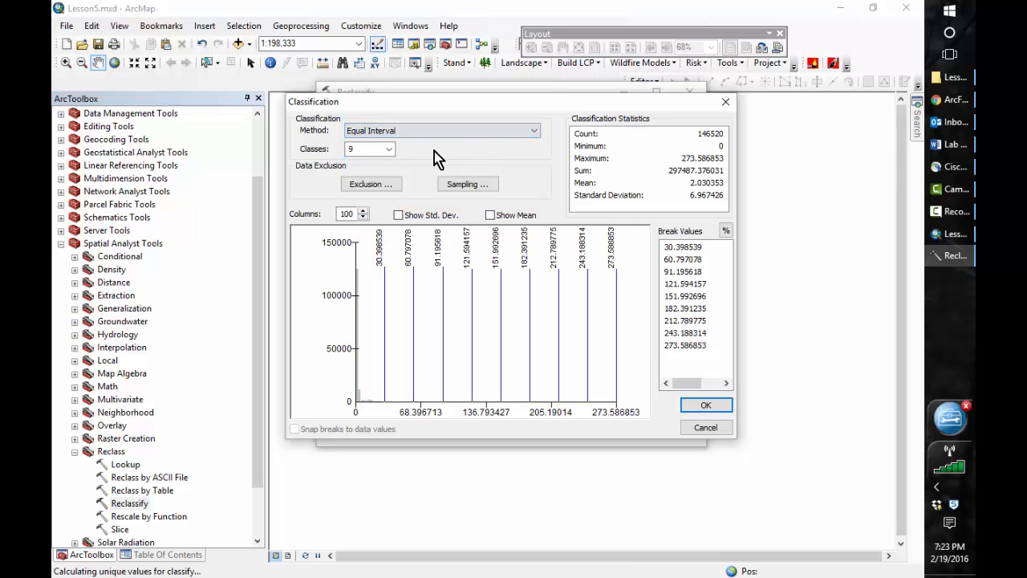
{"action": "left_click", "coordinate": [390, 149]}
{"action": "left_click", "coordinate": [370, 178]}
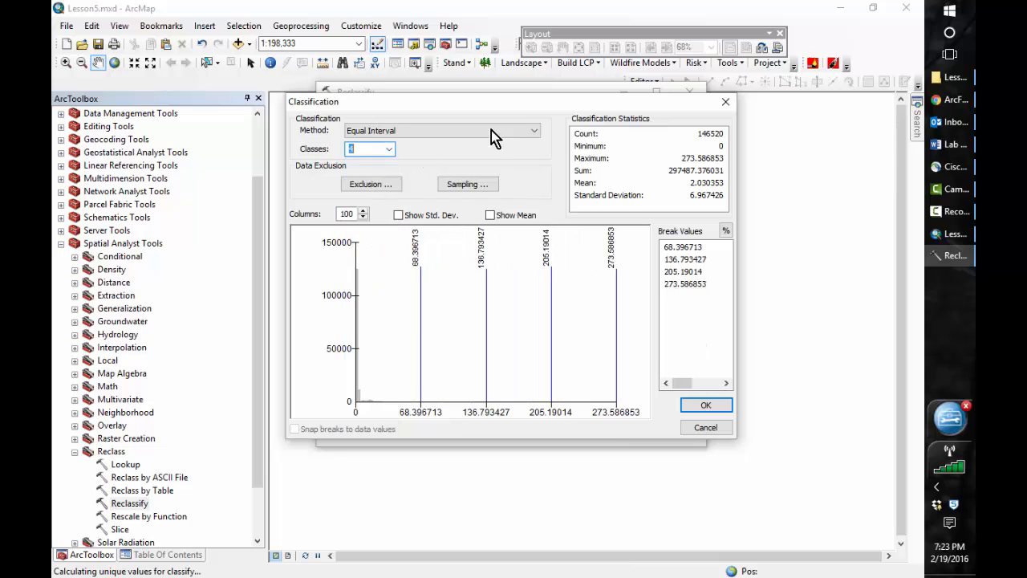
{"action": "left_click", "coordinate": [523, 133]}
{"action": "left_click", "coordinate": [490, 146]}
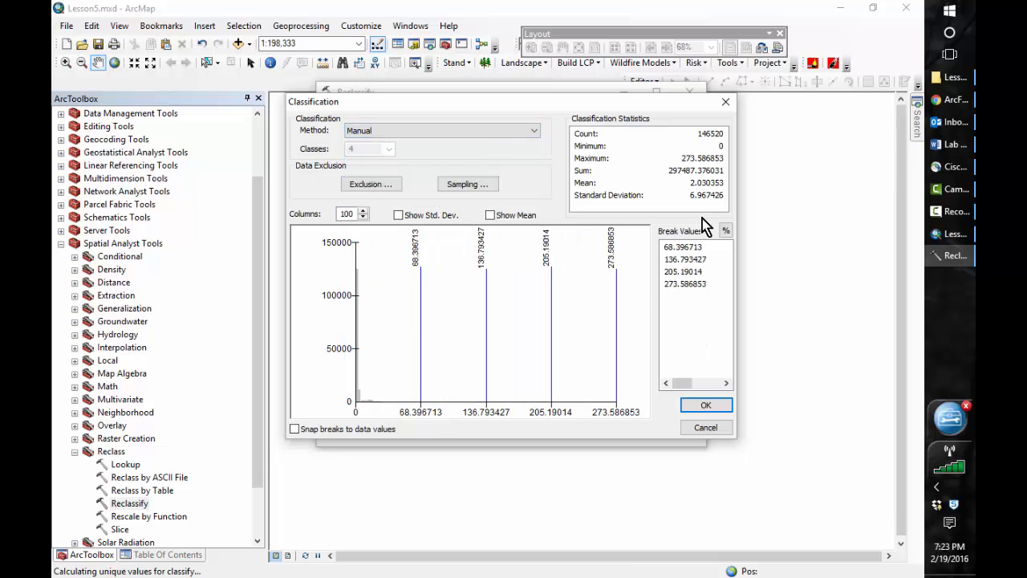
Set the first three break values for sl_ta_fl to 4, 8 and 11, keep the last break, and accept the classification.
{"action": "left_click", "coordinate": [684, 248]}
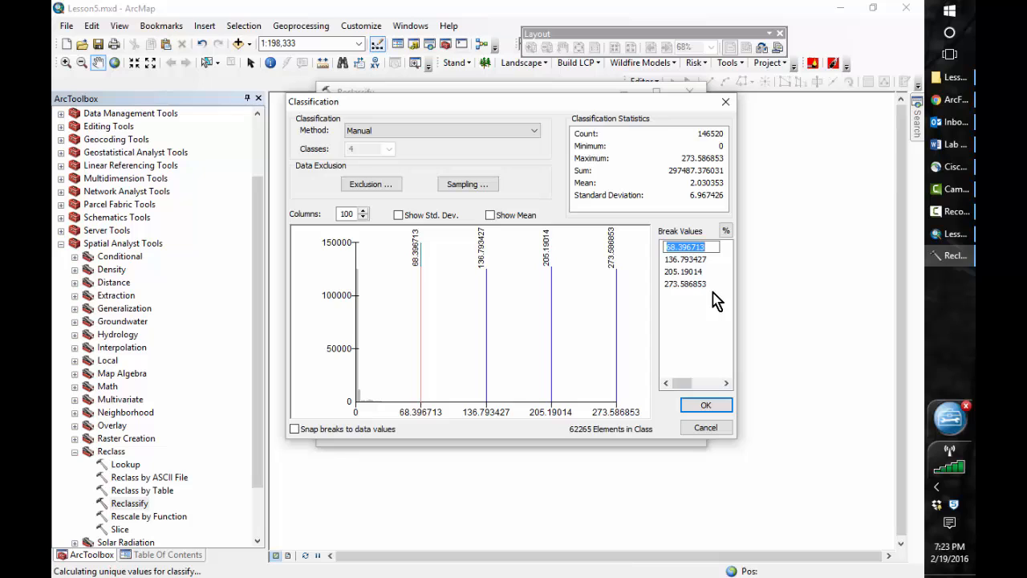
{"action": "type", "text": "4"}
{"action": "key", "text": "Return"}
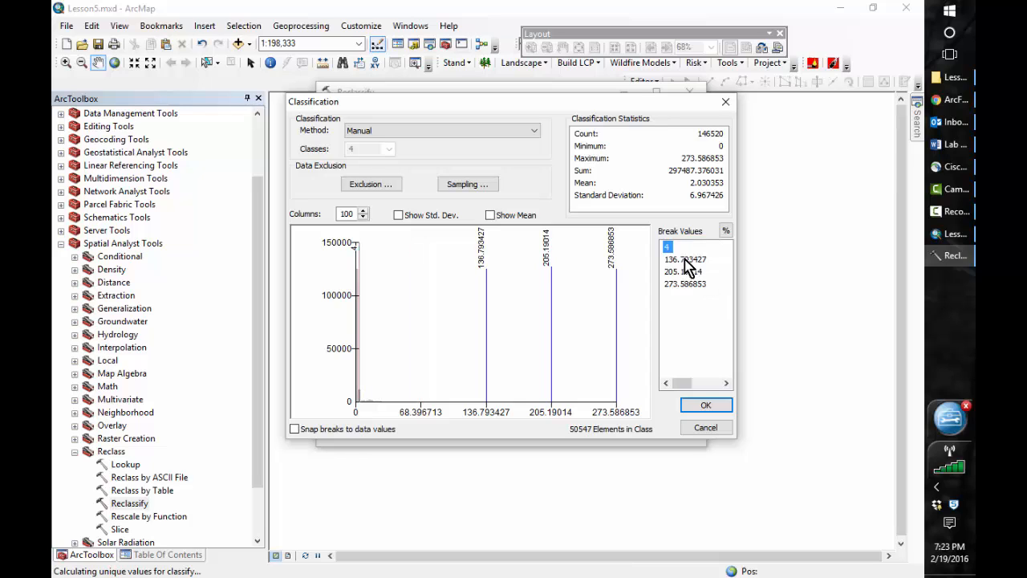
{"action": "left_click", "coordinate": [690, 260]}
{"action": "type", "text": "8"}
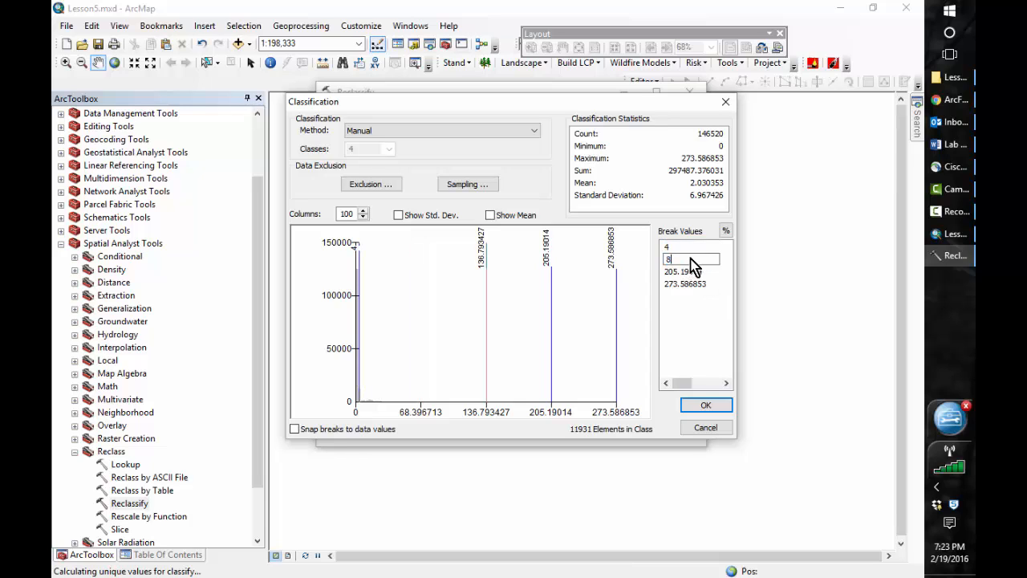
{"action": "key", "text": "Return"}
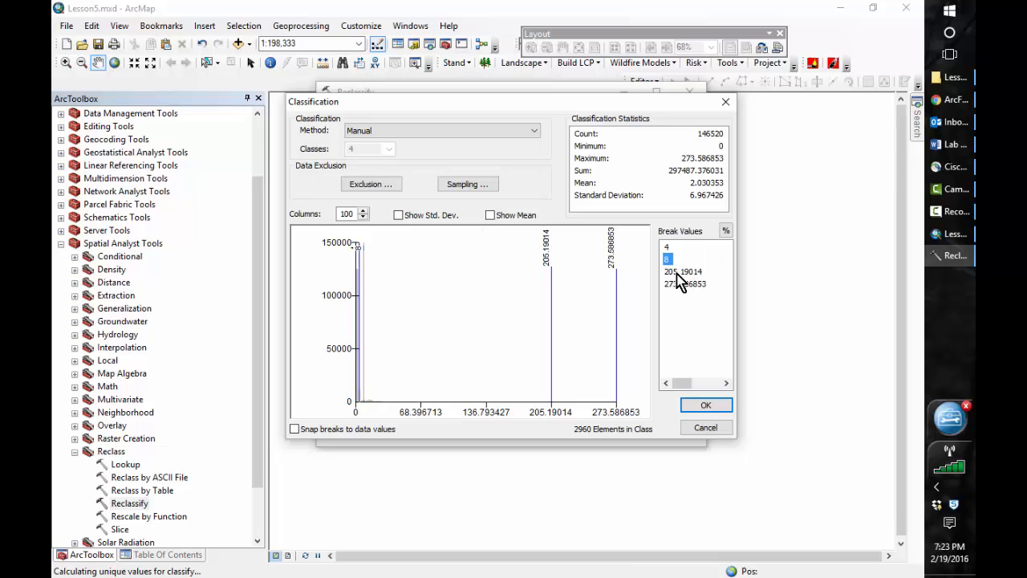
{"action": "left_click", "coordinate": [678, 273]}
{"action": "type", "text": "11"}
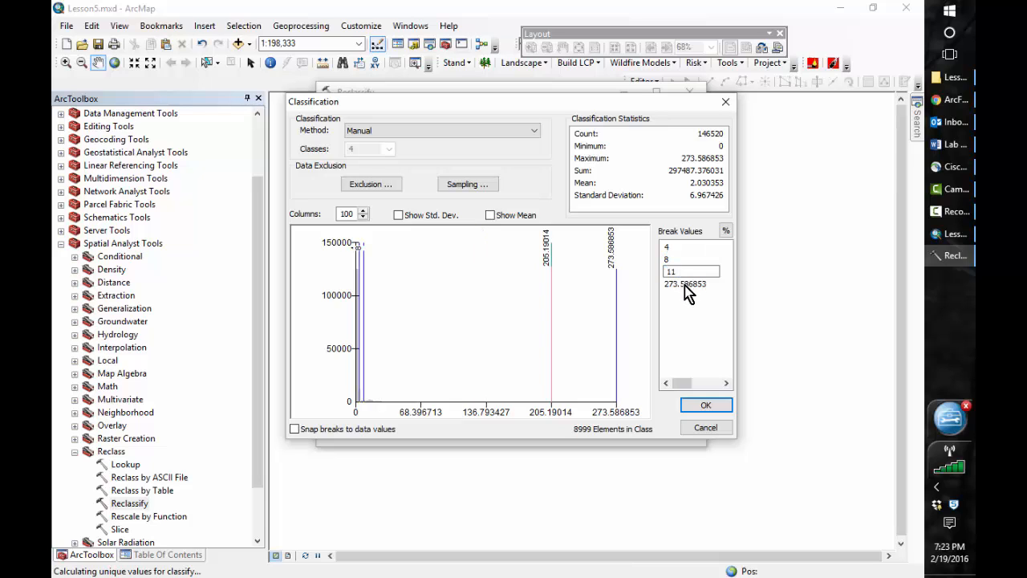
{"action": "key", "text": "Return"}
{"action": "left_click", "coordinate": [672, 284]}
{"action": "left_click", "coordinate": [689, 321]}
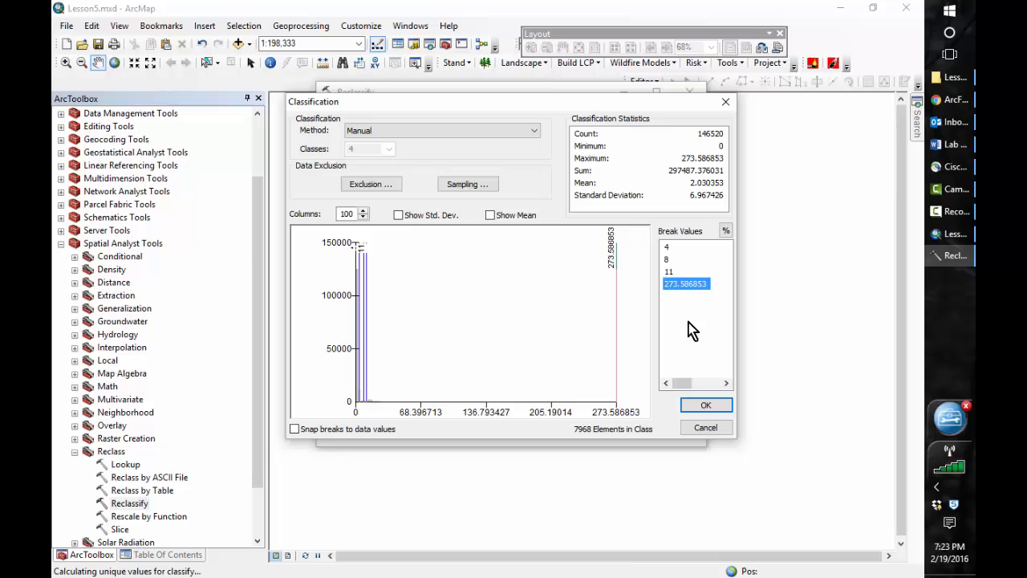
{"action": "left_click", "coordinate": [715, 405]}
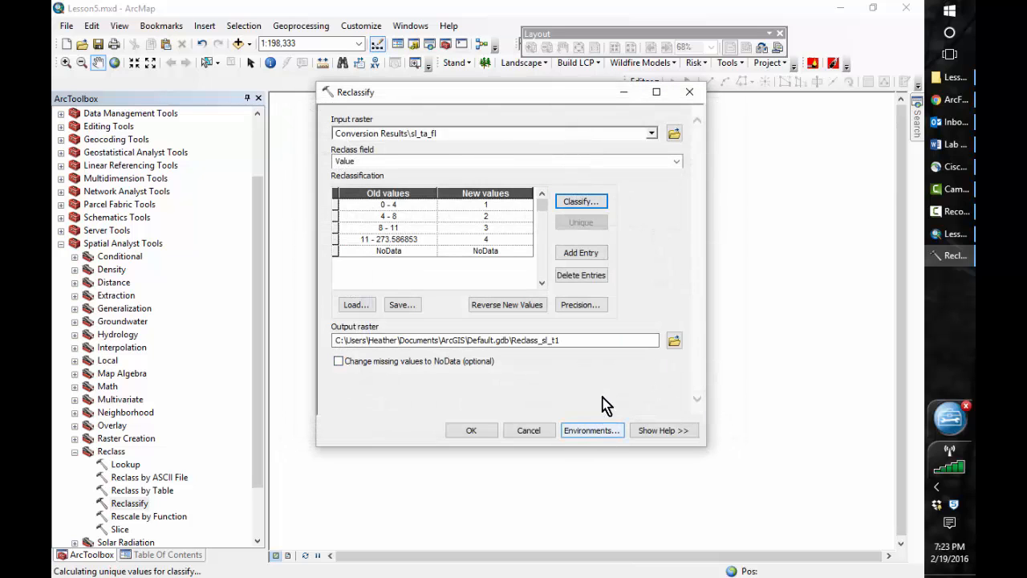
Set the output raster to sl_ta_fl_hc in the Lesson_5 Outputs folder.
{"action": "left_click", "coordinate": [674, 342]}
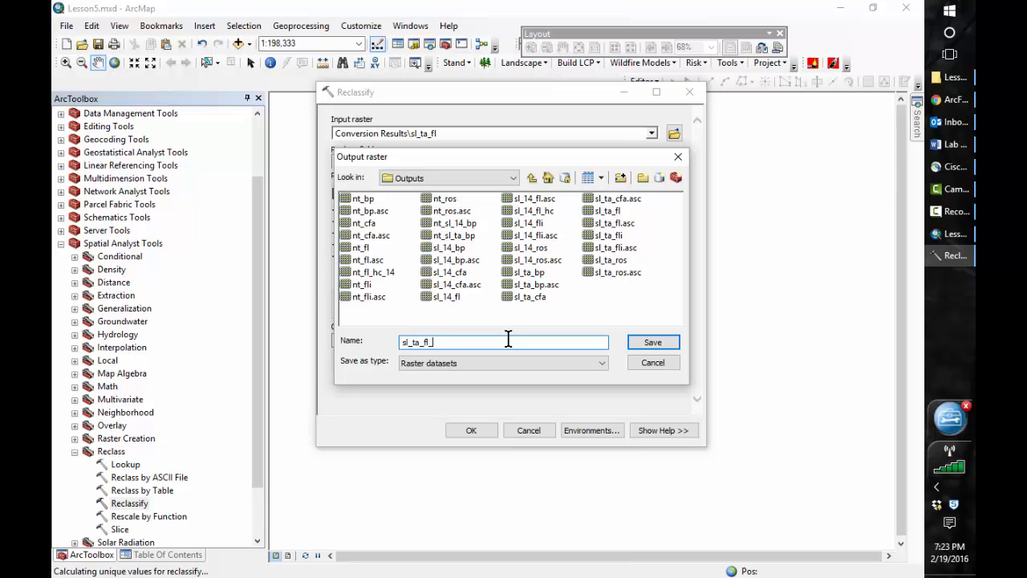
{"action": "left_click", "coordinate": [669, 340]}
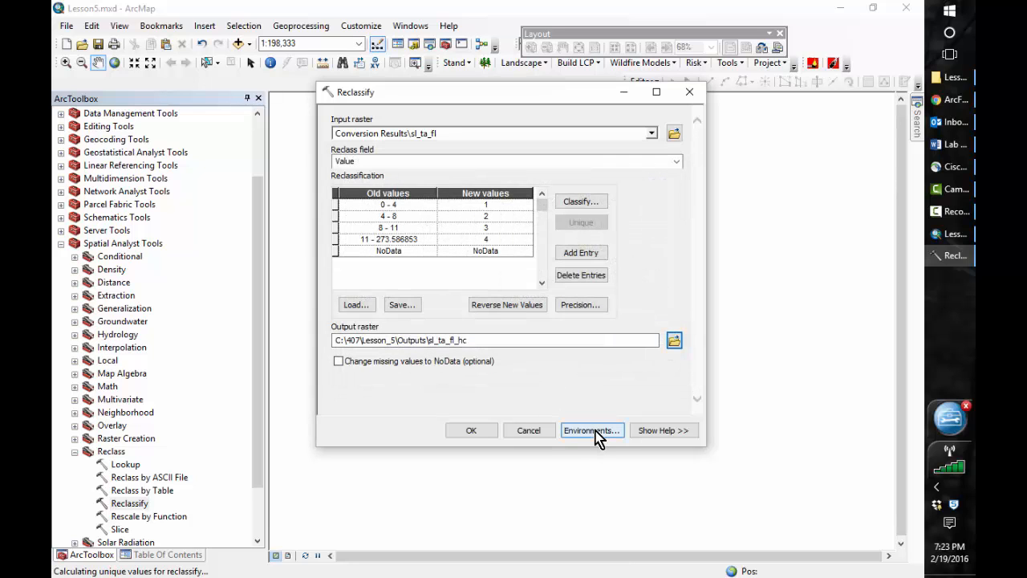
Set the raster analysis mask to Target_Areas_2015 in the environment settings and run the sl_ta_fl reclassification.
{"action": "left_click", "coordinate": [594, 430]}
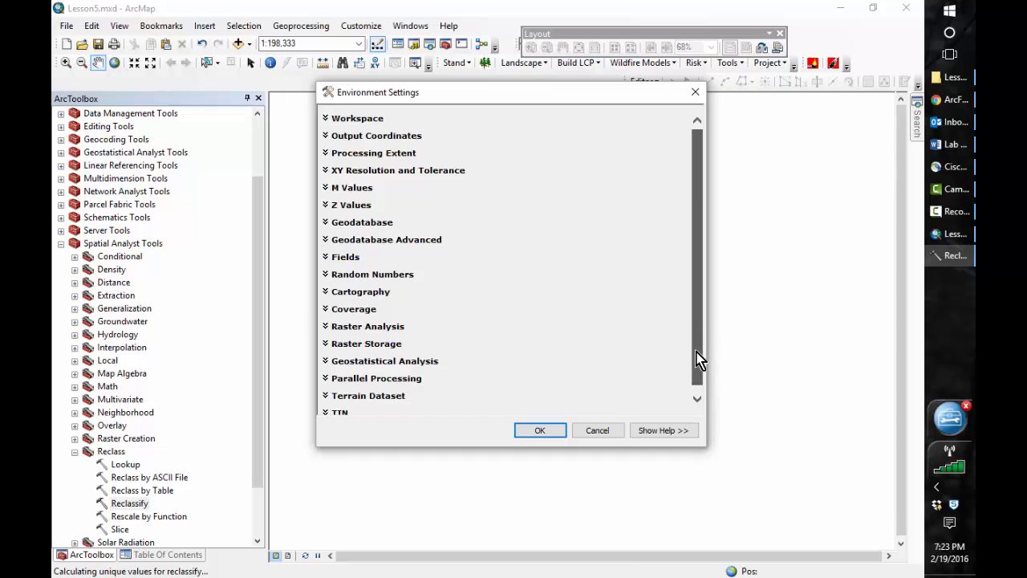
{"action": "left_click", "coordinate": [375, 326]}
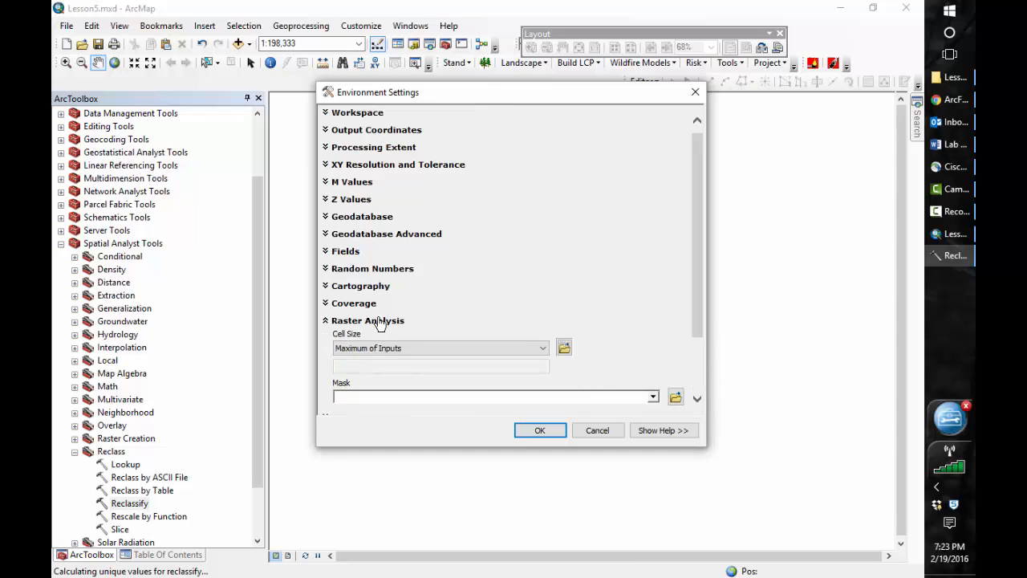
{"action": "left_click_drag", "start_coordinate": [698, 330], "coordinate": [701, 378]}
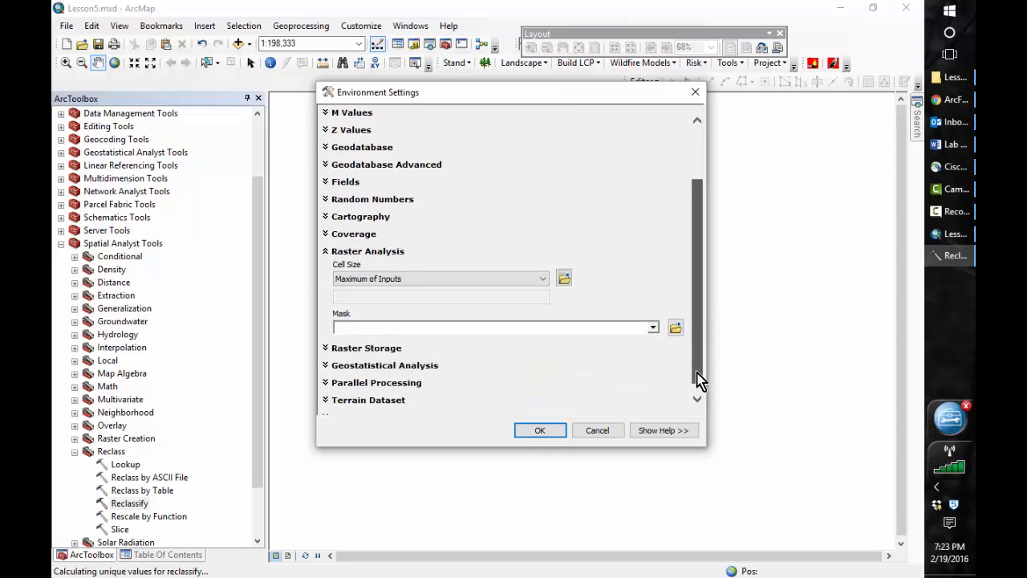
{"action": "left_click", "coordinate": [653, 323]}
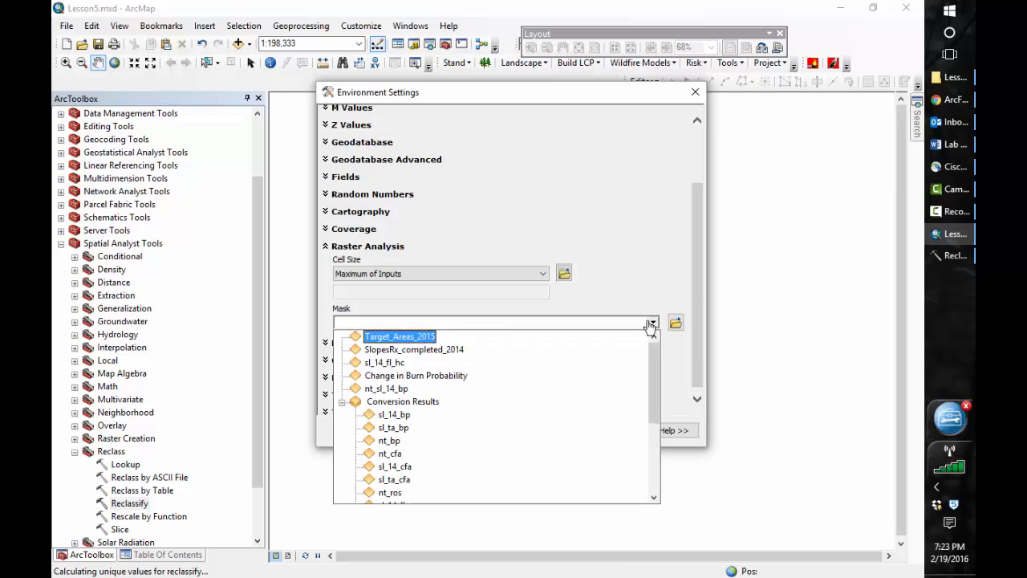
{"action": "left_click", "coordinate": [398, 336]}
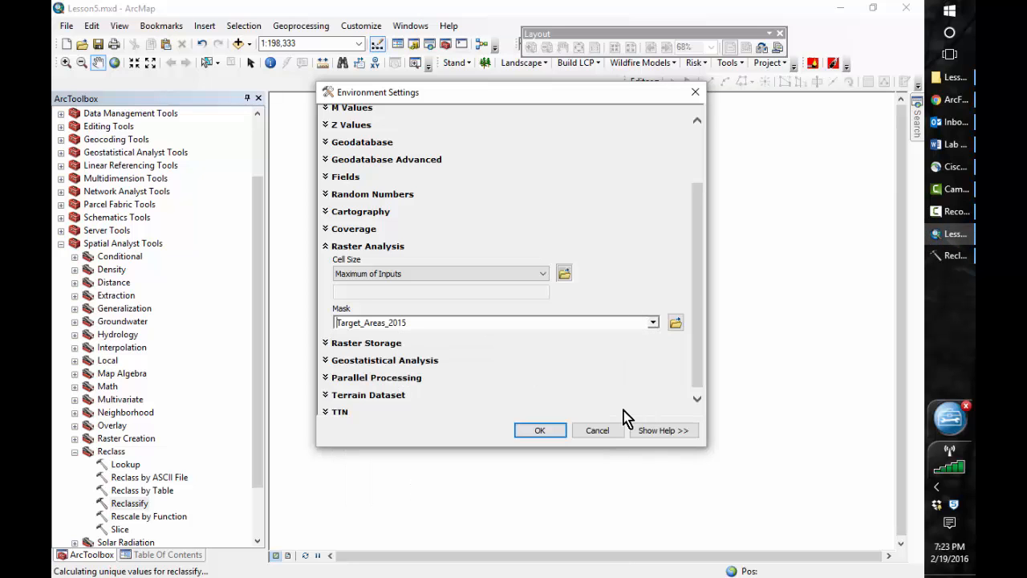
{"action": "left_click", "coordinate": [541, 431]}
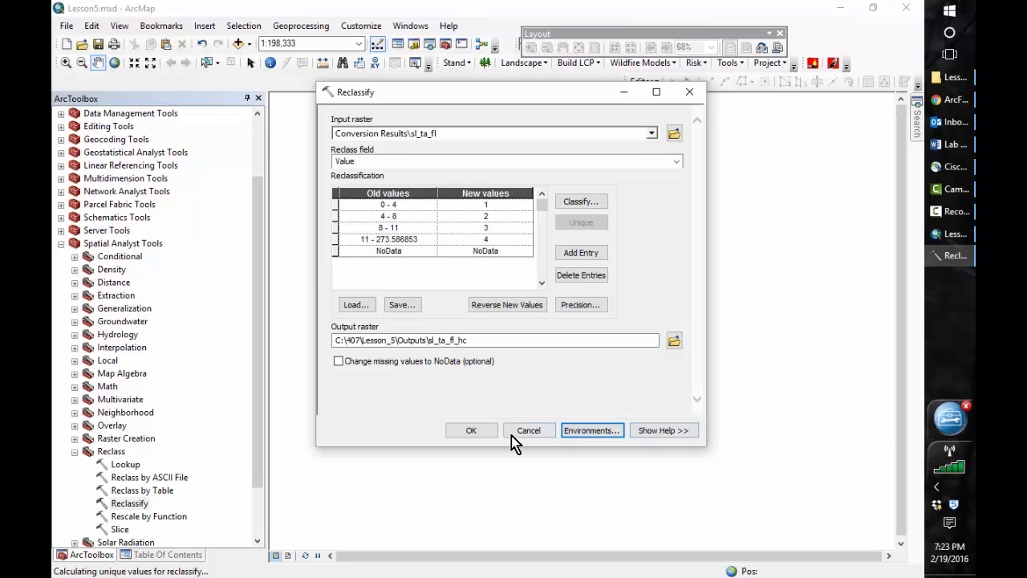
{"action": "left_click", "coordinate": [479, 433]}
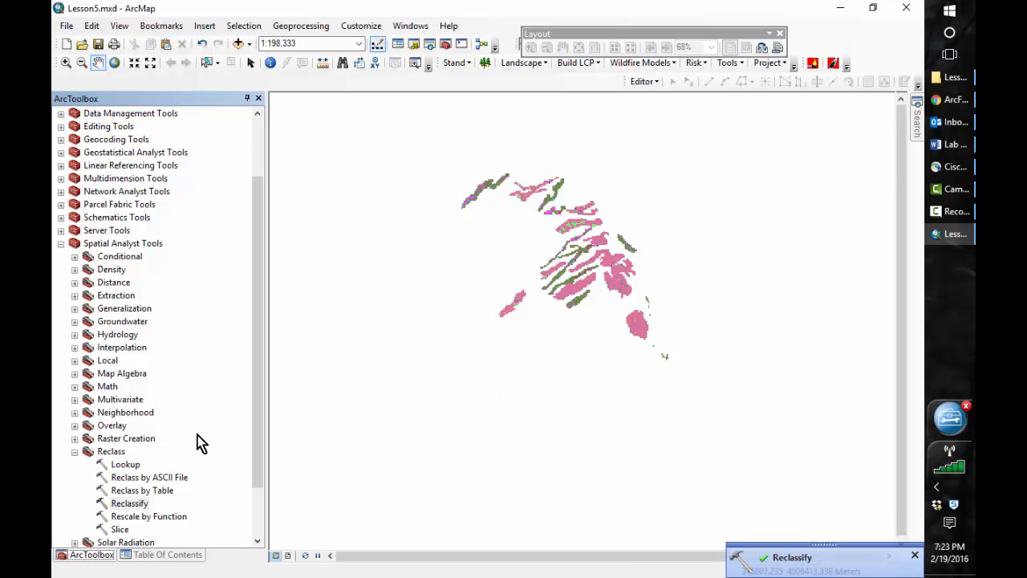
Start a new Reclassify run with the nt_fl raster from Conversion Results as the input.
{"action": "left_click", "coordinate": [165, 554]}
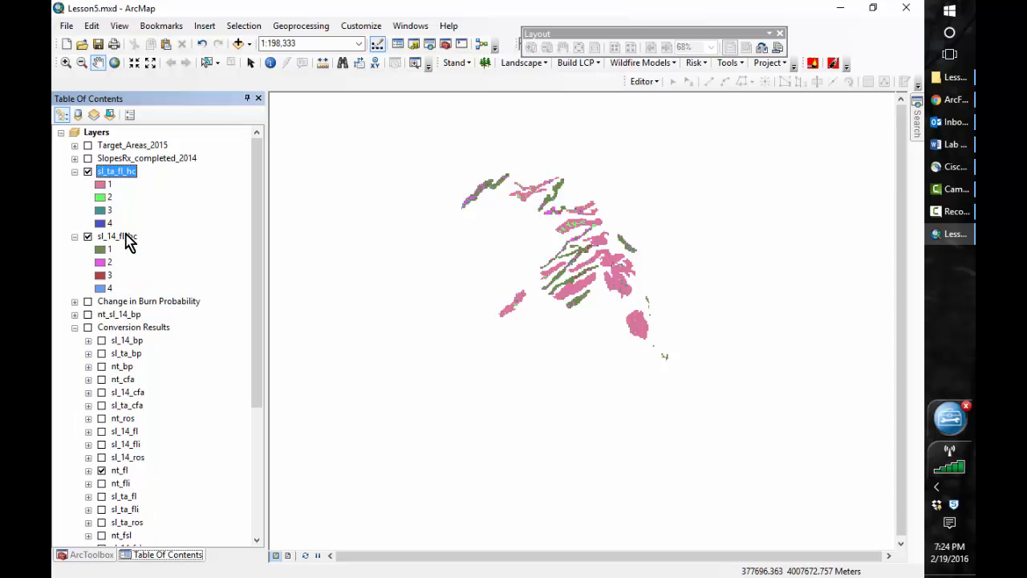
{"action": "left_click", "coordinate": [97, 554]}
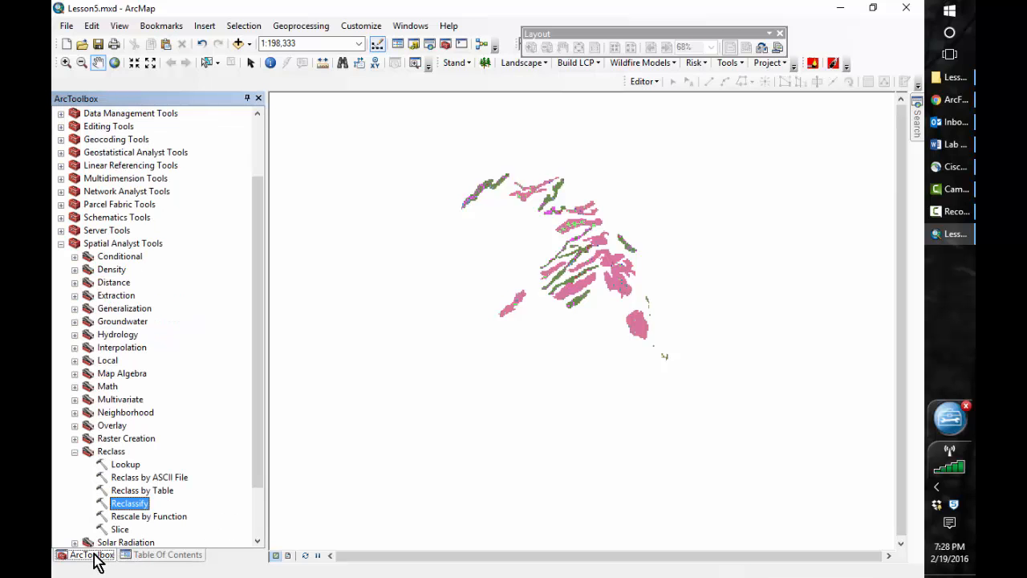
{"action": "double_click", "coordinate": [130, 506]}
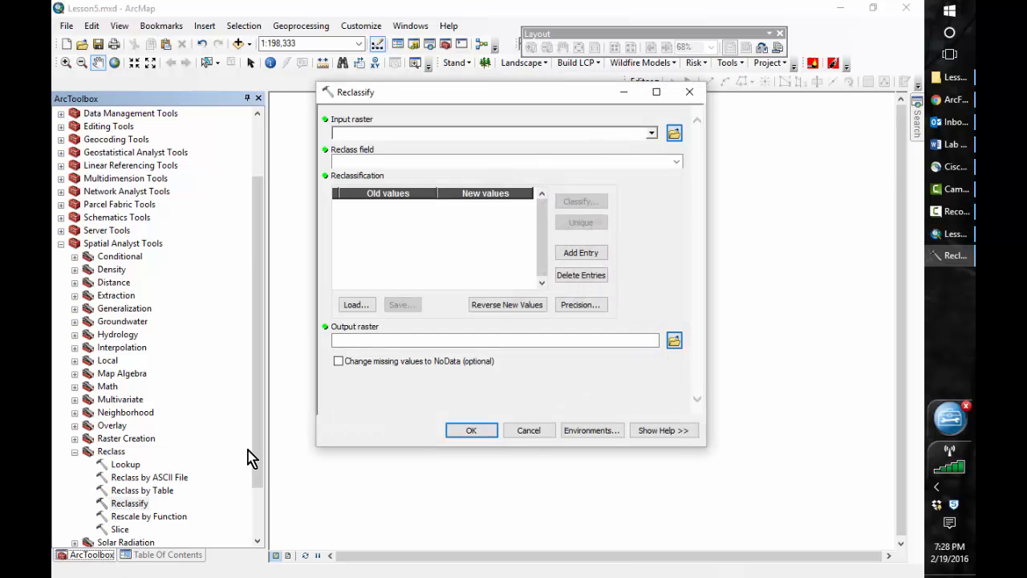
{"action": "left_click", "coordinate": [653, 133]}
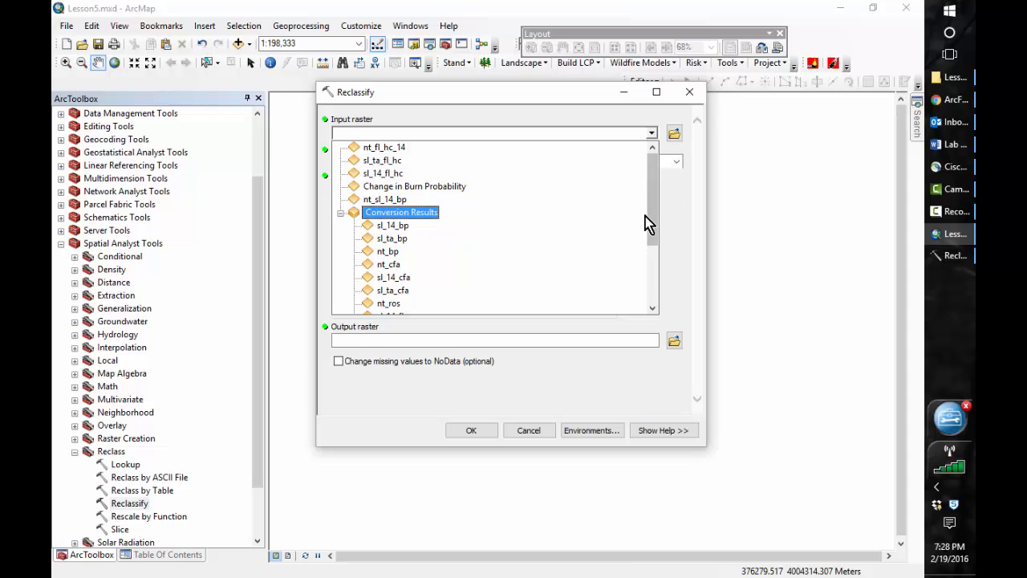
{"action": "left_click_drag", "start_coordinate": [653, 229], "coordinate": [655, 256]}
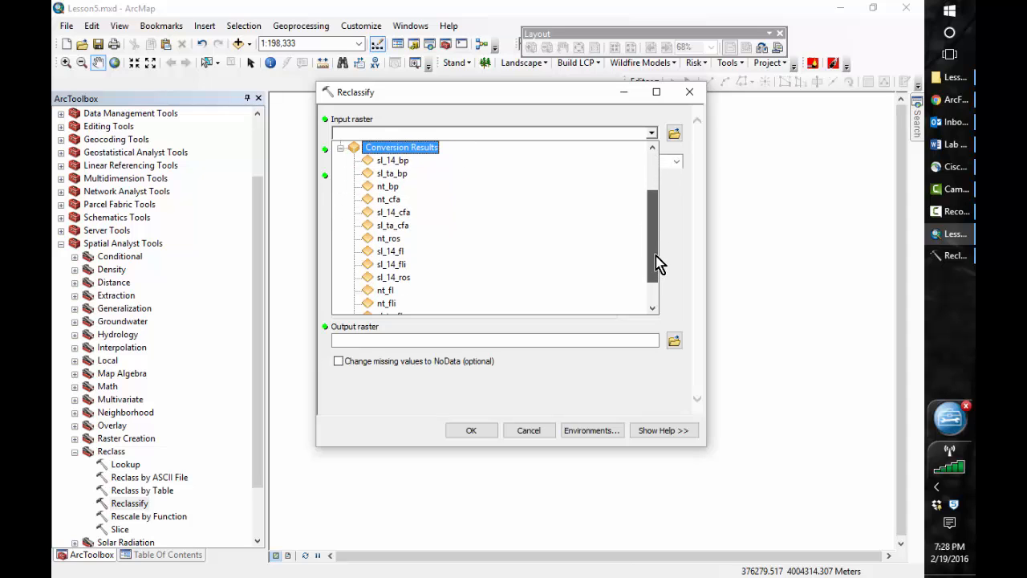
{"action": "left_click", "coordinate": [386, 290]}
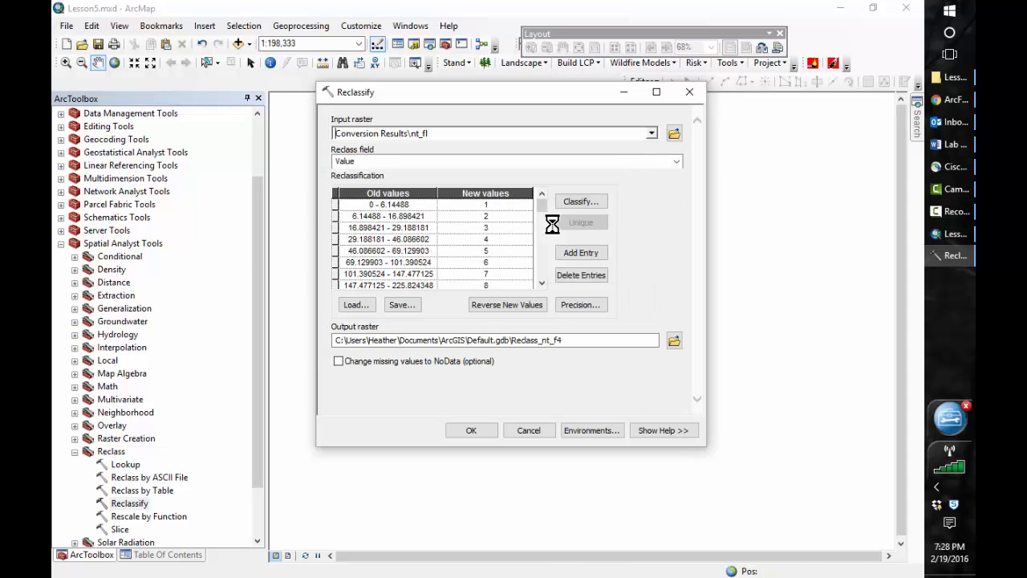
Divide the nt_fl values into 4 equal-interval classes and switch the classification method to Manual.
{"action": "left_click", "coordinate": [596, 205]}
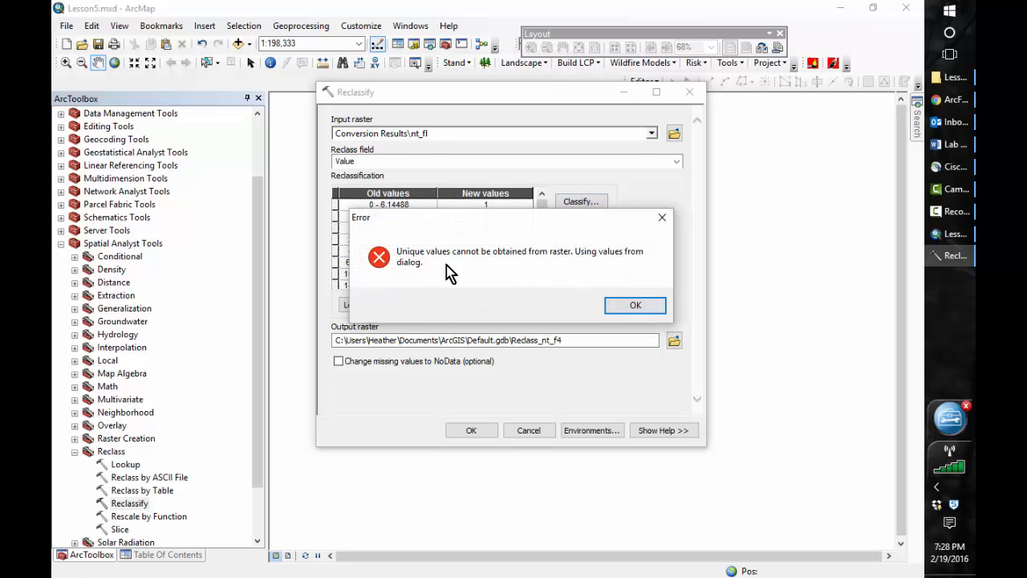
{"action": "left_click", "coordinate": [635, 308]}
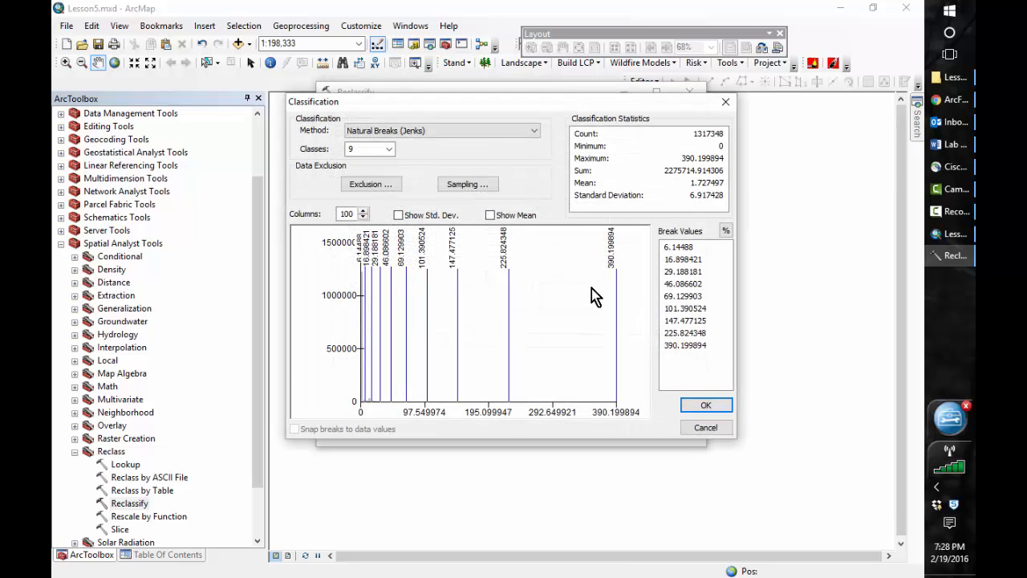
{"action": "left_click", "coordinate": [521, 131]}
{"action": "left_click", "coordinate": [465, 156]}
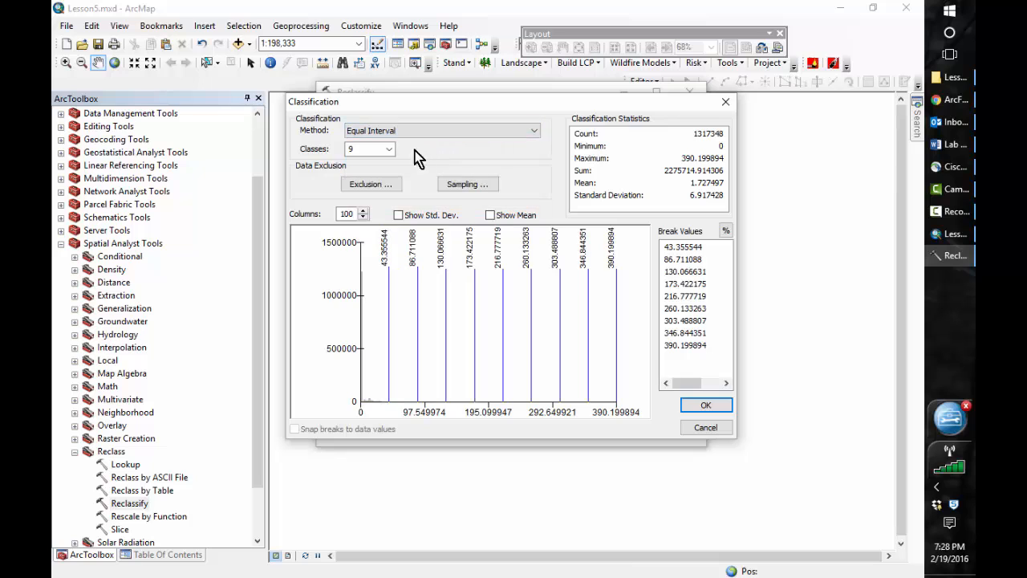
{"action": "left_click", "coordinate": [389, 149]}
{"action": "left_click", "coordinate": [375, 169]}
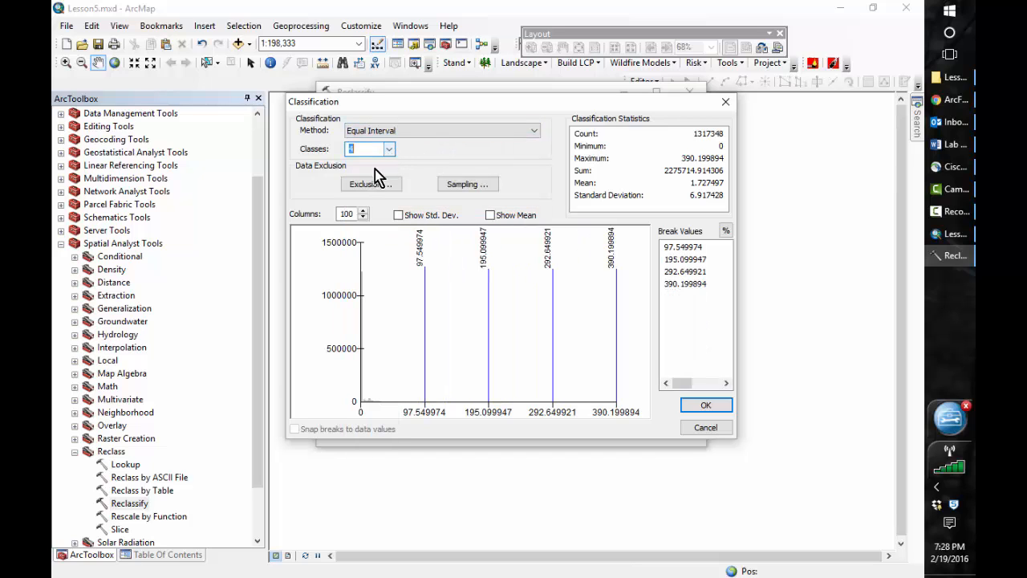
{"action": "left_click", "coordinate": [507, 131]}
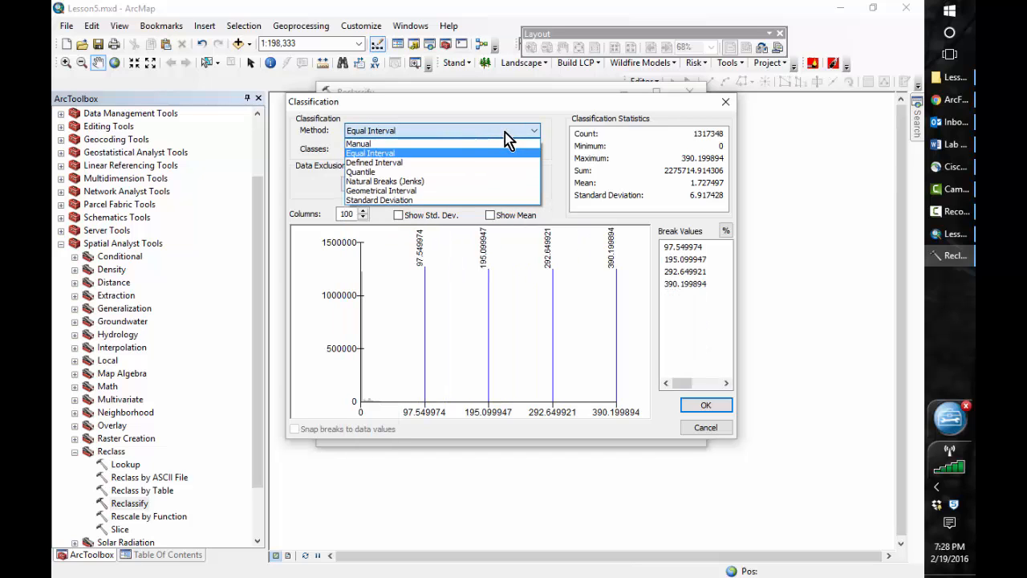
{"action": "left_click", "coordinate": [428, 144]}
Set the first three break values for nt_fl to 4, 8 and 11, keep the last break, and accept the classification.
{"action": "left_click", "coordinate": [681, 248]}
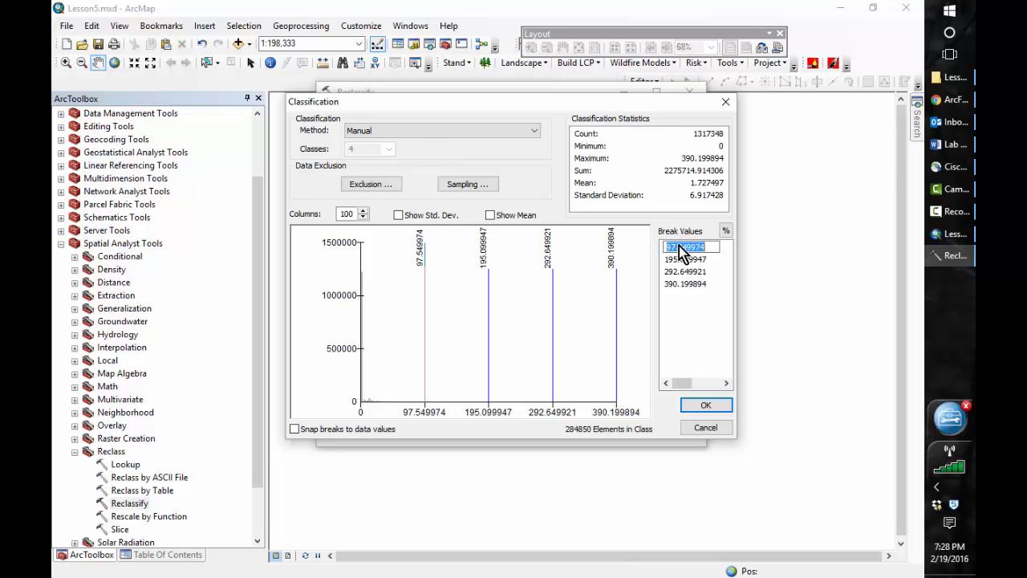
{"action": "type", "text": "4"}
{"action": "key", "text": "Return"}
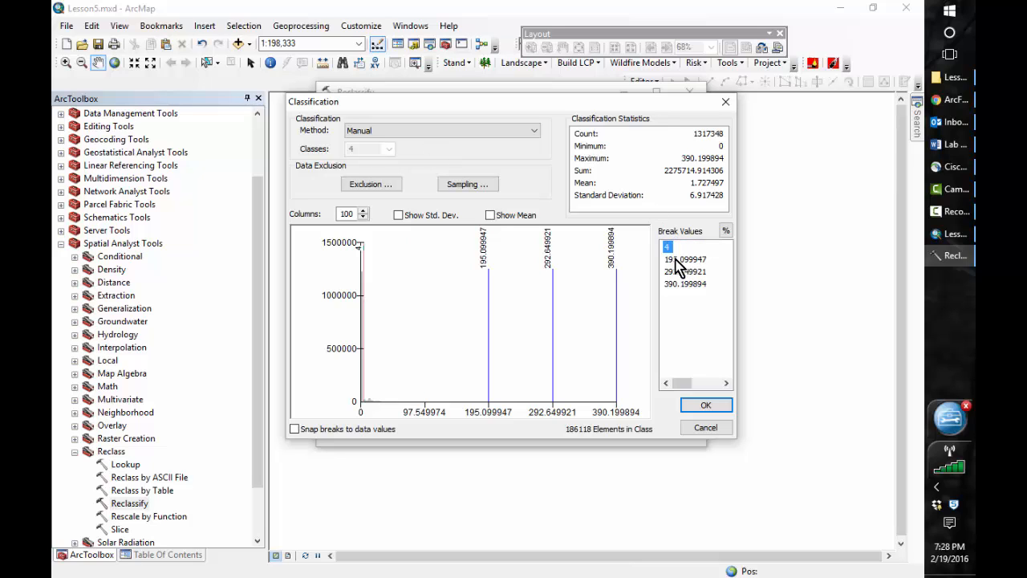
{"action": "left_click", "coordinate": [674, 259]}
{"action": "type", "text": "8"}
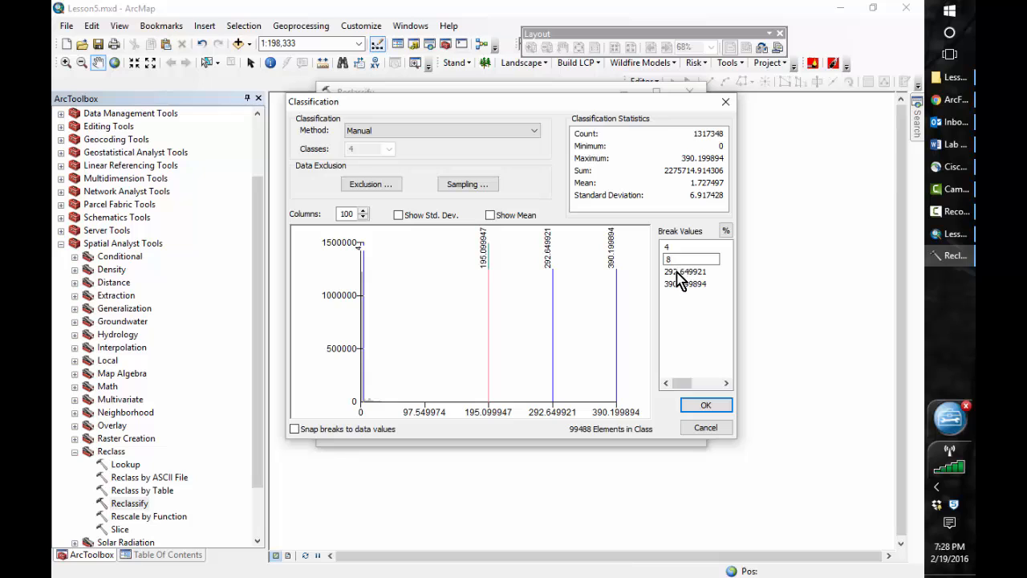
{"action": "key", "text": "Return"}
{"action": "left_click", "coordinate": [682, 271]}
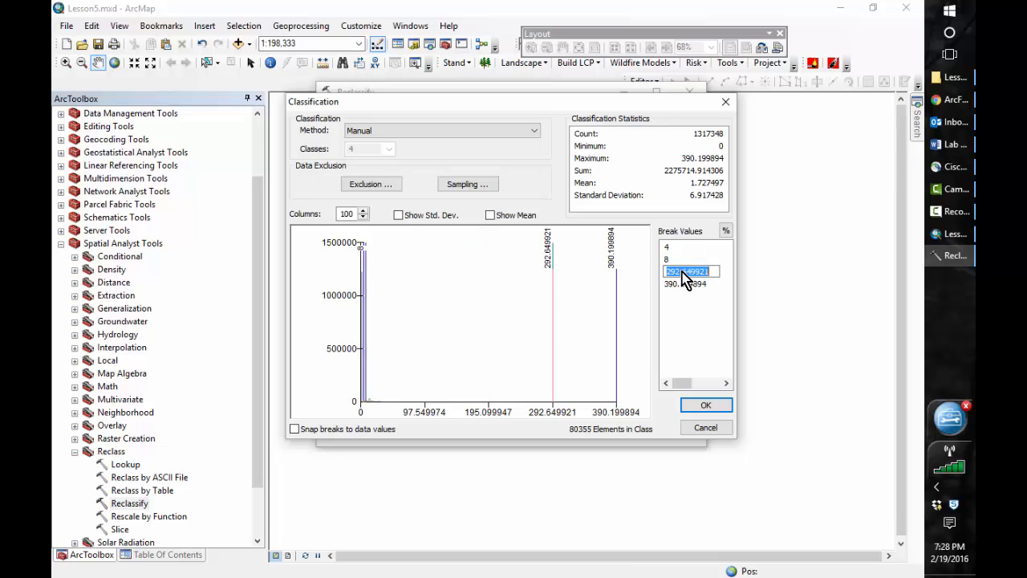
{"action": "type", "text": "11"}
{"action": "key", "text": "Return"}
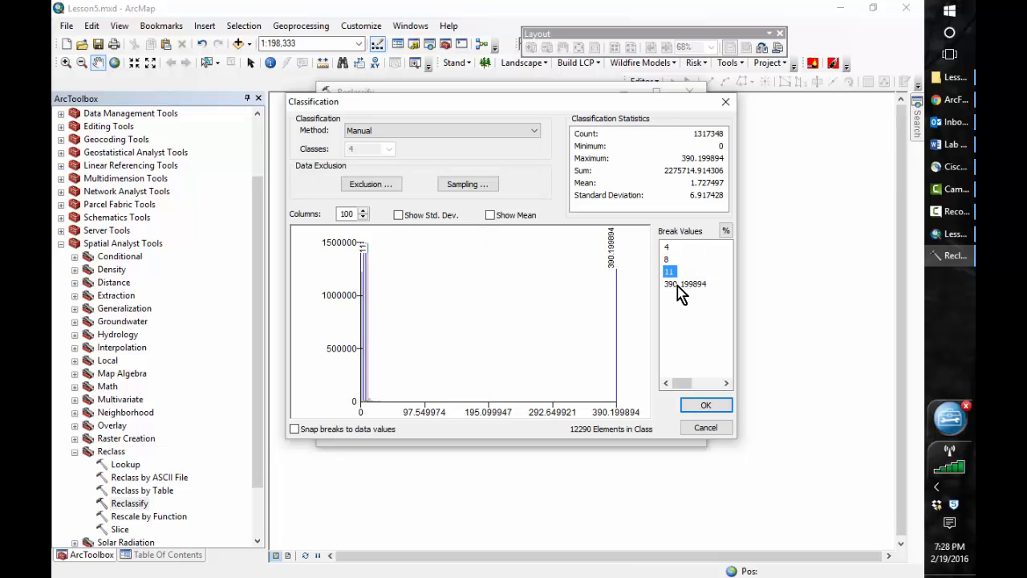
{"action": "left_click", "coordinate": [704, 407]}
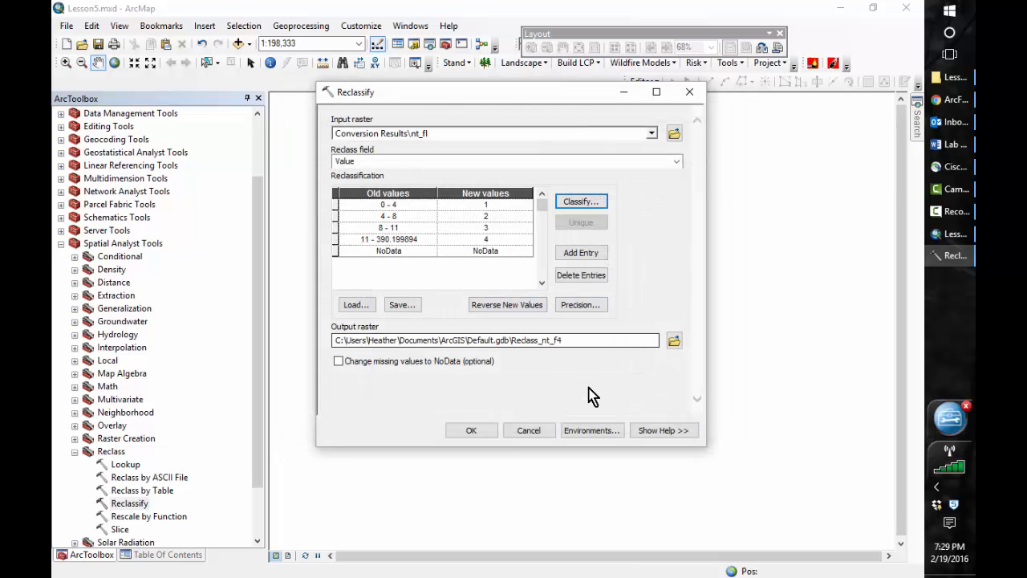
Set the raster analysis mask to SlopesRx_completed_2014 in the environment settings, then close the Reclassify tool without running it.
{"action": "left_click", "coordinate": [674, 343]}
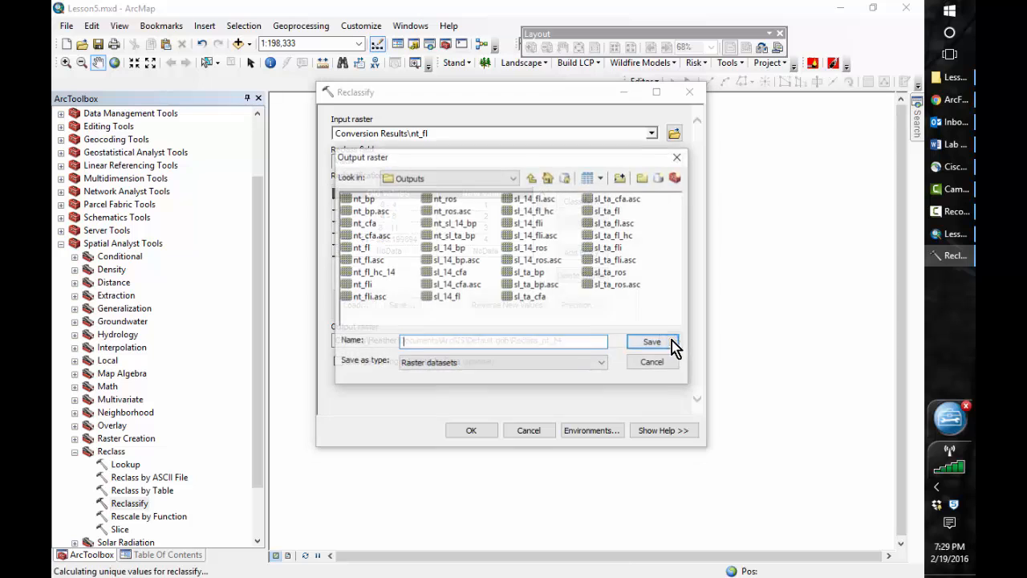
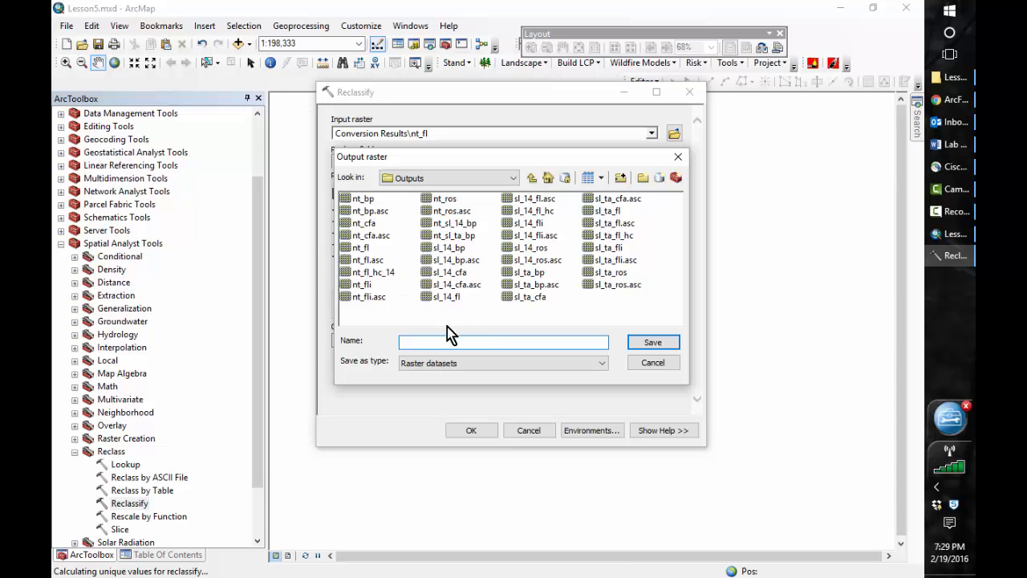
{"action": "left_click", "coordinate": [646, 365]}
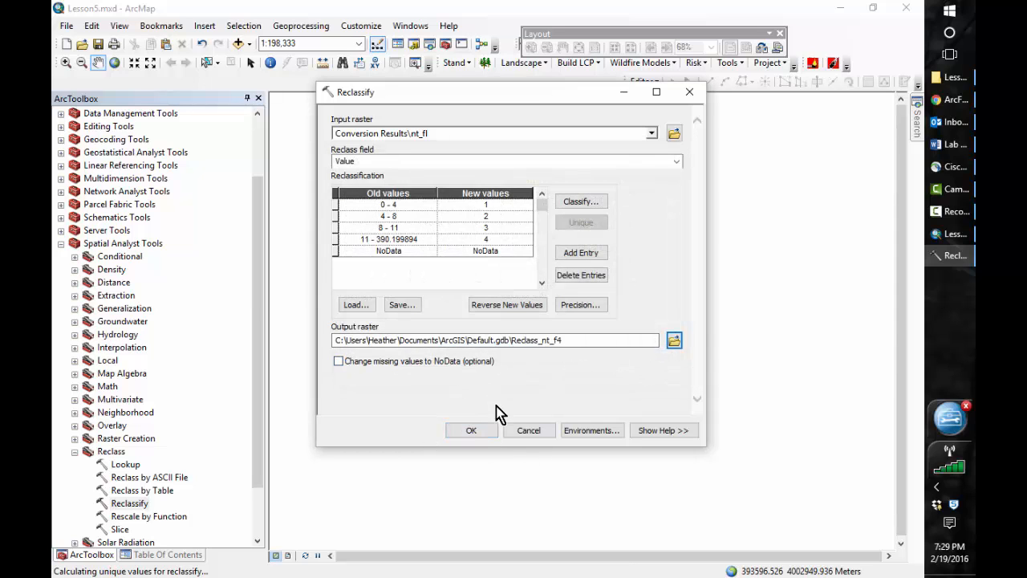
{"action": "left_click", "coordinate": [591, 434]}
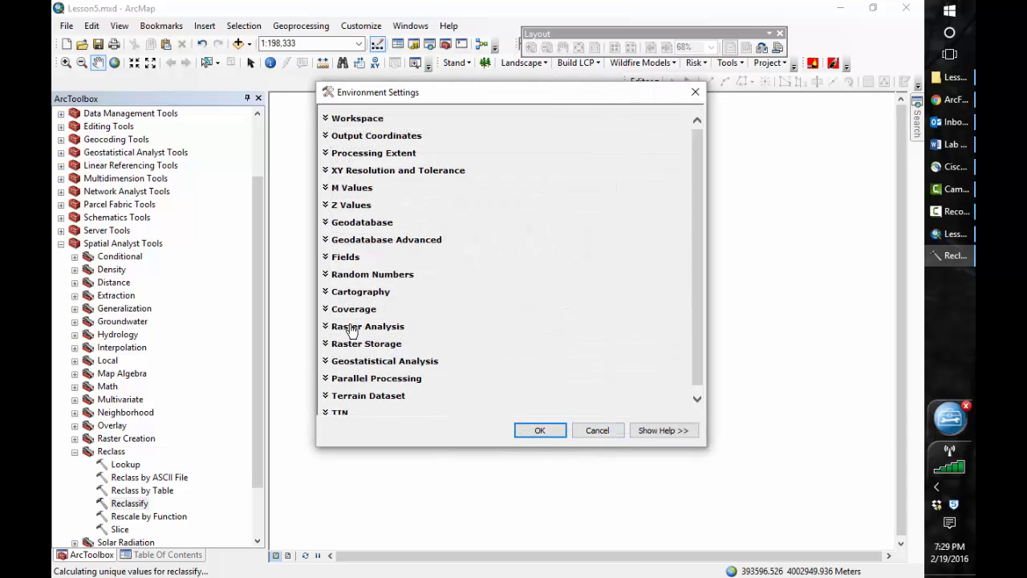
{"action": "left_click", "coordinate": [351, 329]}
{"action": "left_click_drag", "start_coordinate": [696, 333], "coordinate": [694, 360]}
{"action": "left_click", "coordinate": [654, 356]}
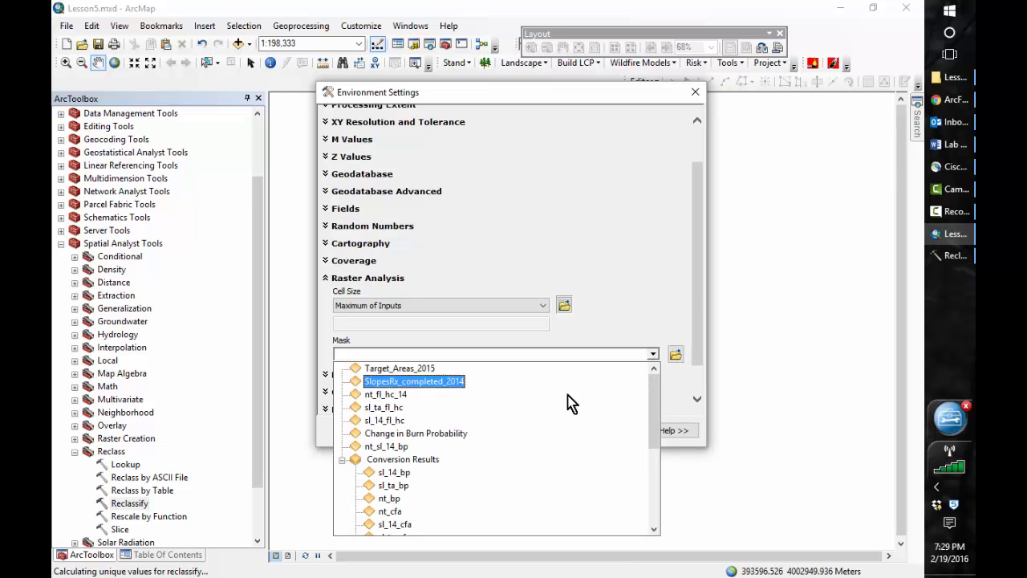
{"action": "left_click", "coordinate": [433, 383]}
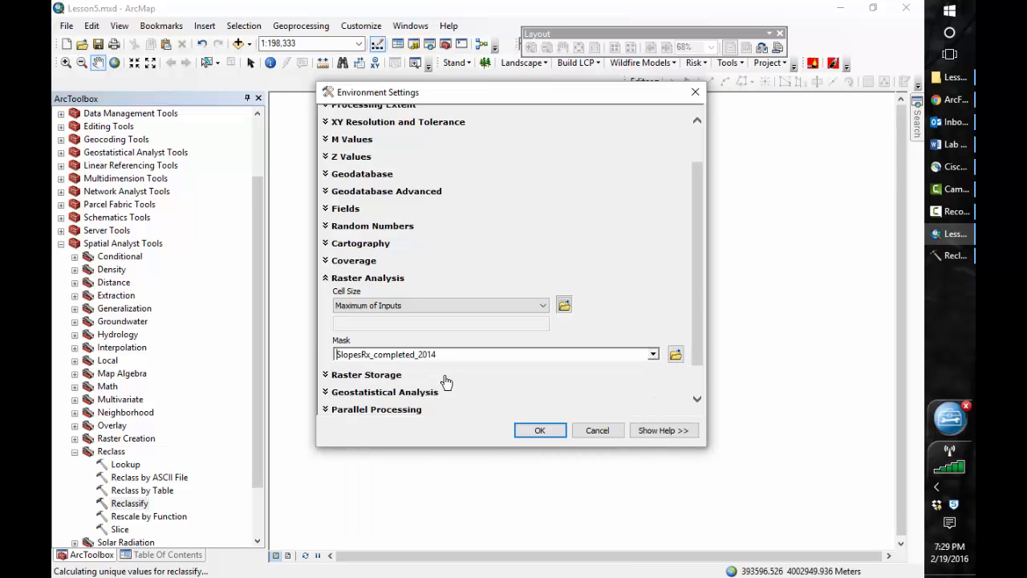
{"action": "left_click", "coordinate": [549, 430]}
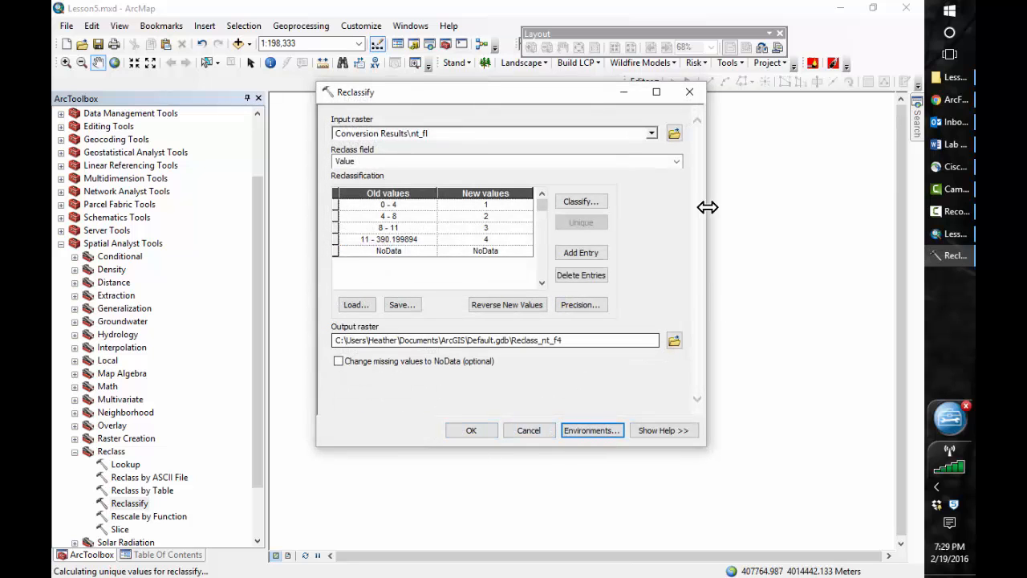
{"action": "left_click", "coordinate": [690, 92]}
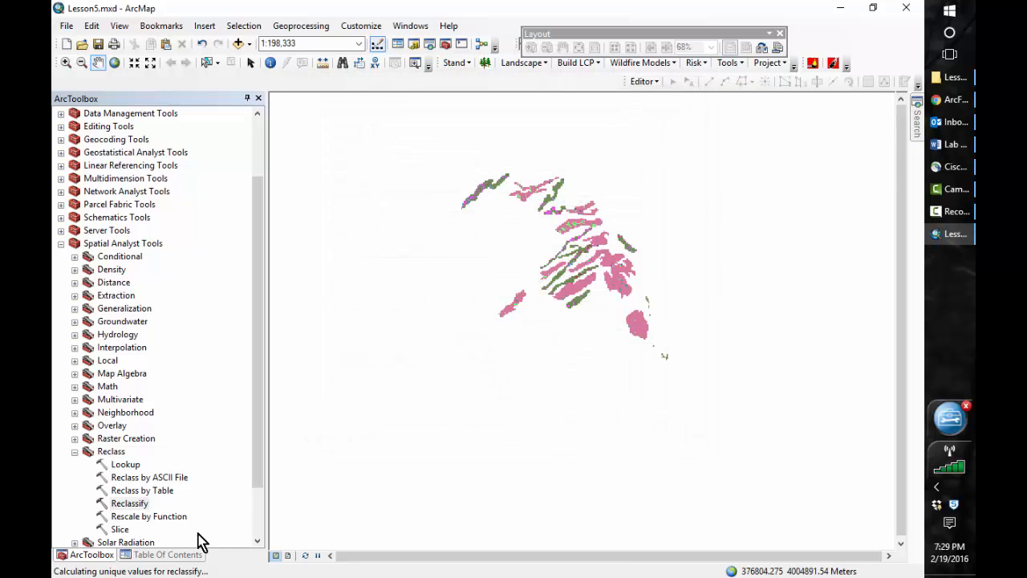
Display the nt_fl_hc_14 layer with its legend expanded and hide the sl_ta_fl_hc and sl_14_fl_hc layers.
{"action": "left_click", "coordinate": [143, 556]}
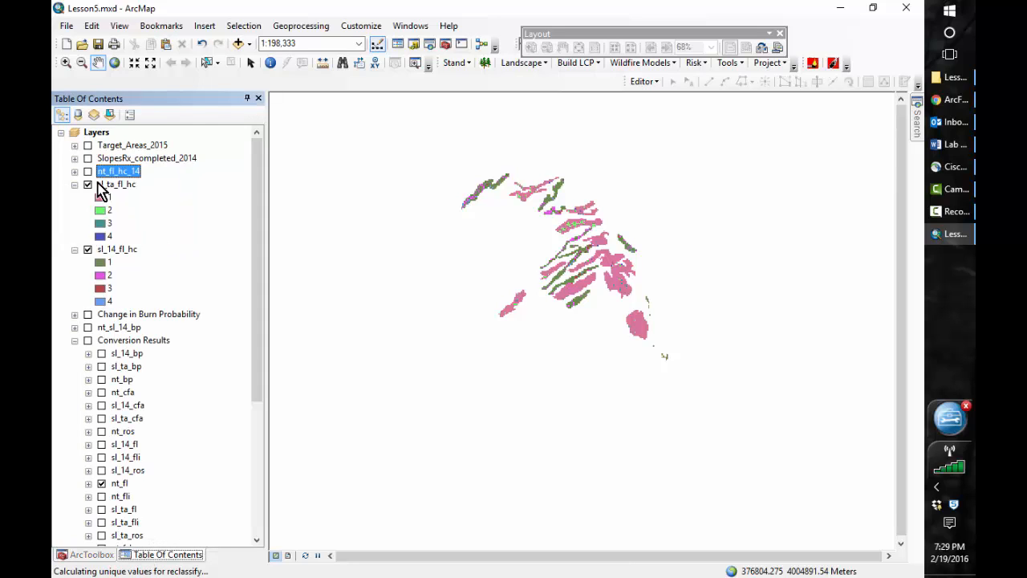
{"action": "left_click", "coordinate": [74, 172]}
{"action": "left_click", "coordinate": [88, 172]}
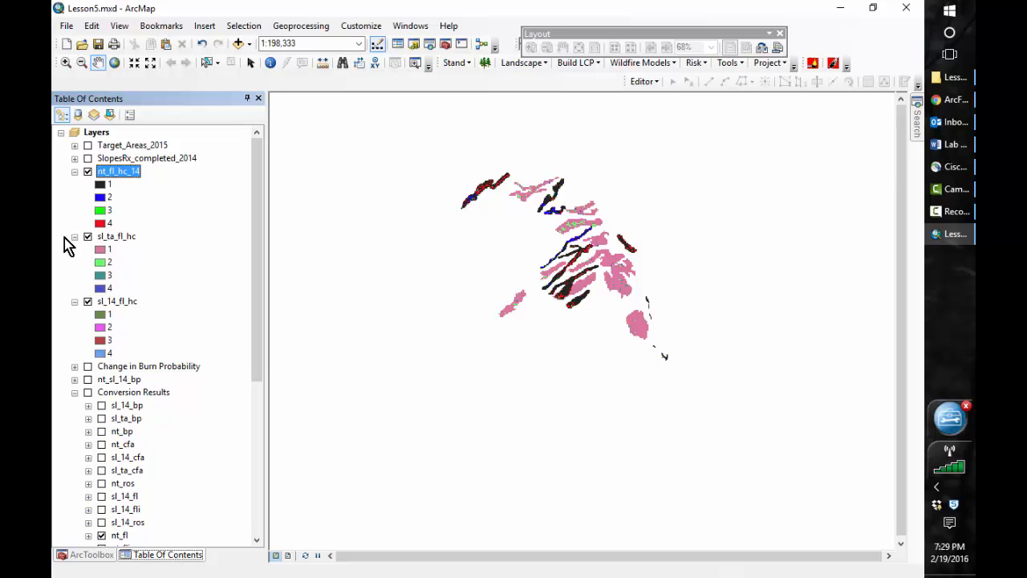
{"action": "left_click", "coordinate": [75, 236]}
{"action": "left_click", "coordinate": [88, 238]}
{"action": "left_click_drag", "start_coordinate": [87, 249], "coordinate": [280, 223]}
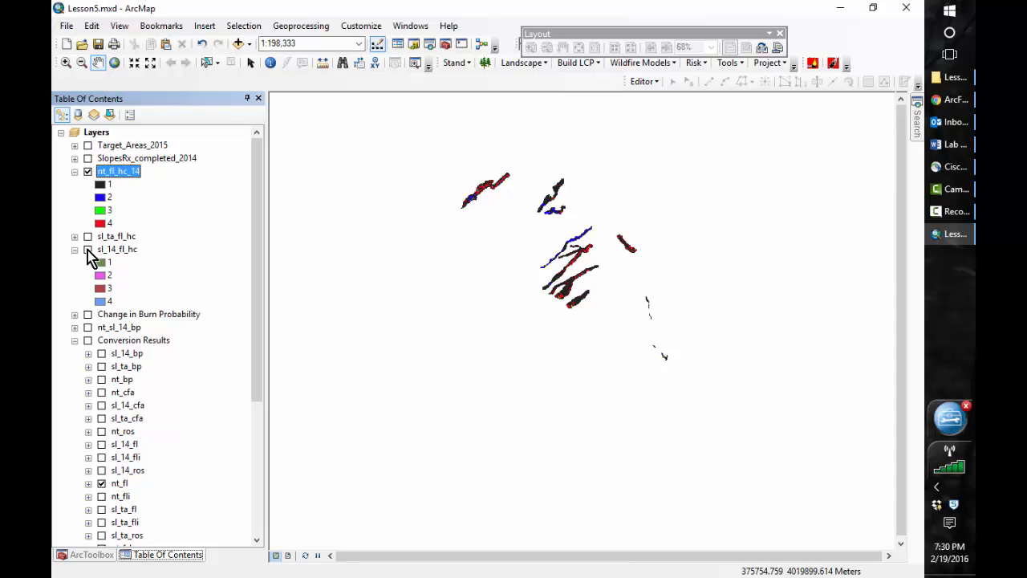
{"action": "left_click", "coordinate": [88, 250]}
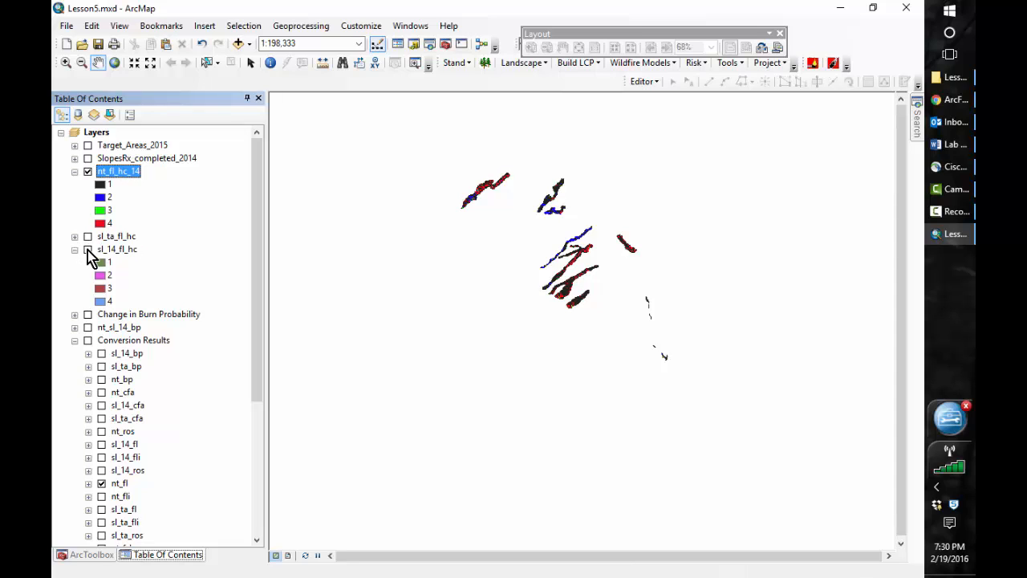
Open the Reclassify tool again and choose nt_fl from Conversion Results as the input raster.
{"action": "left_click", "coordinate": [96, 552]}
{"action": "double_click", "coordinate": [141, 505]}
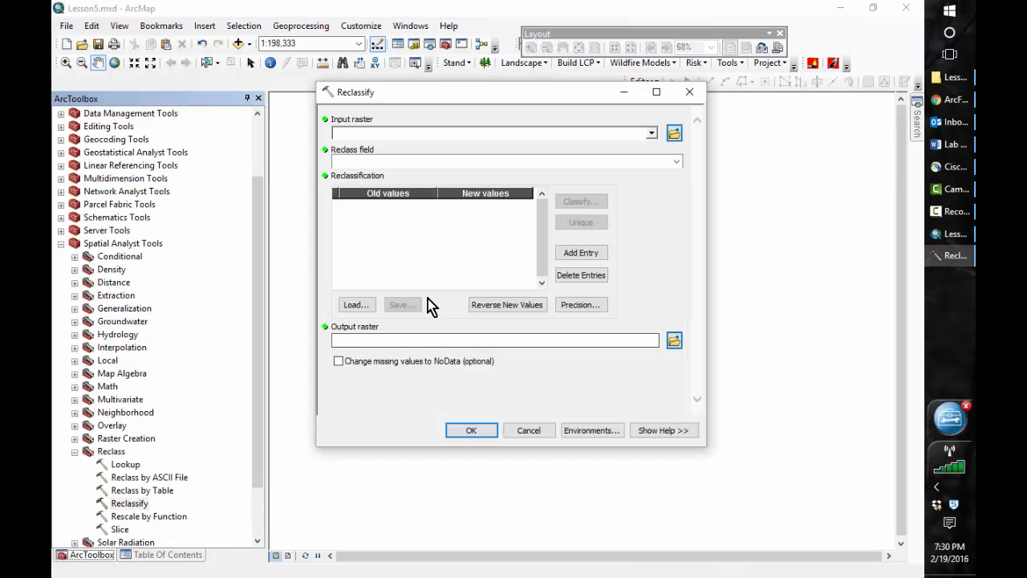
{"action": "left_click", "coordinate": [651, 135]}
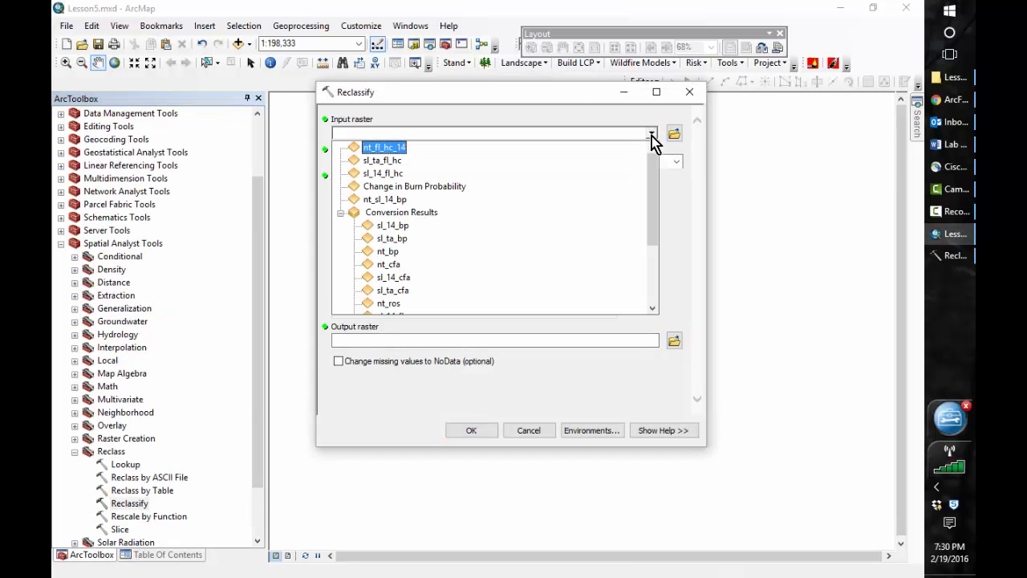
{"action": "left_click_drag", "start_coordinate": [651, 202], "coordinate": [651, 257]}
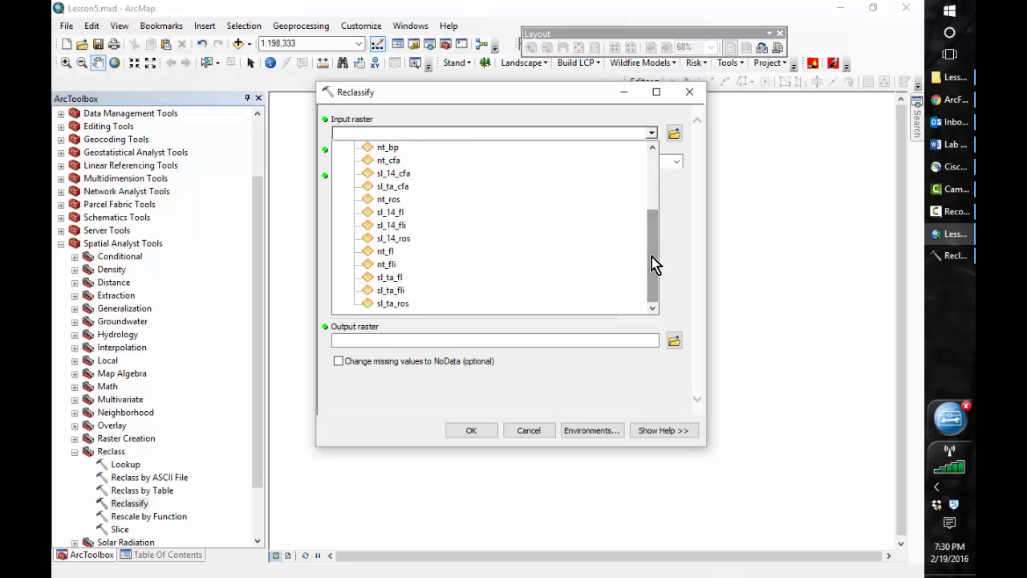
{"action": "left_click", "coordinate": [413, 250]}
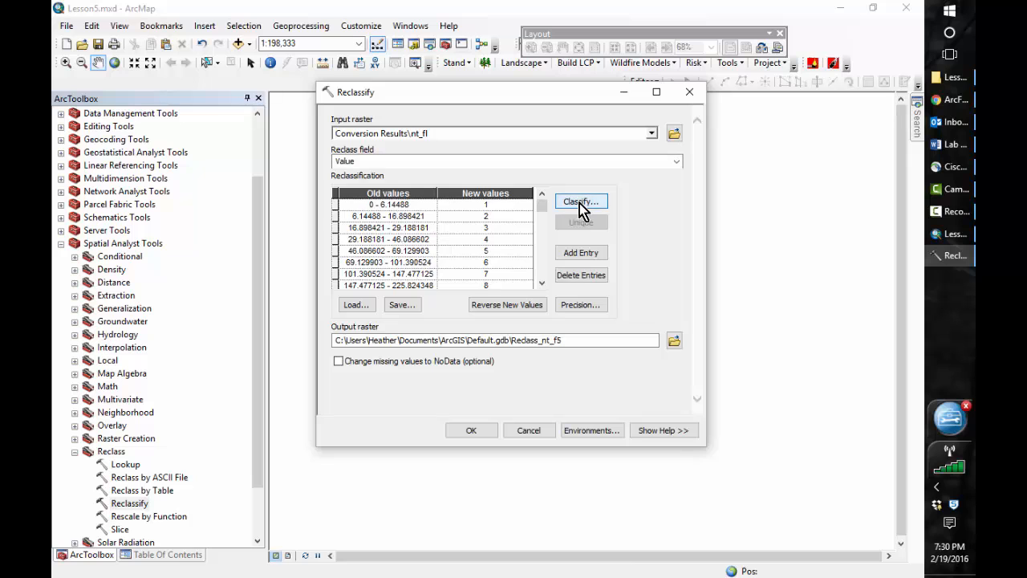
Set the nt_fl classification to four equal-interval classes, and switch the method to Manual.
{"action": "left_click", "coordinate": [580, 202]}
{"action": "left_click", "coordinate": [633, 306]}
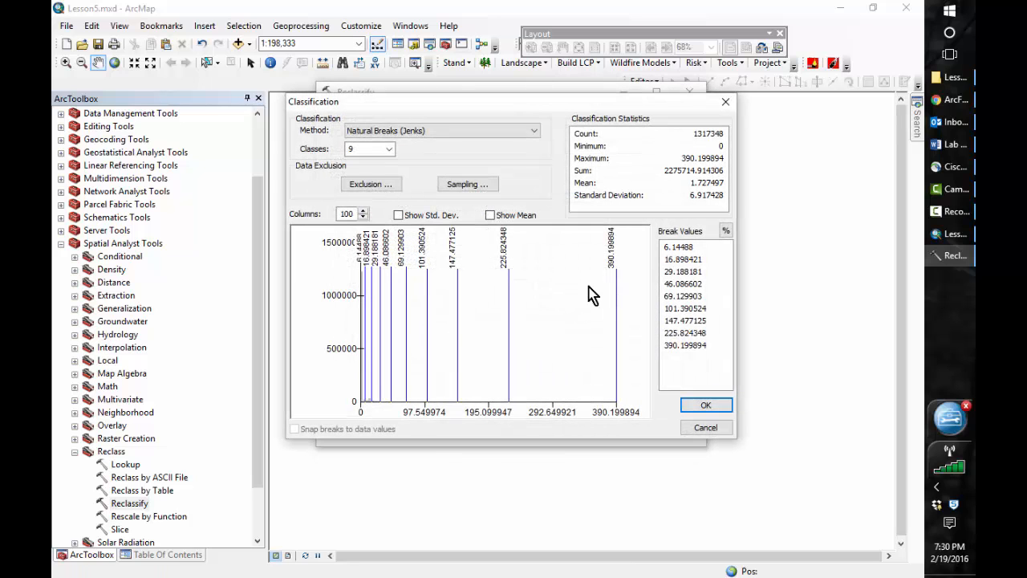
{"action": "left_click", "coordinate": [405, 131]}
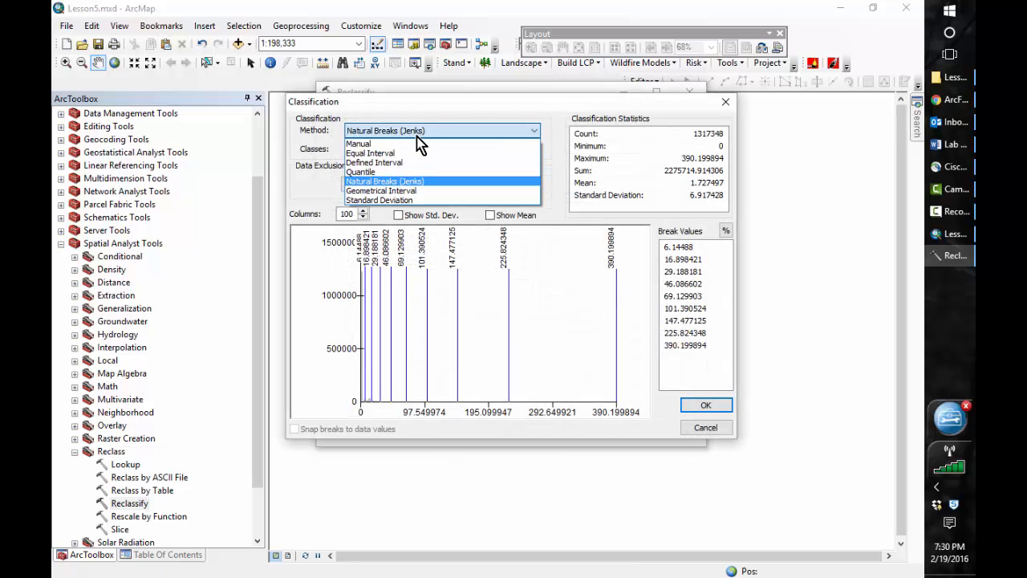
{"action": "left_click", "coordinate": [379, 153]}
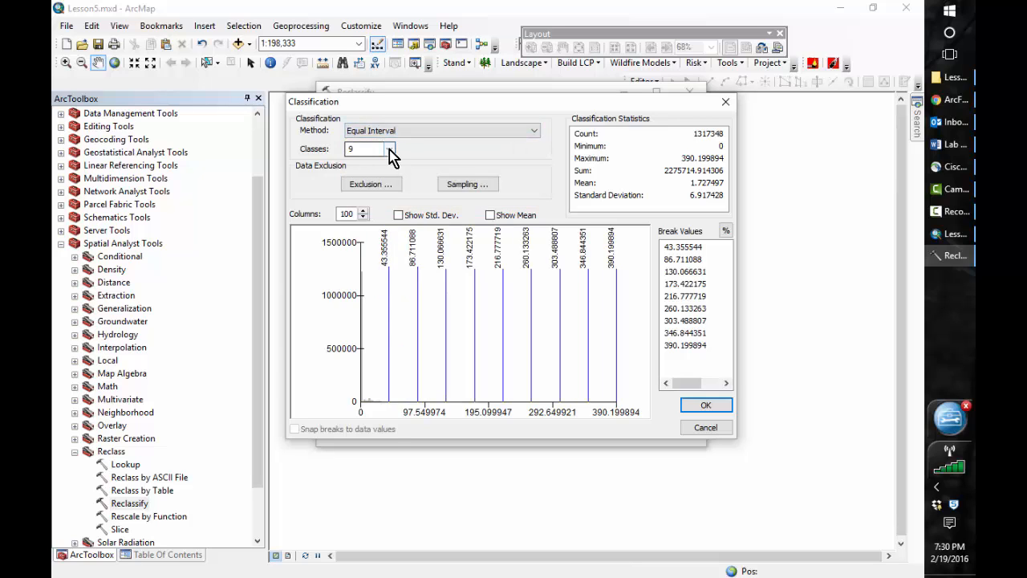
{"action": "left_click", "coordinate": [389, 150]}
{"action": "left_click", "coordinate": [372, 176]}
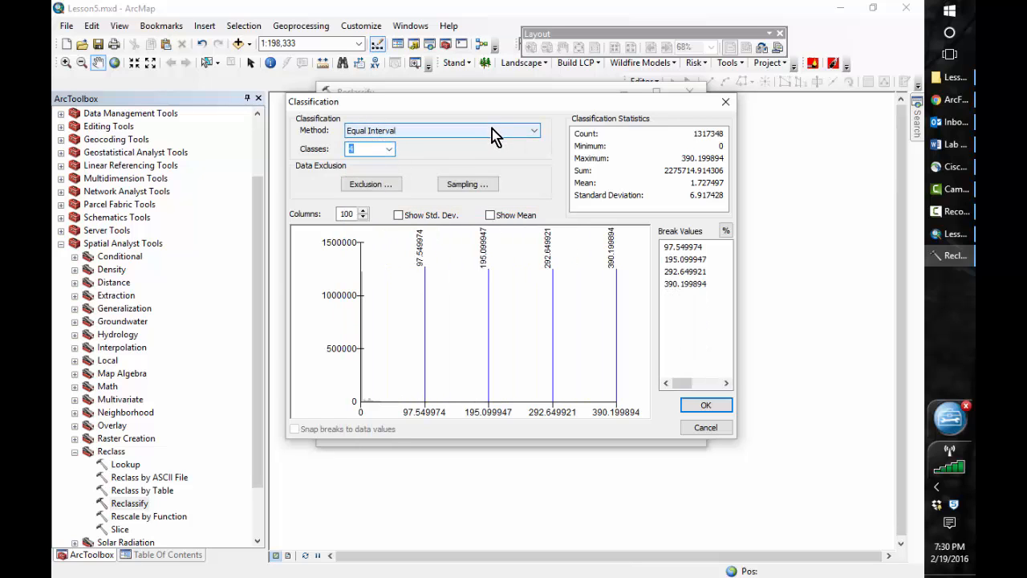
{"action": "left_click", "coordinate": [490, 132]}
{"action": "left_click", "coordinate": [450, 145]}
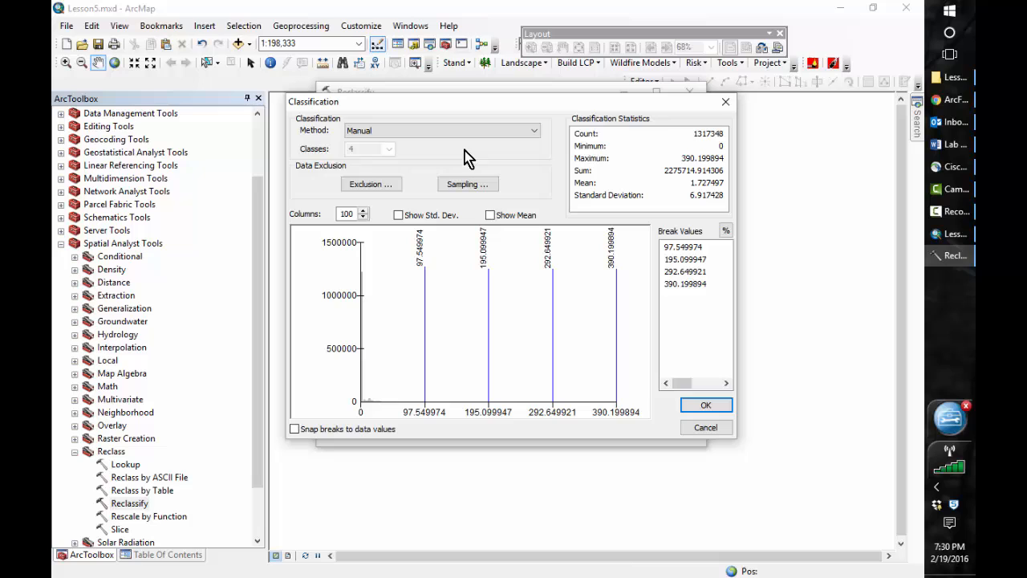
Set the first two break values of the nt_fl classification to 4 and 8.
{"action": "left_click", "coordinate": [690, 247]}
{"action": "type", "text": "8"}
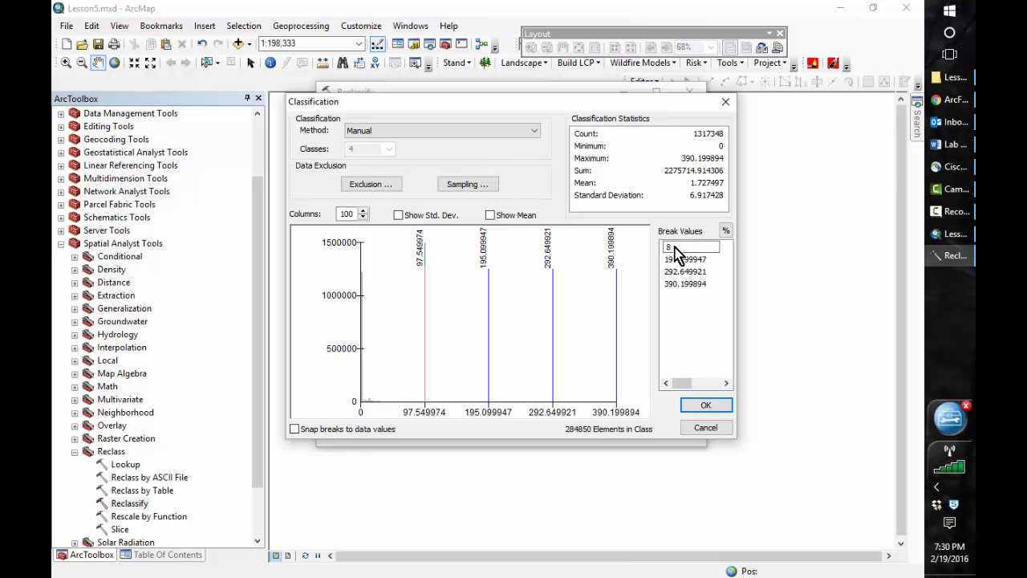
{"action": "key", "text": "Return"}
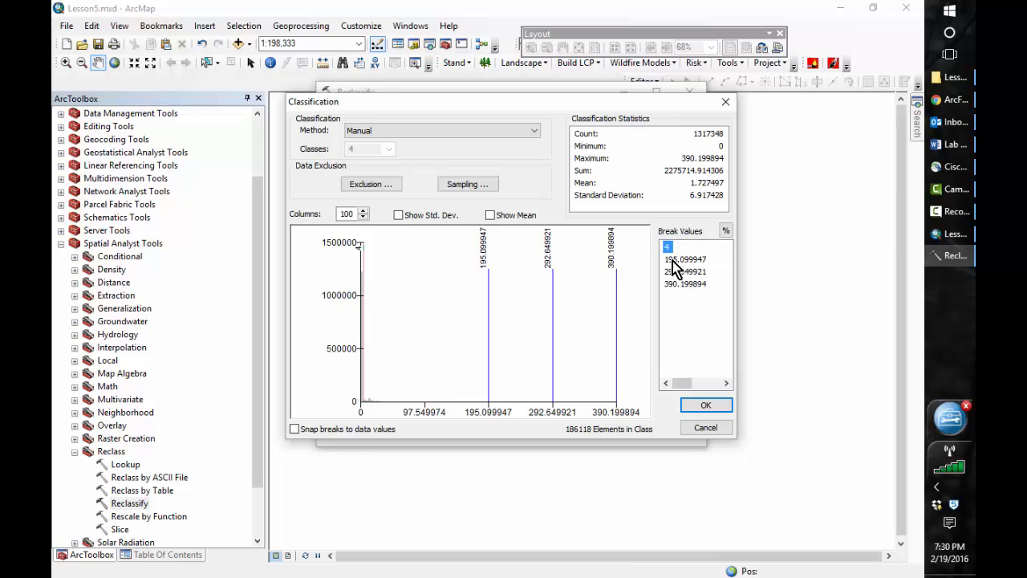
{"action": "left_click", "coordinate": [674, 260]}
{"action": "type", "text": "8"}
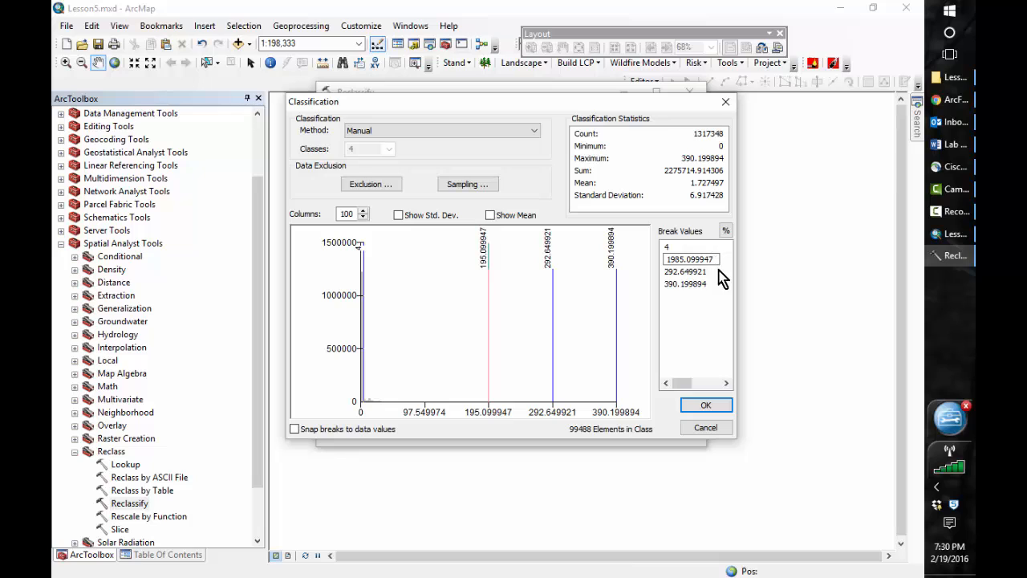
{"action": "left_click", "coordinate": [711, 280]}
{"action": "left_click", "coordinate": [691, 260]}
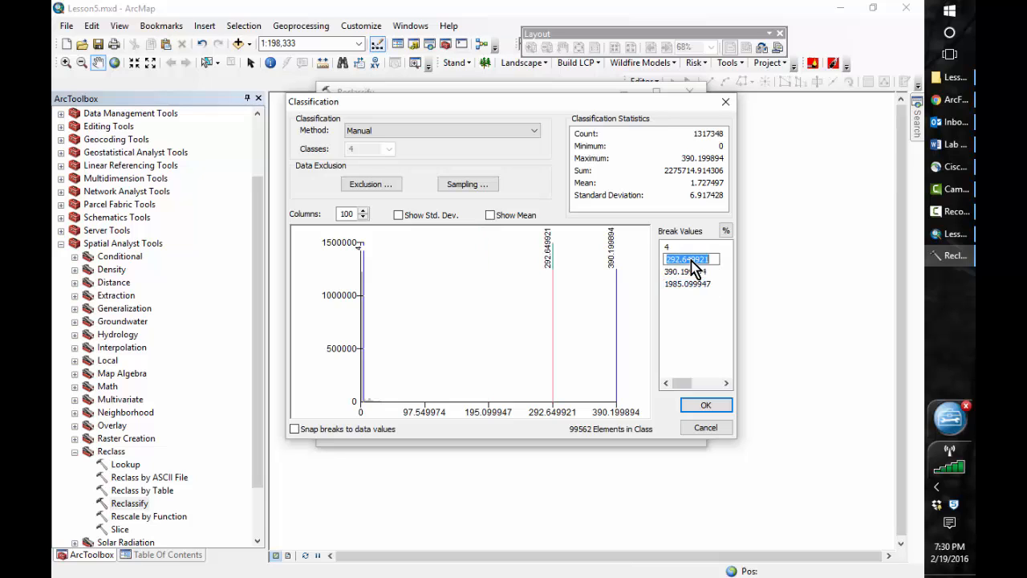
{"action": "type", "text": "8"}
Set the third break value to 11 and the last one to 390, and accept the classification.
{"action": "left_click", "coordinate": [688, 271]}
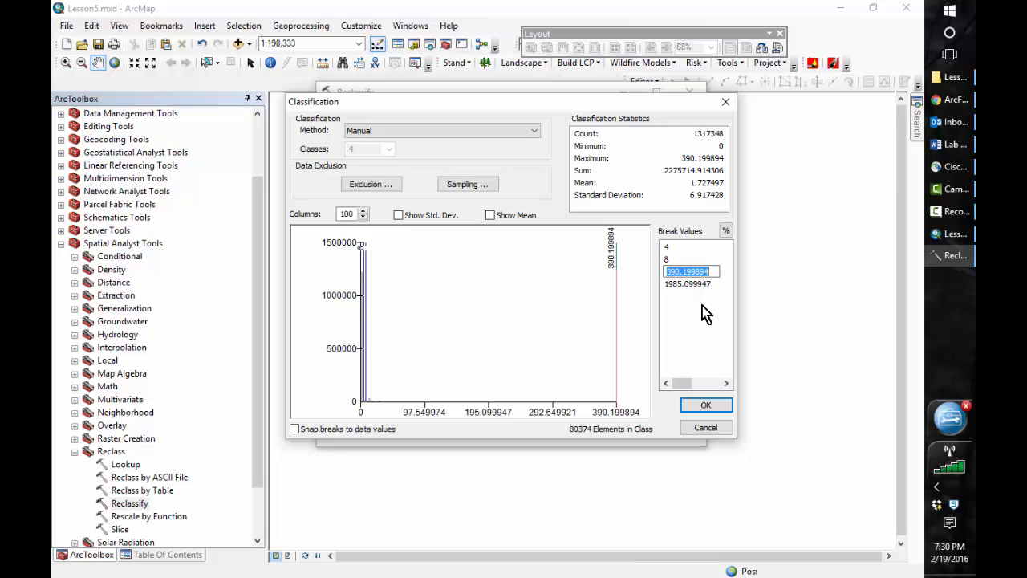
{"action": "type", "text": "11"}
{"action": "left_click", "coordinate": [683, 284]}
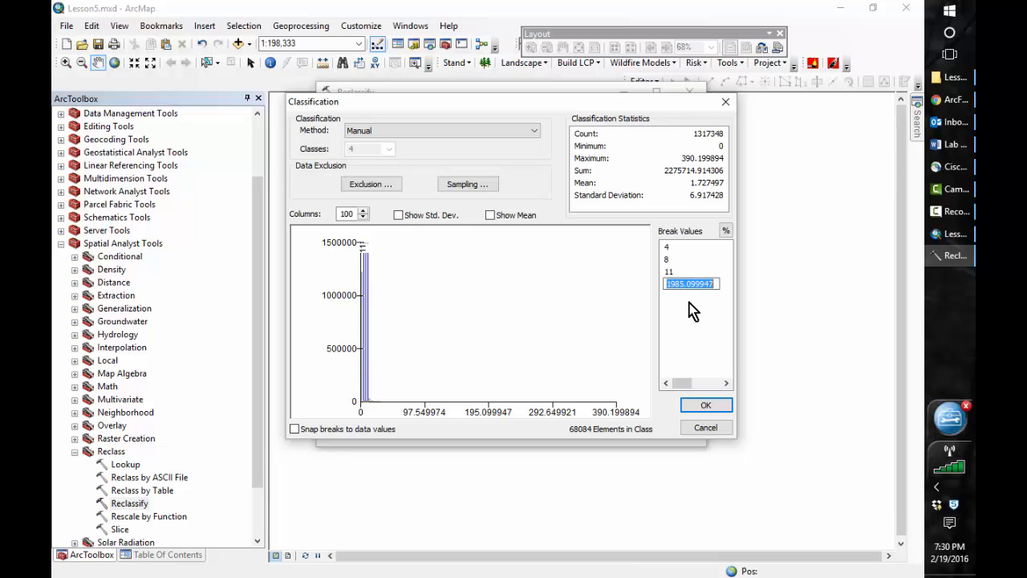
{"action": "type", "text": "390"}
{"action": "key", "text": "Return"}
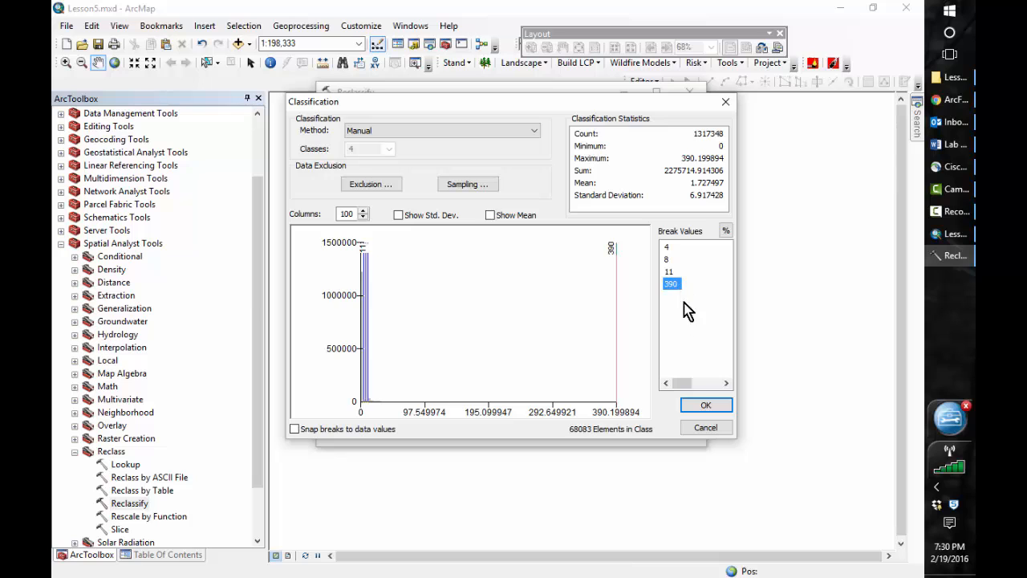
{"action": "left_click", "coordinate": [704, 409]}
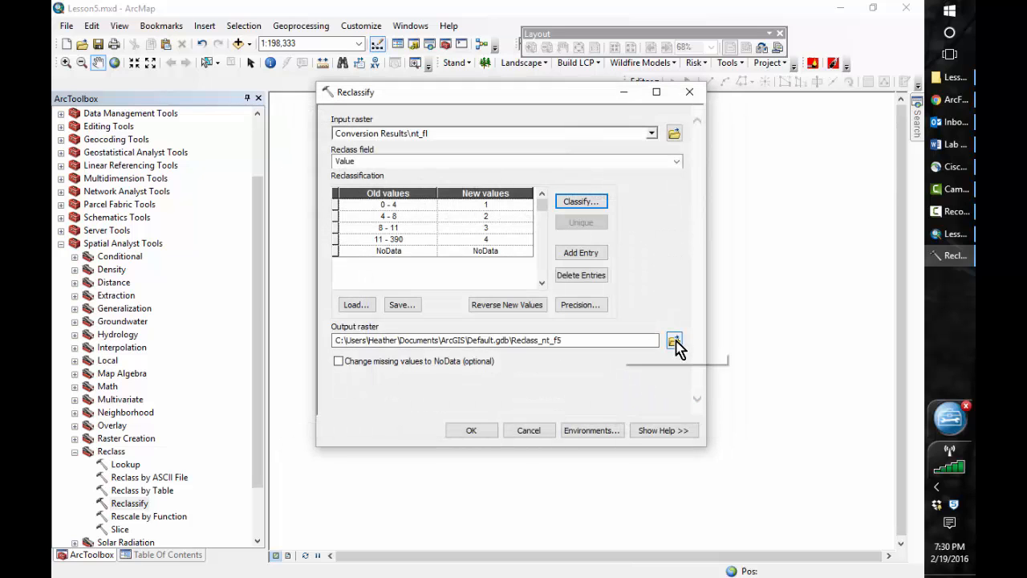
Run Reclassify with the output raster nt_fl_hc_ta in the Outputs folder and Target_Areas_2015 as the raster analysis mask.
{"action": "left_click", "coordinate": [674, 342]}
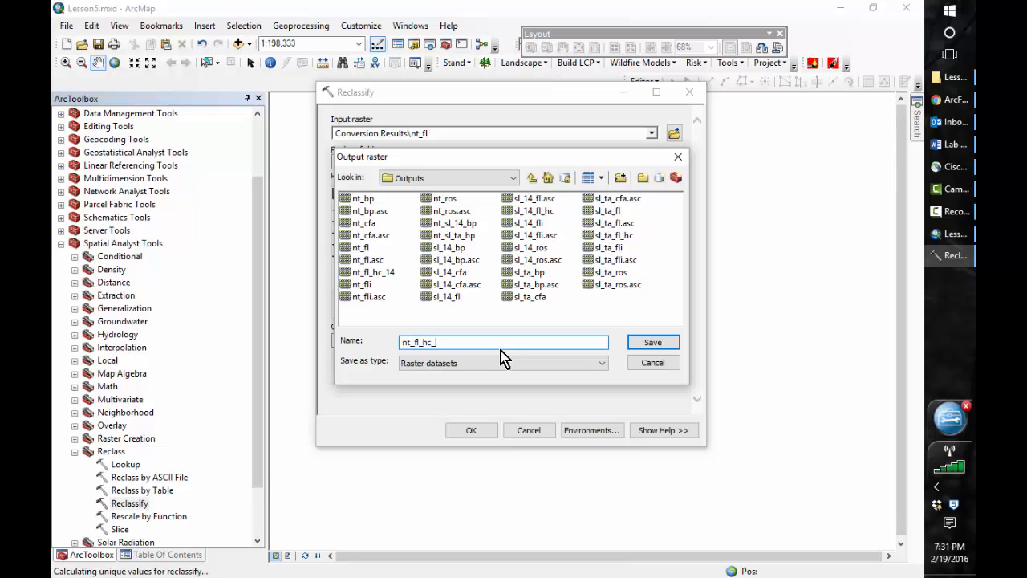
{"action": "left_click", "coordinate": [655, 345]}
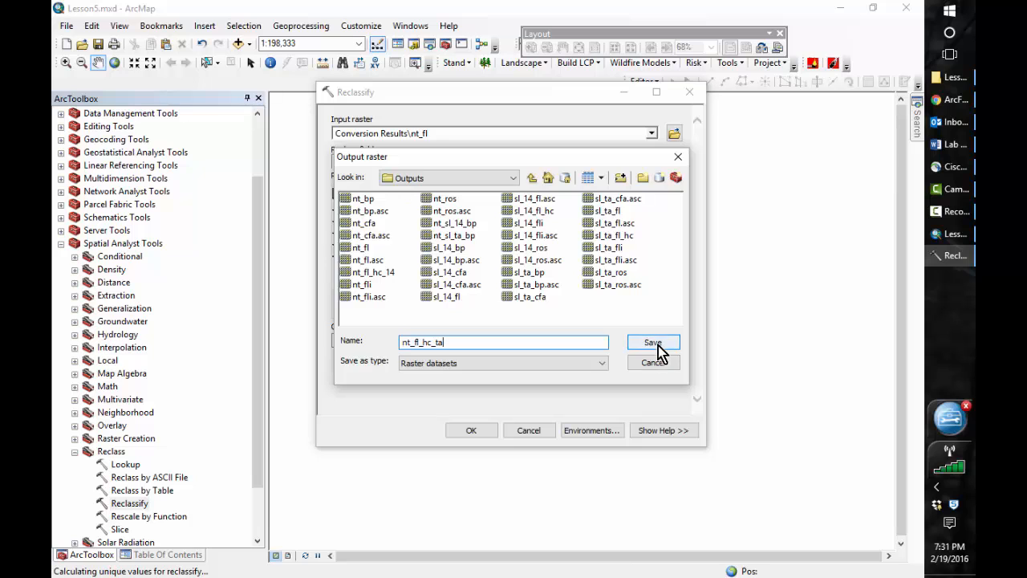
{"action": "left_click", "coordinate": [586, 438]}
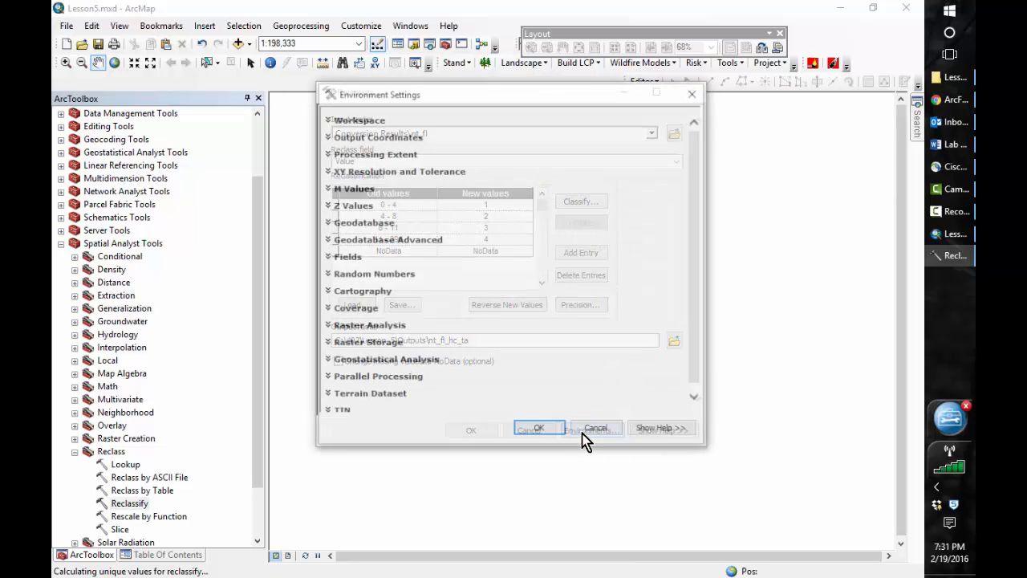
{"action": "left_click", "coordinate": [382, 324]}
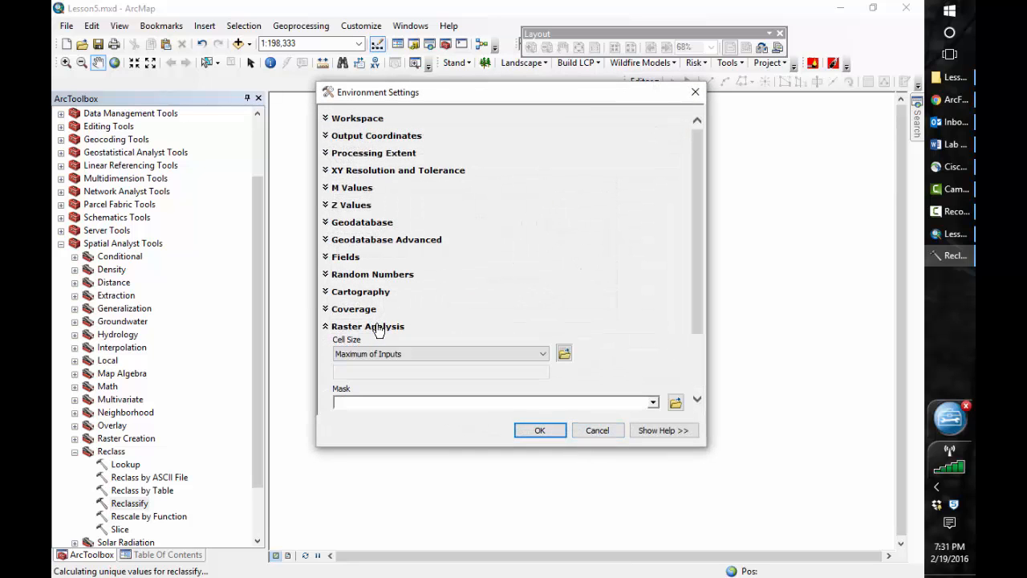
{"action": "left_click_drag", "start_coordinate": [699, 321], "coordinate": [702, 352]}
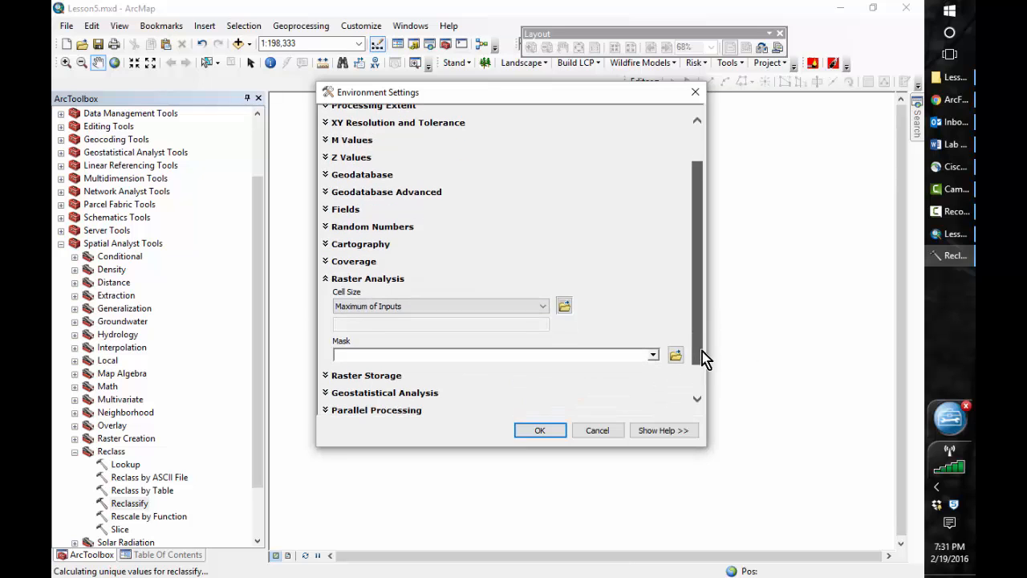
{"action": "left_click", "coordinate": [653, 355]}
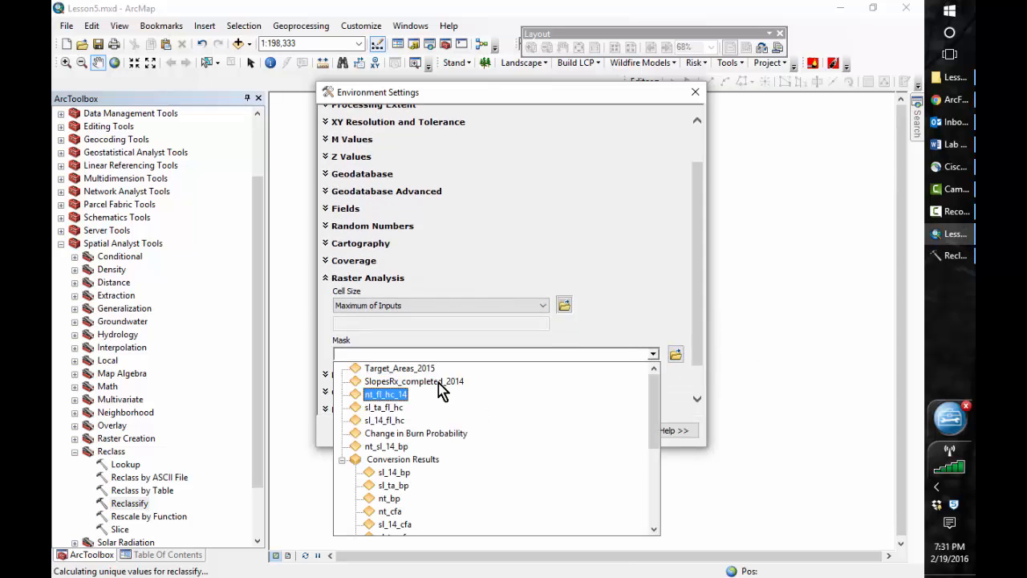
{"action": "left_click", "coordinate": [416, 369]}
{"action": "left_click", "coordinate": [555, 433]}
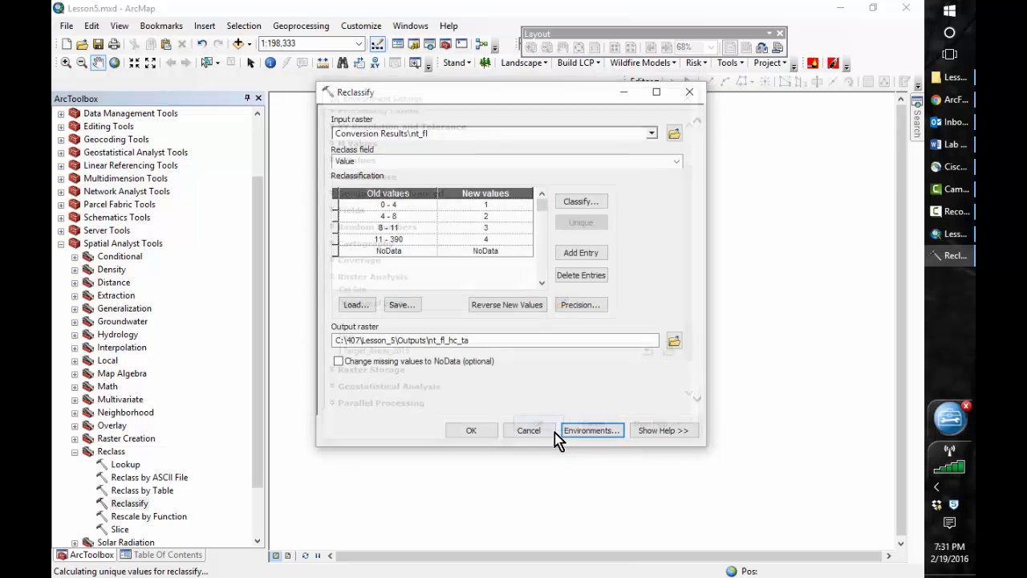
{"action": "left_click", "coordinate": [481, 431]}
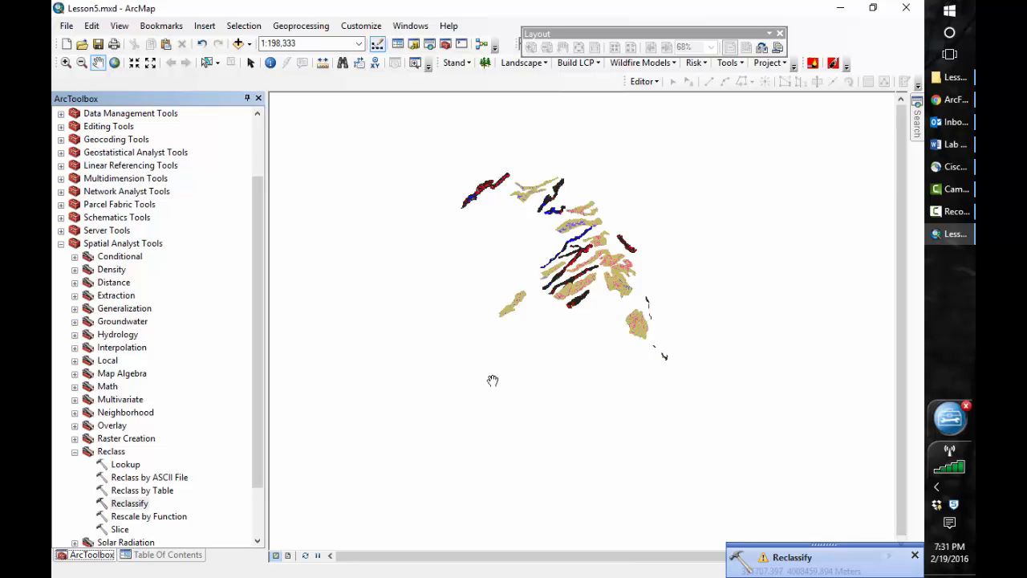
Examine the cell counts per class in the attribute table of the nt_fl_hc_ta layer, and close the table.
{"action": "left_click", "coordinate": [160, 554]}
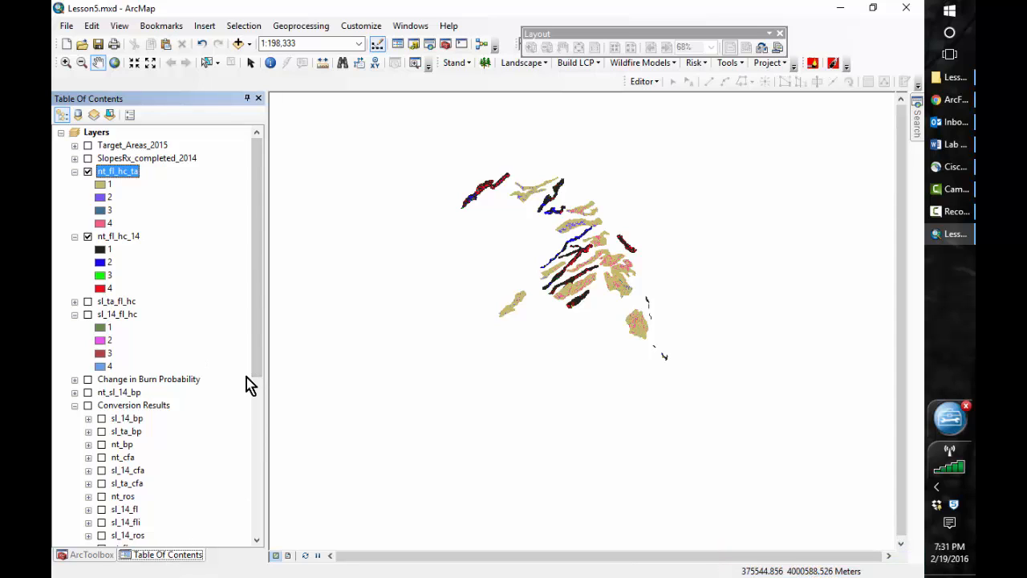
{"action": "right_click", "coordinate": [104, 172]}
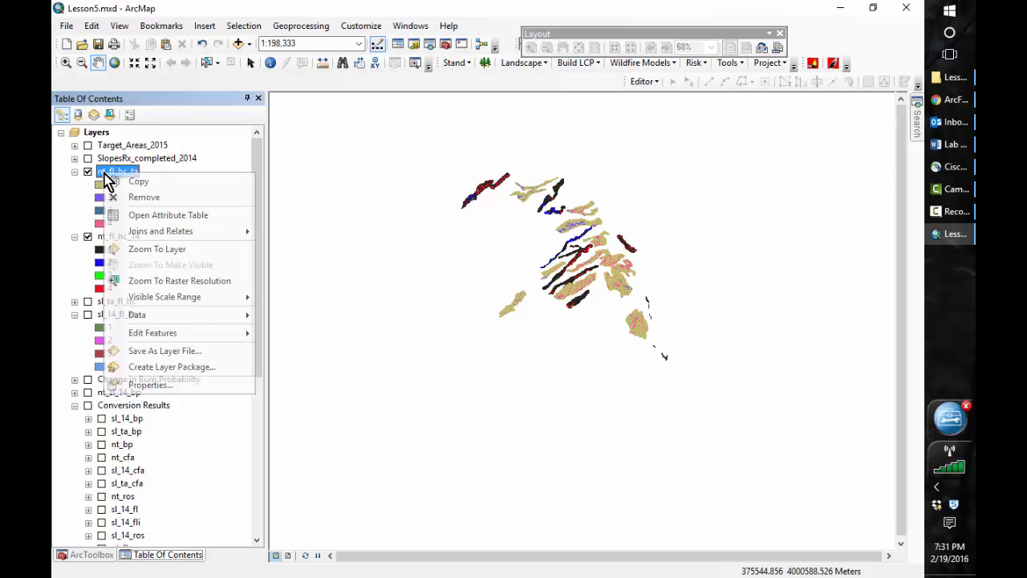
{"action": "left_click", "coordinate": [154, 215]}
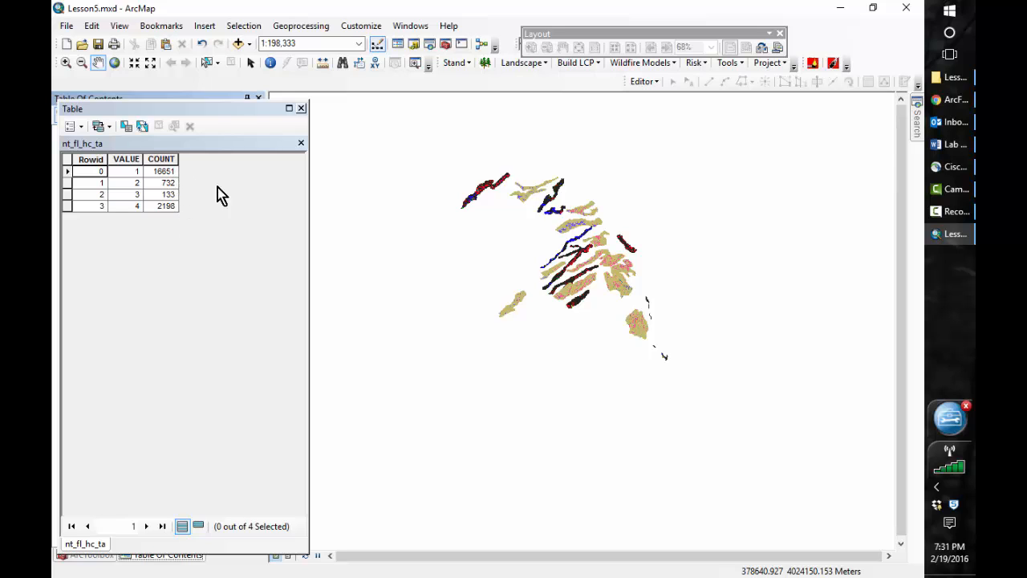
{"action": "left_click", "coordinate": [301, 109]}
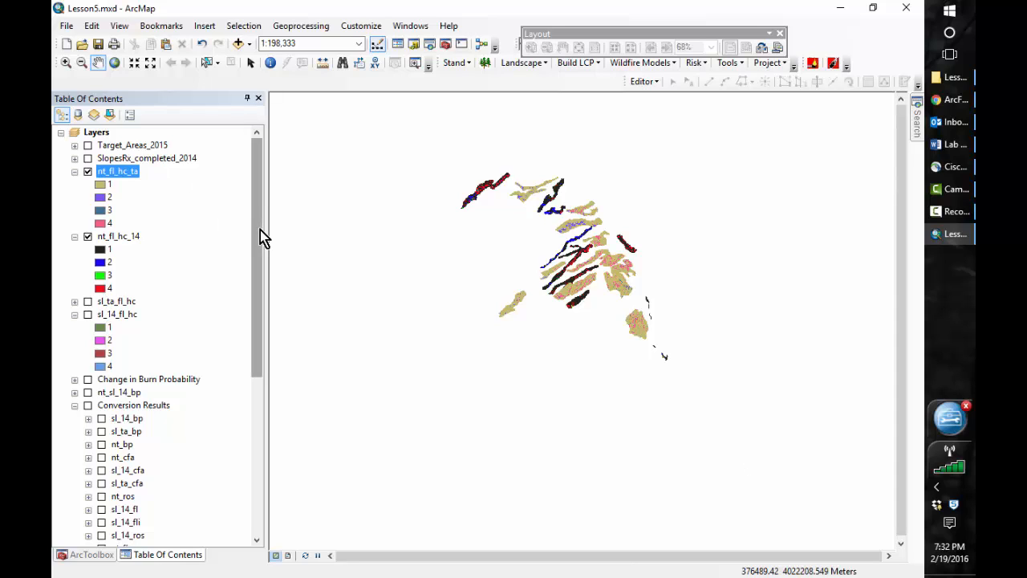
Reopen the nt_fl_hc_ta attribute table beside the layer list and add a Long Integer field named AREA_AC.
{"action": "right_click", "coordinate": [114, 176]}
{"action": "left_click", "coordinate": [170, 212]}
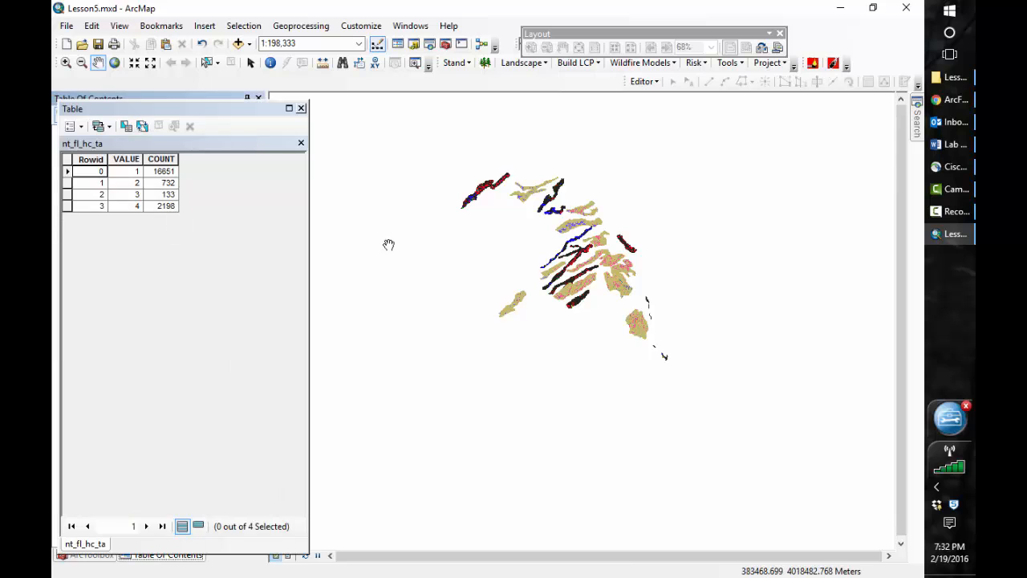
{"action": "left_click_drag", "start_coordinate": [187, 112], "coordinate": [450, 131]}
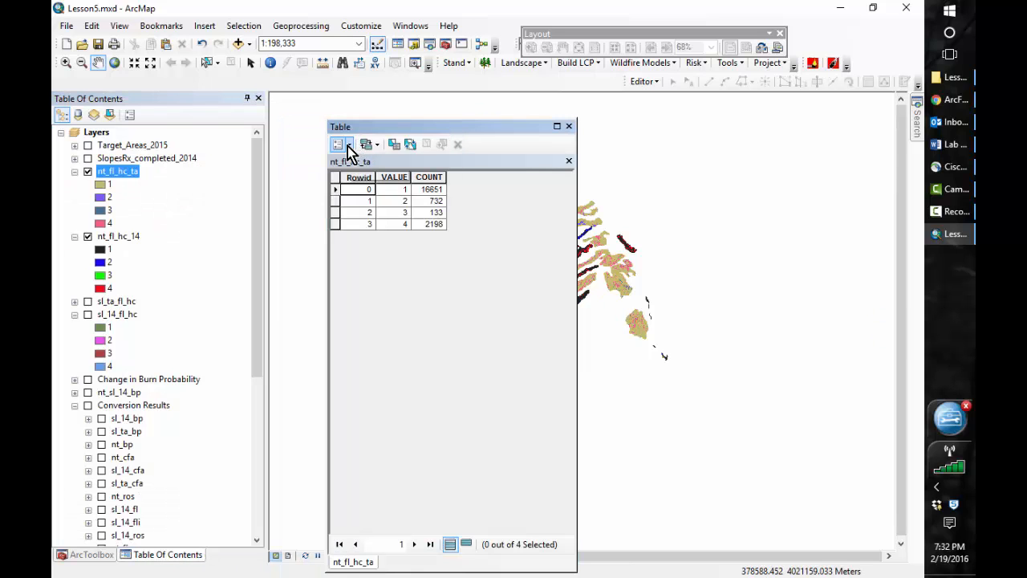
{"action": "left_click", "coordinate": [347, 144]}
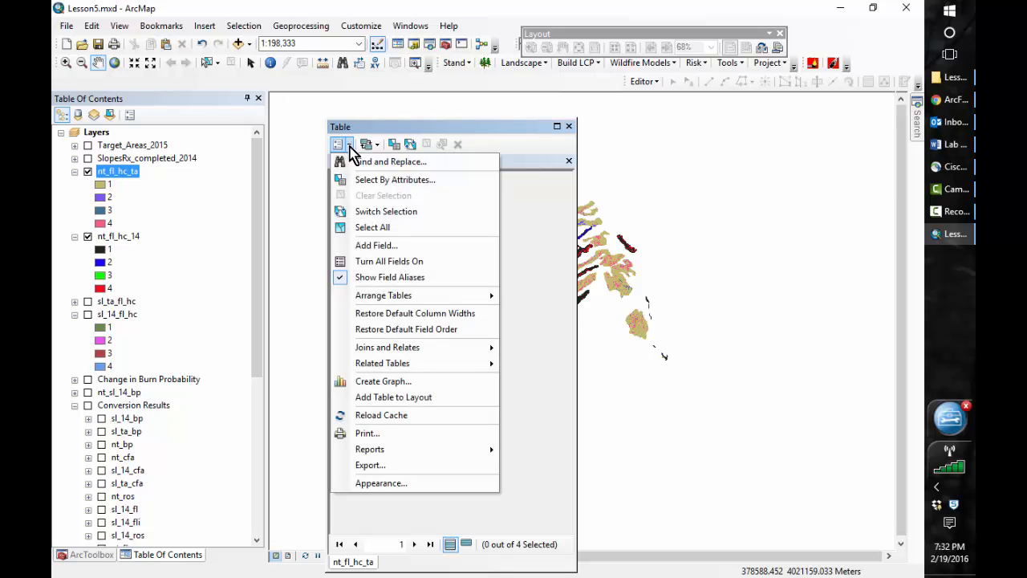
{"action": "left_click", "coordinate": [458, 246]}
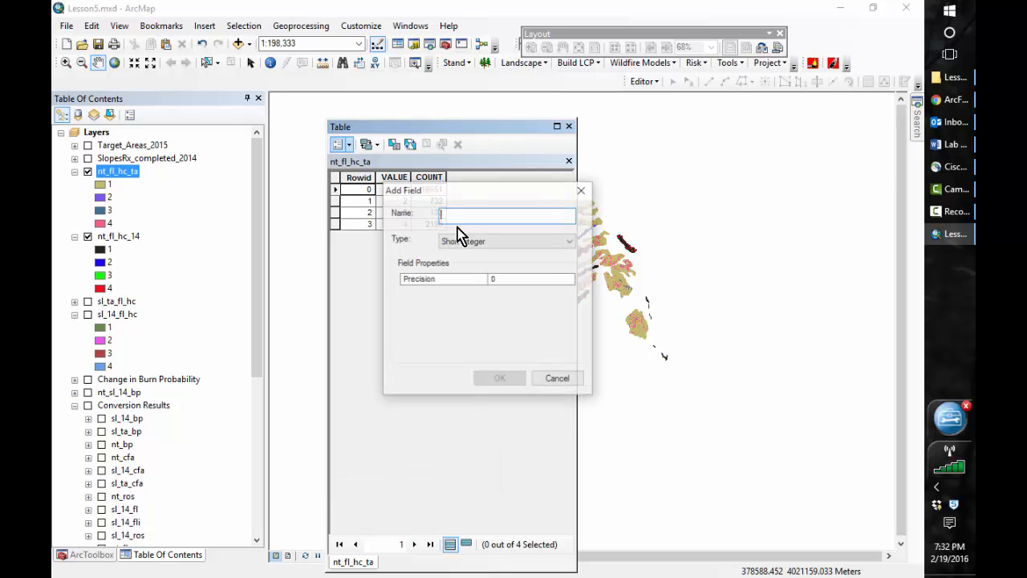
{"action": "type", "text": "Are"}
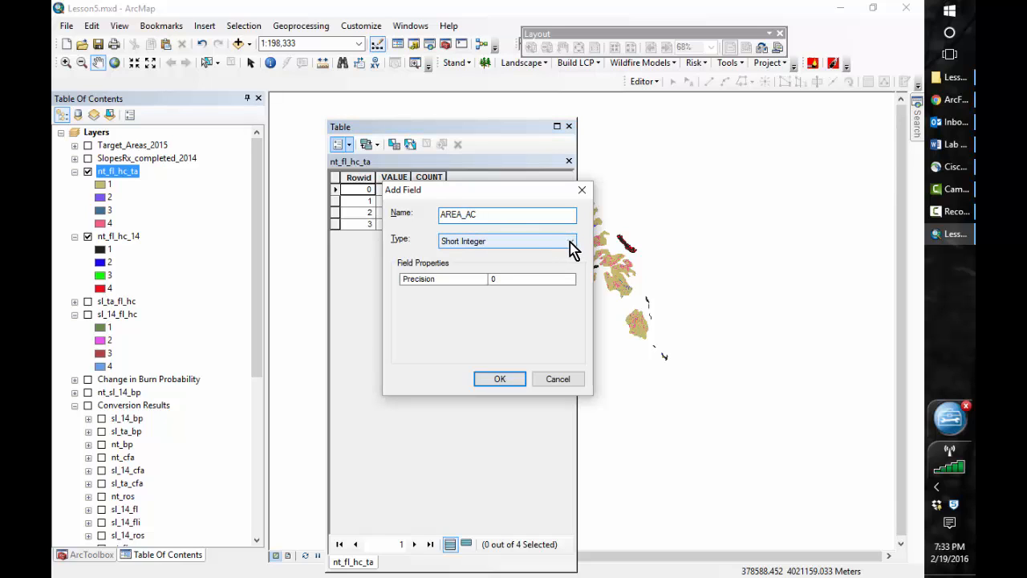
{"action": "left_click", "coordinate": [570, 241]}
{"action": "left_click", "coordinate": [509, 265]}
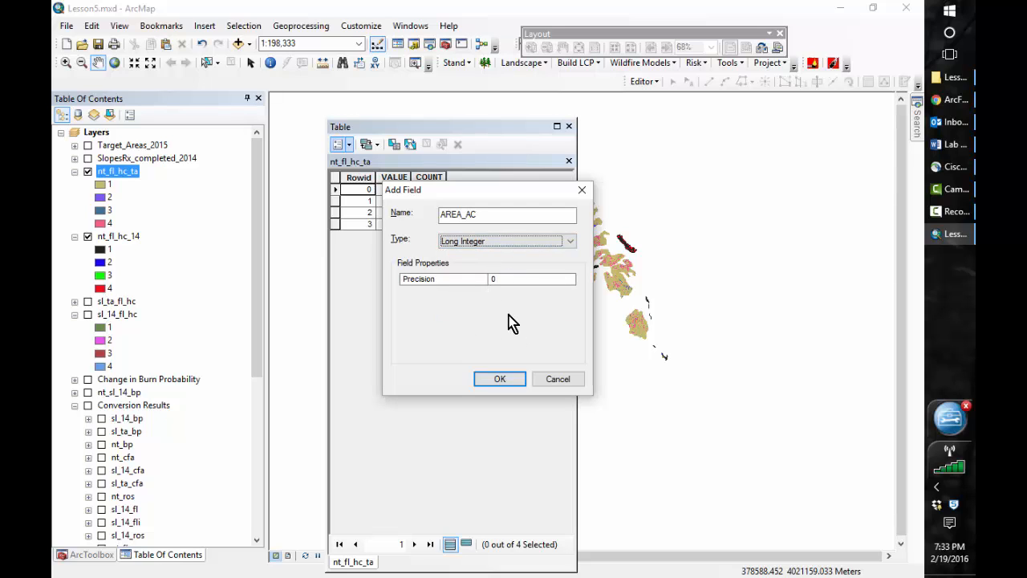
{"action": "left_click", "coordinate": [500, 380]}
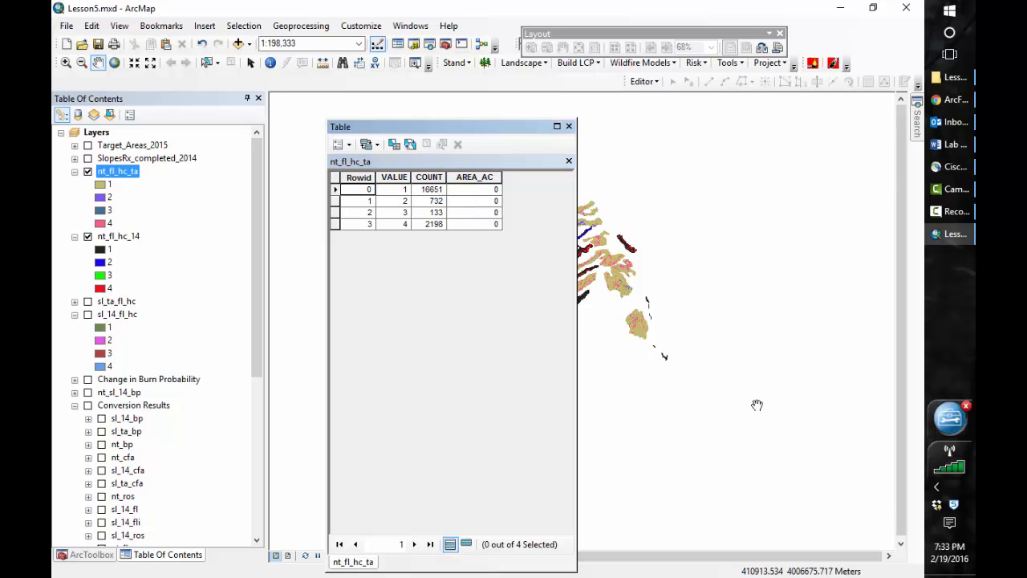
Calculate the AREA_AC field of the nt_fl_hc_ta table as [COUNT]*2.002, and close the table.
{"action": "right_click", "coordinate": [466, 175]}
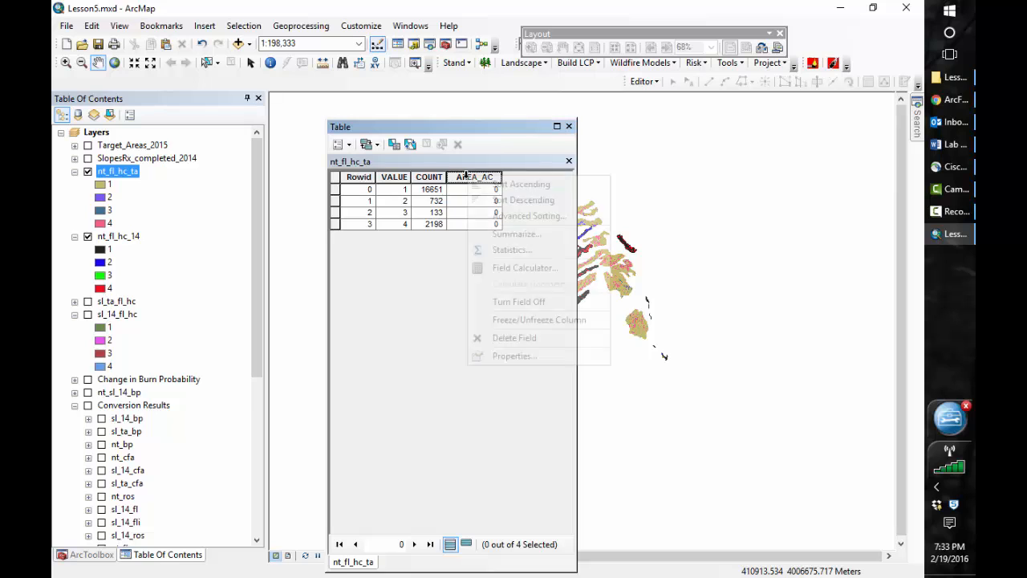
{"action": "left_click", "coordinate": [512, 267]}
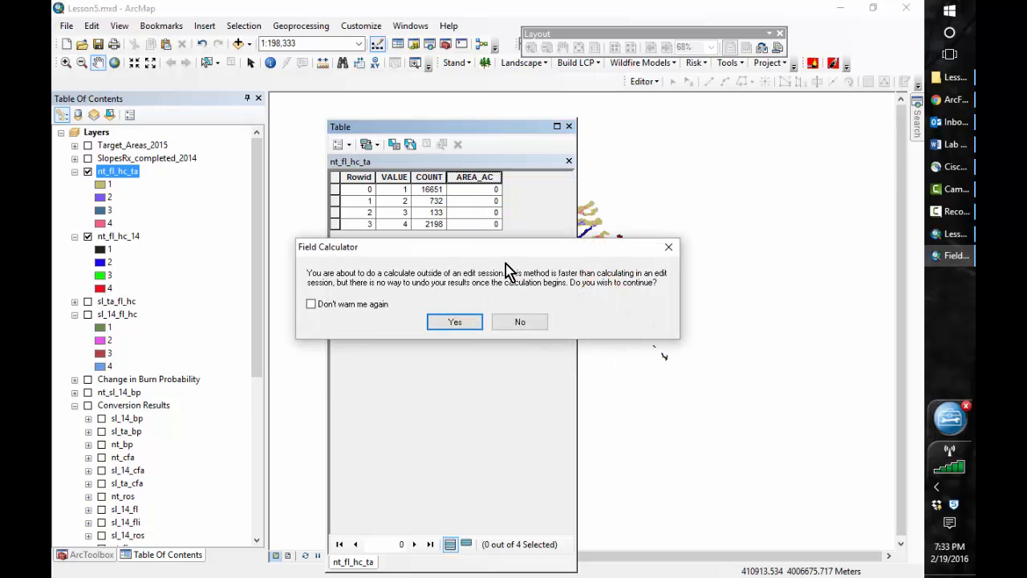
{"action": "left_click", "coordinate": [468, 327]}
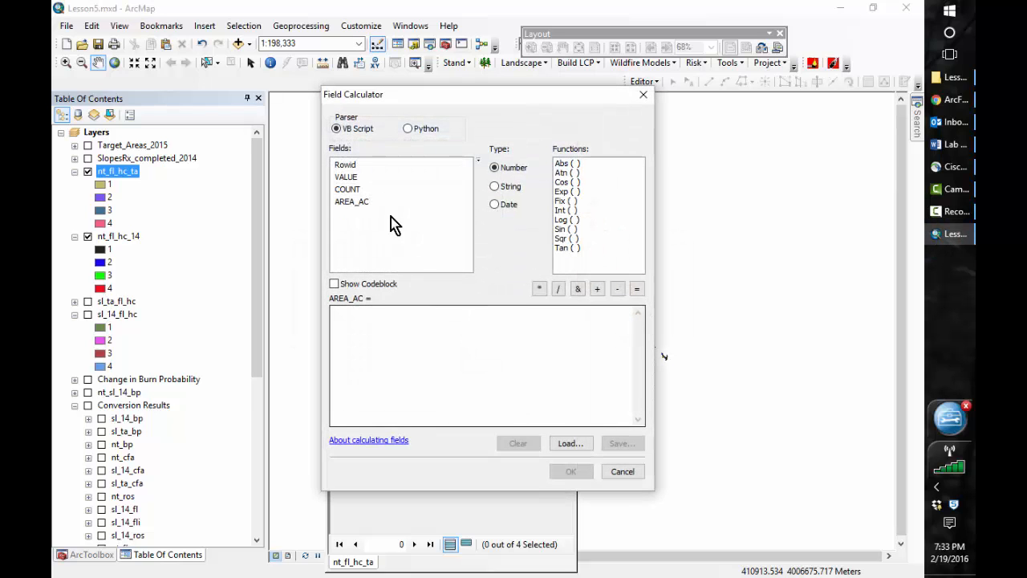
{"action": "left_click", "coordinate": [345, 190]}
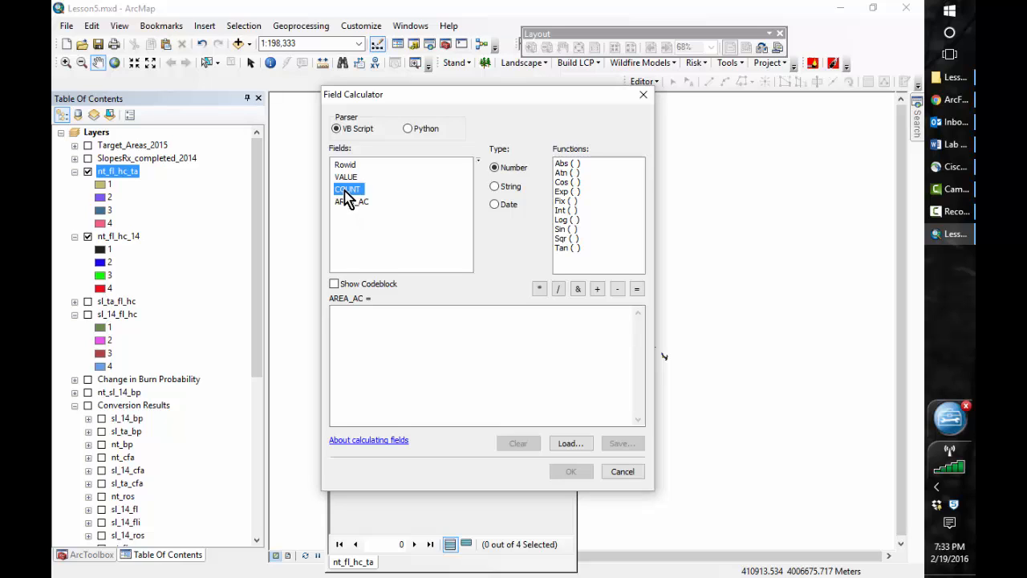
{"action": "double_click", "coordinate": [345, 191]}
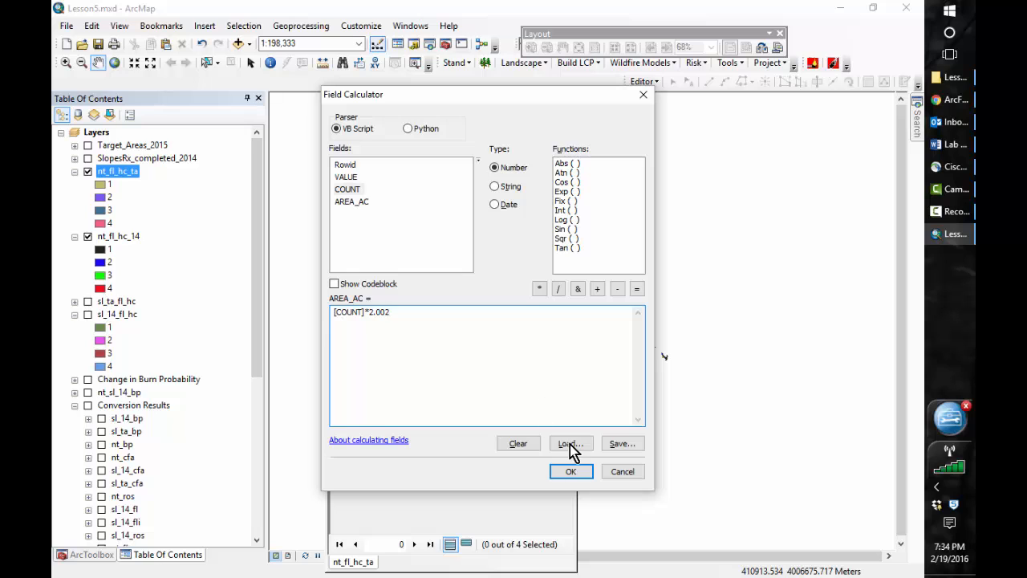
{"action": "left_click", "coordinate": [578, 473]}
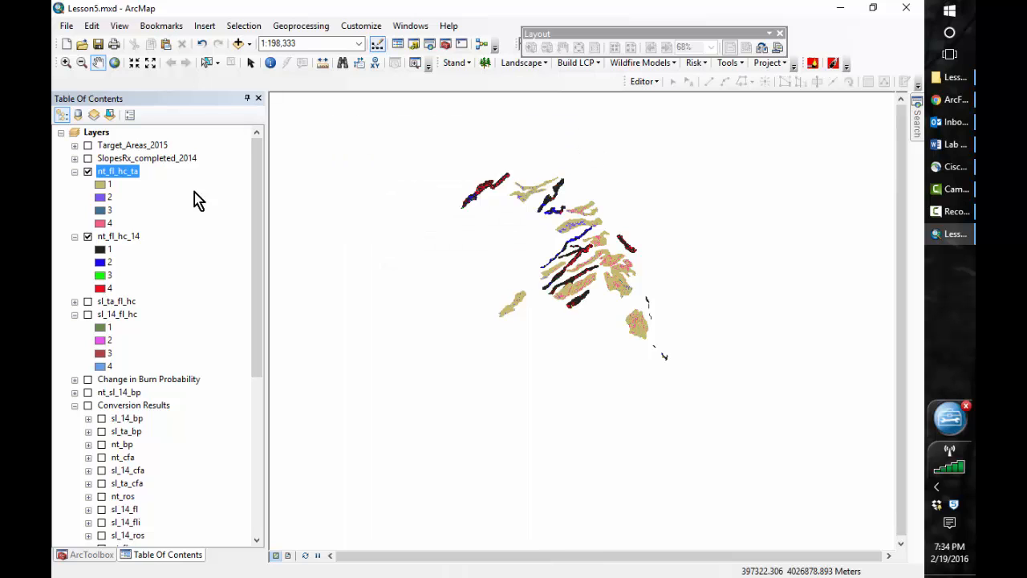
{"action": "left_click", "coordinate": [569, 126]}
Add an AREA_AC field to the nt_fl_hc_14 attribute table, with the same field type as in nt_fl_hc_ta.
{"action": "left_click", "coordinate": [119, 237]}
{"action": "right_click", "coordinate": [119, 244]}
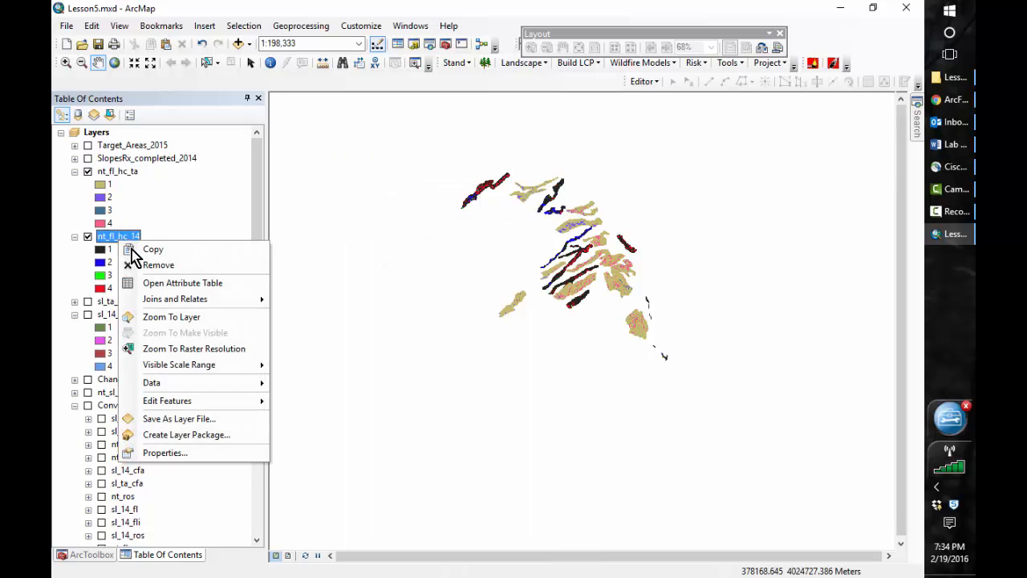
{"action": "left_click", "coordinate": [165, 282]}
{"action": "left_click", "coordinate": [340, 145]}
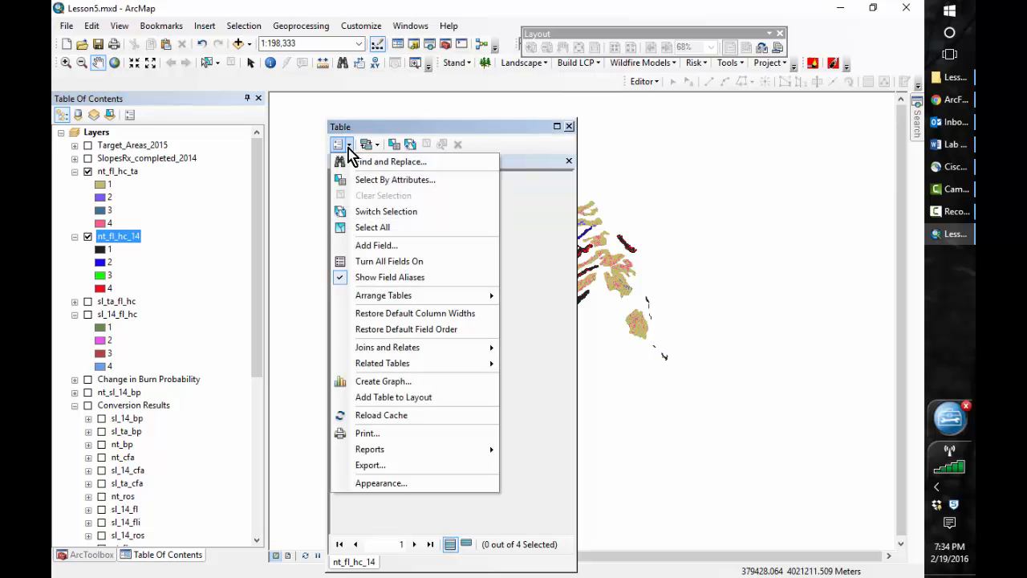
{"action": "left_click", "coordinate": [382, 246]}
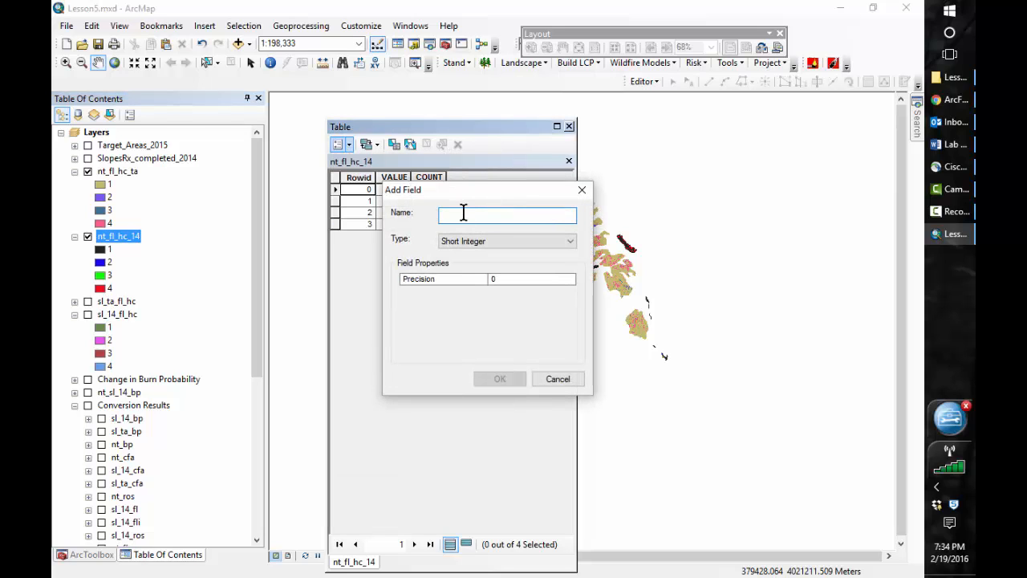
{"action": "type", "text": "Are"}
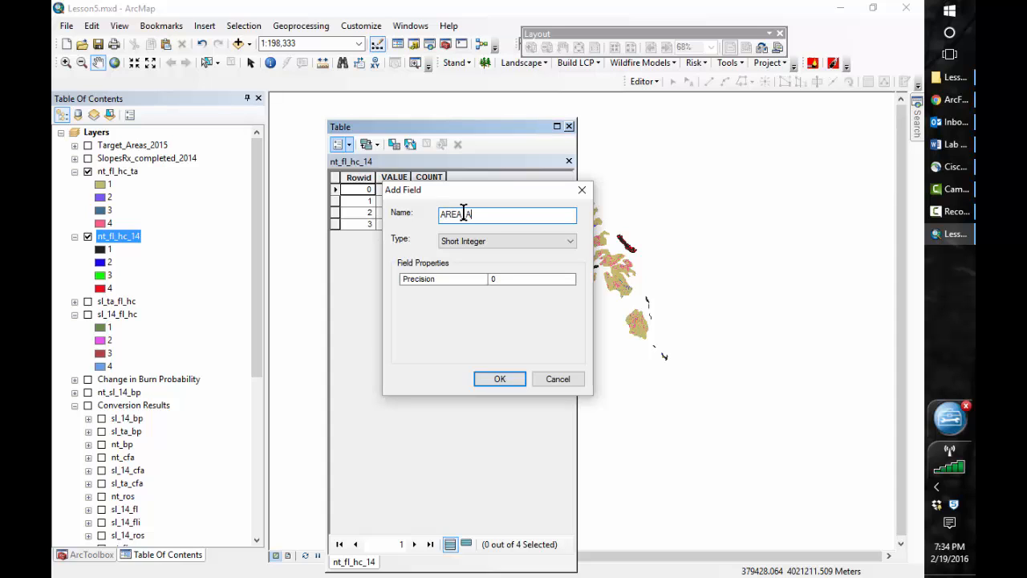
{"action": "left_click", "coordinate": [547, 251]}
{"action": "left_click", "coordinate": [534, 263]}
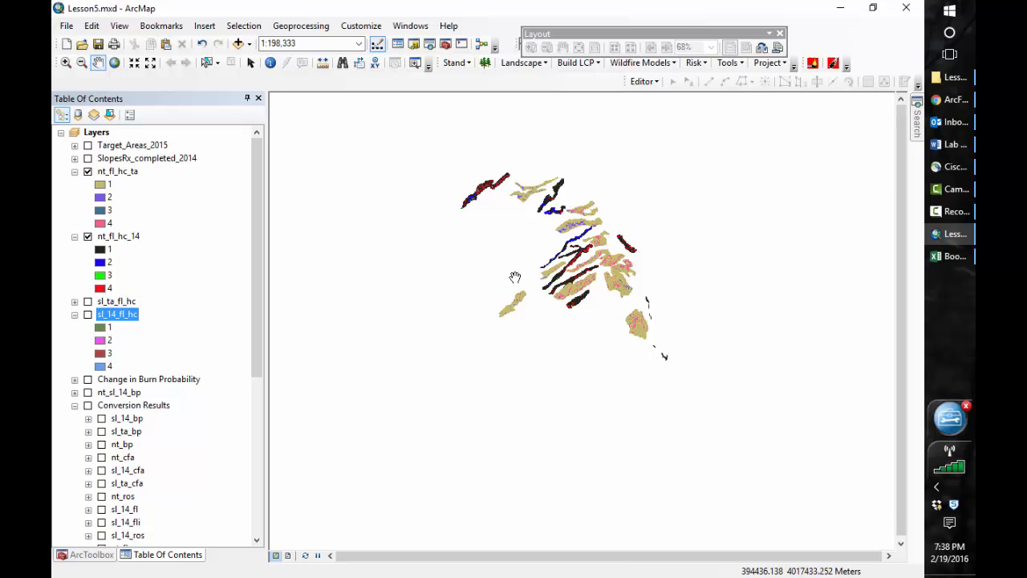
Switch to the blank Excel workbook and enter the headers Flame Length (ft) in A3 and No Treatment (ac) in B3.
{"action": "key", "text": "alt+Tab"}
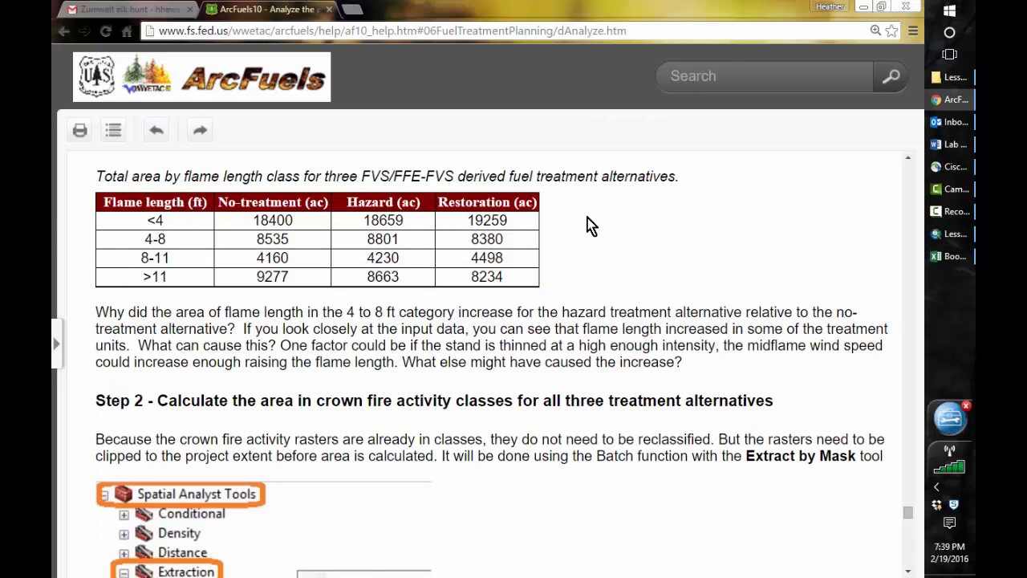
{"action": "left_click", "coordinate": [955, 257]}
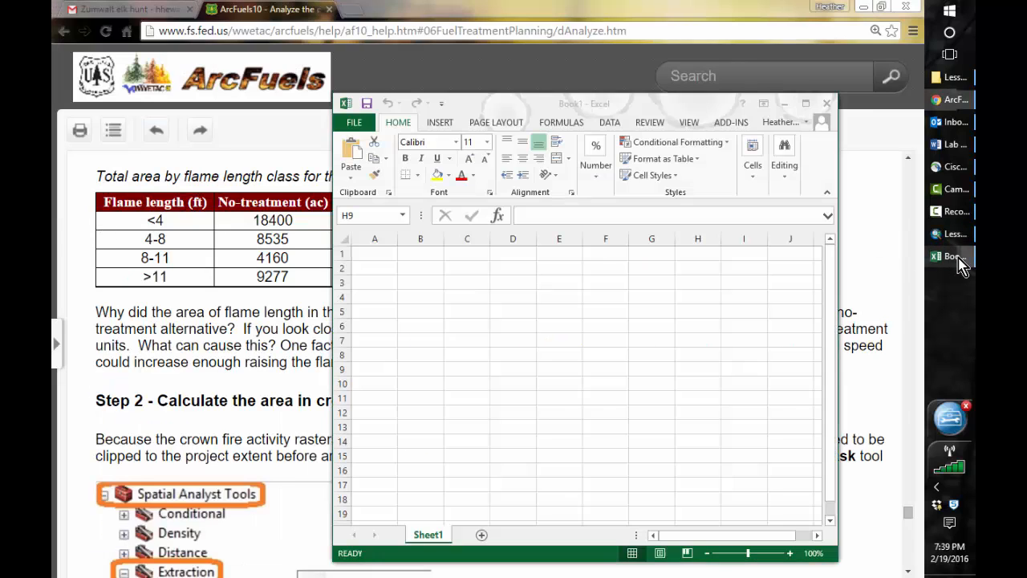
{"action": "left_click", "coordinate": [380, 280]}
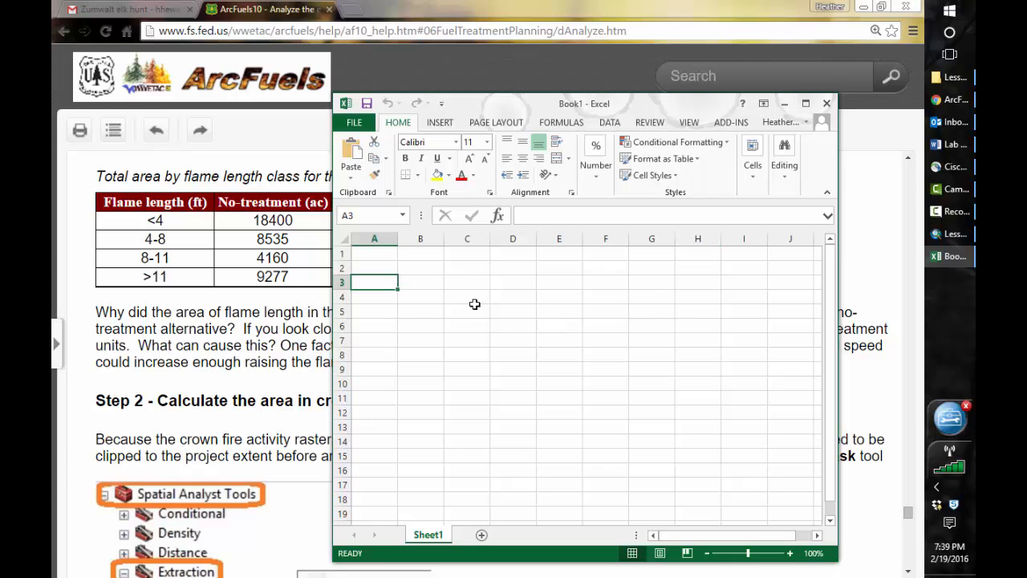
{"action": "type", "text": "Flam"}
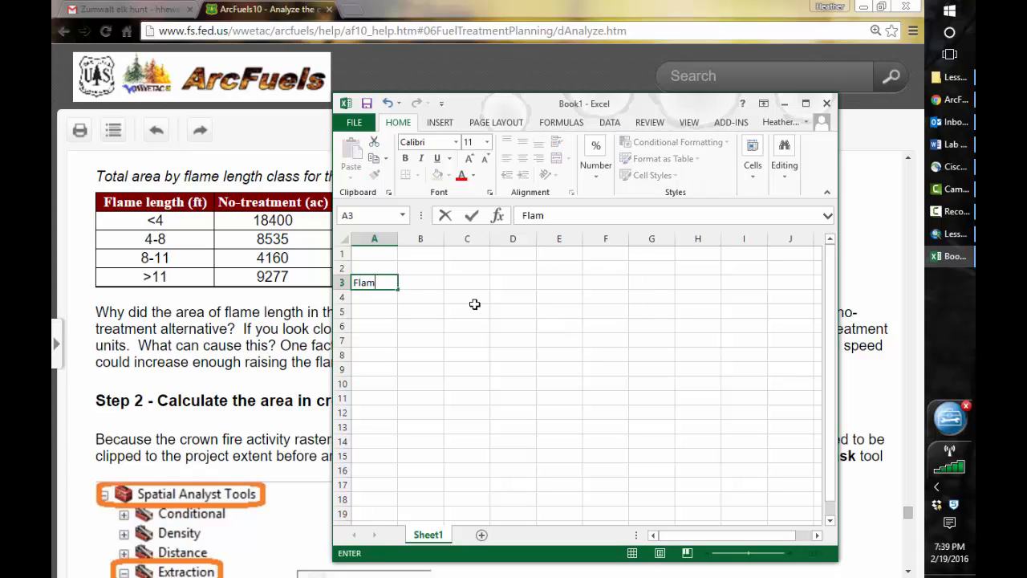
{"action": "type", "text": "th (ft"}
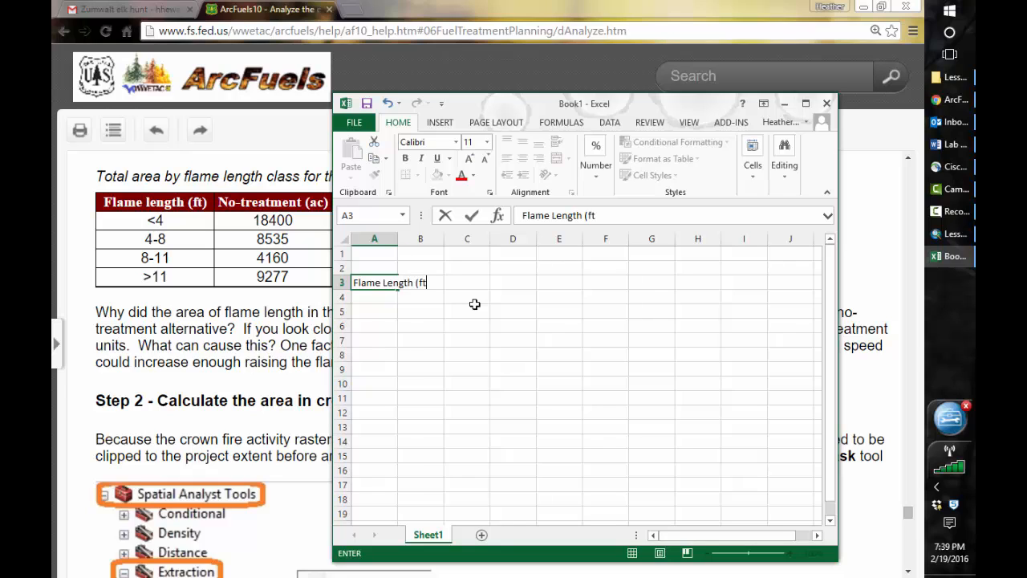
{"action": "key", "text": "Tab"}
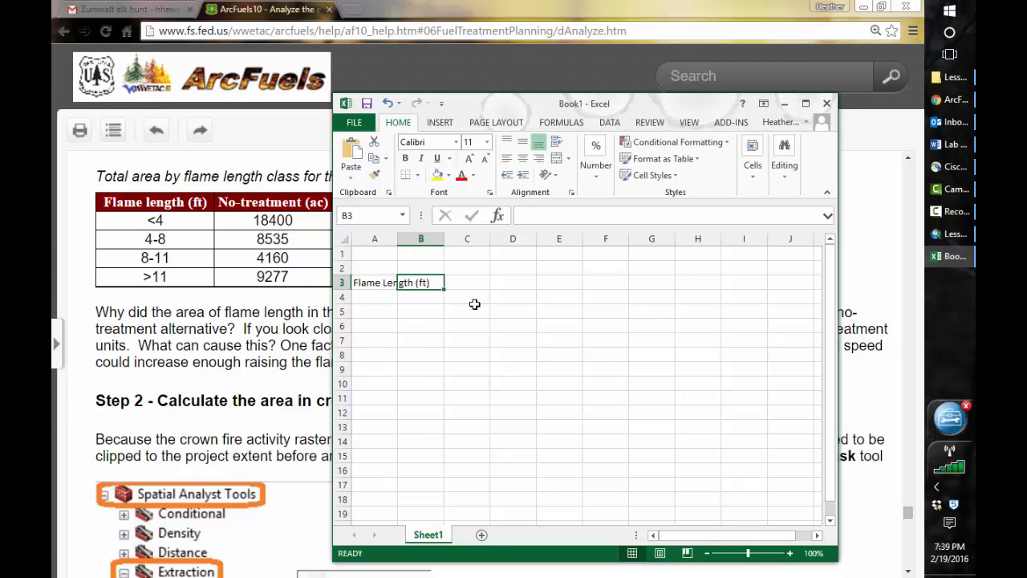
{"action": "type", "text": "No "}
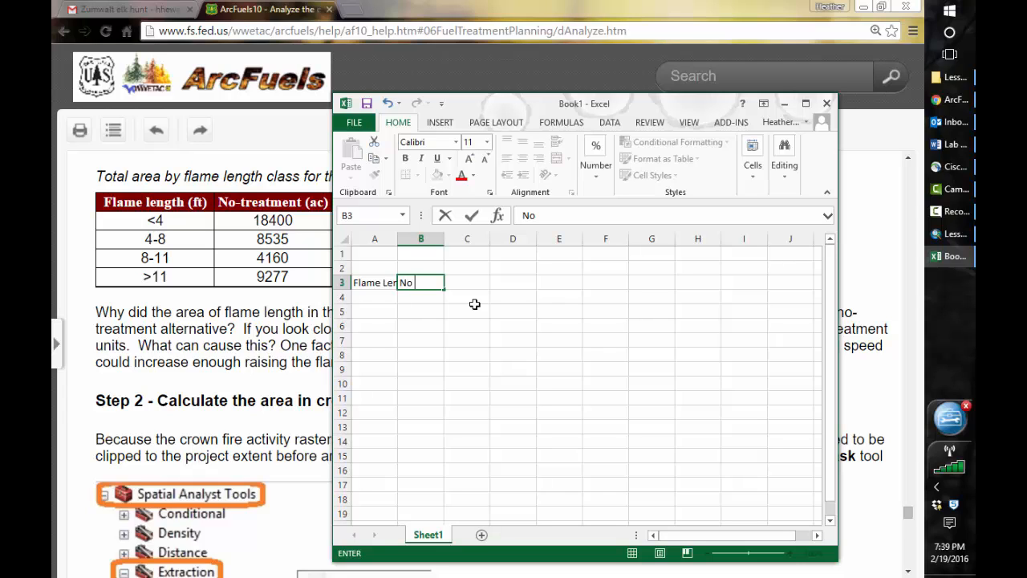
{"action": "type", "text": "Treatment"}
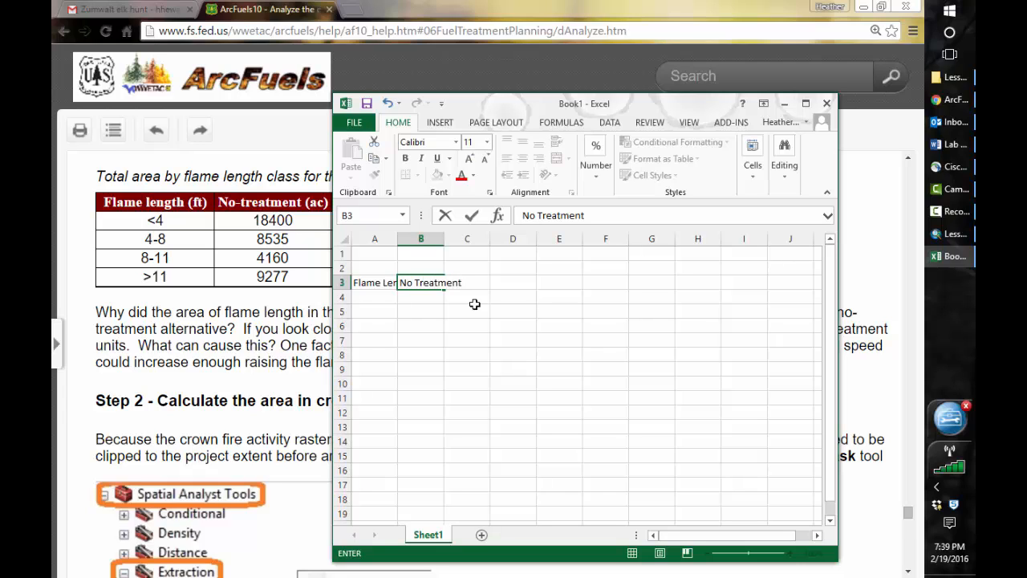
{"action": "type", "text": " (ac)"}
Enter the header Slopes_2014 in C3 and No Treatment (ac) in D3.
{"action": "left_click", "coordinate": [469, 282]}
{"action": "left_click", "coordinate": [480, 307]}
{"action": "left_click", "coordinate": [467, 285]}
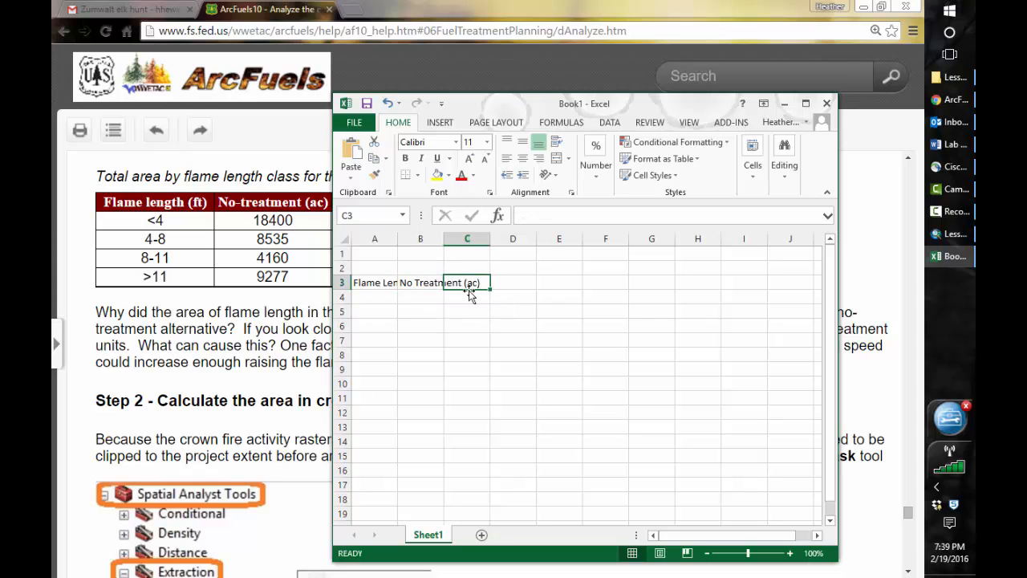
{"action": "type", "text": "Slopes"}
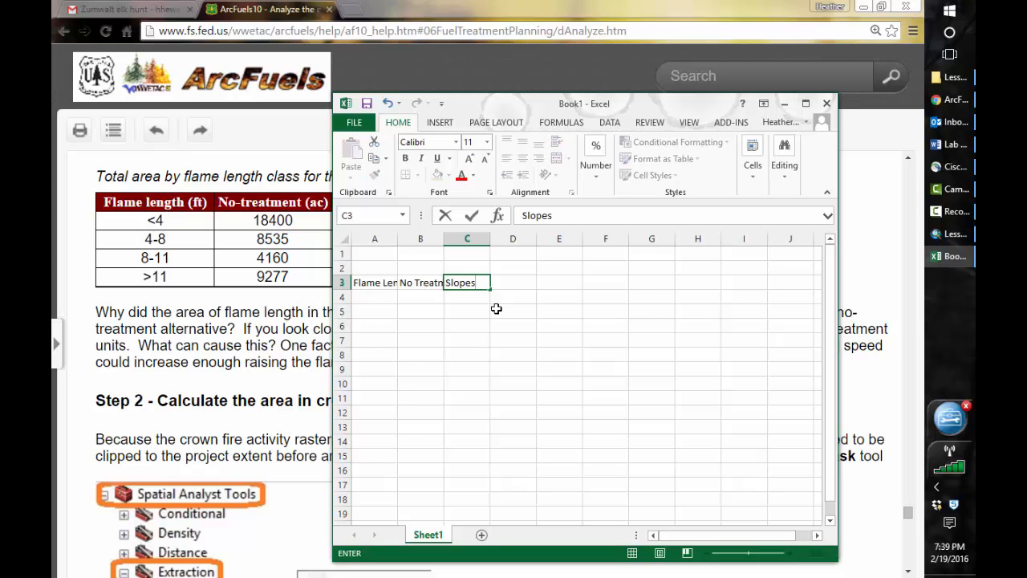
{"action": "type", "text": "_2014"}
{"action": "left_click", "coordinate": [521, 311]}
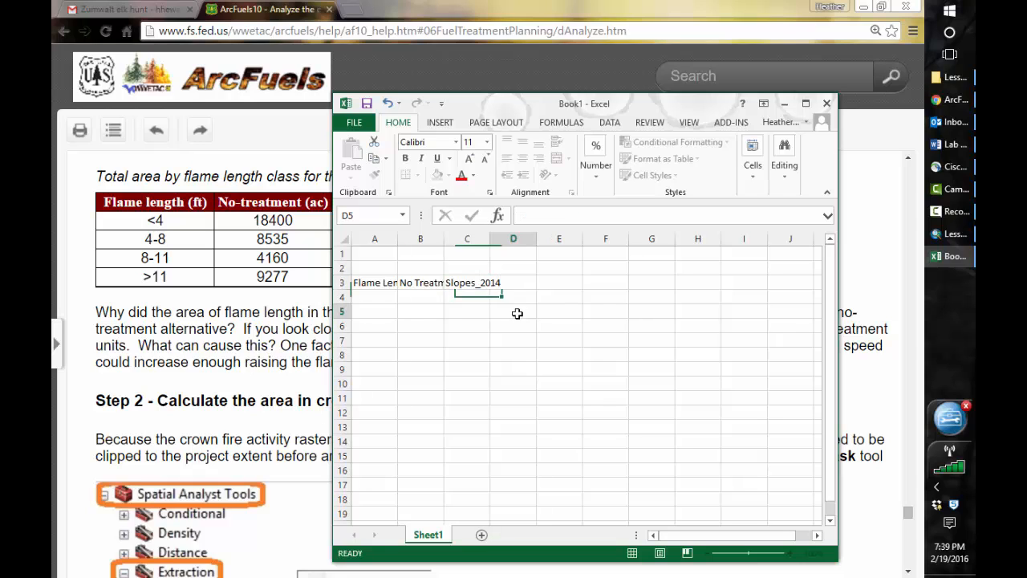
{"action": "left_click", "coordinate": [523, 283]}
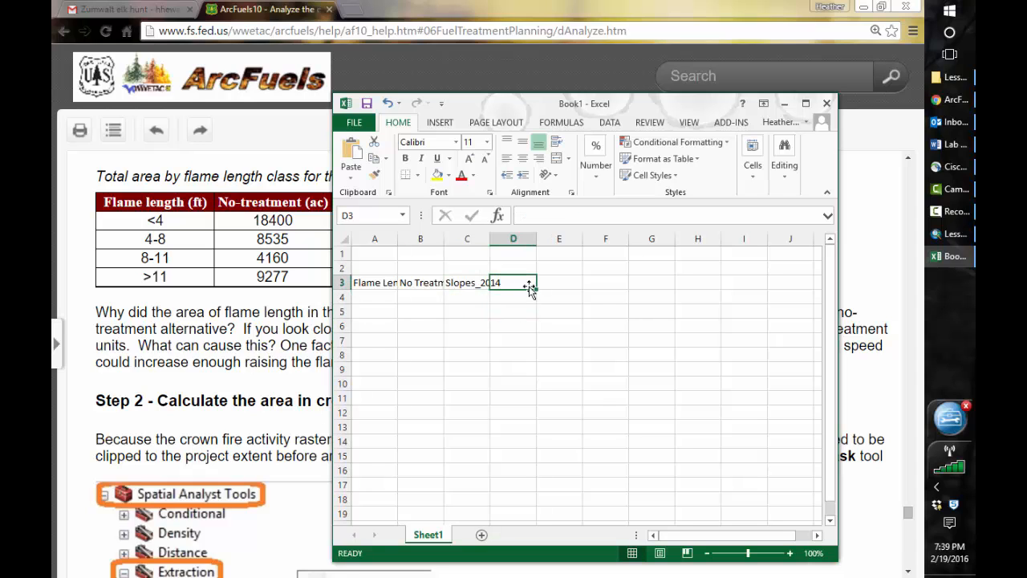
{"action": "type", "text": "No Treatment"}
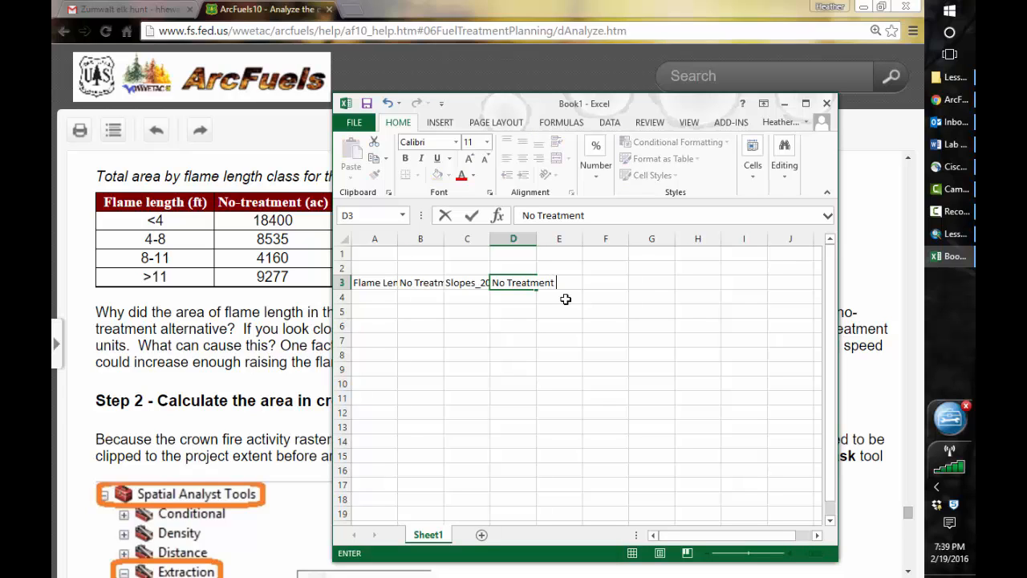
{"action": "type", "text": " (ac)"}
{"action": "key", "text": "Tab"}
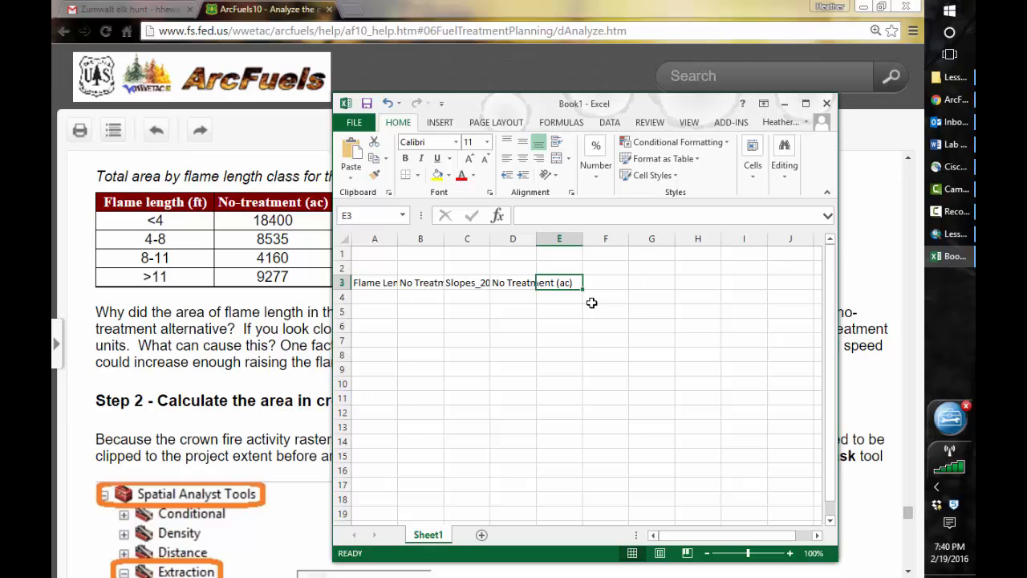
Enter the header Slopes in cell E3.
{"action": "type", "text": "S"}
{"action": "key", "text": "BackSpace"}
{"action": "type", "text": "Sl"}
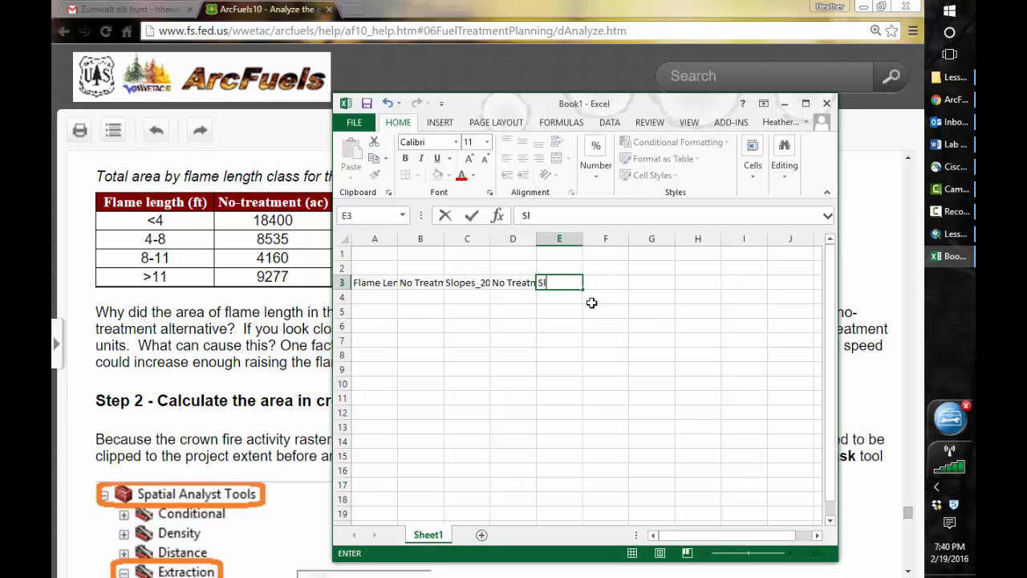
{"action": "type", "text": "ones"}
{"action": "key", "text": "BackSpace"}
{"action": "key", "text": "BackSpace"}
{"action": "key", "text": "BackSpace"}
{"action": "type", "text": "pes Ta"}
{"action": "key", "text": "BackSpace"}
{"action": "key", "text": "BackSpace"}
{"action": "key", "text": "BackSpace"}
{"action": "left_click", "coordinate": [570, 323]}
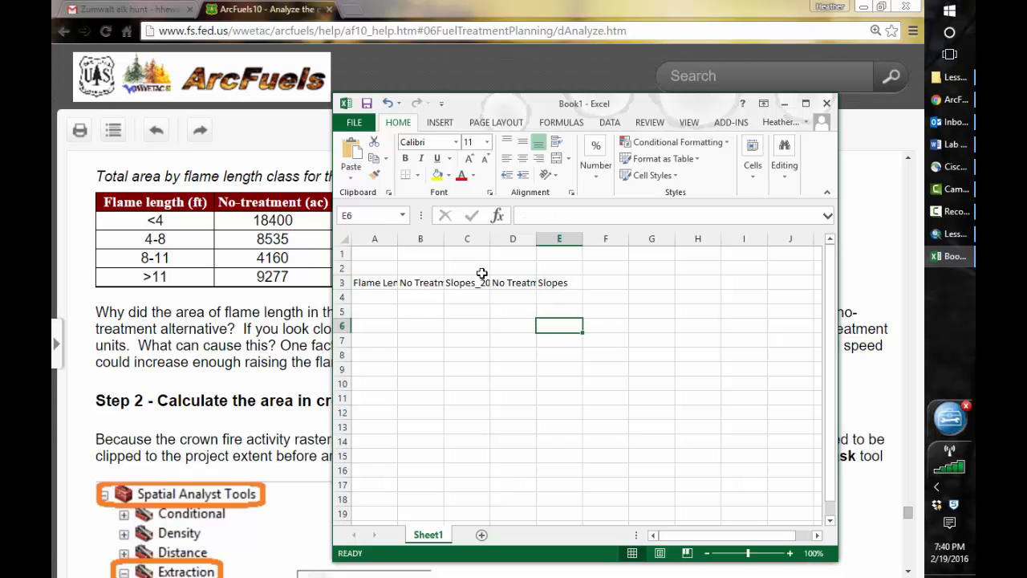
Remove the year suffix from the header in C3 so that it reads Slopes.
{"action": "double_click", "coordinate": [474, 281]}
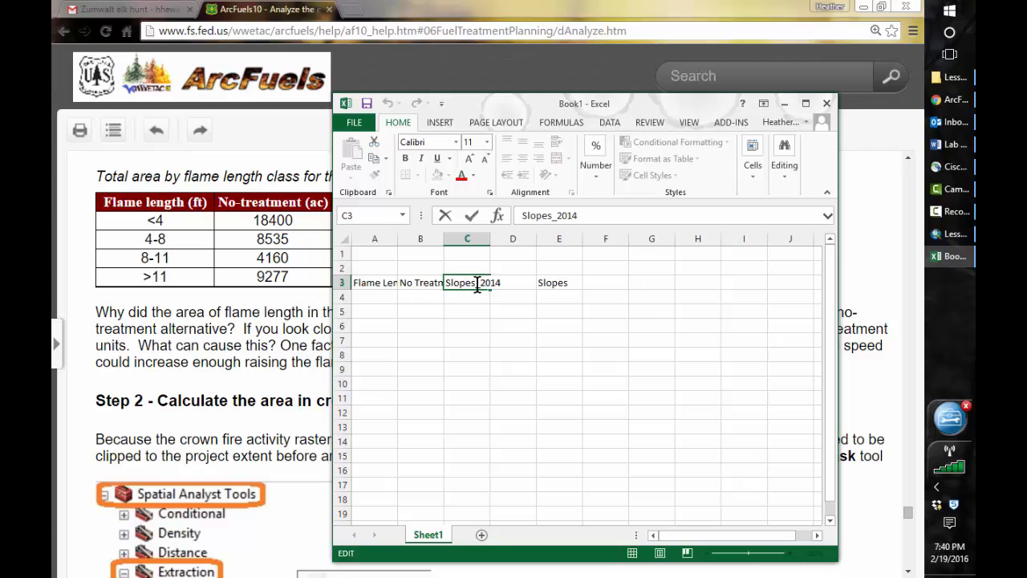
{"action": "left_click_drag", "start_coordinate": [477, 285], "coordinate": [500, 281]}
{"action": "key", "text": "Delete"}
Maximize the workbook, merge and center B2:C2, and enter the group heading Completed 2014.
{"action": "left_click_drag", "start_coordinate": [433, 268], "coordinate": [450, 268]}
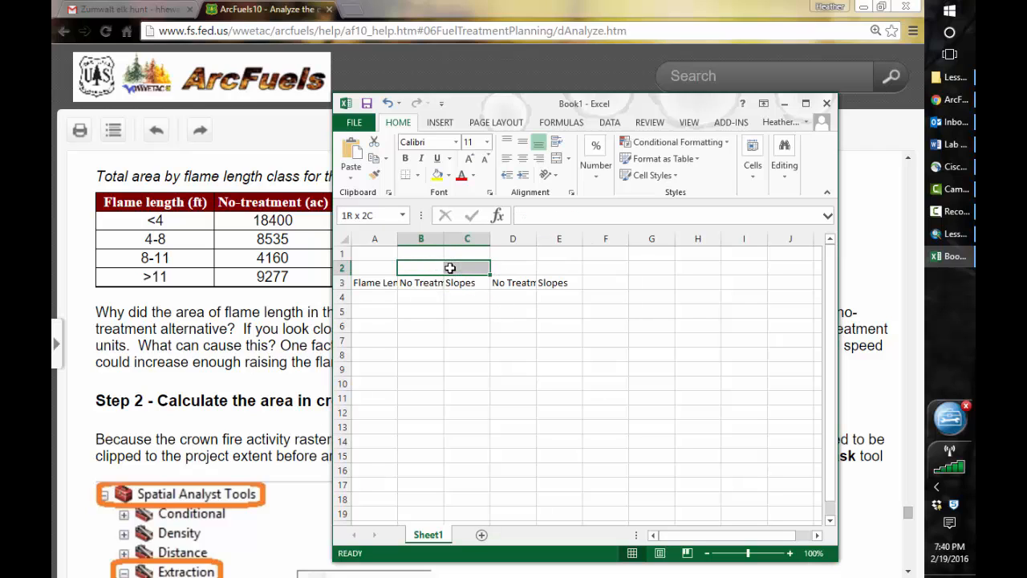
{"action": "left_click", "coordinate": [807, 104]}
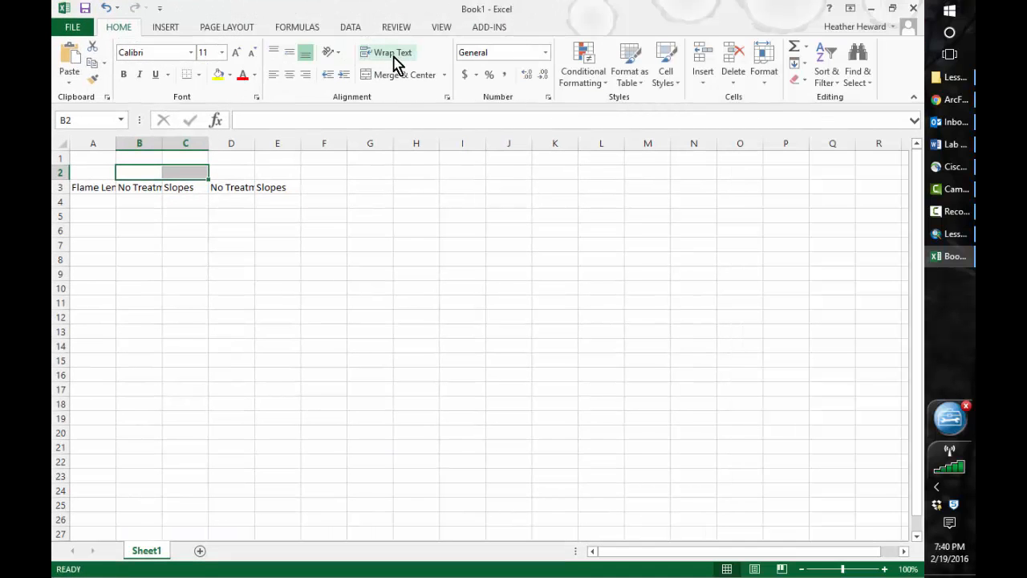
{"action": "left_click", "coordinate": [399, 74]}
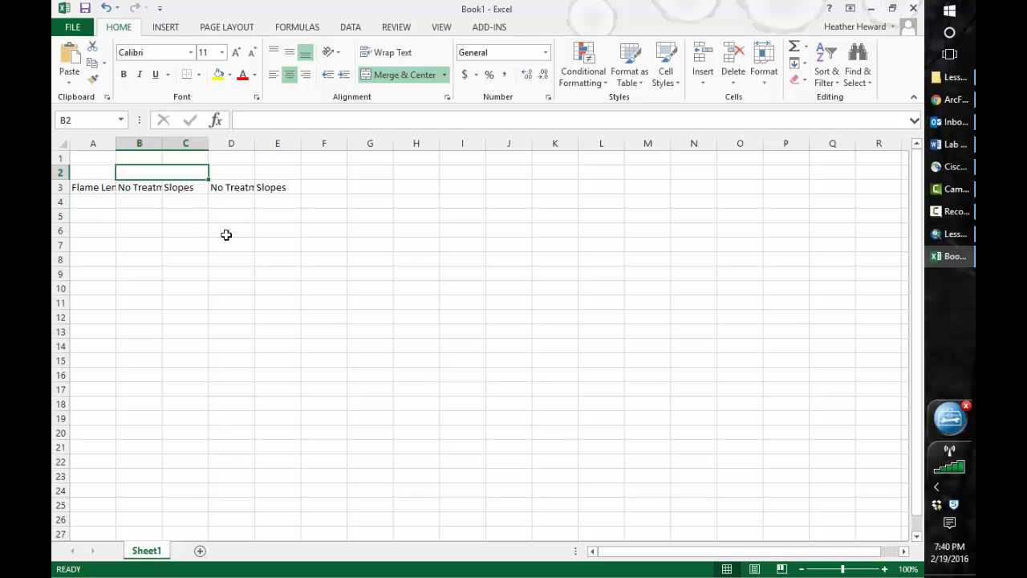
{"action": "type", "text": "Completed"}
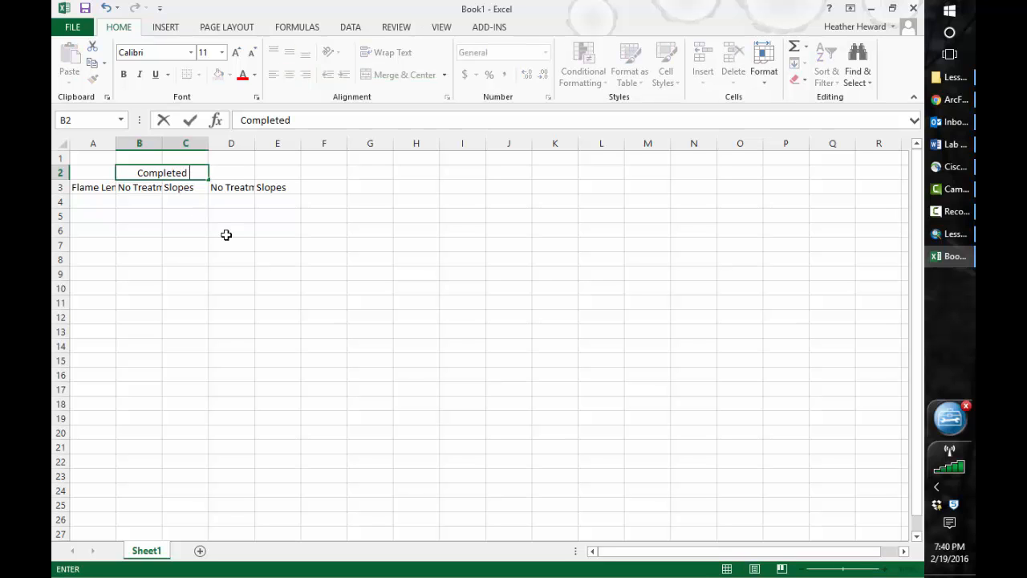
{"action": "type", "text": " 2014"}
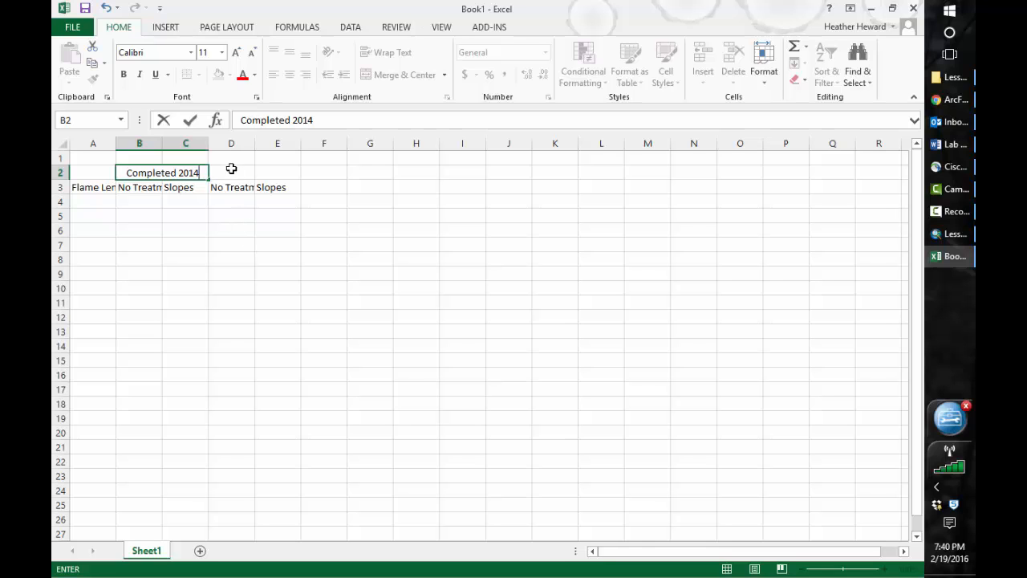
Merge and center D2:E2 and enter the group heading Target Areas.
{"action": "left_click_drag", "start_coordinate": [231, 170], "coordinate": [269, 171]}
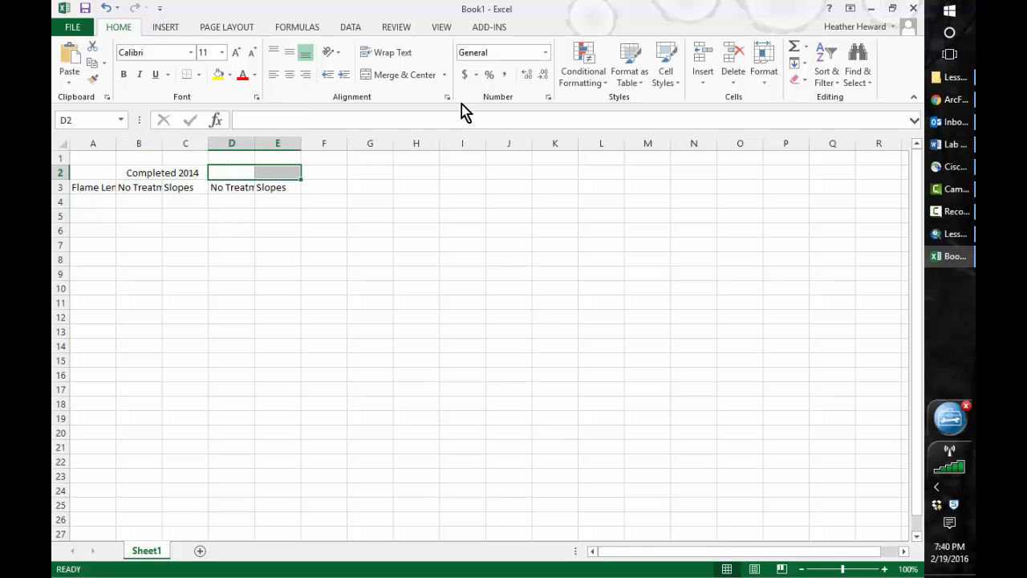
{"action": "left_click", "coordinate": [399, 76]}
{"action": "type", "text": "Ta"}
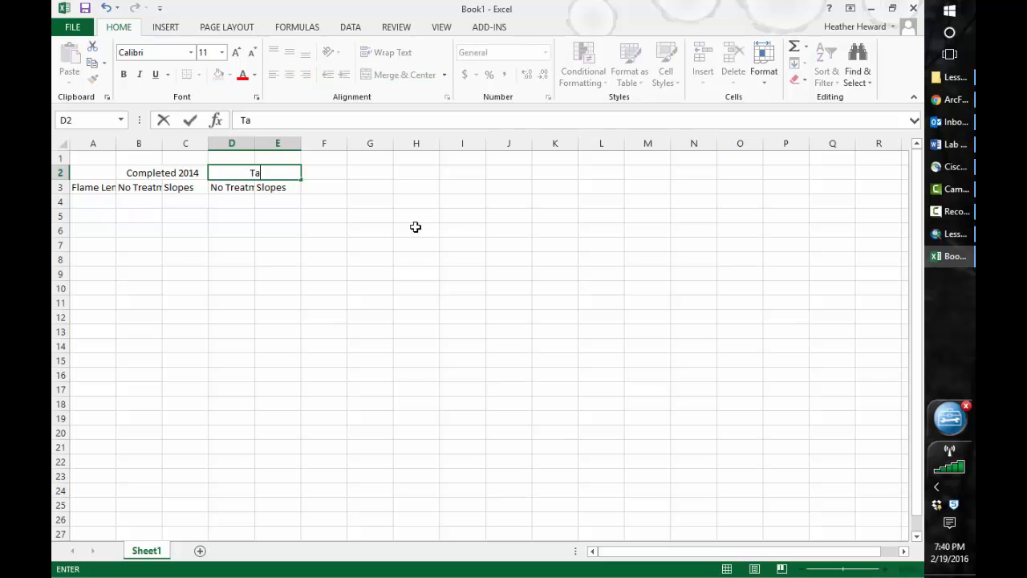
{"action": "type", "text": "rget Area"}
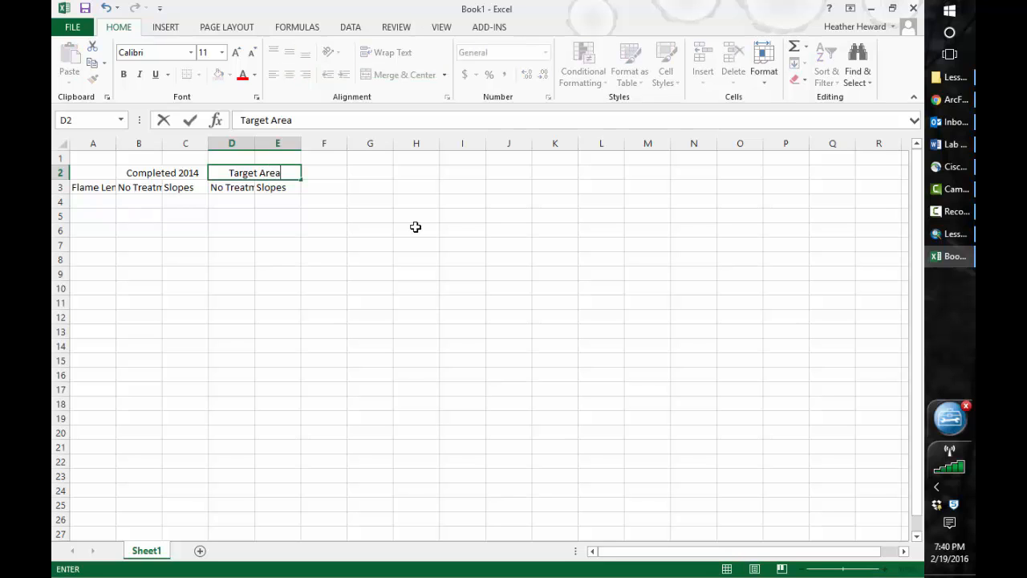
{"action": "type", "text": "s"}
{"action": "left_click", "coordinate": [322, 240]}
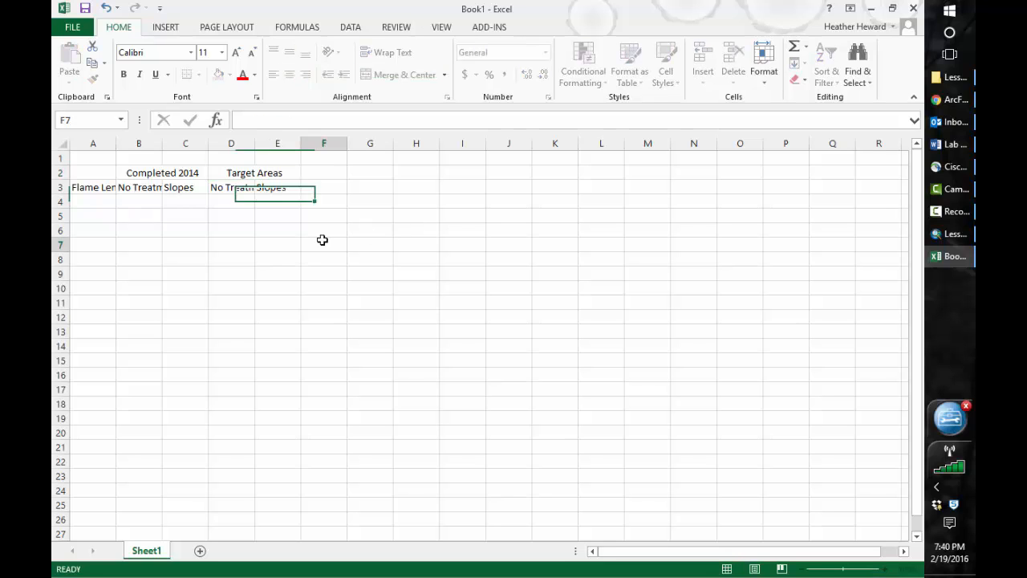
Add the unit (ac) to the Slopes headers in C3 and E3 so that both read Slopes (ac).
{"action": "double_click", "coordinate": [195, 187]}
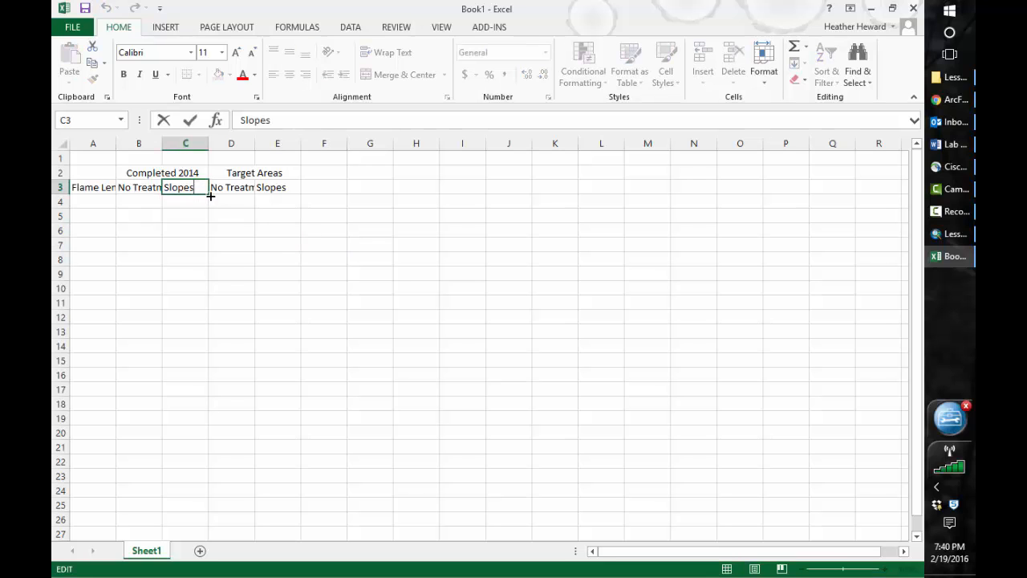
{"action": "type", "text": "(ac)"}
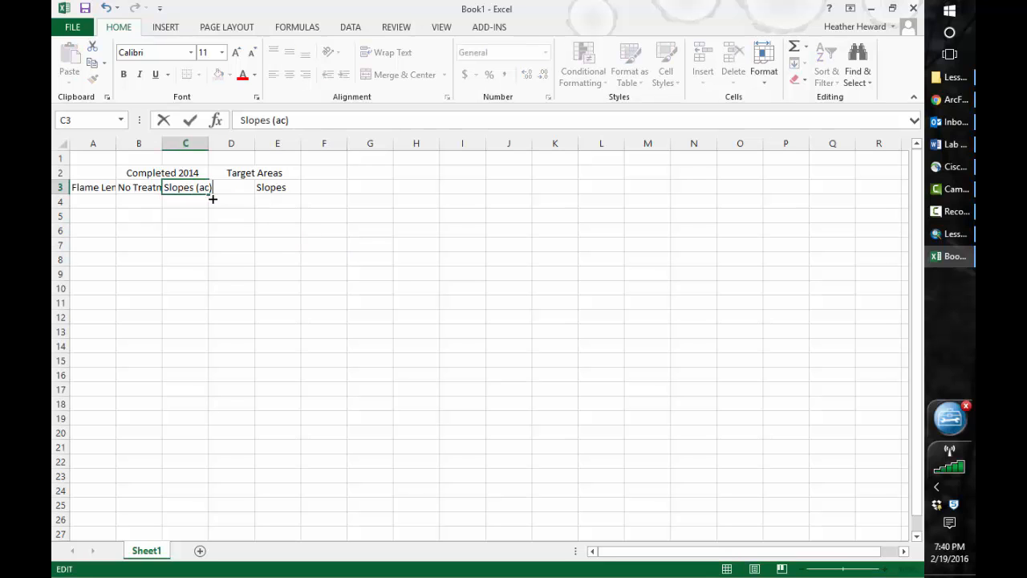
{"action": "left_click", "coordinate": [240, 247]}
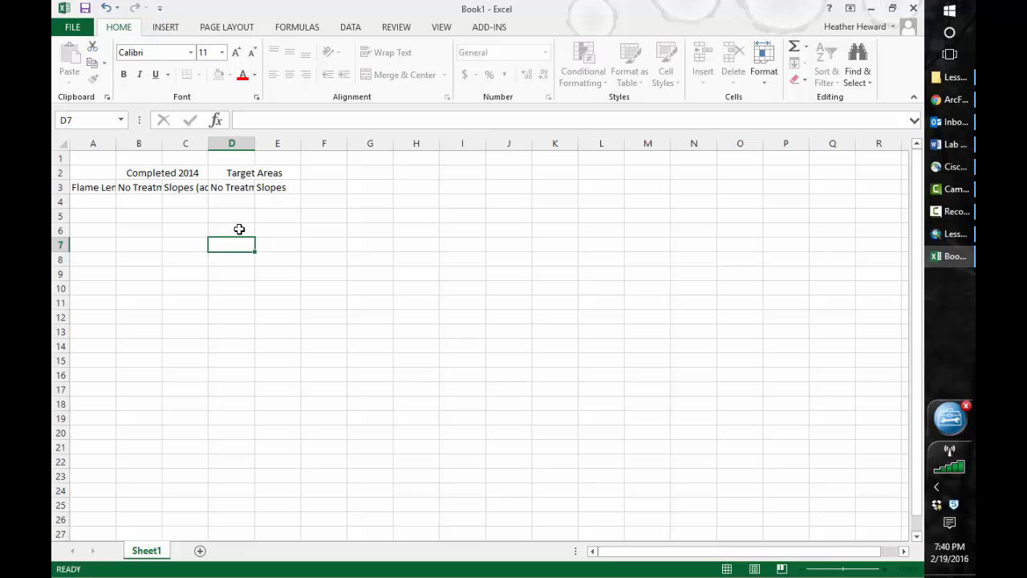
{"action": "double_click", "coordinate": [243, 187]}
{"action": "left_click", "coordinate": [286, 225]}
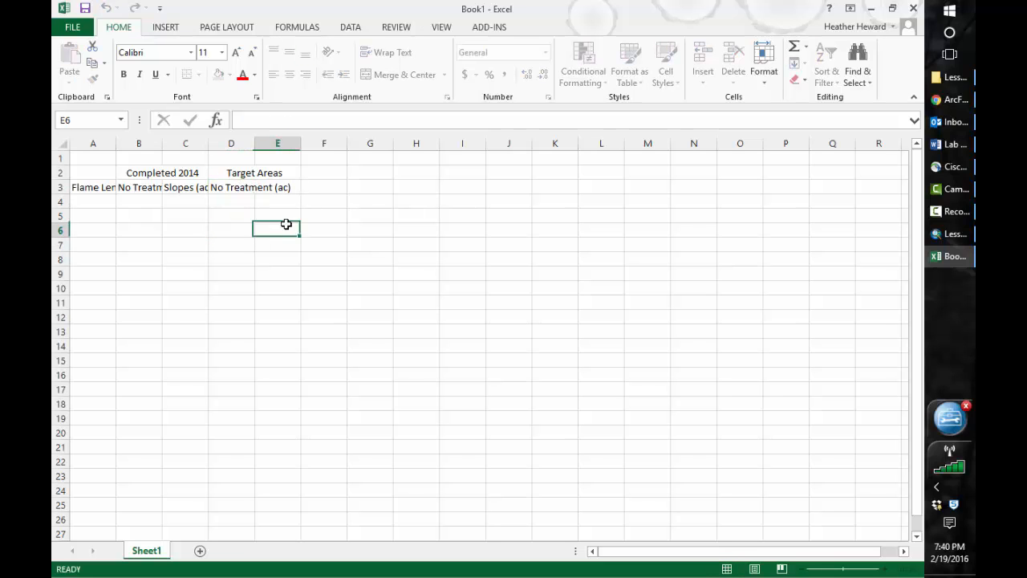
{"action": "left_click", "coordinate": [281, 188]}
{"action": "type", "text": "Slopes"}
{"action": "double_click", "coordinate": [281, 187]}
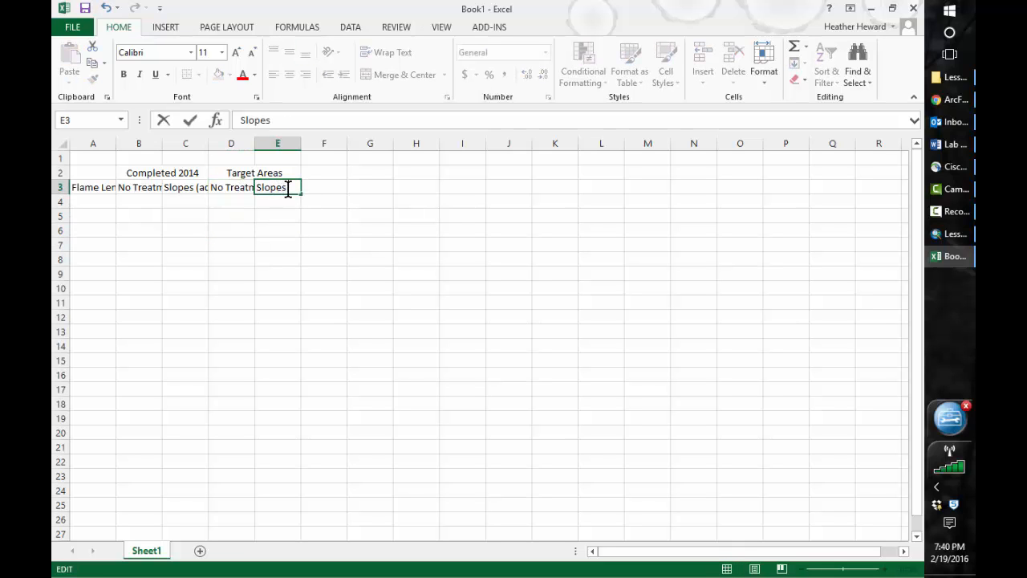
{"action": "type", "text": "(ac"}
Wrap the header text across row 3 and select cell A4 for the first flame length class.
{"action": "left_click_drag", "start_coordinate": [78, 187], "coordinate": [187, 185]}
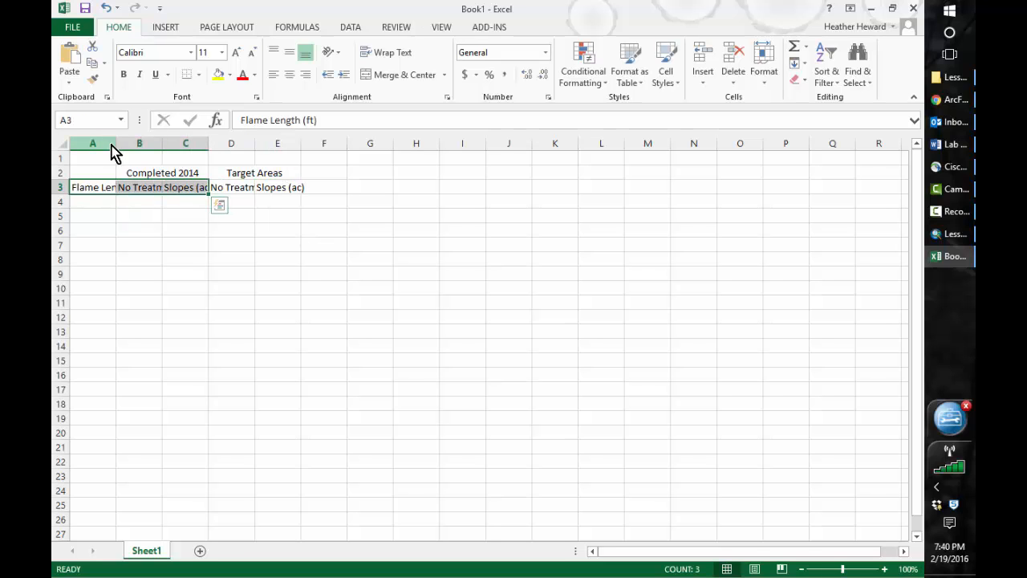
{"action": "left_click", "coordinate": [60, 187]}
{"action": "left_click", "coordinate": [393, 55]}
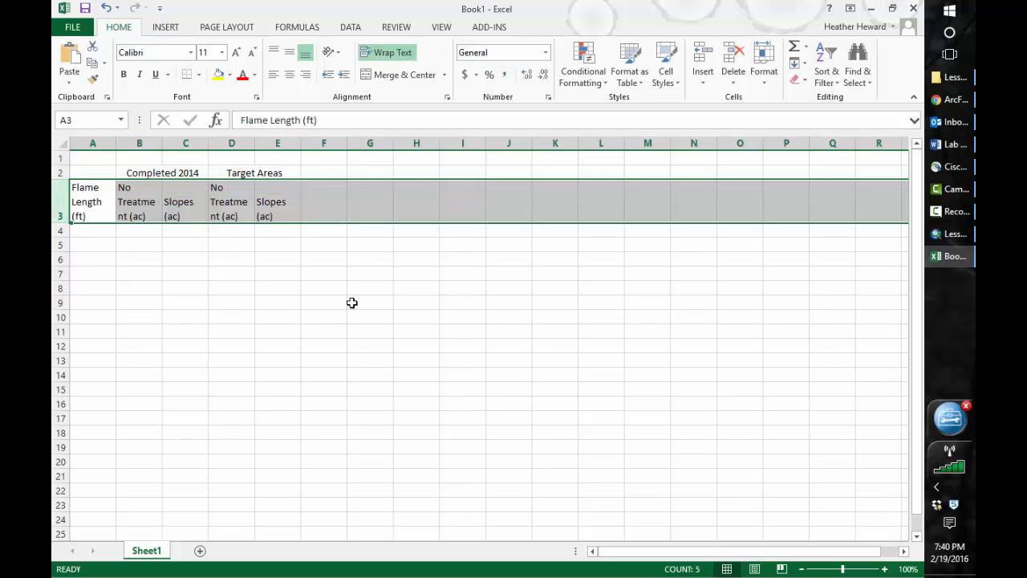
{"action": "left_click", "coordinate": [102, 232]}
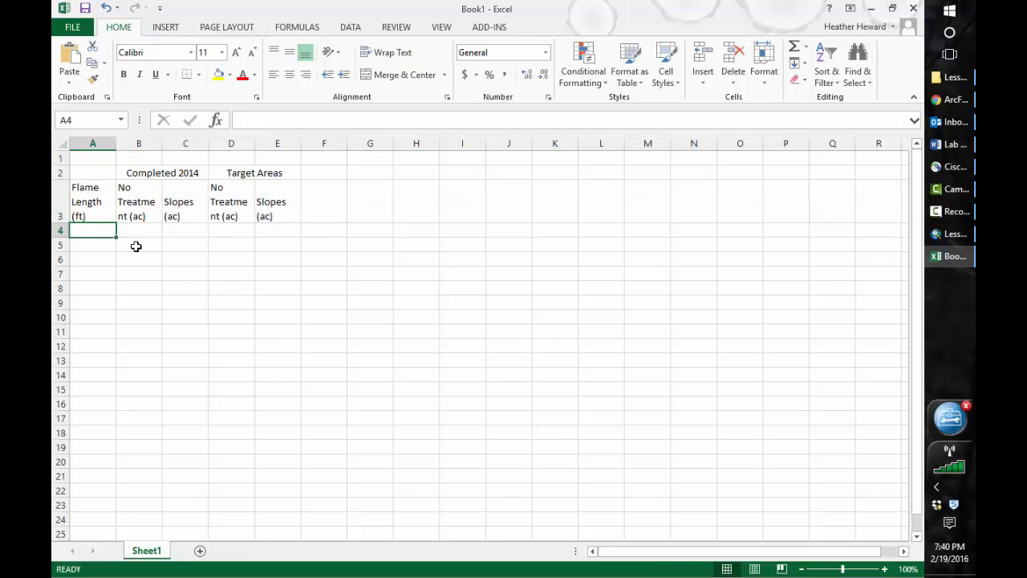
Check the example flame length table in the ArcFuels help, and open the attribute table of nt_fl_hc_ta in ArcMap.
{"action": "key", "text": "alt+Tab"}
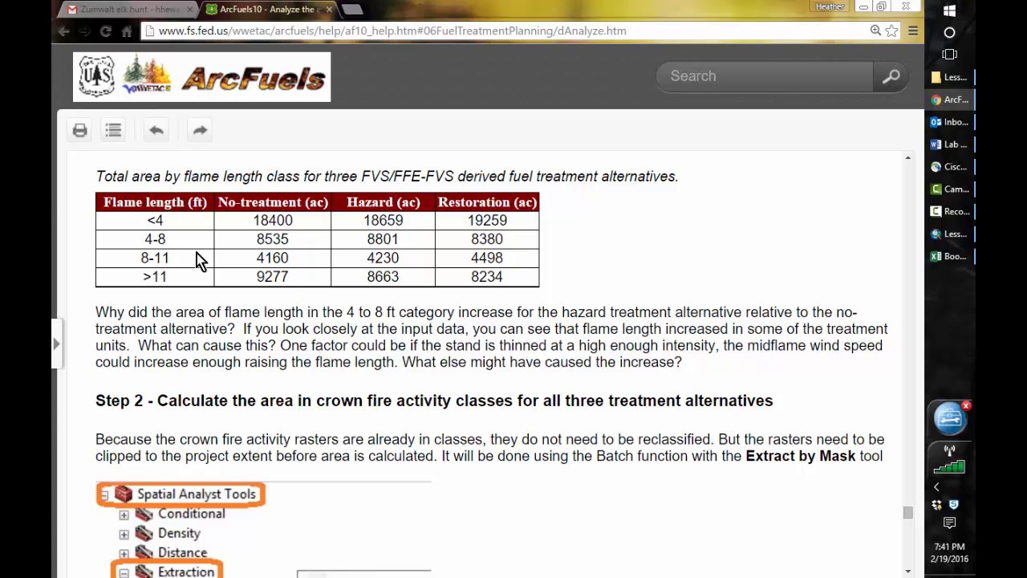
{"action": "left_click", "coordinate": [954, 233]}
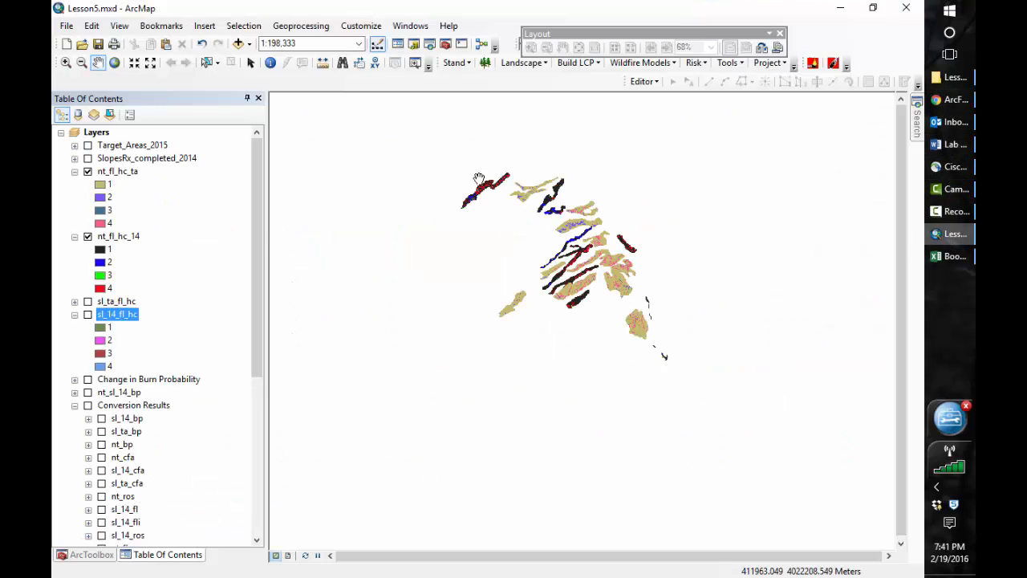
{"action": "right_click", "coordinate": [111, 173]}
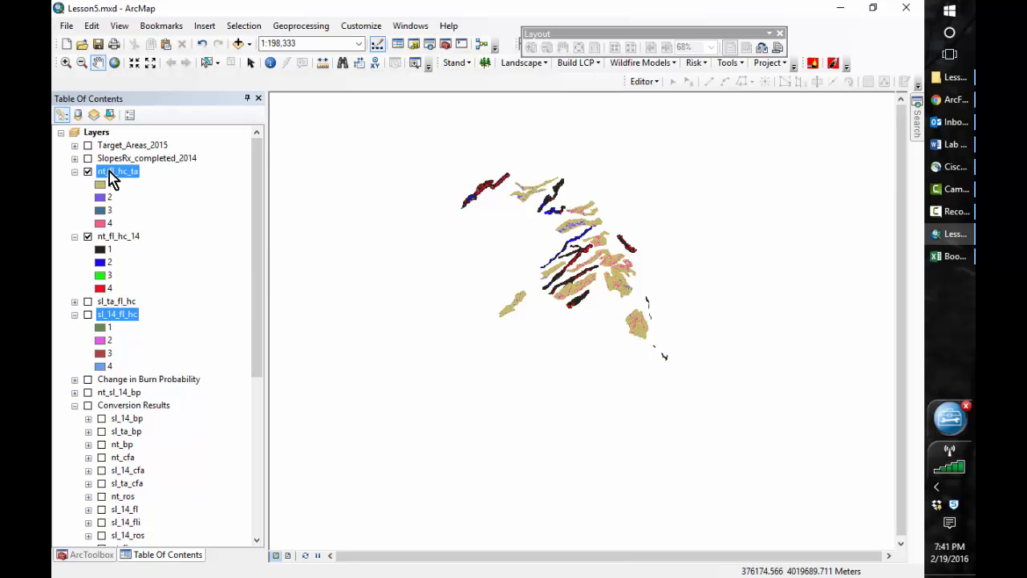
{"action": "left_click", "coordinate": [166, 215]}
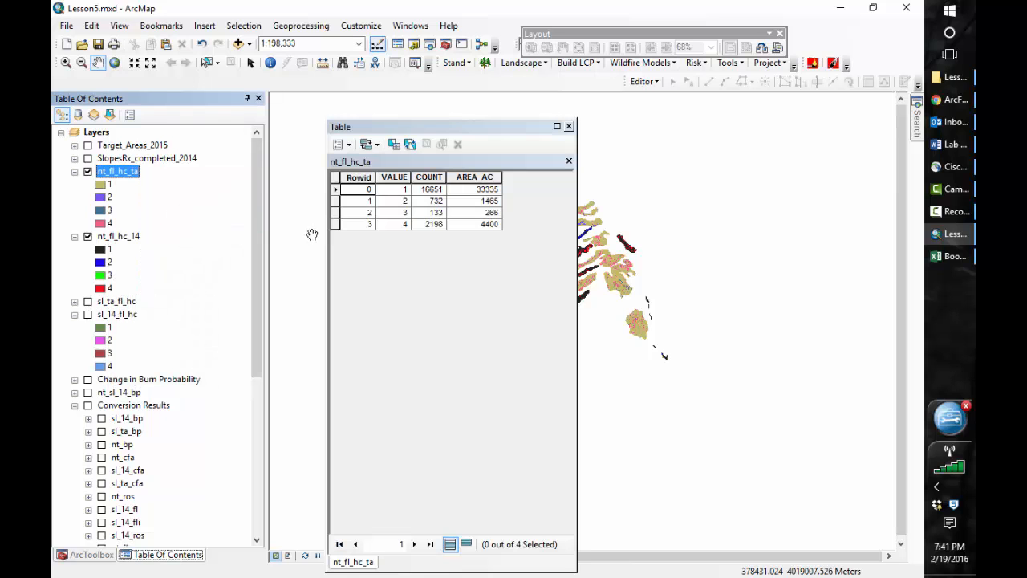
Switch to the ArcFuels help page and read Step 2 on extracting crown fire activity rasters with batch Extract by Mask.
{"action": "left_click", "coordinate": [955, 233]}
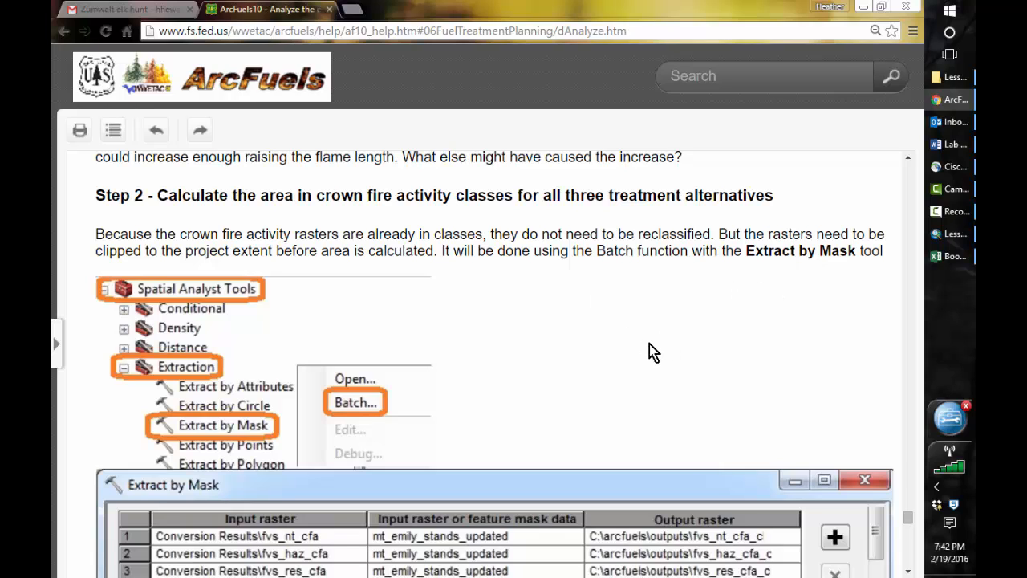
{"action": "scroll", "coordinate": [789, 431], "scroll_direction": "up", "scroll_amount": 1}
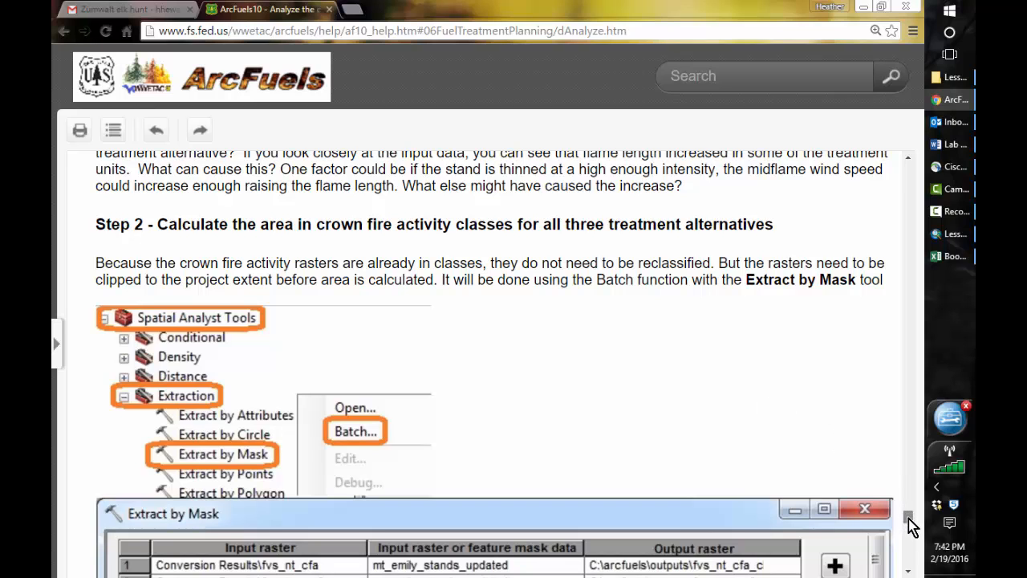
{"action": "scroll", "coordinate": [911, 526], "scroll_direction": "down", "scroll_amount": 1}
{"action": "scroll", "coordinate": [911, 525], "scroll_direction": "down", "scroll_amount": 3}
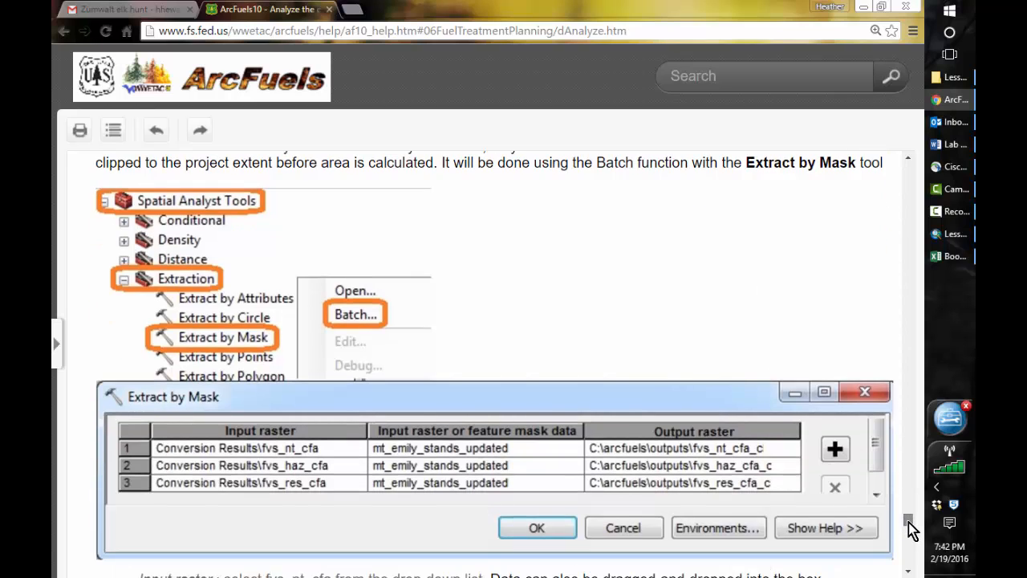
{"action": "scroll", "coordinate": [911, 530], "scroll_direction": "down", "scroll_amount": 4}
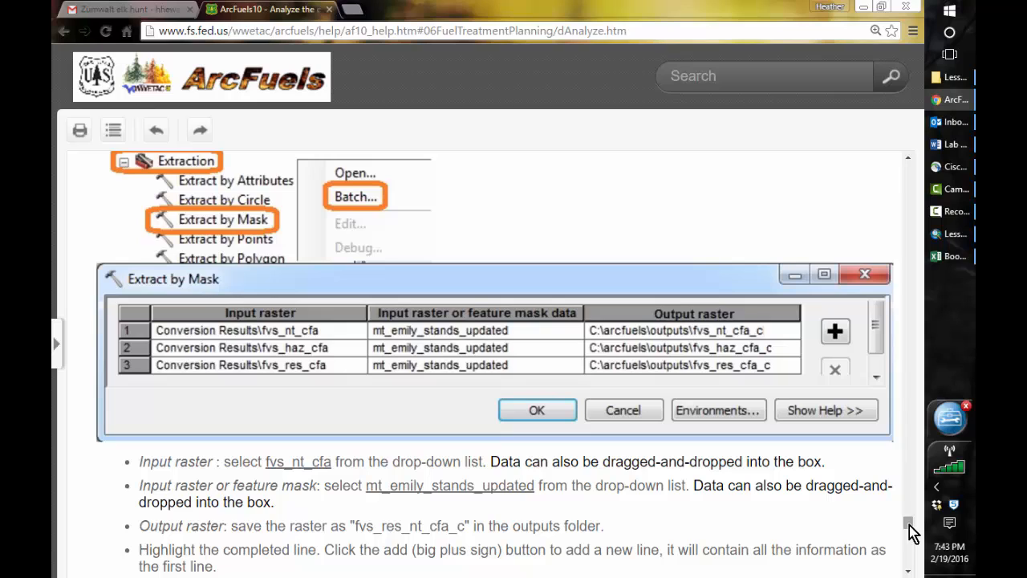
Switch to ArcMap, close the attribute table, and open the Spatial Analyst Extract by Mask tool in batch mode.
{"action": "left_click", "coordinate": [955, 238]}
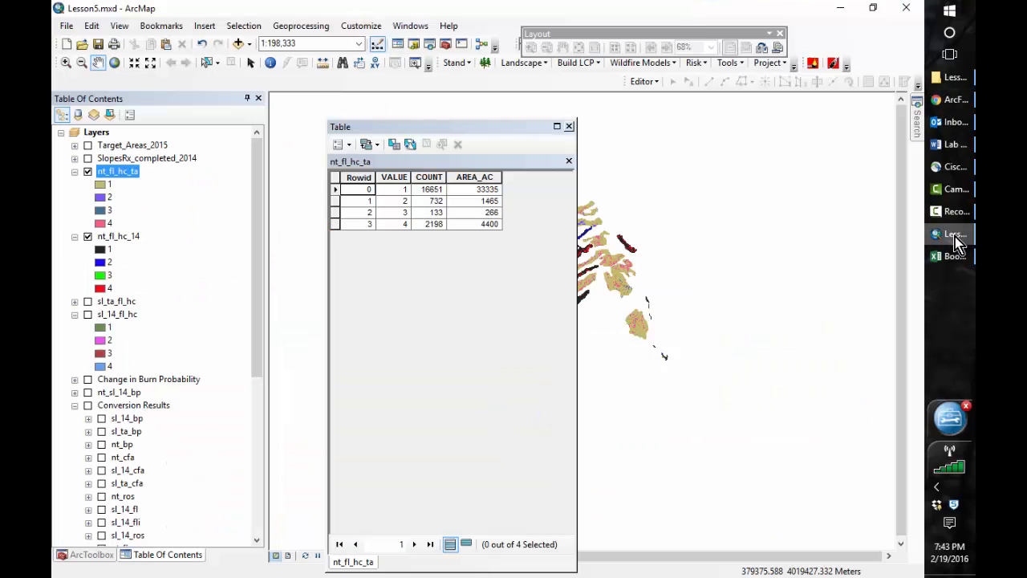
{"action": "left_click", "coordinate": [569, 126]}
{"action": "left_click", "coordinate": [92, 554]}
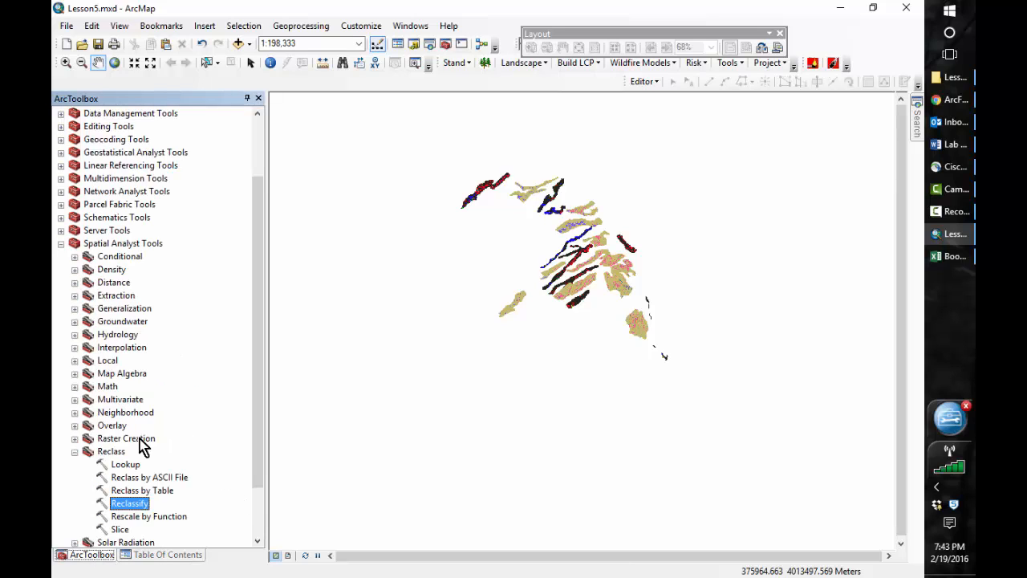
{"action": "left_click", "coordinate": [75, 451]}
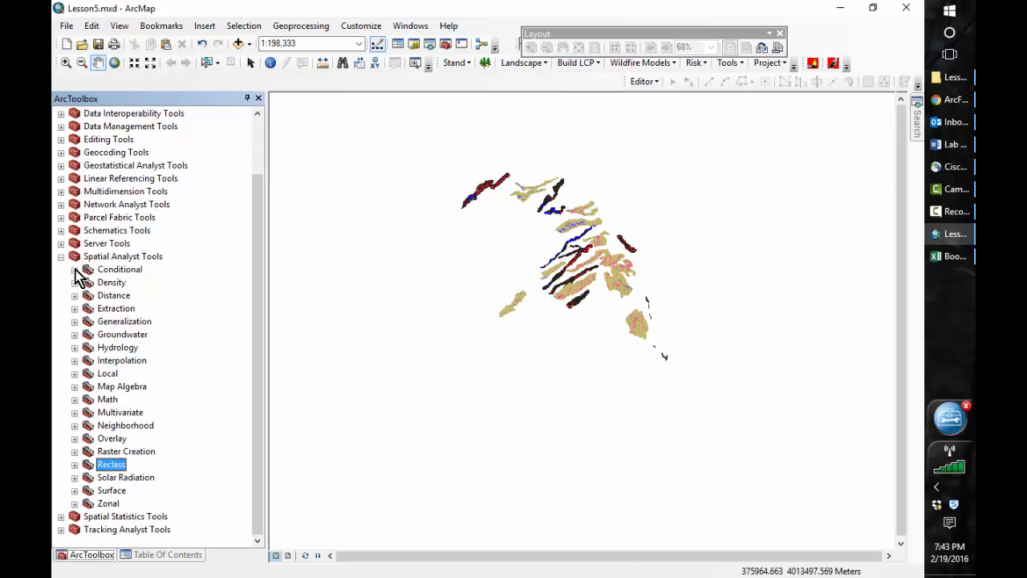
{"action": "left_click", "coordinate": [277, 294]}
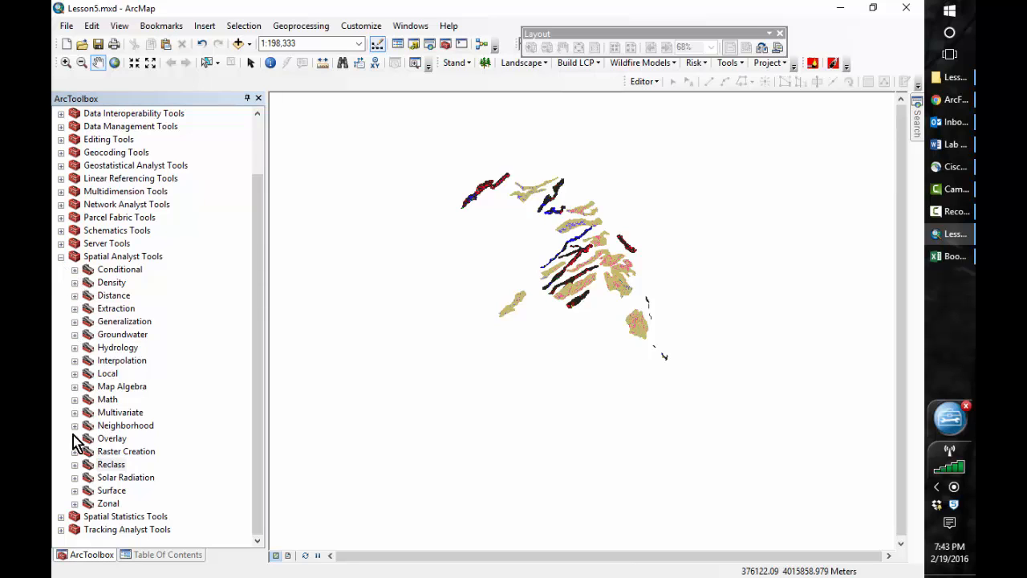
{"action": "left_click", "coordinate": [75, 308]}
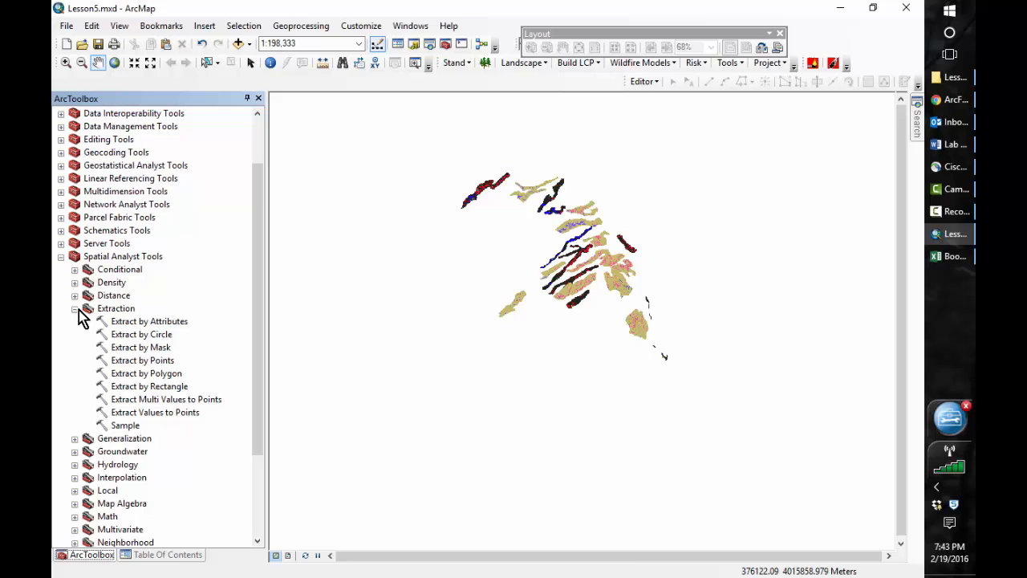
{"action": "double_click", "coordinate": [136, 349]}
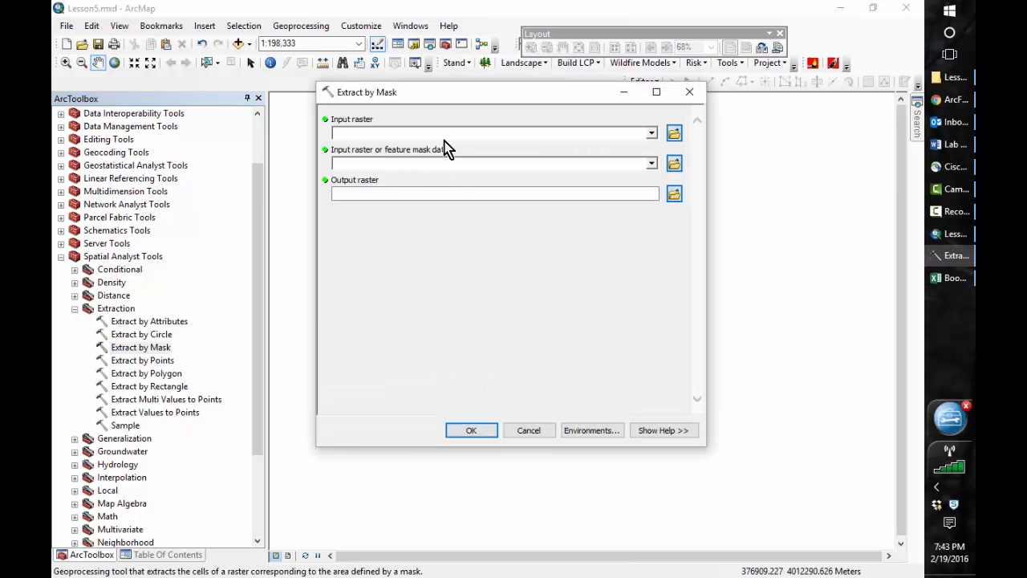
{"action": "left_click", "coordinate": [692, 95]}
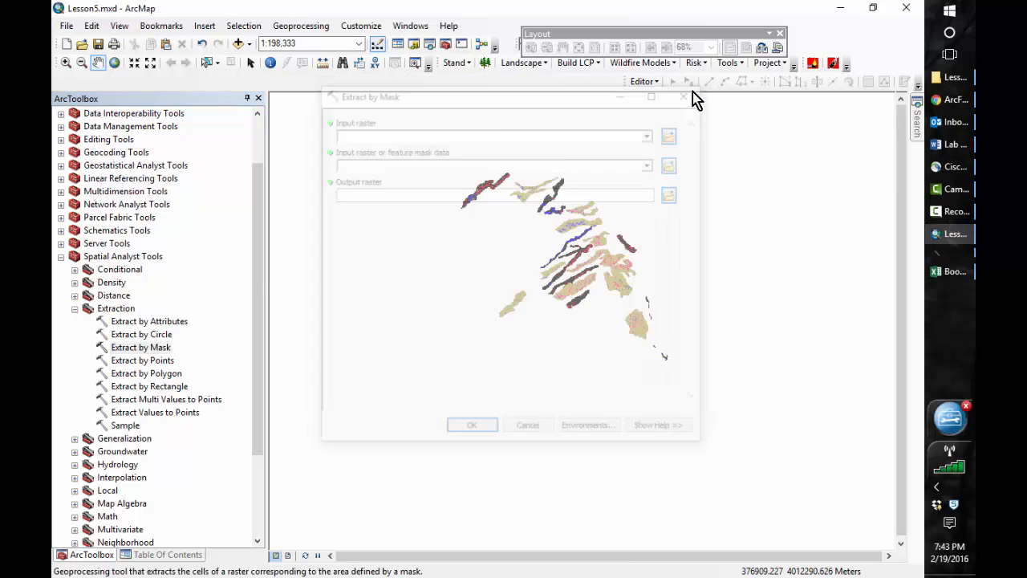
{"action": "right_click", "coordinate": [147, 352]}
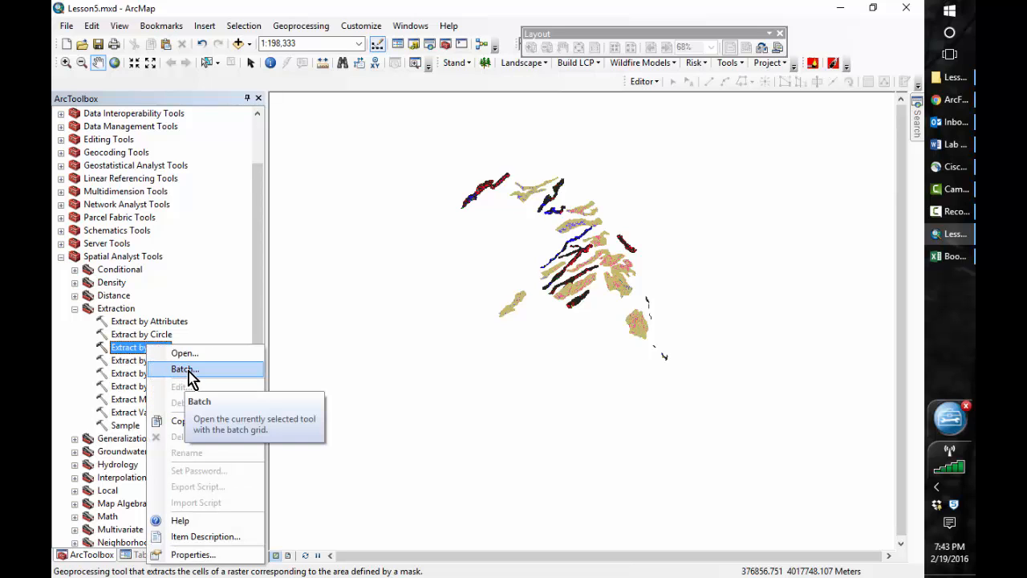
{"action": "left_click", "coordinate": [185, 369]}
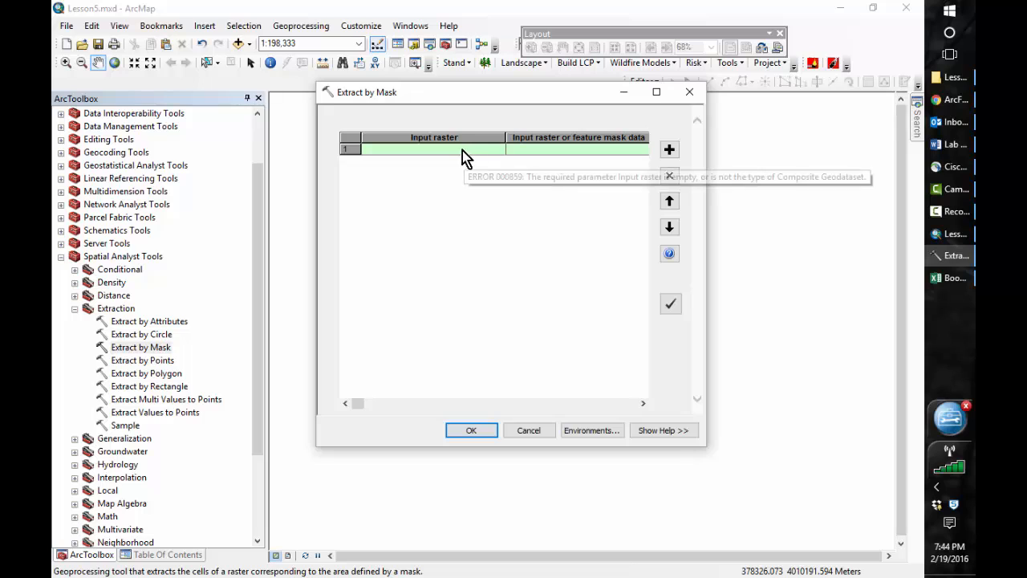
Add a second row to the batch grid and set the first row's input raster to Conversion Results\nt_cfa.
{"action": "left_click", "coordinate": [670, 151]}
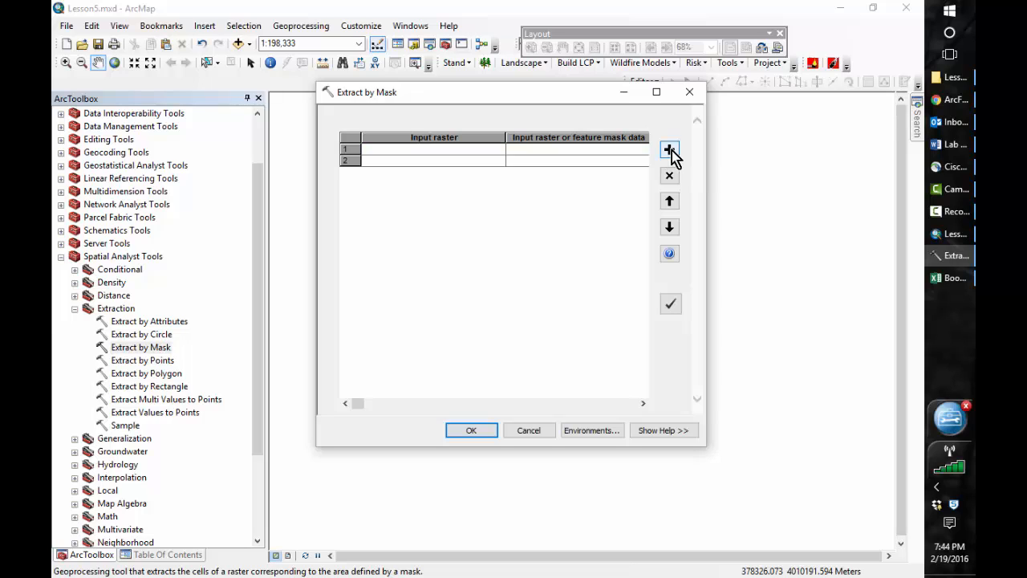
{"action": "left_click", "coordinate": [471, 149]}
{"action": "left_click", "coordinate": [497, 150]}
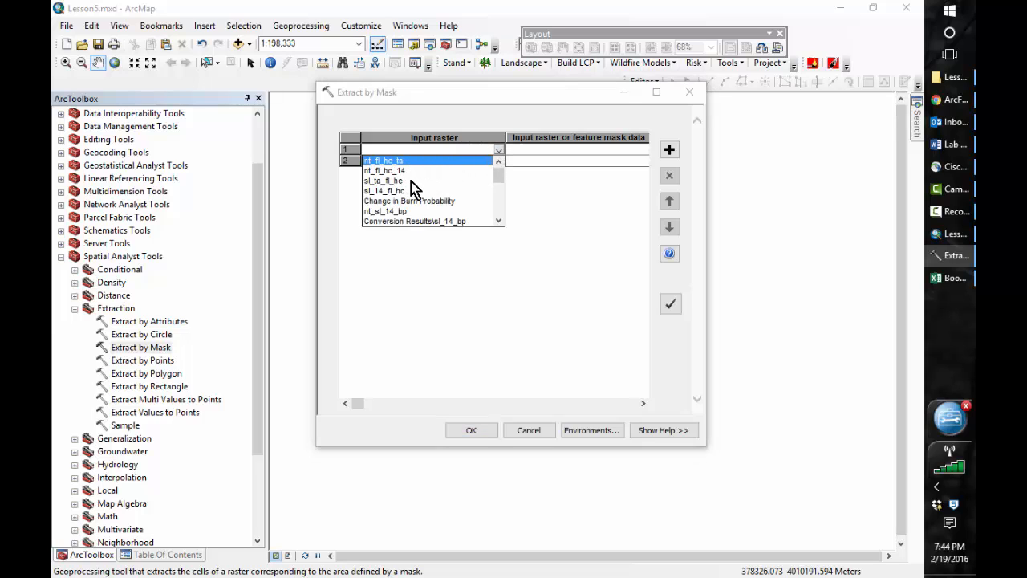
{"action": "left_click_drag", "start_coordinate": [496, 174], "coordinate": [498, 199]}
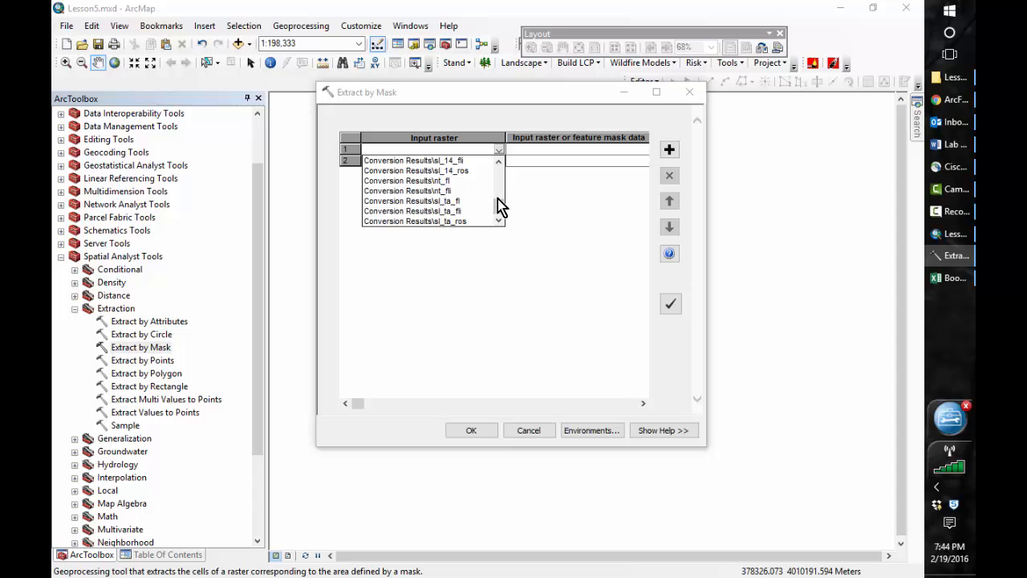
{"action": "left_click", "coordinate": [499, 161]}
{"action": "left_click", "coordinate": [499, 160]}
{"action": "left_click", "coordinate": [499, 161]}
{"action": "left_click", "coordinate": [499, 161]}
{"action": "left_click", "coordinate": [499, 161]}
{"action": "left_click", "coordinate": [499, 160]}
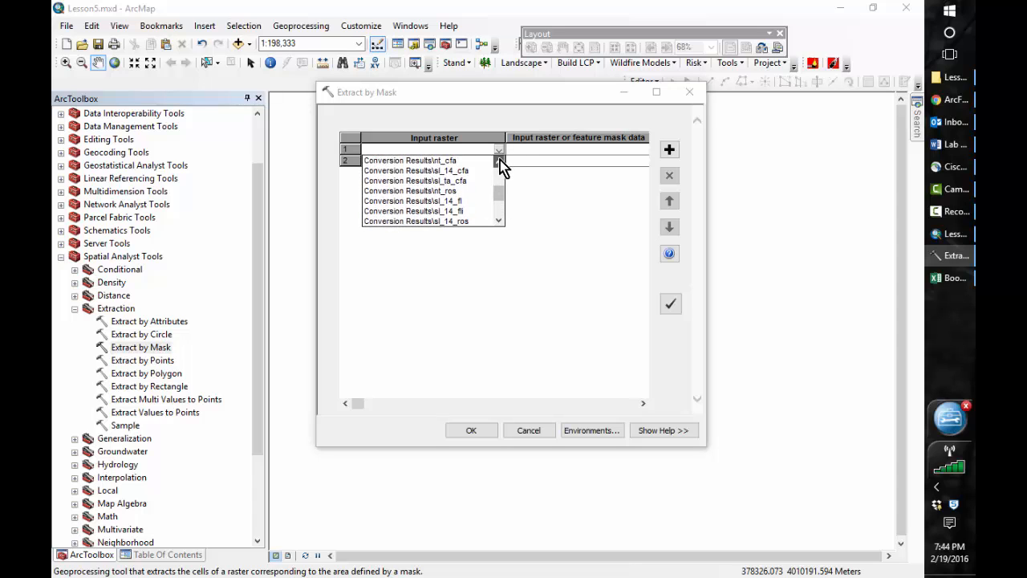
{"action": "left_click", "coordinate": [499, 161]}
{"action": "left_click", "coordinate": [439, 171]}
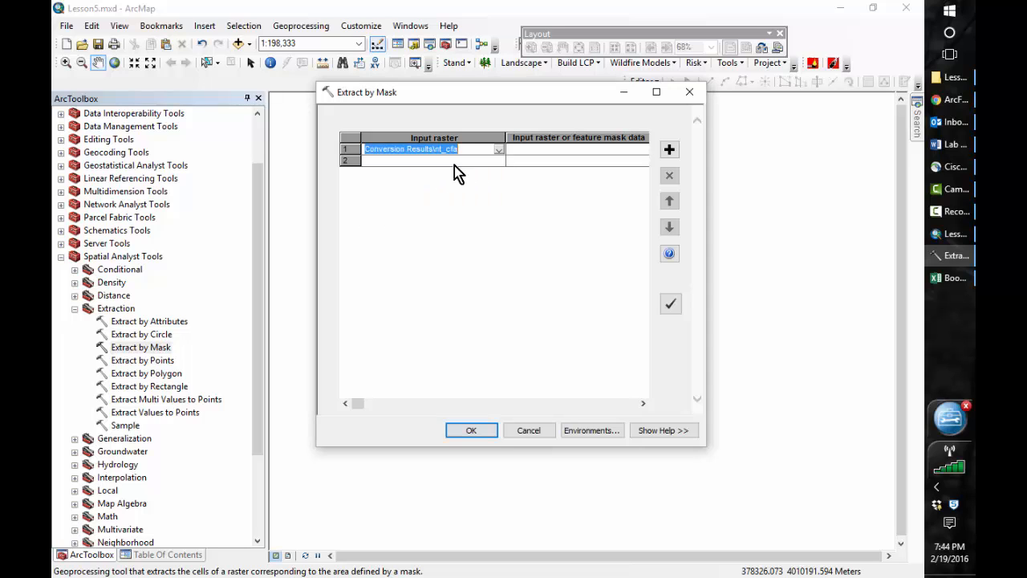
Set the second batch row's input raster to Conversion Results\sl_14_cfa.
{"action": "left_click", "coordinate": [498, 162]}
{"action": "left_click", "coordinate": [499, 163]}
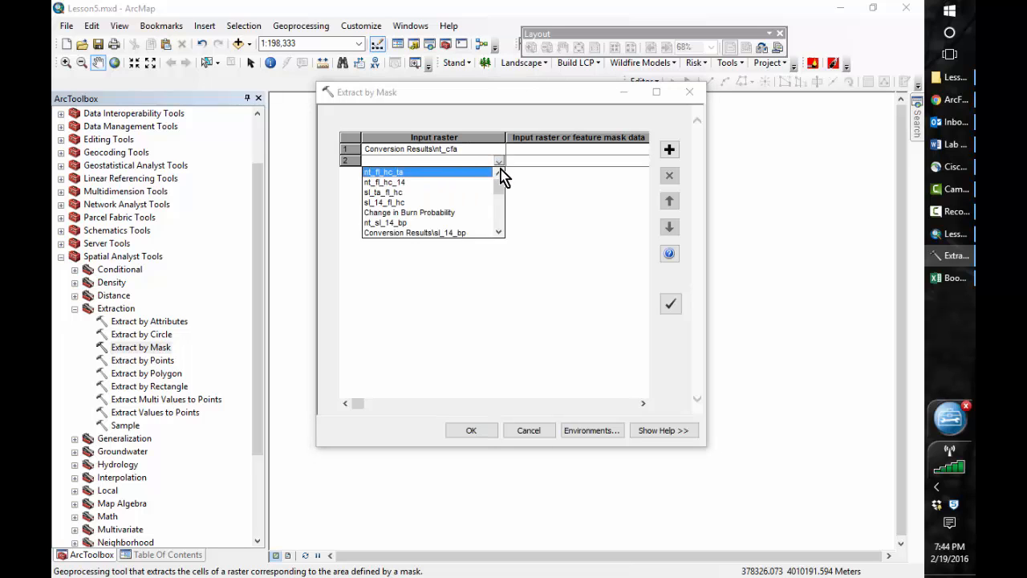
{"action": "left_click_drag", "start_coordinate": [501, 194], "coordinate": [504, 209]}
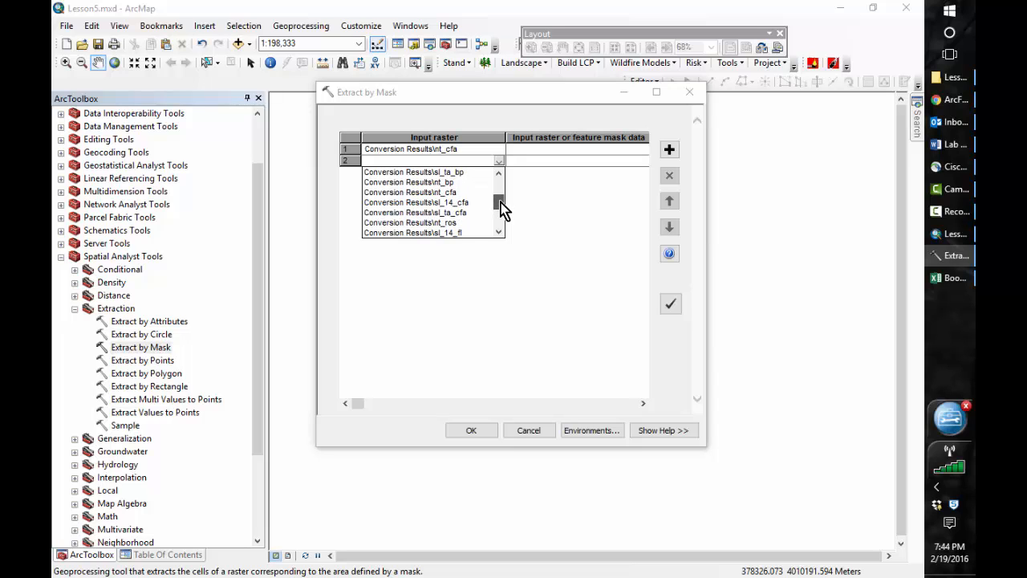
{"action": "left_click", "coordinate": [458, 202]}
Set the feature mask data of the first and second batch rows to SlopesRx_completed_2014.
{"action": "left_click", "coordinate": [556, 149]}
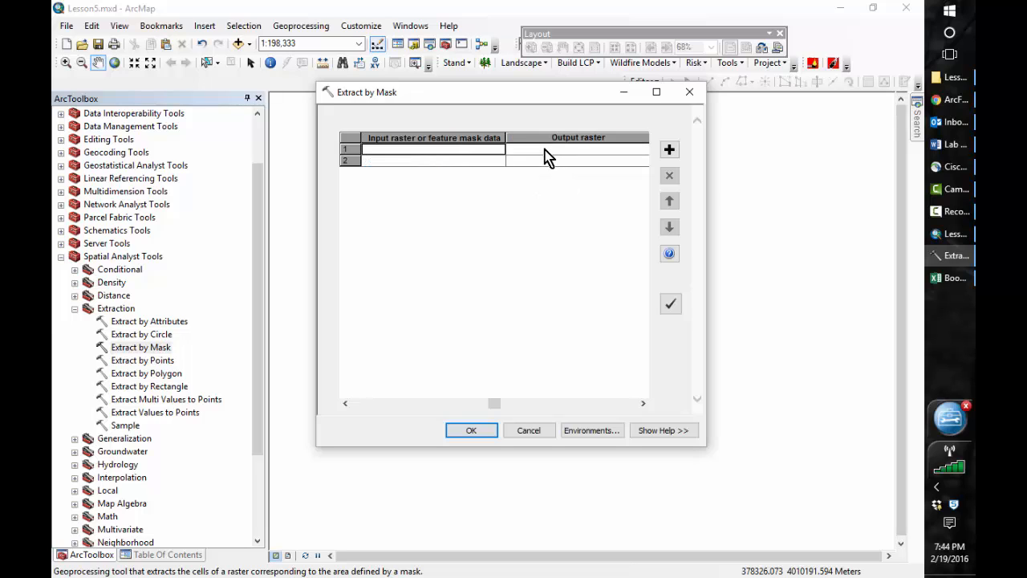
{"action": "left_click", "coordinate": [499, 150]}
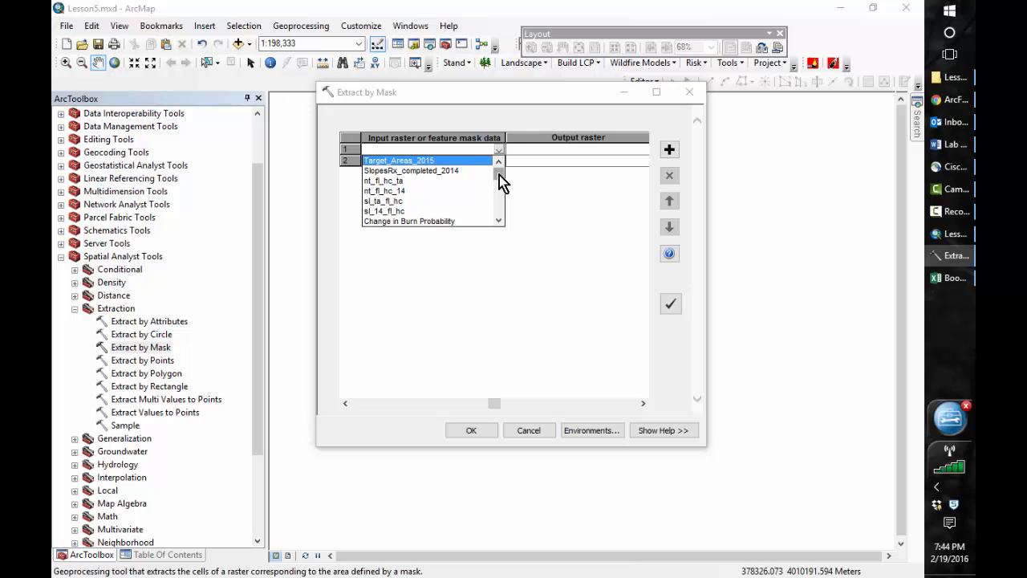
{"action": "left_click", "coordinate": [433, 172]}
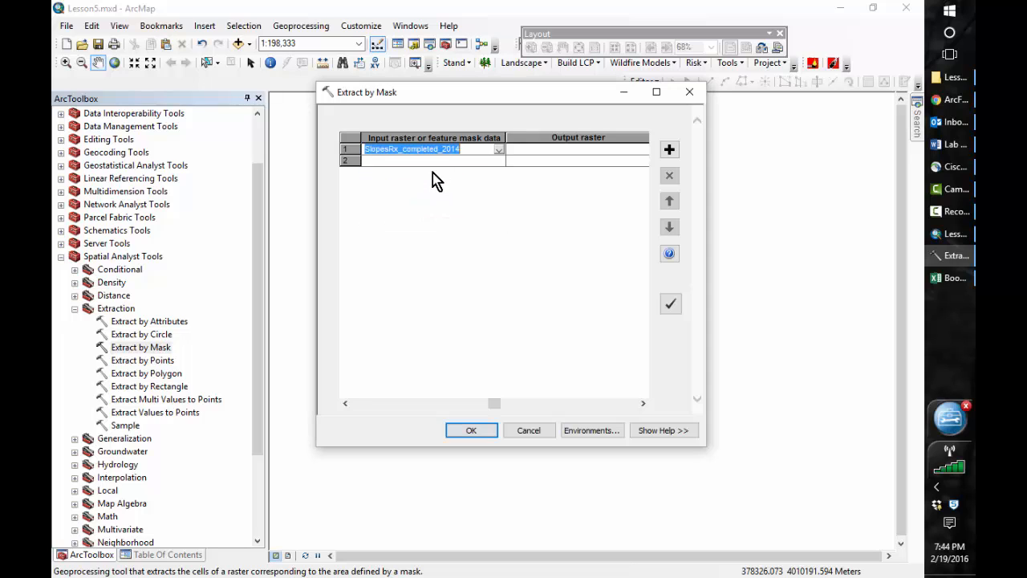
{"action": "left_click", "coordinate": [498, 161]}
{"action": "left_click", "coordinate": [499, 161]}
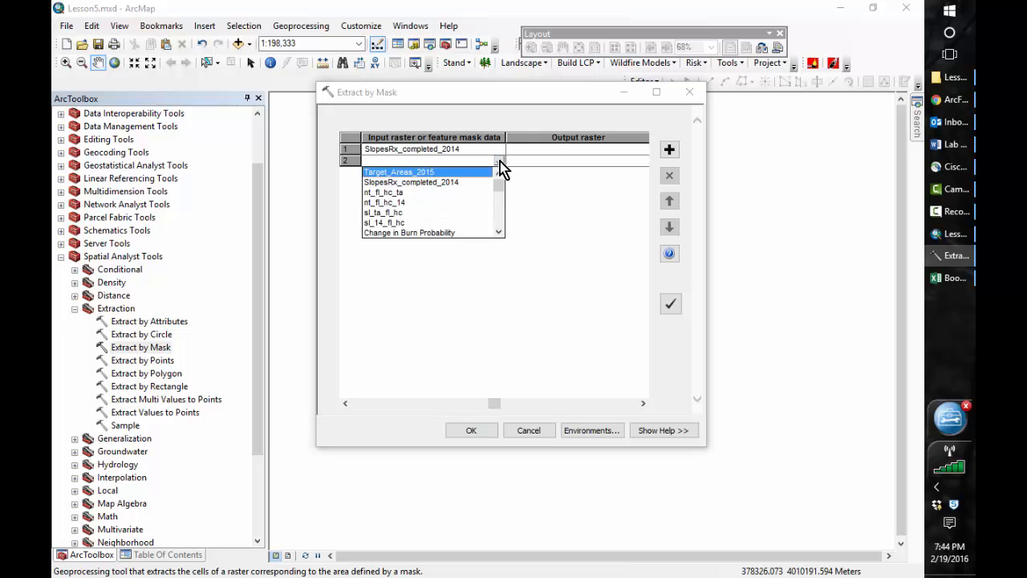
{"action": "left_click", "coordinate": [442, 182]}
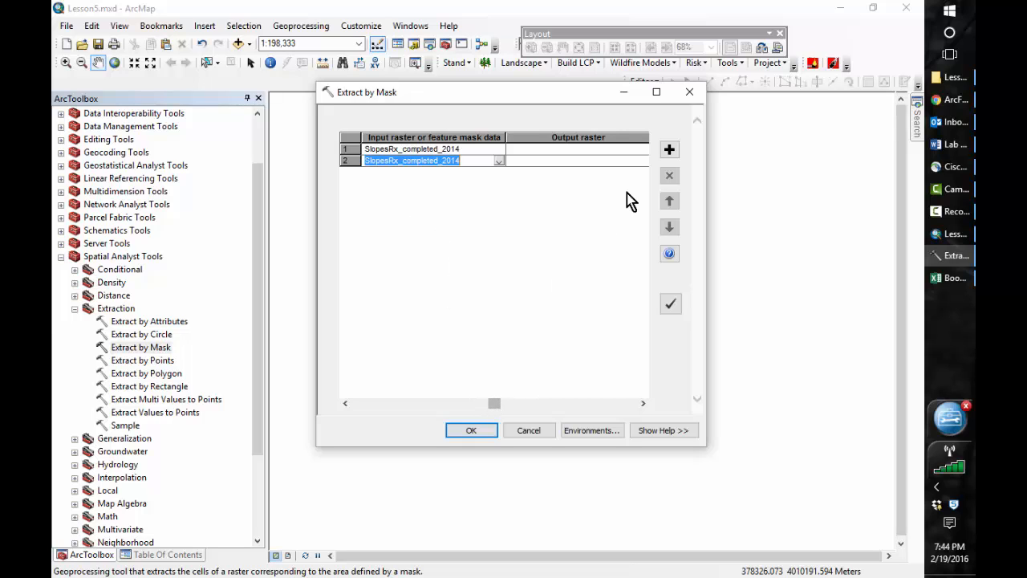
Add a third batch row with input raster Conversion Results\nt_cfa and mask data Target_Areas_2015.
{"action": "left_click", "coordinate": [670, 149]}
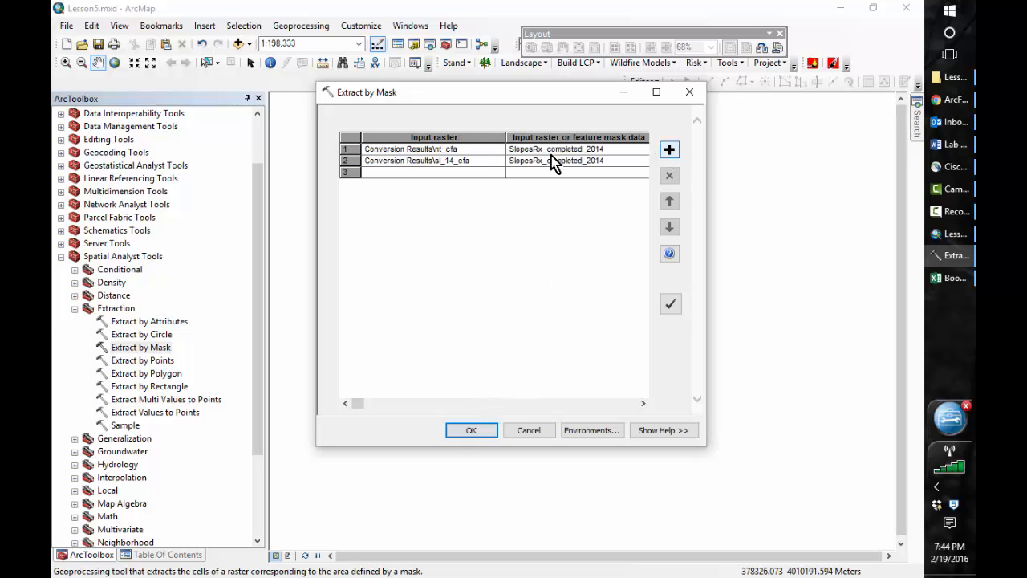
{"action": "left_click", "coordinate": [493, 174]}
{"action": "left_click", "coordinate": [499, 173]}
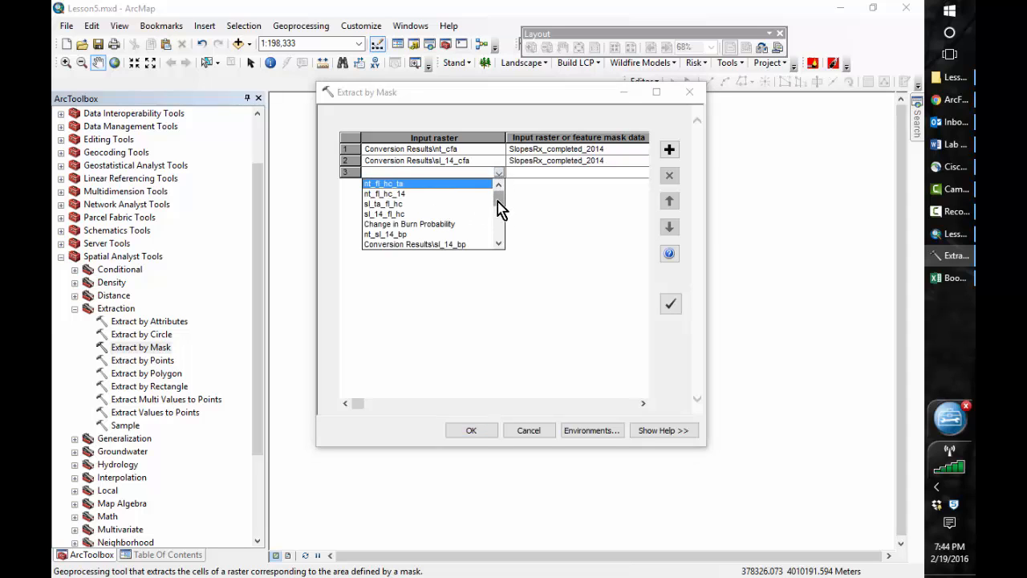
{"action": "left_click_drag", "start_coordinate": [498, 202], "coordinate": [499, 233]}
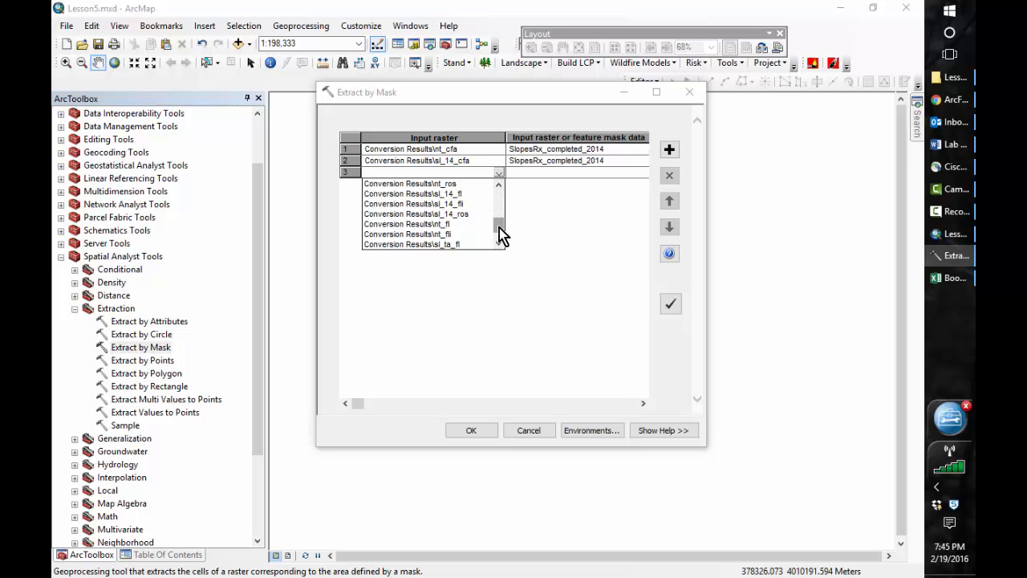
{"action": "left_click_drag", "start_coordinate": [499, 226], "coordinate": [499, 219]}
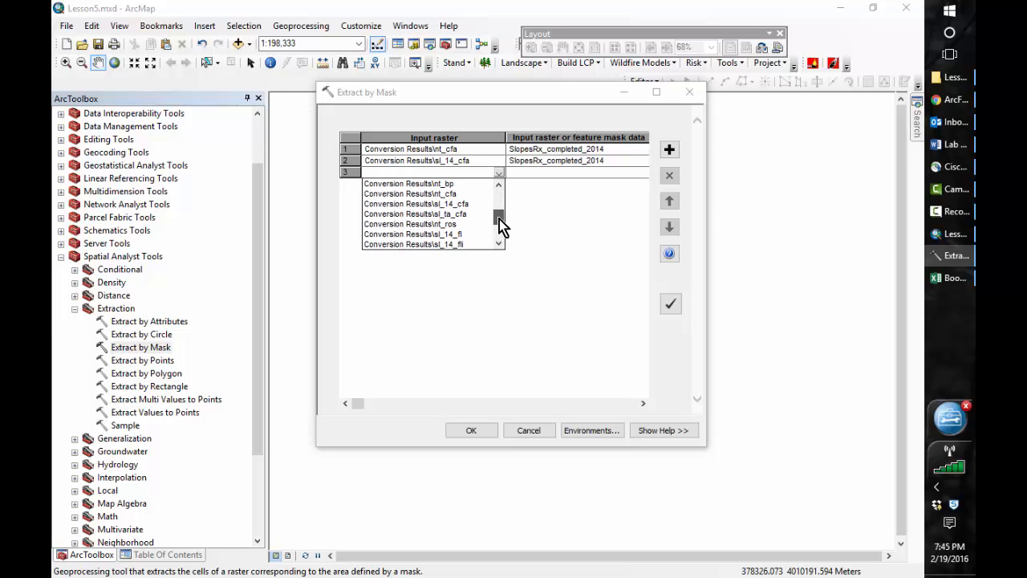
{"action": "left_click", "coordinate": [462, 195]}
{"action": "left_click", "coordinate": [542, 175]}
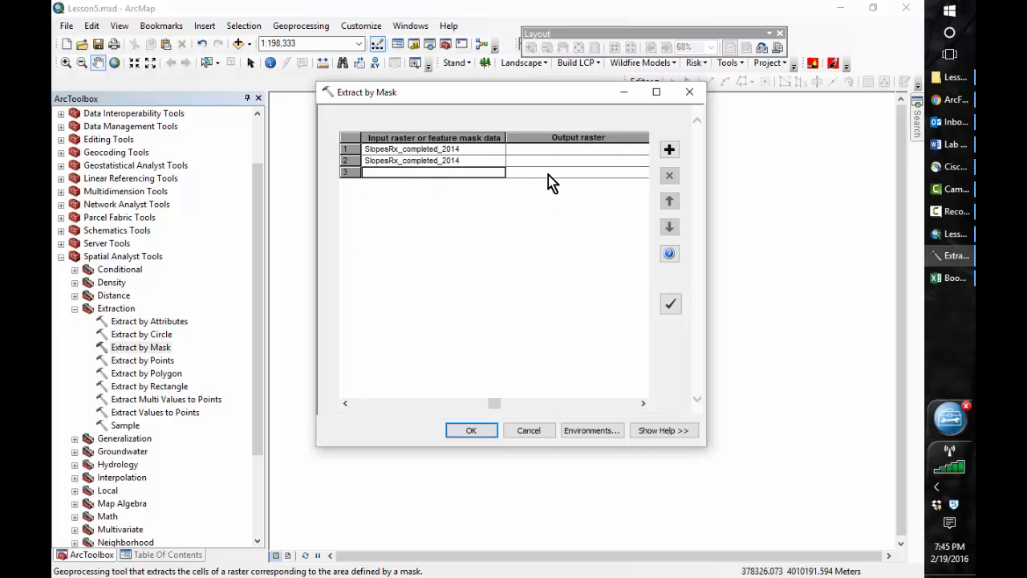
{"action": "left_click", "coordinate": [500, 173]}
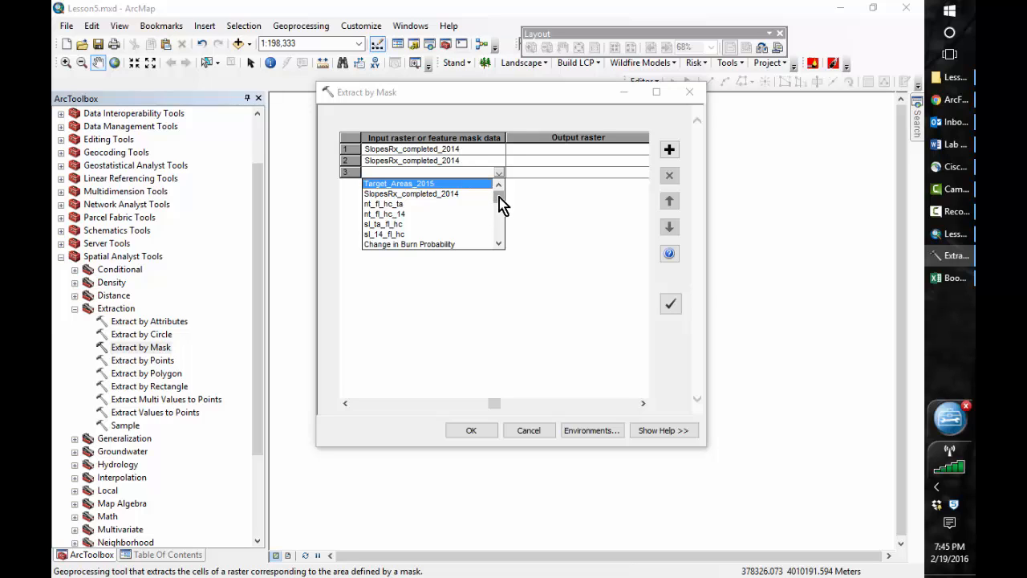
{"action": "left_click", "coordinate": [406, 184]}
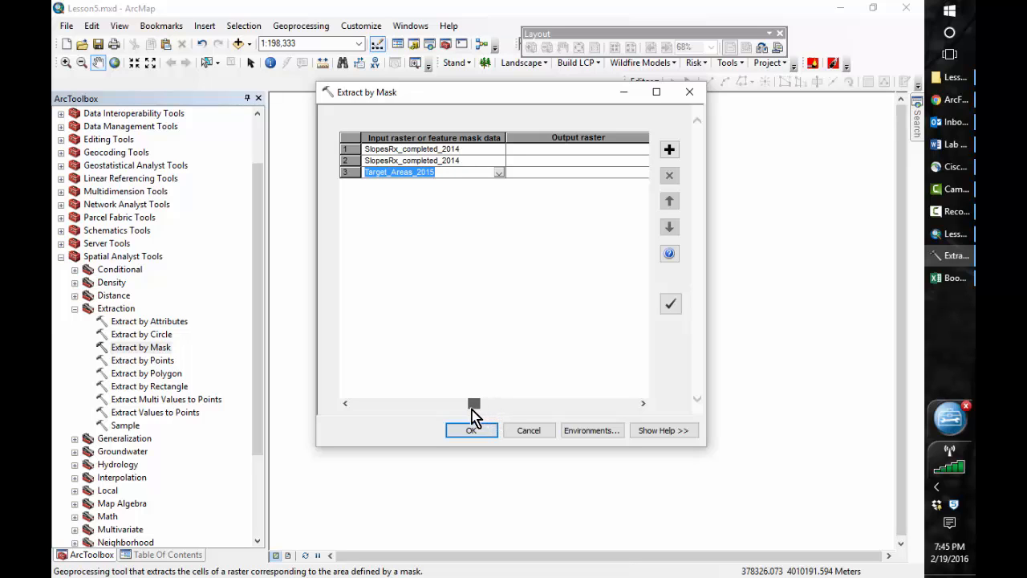
Add a fourth batch row with input raster Conversion Results\sl_ta_cfa and mask data Target_Areas_2015.
{"action": "left_click", "coordinate": [669, 149]}
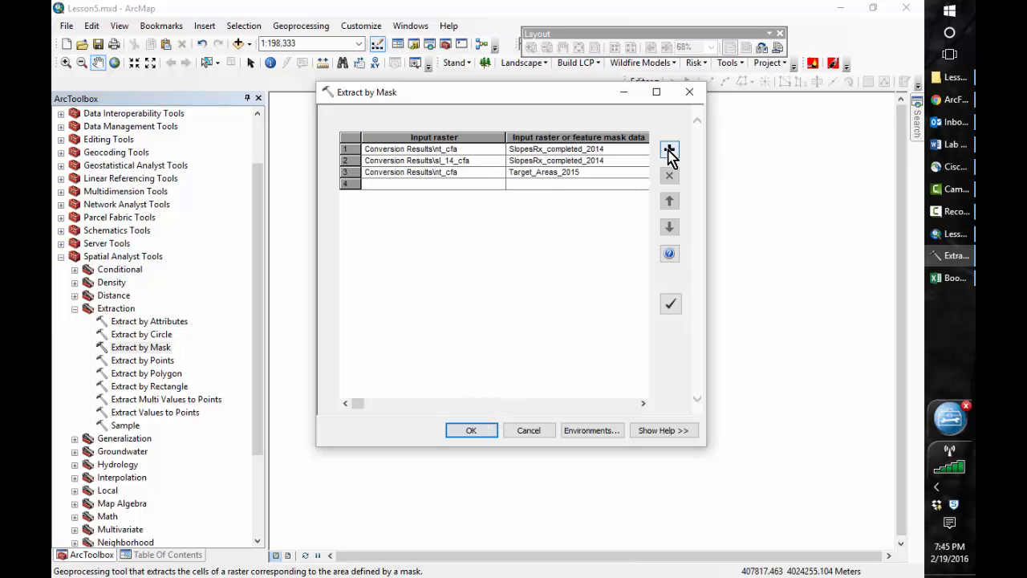
{"action": "left_click", "coordinate": [499, 184]}
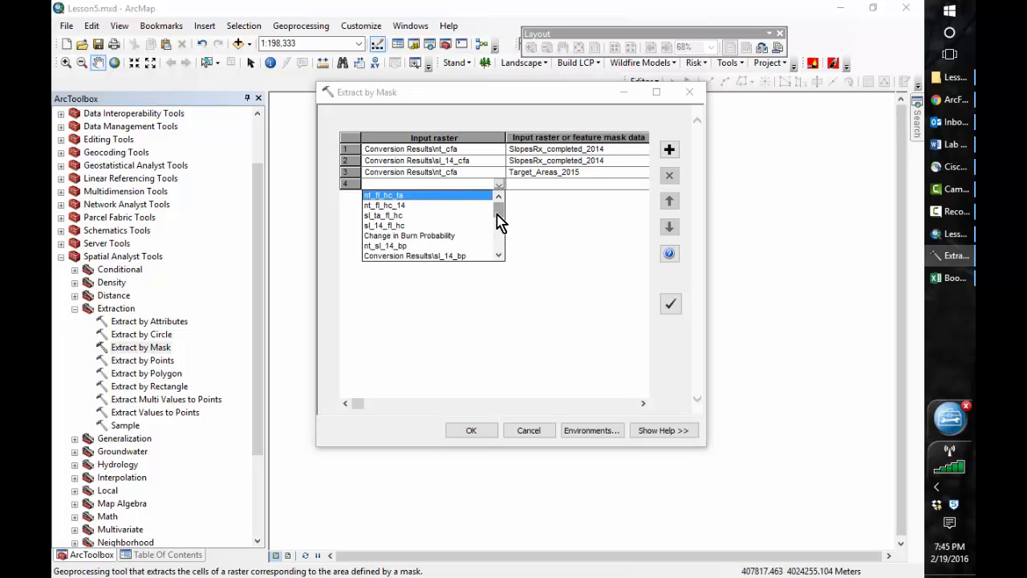
{"action": "mouse_move", "coordinate": [497, 215]}
{"action": "left_mouse_down"}
{"action": "mouse_move", "coordinate": [499, 248]}
{"action": "mouse_move", "coordinate": [499, 231]}
{"action": "left_mouse_up"}
{"action": "left_click", "coordinate": [469, 207]}
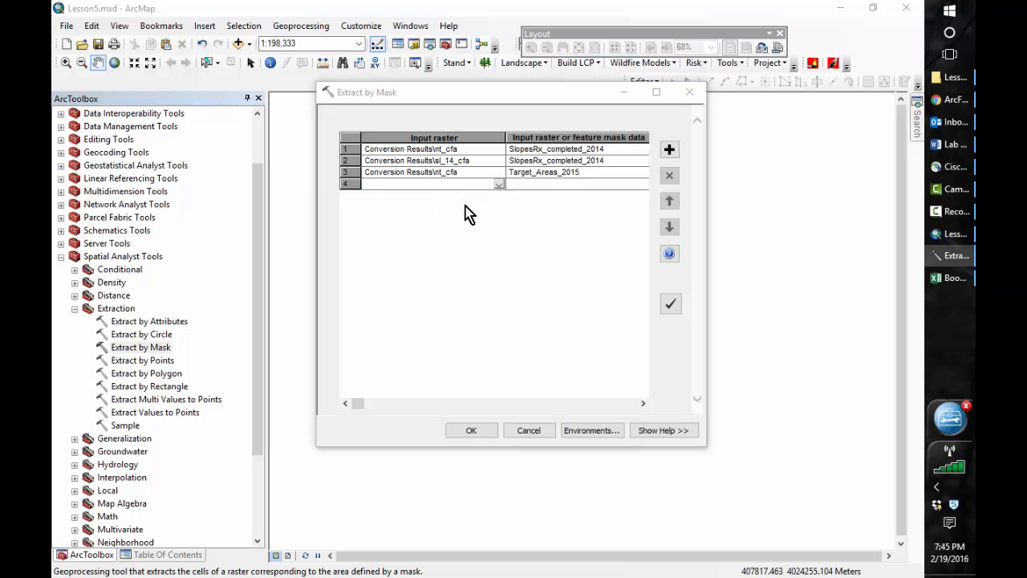
{"action": "left_click", "coordinate": [561, 184]}
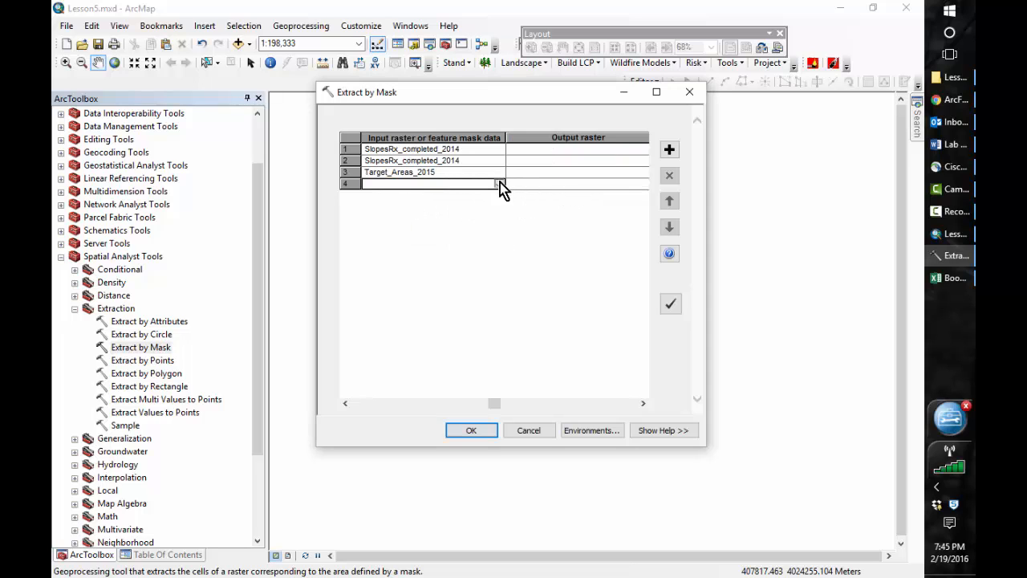
{"action": "left_click", "coordinate": [500, 184]}
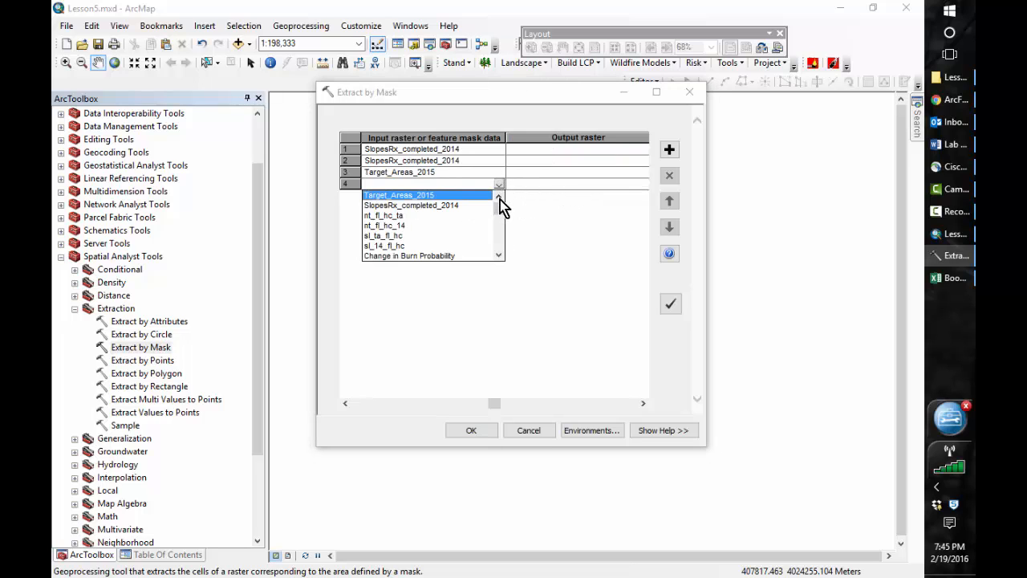
{"action": "left_click", "coordinate": [412, 196]}
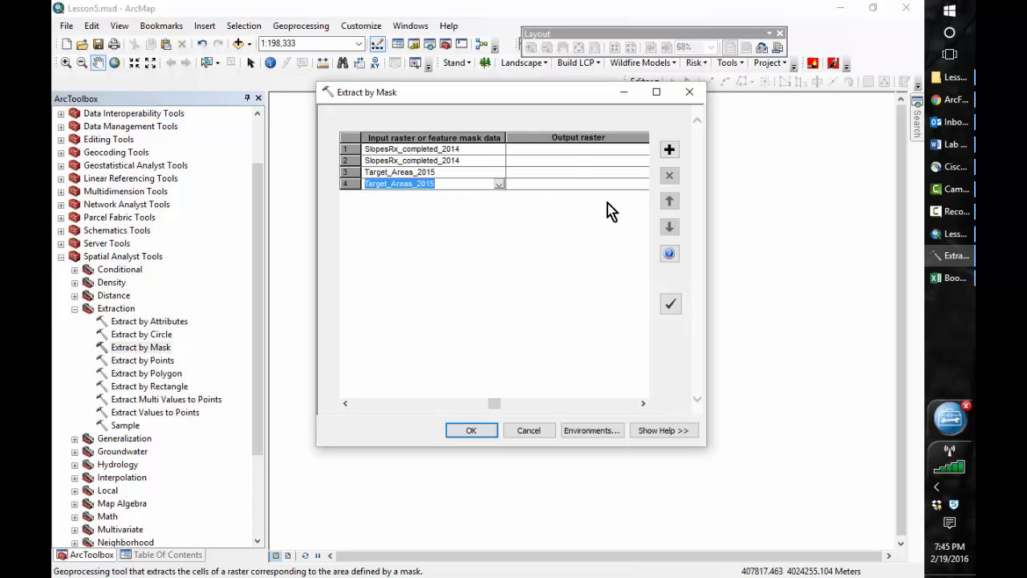
Set the first row's output raster to nt_cfa_c in the Lesson_5 Outputs folder.
{"action": "left_click", "coordinate": [554, 148]}
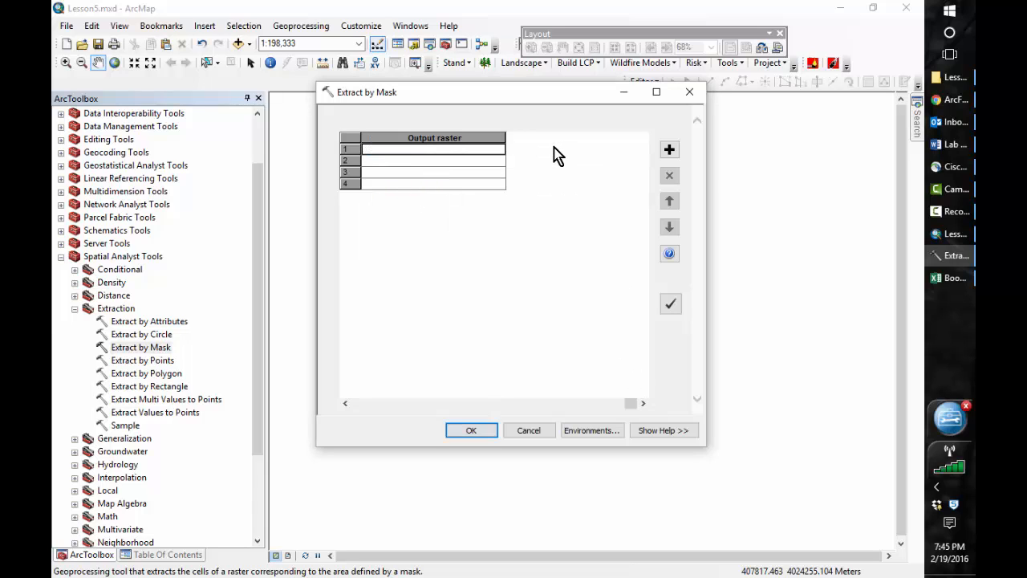
{"action": "double_click", "coordinate": [487, 157]}
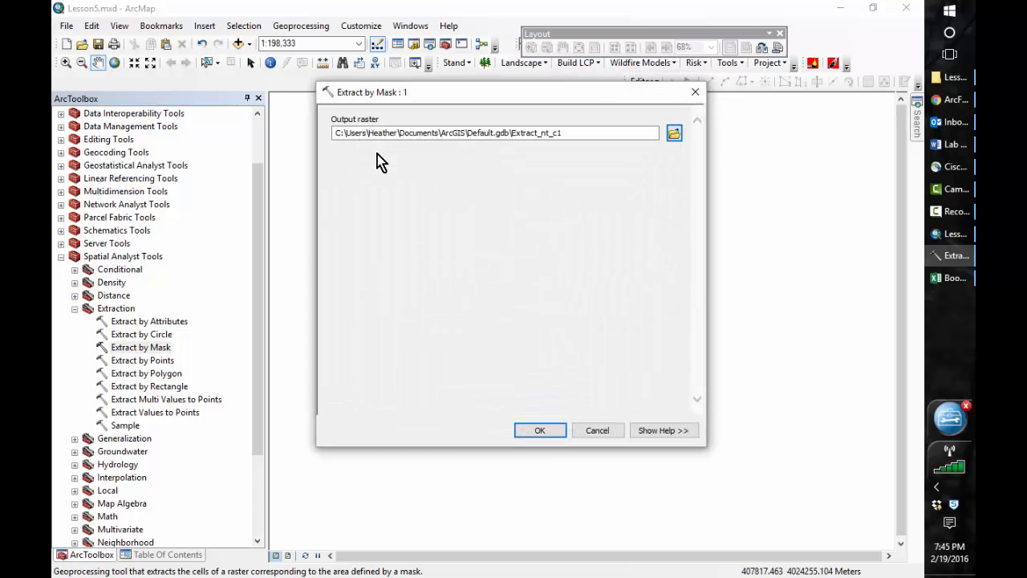
{"action": "left_click", "coordinate": [674, 133]}
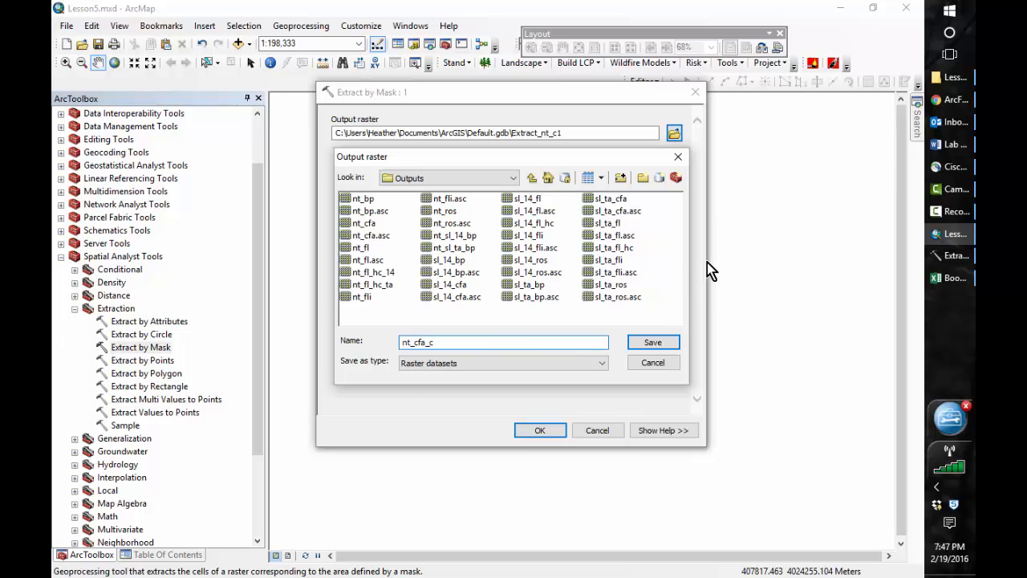
{"action": "left_click", "coordinate": [652, 342]}
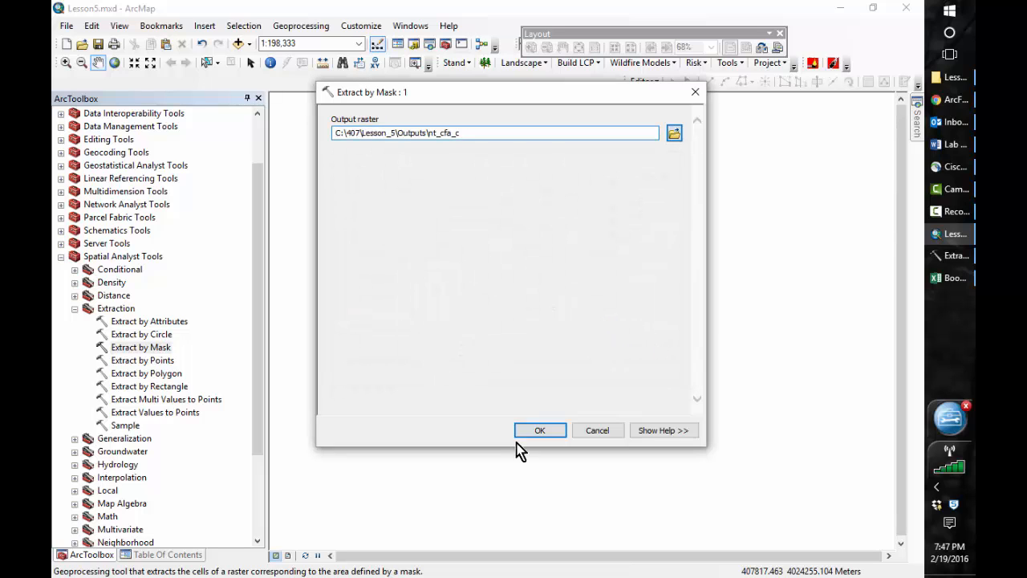
{"action": "left_click", "coordinate": [540, 431]}
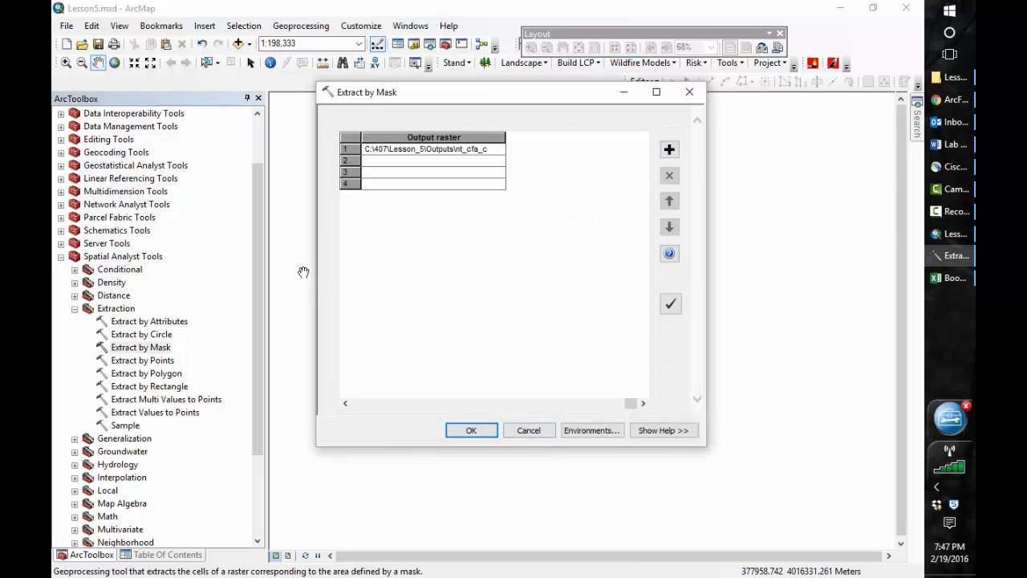
Widen the Extract by Mask dialog on both sides so that all three batch grid columns fit.
{"action": "left_click_drag", "start_coordinate": [315, 277], "coordinate": [170, 277]}
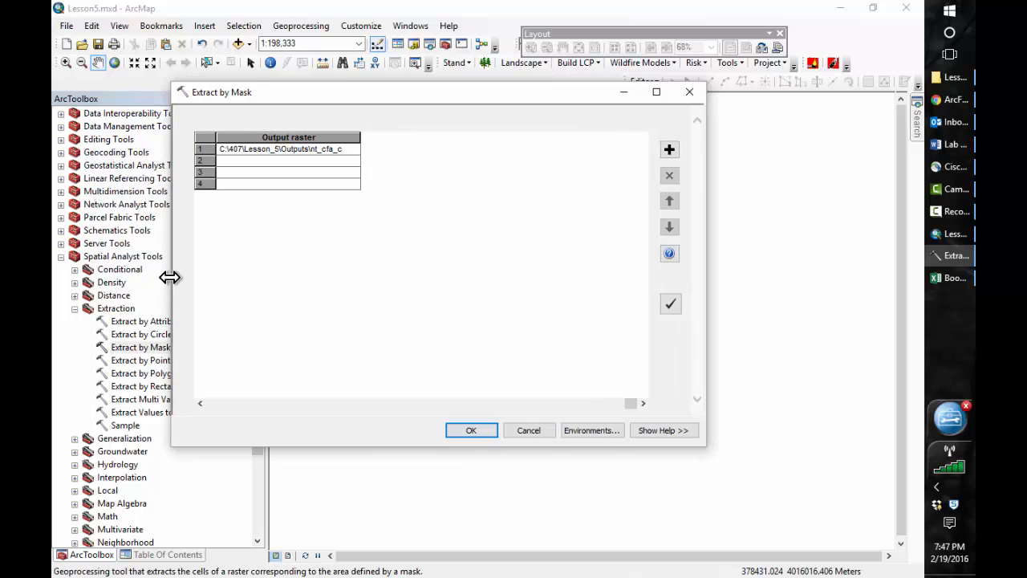
{"action": "left_click_drag", "start_coordinate": [707, 243], "coordinate": [868, 247]}
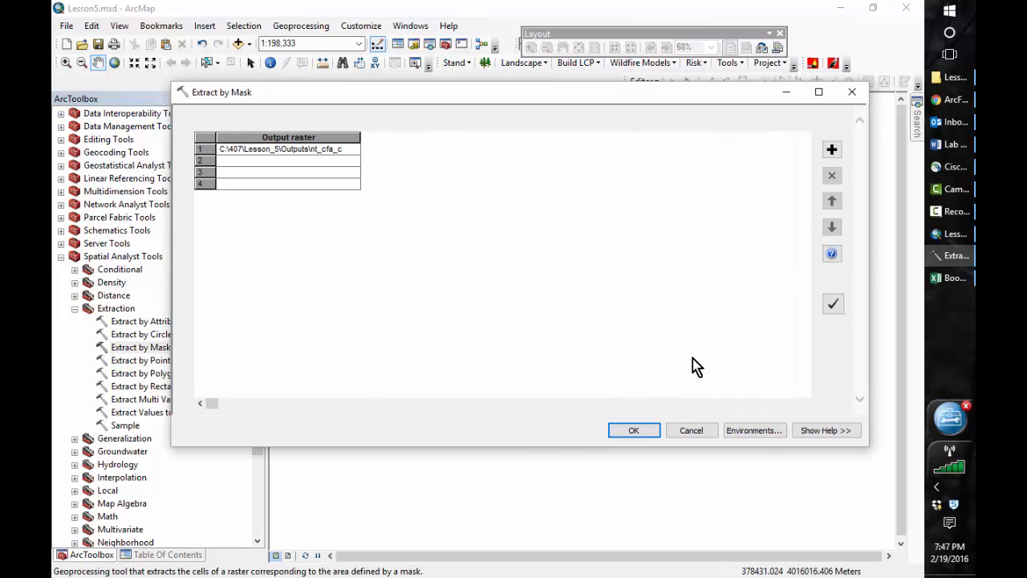
{"action": "left_click", "coordinate": [202, 403]}
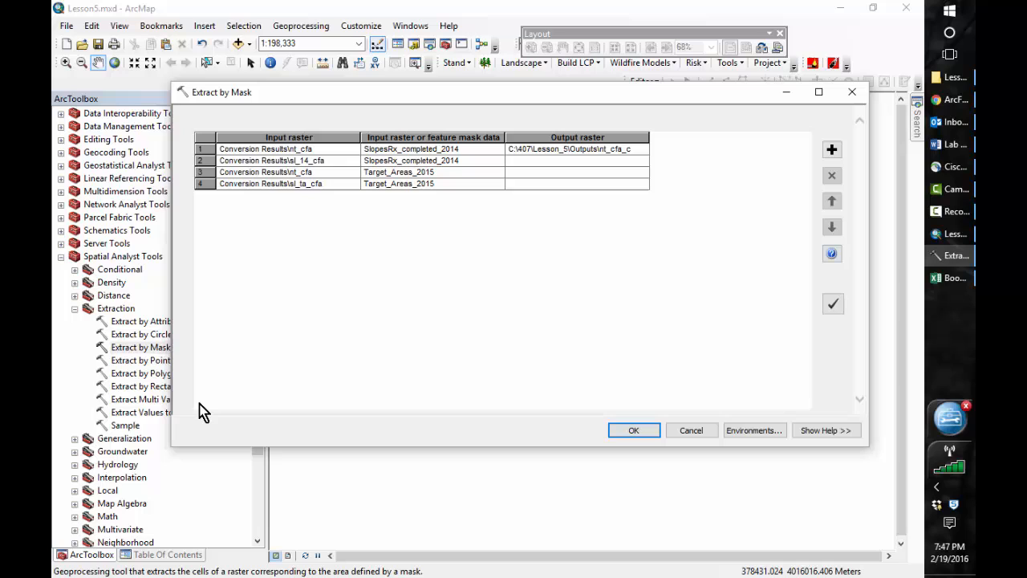
Save the second row's output raster as sl_14_cfa_c in the Outputs folder.
{"action": "left_click", "coordinate": [542, 162]}
{"action": "double_click", "coordinate": [550, 161]}
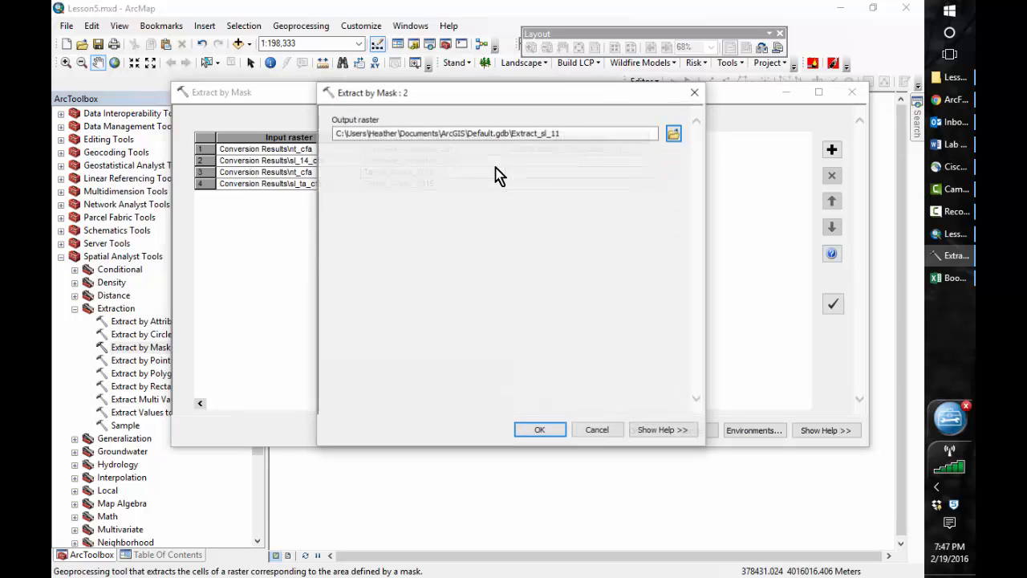
{"action": "left_click", "coordinate": [674, 133]}
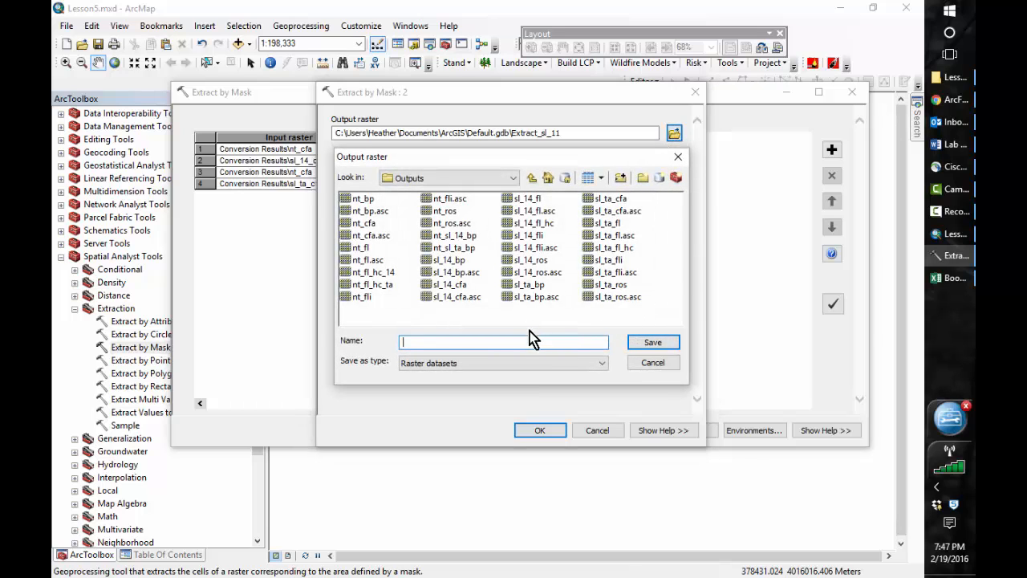
{"action": "type", "text": "sl_14_cfa_c"}
{"action": "left_click", "coordinate": [654, 343]}
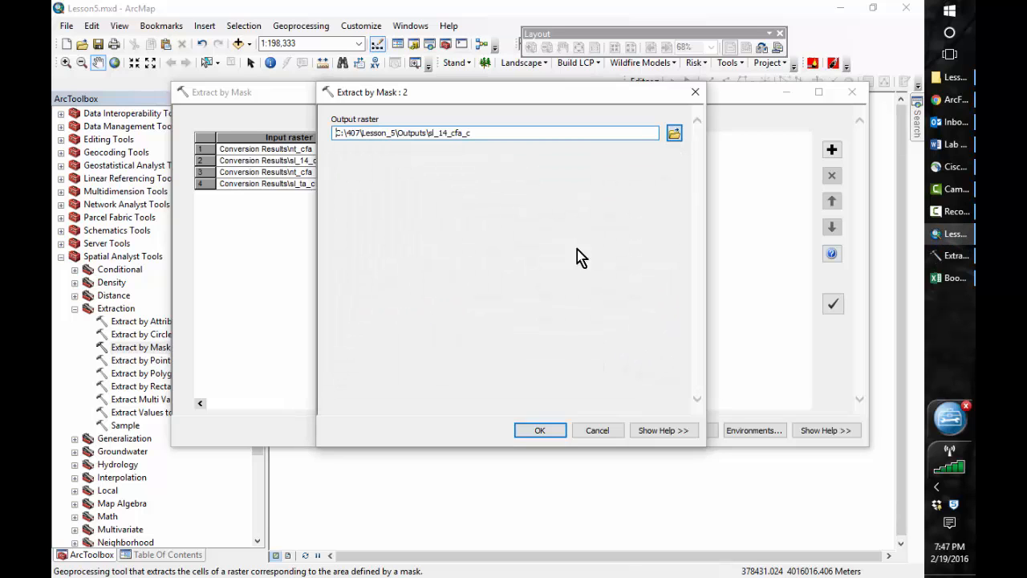
{"action": "left_click", "coordinate": [540, 431]}
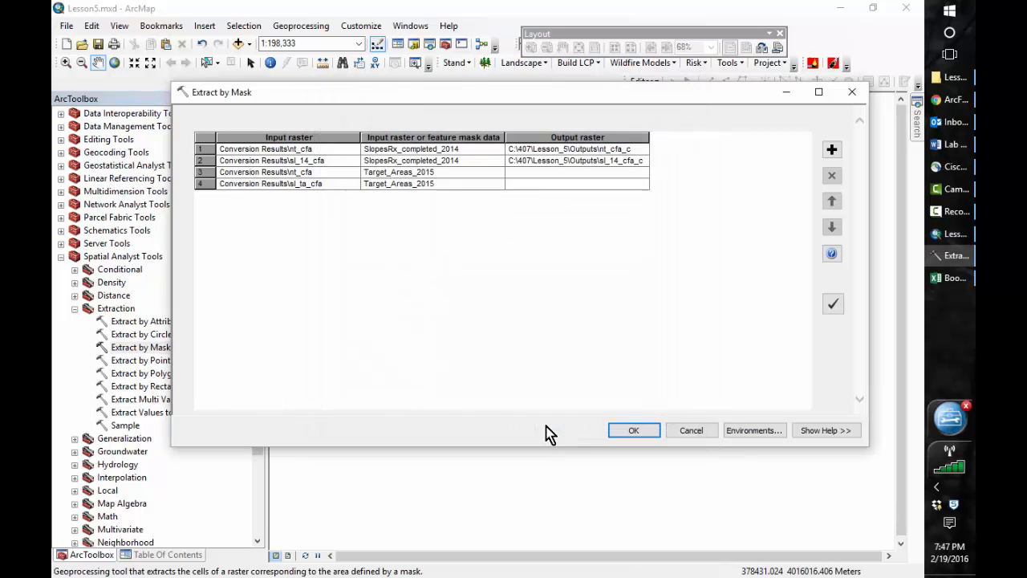
Save the third row's output raster as nt_cfa_ta_c in the Outputs folder.
{"action": "left_click", "coordinate": [518, 175]}
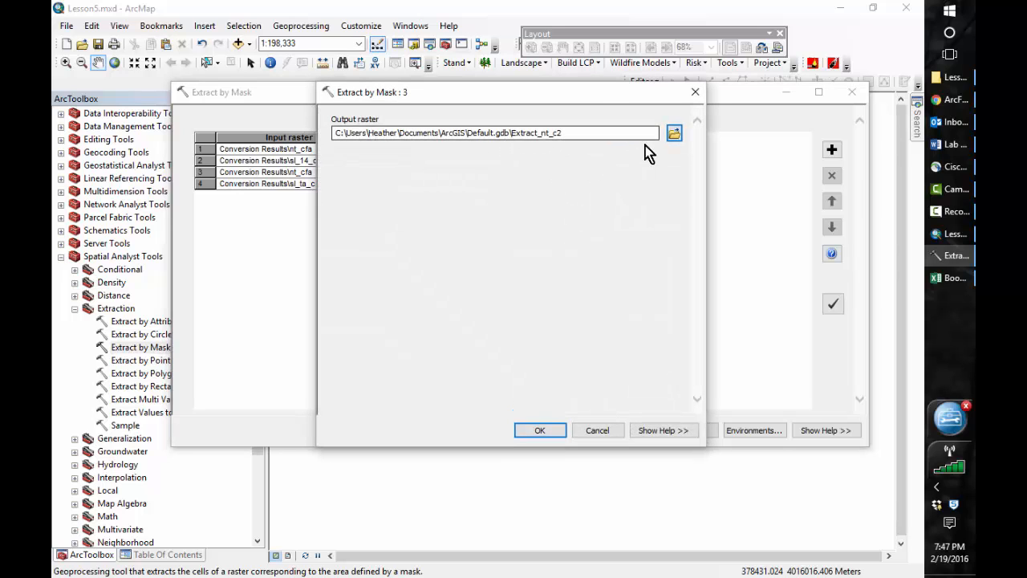
{"action": "left_click", "coordinate": [674, 135]}
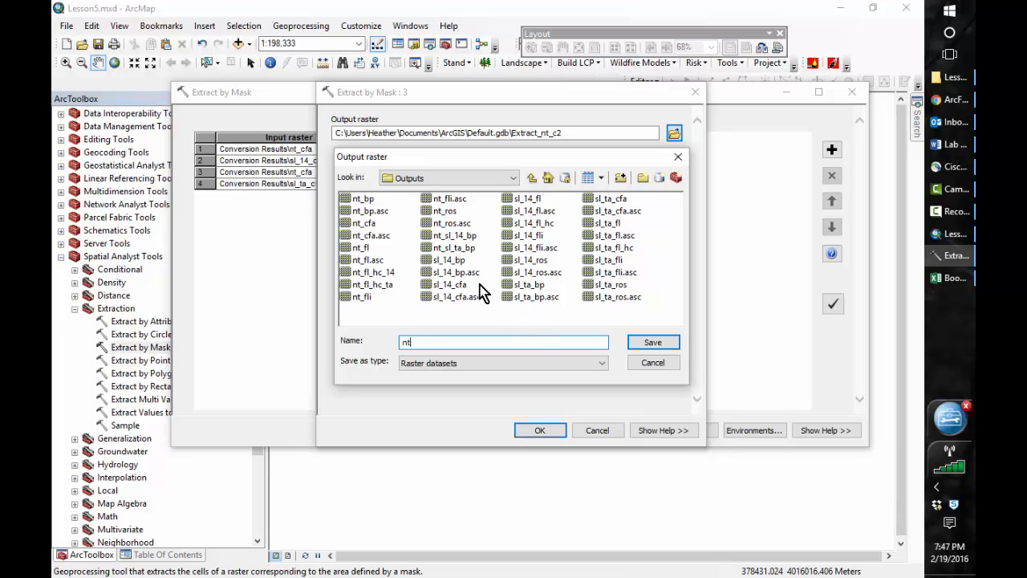
{"action": "type", "text": "nt_cfa_ta_c"}
{"action": "left_click", "coordinate": [666, 344]}
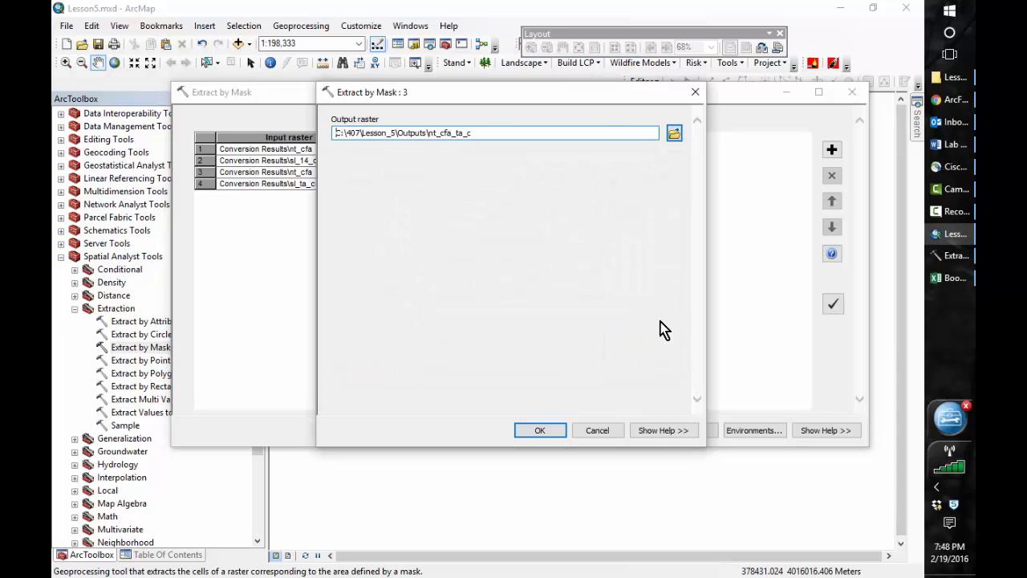
{"action": "left_click", "coordinate": [550, 431]}
Rename the first row's output raster to nt_cfa_14_c.
{"action": "left_click", "coordinate": [585, 153]}
{"action": "left_click", "coordinate": [589, 153]}
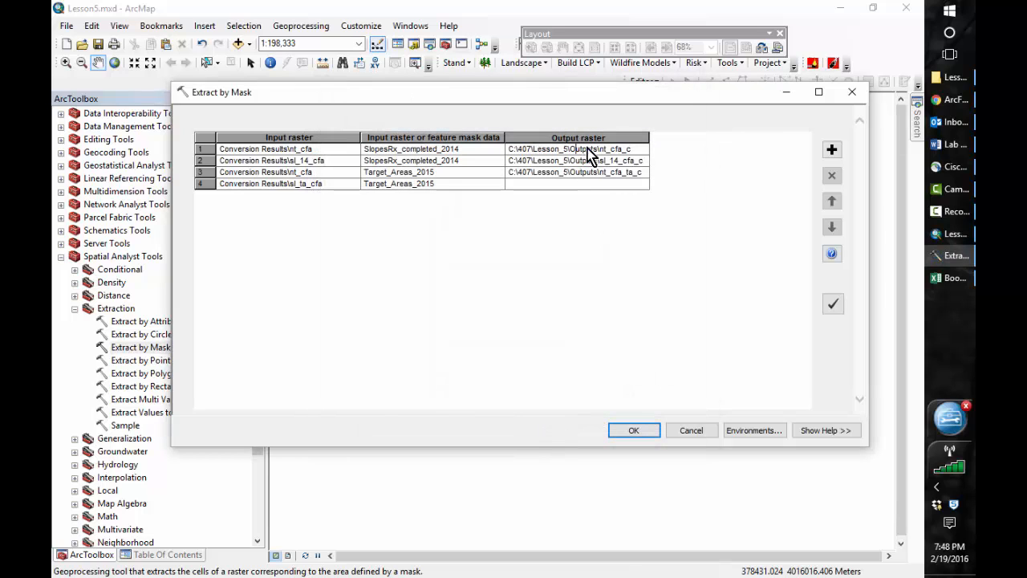
{"action": "double_click", "coordinate": [594, 153]}
{"action": "double_click", "coordinate": [624, 152]}
{"action": "left_click", "coordinate": [624, 152]}
{"action": "type", "text": "14_"}
Save the fourth row's output raster as sl_ta_cfa_c in the Outputs folder.
{"action": "left_click", "coordinate": [546, 185]}
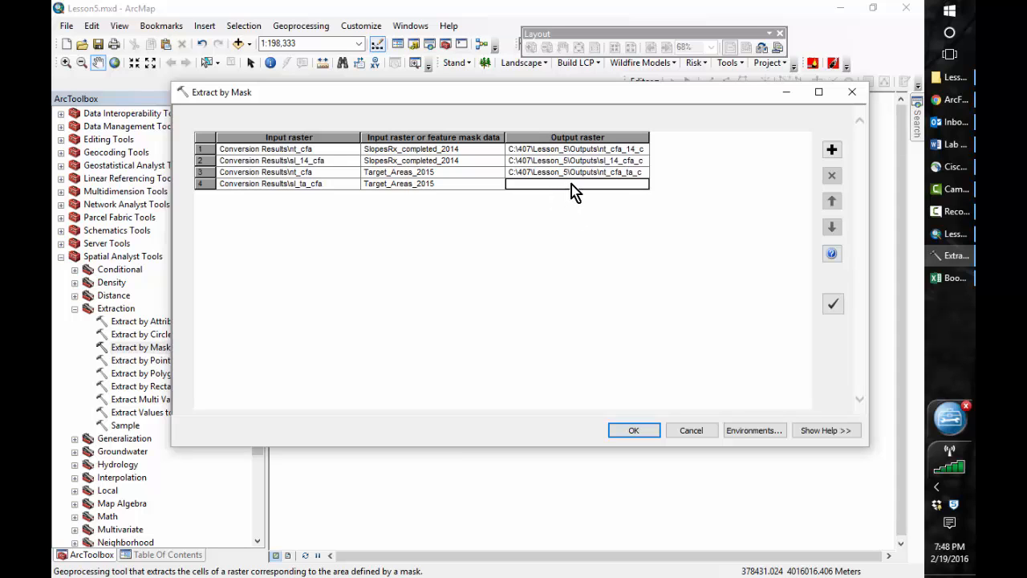
{"action": "double_click", "coordinate": [571, 185]}
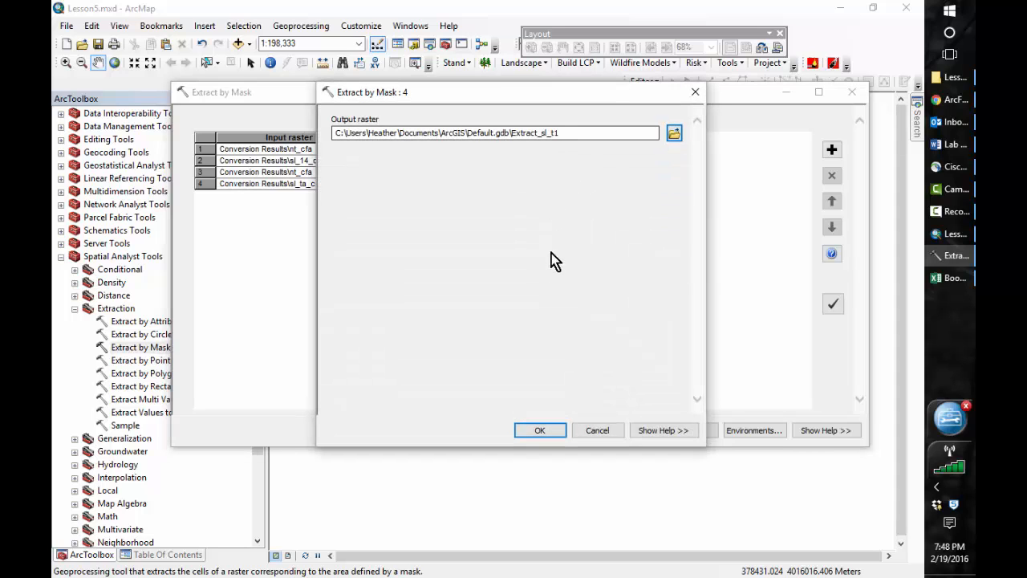
{"action": "left_click", "coordinate": [674, 133]}
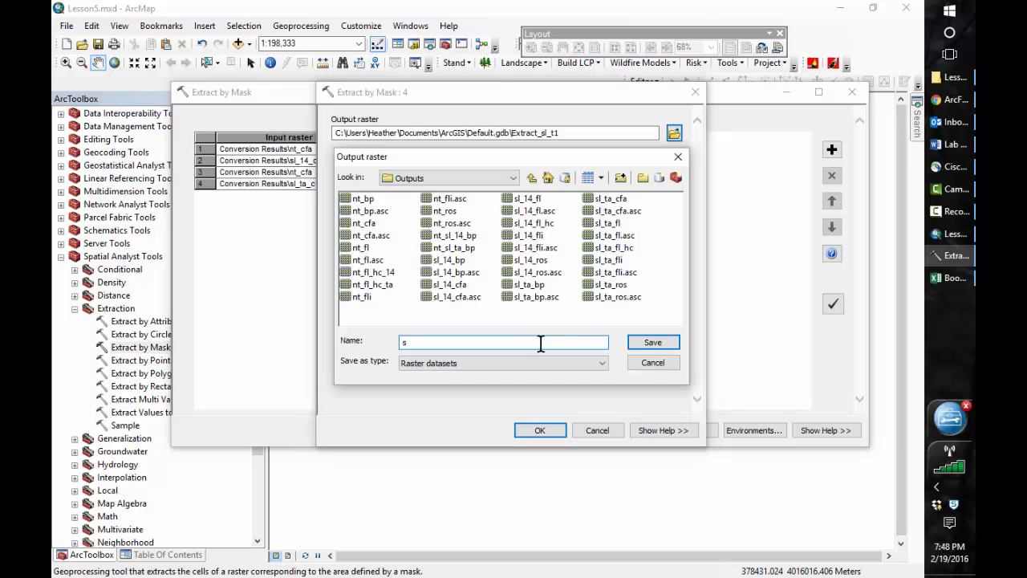
{"action": "type", "text": "sl_ta_cfa_c"}
{"action": "left_click", "coordinate": [652, 342]}
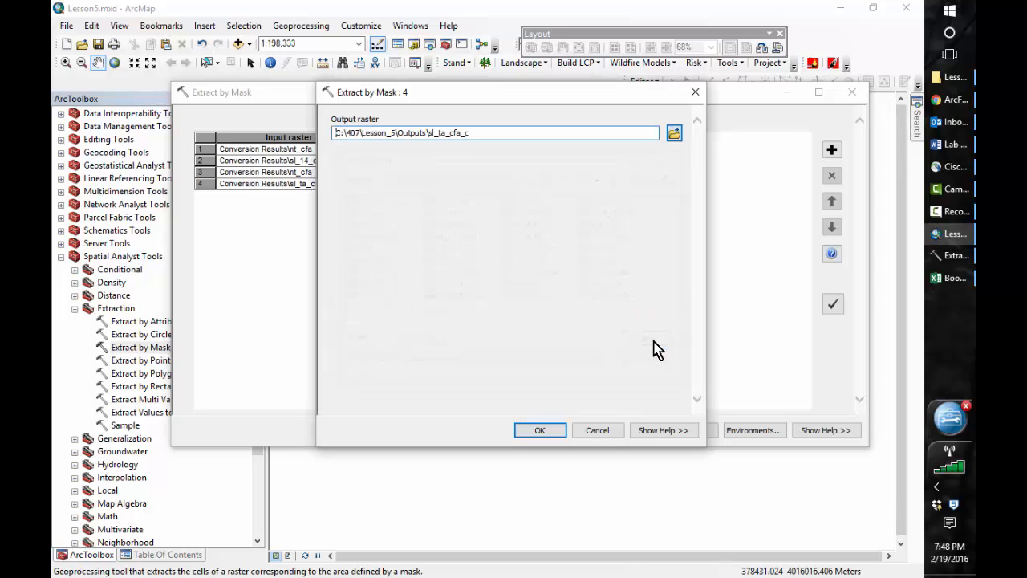
{"action": "left_click", "coordinate": [559, 433]}
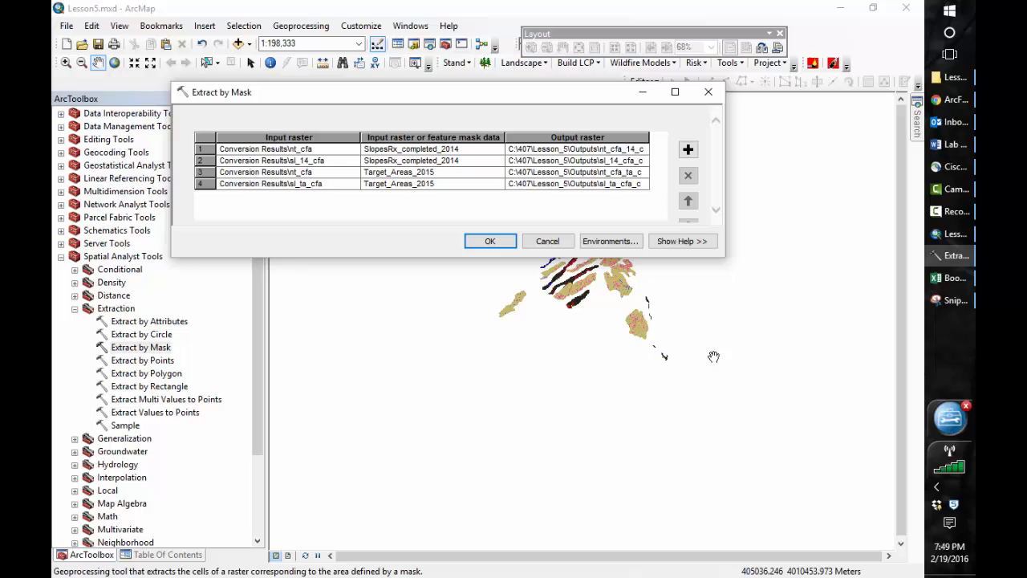
Run the batch Extract by Mask and show the clipped crown fire activity layers in the layer list.
{"action": "left_click", "coordinate": [489, 241]}
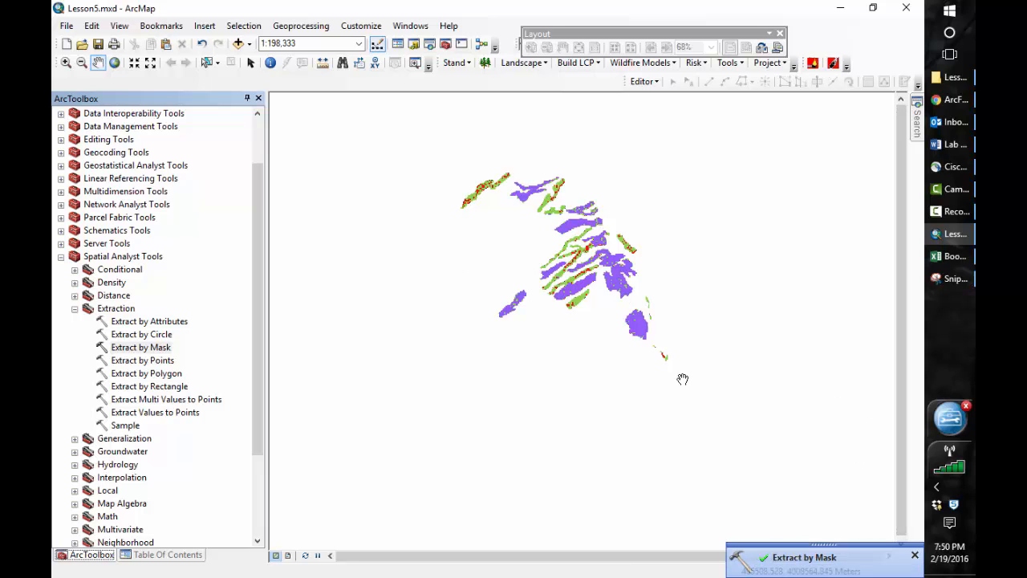
{"action": "left_click", "coordinate": [174, 555]}
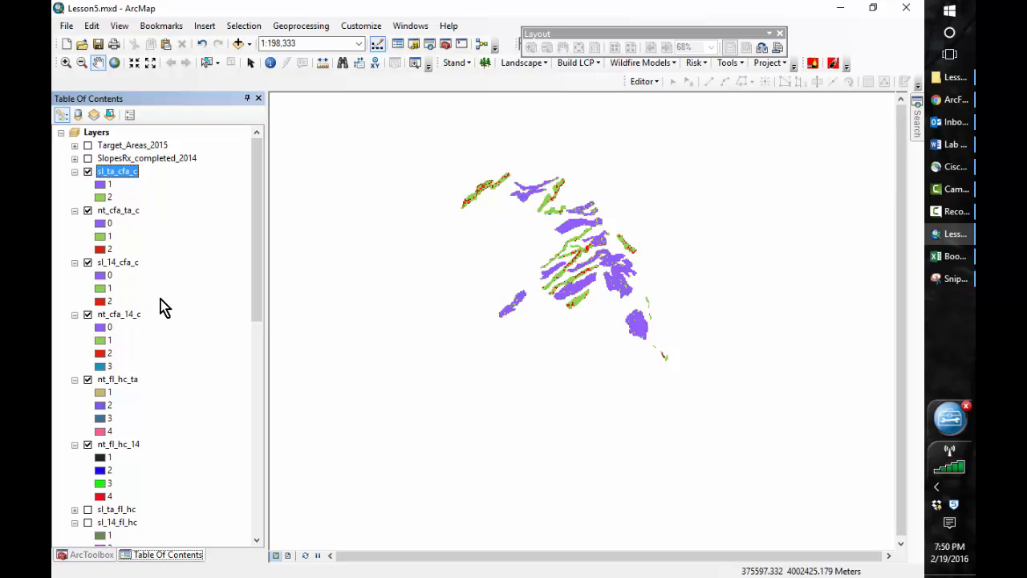
{"action": "left_click", "coordinate": [568, 316]}
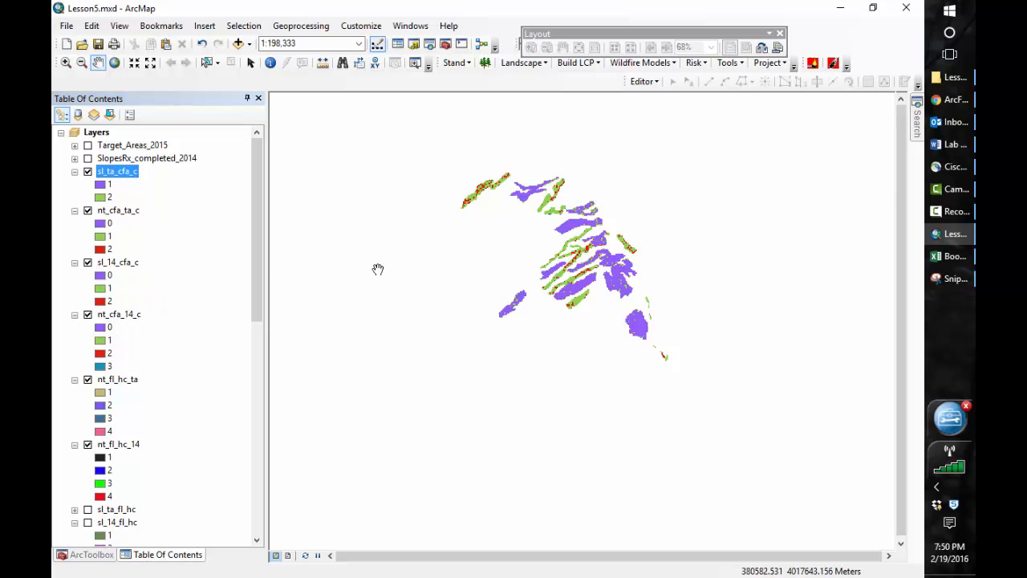
Switch to the ArcFuels help page in the browser and read how to add and calculate the AREA_AC field.
{"action": "key", "text": "alt+Tab"}
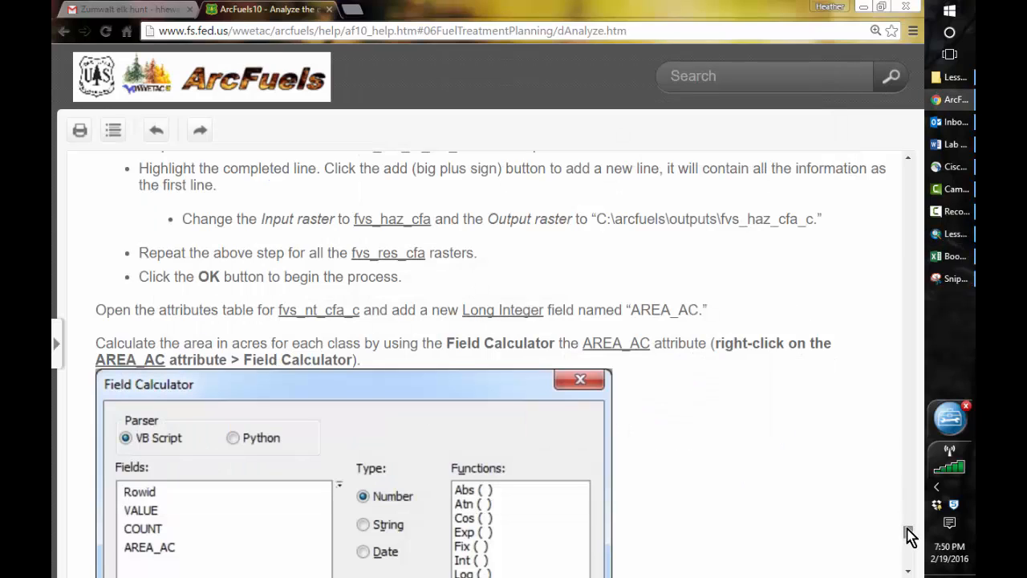
{"action": "scroll", "coordinate": [909, 536], "scroll_direction": "down", "scroll_amount": 1}
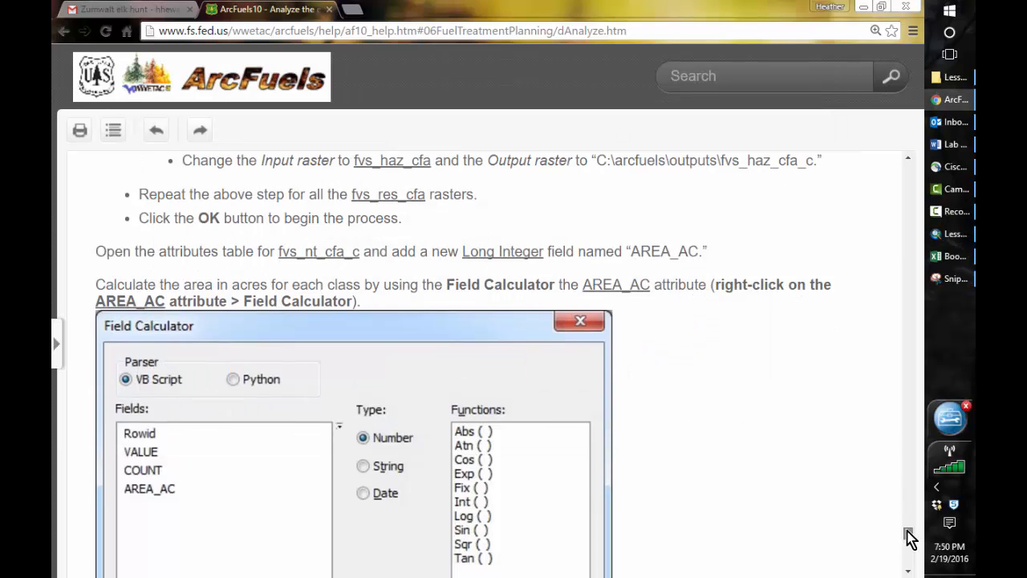
{"action": "left_click_drag", "start_coordinate": [908, 533], "coordinate": [912, 550]}
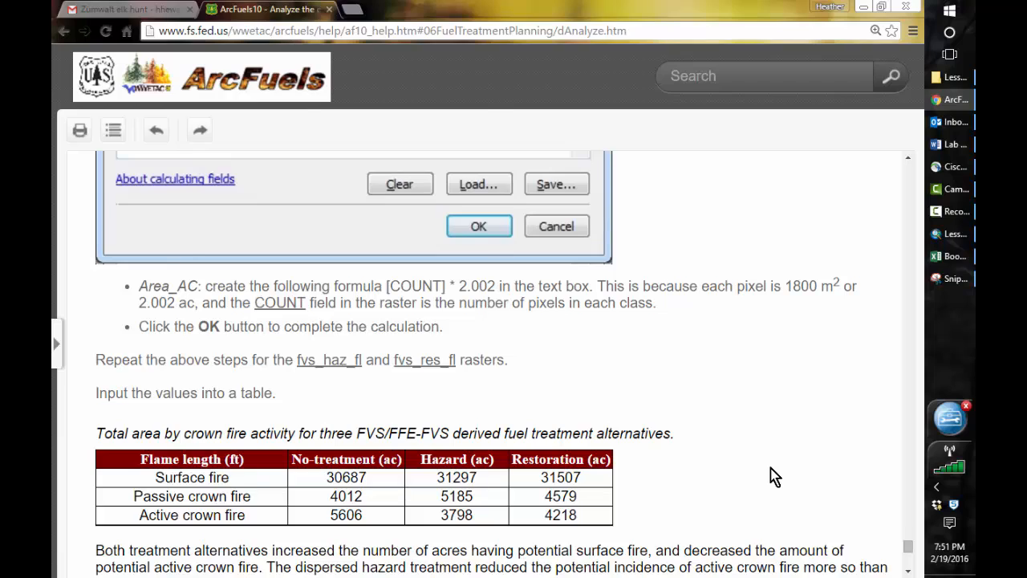
Back in ArcMap, add a Long Integer field named AREA_AC to the sl_ta_cfa_c attribute table.
{"action": "key", "text": "alt+Tab"}
{"action": "right_click", "coordinate": [115, 176]}
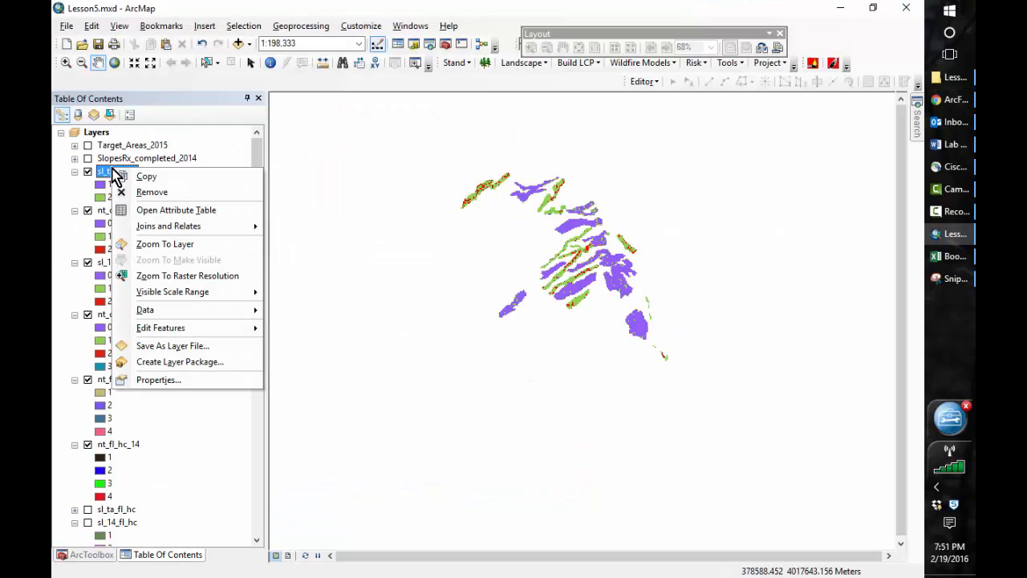
{"action": "left_click", "coordinate": [187, 210]}
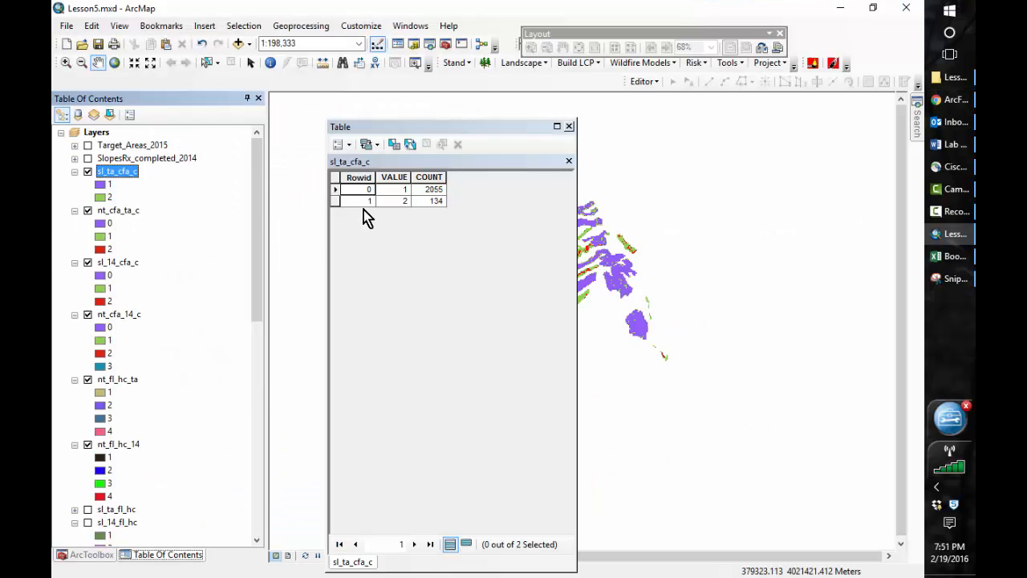
{"action": "left_click", "coordinate": [341, 144]}
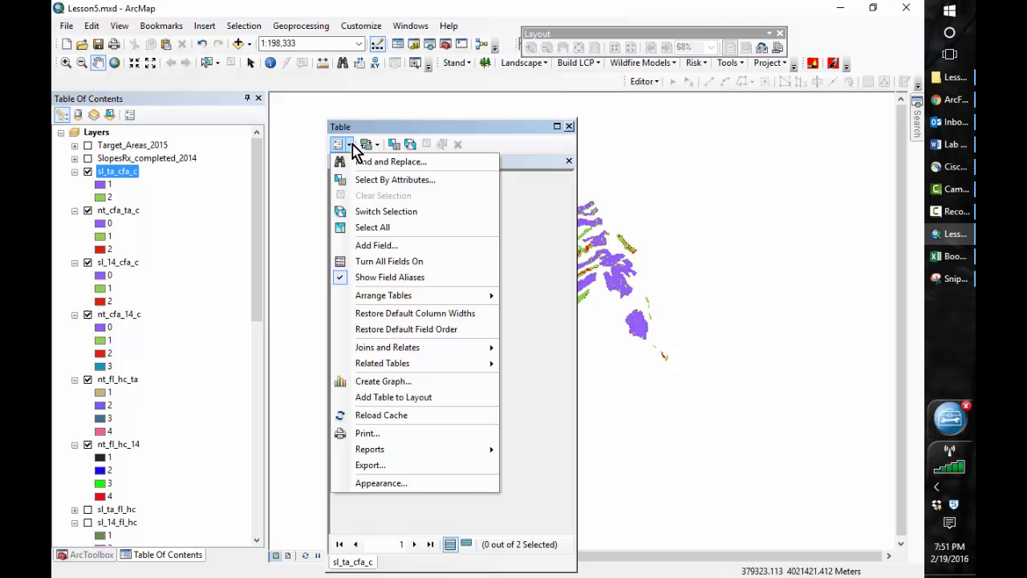
{"action": "left_click", "coordinate": [384, 246]}
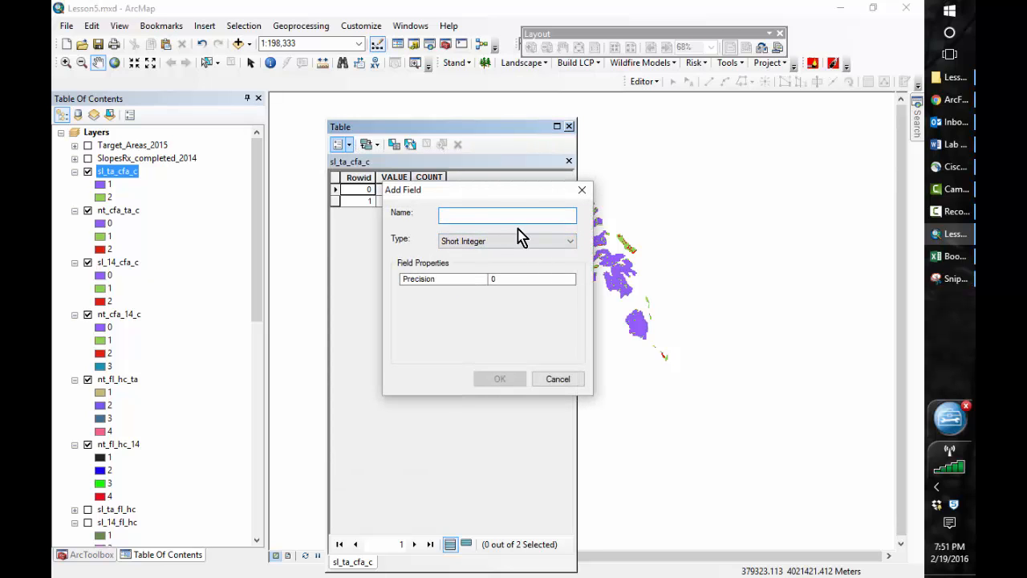
{"action": "type", "text": "AREA_AC"}
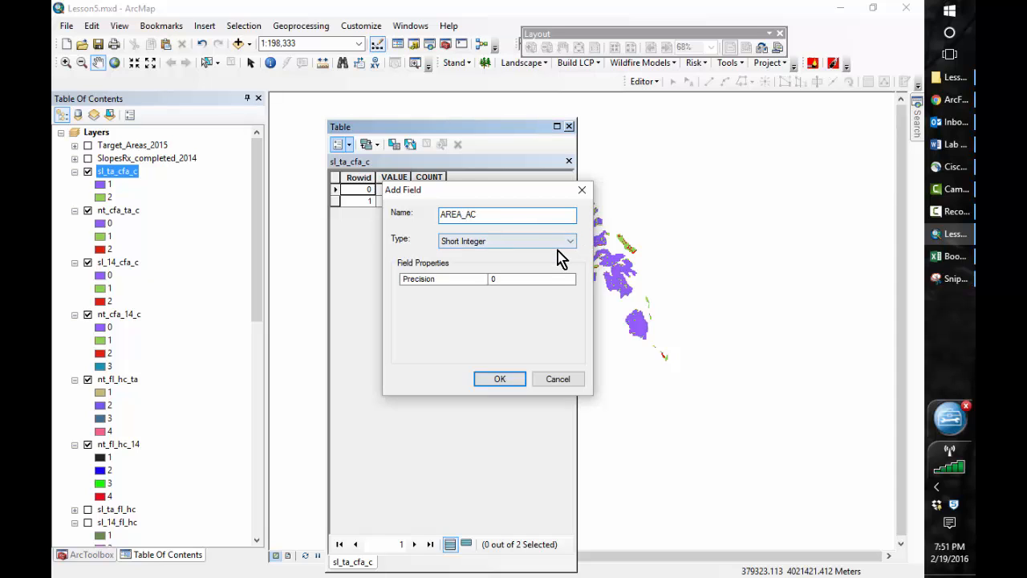
{"action": "left_click", "coordinate": [554, 242]}
{"action": "left_click", "coordinate": [498, 267]}
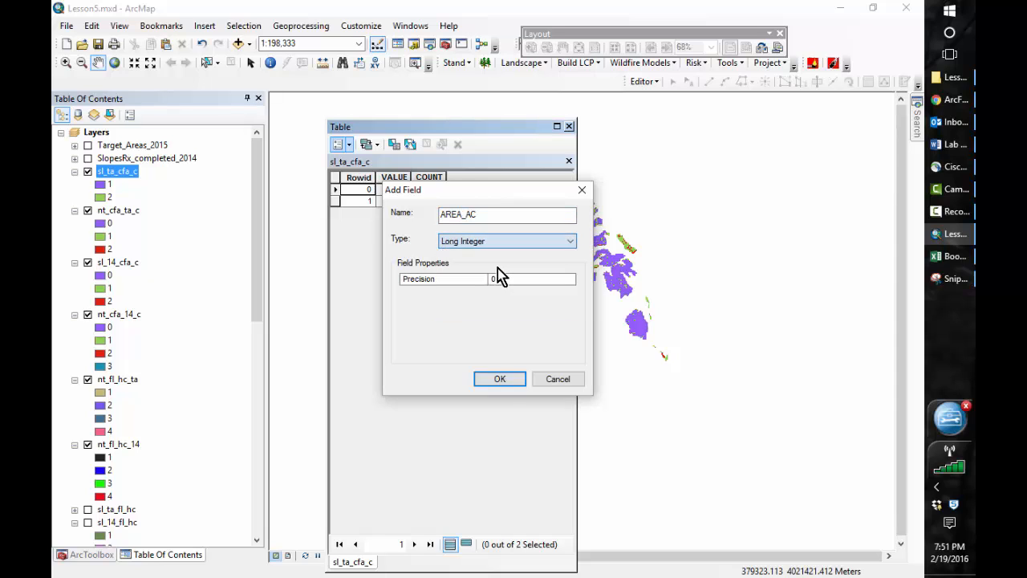
{"action": "left_click", "coordinate": [491, 381]}
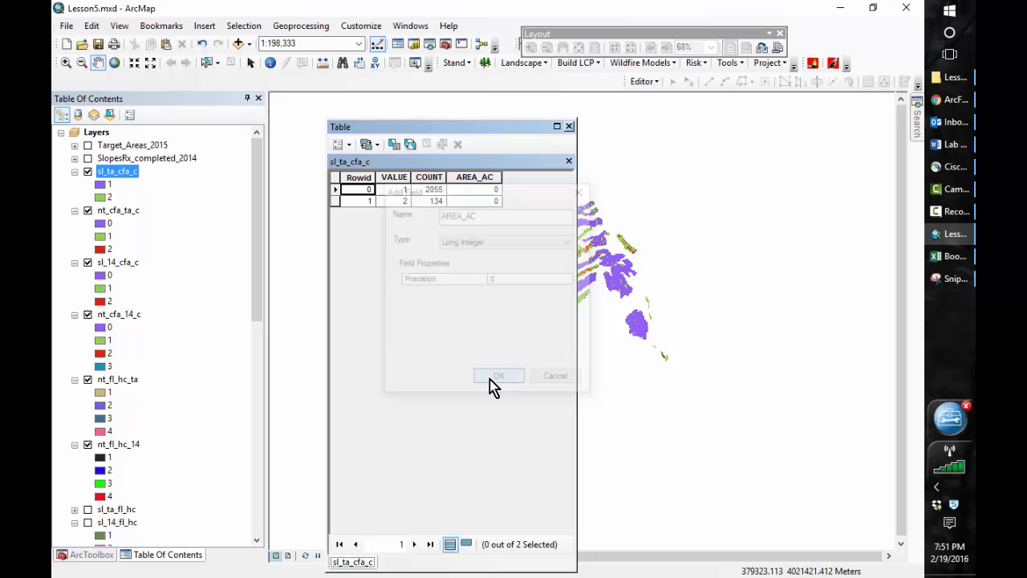
Open the Field Calculator for AREA_AC outside an edit session and insert the COUNT field into the expression.
{"action": "right_click", "coordinate": [457, 178]}
{"action": "left_click", "coordinate": [506, 271]}
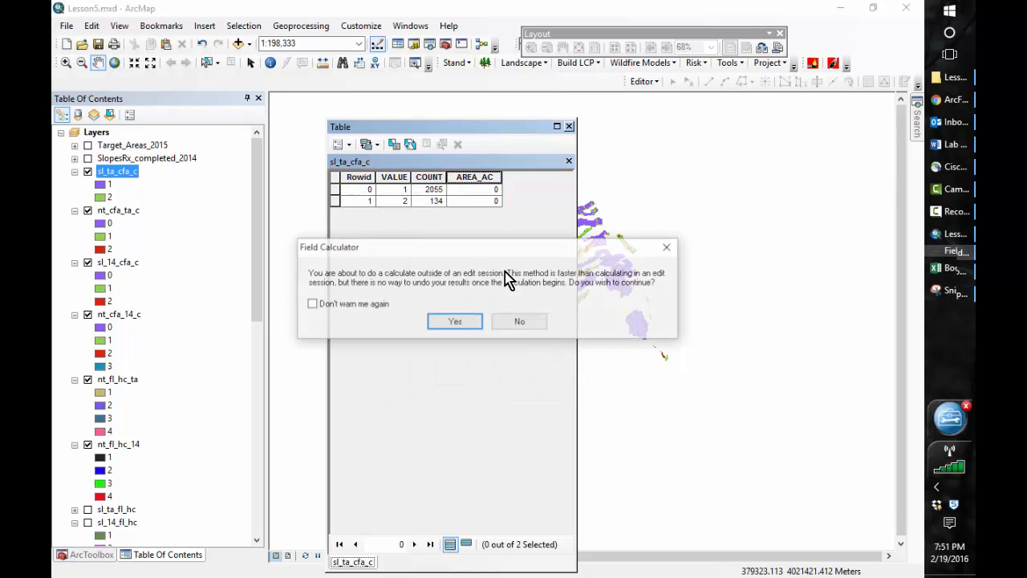
{"action": "left_click", "coordinate": [454, 323]}
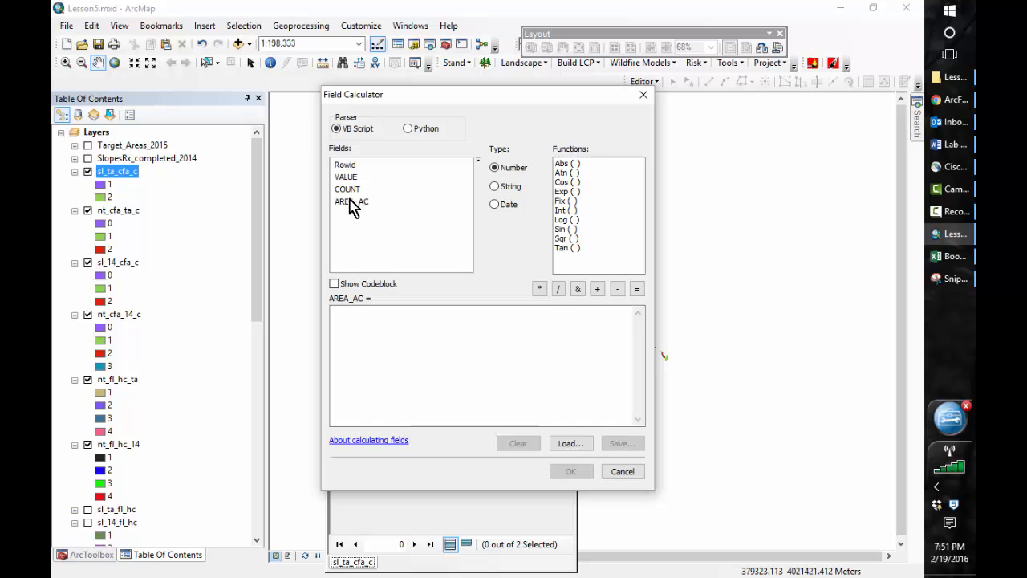
{"action": "double_click", "coordinate": [347, 188]}
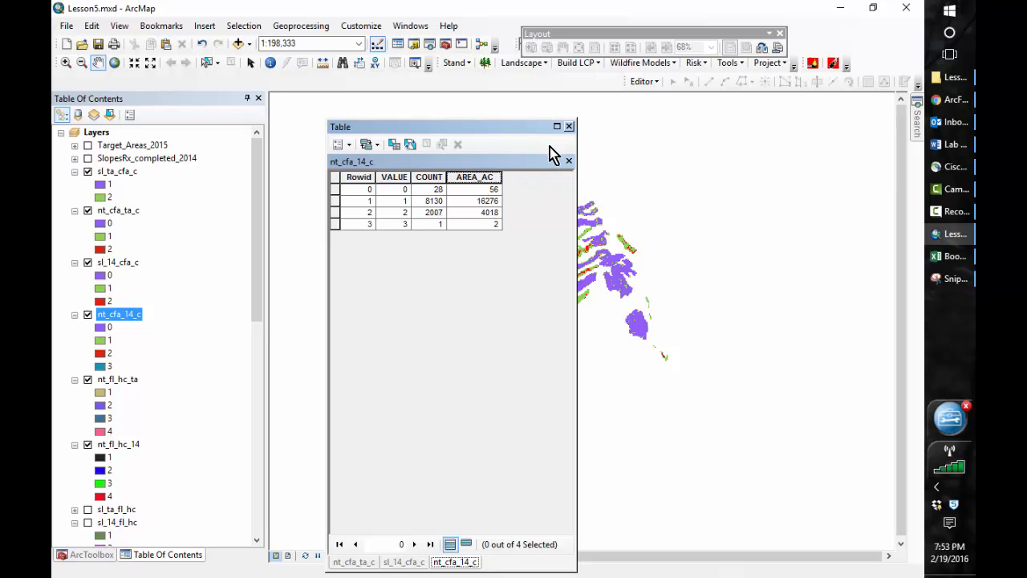
Switch to the Excel workbook and enter the heading "Crown fire Activity" in cell A9.
{"action": "left_click", "coordinate": [962, 107]}
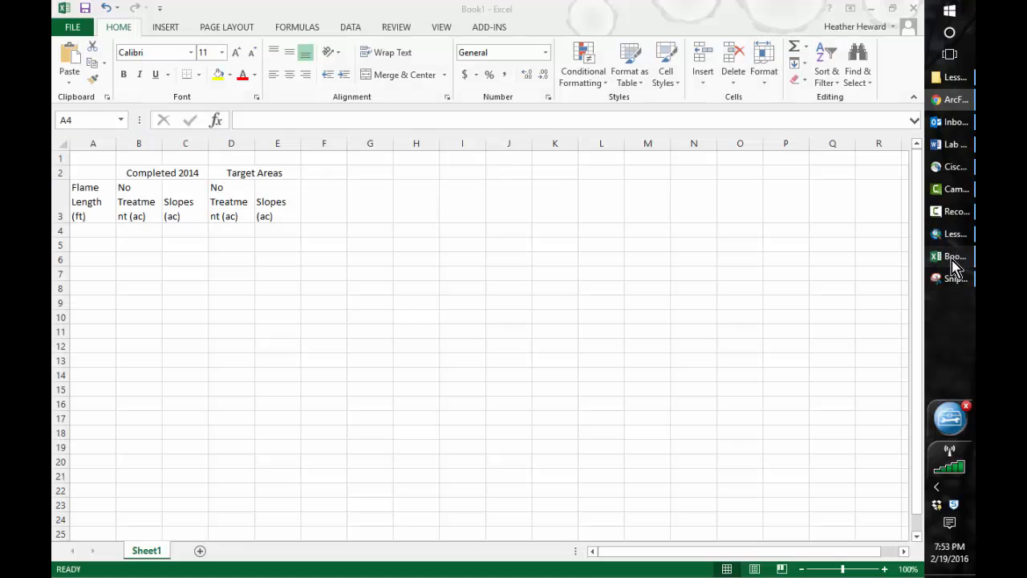
{"action": "left_click", "coordinate": [953, 256]}
{"action": "left_click", "coordinate": [103, 299]}
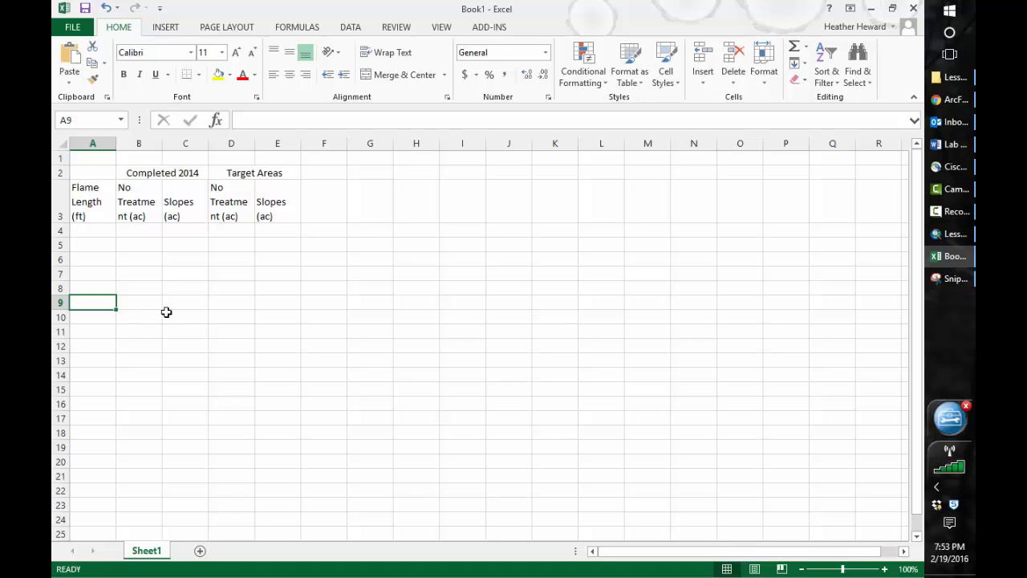
{"action": "type", "text": "Crown fire Activity"}
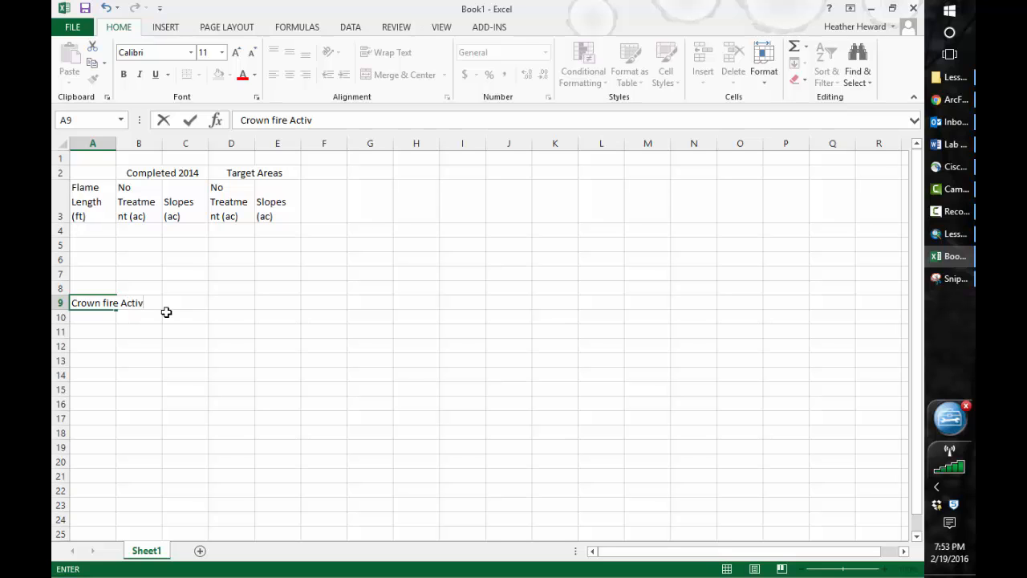
{"action": "left_click", "coordinate": [139, 357]}
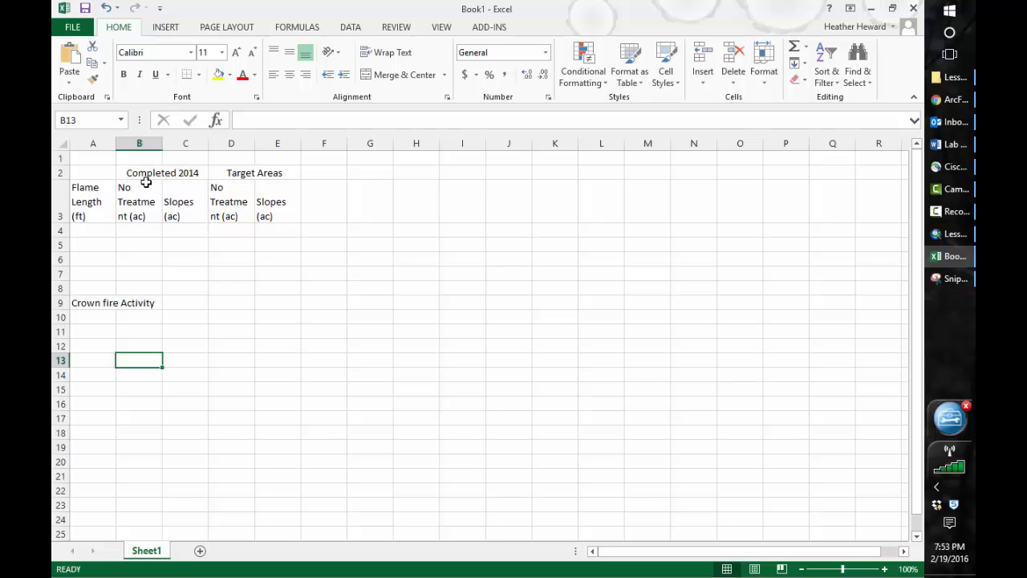
Copy the Completed 2014 and Target Areas column headings from B2:E3 to the block starting at B8.
{"action": "left_click_drag", "start_coordinate": [133, 171], "coordinate": [239, 210]}
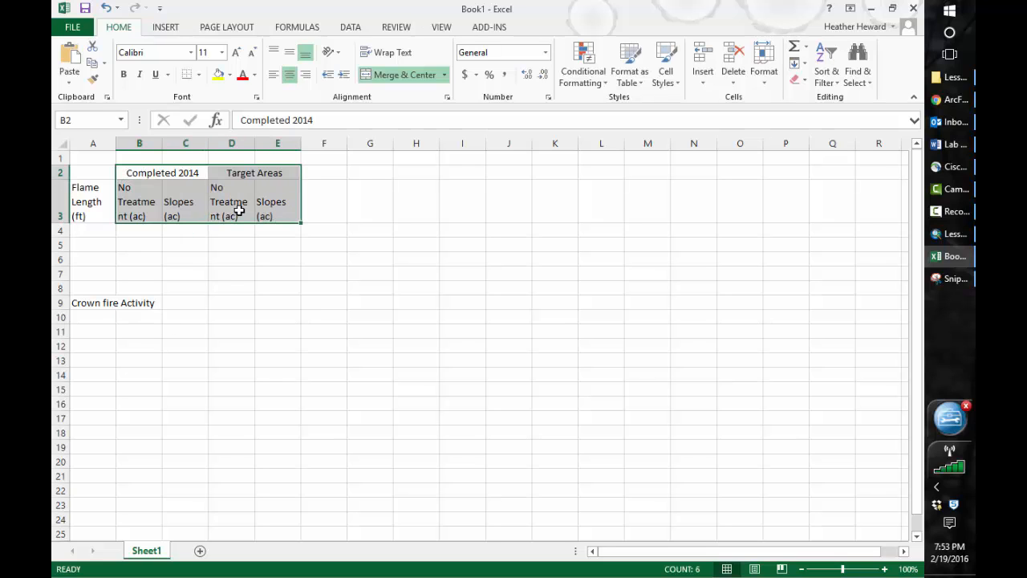
{"action": "key", "text": "ctrl+c"}
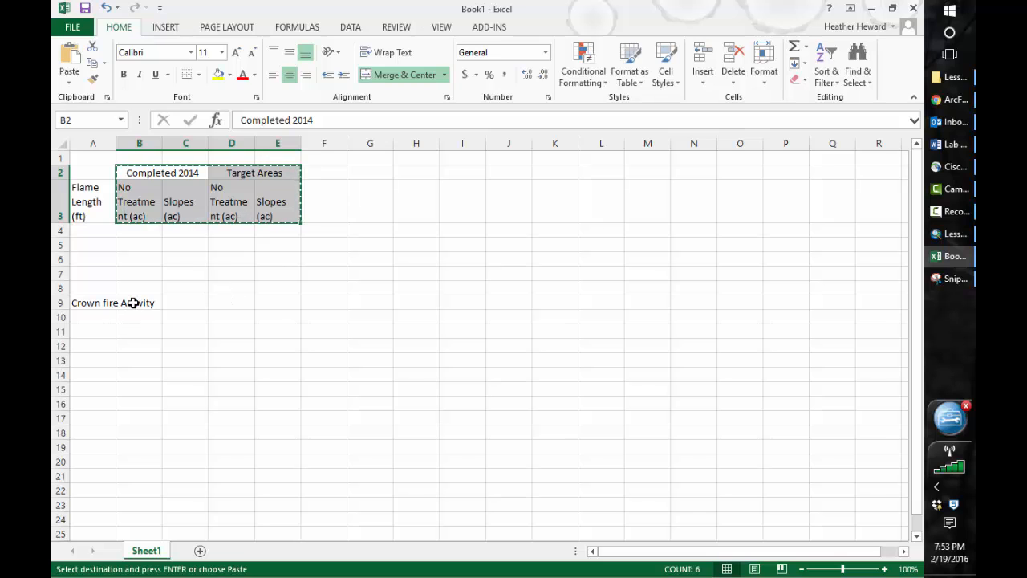
{"action": "left_click", "coordinate": [133, 303]}
{"action": "left_click", "coordinate": [133, 289]}
{"action": "key", "text": "ctrl+v"}
{"action": "left_click", "coordinate": [231, 388]}
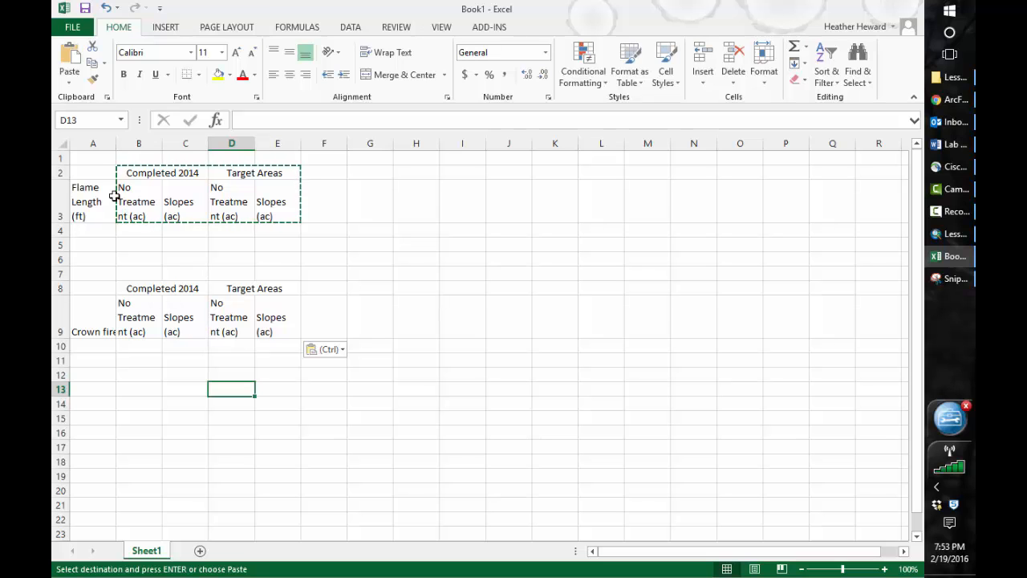
Compare the crown fire classes in the help page's example table with the nt_cfa_14_c attribute table in ArcMap.
{"action": "key", "text": "alt+Tab"}
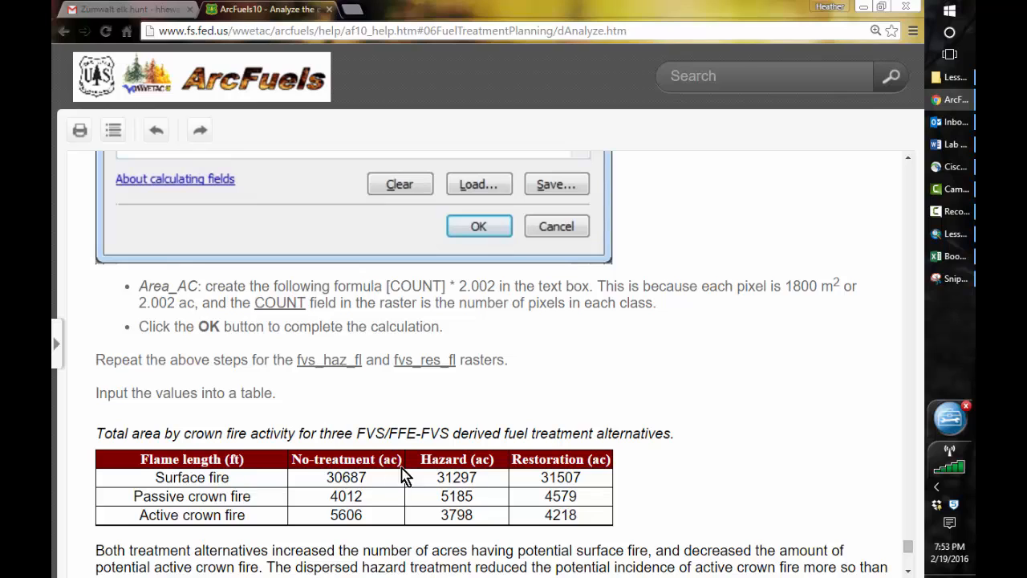
{"action": "left_click", "coordinate": [930, 235]}
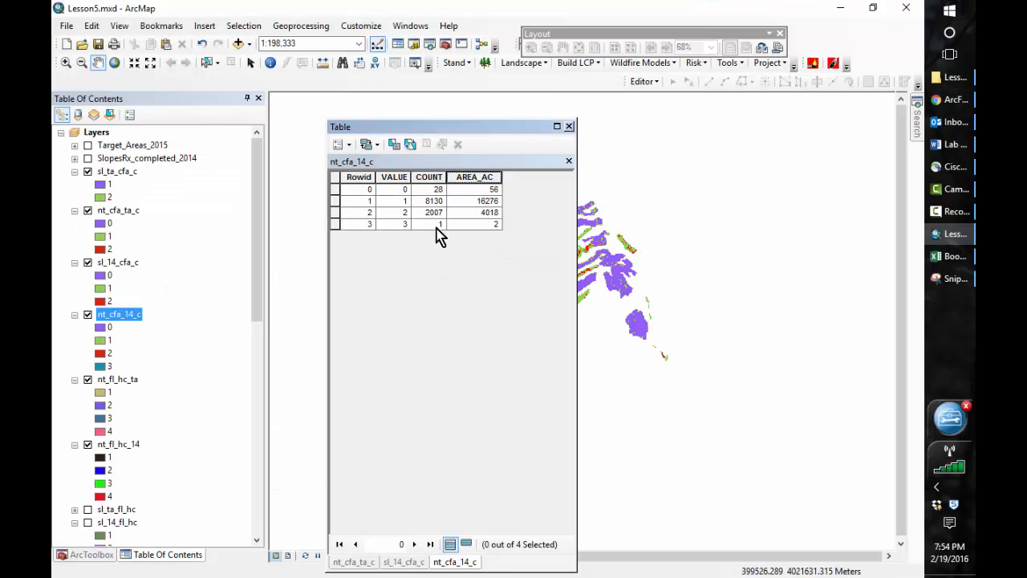
{"action": "key", "text": "alt+Tab"}
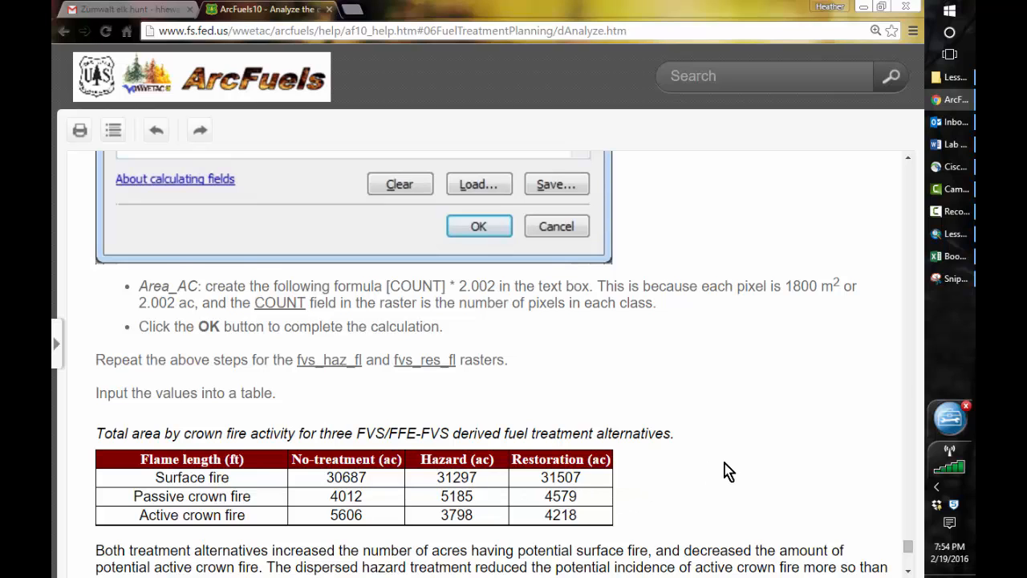
{"action": "key", "text": "alt+Tab"}
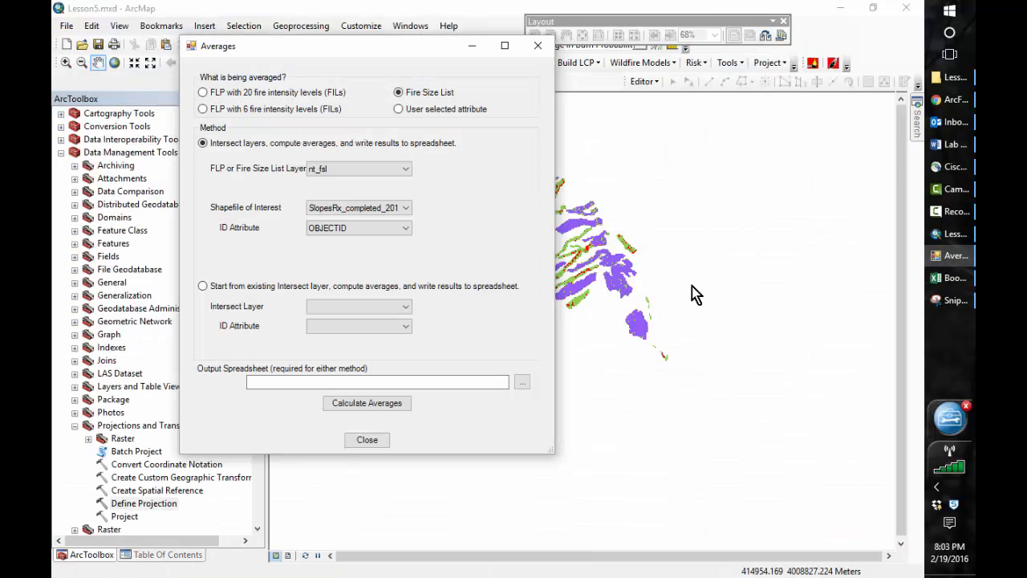
Switch to the ArcFuels help page and review the section on averaging fire size inside and outside of treatments.
{"action": "left_click", "coordinate": [954, 100]}
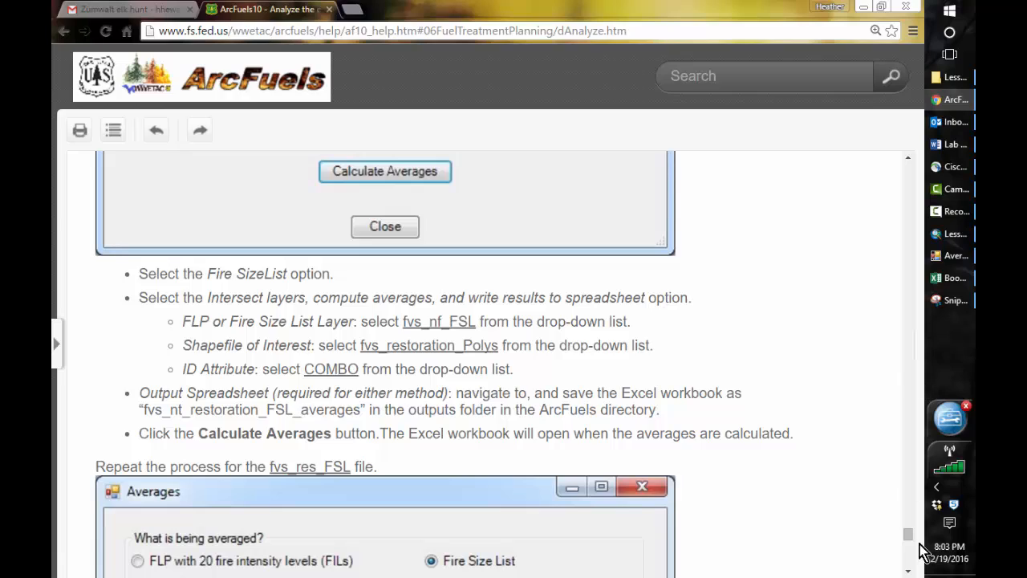
{"action": "scroll", "coordinate": [907, 536], "scroll_direction": "up", "scroll_amount": 1}
{"action": "scroll", "coordinate": [909, 528], "scroll_direction": "down", "scroll_amount": 5}
{"action": "left_click_drag", "start_coordinate": [909, 528], "coordinate": [903, 480]}
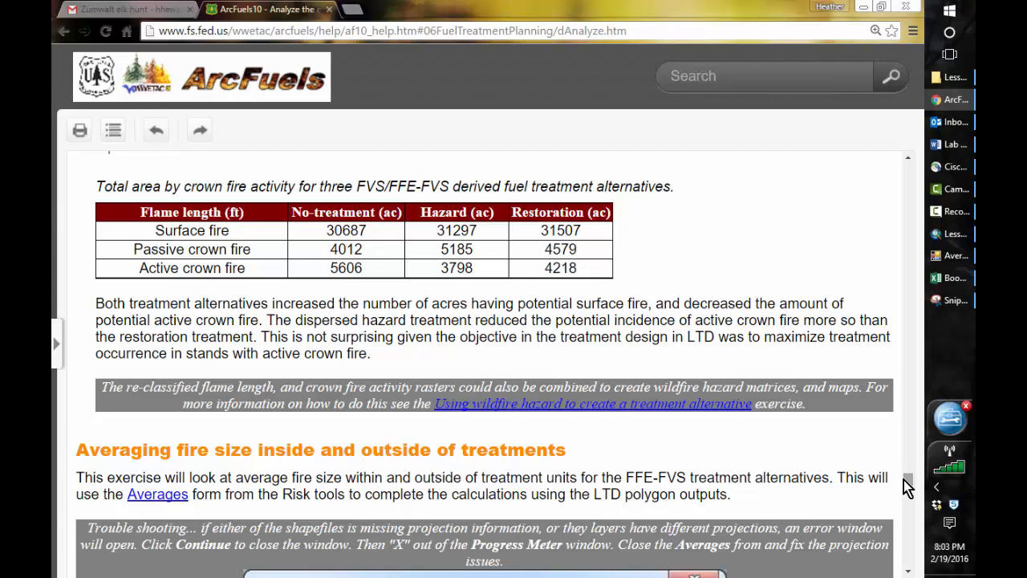